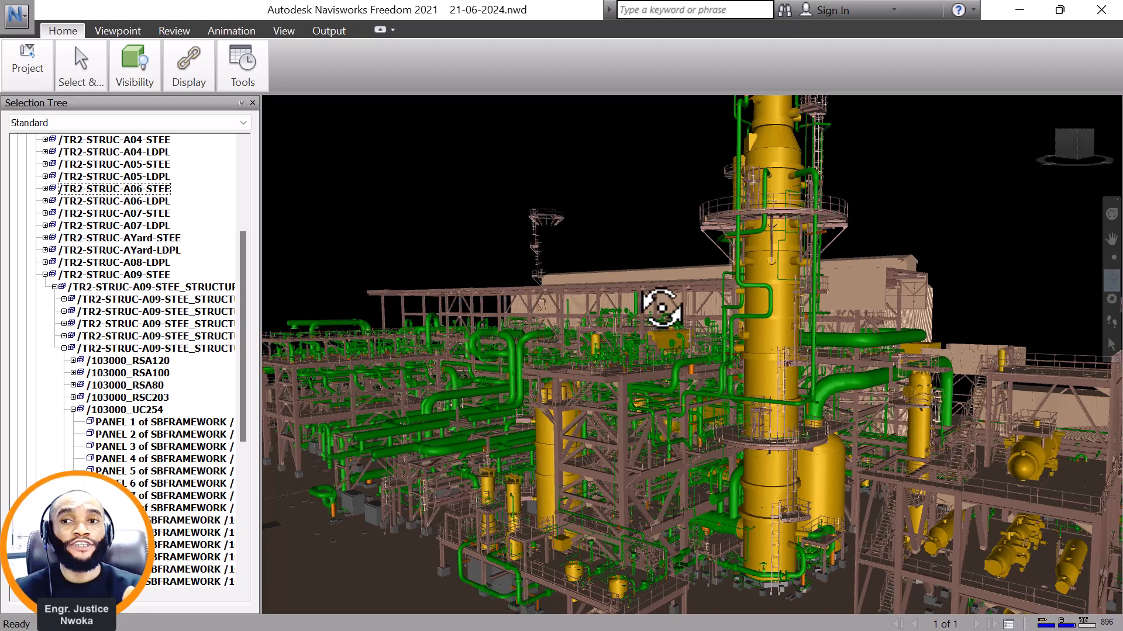
Examine the green piping and the multi-level steel pipe racks in front of the large clad building, from overview to close range.
left_click_drag(665, 304, 648, 349)
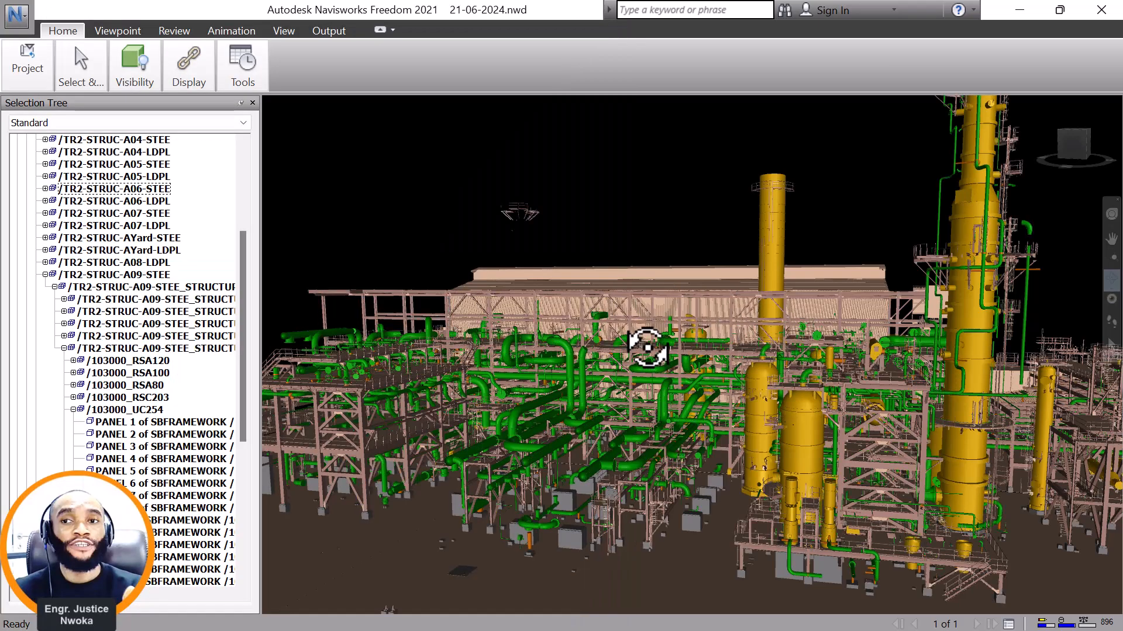
scroll(647, 349, "up", 2)
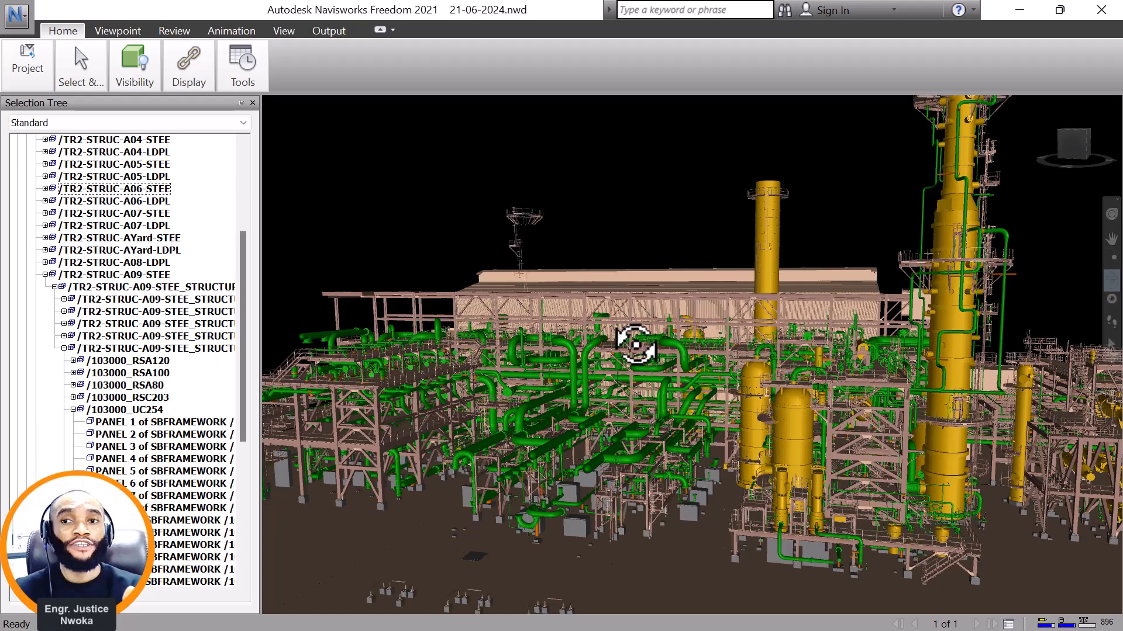
left_click_drag(545, 383, 637, 409)
scroll(697, 393, "up", 3)
scroll(774, 386, "up", 5)
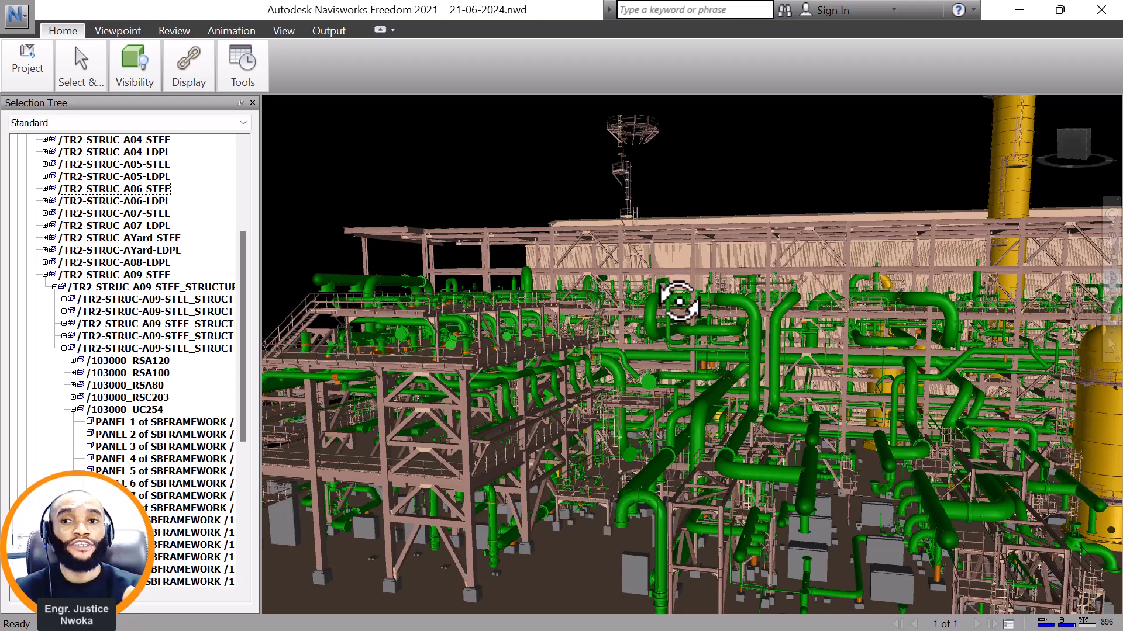
scroll(727, 586, "up", 2)
left_click_drag(717, 576, 734, 415)
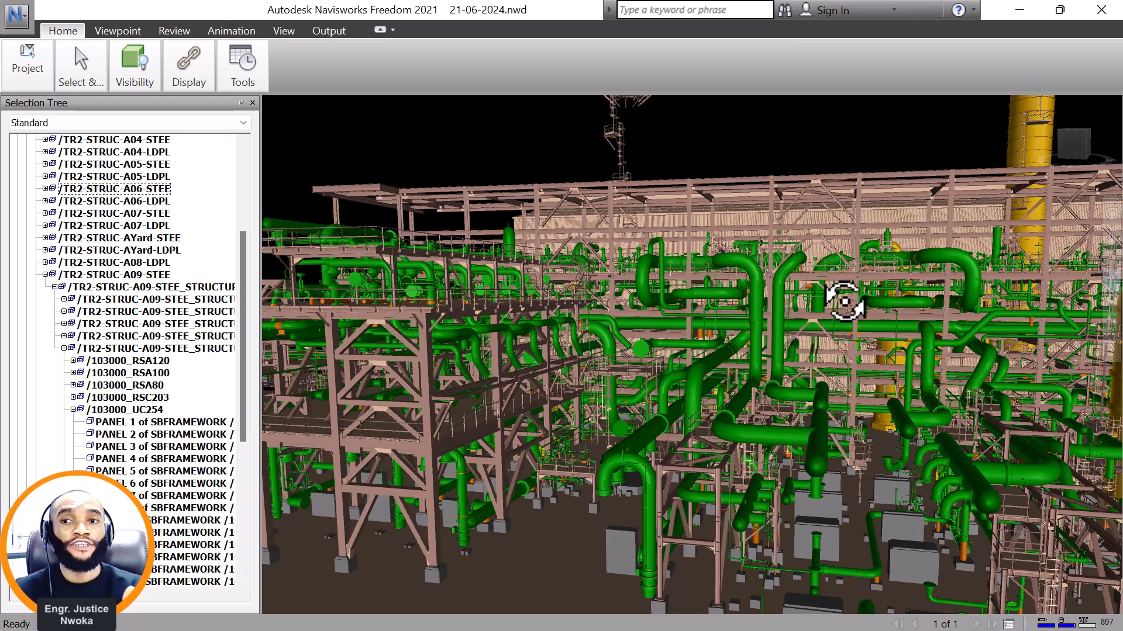
left_click_drag(762, 308, 501, 421)
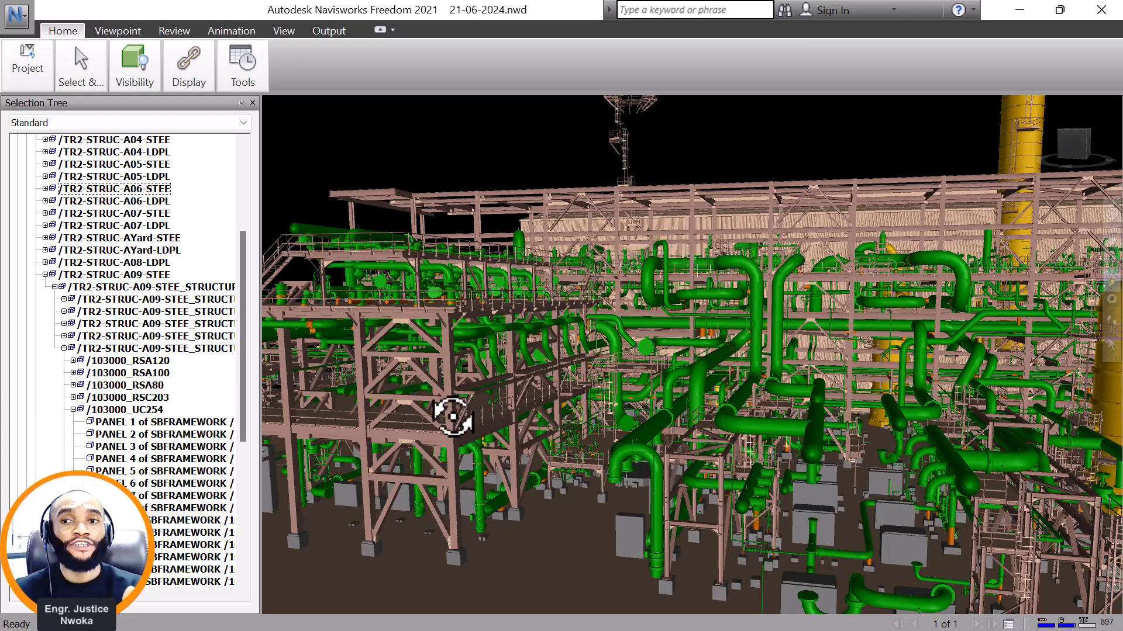
left_click_drag(459, 413, 902, 450)
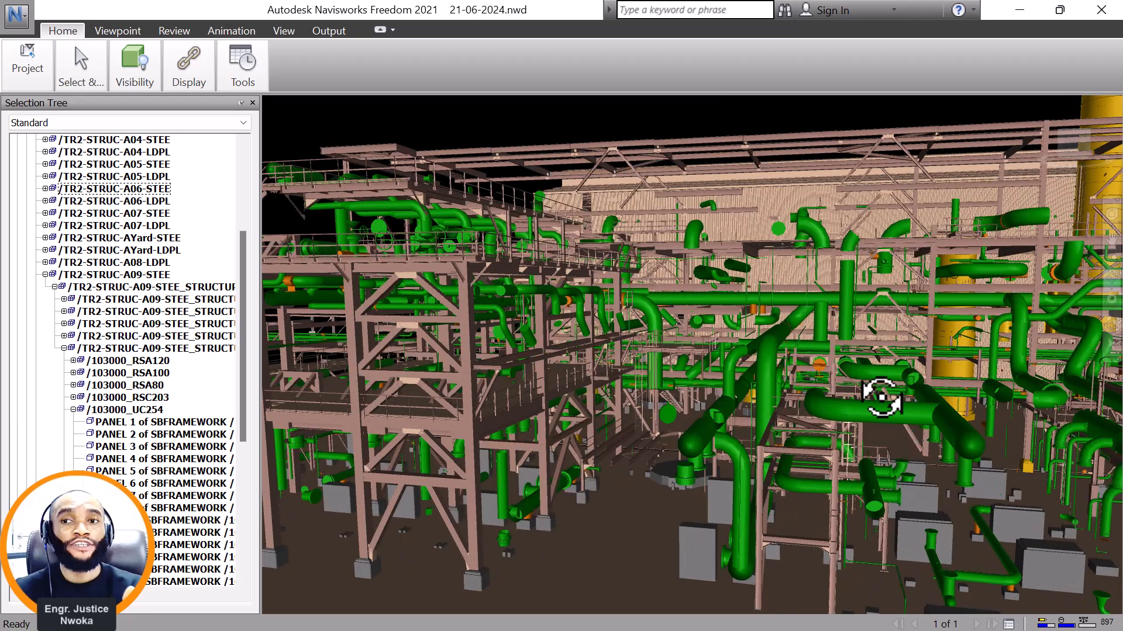
left_click_drag(817, 416, 843, 446)
scroll(734, 380, "down", 10)
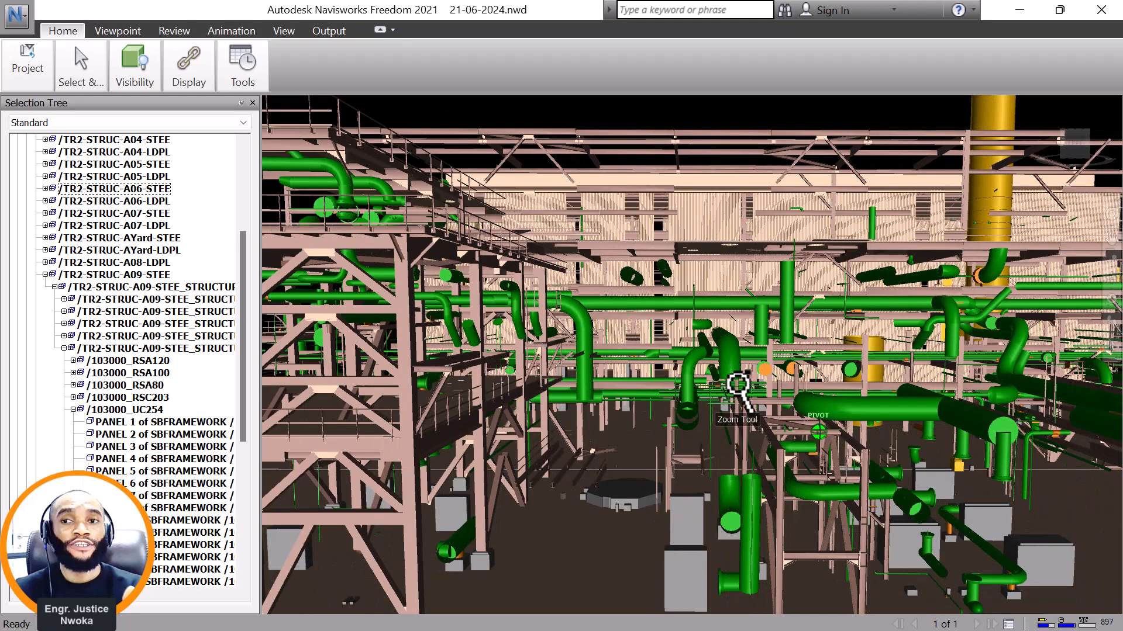
scroll(590, 369, "up", 6)
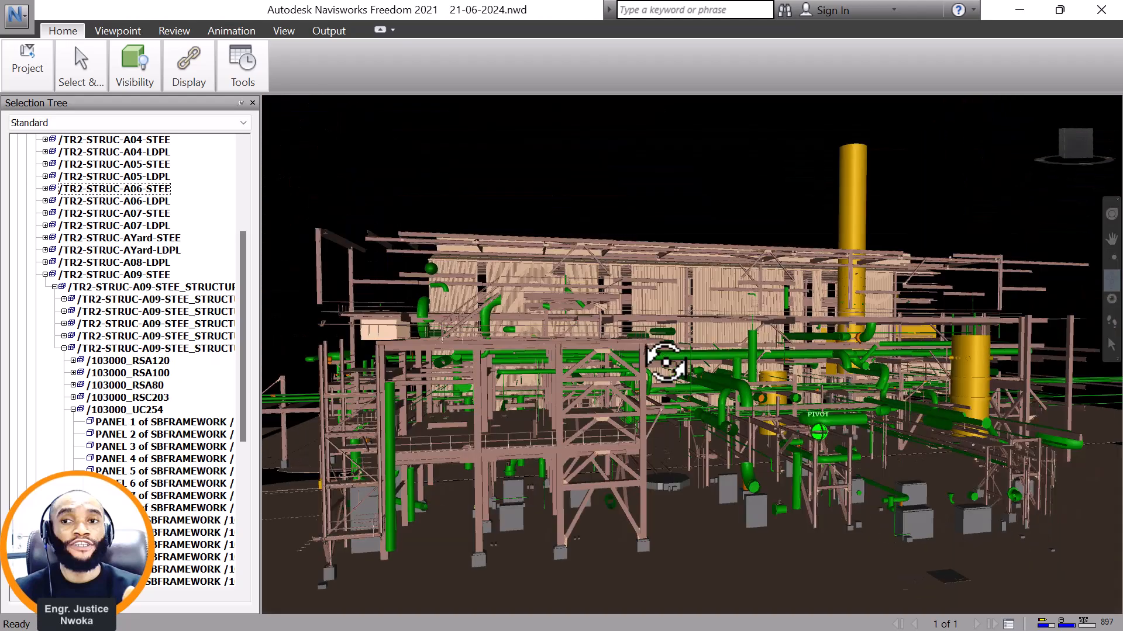
Inspect the clad building around its gable end, including the braced tower at that end and the adjoining pipe racks.
middle_click_drag(716, 385, 751, 374, "shift")
middle_click_drag(653, 331, 772, 358, "shift")
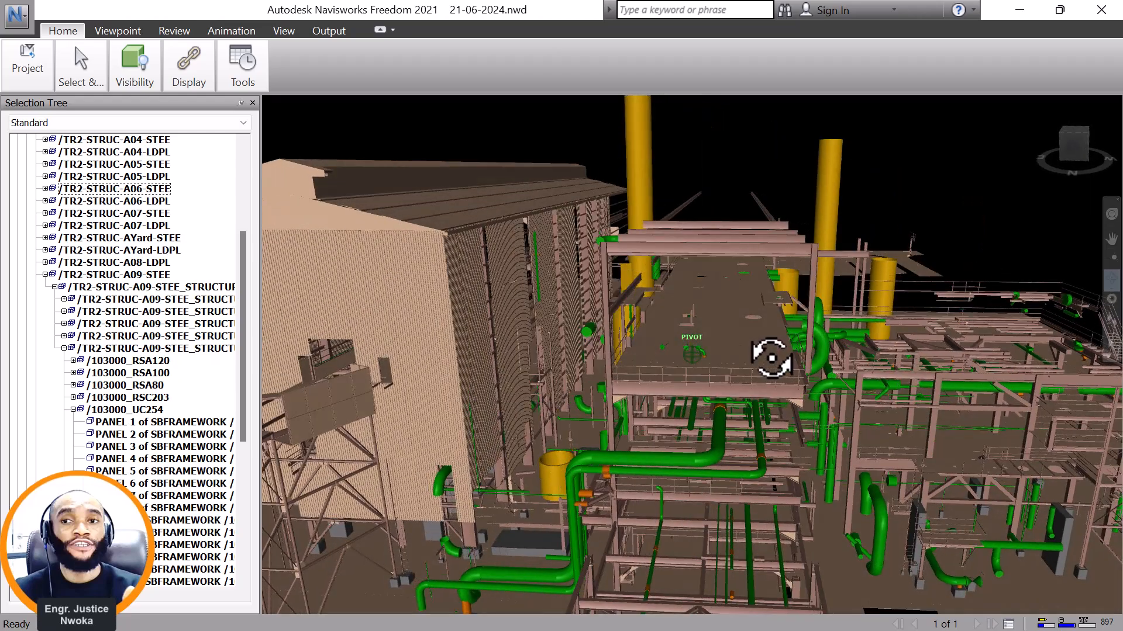
middle_click_drag(607, 374, 889, 414, "shift")
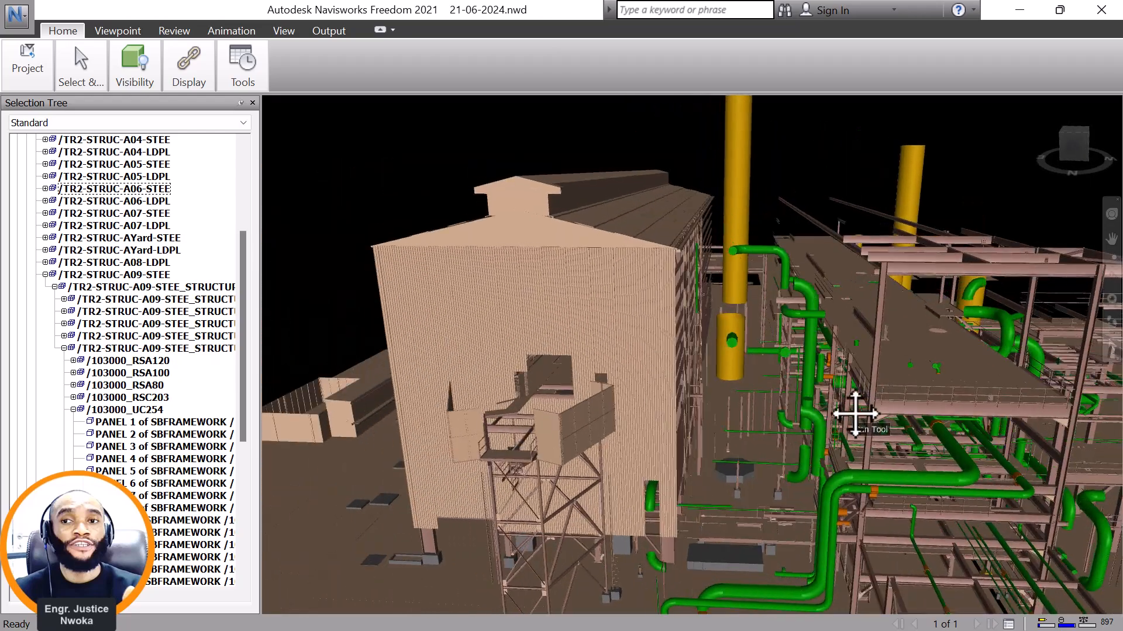
middle_click_drag(577, 367, 682, 360, "shift")
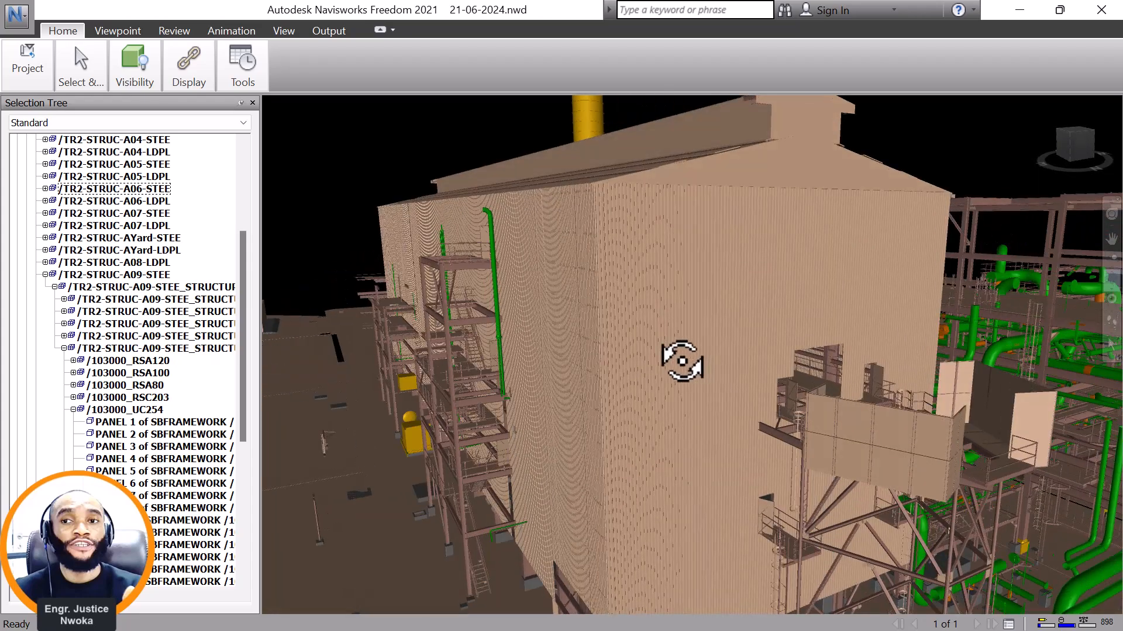
scroll(691, 360, "down", 1)
scroll(703, 357, "down", 1)
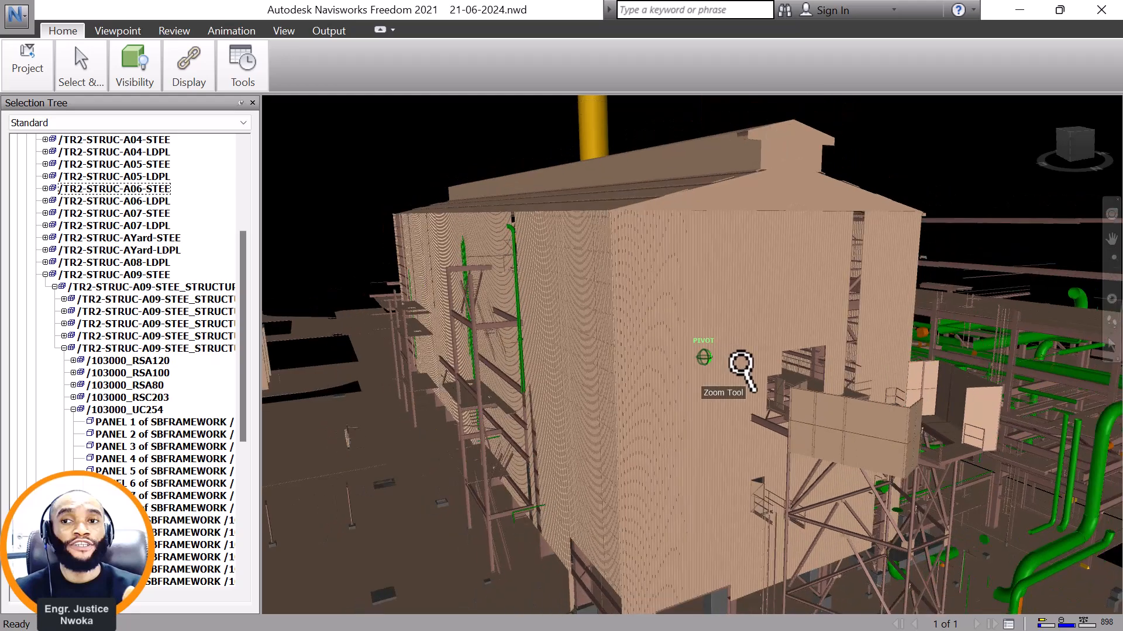
scroll(718, 354, "down", 3)
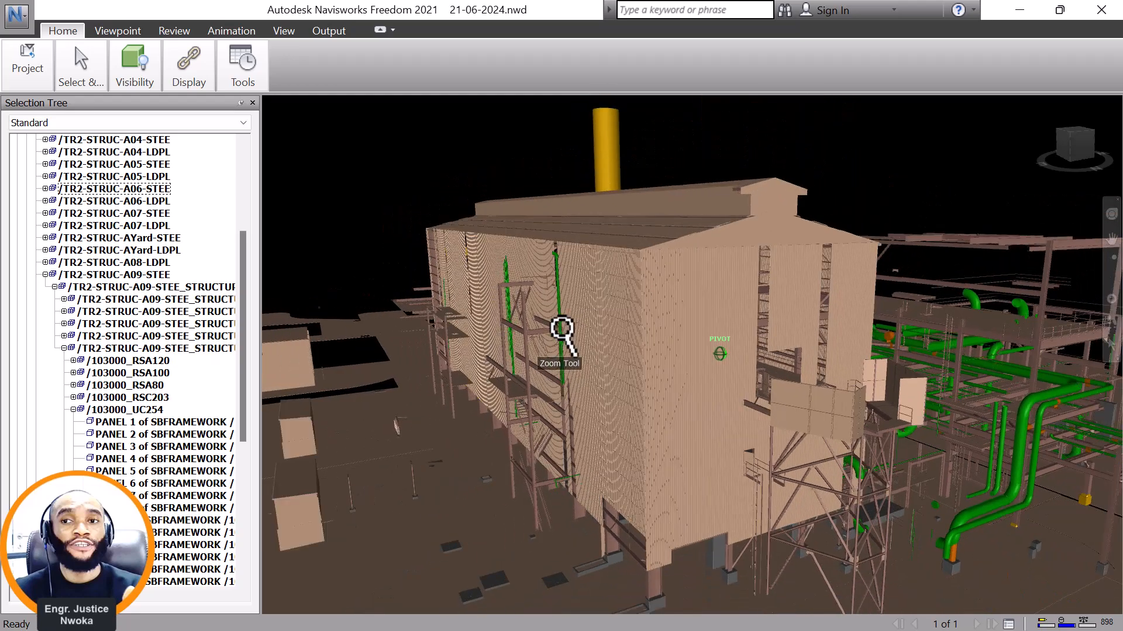
mouse_move(749, 325)
middle_mouse_down("shift")
mouse_move(546, 323)
mouse_move(751, 343)
middle_mouse_up("shift")
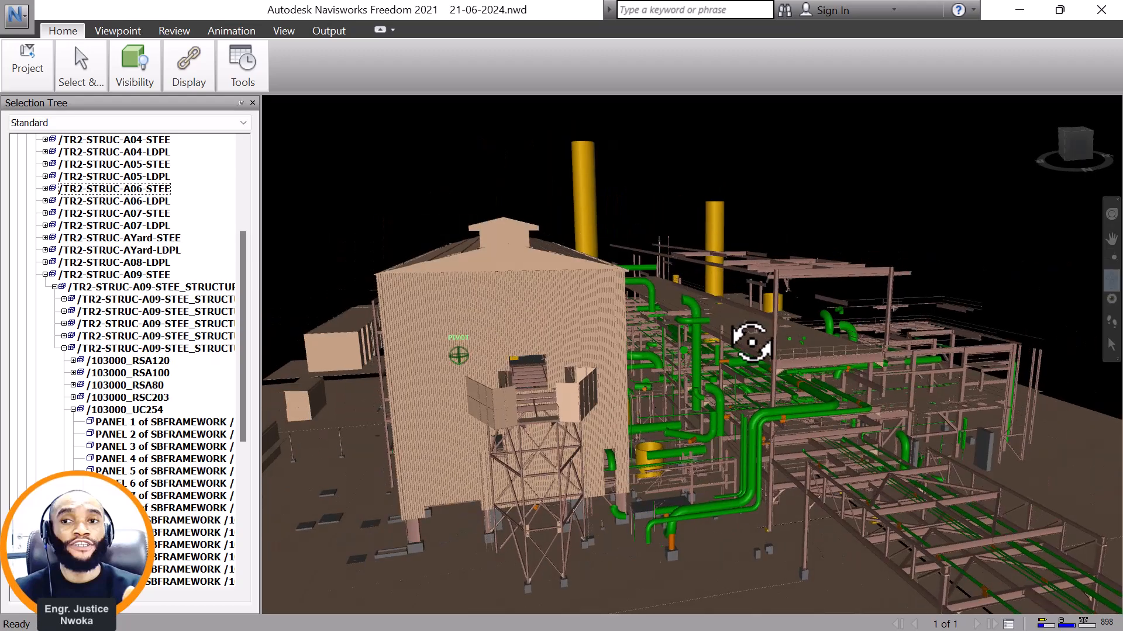
scroll(858, 368, "down", 2)
middle_click_drag(845, 367, 662, 345, "shift")
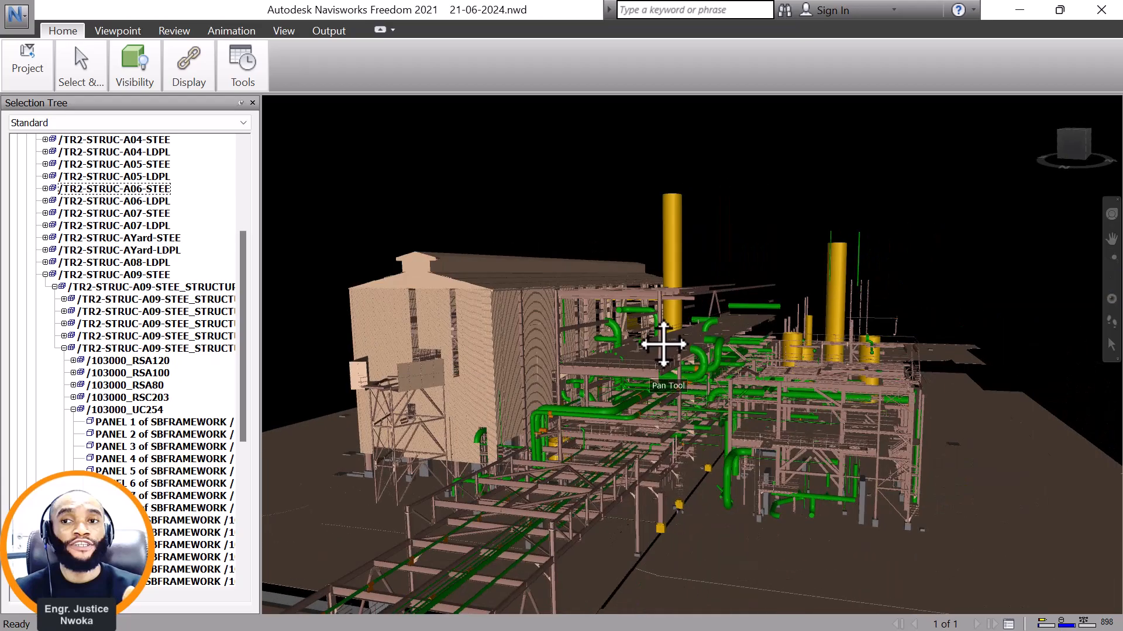
Examine the yellow vessels and tall columns together with the green piping and steelwork around them.
middle_click_drag(768, 385, 748, 432, "shift")
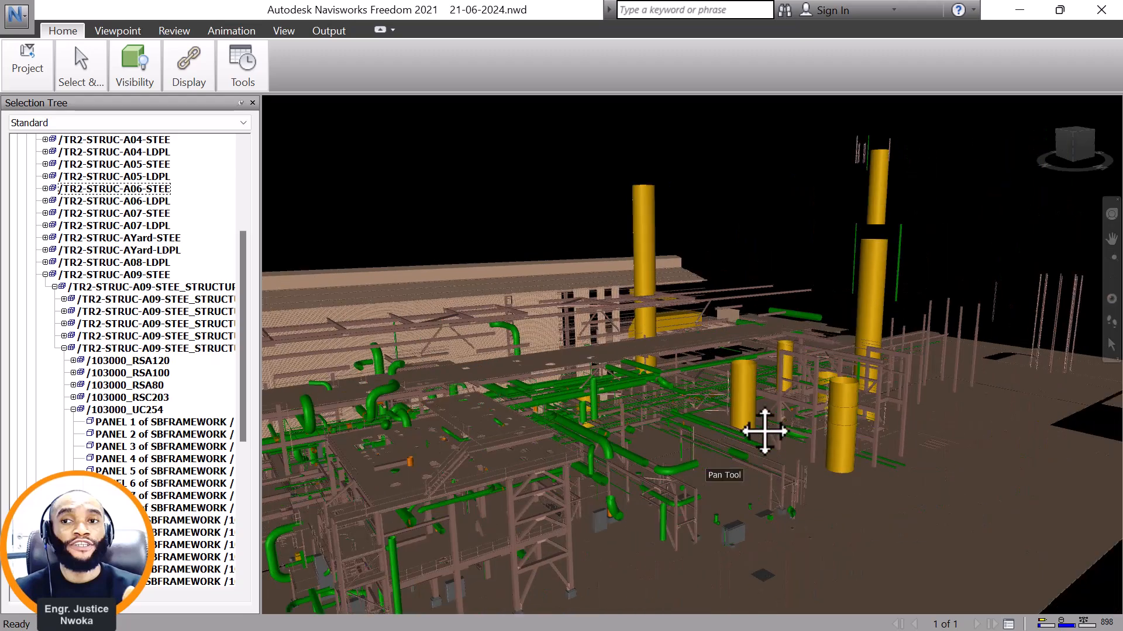
scroll(846, 439, "up", 5)
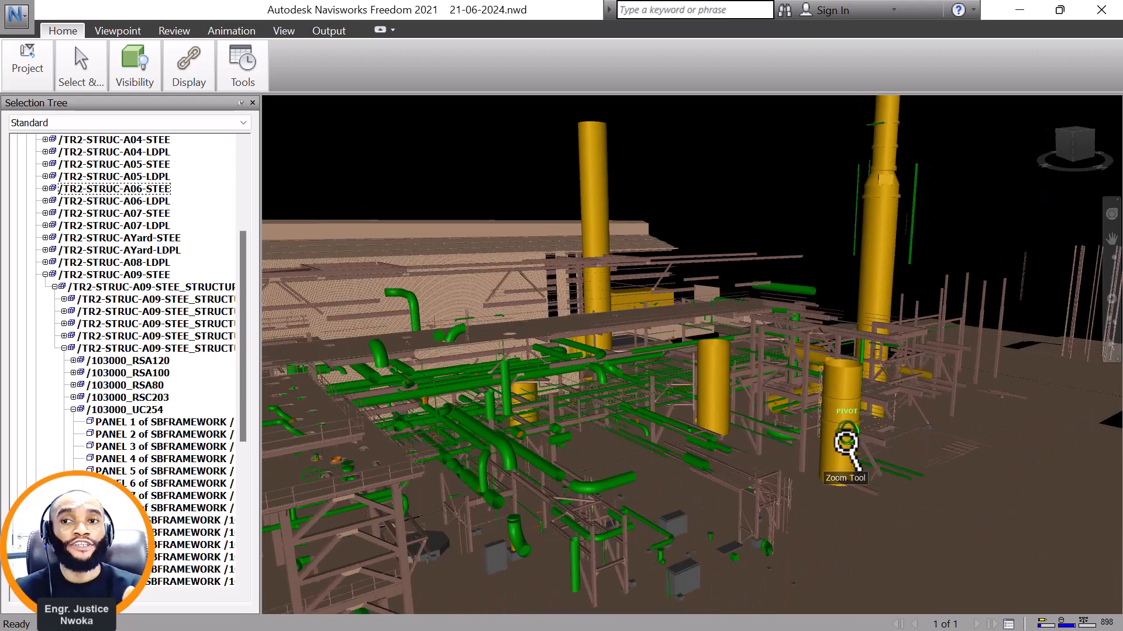
scroll(843, 421, "up", 2)
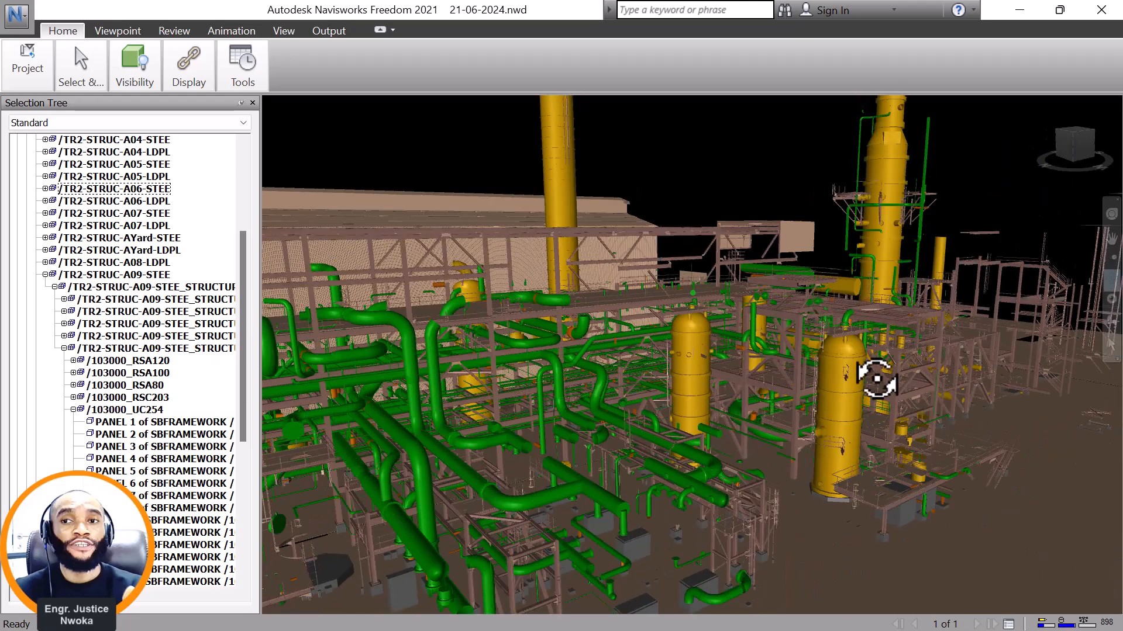
middle_click_drag(889, 373, 803, 466)
scroll(802, 377, "up", 1)
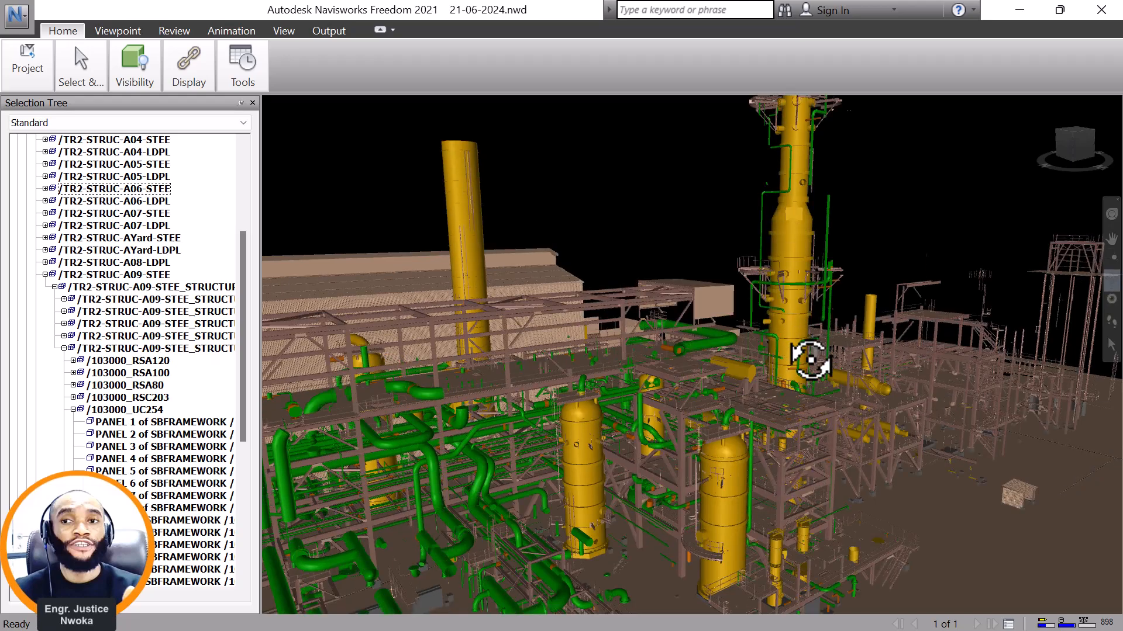
scroll(829, 361, "down", 1)
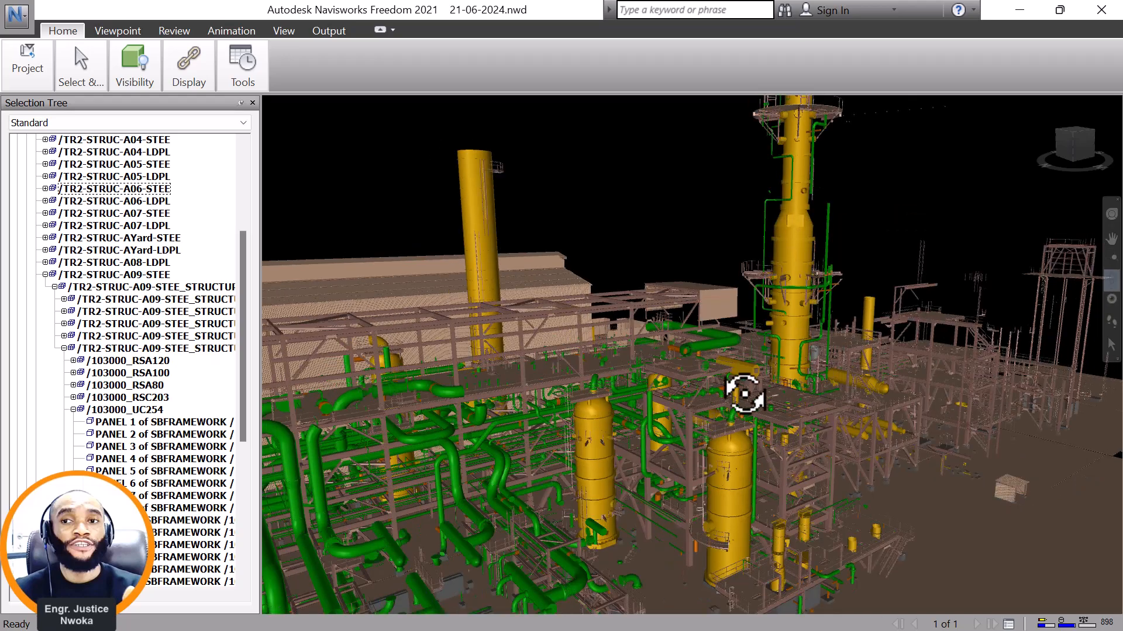
scroll(724, 389, "up", 5)
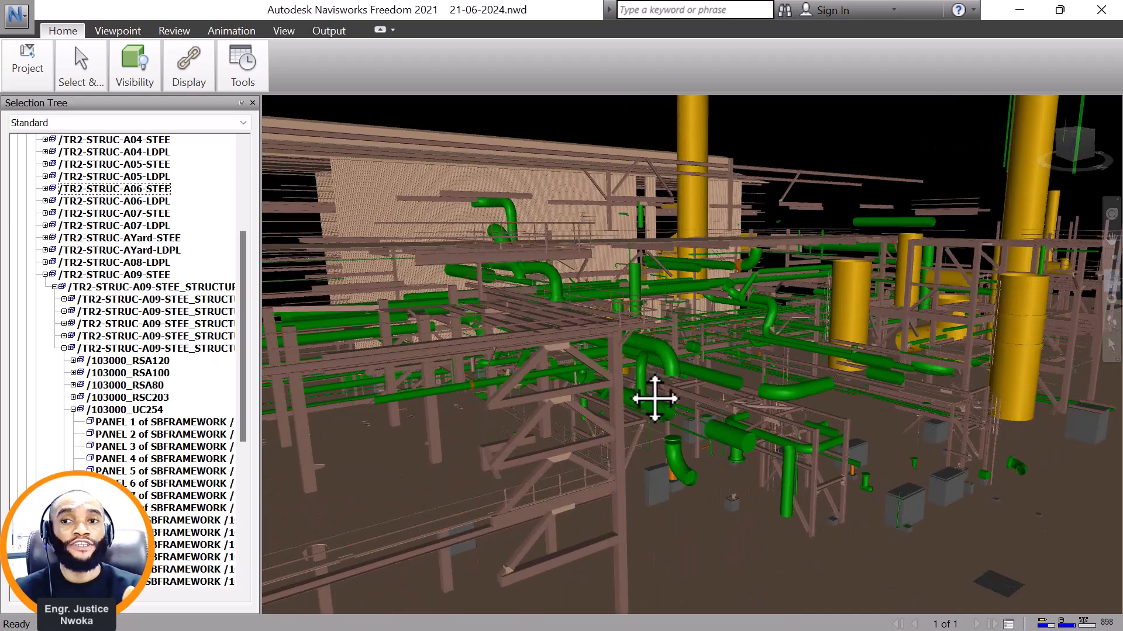
Inspect the multi-level steel platform with the stair tower at its corner from several angles.
middle_click_drag(696, 386, 982, 324)
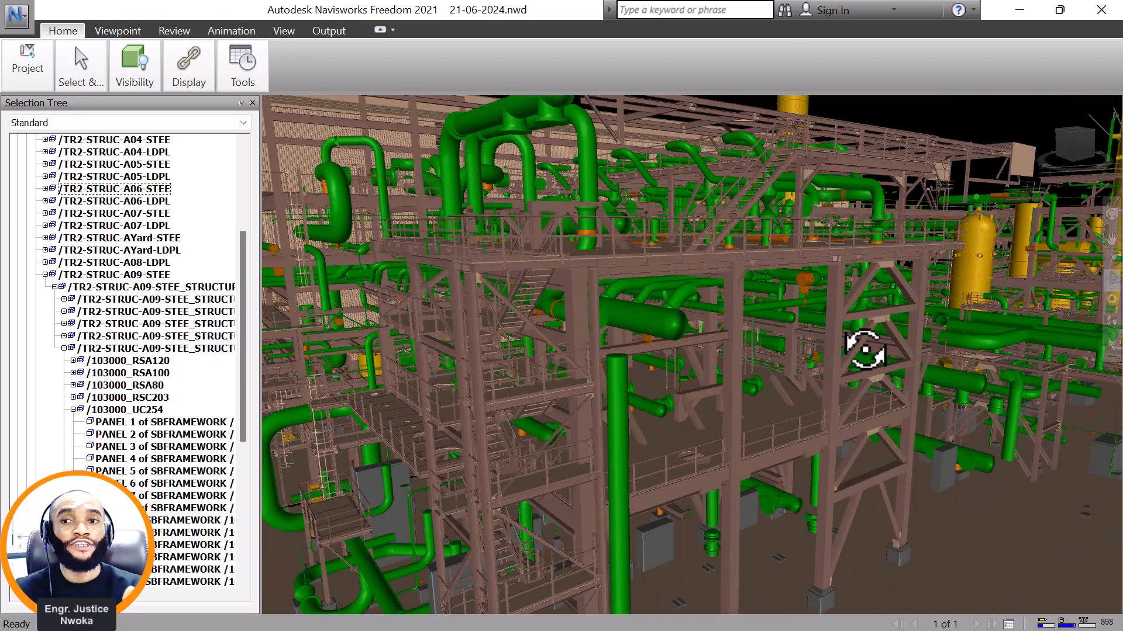
middle_click_drag(865, 349, 806, 349, "shift")
scroll(817, 346, "down", 5)
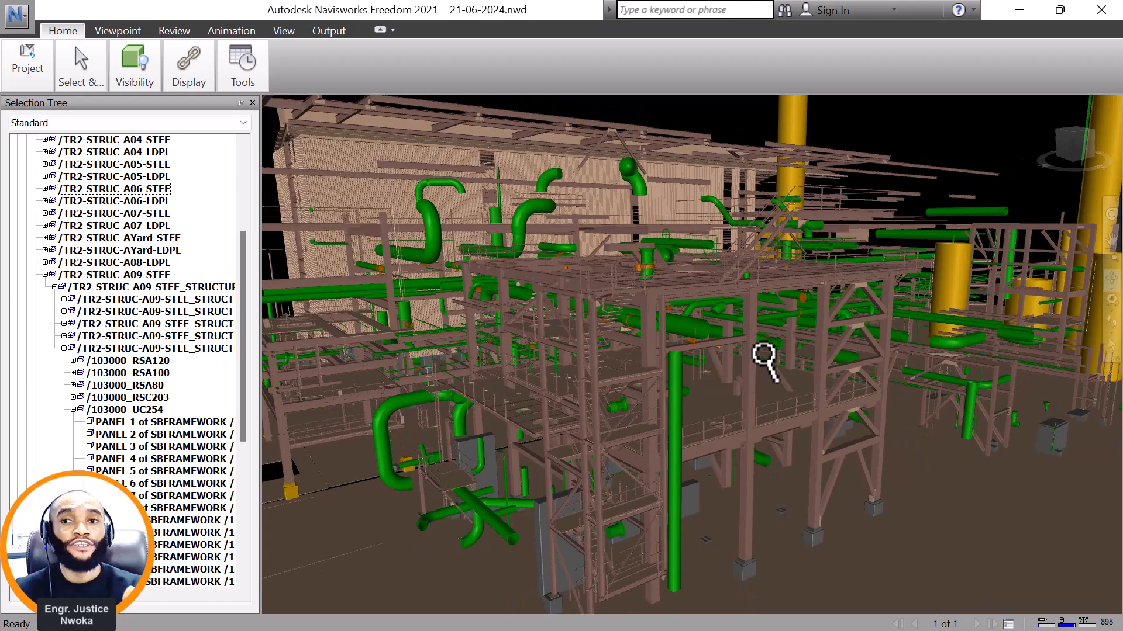
scroll(763, 359, "down", 4)
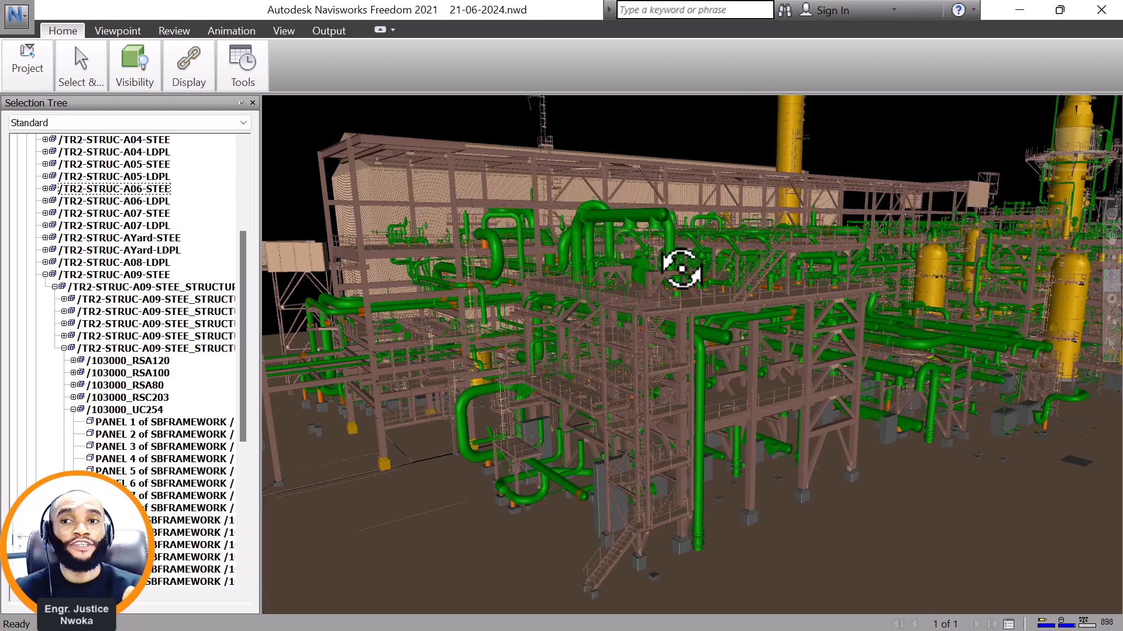
left_click_drag(632, 302, 556, 307)
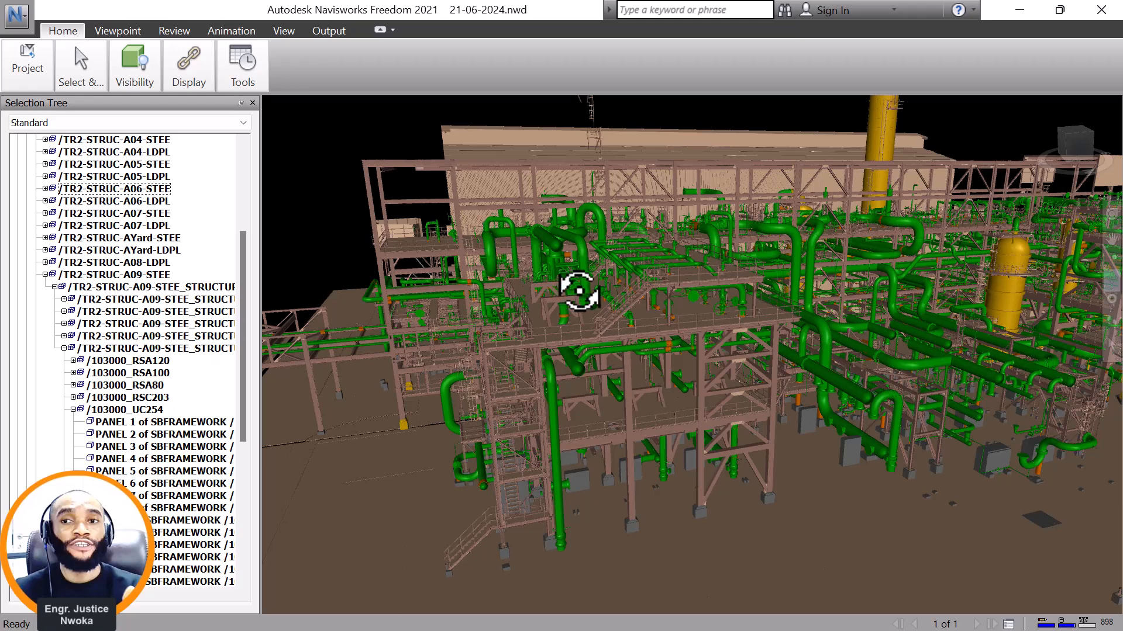
left_click_drag(711, 291, 652, 367)
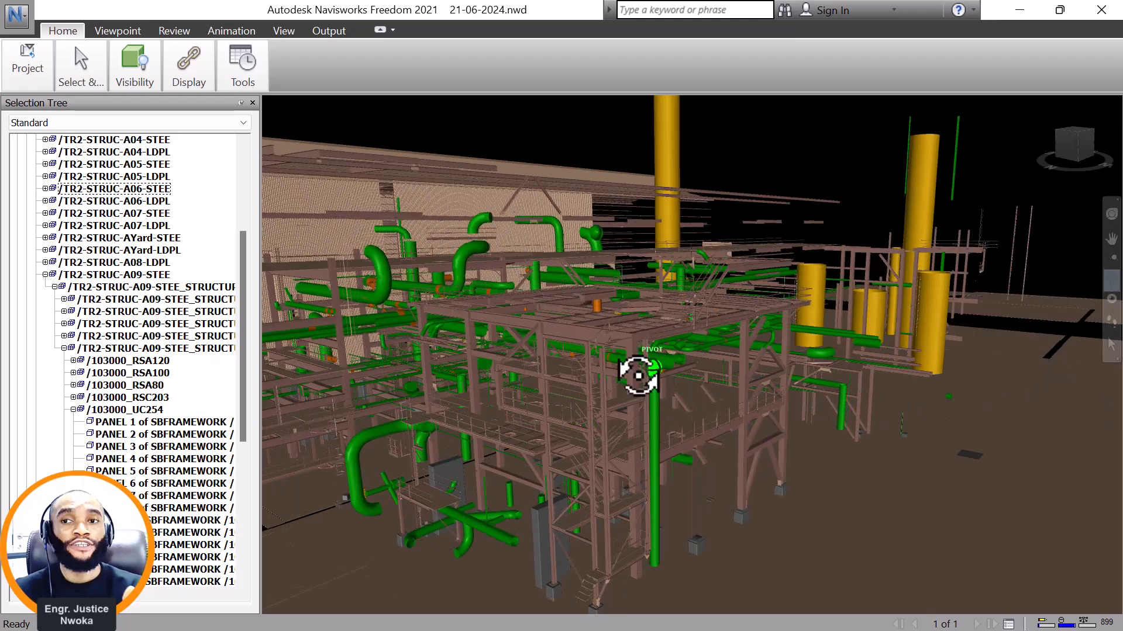
scroll(634, 375, "up", 2)
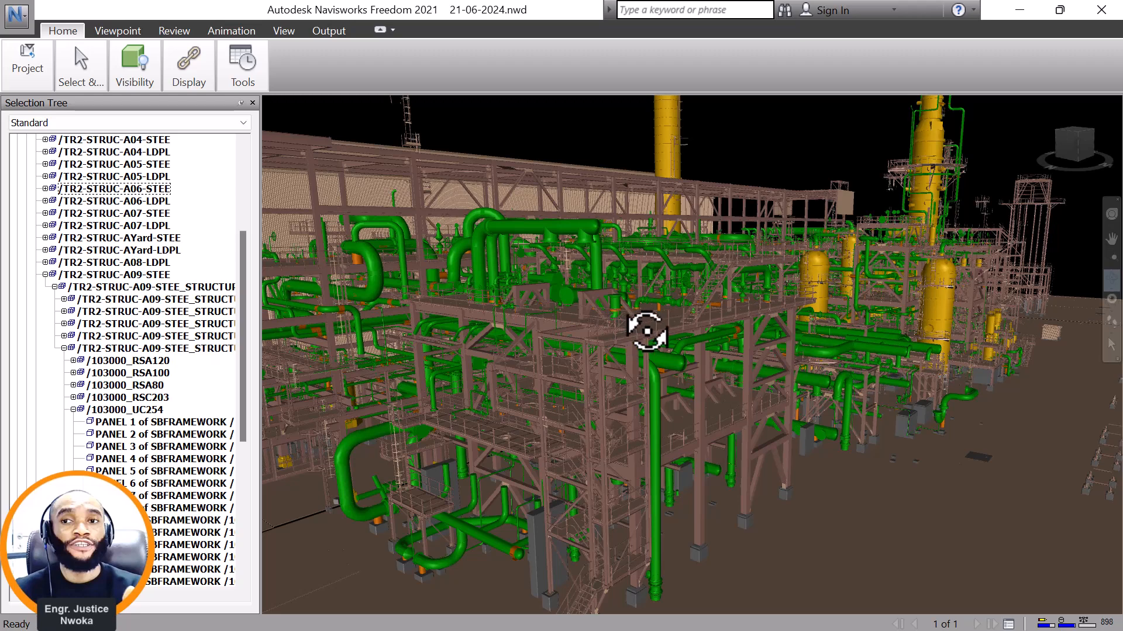
left_click_drag(628, 351, 582, 348)
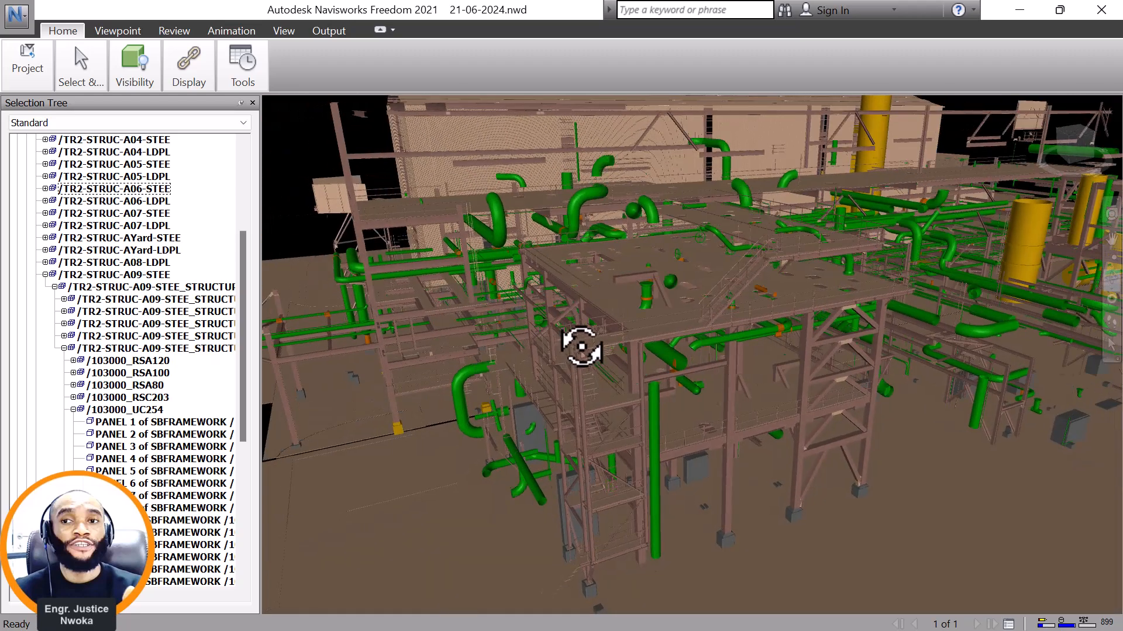
scroll(709, 283, "up", 1)
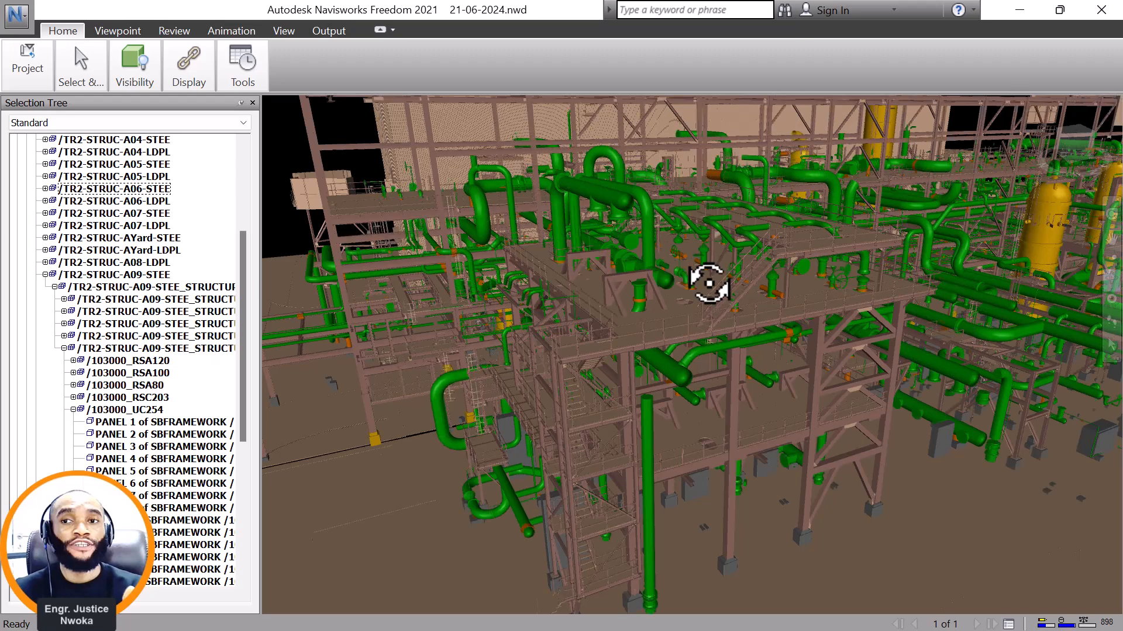
Examine the piping on the steel platform's upper deck, its braced front frame and the pipe runs beside it.
left_click_drag(723, 277, 626, 220)
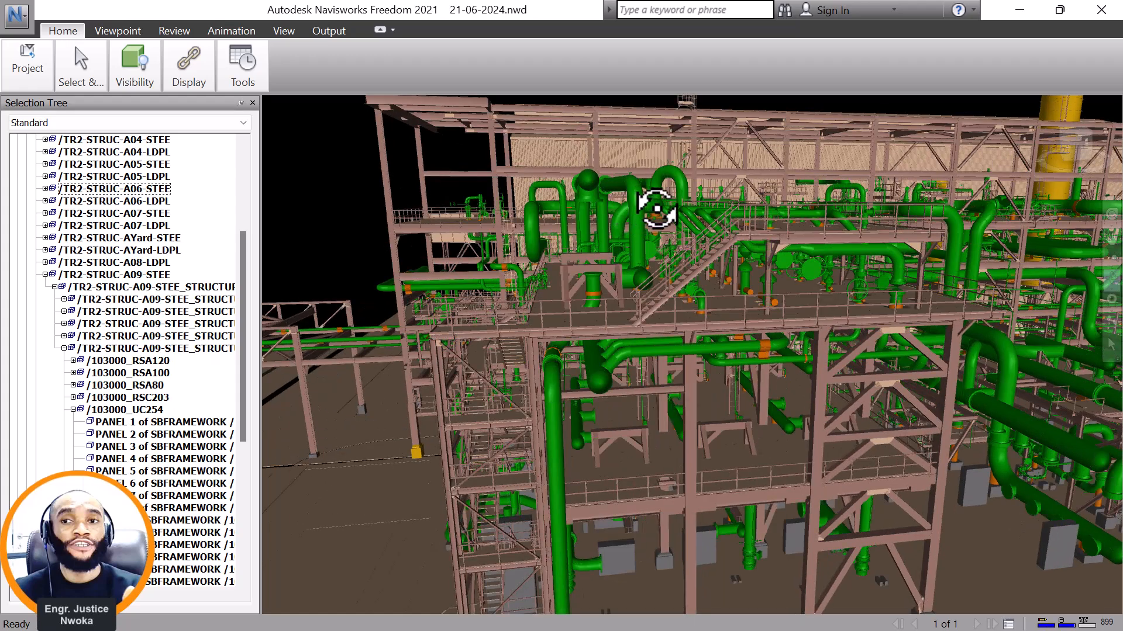
scroll(772, 323, "down", 1)
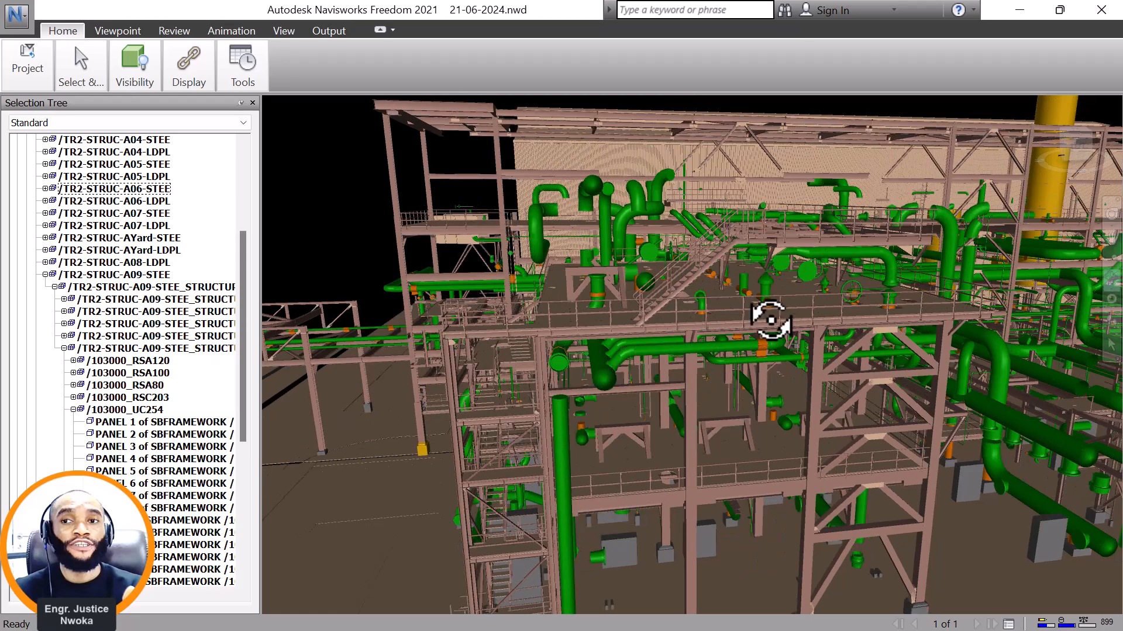
scroll(802, 308, "down", 1)
left_click_drag(827, 310, 754, 377)
middle_click_drag(852, 356, 704, 365)
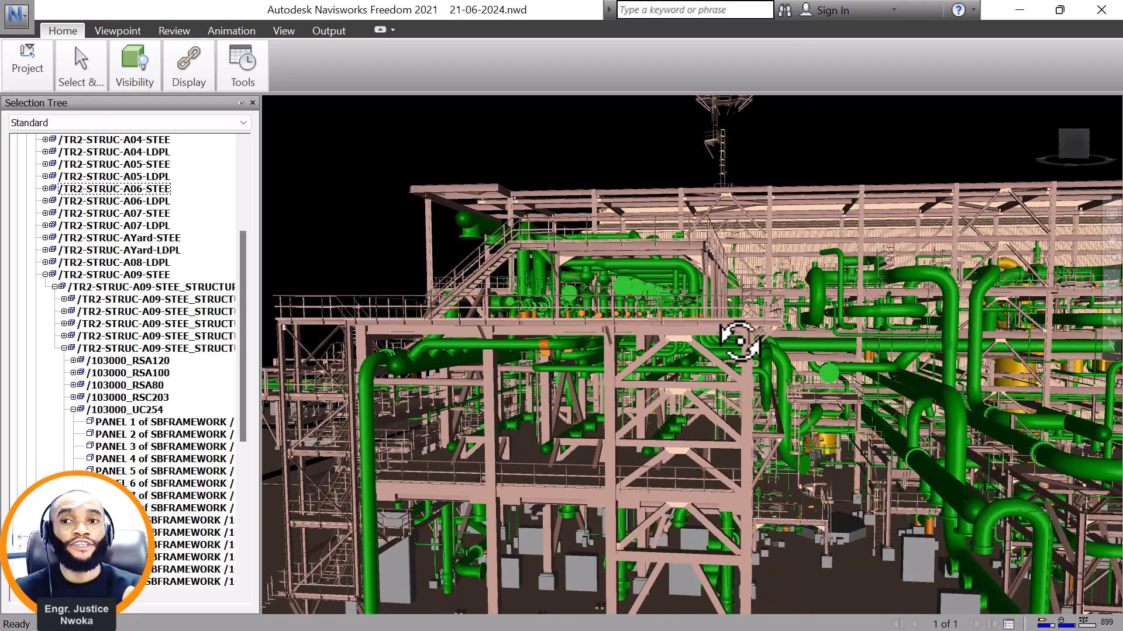
scroll(767, 309, "up", 1)
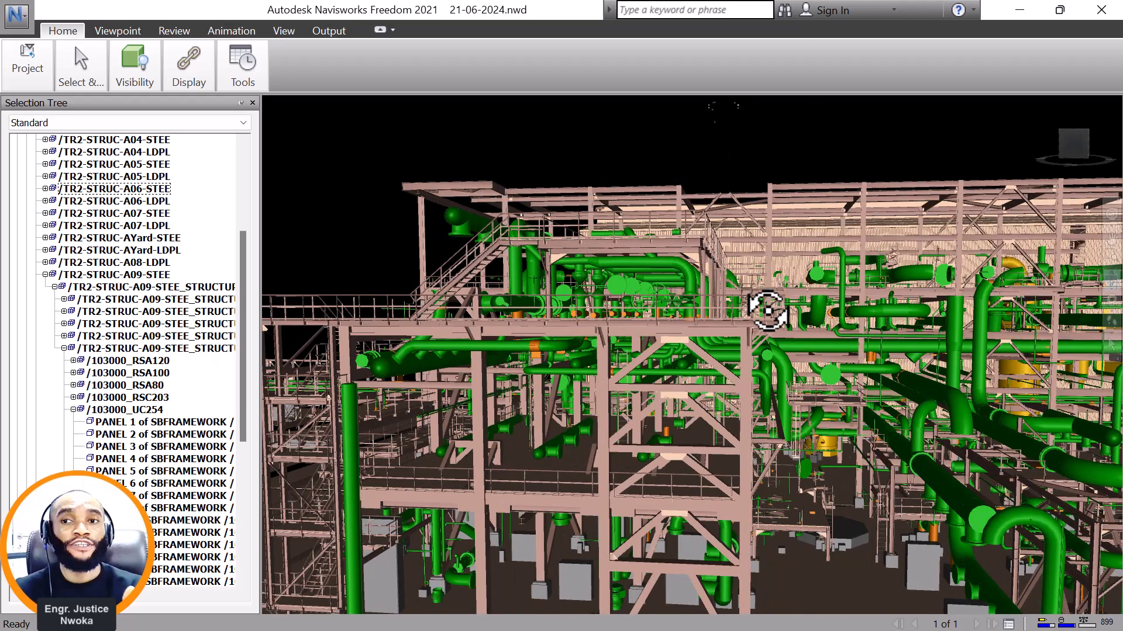
scroll(768, 310, "up", 1)
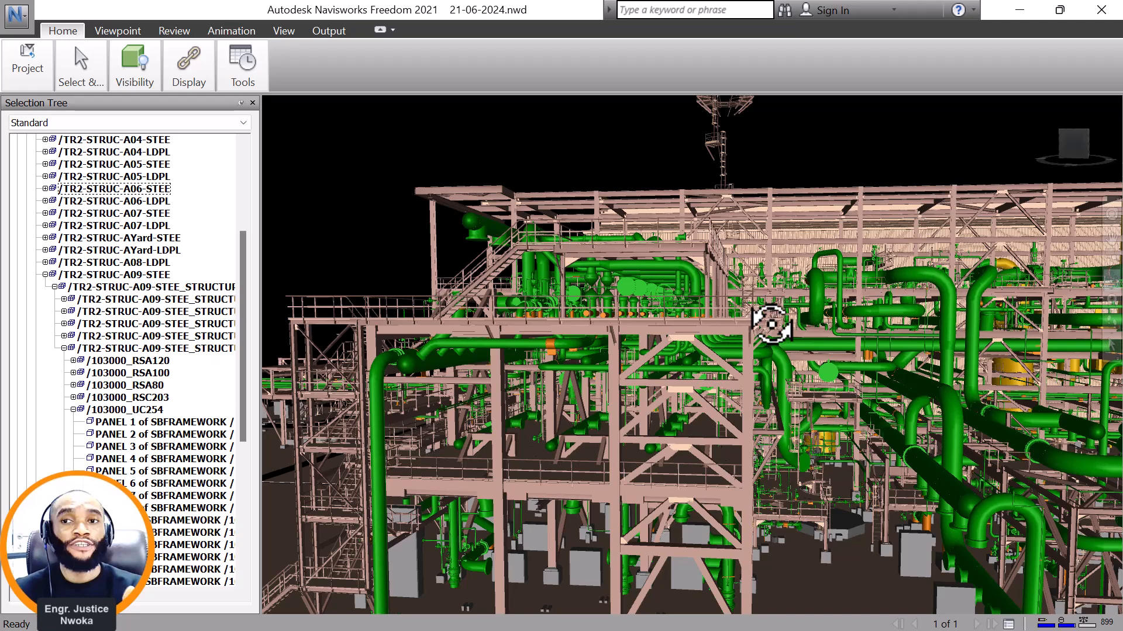
scroll(772, 325, "down", 1)
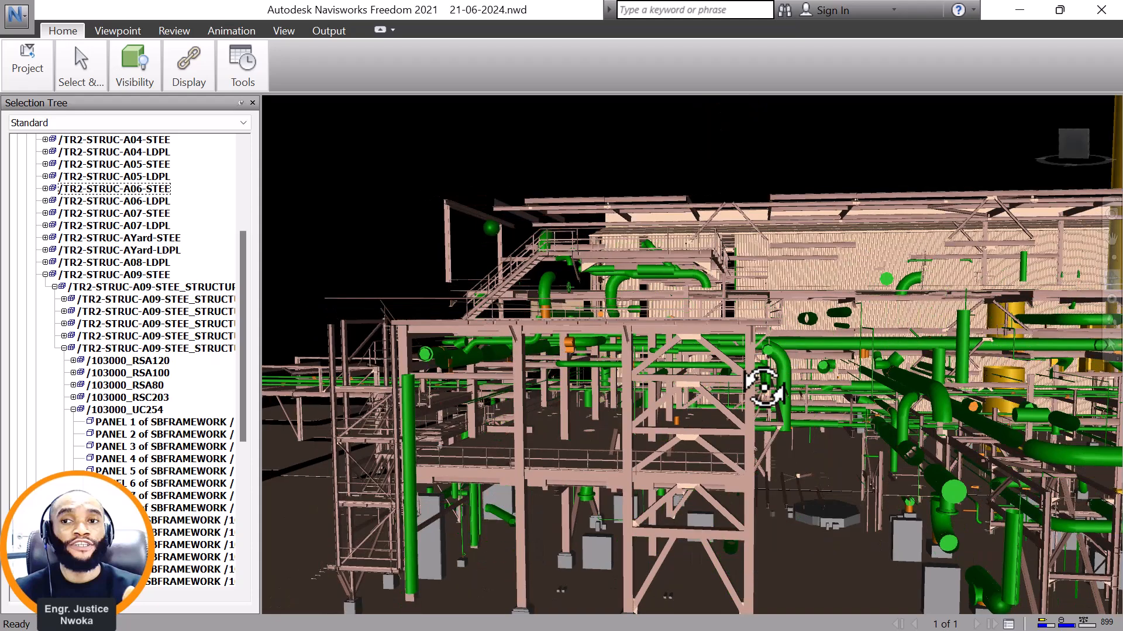
Inspect the steel platform's decks, braced corner frame and stair tower together with the green piping running along its side.
mouse_move(764, 381)
left_mouse_down()
mouse_move(714, 411)
mouse_move(857, 299)
left_mouse_up()
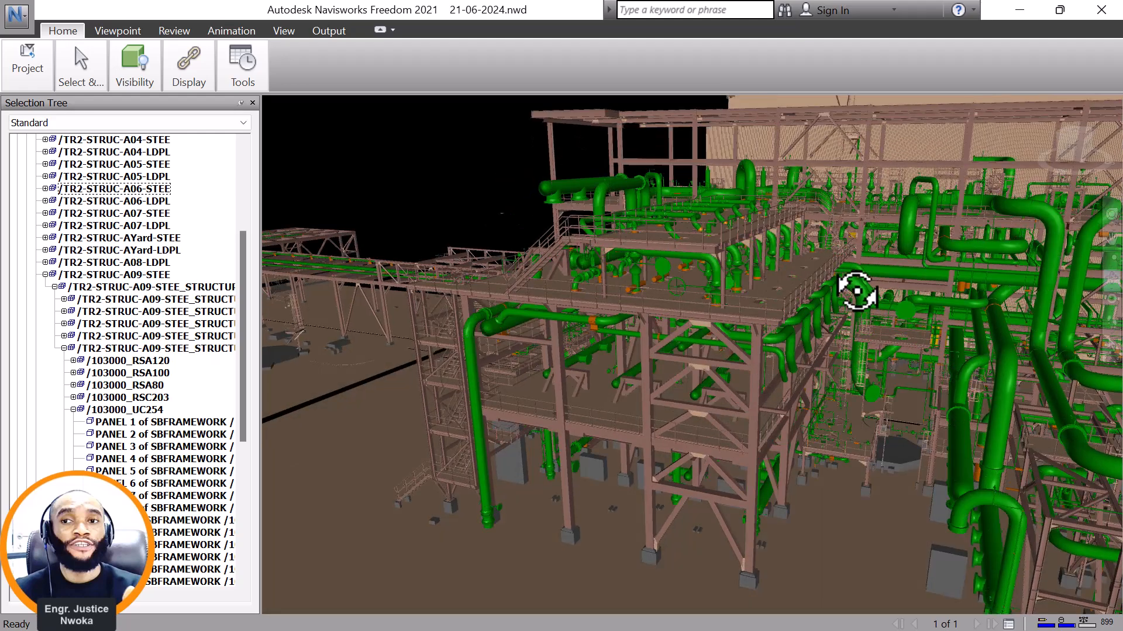
scroll(759, 414, "up", 1)
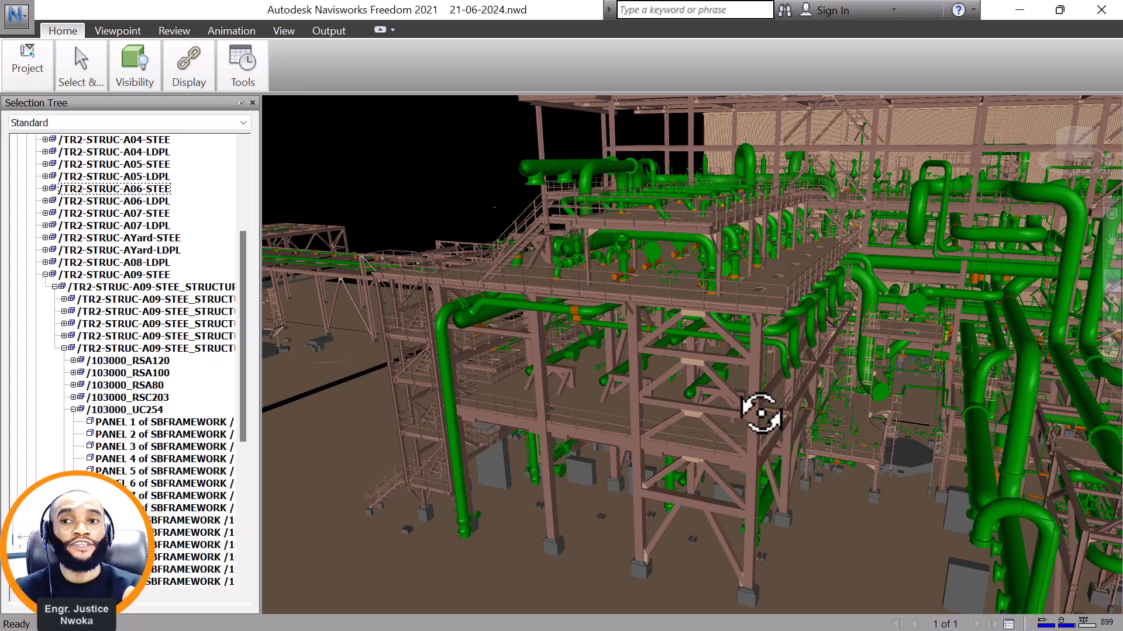
left_click_drag(749, 481, 764, 463)
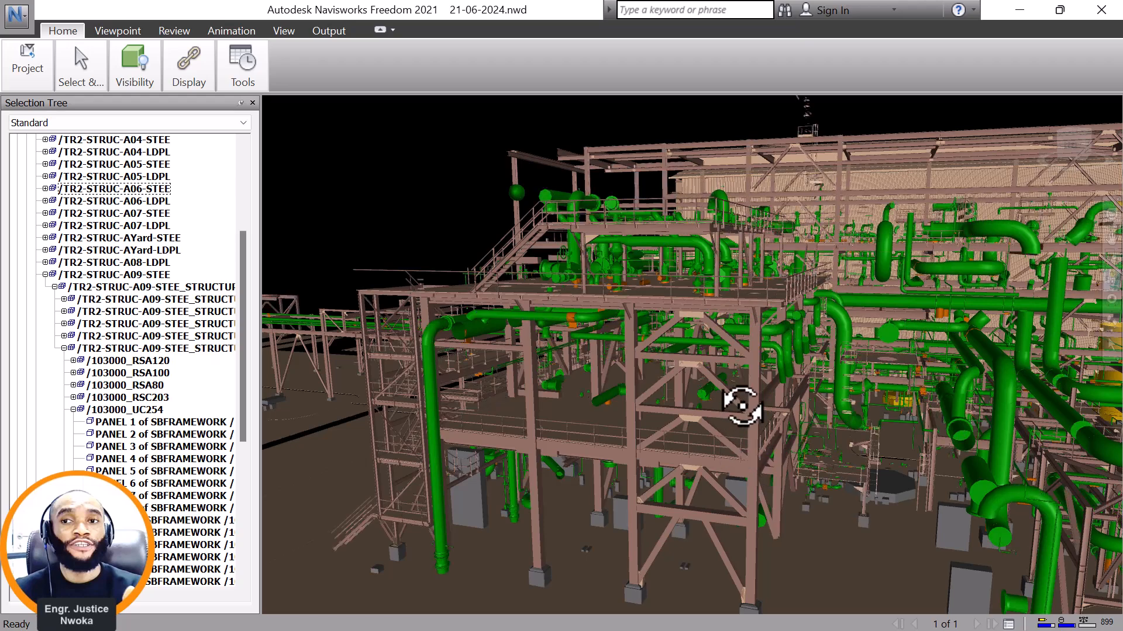
scroll(737, 415, "up", 1)
scroll(738, 418, "up", 2)
left_click_drag(740, 421, 753, 469)
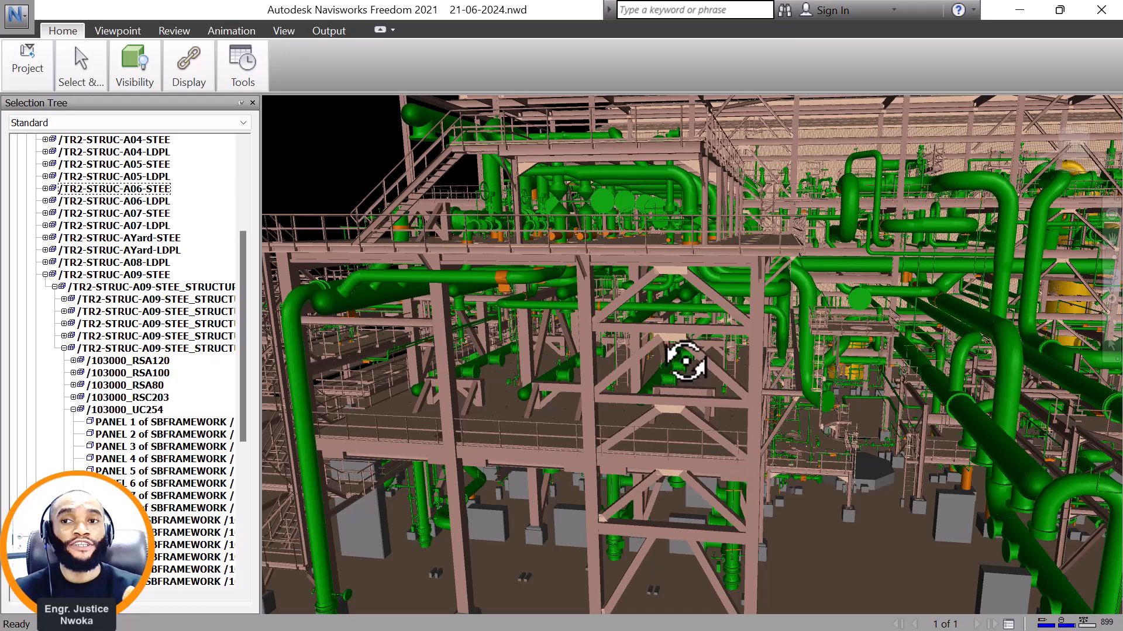
scroll(821, 318, "up", 2)
left_click_drag(750, 324, 722, 328)
left_click_drag(514, 242, 532, 231)
scroll(546, 227, "up", 1)
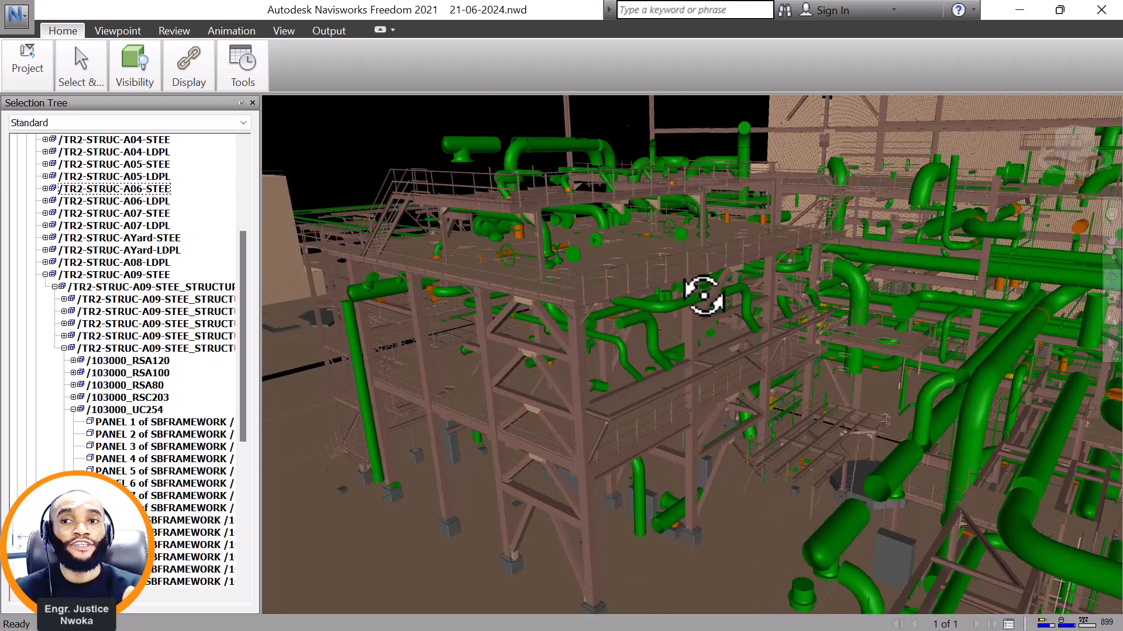
Survey the steel platform in relation to the neighbouring pipe racks, the clad building and the yellow vessels.
scroll(708, 295, "down", 1)
scroll(707, 294, "down", 5)
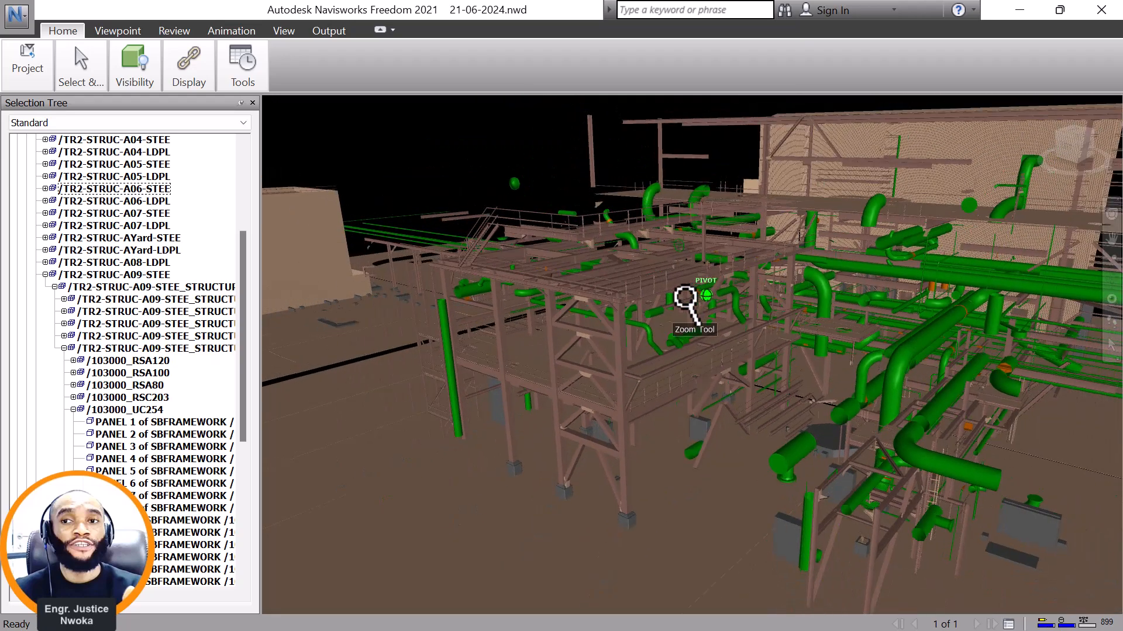
left_click_drag(696, 298, 770, 288)
middle_click_drag(770, 288, 624, 294)
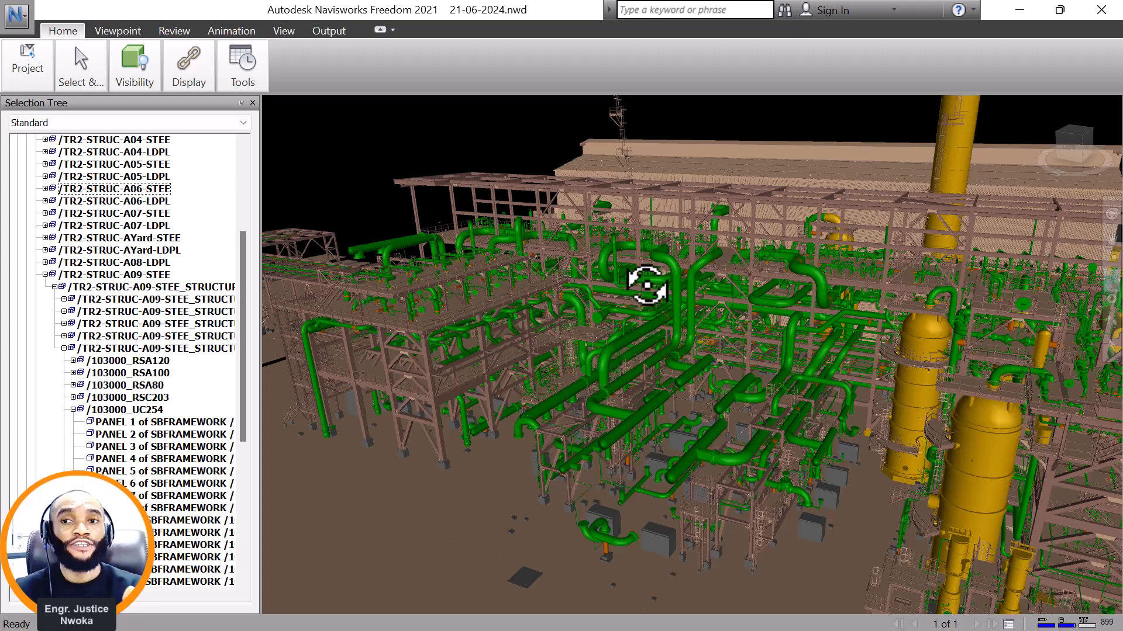
left_click_drag(546, 306, 601, 337)
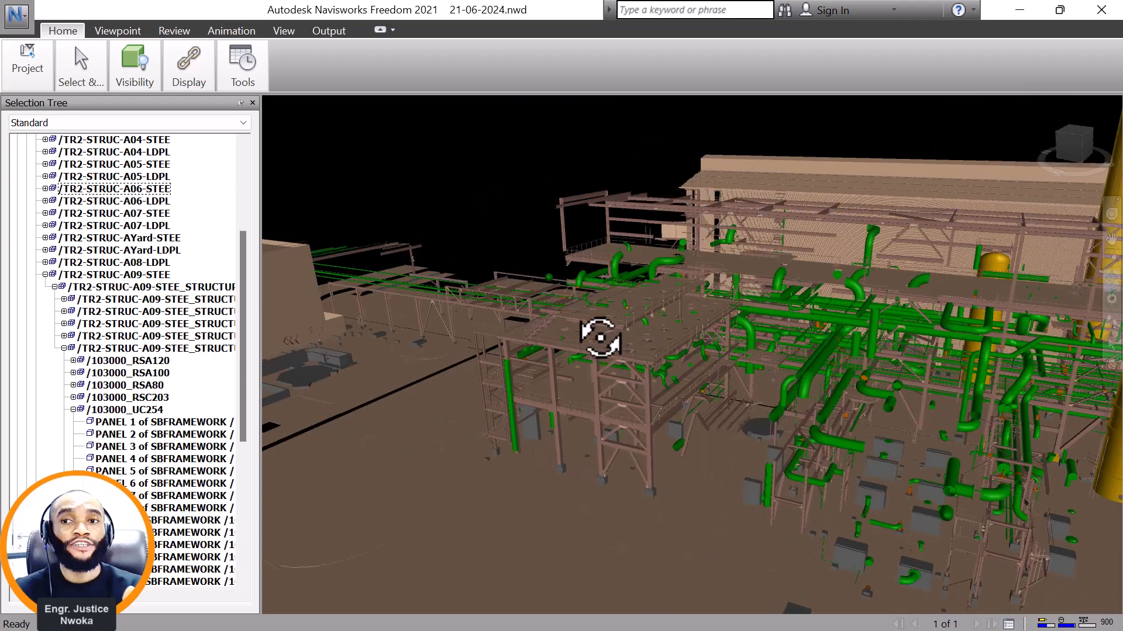
Select the steel platform as /TR2-STRUC-A06-STEE and view the extent of the highlighted structure.
scroll(609, 376, "up", 10)
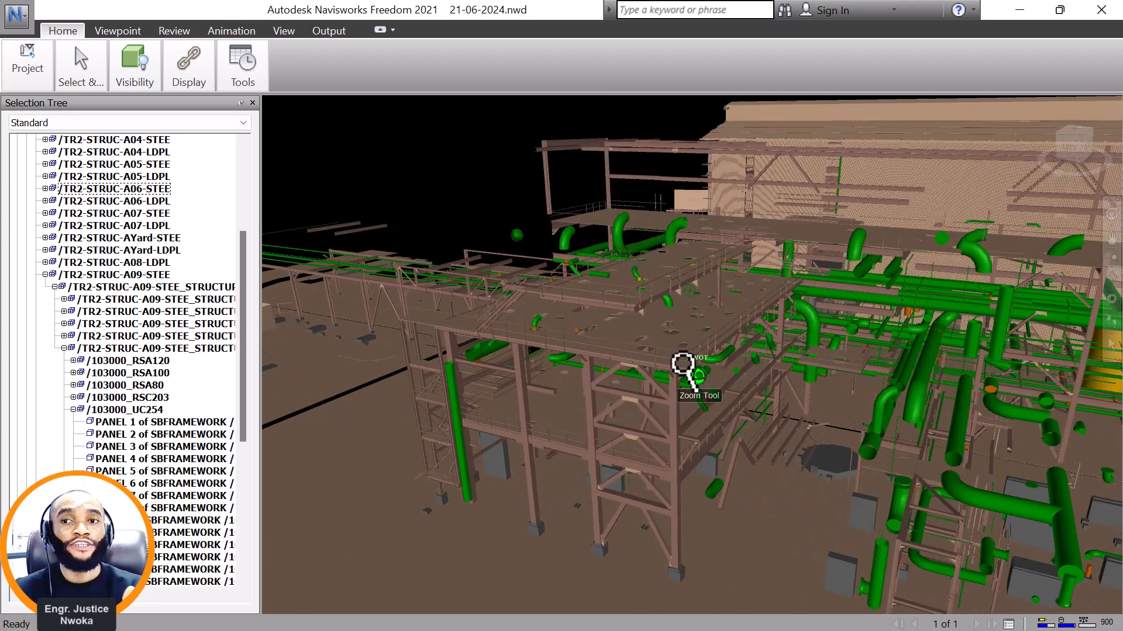
scroll(646, 352, "up", 1)
scroll(434, 337, "up", 1)
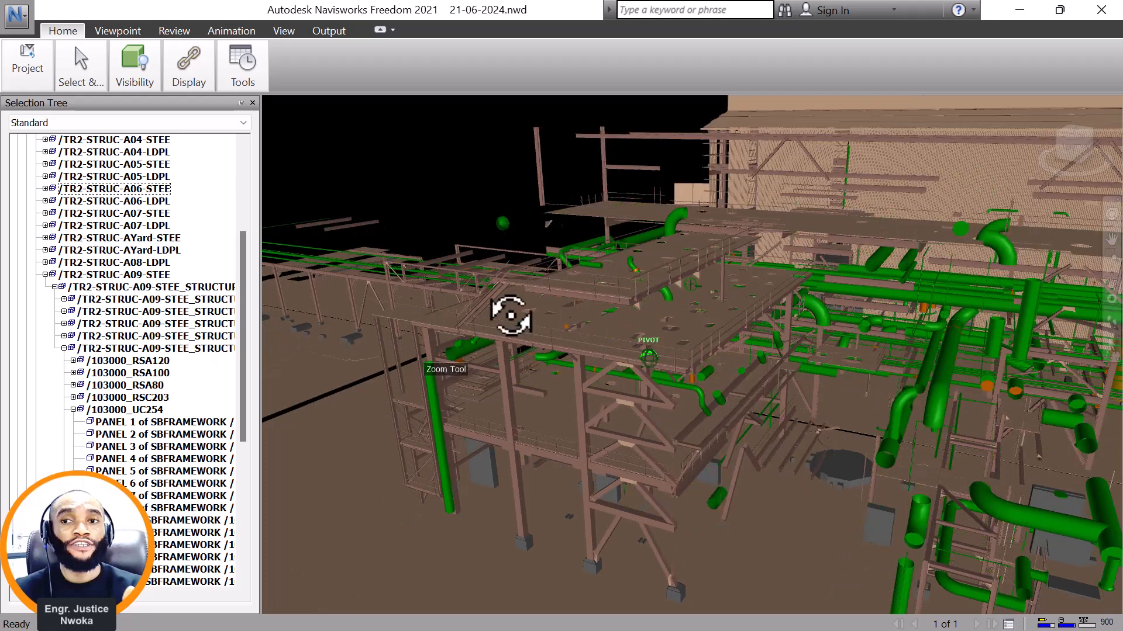
left_click_drag(417, 263, 471, 243)
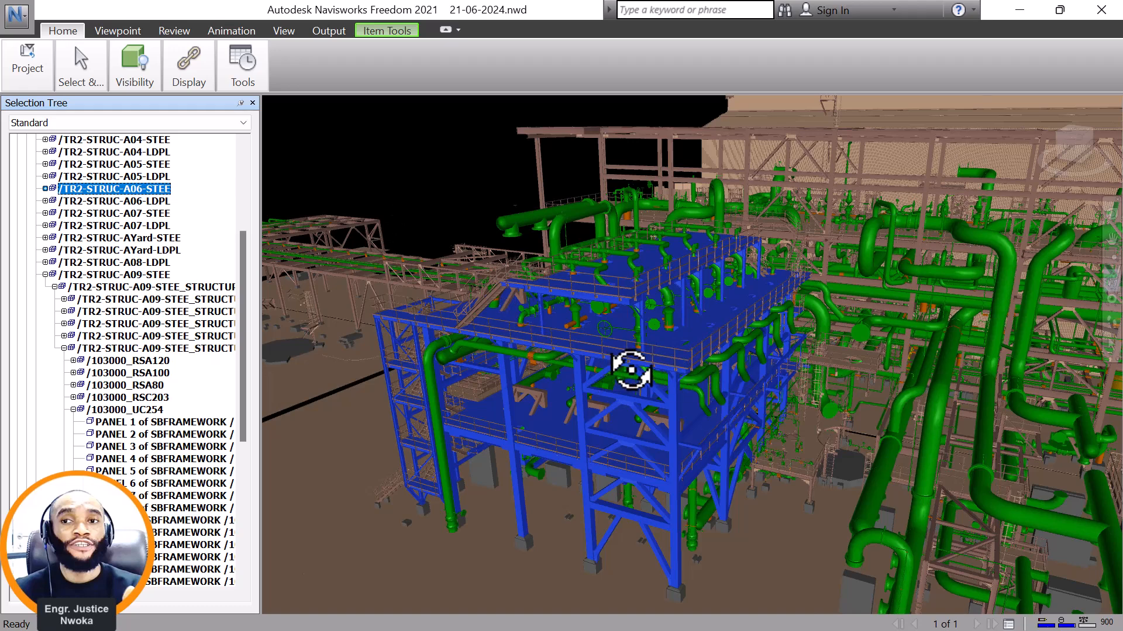
scroll(631, 369, "down", 3)
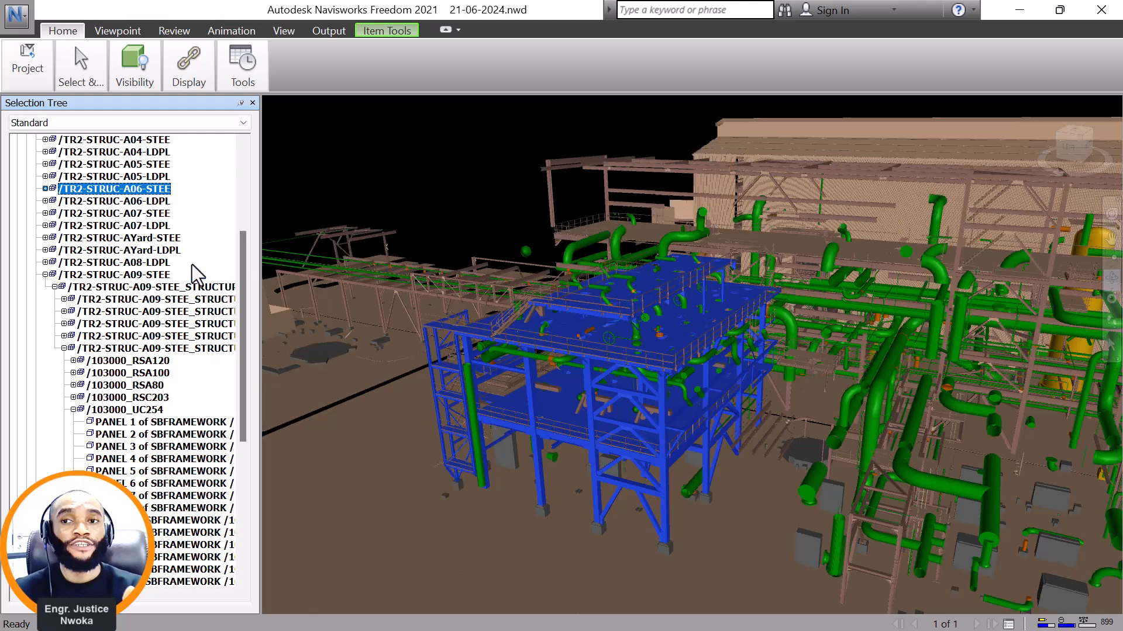
Select /TR2-STRUC-A07-STEE and locate its highlighted steel structure across the plant.
left_click(163, 214)
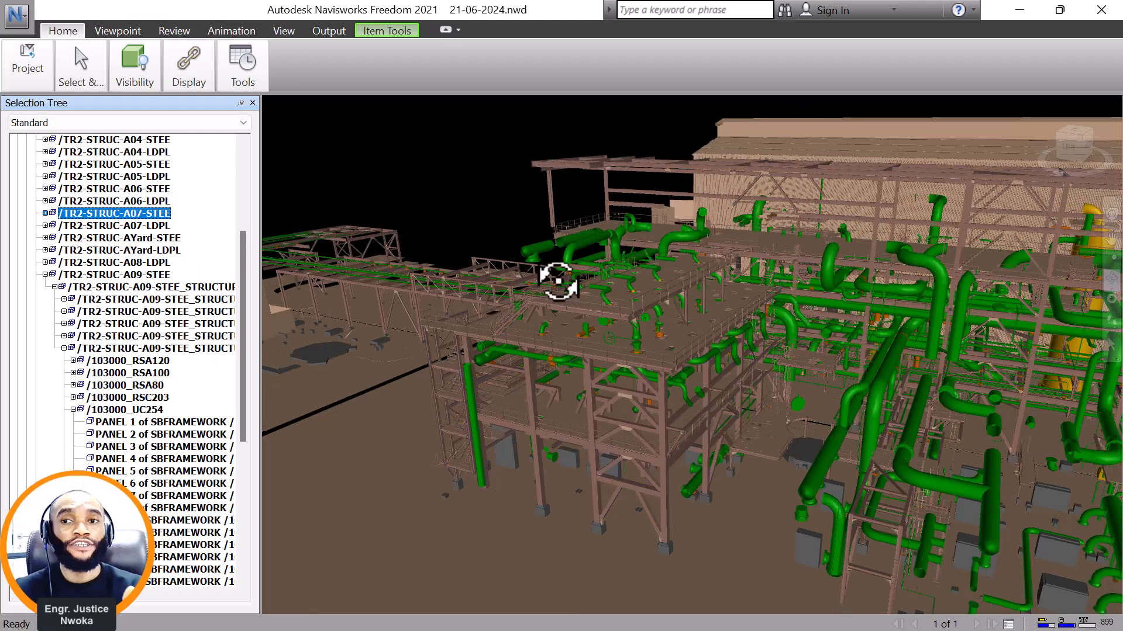
scroll(625, 285, "down", 5)
scroll(557, 295, "down", 2)
middle_click_drag(842, 333, 304, 311)
middle_click_drag(939, 343, 934, 344, "shift")
middle_click_drag(1025, 335, 403, 357)
scroll(924, 307, "up", 3)
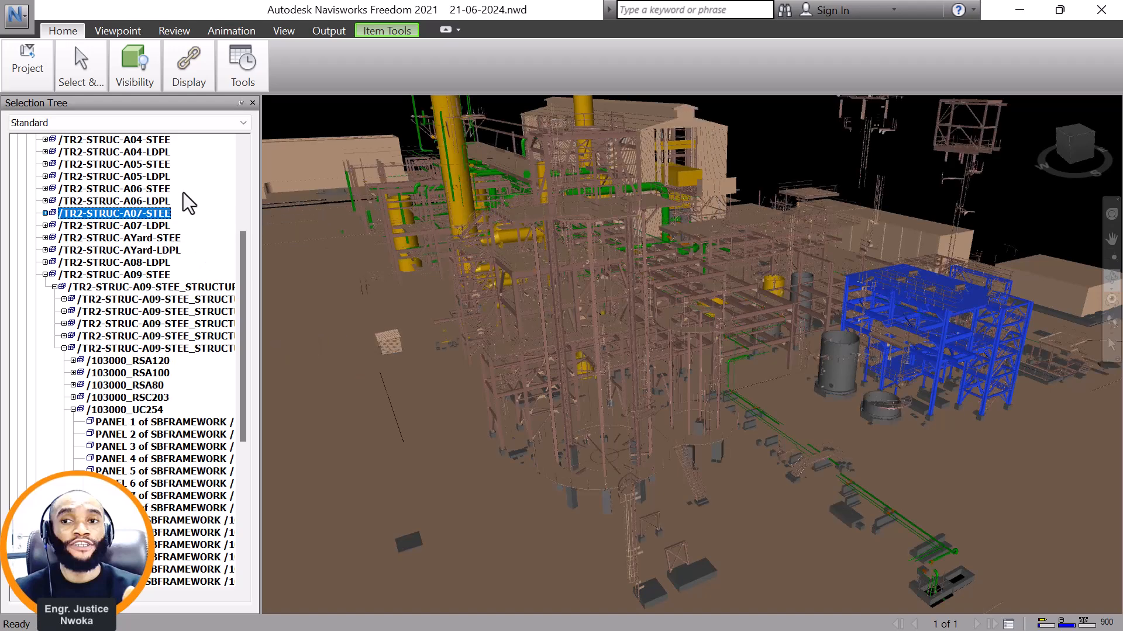
Select /TR2-STRUC-A06-STEE again and bring the highlighted steel platform back into close view.
left_click(157, 189)
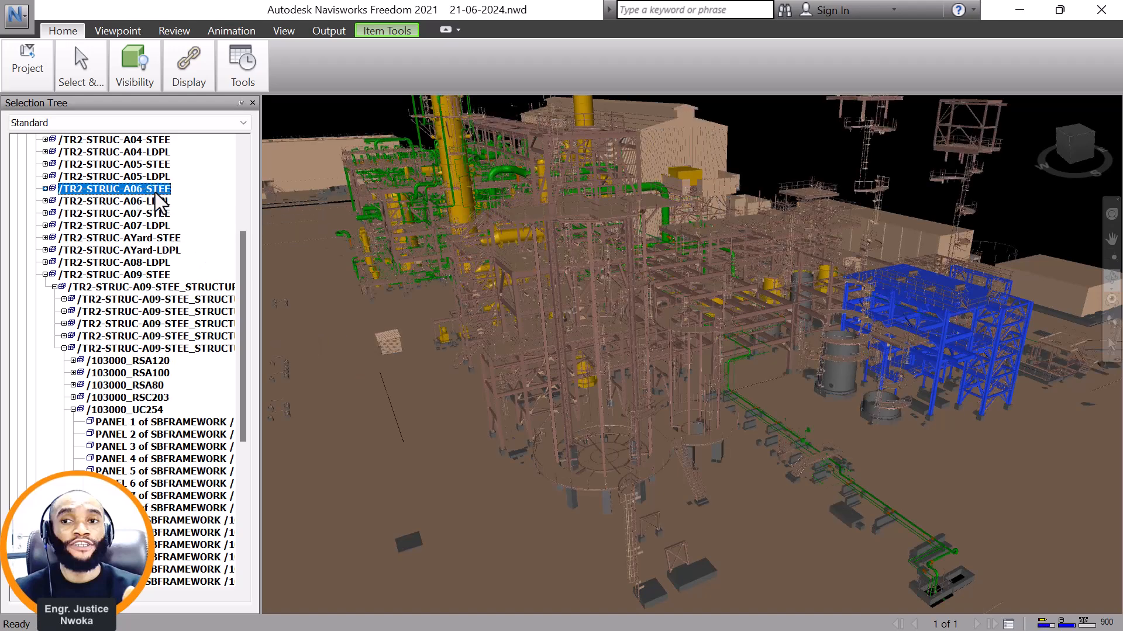
scroll(530, 358, "up", 3)
middle_click_drag(530, 358, 780, 460)
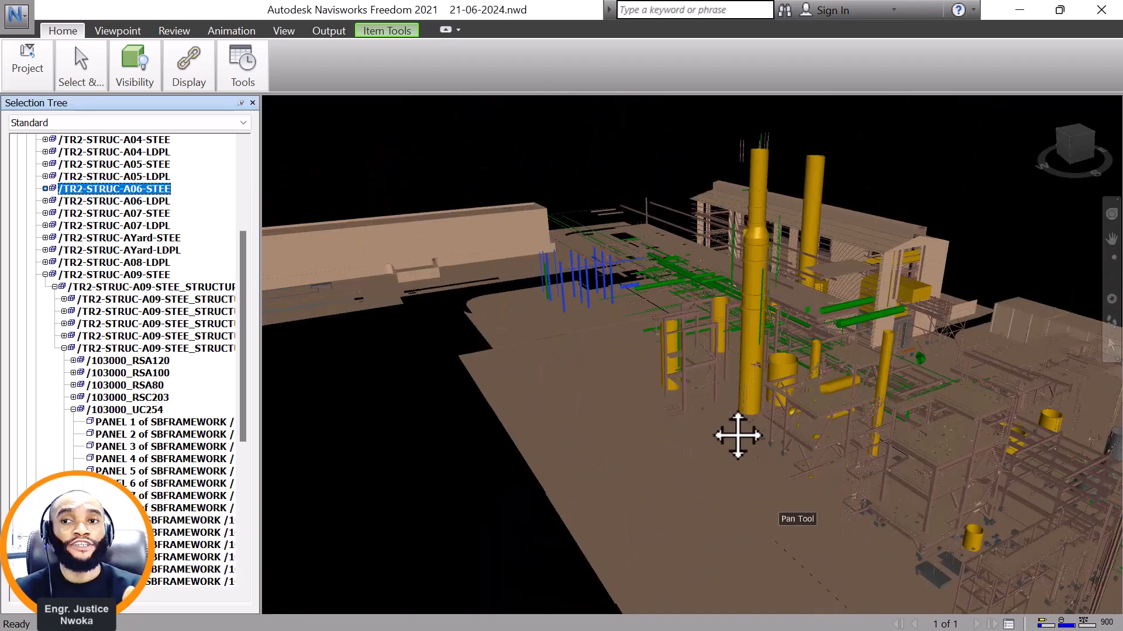
scroll(581, 244, "up", 5)
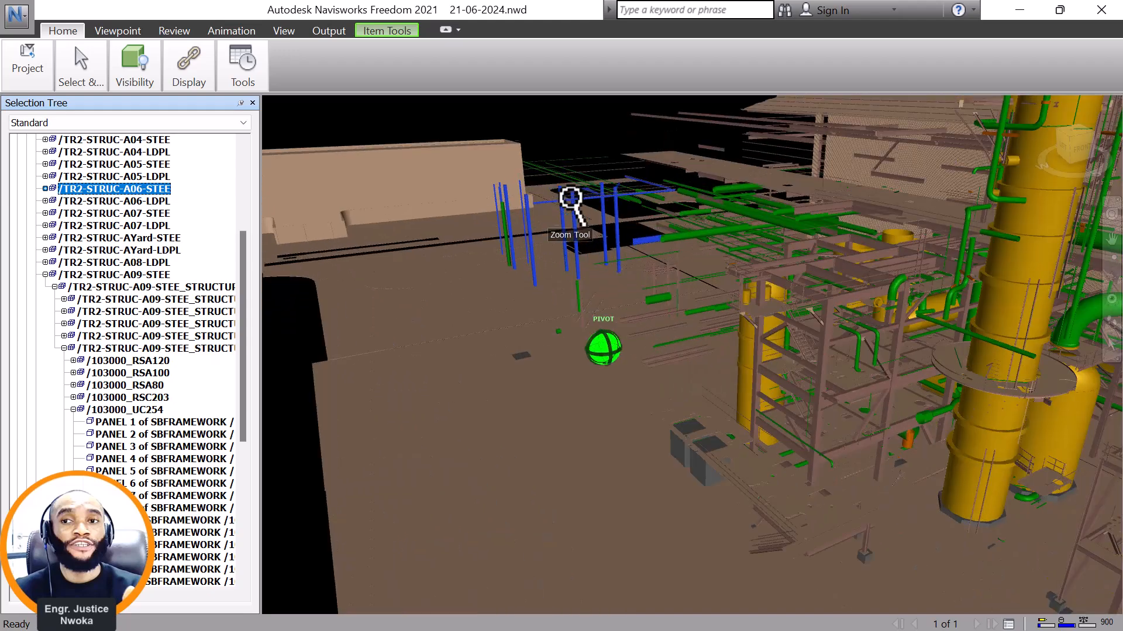
middle_click_drag(556, 160, 616, 384)
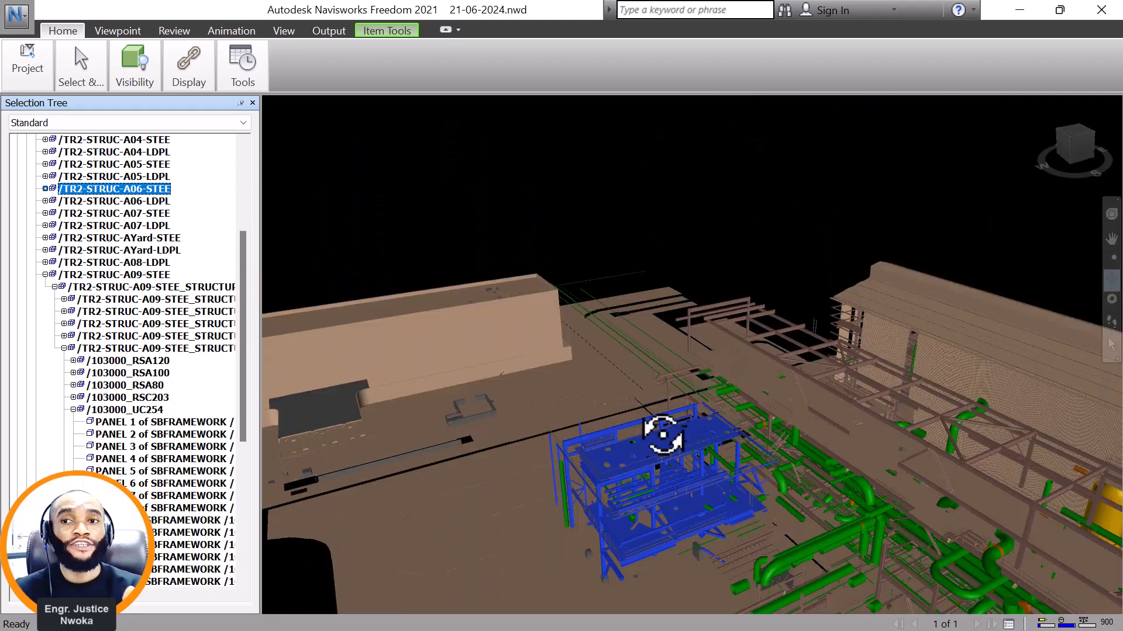
scroll(661, 486, "up", 3)
scroll(676, 517, "up", 3)
middle_click_drag(658, 511, 607, 331)
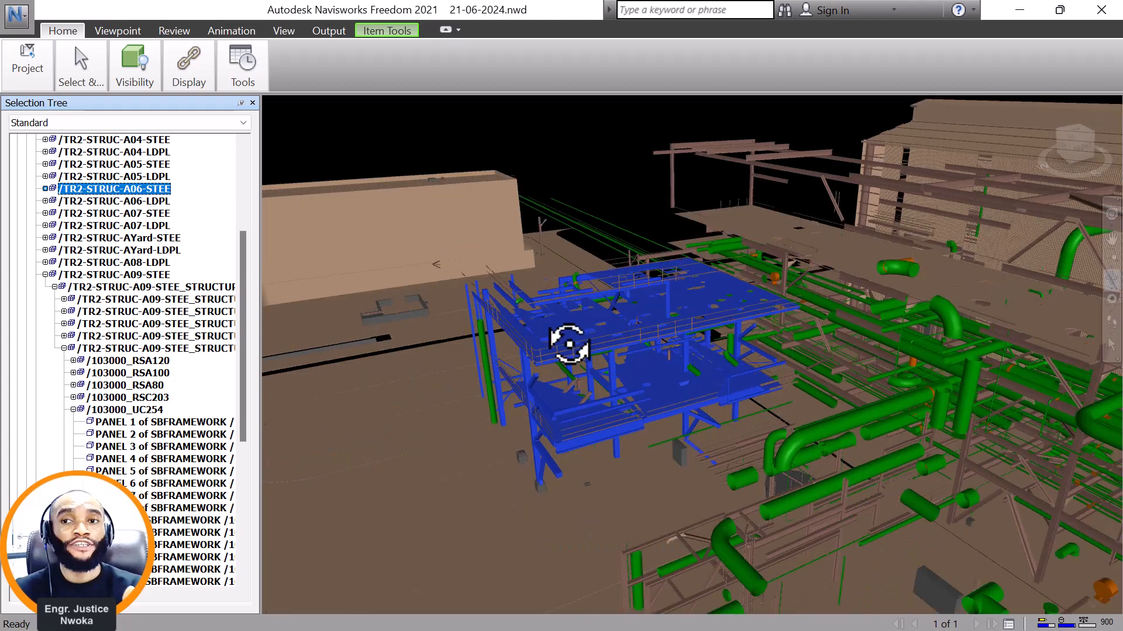
scroll(607, 331, "up", 3)
scroll(614, 324, "up", 1)
scroll(701, 366, "up", 1)
middle_click_drag(725, 345, 676, 357, "shift")
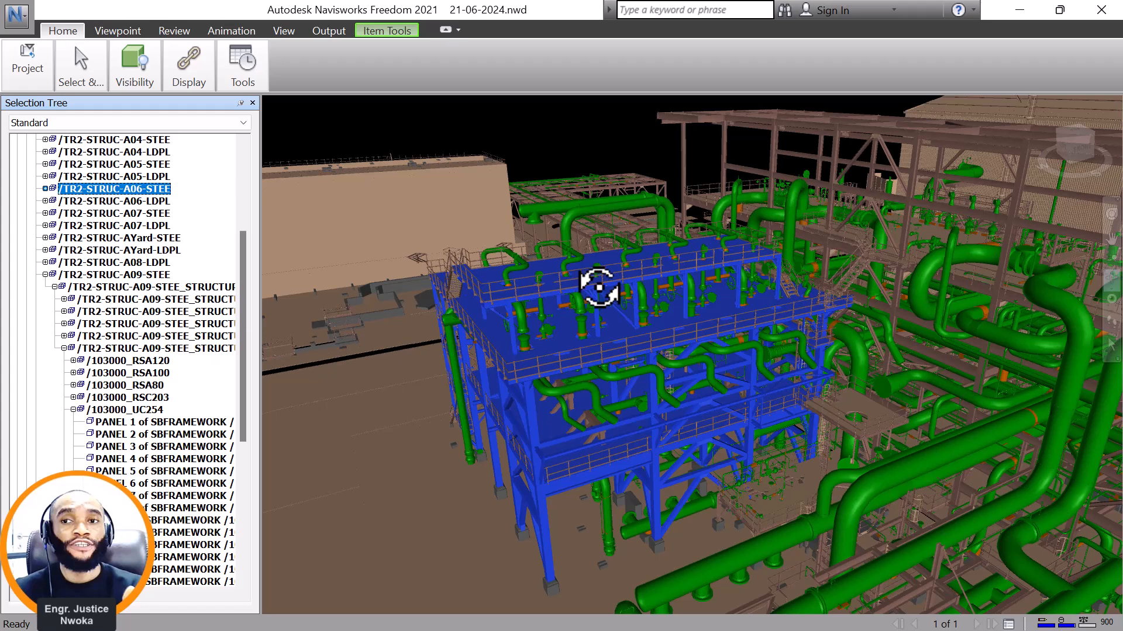
Isolate the /TR2-STRUC-A06-STEE platform by hiding all unselected items, and clear the selection highlight.
mouse_move(556, 366)
left_mouse_down()
mouse_move(628, 345)
mouse_move(977, 163)
mouse_move(903, 140)
mouse_move(1093, 296)
mouse_move(534, 401)
mouse_move(591, 304)
mouse_move(585, 348)
left_mouse_up()
right_click(585, 333)
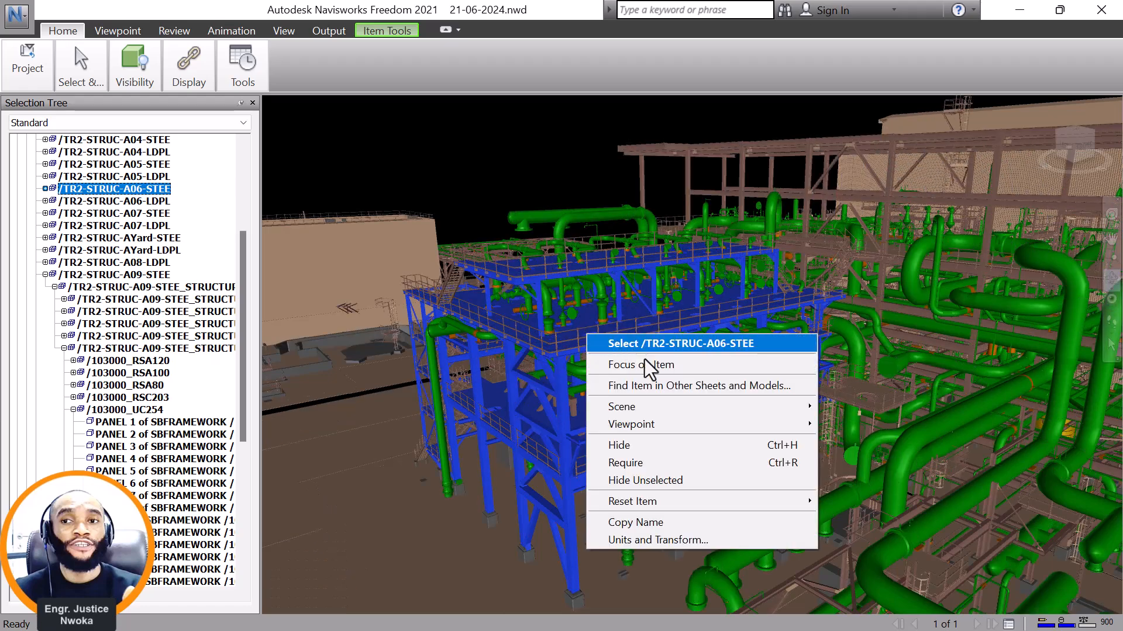
left_click(679, 480)
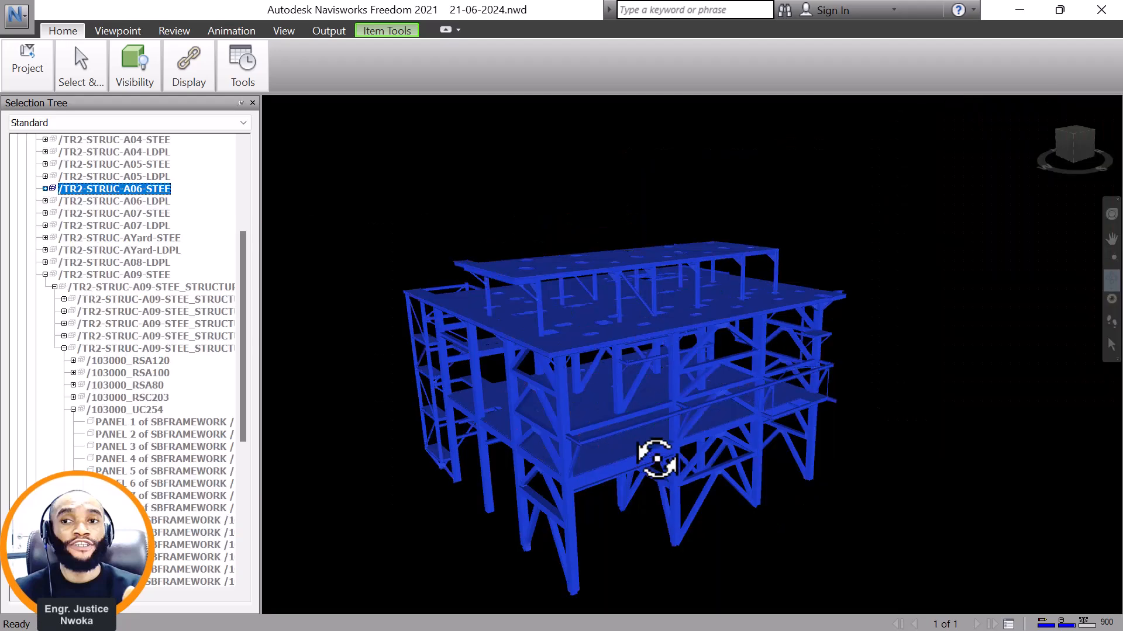
middle_click_drag(636, 363, 659, 323)
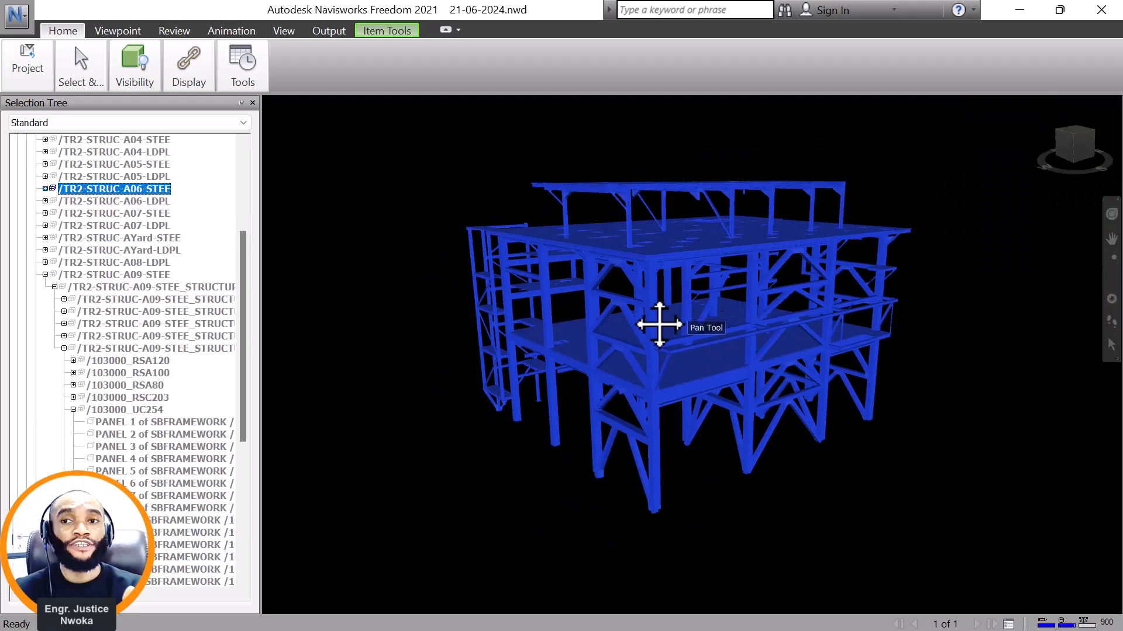
left_click(690, 154)
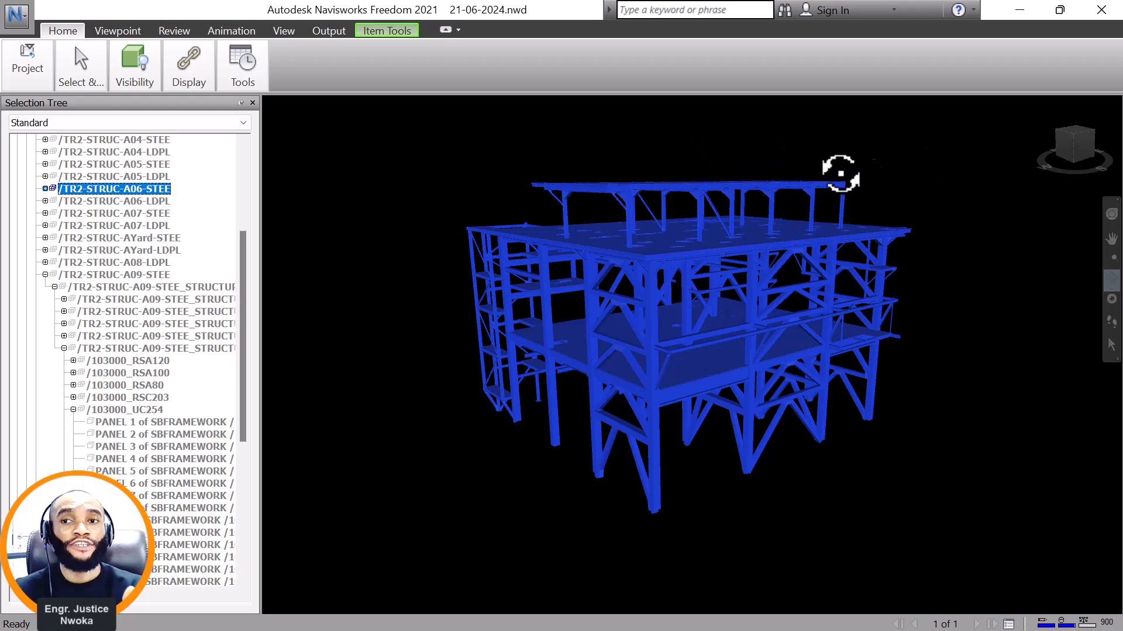
key("Escape")
Examine the isolated platform's decks, columns, bracing and stair tower from its different sides.
scroll(769, 170, "up", 5)
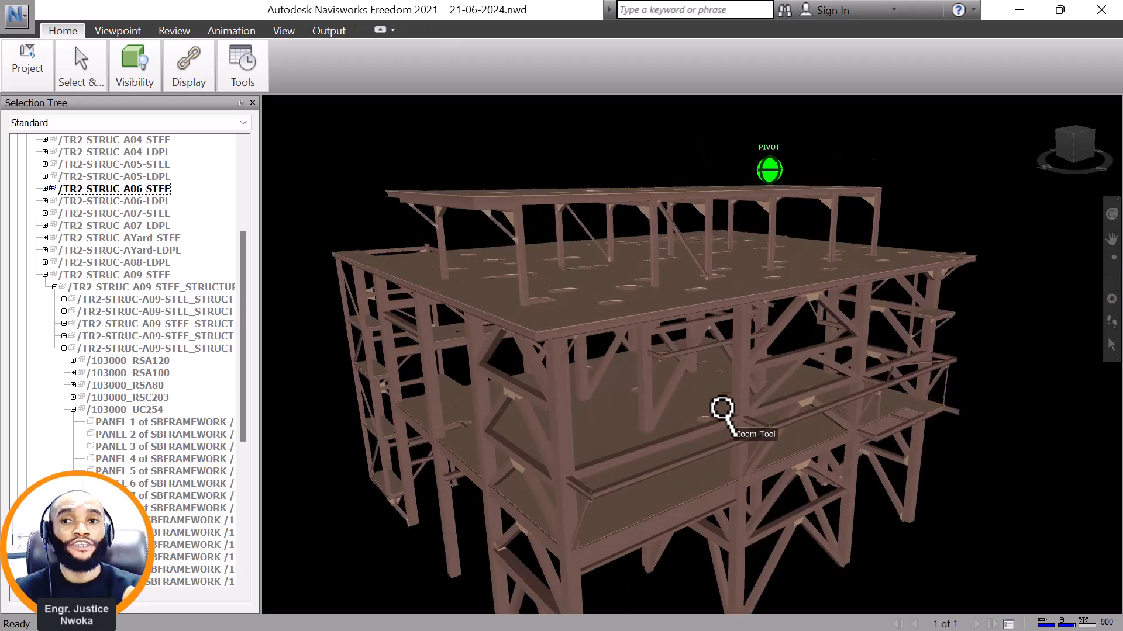
mouse_move(663, 459)
middle_mouse_down("shift")
mouse_move(724, 468)
mouse_move(806, 445)
mouse_move(734, 433)
mouse_move(563, 459)
mouse_move(724, 421)
mouse_move(777, 436)
mouse_move(707, 421)
mouse_move(601, 431)
mouse_move(659, 443)
middle_mouse_up("shift")
middle_click_drag(887, 442, 583, 386, "shift")
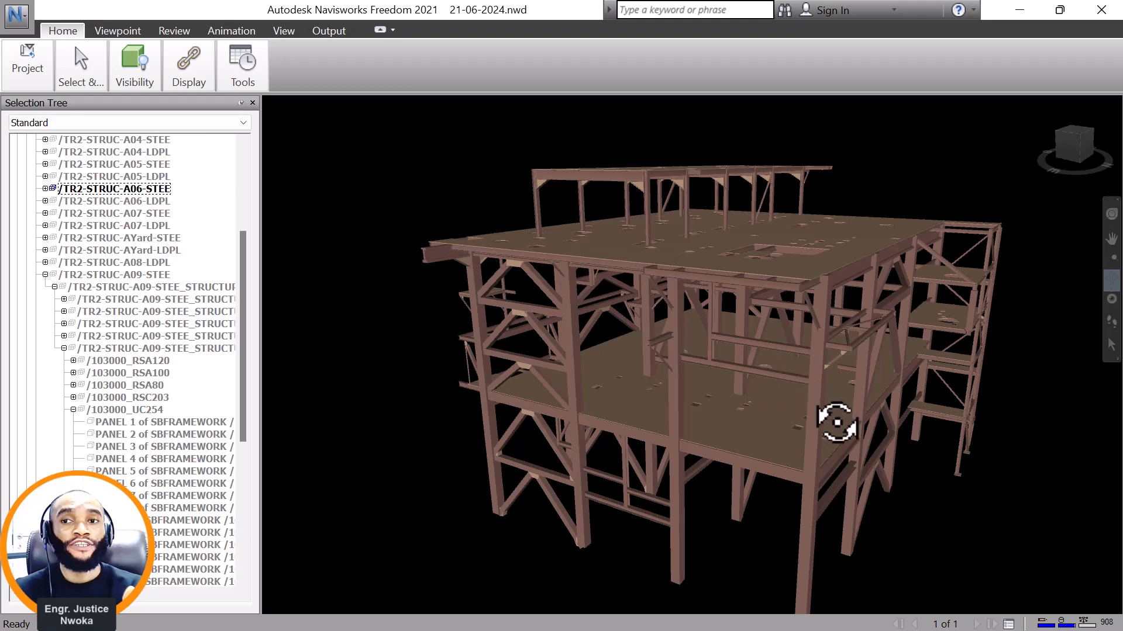
scroll(809, 401, "up", 3)
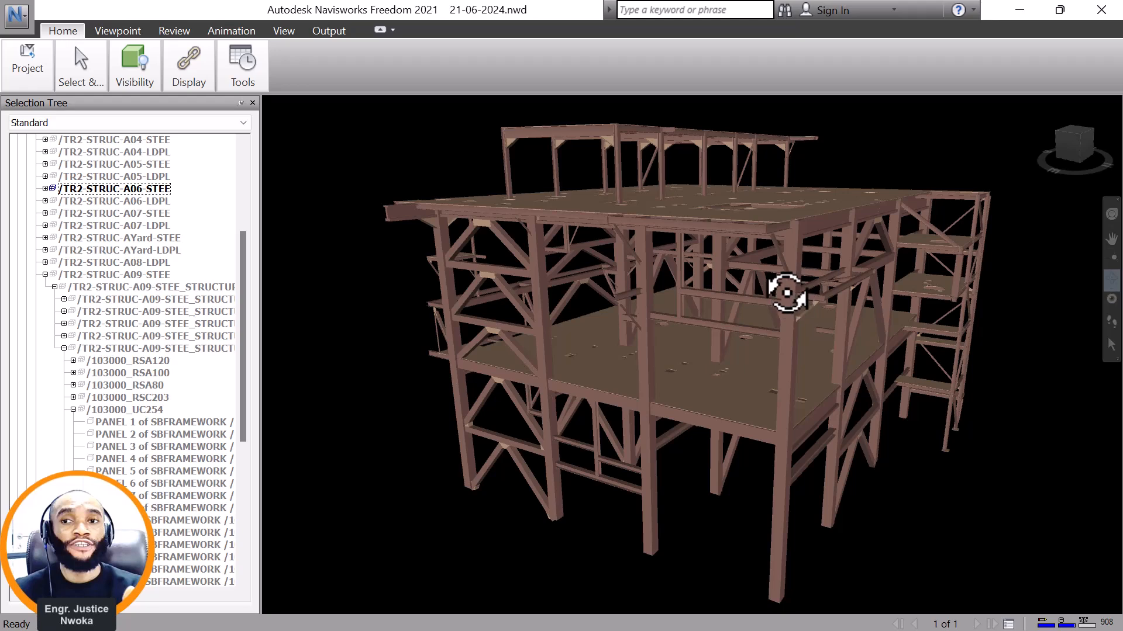
scroll(694, 180, "up", 2)
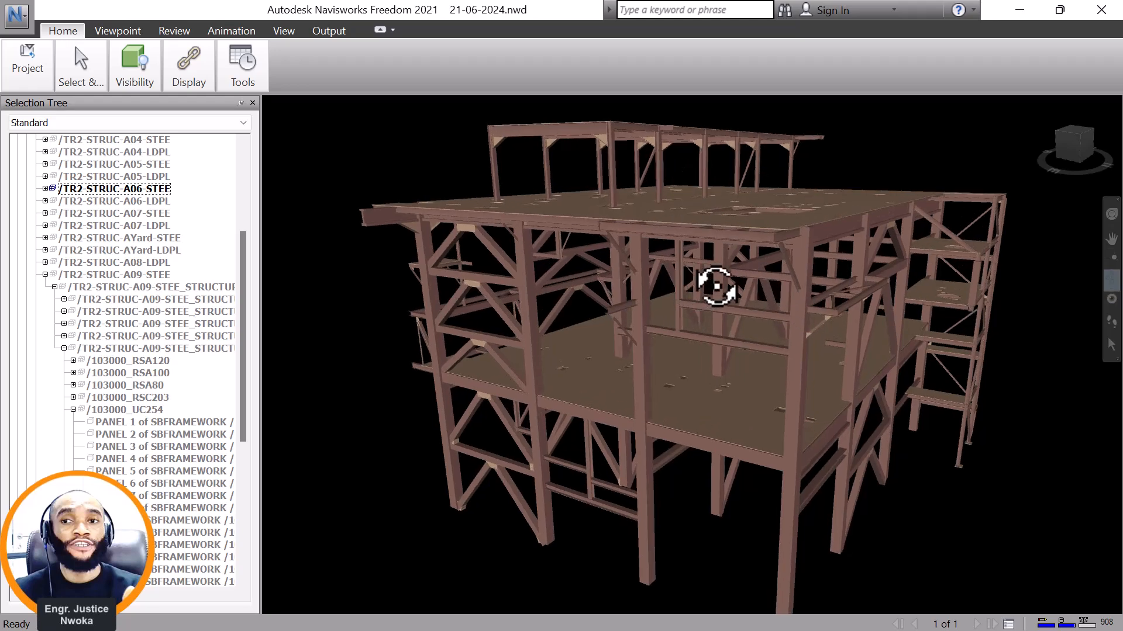
middle_click_drag(719, 283, 752, 342)
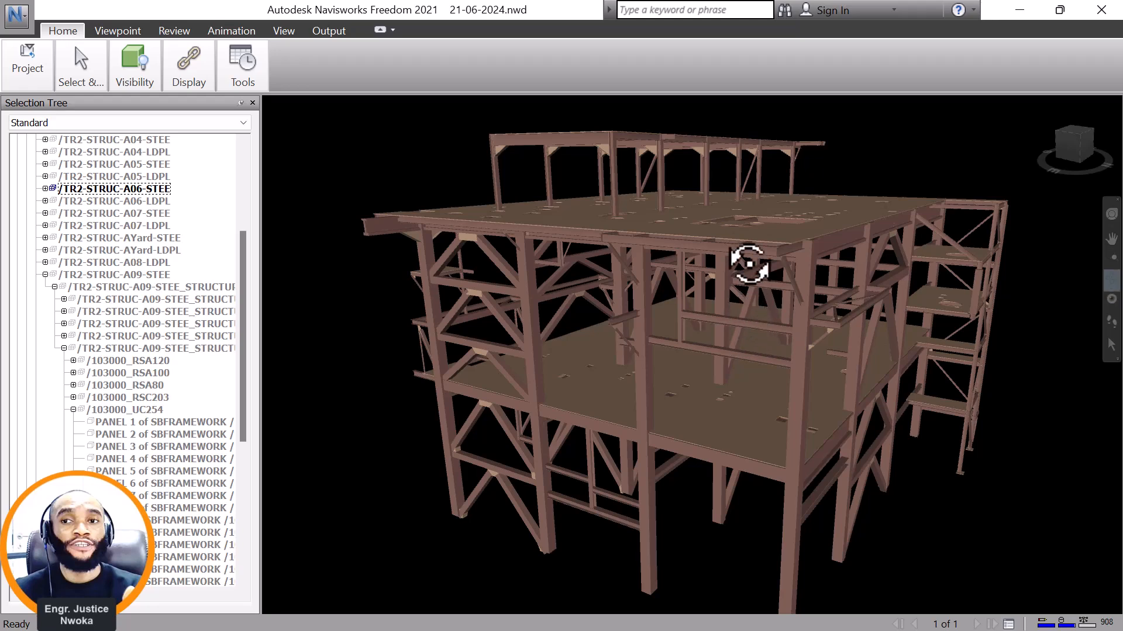
Switch to the A60-Steel-Platform-Design project in ProtaStructure and inspect its two decks, columns and lower bracing in 3D.
scroll(747, 275, "up", 2)
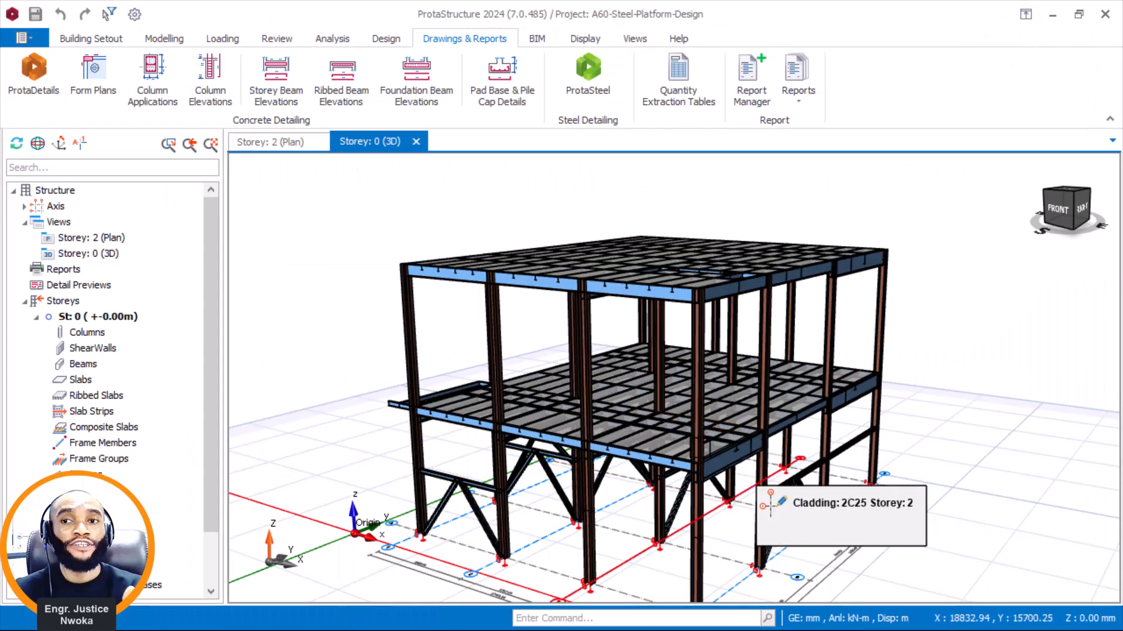
scroll(636, 362, "up", 3)
scroll(658, 386, "down", 3)
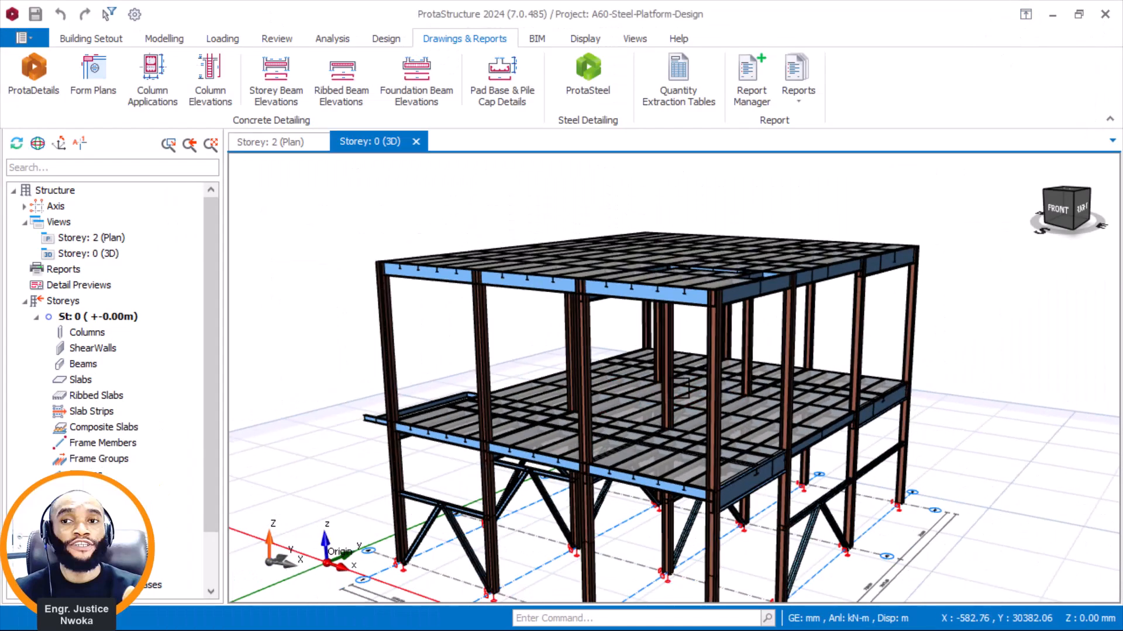
middle_click_drag(617, 559, 620, 536)
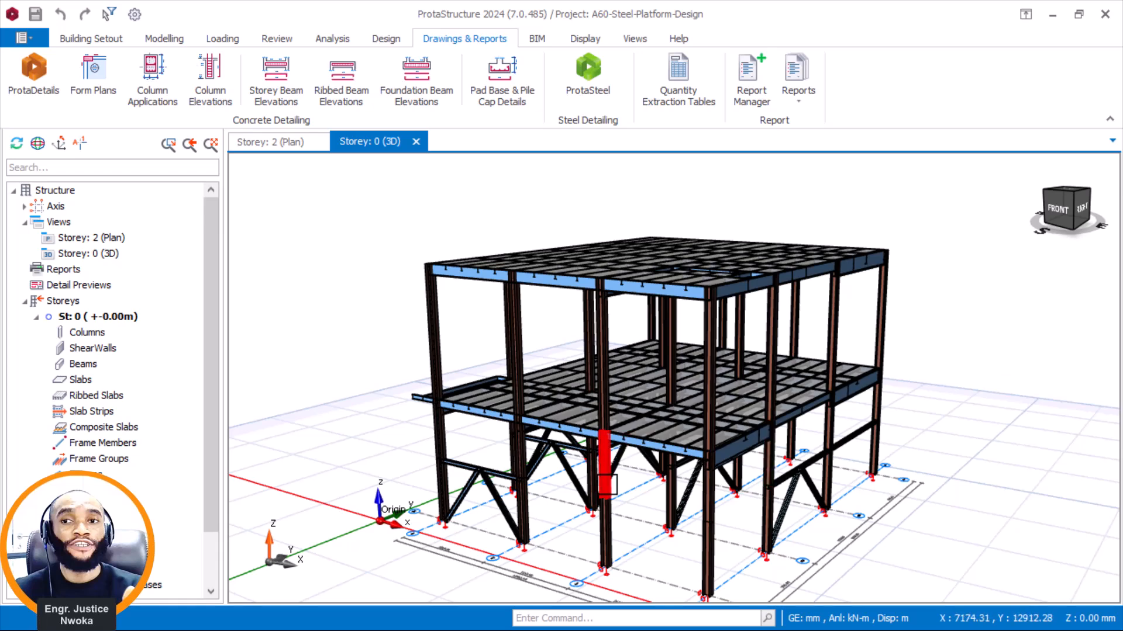
middle_click_drag(612, 486, 642, 484)
scroll(622, 489, "up", 3)
scroll(621, 487, "down", 3)
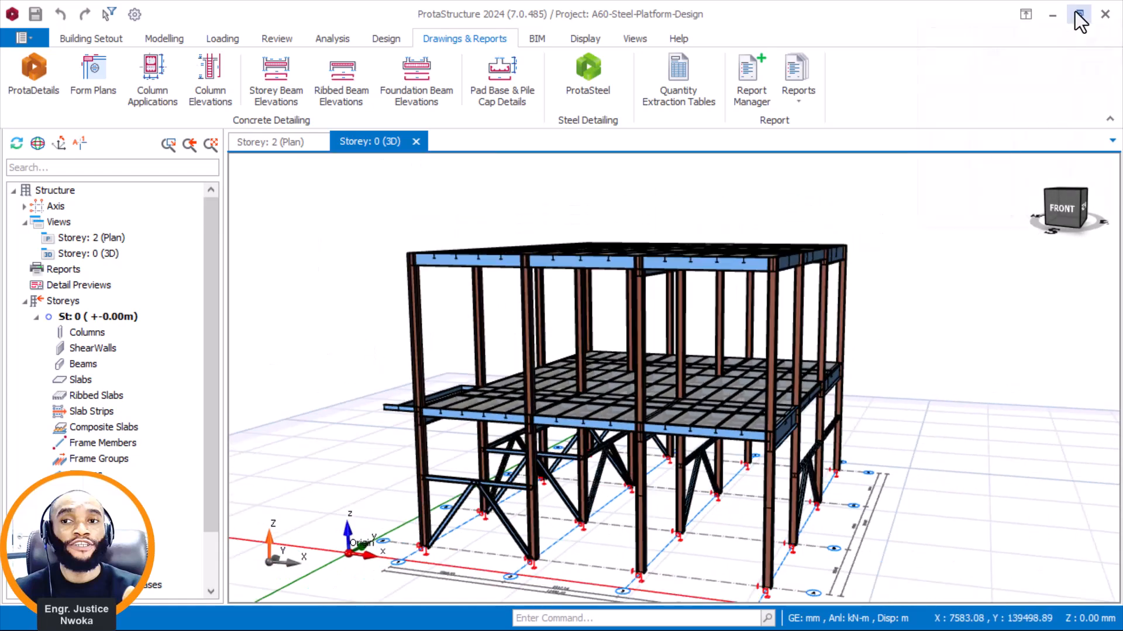
Tile the ProtaStructure window in the left half of a two-window layout beside Navisworks.
mouse_move(1079, 20)
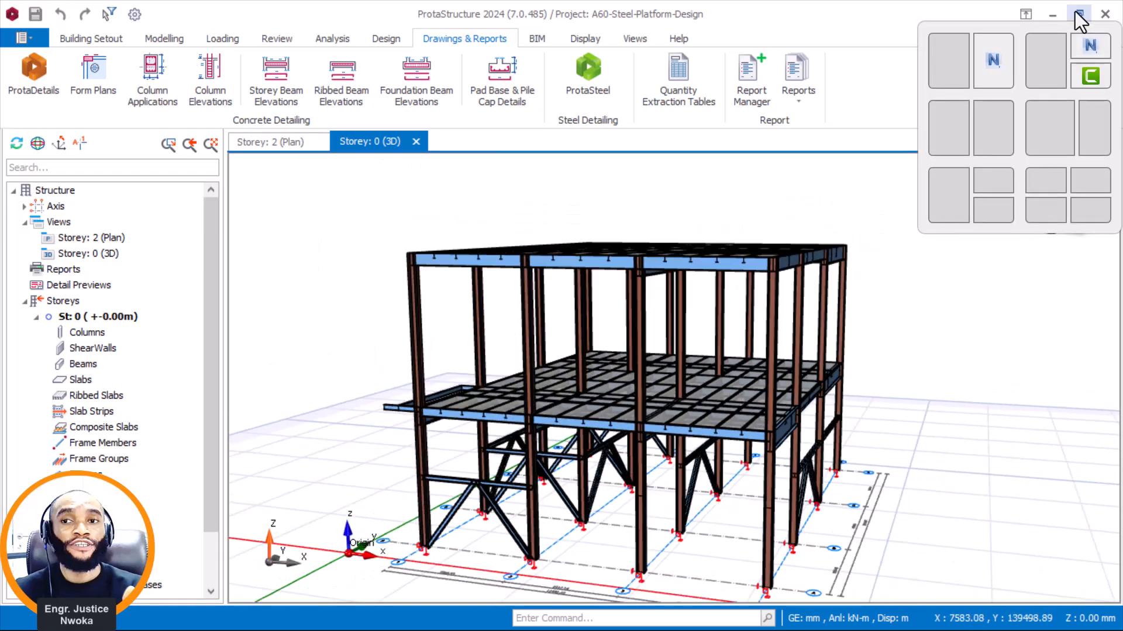
left_click(952, 59)
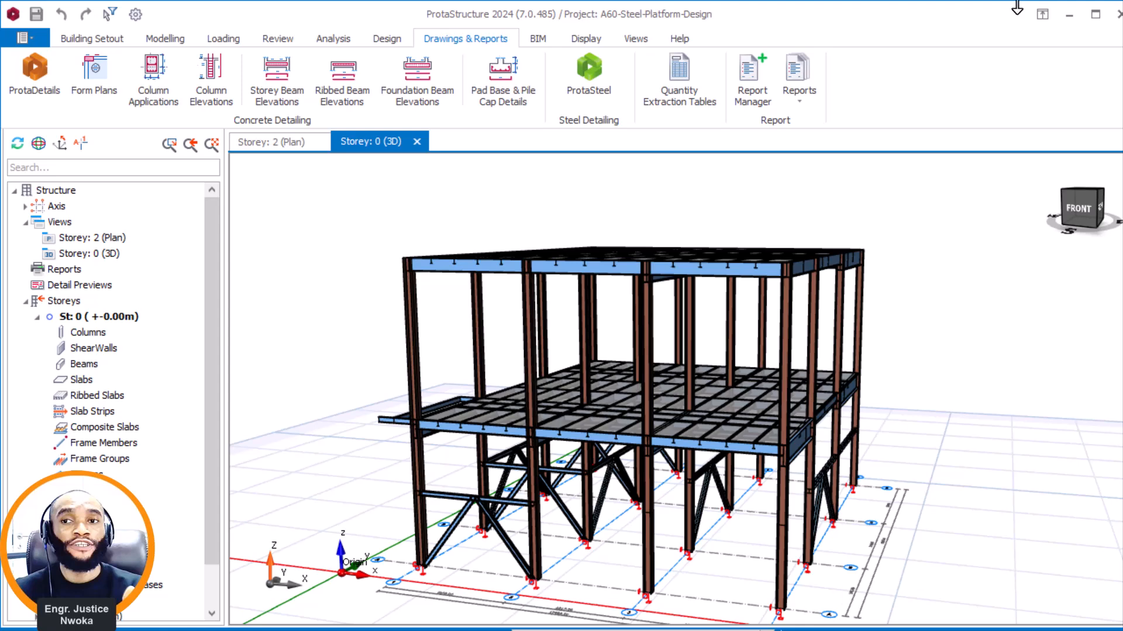
Place the ProtaStructure window beside Navisworks and examine the platform's decks, storey 3 columns and upper edge beams in 3D.
left_click(1097, 14)
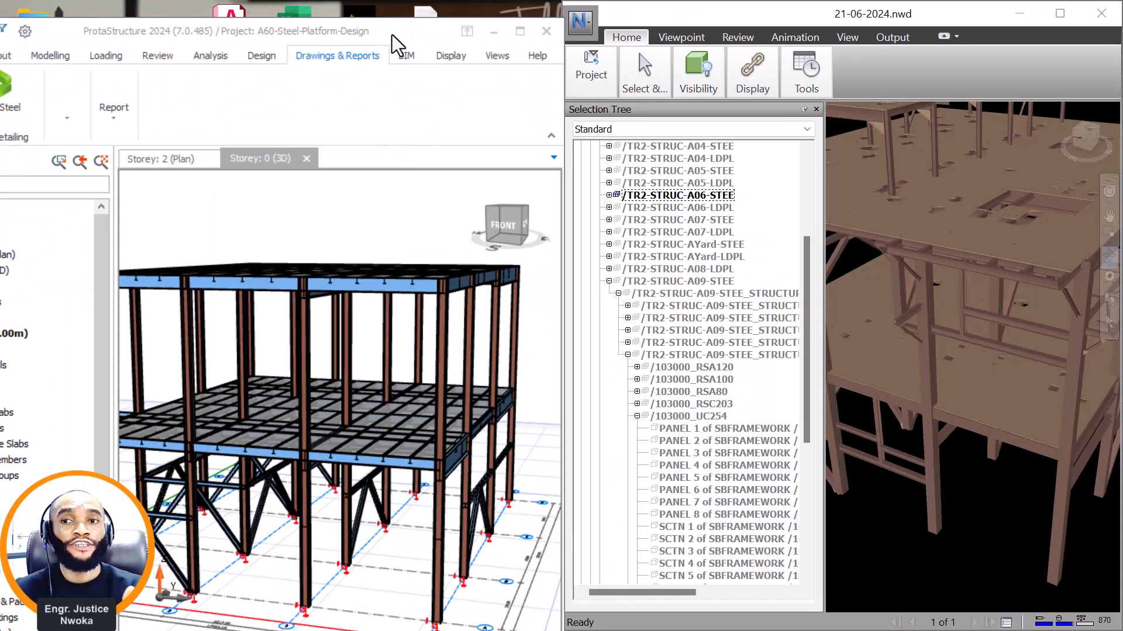
left_click_drag(325, 35, 325, 19)
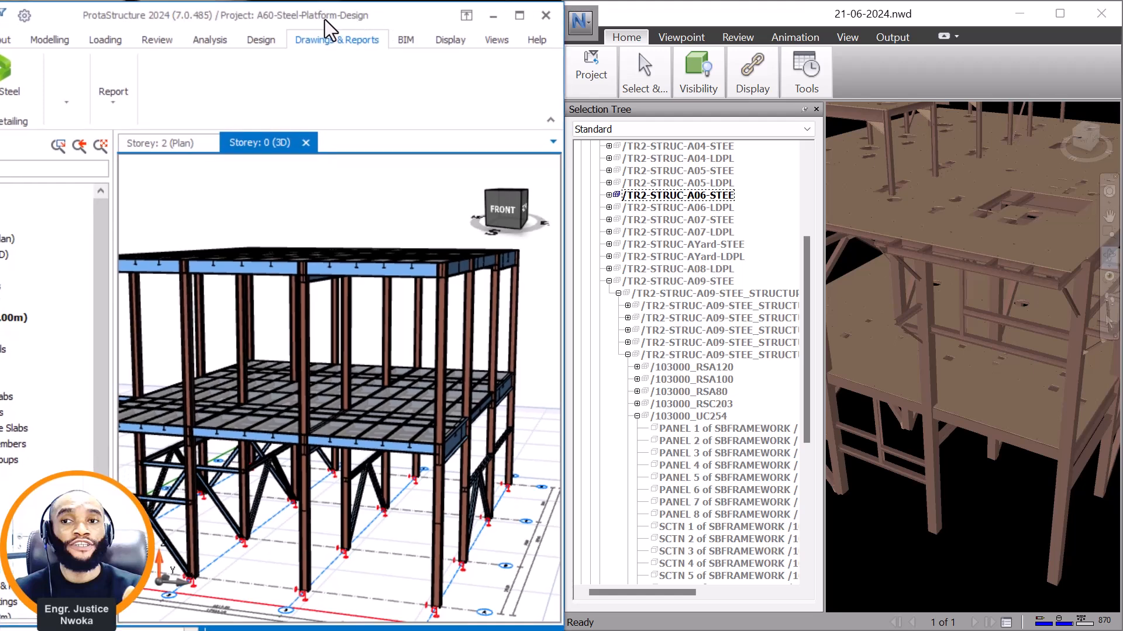
scroll(371, 258, "down", 4)
middle_click_drag(369, 258, 298, 287)
scroll(344, 304, "up", 5)
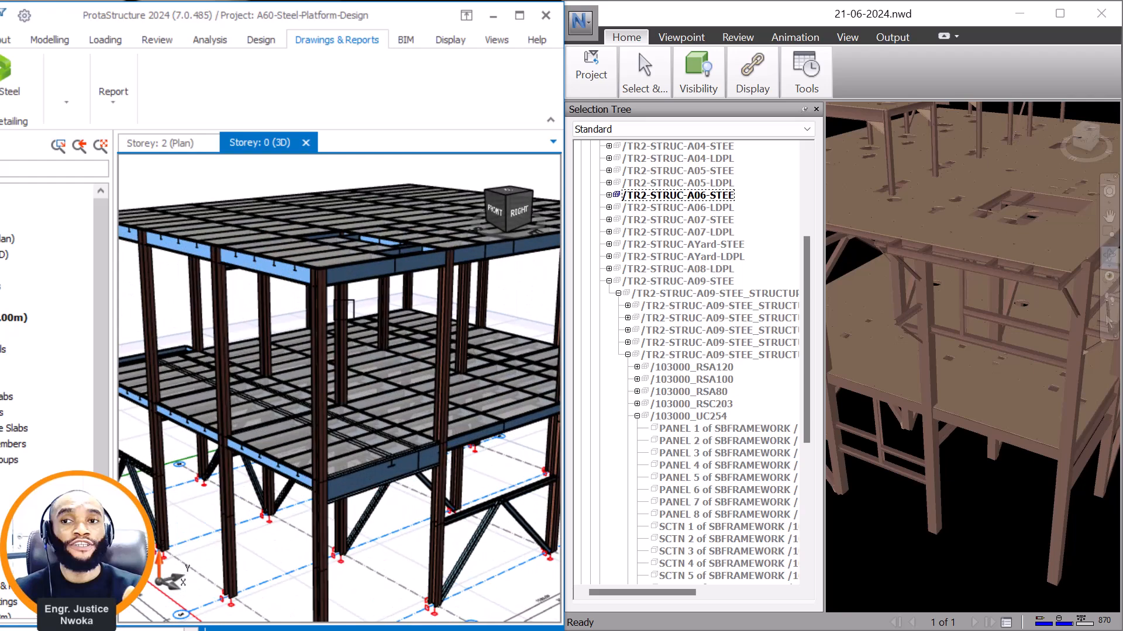
mouse_move(345, 300)
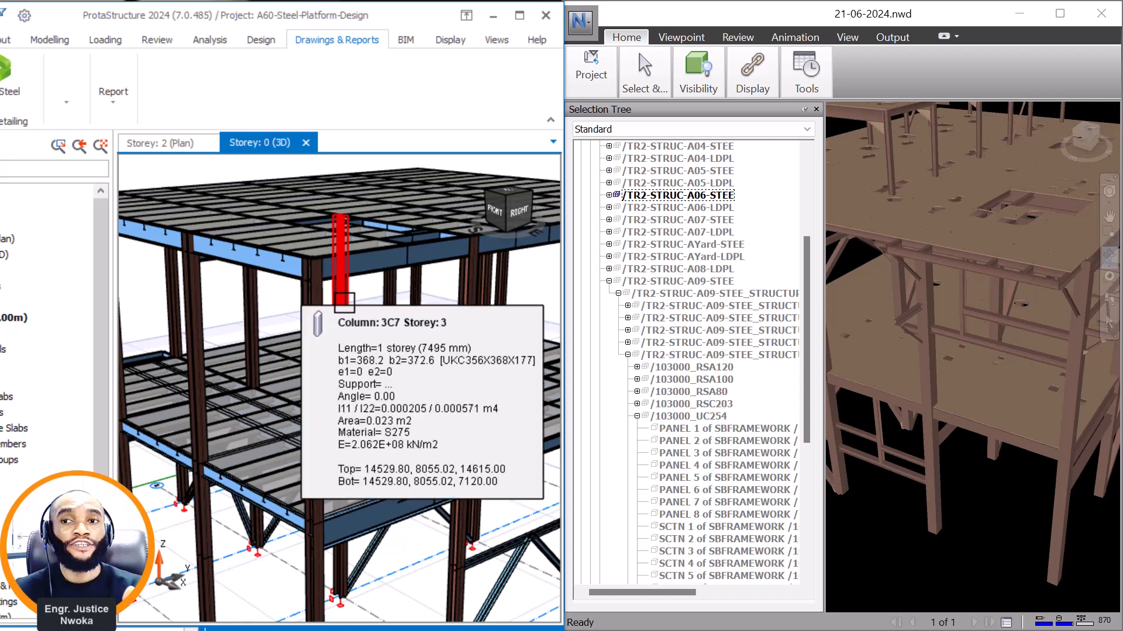
scroll(376, 270, "down", 1)
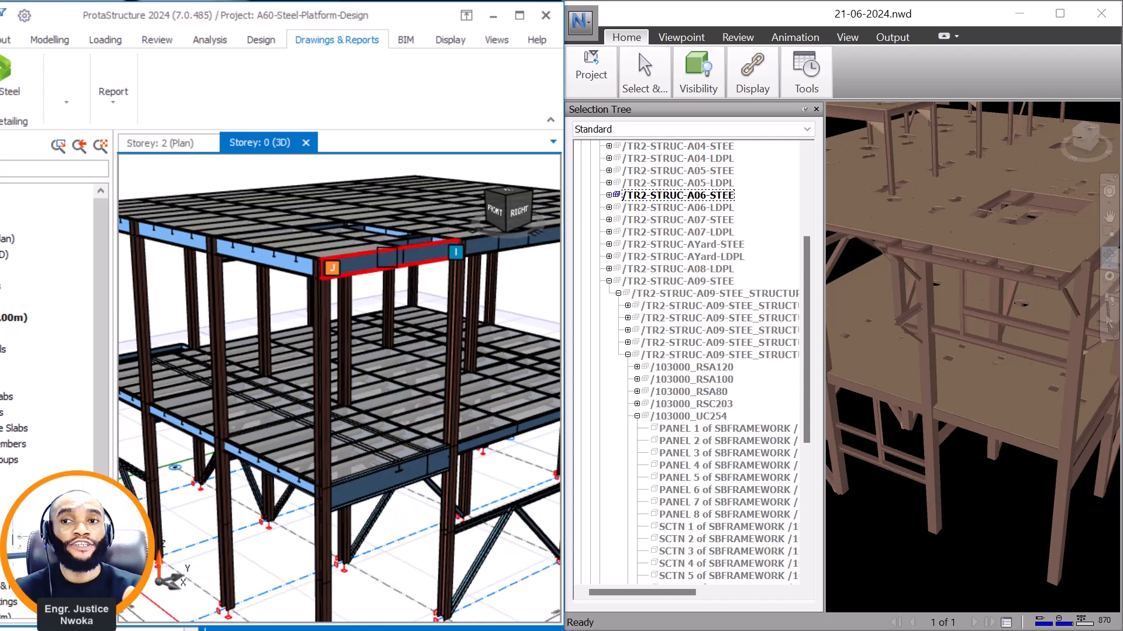
mouse_move(391, 254)
scroll(390, 255, "down", 1)
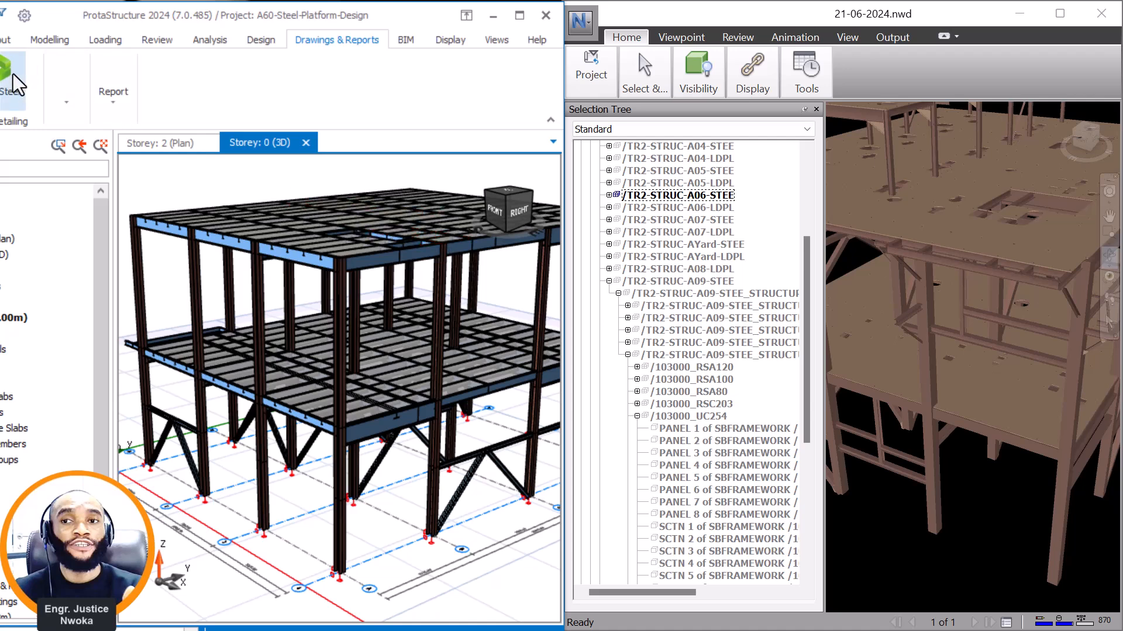
Maximize the ProtaStructure window and examine the upper deck, its floor opening and the framing from the right side.
left_click(520, 15)
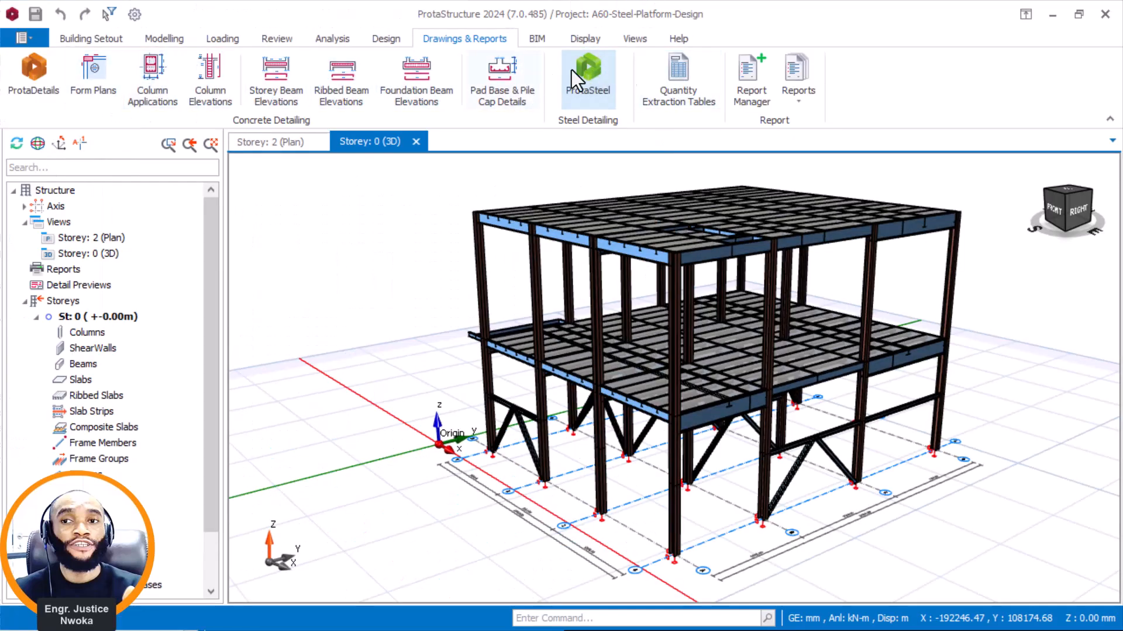
scroll(929, 173, "up", 2)
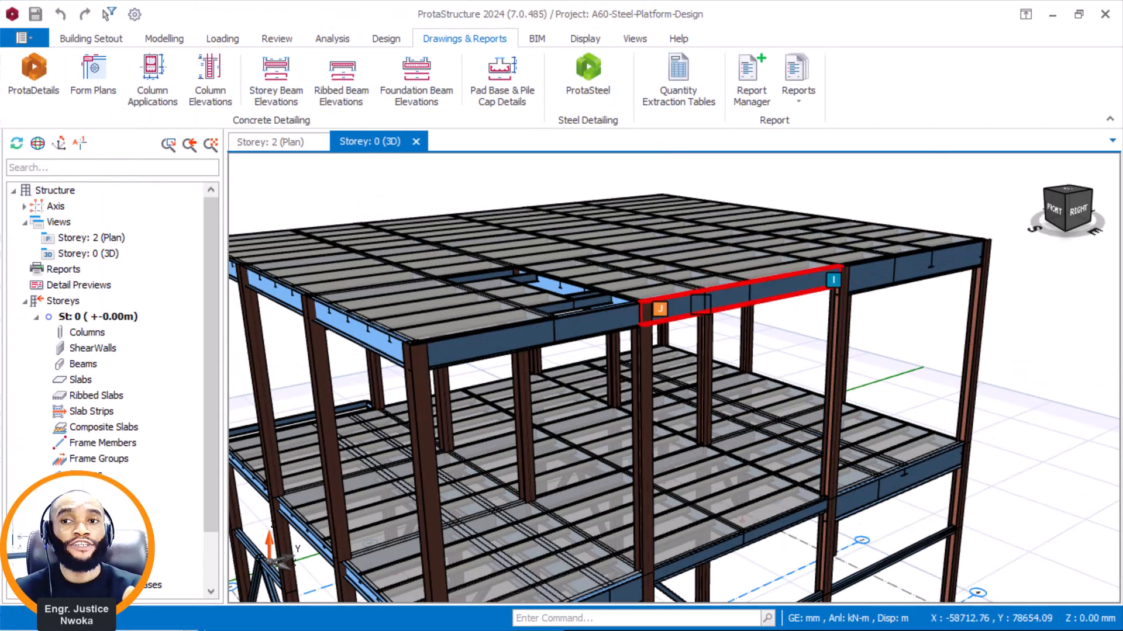
scroll(673, 304, "down", 2)
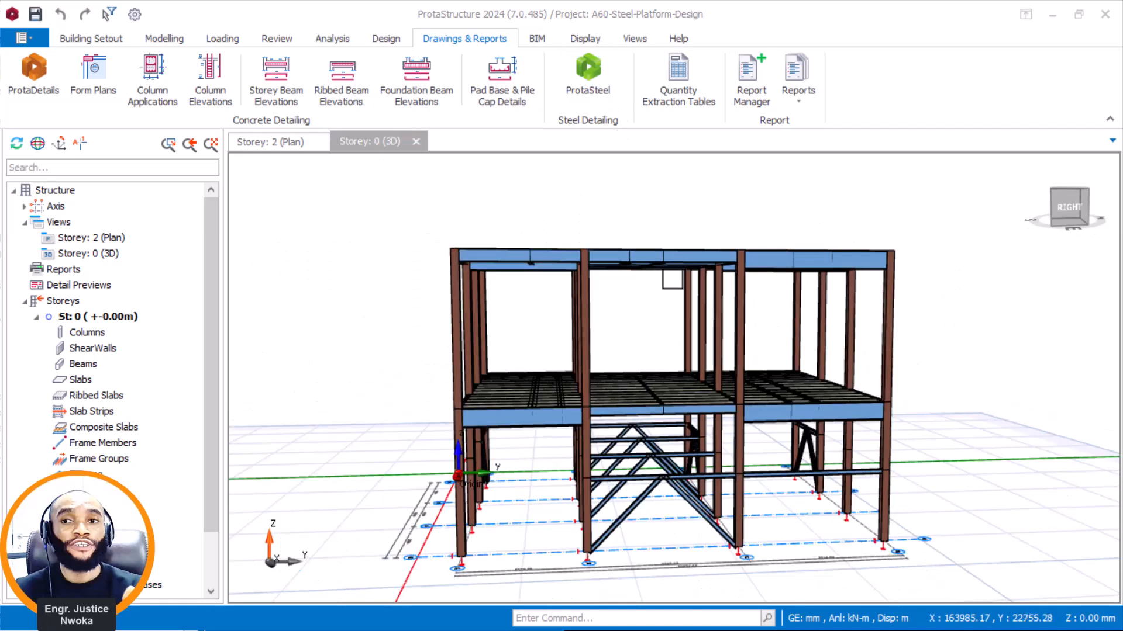
scroll(718, 279, "up", 2)
middle_click_drag(620, 274, 594, 307)
scroll(706, 202, "up", 2)
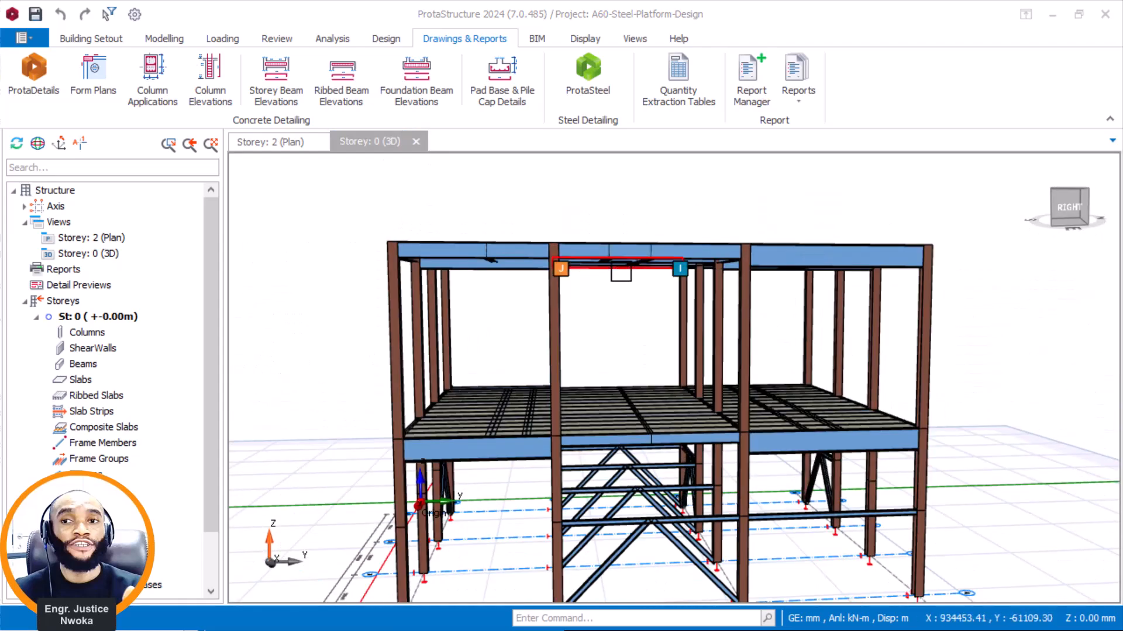
mouse_move(621, 273)
middle_mouse_down()
mouse_move(671, 293)
mouse_move(605, 301)
middle_mouse_up()
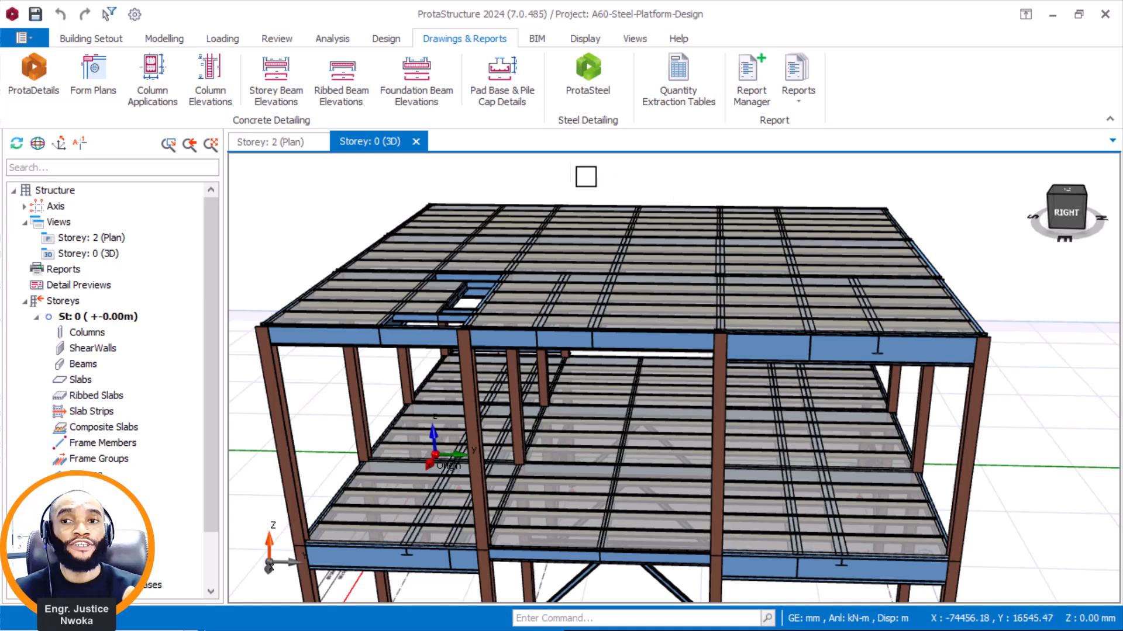
left_click(585, 39)
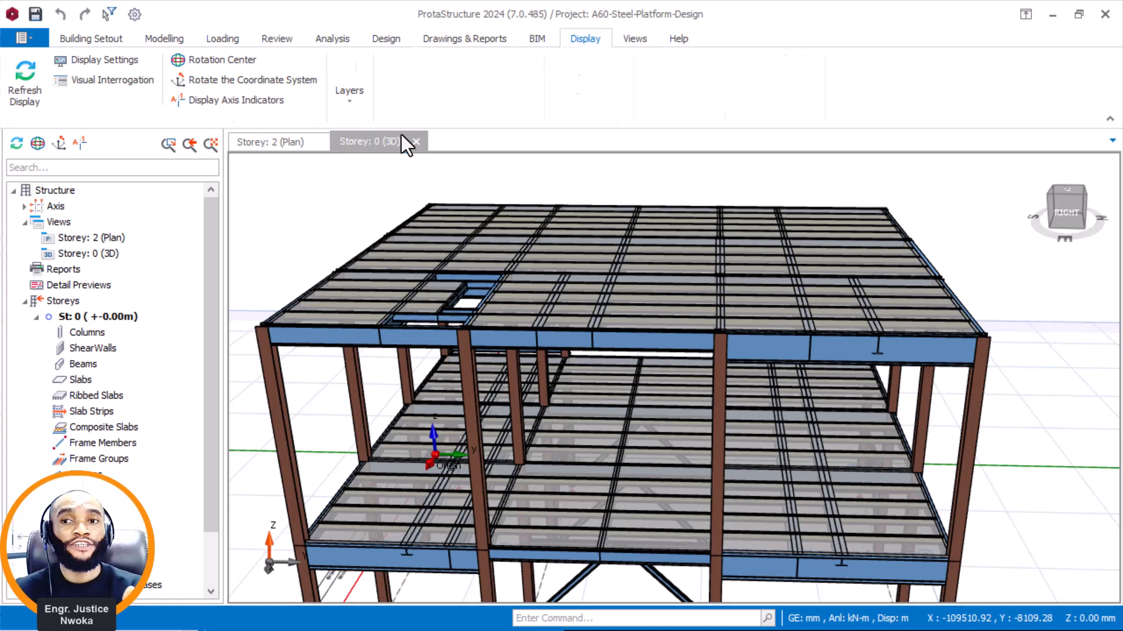
left_click(464, 39)
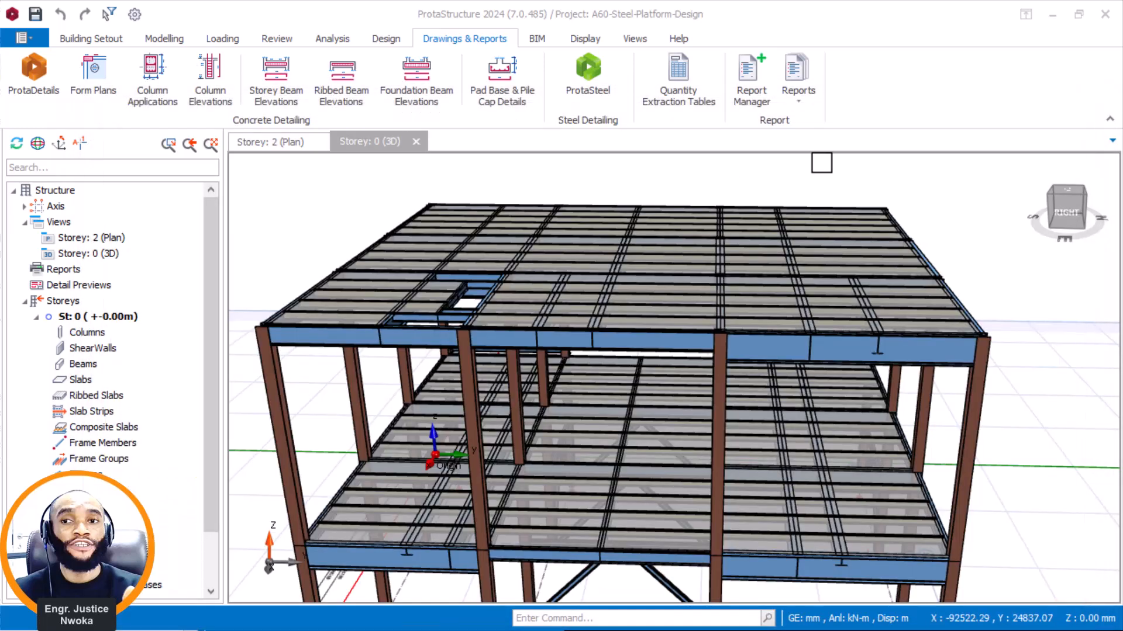
Examine the platform's columns, lower bracing and both decks from the corner between the right and back sides.
scroll(682, 196, "down", 2)
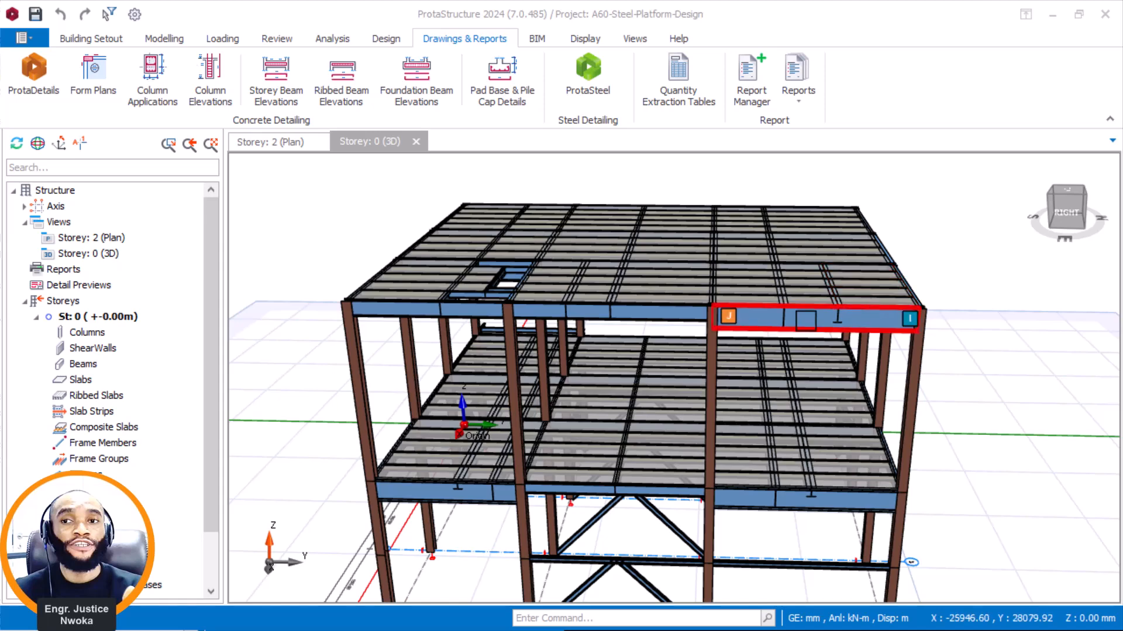
scroll(801, 323, "down", 1)
mouse_move(785, 406)
middle_mouse_down()
mouse_move(813, 374)
mouse_move(709, 380)
middle_mouse_up()
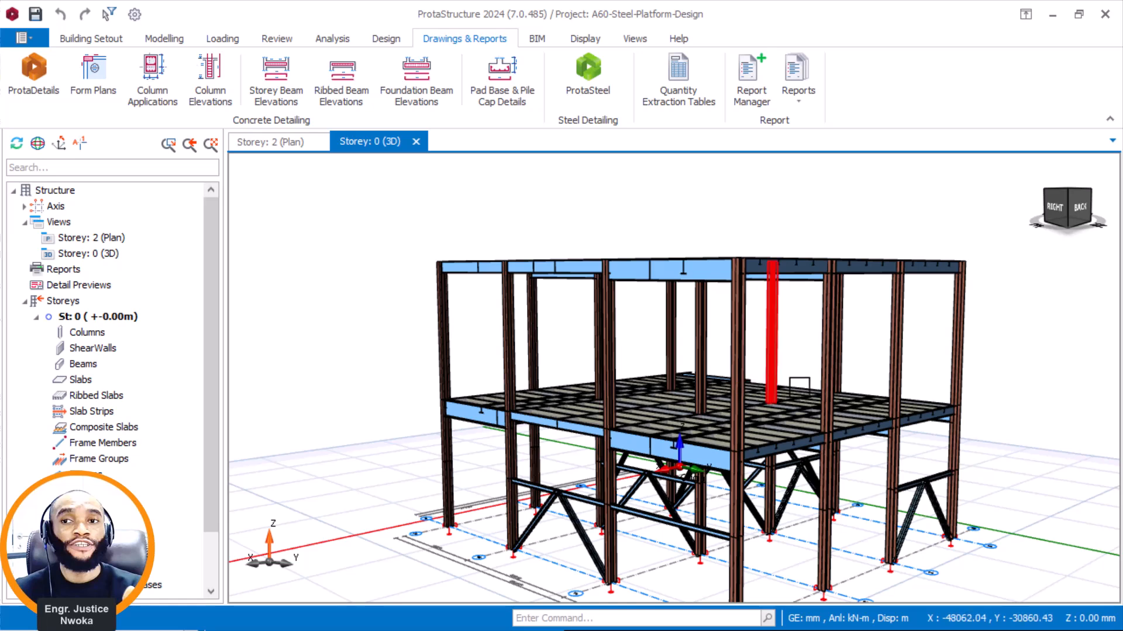
scroll(795, 385, "up", 3)
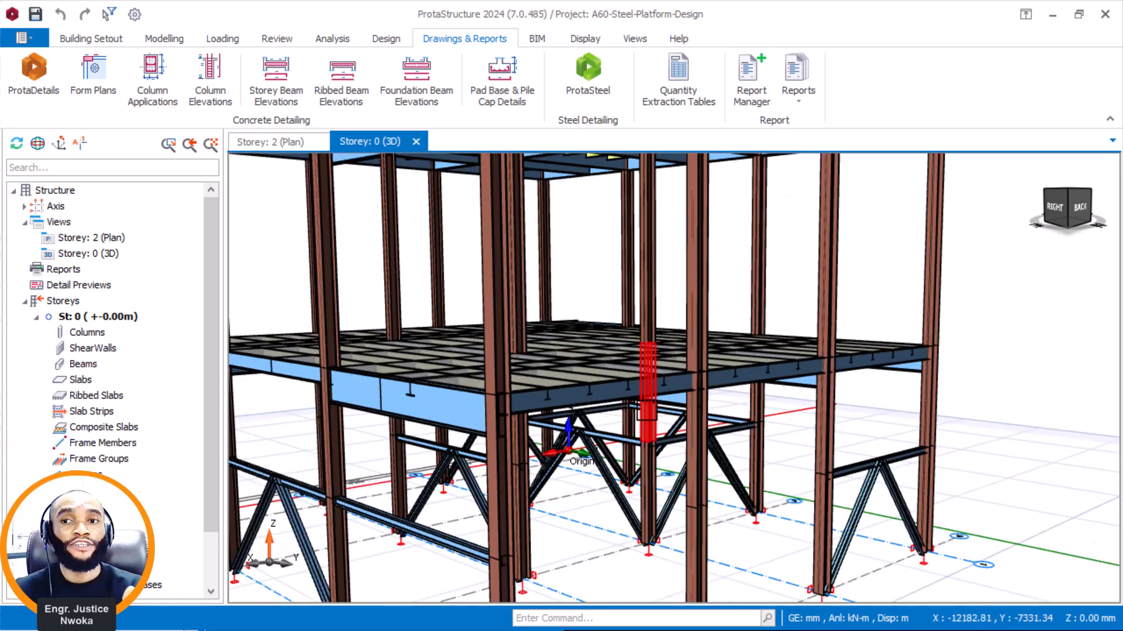
scroll(648, 386, "down", 5)
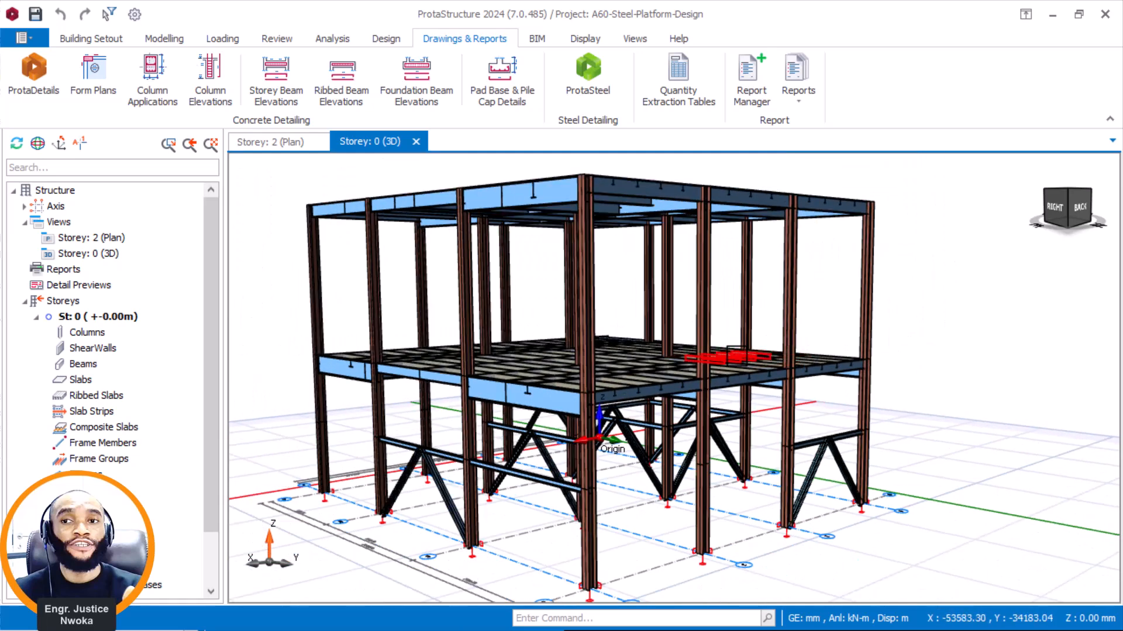
middle_click_drag(614, 269, 616, 293)
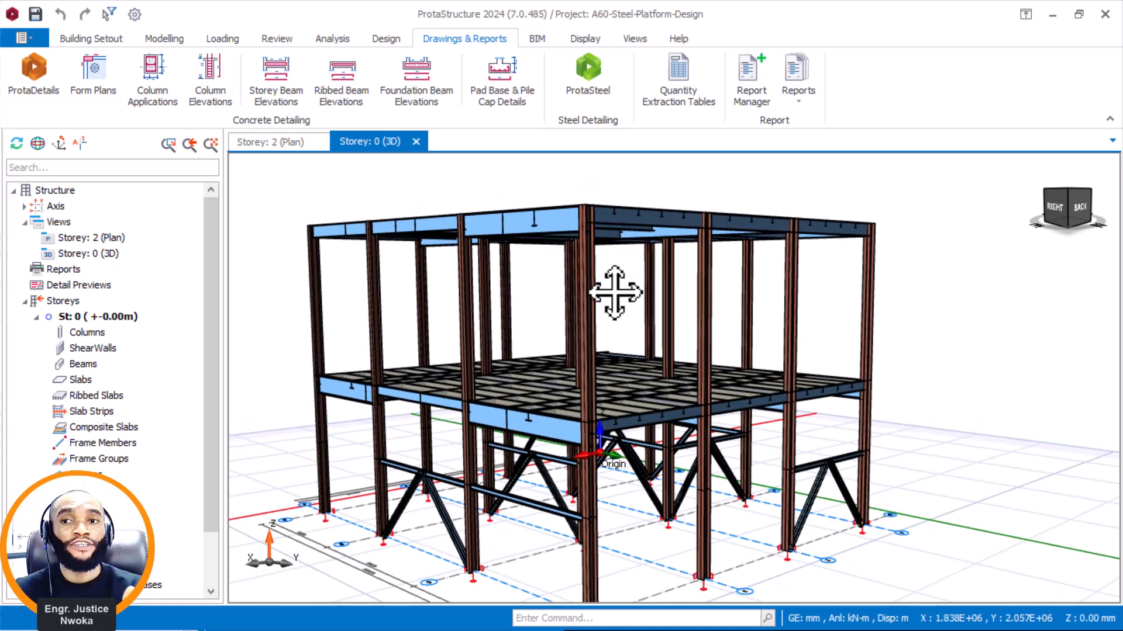
right_click_drag(694, 202, 614, 195)
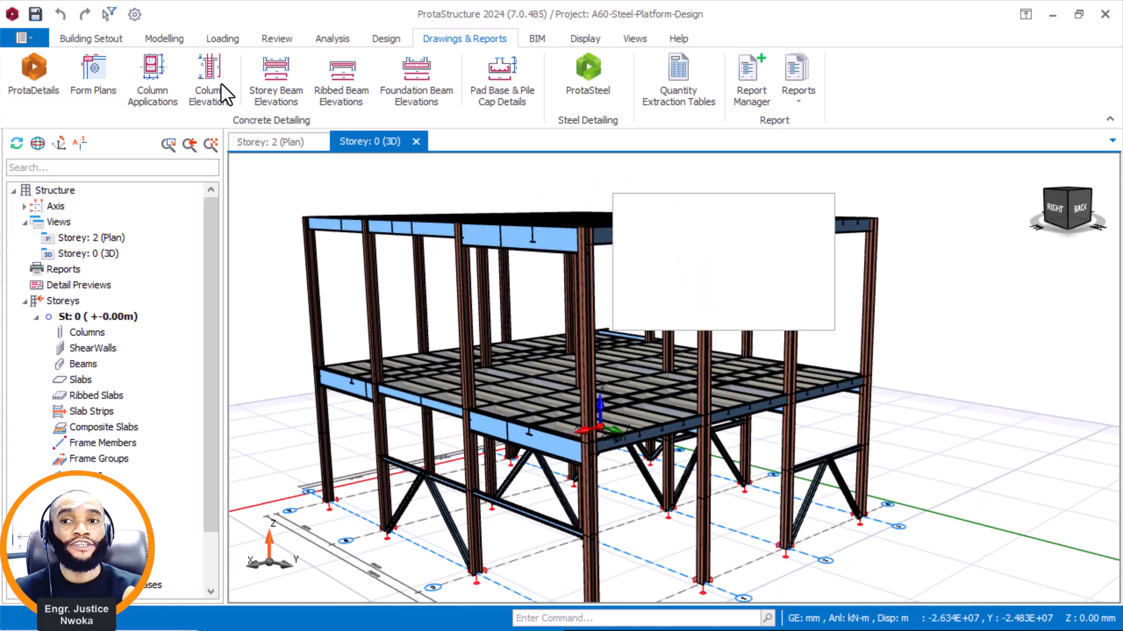
left_click(110, 42)
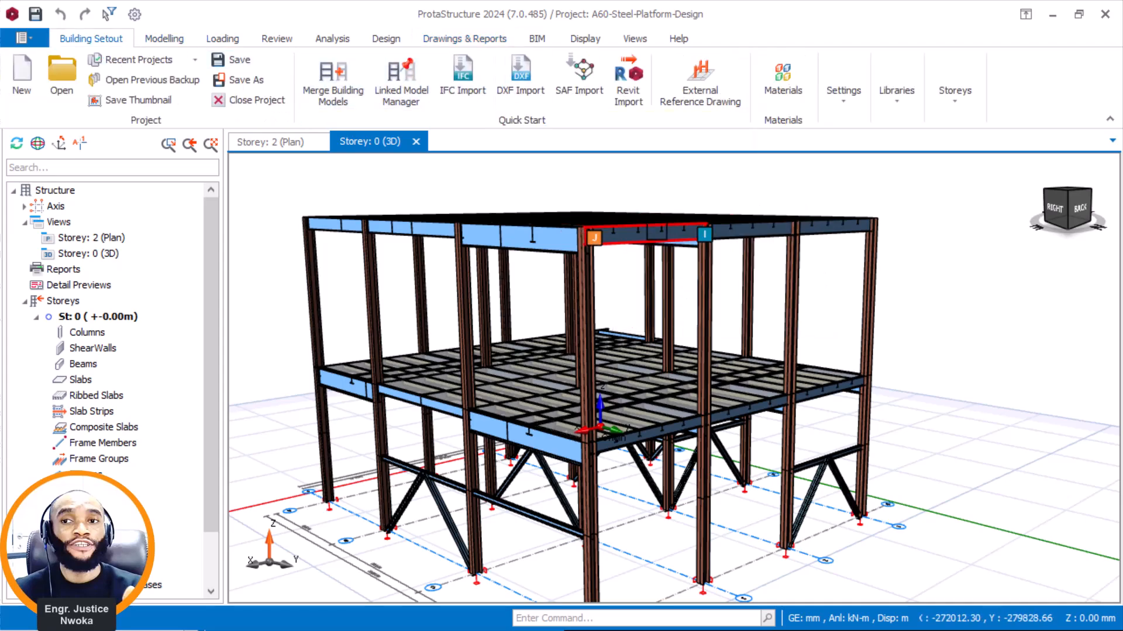
scroll(664, 195, "up", 5)
mouse_move(609, 233)
right_mouse_down()
mouse_move(642, 258)
mouse_move(558, 263)
mouse_move(569, 241)
mouse_move(590, 245)
right_mouse_up()
scroll(558, 263, "down", 5)
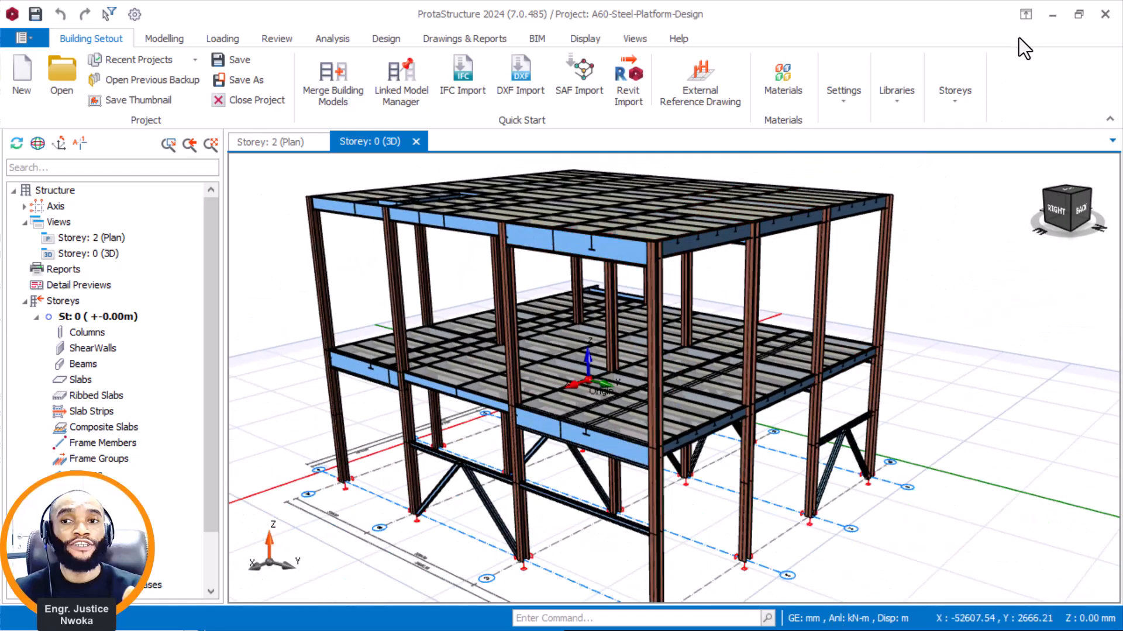
Clear the text editor and Navisworks windows out of the way and switch to A60-Steel-Platform-Design.px2 in a full-screen ProtaSteel window.
left_click(1080, 14)
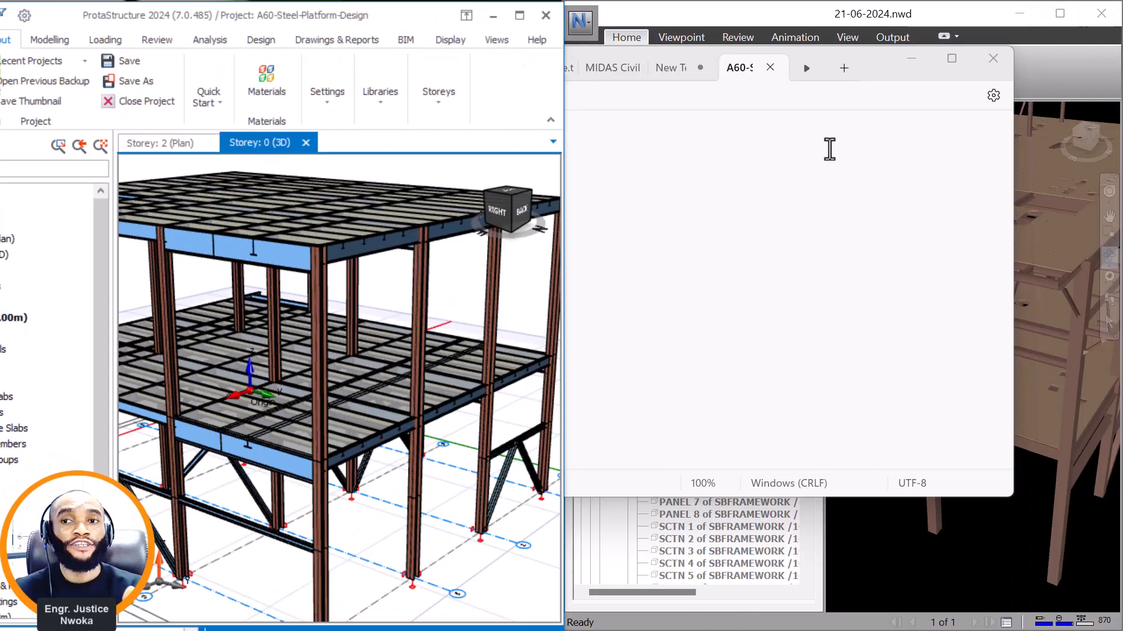
left_click(901, 60)
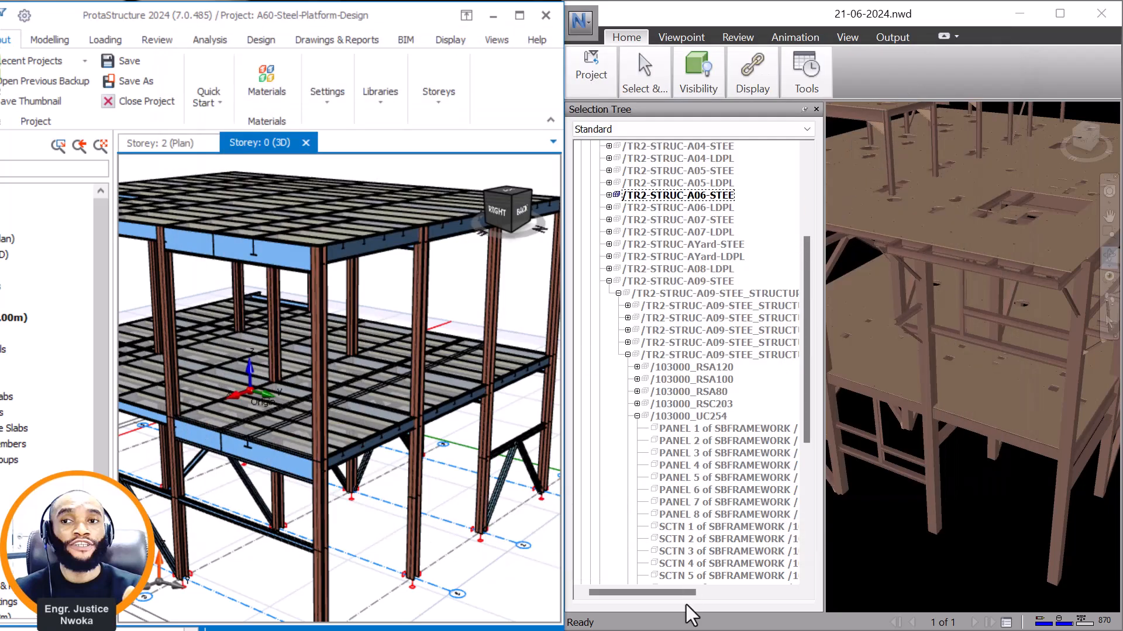
left_click(1028, 13)
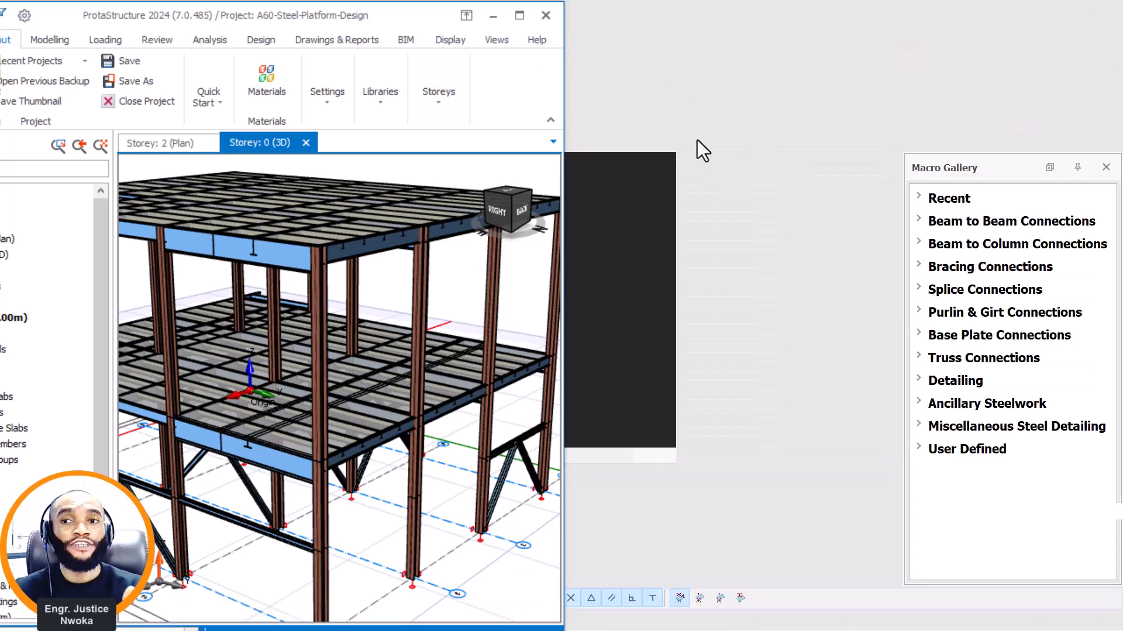
left_click(519, 16)
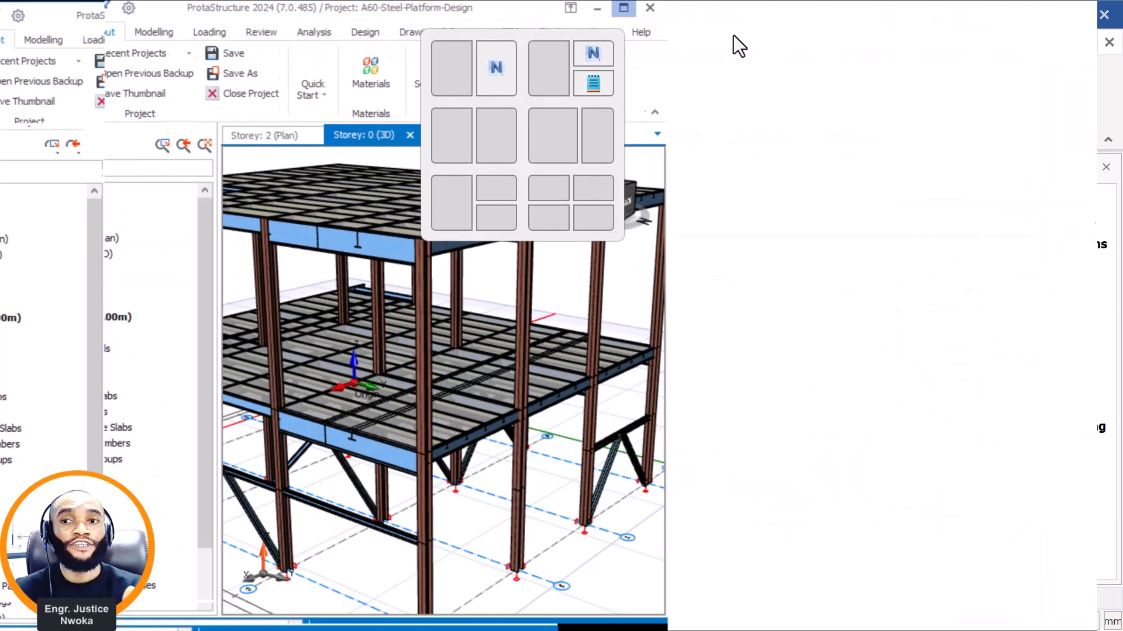
left_click(1056, 20)
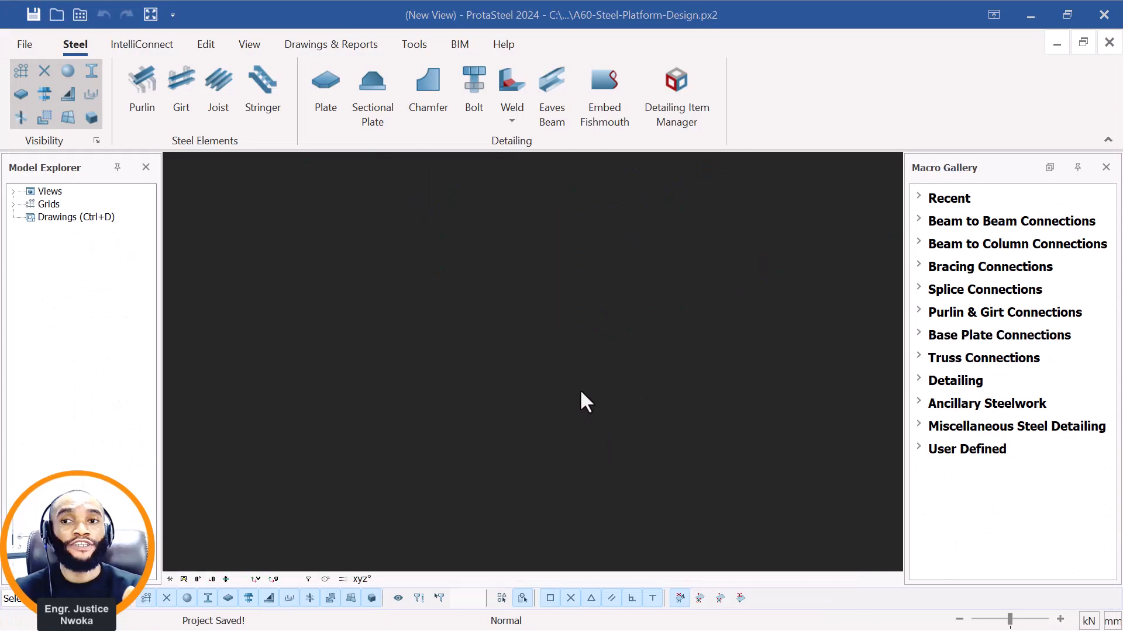
View the Storey 3 drawing in the Drawings environment and return to the 3D model view.
key("ctrl+d")
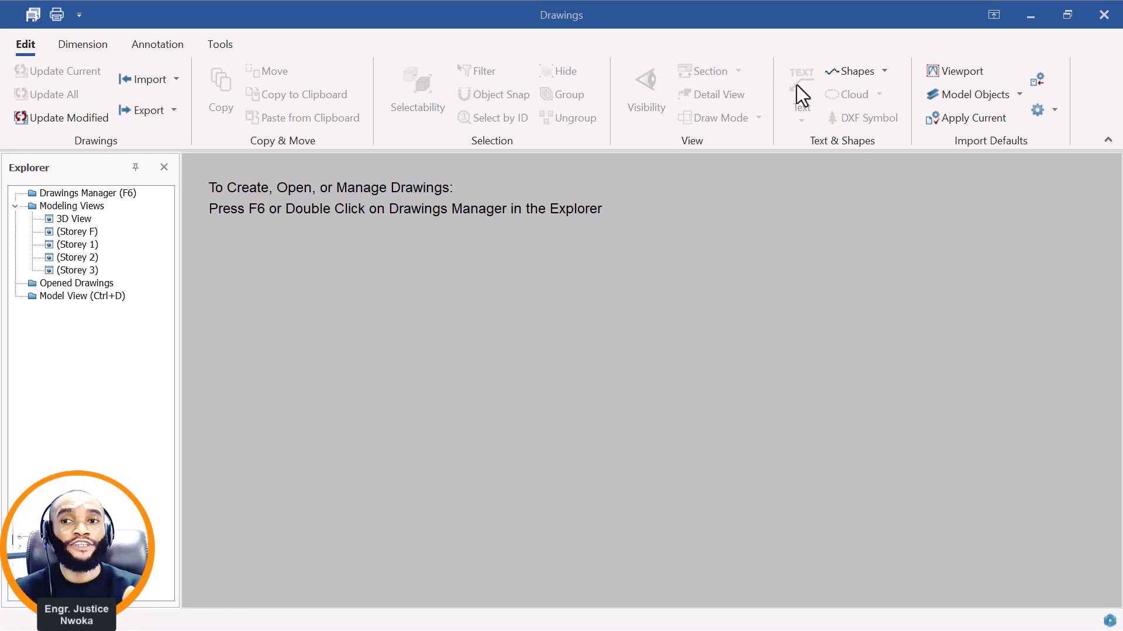
key("F6")
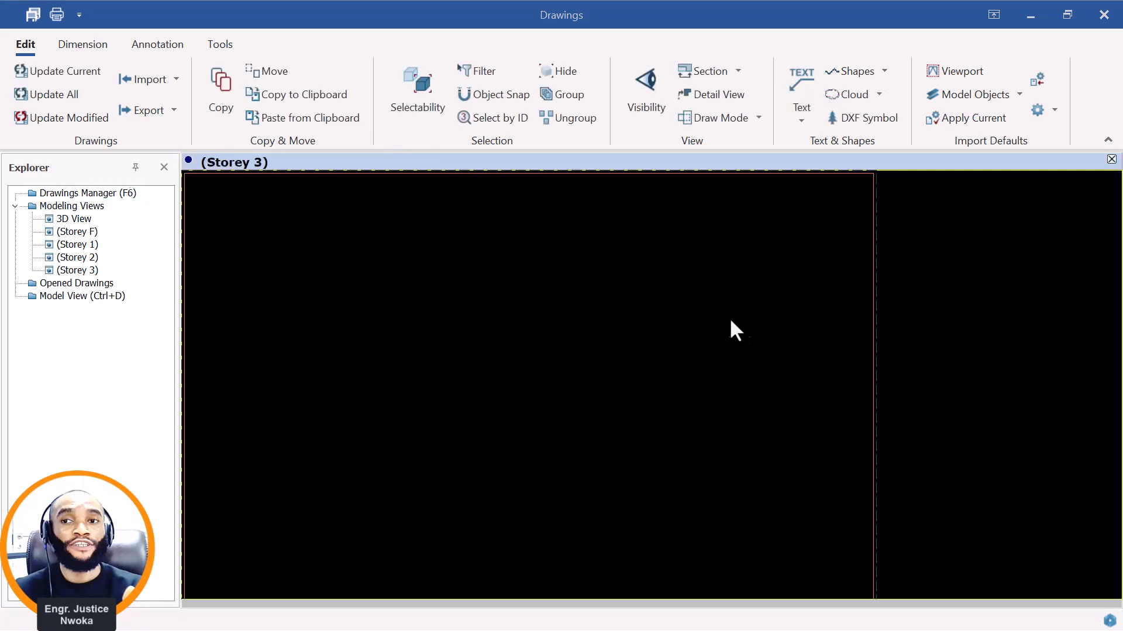
key("ctrl+d")
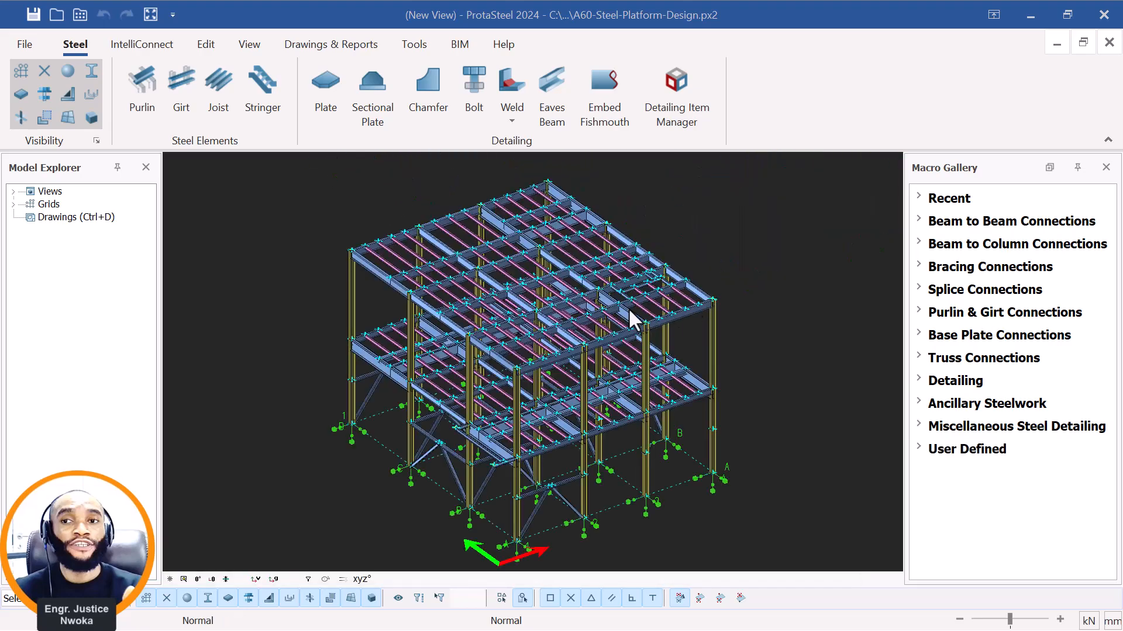
Examine the steel model's lower deck beams, columns and V-shaped bracing at low and raised viewing angles.
middle_click_drag(531, 418, 535, 380)
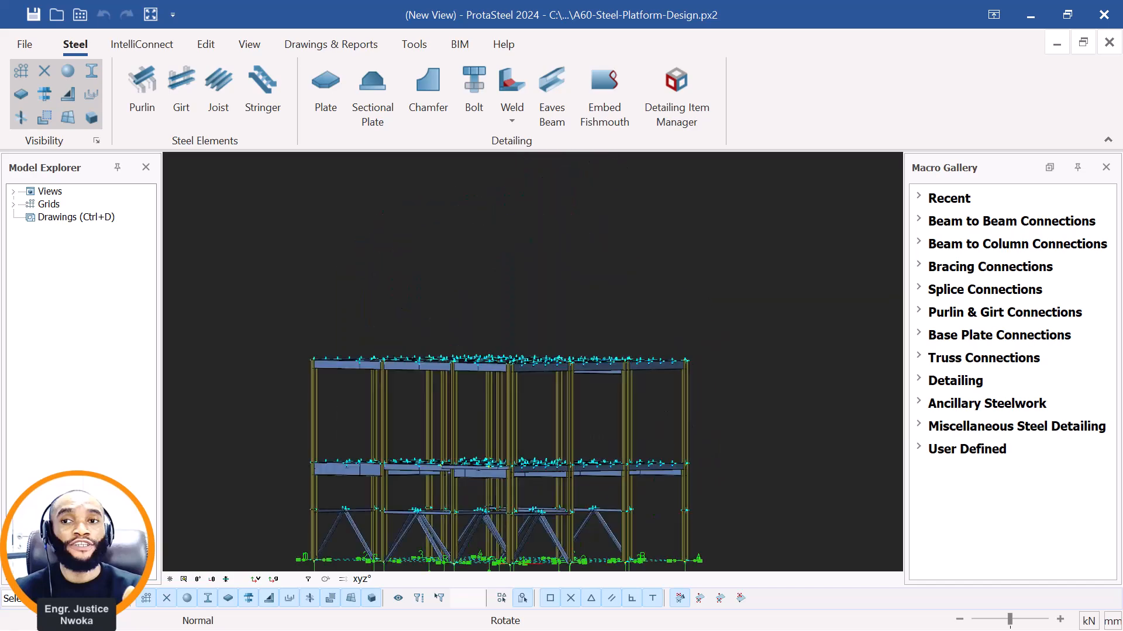
middle_click_drag(498, 461, 488, 364)
scroll(500, 379, "up", 5)
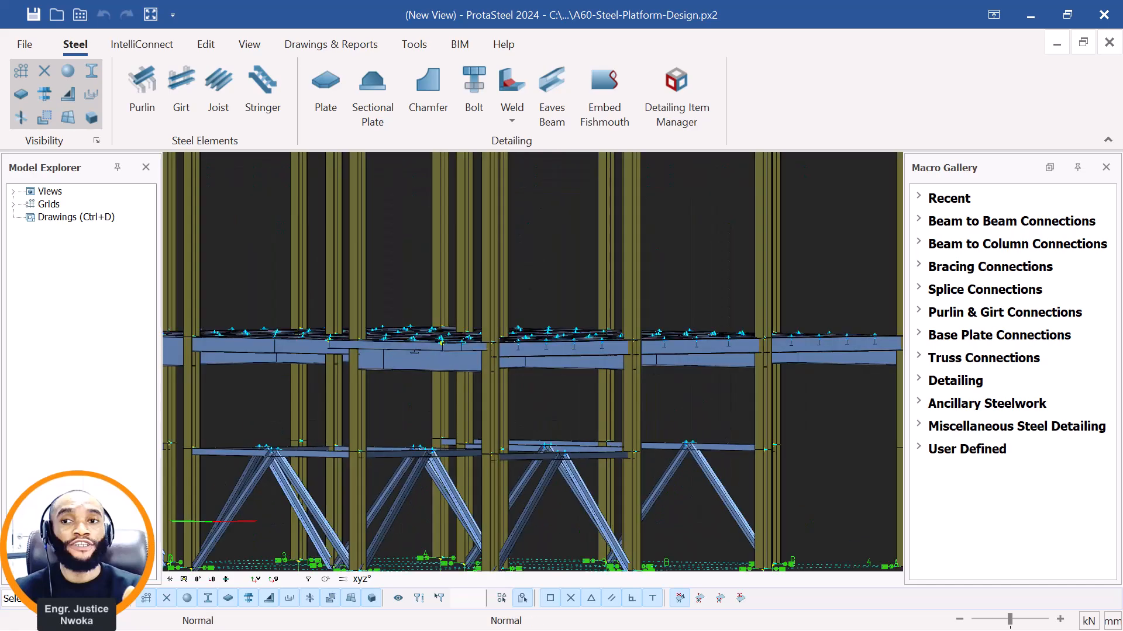
middle_click_drag(578, 416, 597, 442)
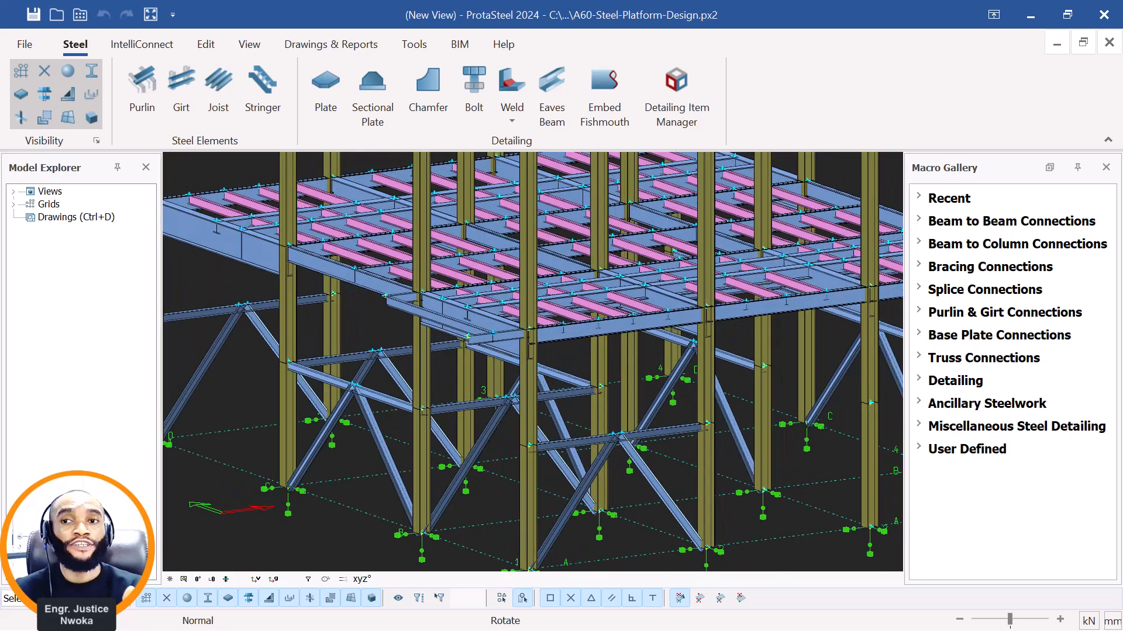
scroll(574, 335, "down", 5)
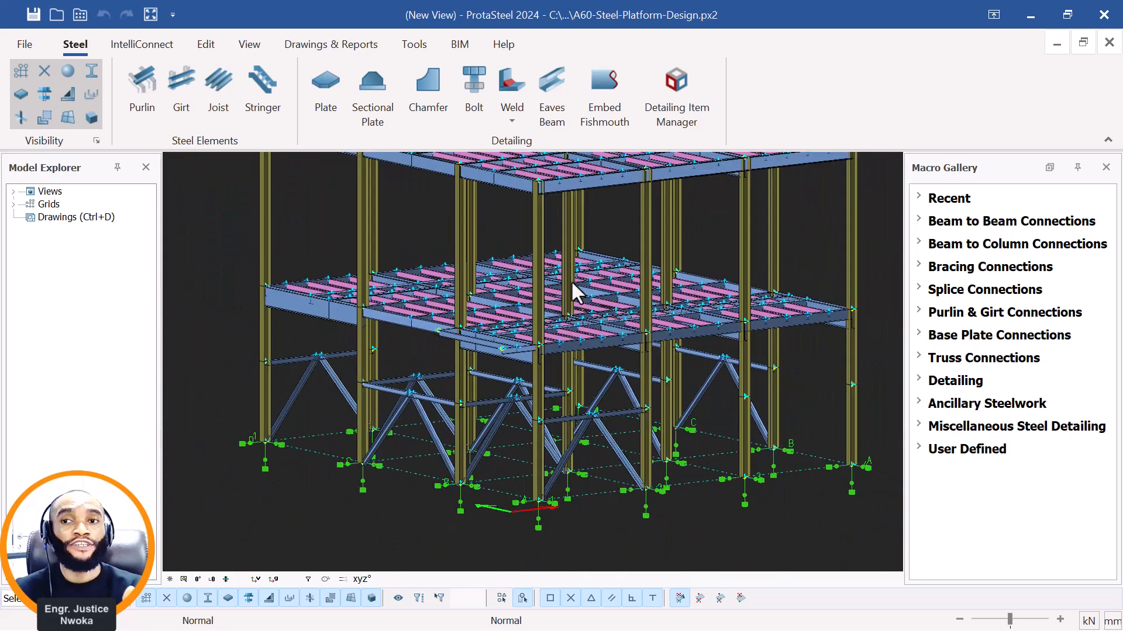
scroll(609, 341, "up", 5)
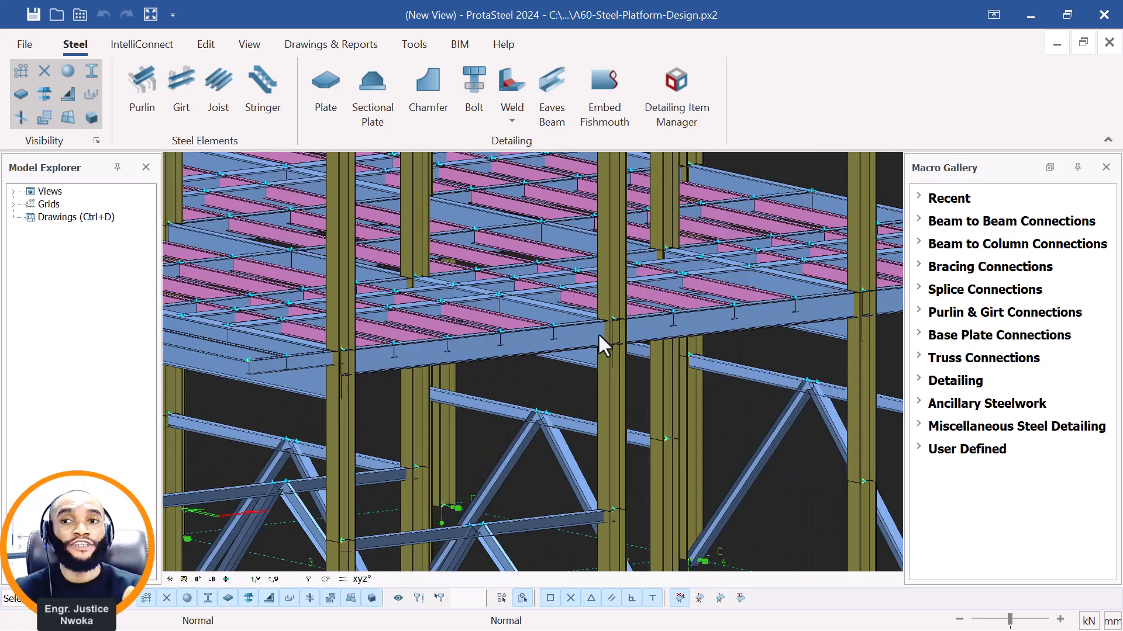
scroll(599, 328, "down", 5)
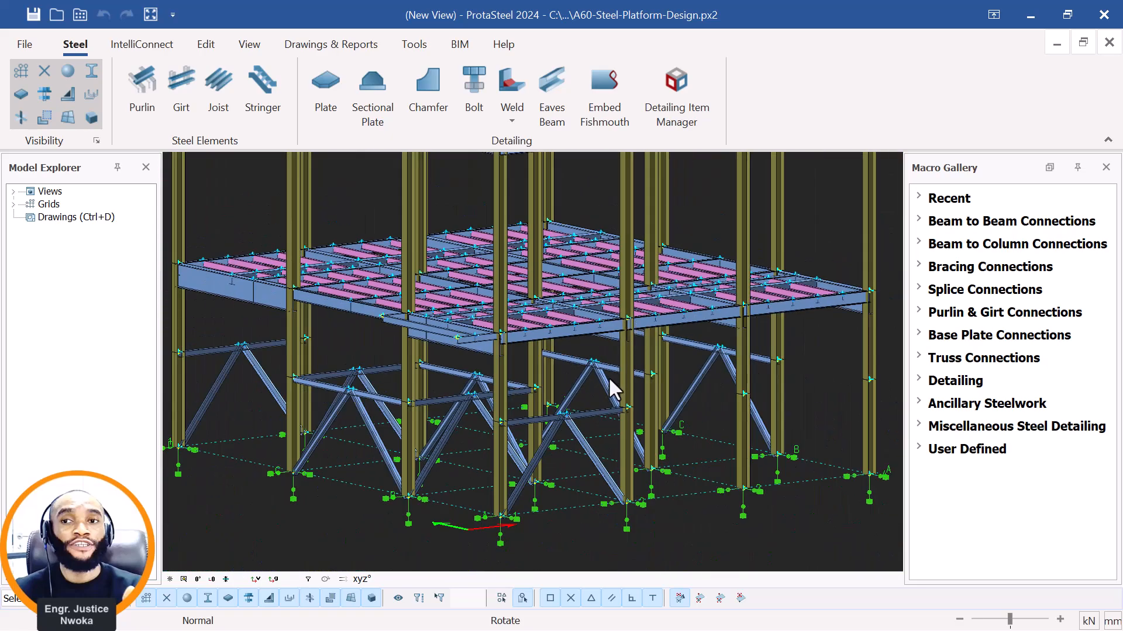
Close the A60-Steel-Platform-Design.px2 detailing model without saving the project.
middle_click_drag(609, 379, 544, 371)
scroll(544, 370, "down", 3)
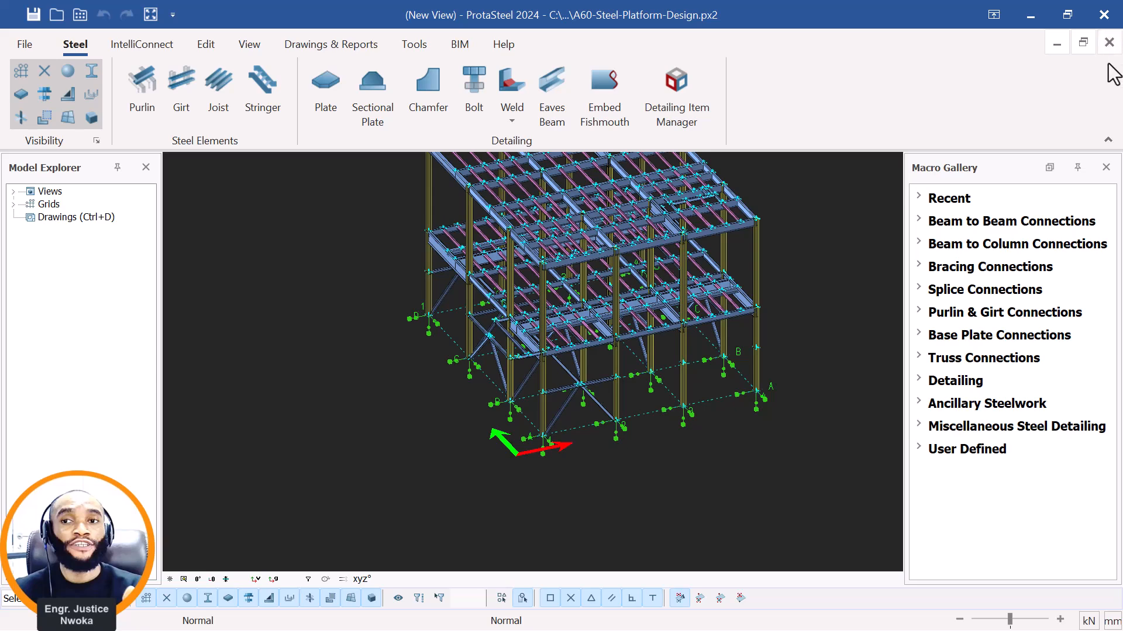
left_click(1103, 16)
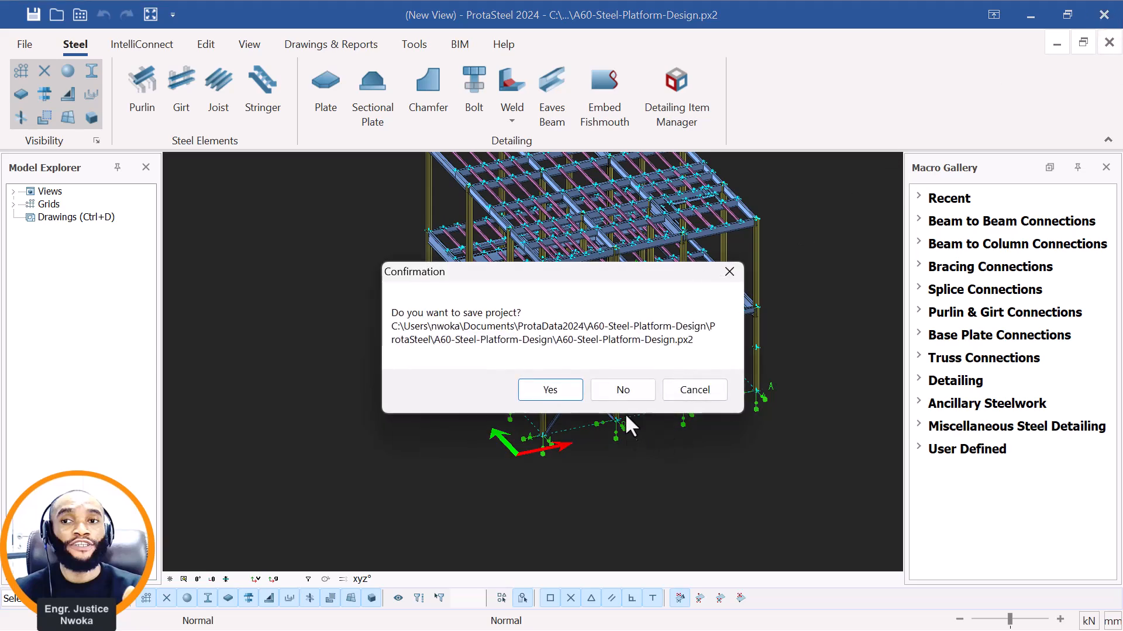
left_click(625, 397)
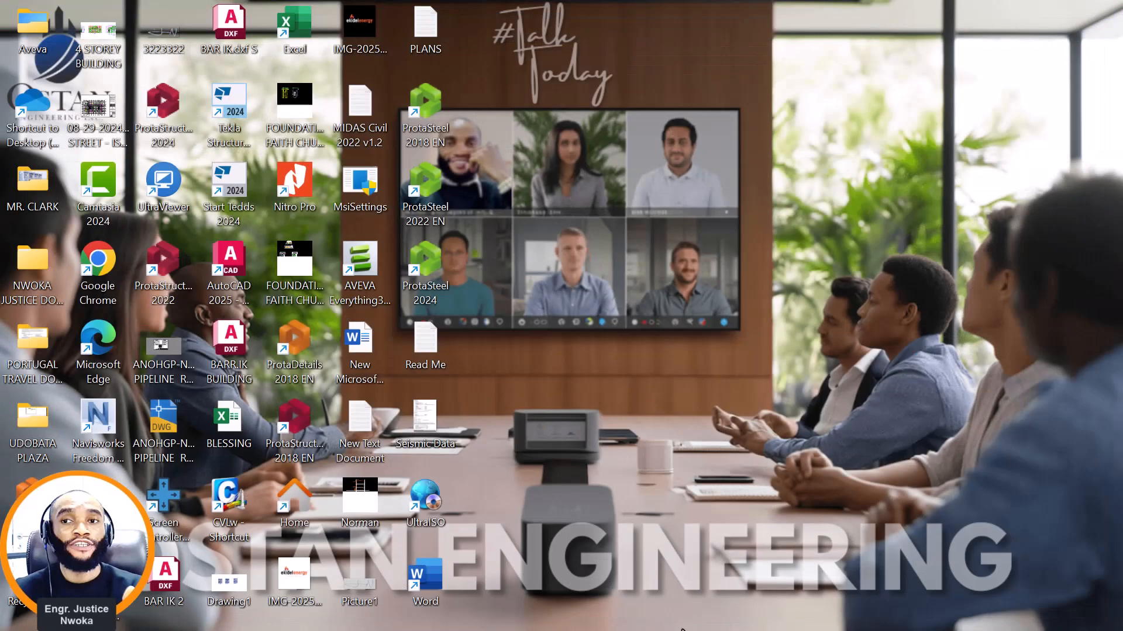
Switch to the A60-Steel-Platform-Design model in ProtaStructure, restore its window to half the screen and open the 21-06-2024.nwd Navisworks window beside it.
mouse_move(704, 626)
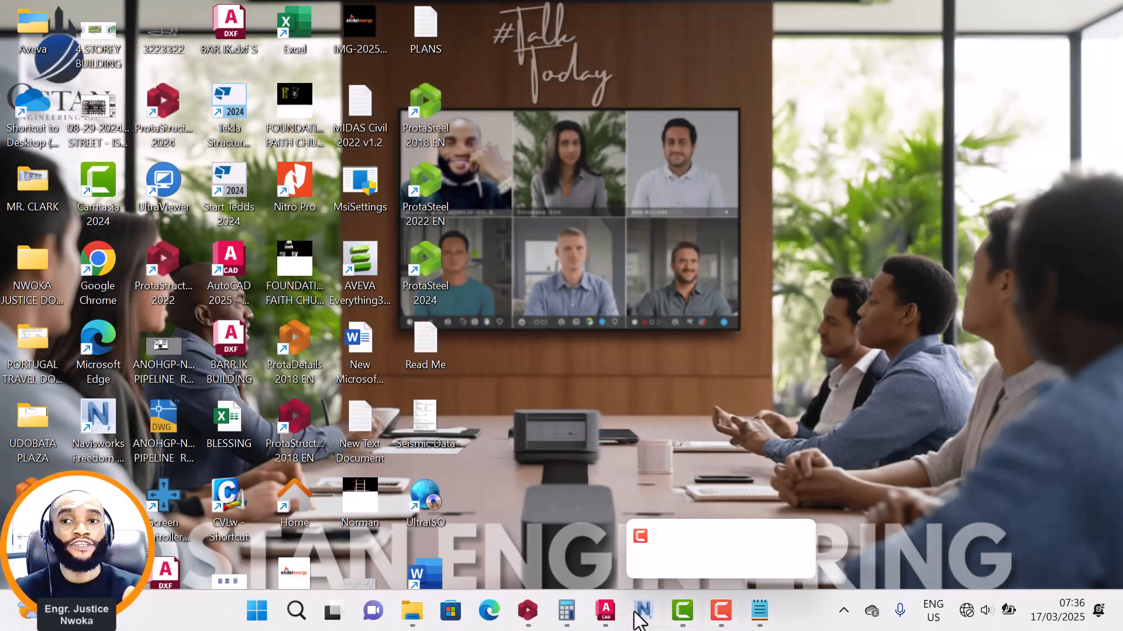
mouse_move(568, 614)
left_click(531, 557)
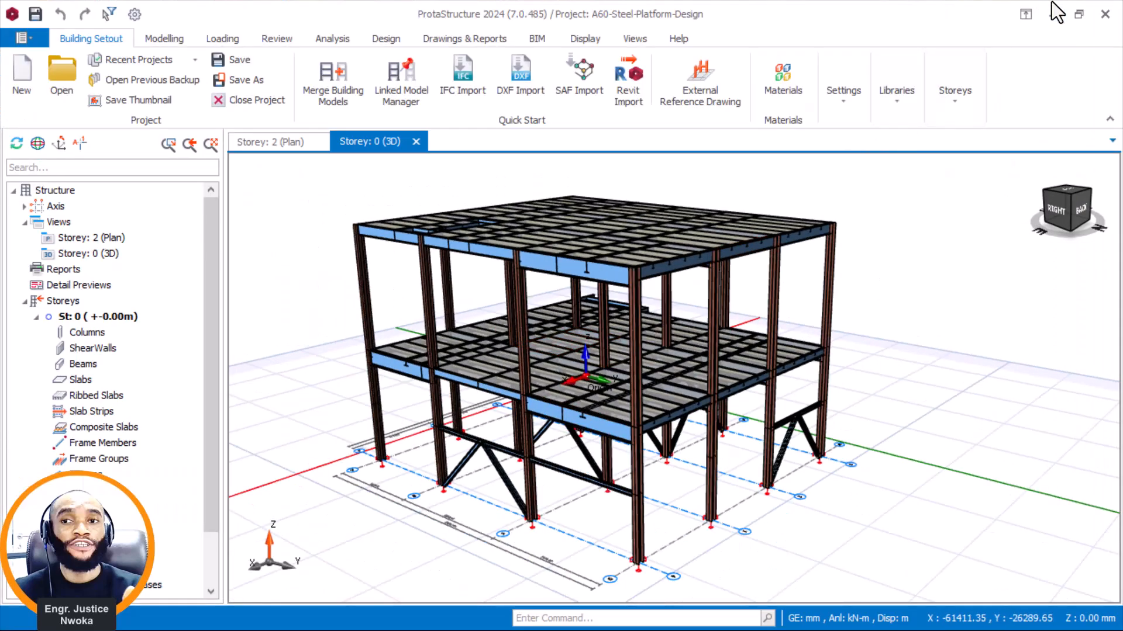
left_click(1076, 17)
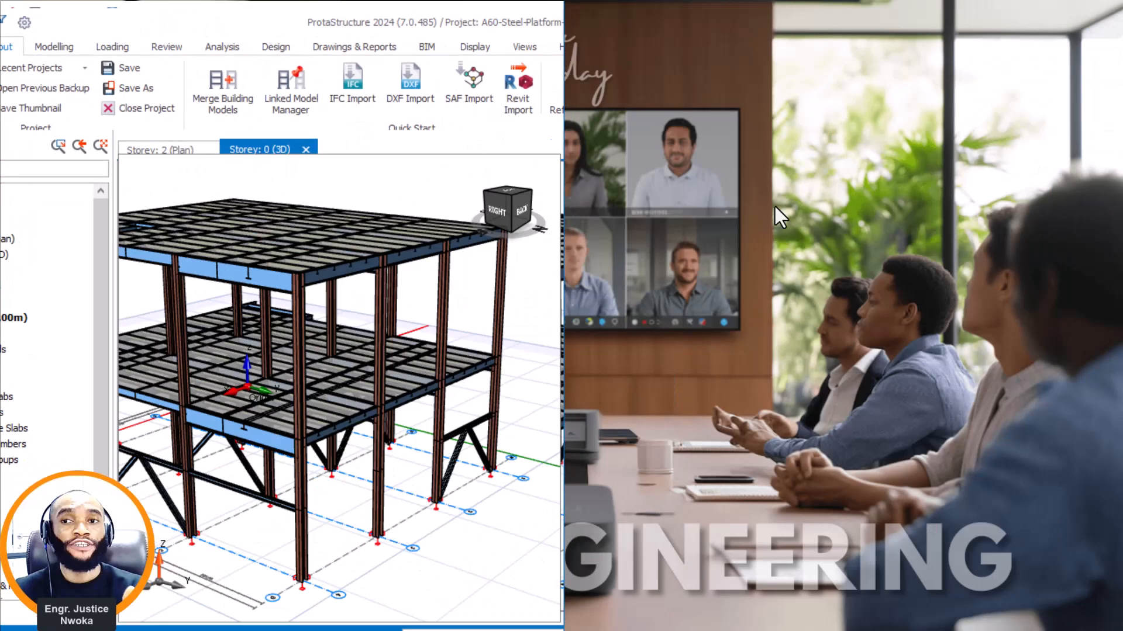
mouse_move(733, 621)
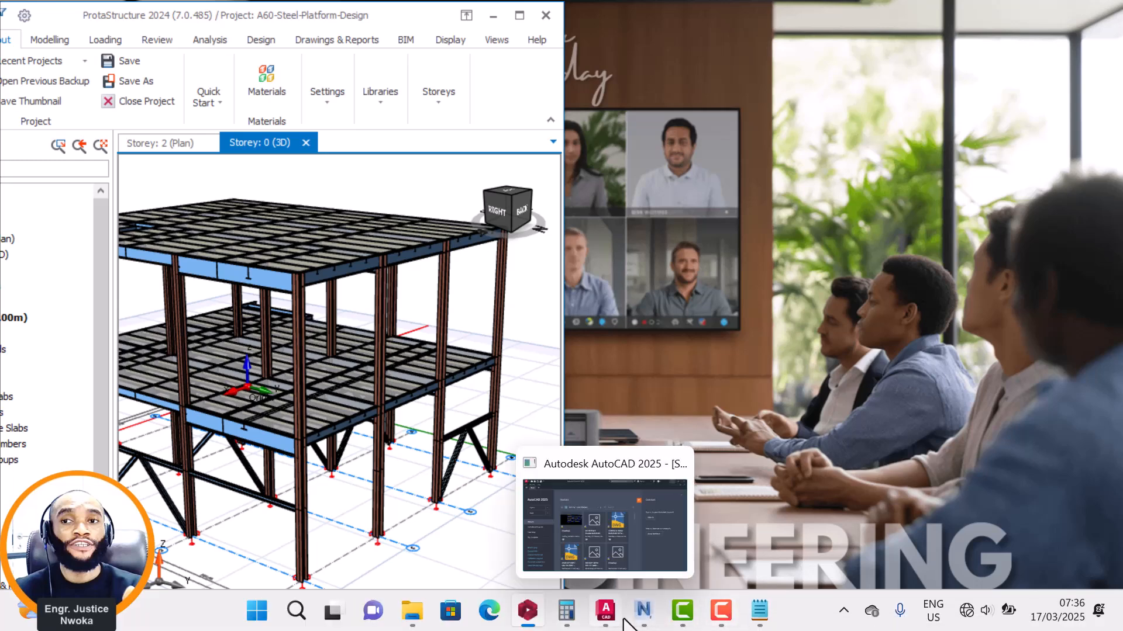
left_click(643, 609)
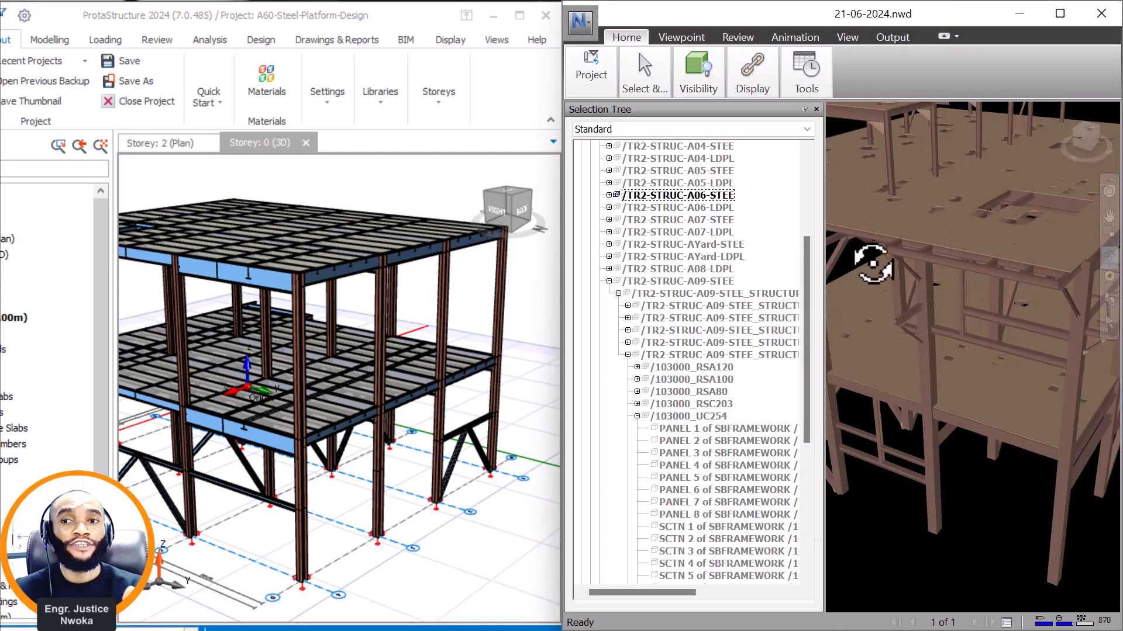
Narrow the Selection Tree to enlarge the Navisworks model view and frame the whole A06 platform.
scroll(893, 251, "down", 5)
scroll(956, 299, "down", 3)
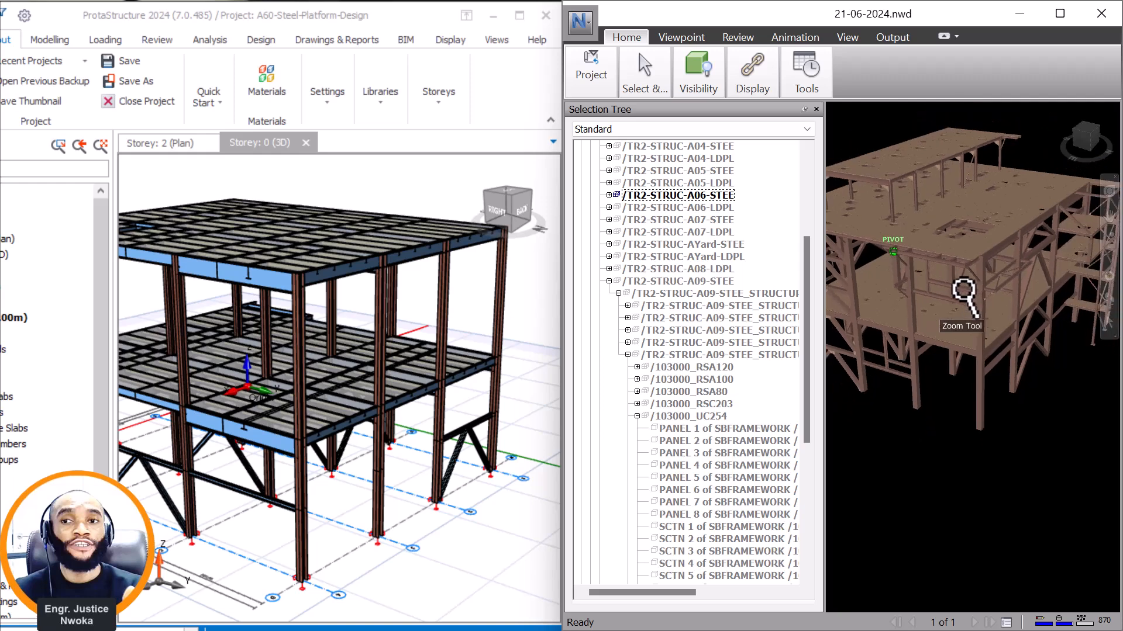
middle_click_drag(895, 211, 943, 265)
scroll(940, 260, "up", 4)
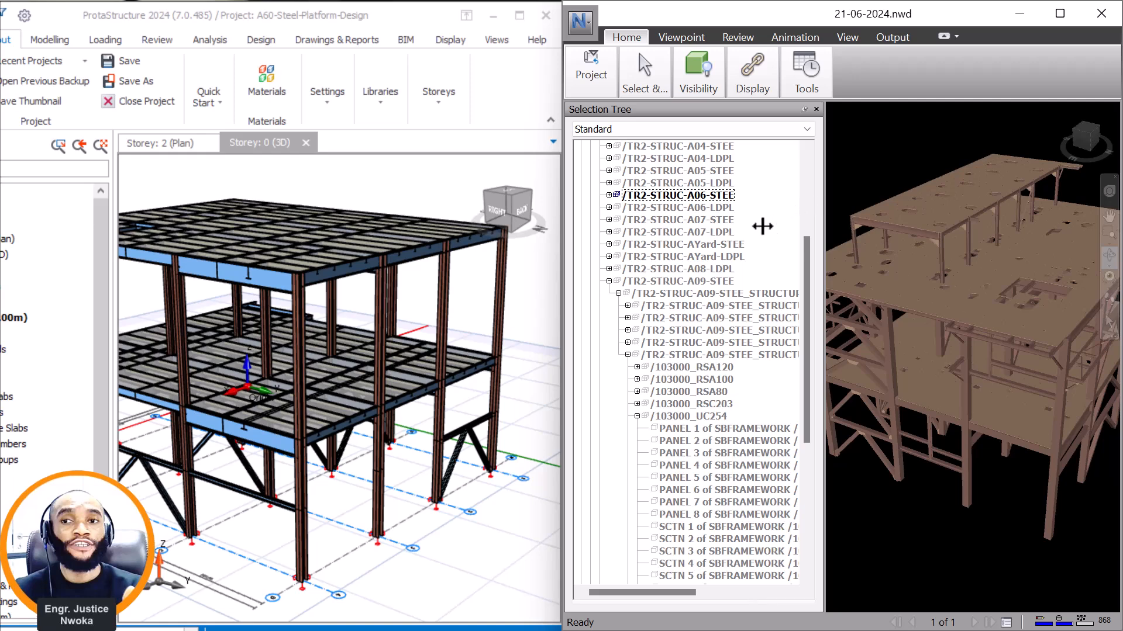
left_click_drag(763, 226, 762, 227)
scroll(861, 299, "down", 1)
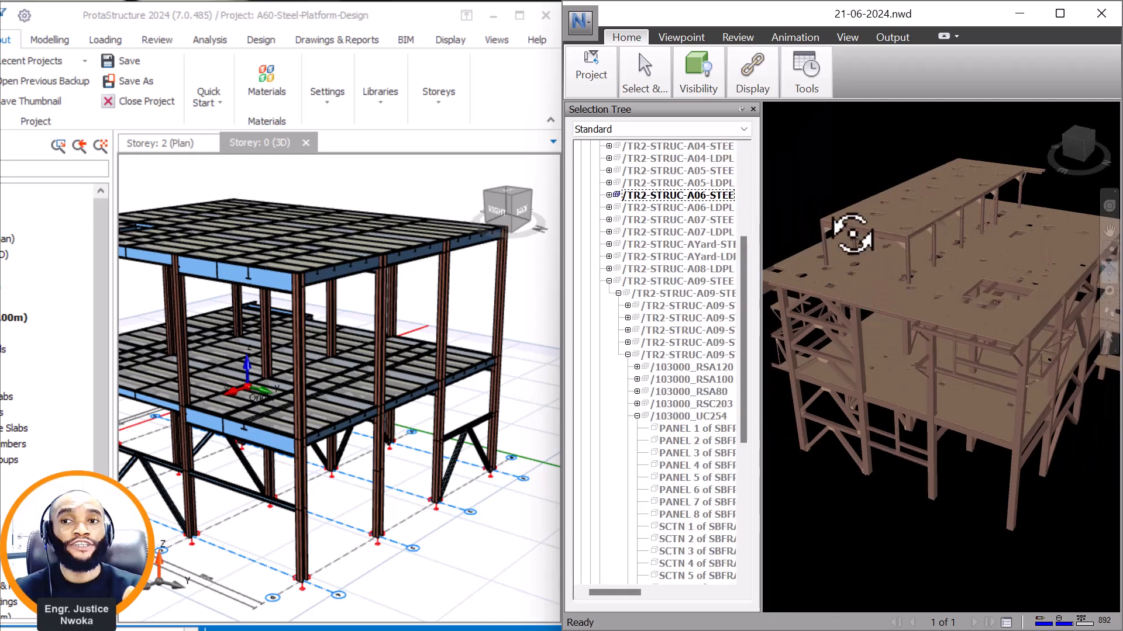
scroll(851, 237, "up", 1)
scroll(836, 258, "up", 1)
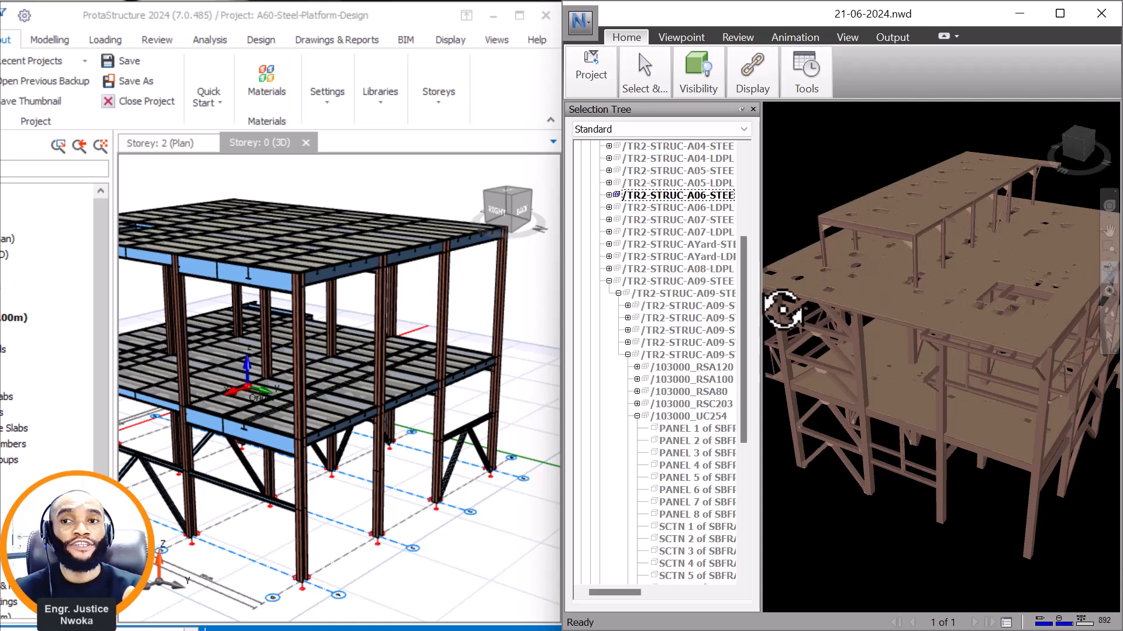
scroll(398, 388, "down", 2)
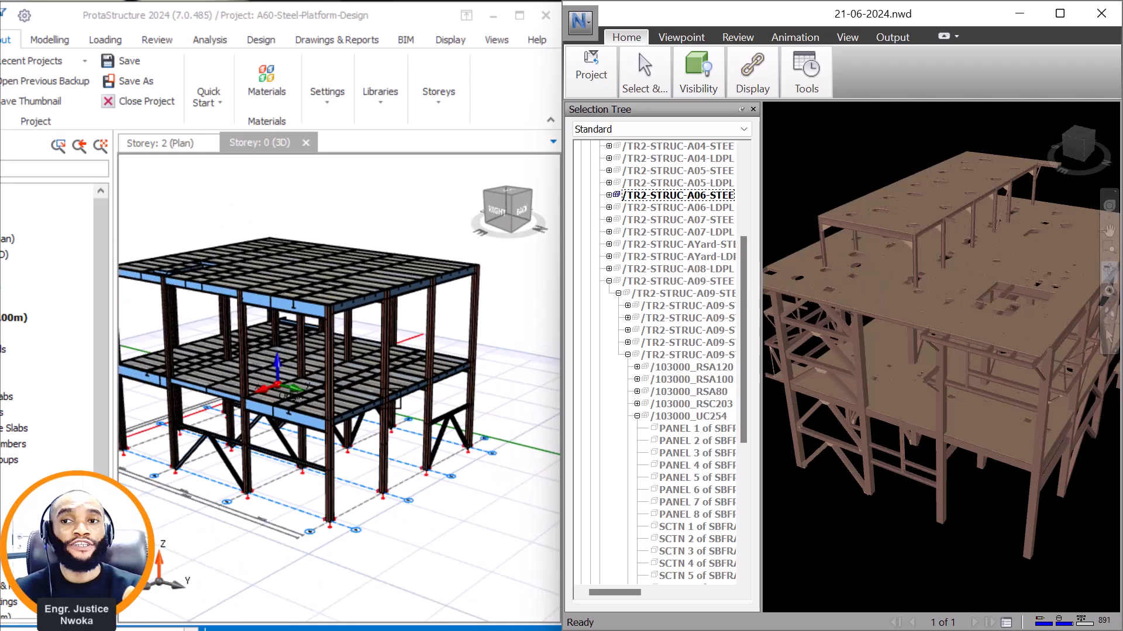
Turn both models to the front and compare the inverted-V bracing in the lowest level of the braced bay.
mouse_move(397, 388)
middle_mouse_down()
mouse_move(414, 459)
mouse_move(251, 471)
mouse_move(204, 455)
mouse_move(35, 452)
mouse_move(158, 455)
mouse_move(321, 430)
mouse_move(299, 449)
mouse_move(88, 463)
mouse_move(296, 489)
mouse_move(339, 435)
mouse_move(316, 437)
middle_mouse_up()
scroll(304, 485, "up", 3)
left_click_drag(861, 494, 902, 472)
scroll(902, 471, "up", 2)
scroll(889, 468, "up", 3)
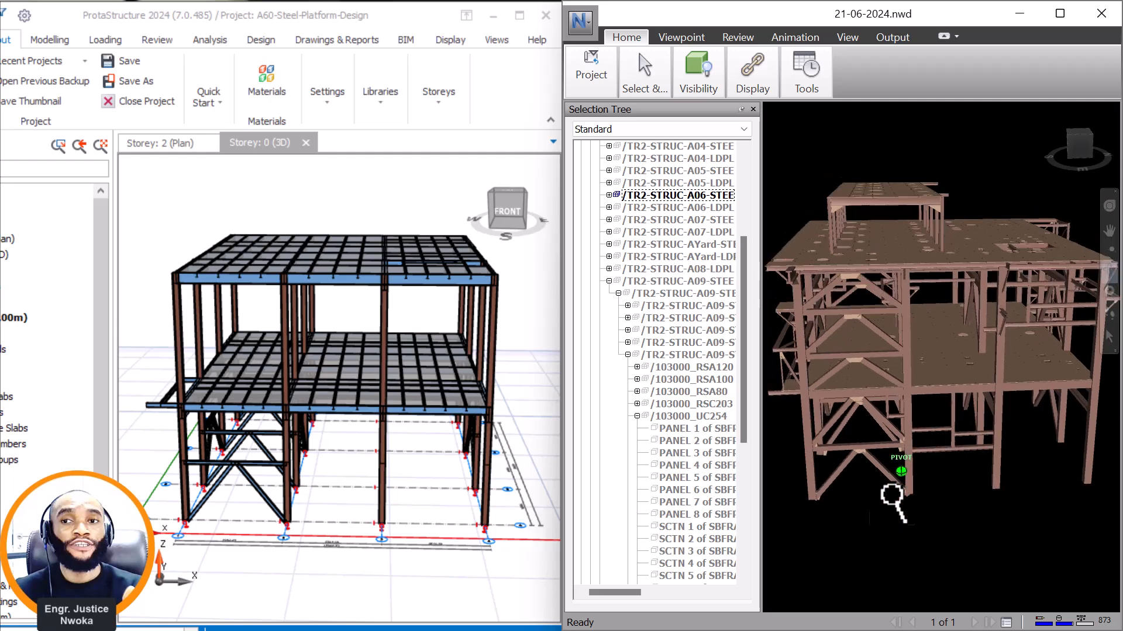
scroll(859, 464, "up", 5)
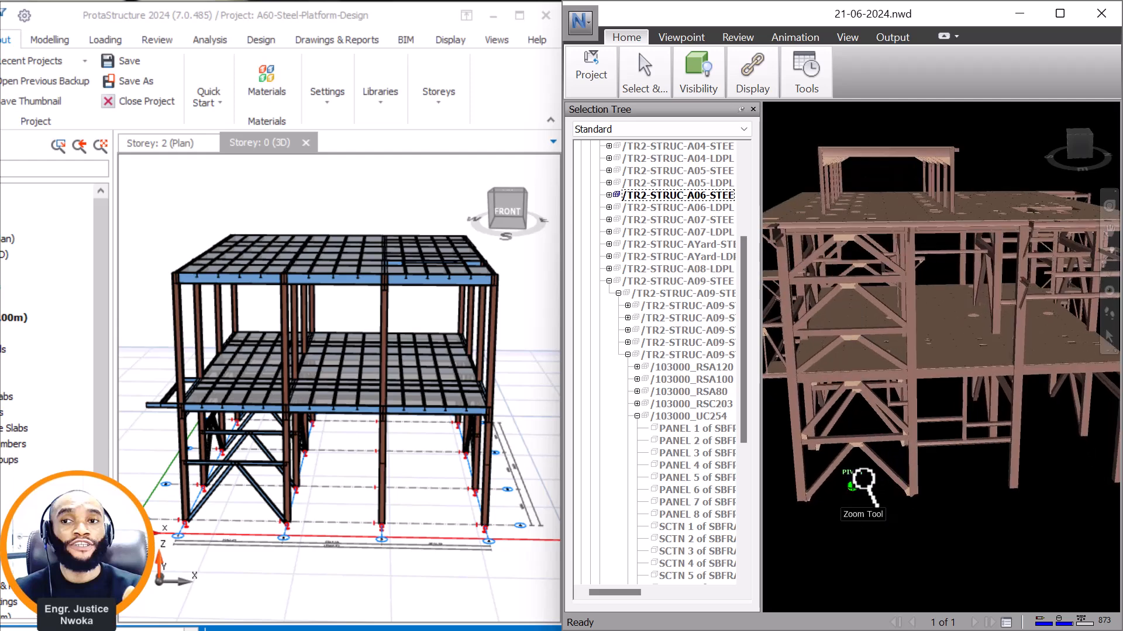
scroll(857, 457, "up", 2)
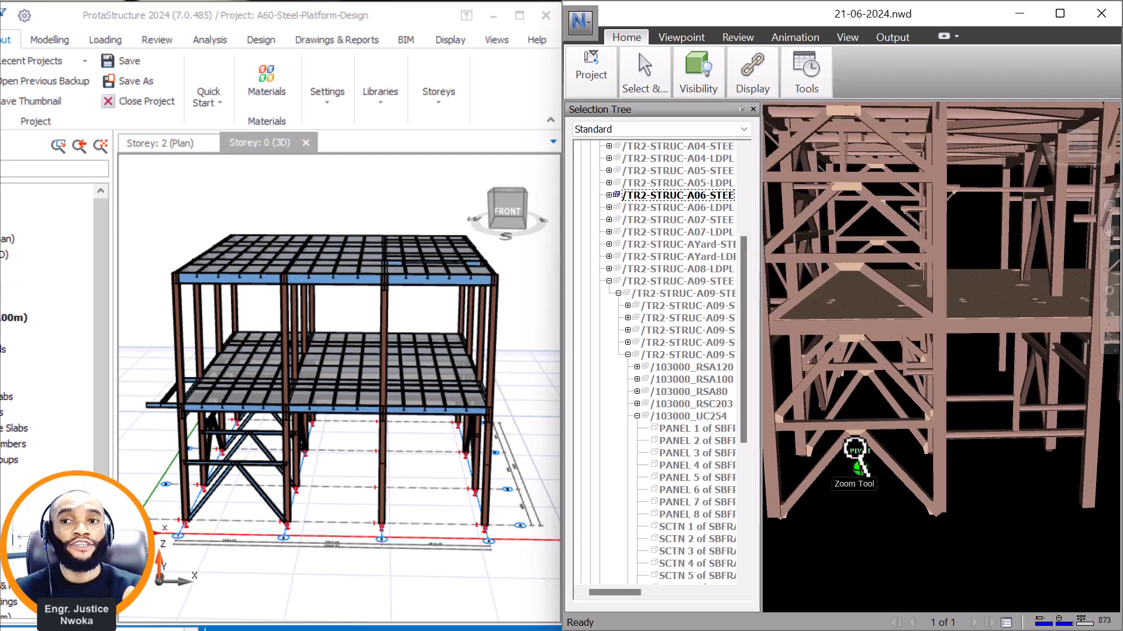
scroll(387, 499, "up", 5)
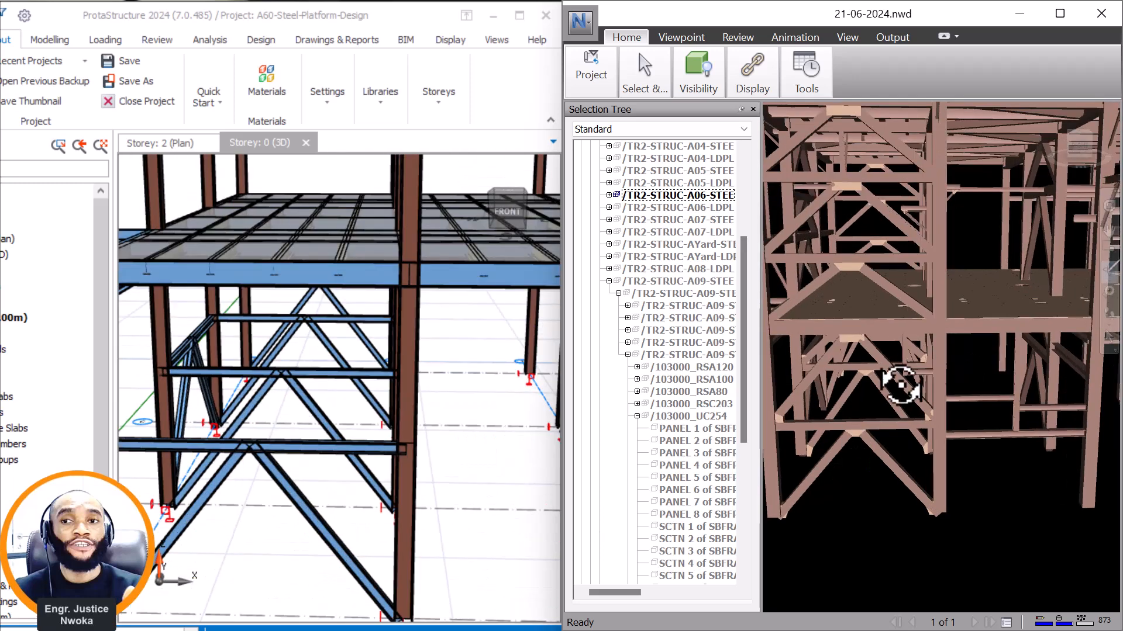
scroll(855, 427, "up", 2)
scroll(856, 433, "up", 6)
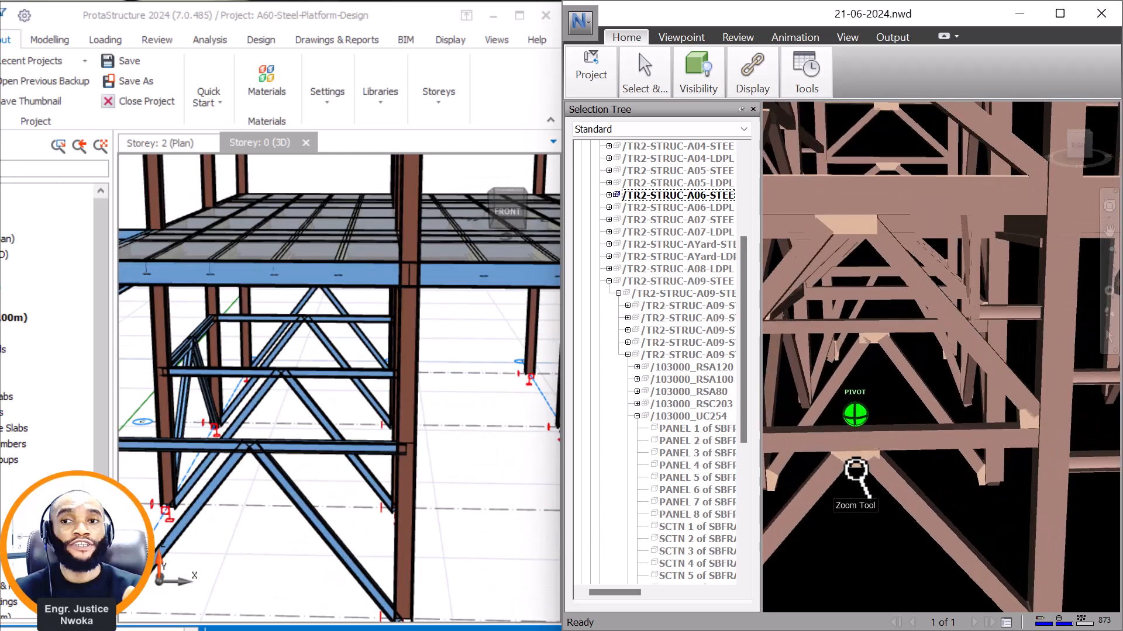
scroll(866, 471, "up", 2)
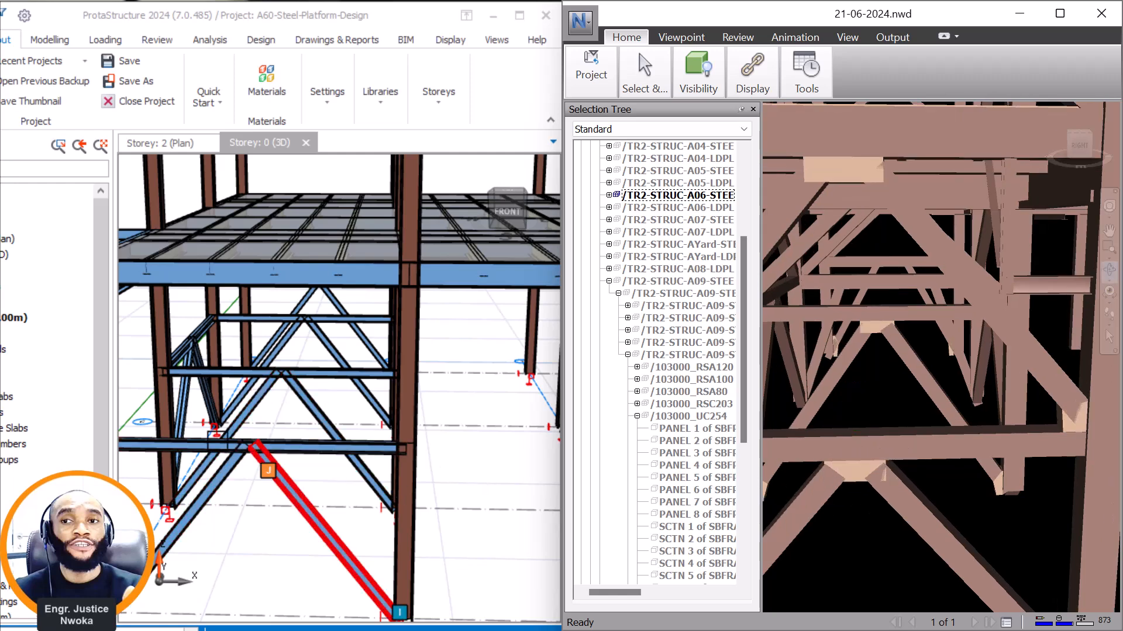
Compare the whole front braced bay in both models and examine the beams projecting beside it in Navisworks.
scroll(231, 456, "down", 4)
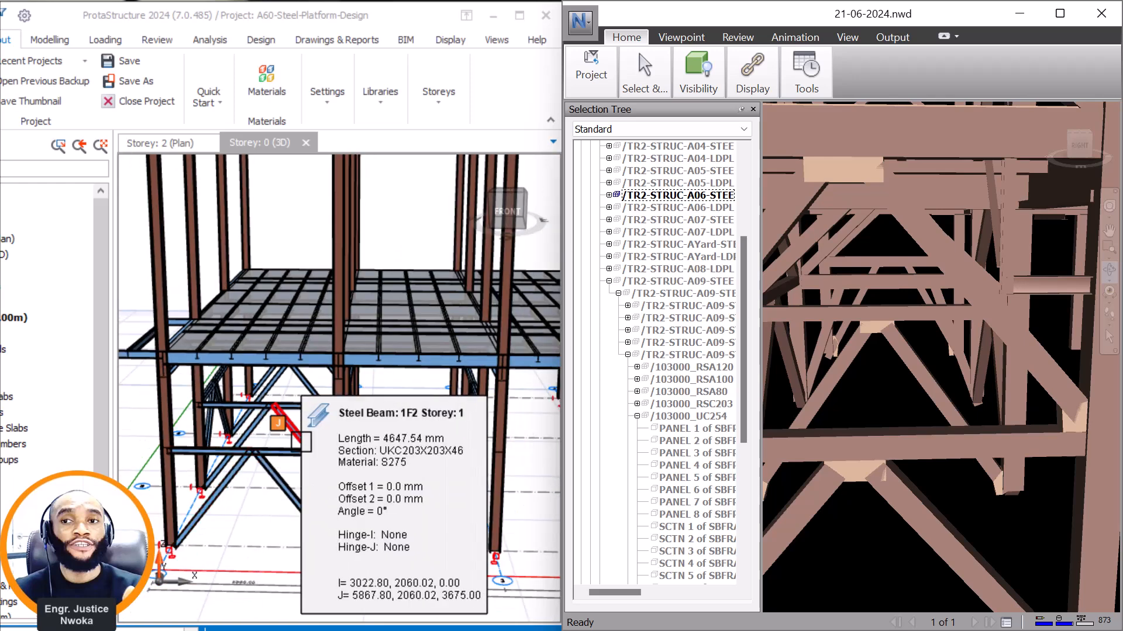
scroll(442, 427, "down", 2)
scroll(395, 433, "down", 2)
scroll(1006, 372, "down", 4)
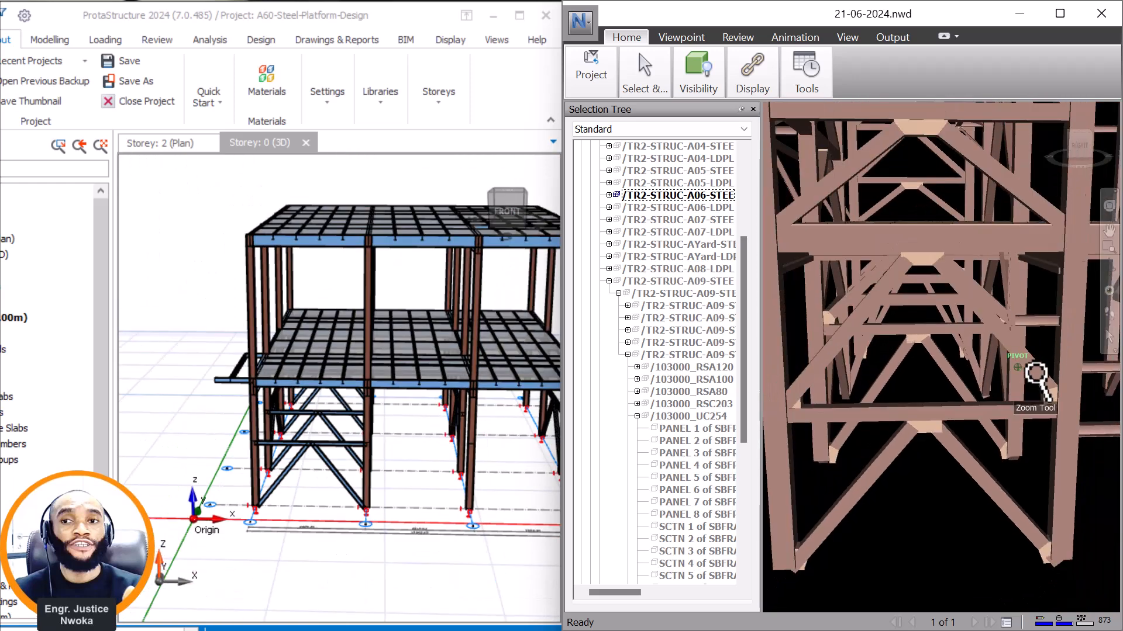
scroll(935, 322, "up", 5)
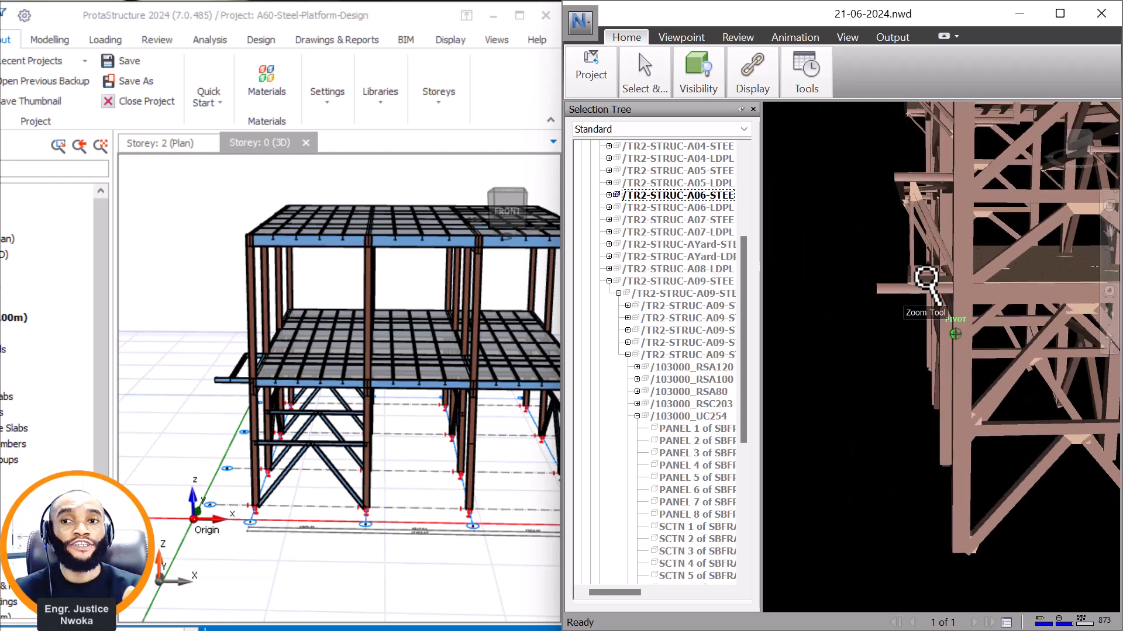
scroll(926, 281, "down", 5)
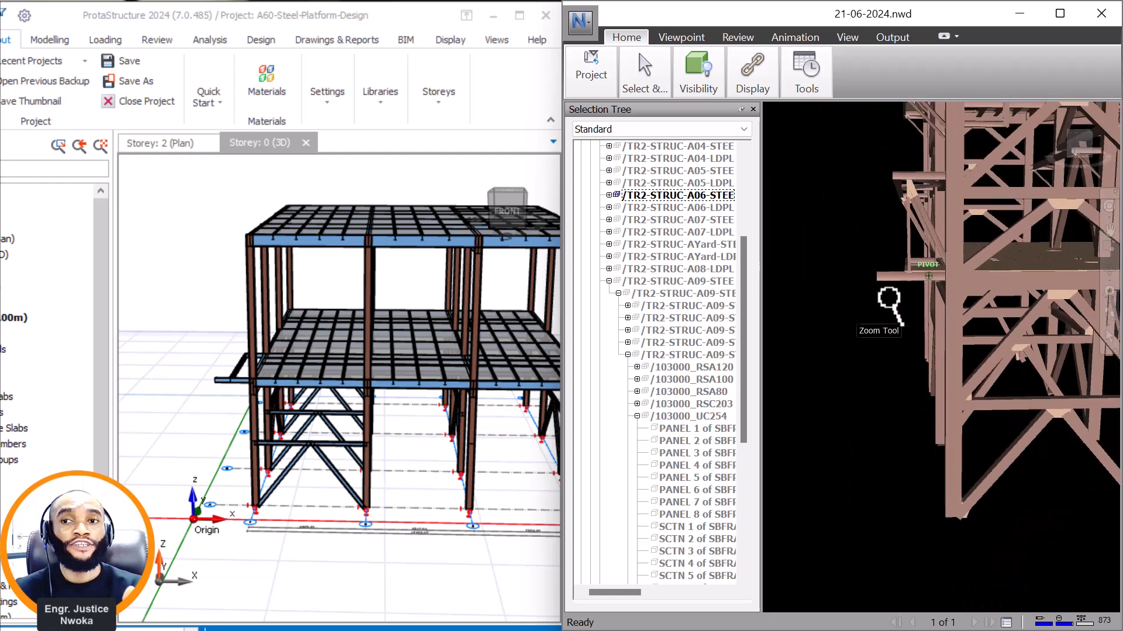
middle_click_drag(909, 307, 851, 350)
mouse_move(901, 352)
middle_mouse_down()
mouse_move(945, 346)
mouse_move(917, 359)
middle_mouse_up()
scroll(910, 336, "up", 4)
scroll(891, 298, "up", 1)
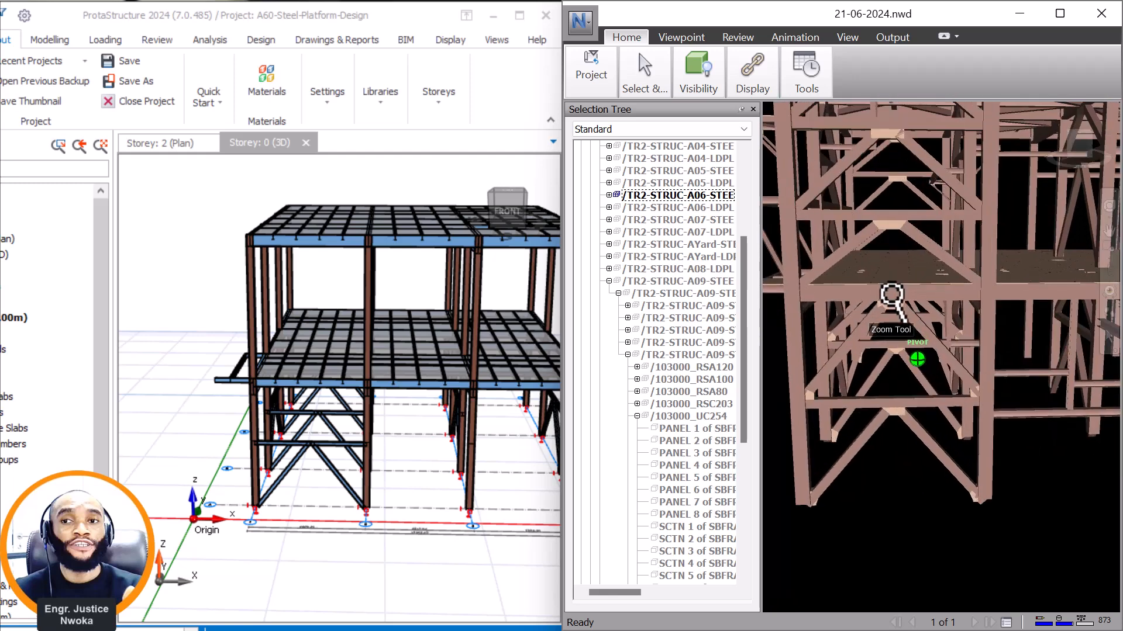
Examine the Navisworks platform's upper-level bracing and the raised roof structure standing on its upper deck.
scroll(870, 256, "down", 1)
middle_click_drag(869, 256, 856, 363)
scroll(865, 345, "down", 4)
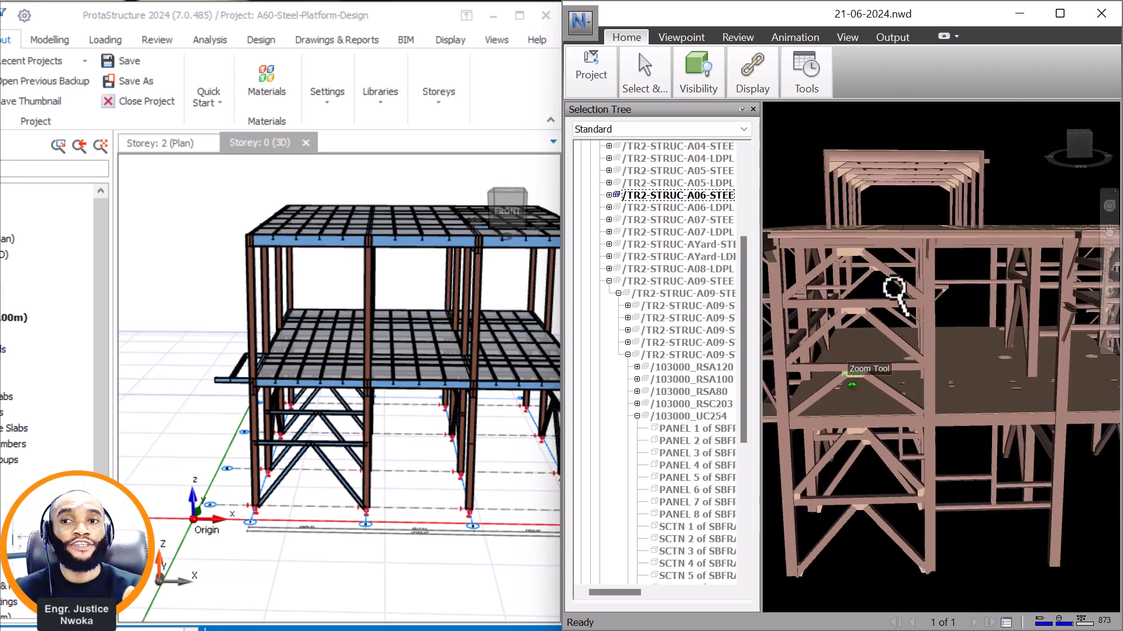
mouse_move(907, 261)
middle_mouse_down("shift")
mouse_move(935, 228)
mouse_move(907, 250)
middle_mouse_up("shift")
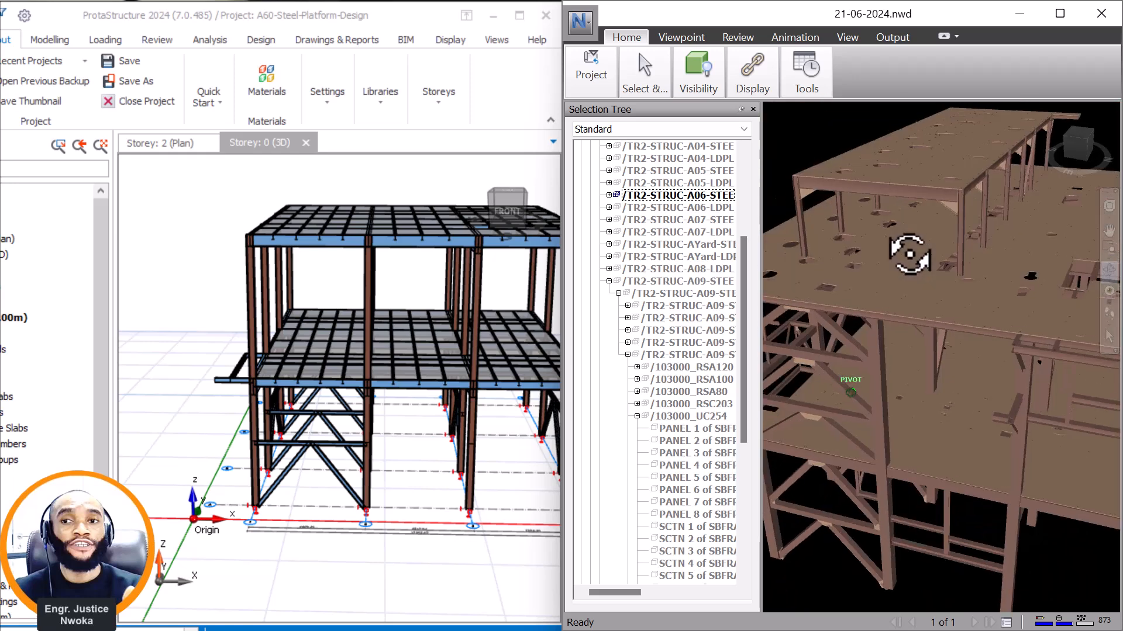
scroll(910, 229, "up", 3)
scroll(910, 228, "up", 1)
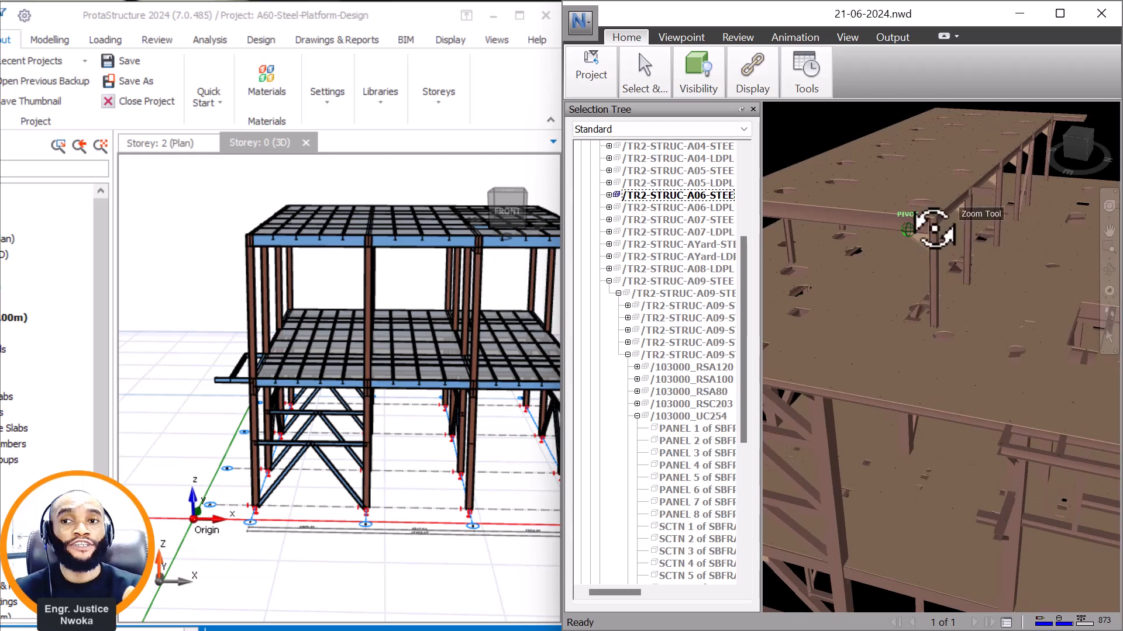
scroll(944, 213, "down", 1)
scroll(912, 236, "down", 5)
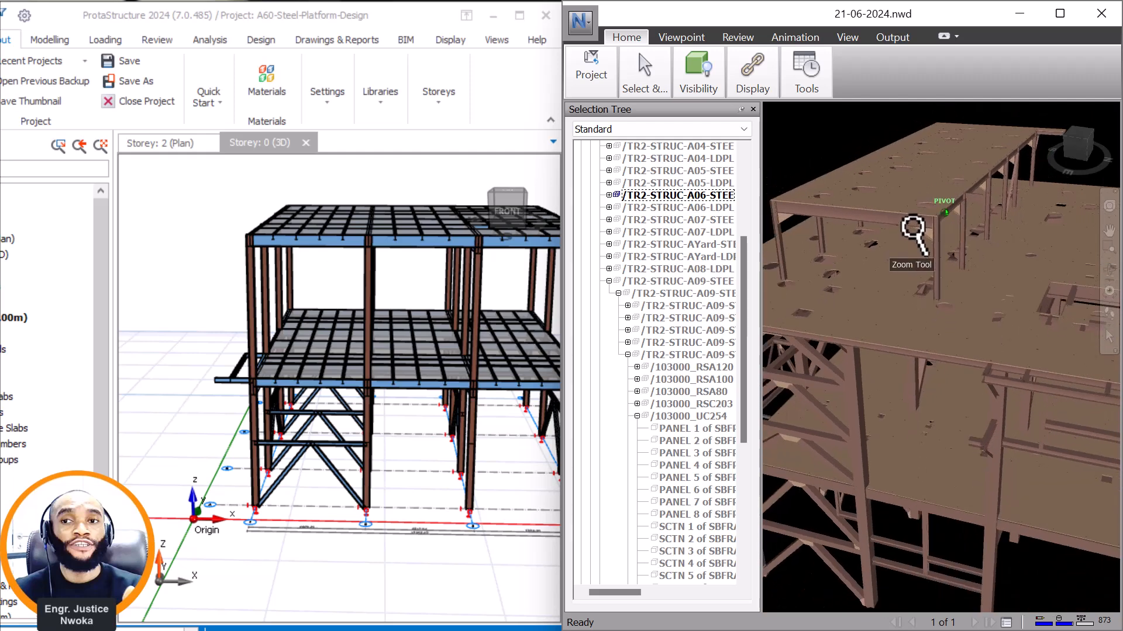
scroll(993, 269, "down", 1)
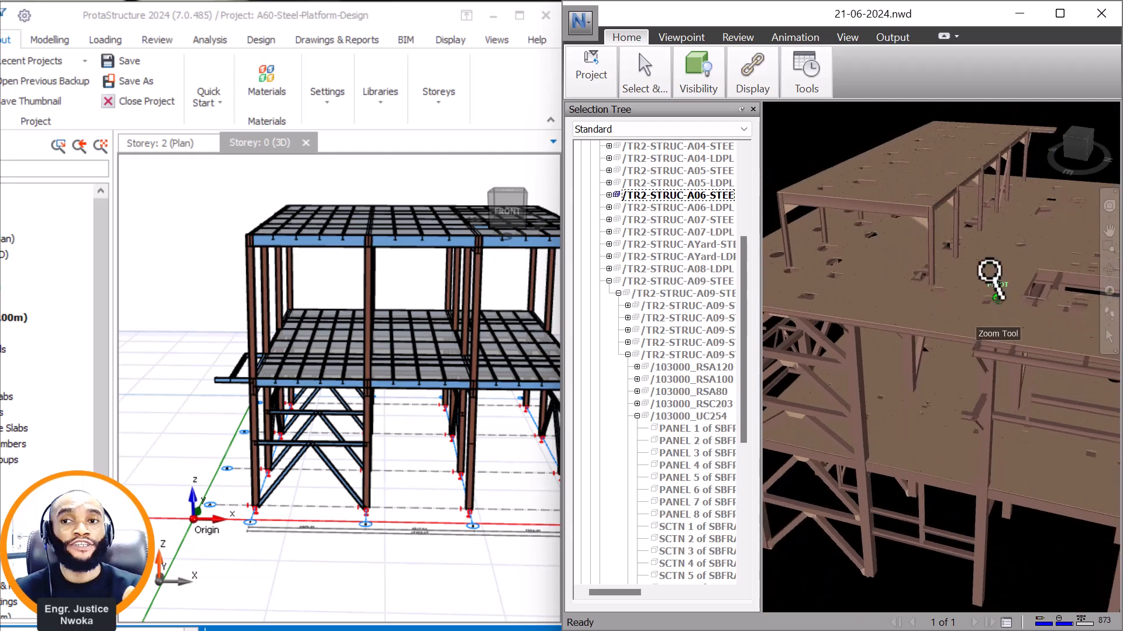
Hide the upper deck plate, PANEL 2 of SBFRAMEWORK /115000_25MM_DPL, and examine the floor beams beneath it.
right_click(988, 263)
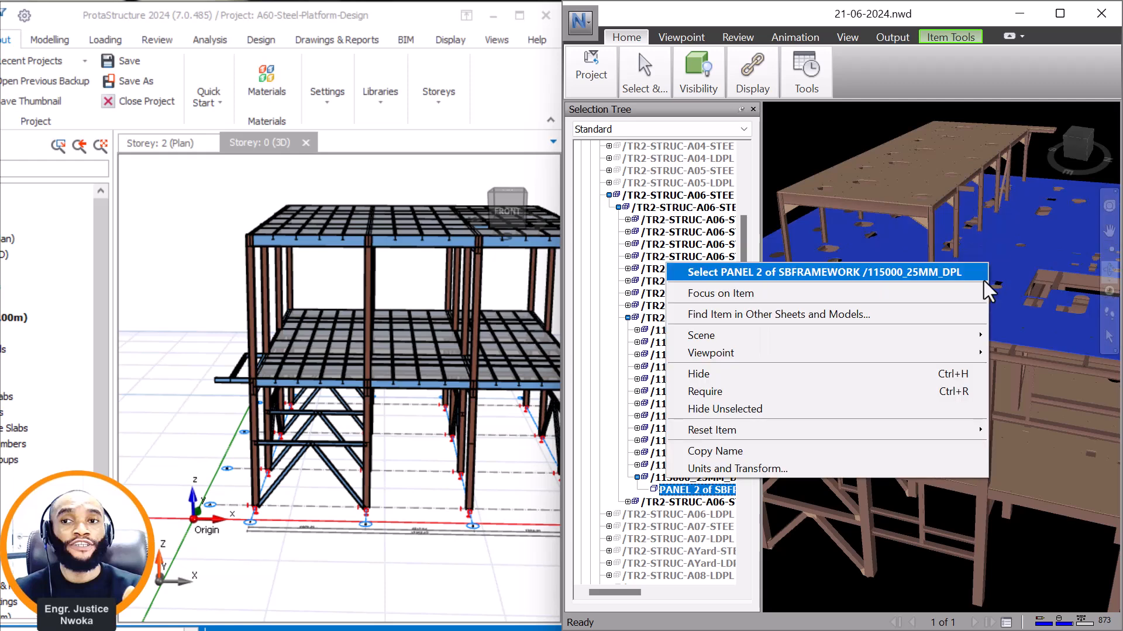
left_click(748, 374)
scroll(923, 196, "up", 5)
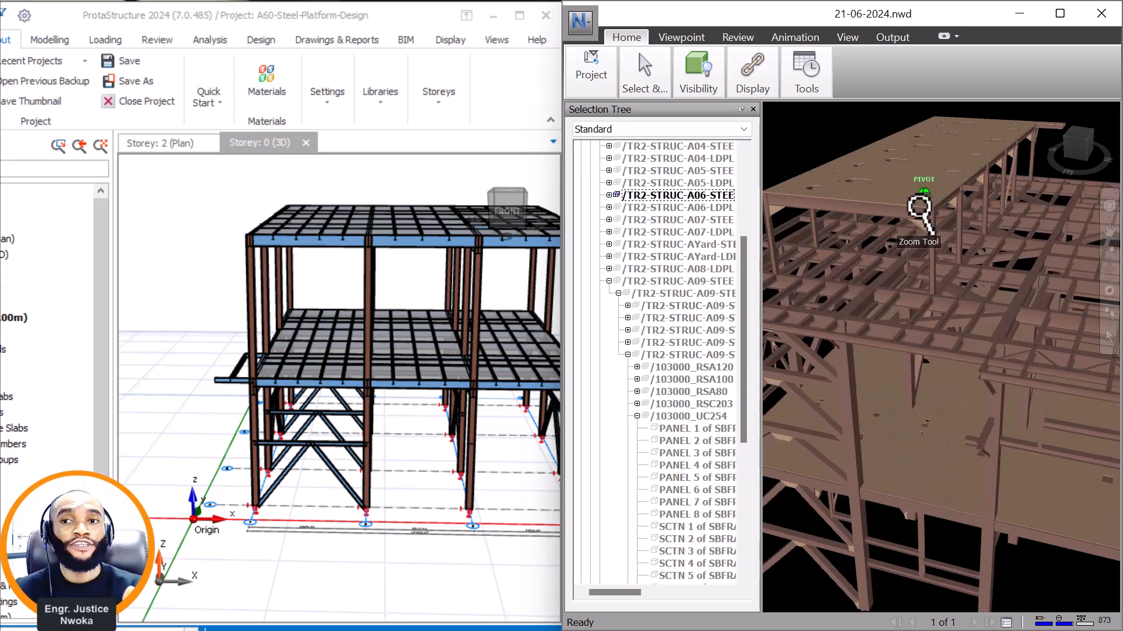
scroll(931, 345, "up", 3)
scroll(962, 410, "up", 3)
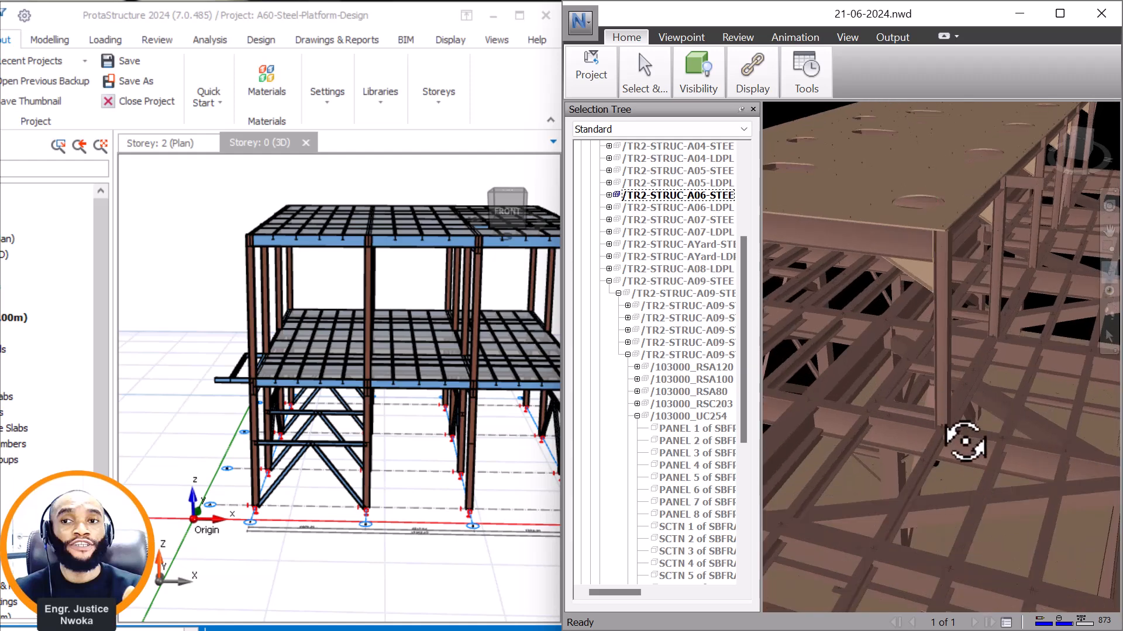
Examine the upper deck's beams, cladding and opening in the ProtaStructure model from above the front side.
middle_click_drag(409, 209, 402, 239)
scroll(403, 240, "up", 2)
scroll(408, 249, "up", 5)
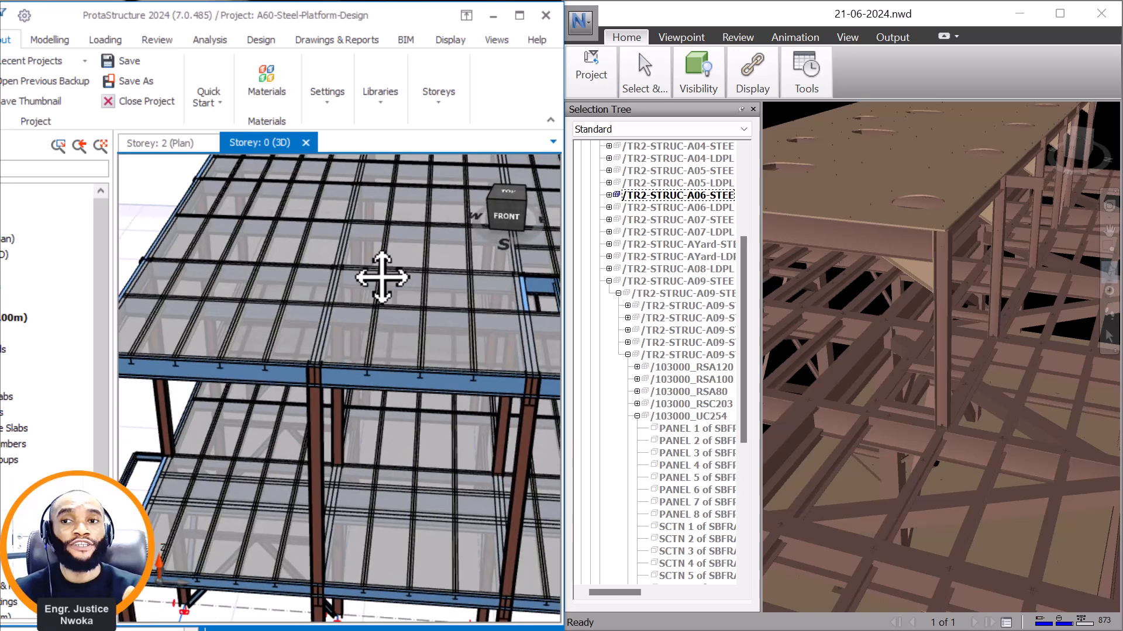
scroll(466, 321, "up", 1)
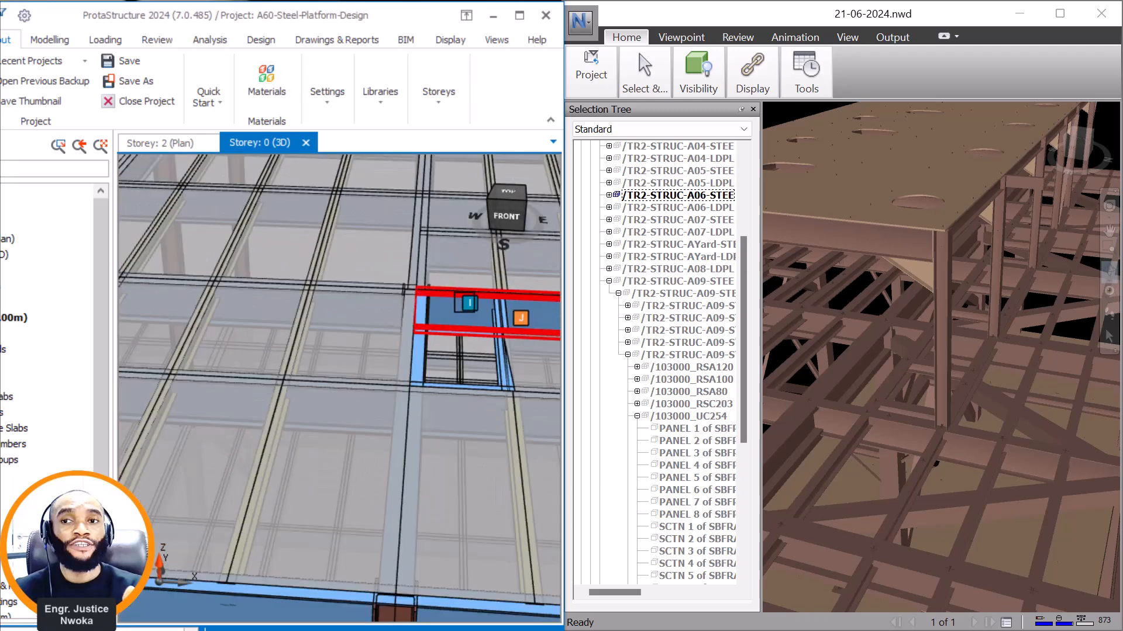
scroll(447, 307, "down", 5)
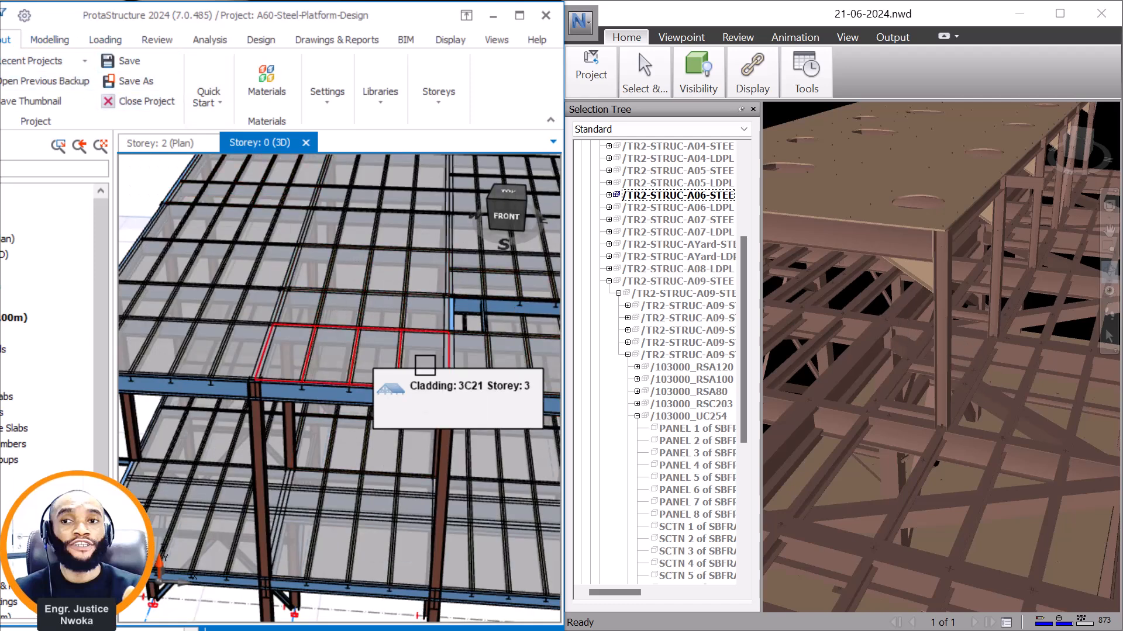
Make storey 3 the active storey in ProtaStructure and display its floor plan around the beam grid.
scroll(420, 370, "down", 5)
left_click_drag(228, 18, 293, 21)
scroll(128, 373, "down", 1)
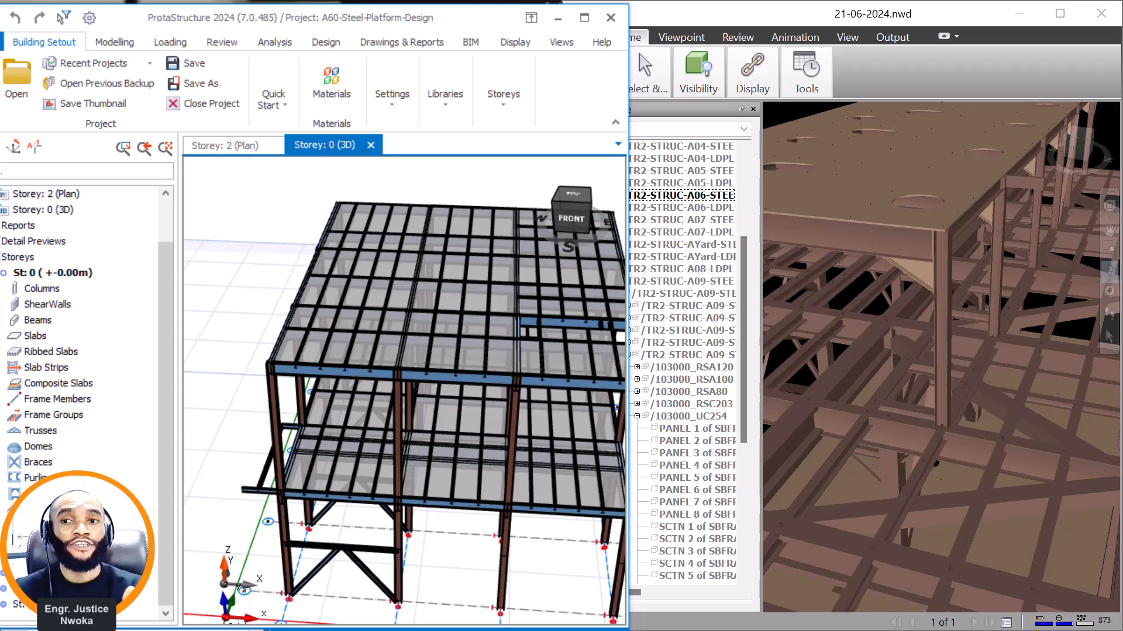
double_click(61, 605)
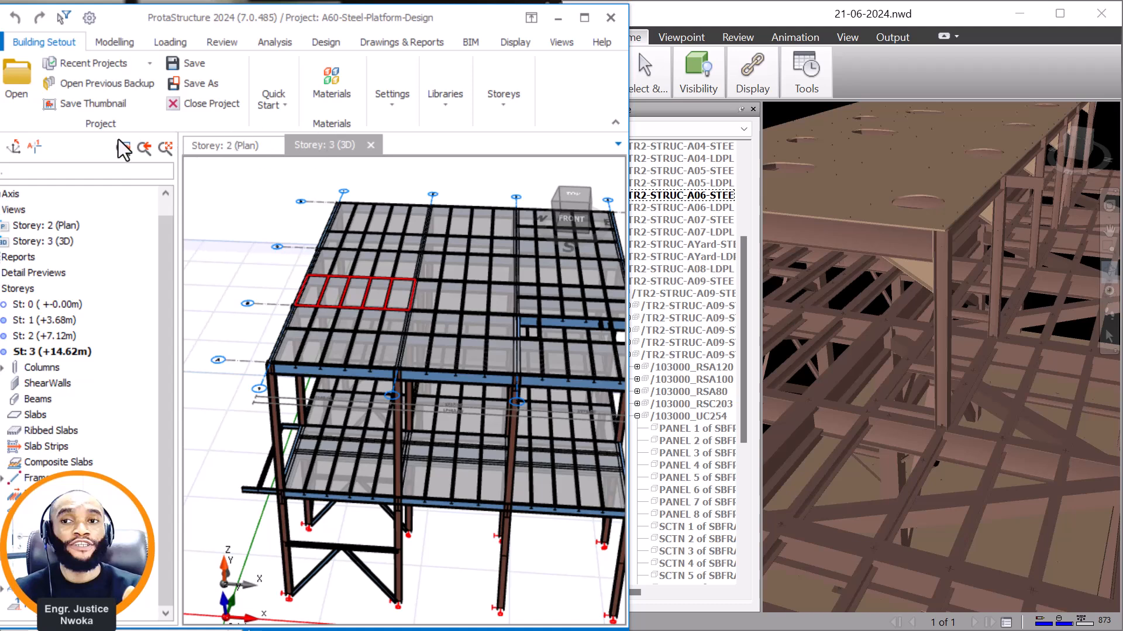
double_click(50, 226)
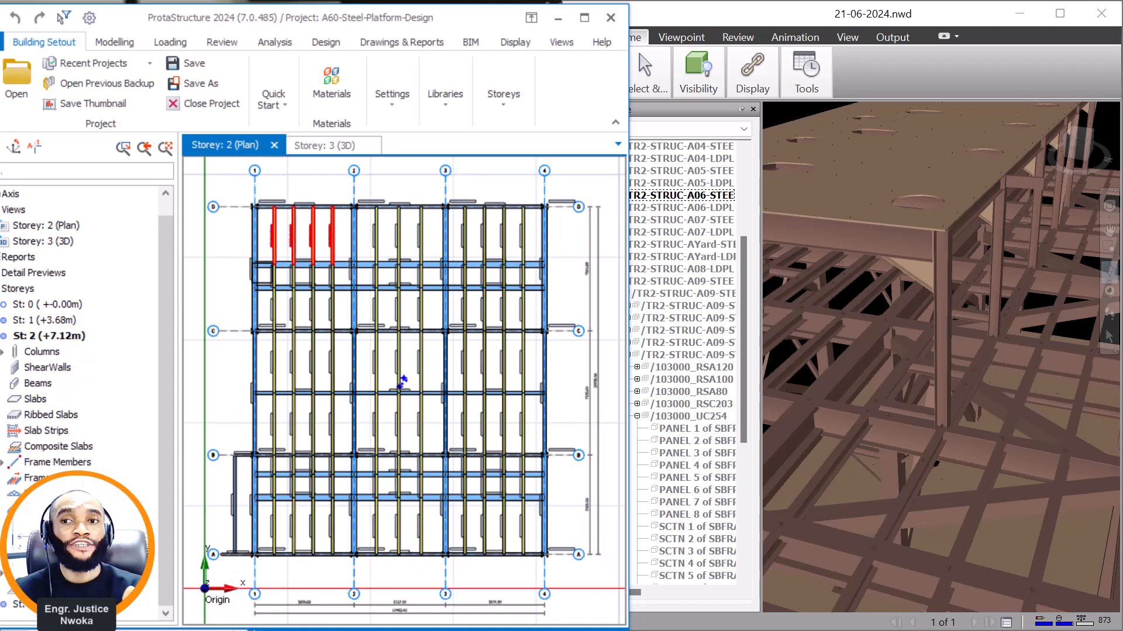
double_click(61, 605)
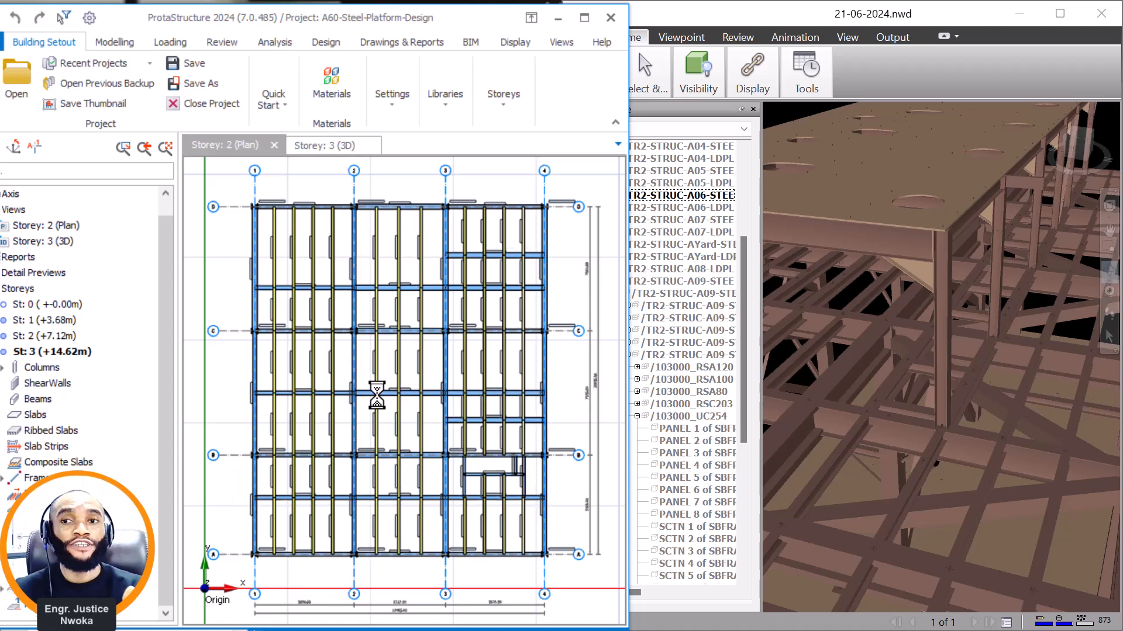
scroll(310, 450, "up", 5)
scroll(416, 509, "down", 5)
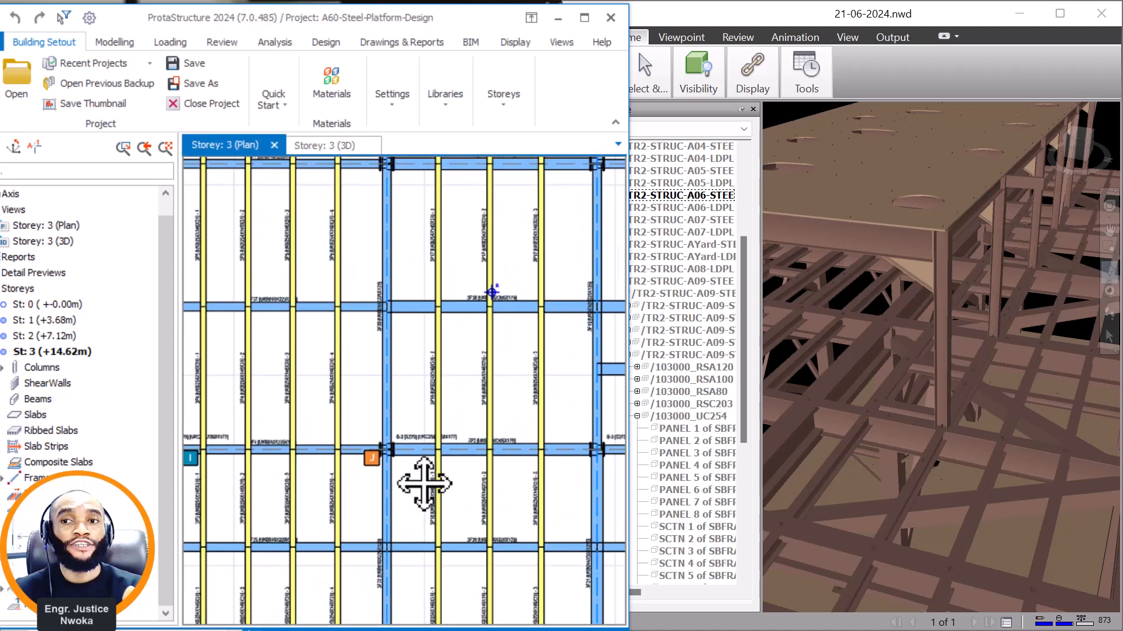
scroll(994, 309, "down", 6)
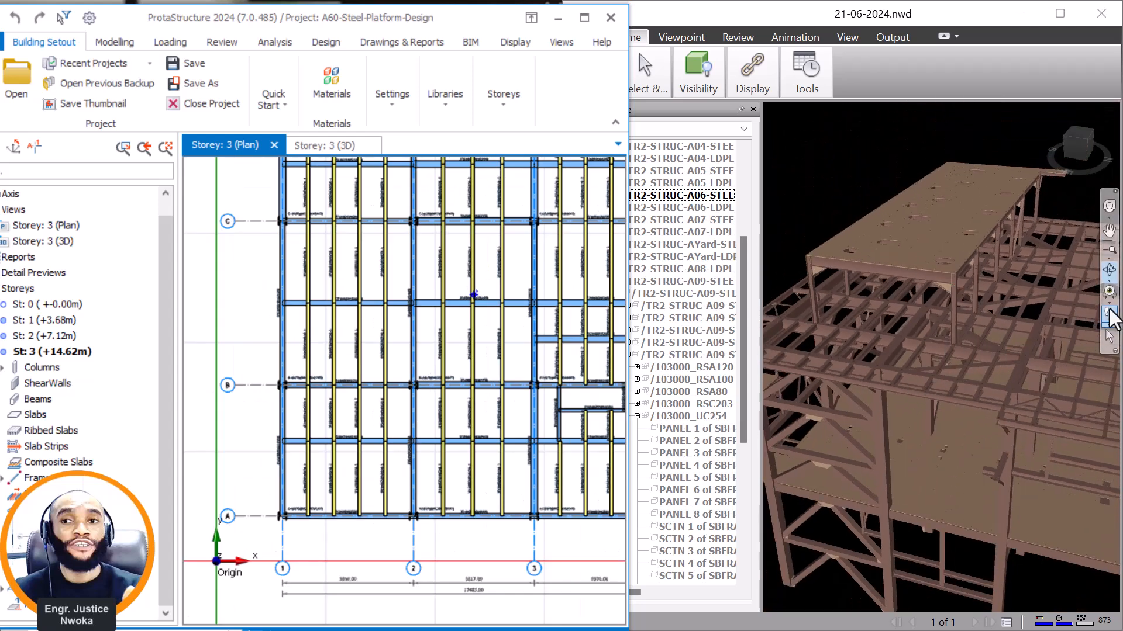
Examine the Navisworks platform's upper-level floor framing in front of and beneath the raised roof structure.
left_click(1109, 270)
left_click_drag(850, 327, 871, 333)
scroll(848, 354, "up", 1)
middle_click_drag(1019, 366, 1001, 379)
scroll(922, 409, "up", 1)
scroll(883, 396, "up", 1)
scroll(869, 385, "up", 1)
middle_click_drag(796, 353, 842, 366)
scroll(842, 365, "up", 1)
scroll(865, 367, "up", 2)
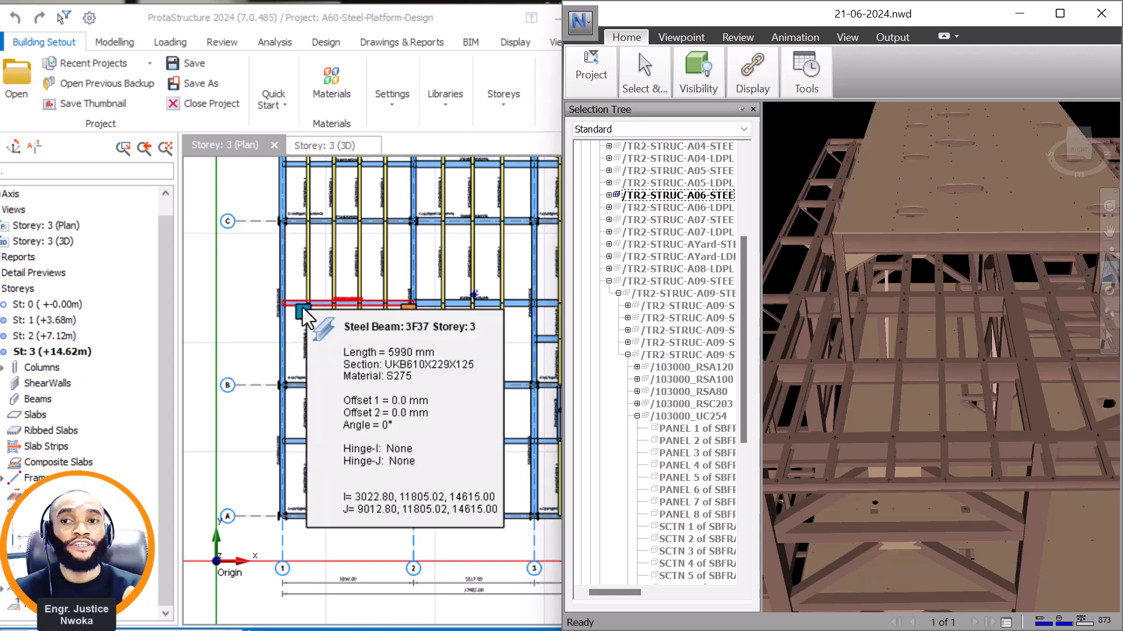
scroll(922, 468, "down", 2)
scroll(845, 343, "down", 2)
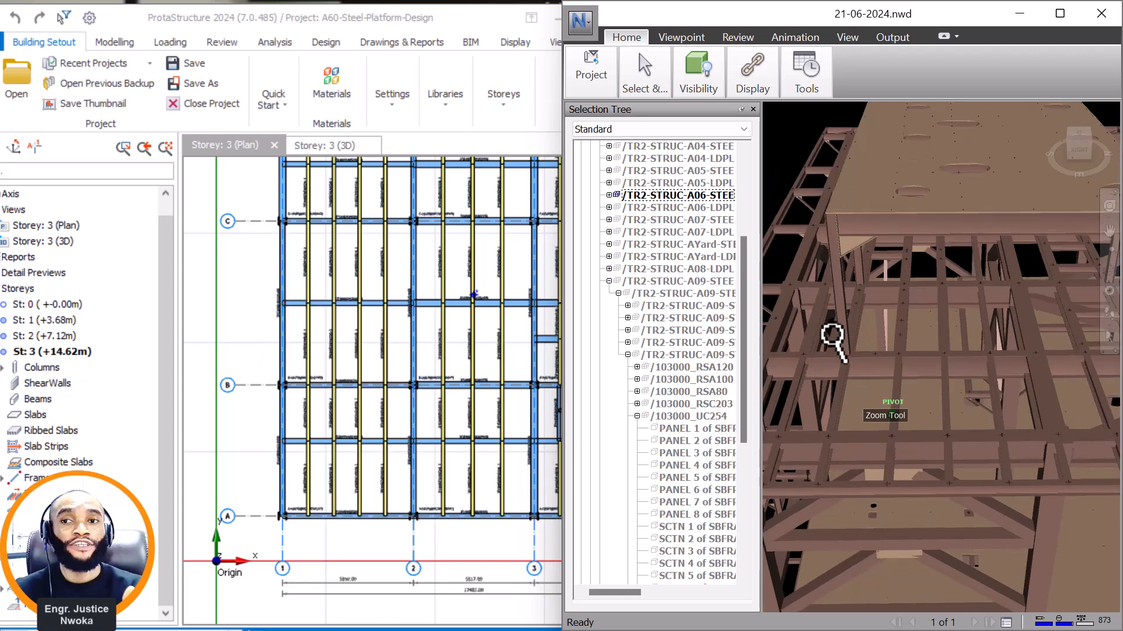
Identify the steel section of the raised roof structure's corner column in Navisworks.
middle_click_drag(845, 344, 883, 356)
scroll(930, 399, "down", 2)
scroll(929, 398, "up", 3)
middle_click_drag(967, 431, 977, 407, "shift")
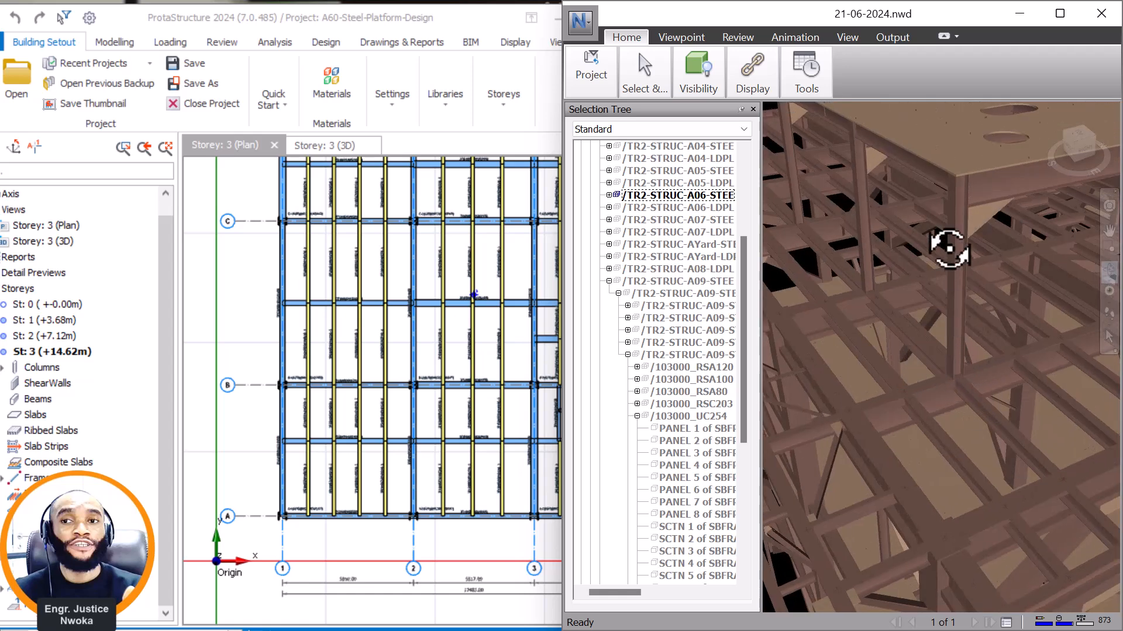
right_click(955, 232)
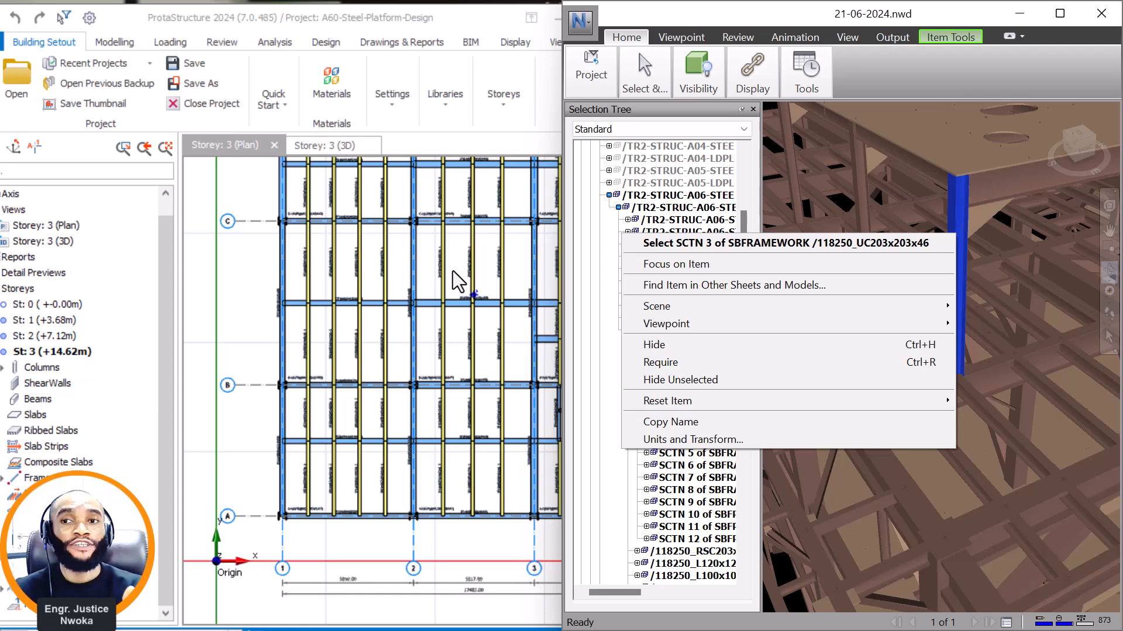
left_click(458, 281)
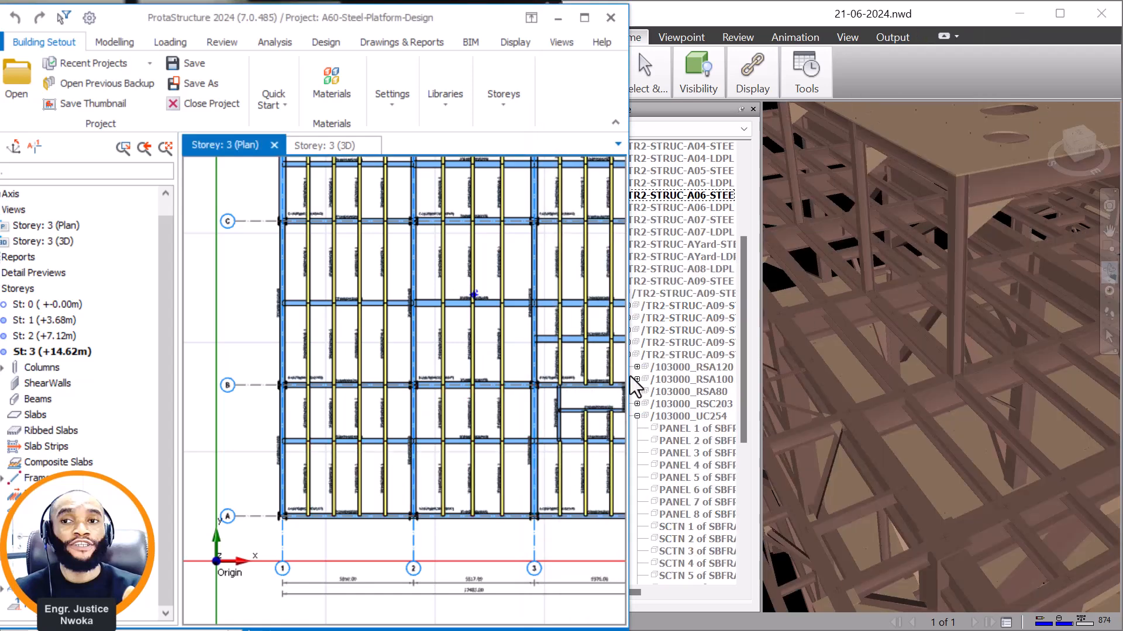
Compare the raised roof's corner column location in Navisworks with the beam crossing on grid line 2 between A and B of the storey 3 plan.
scroll(421, 442, "up", 3)
scroll(421, 442, "up", 4)
scroll(428, 431, "down", 5)
scroll(411, 319, "up", 3)
scroll(452, 364, "down", 5)
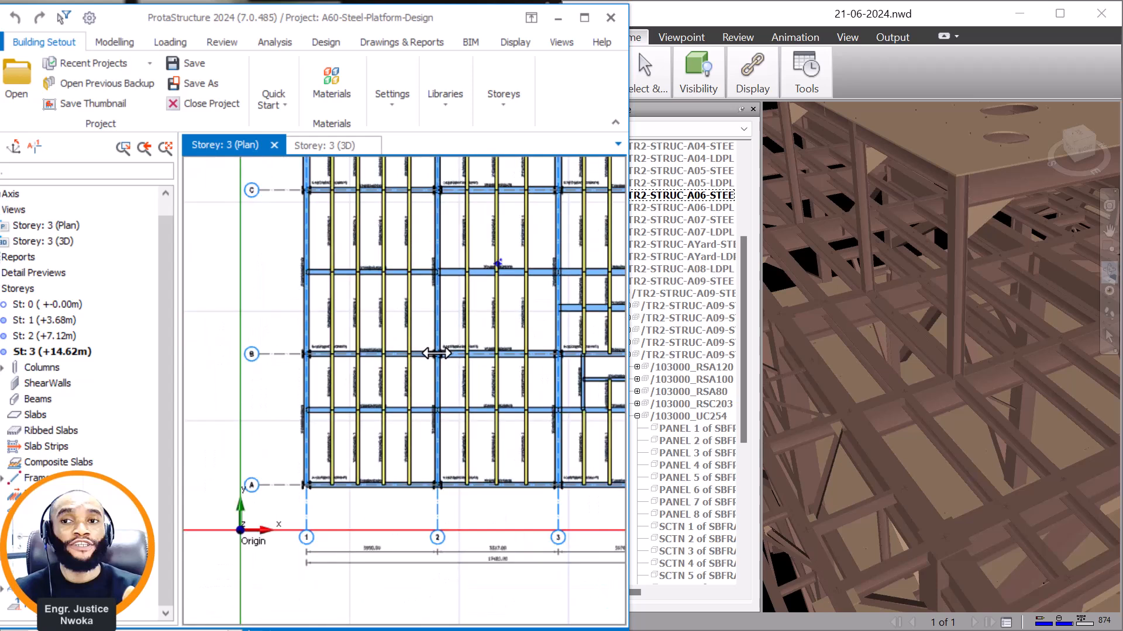
scroll(918, 363, "down", 4)
middle_click_drag(948, 402, 907, 353)
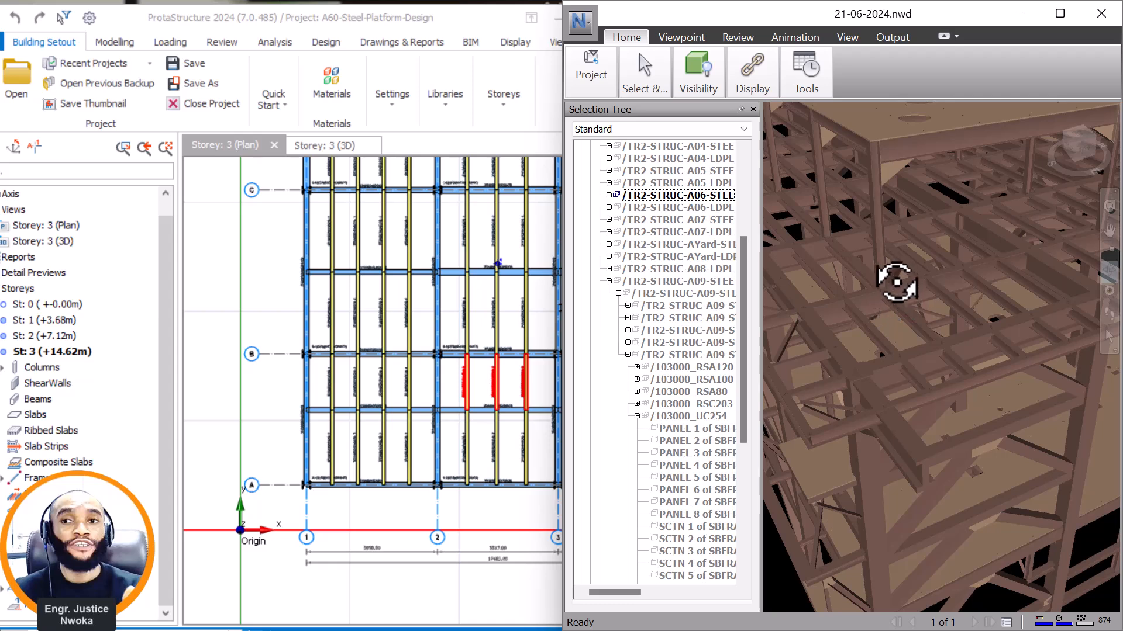
left_click_drag(889, 358, 935, 383)
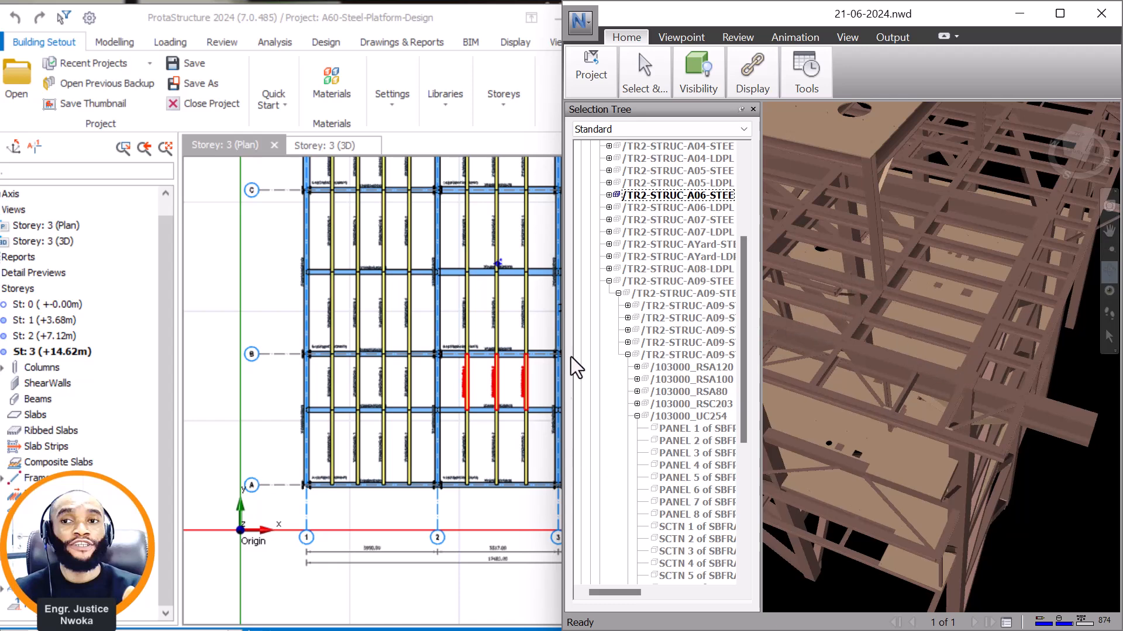
scroll(441, 421, "up", 3)
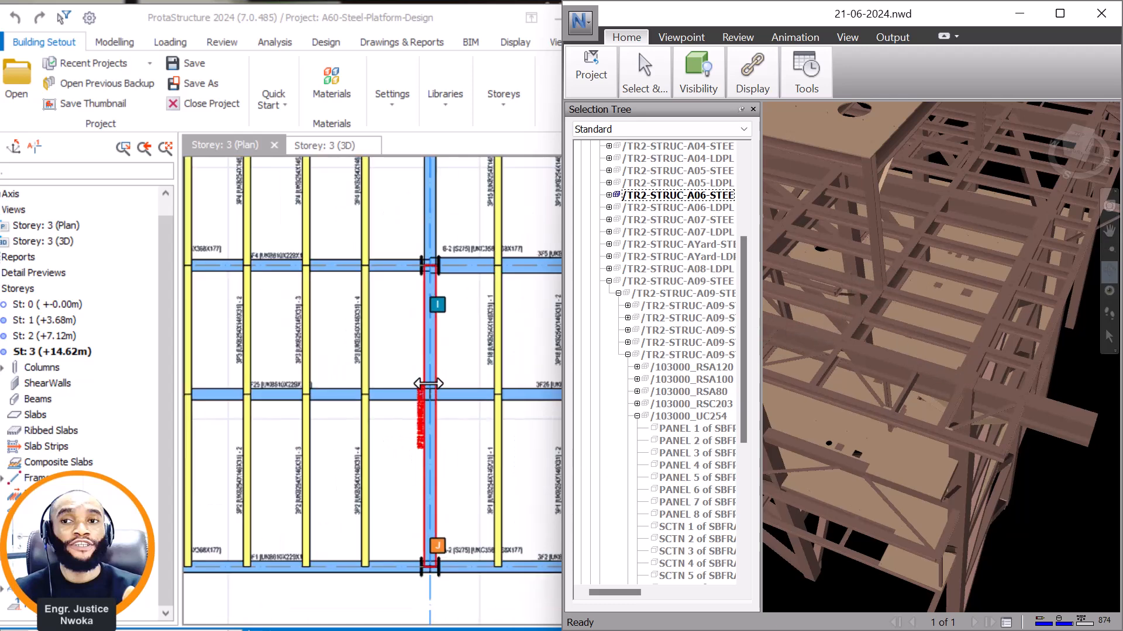
scroll(427, 398, "up", 1)
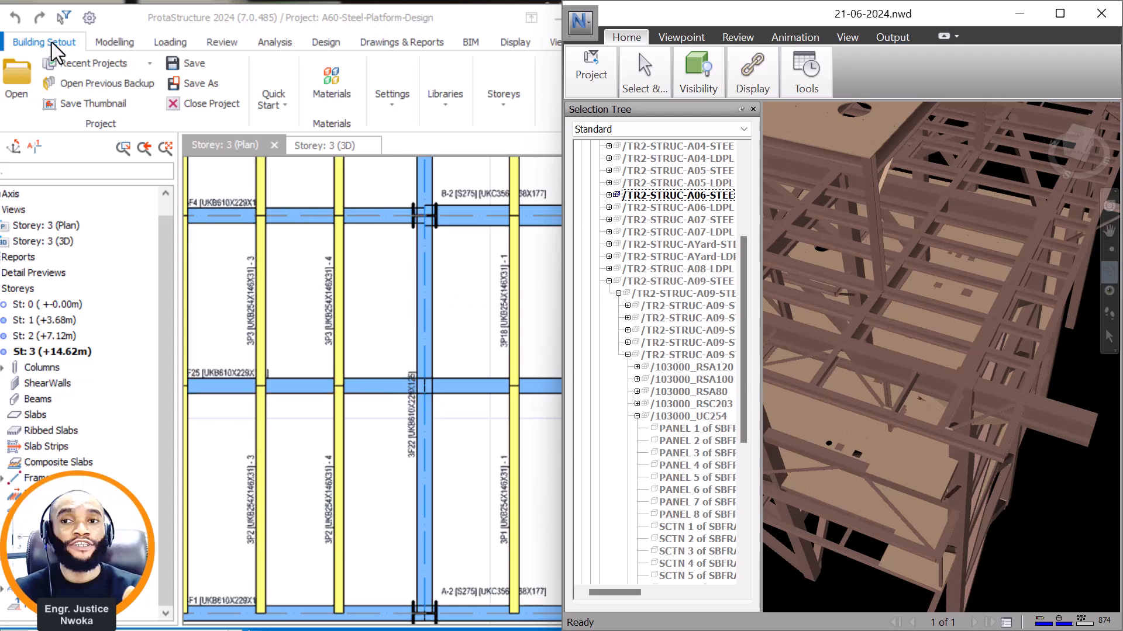
Start a steel column in ProtaStructure and set its section to UKC203X203X46 from the BS universal column database.
left_click(111, 43)
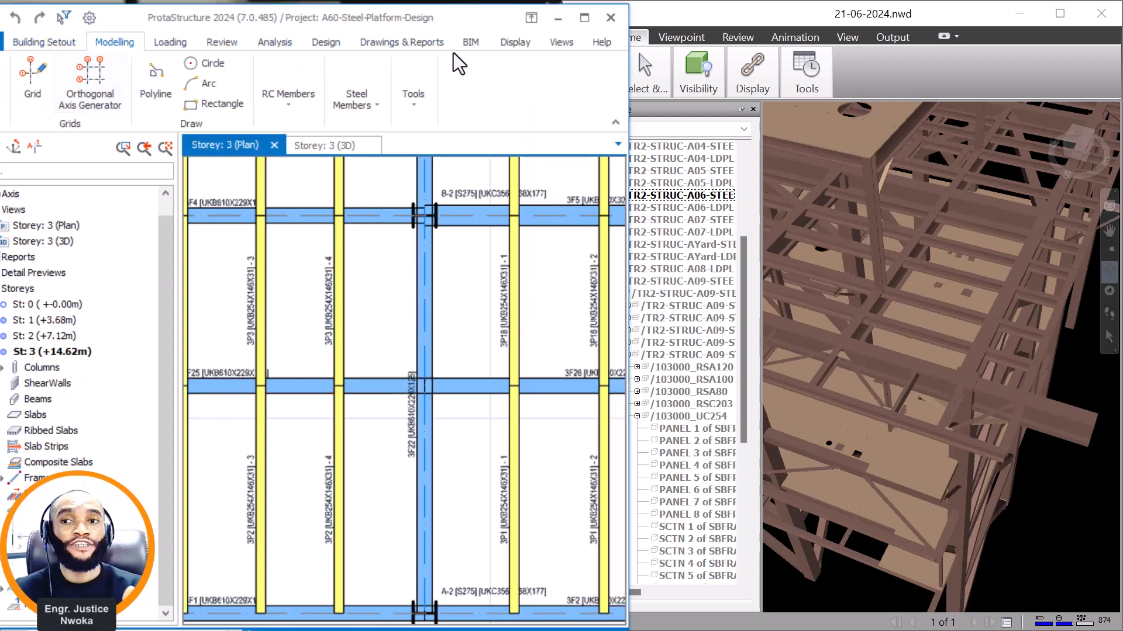
left_click(377, 104)
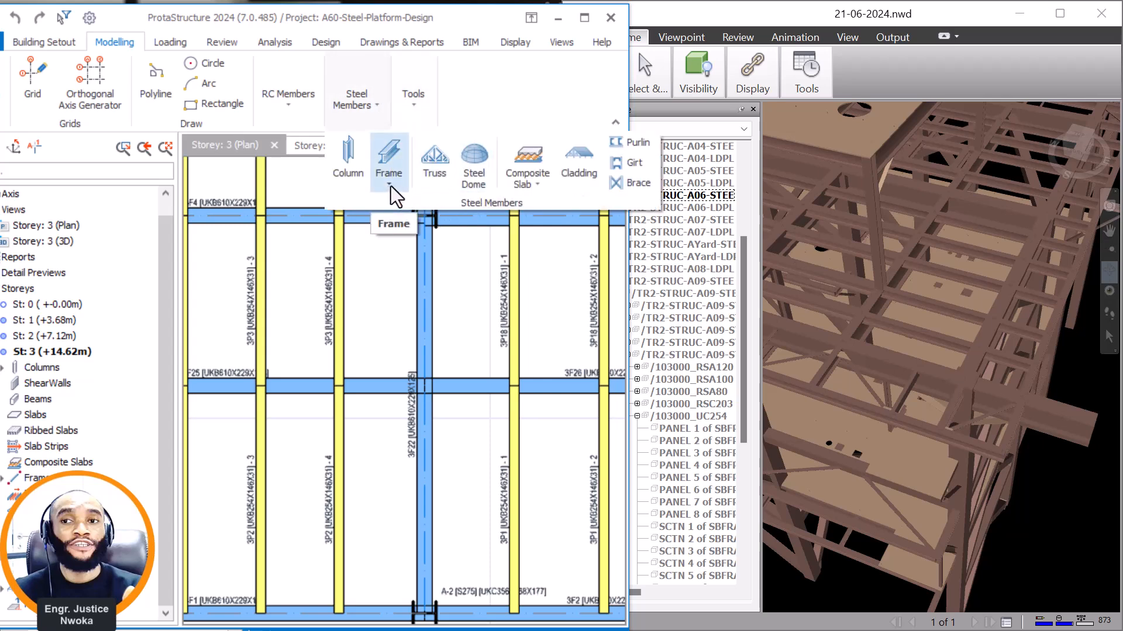
left_click(347, 177)
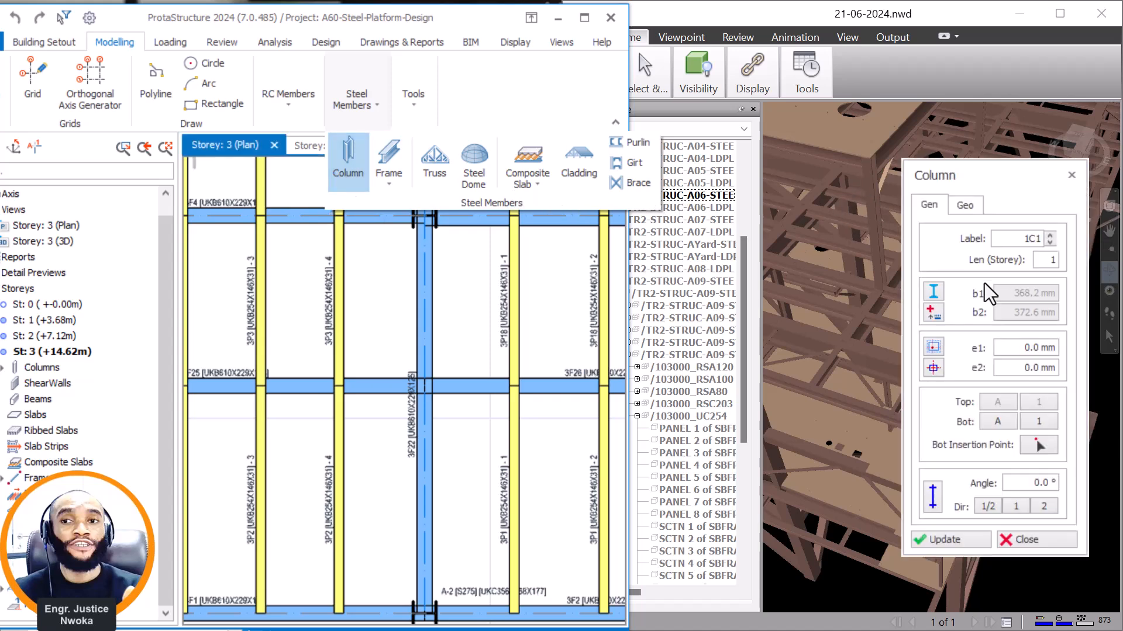
left_click(932, 289)
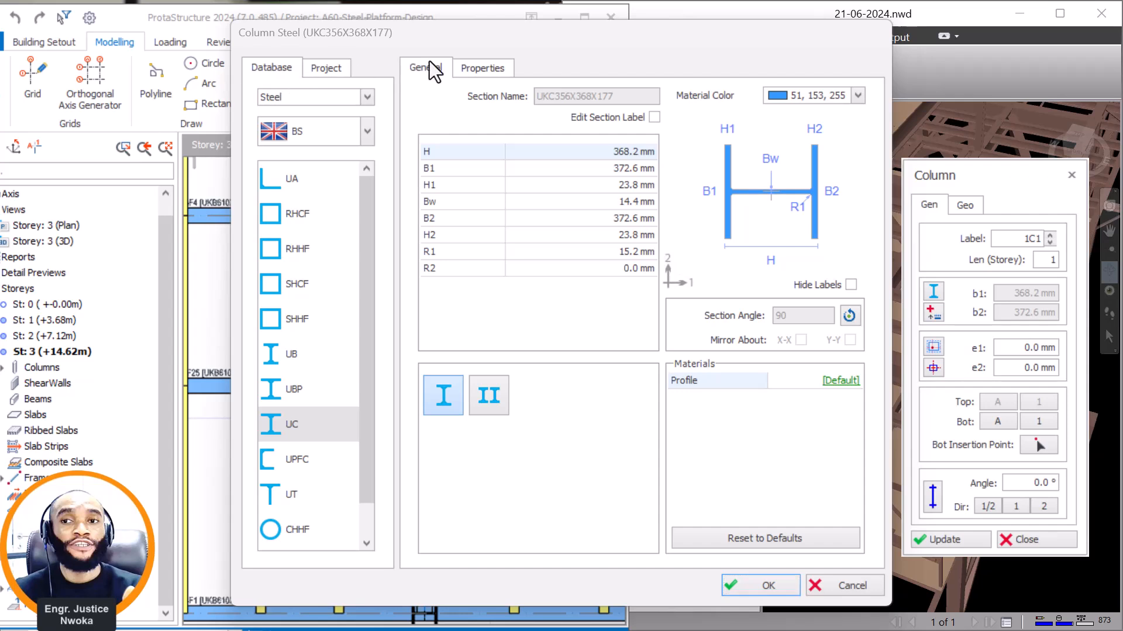
left_click(295, 426)
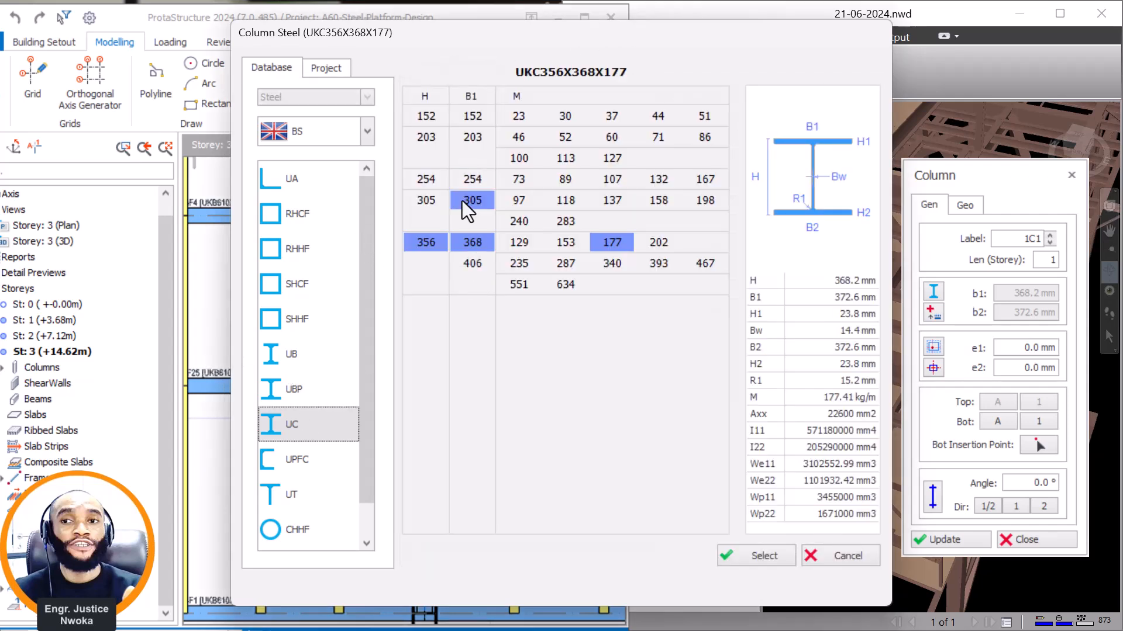
left_click(427, 138)
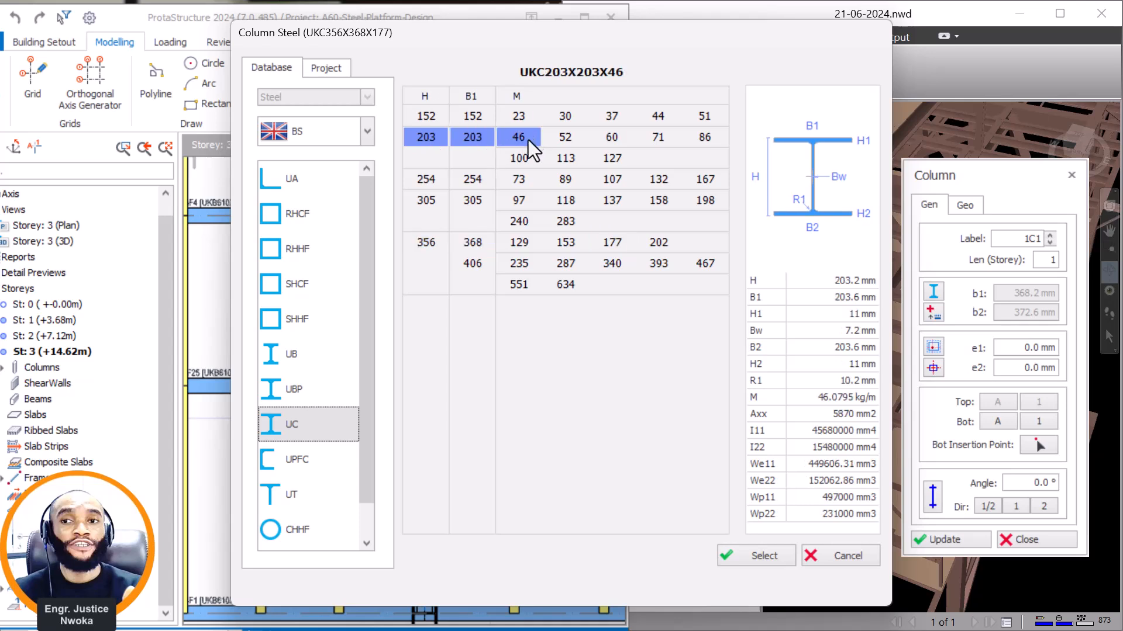
left_click(768, 552)
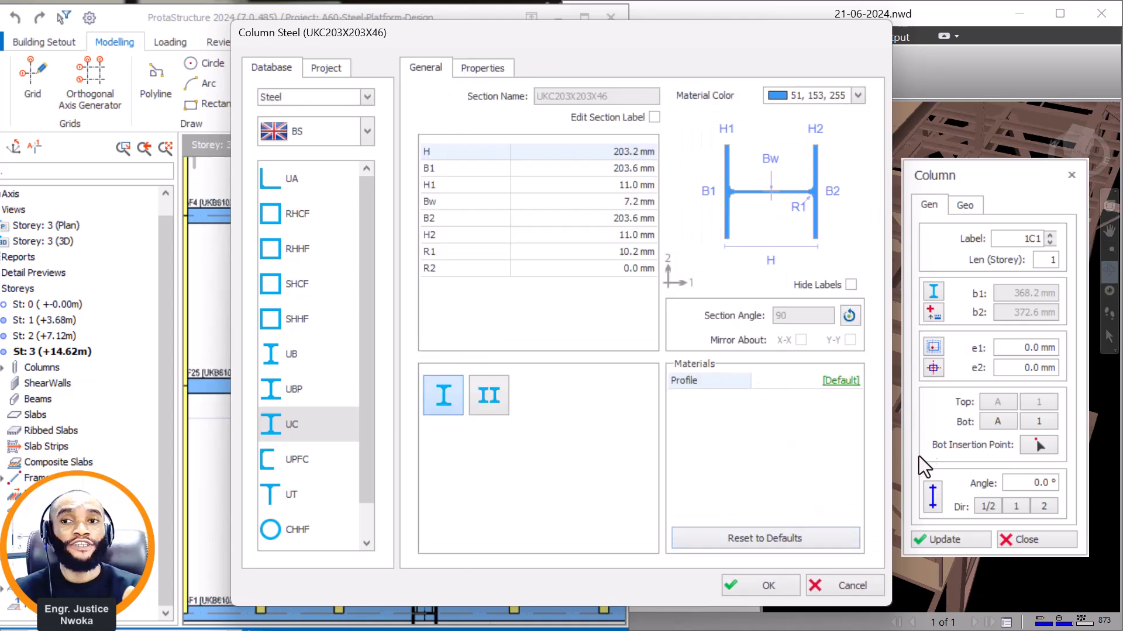
left_click(769, 586)
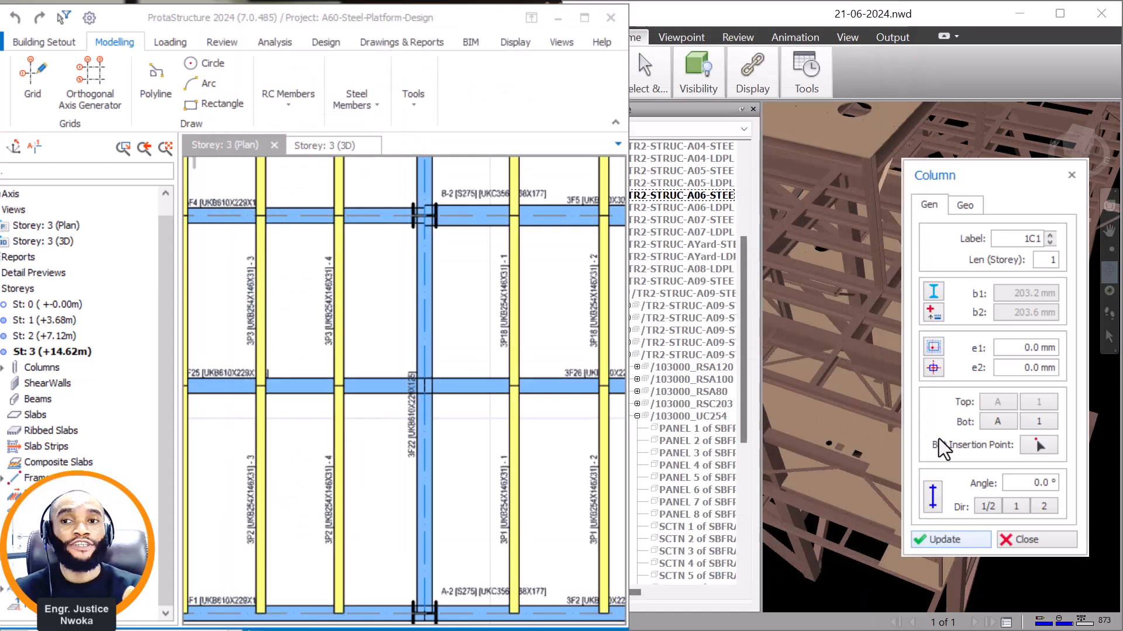
Hide the axes layer around the grid line 2 beam crossing in the storey 3 plan and show it again.
scroll(458, 341, "down", 3)
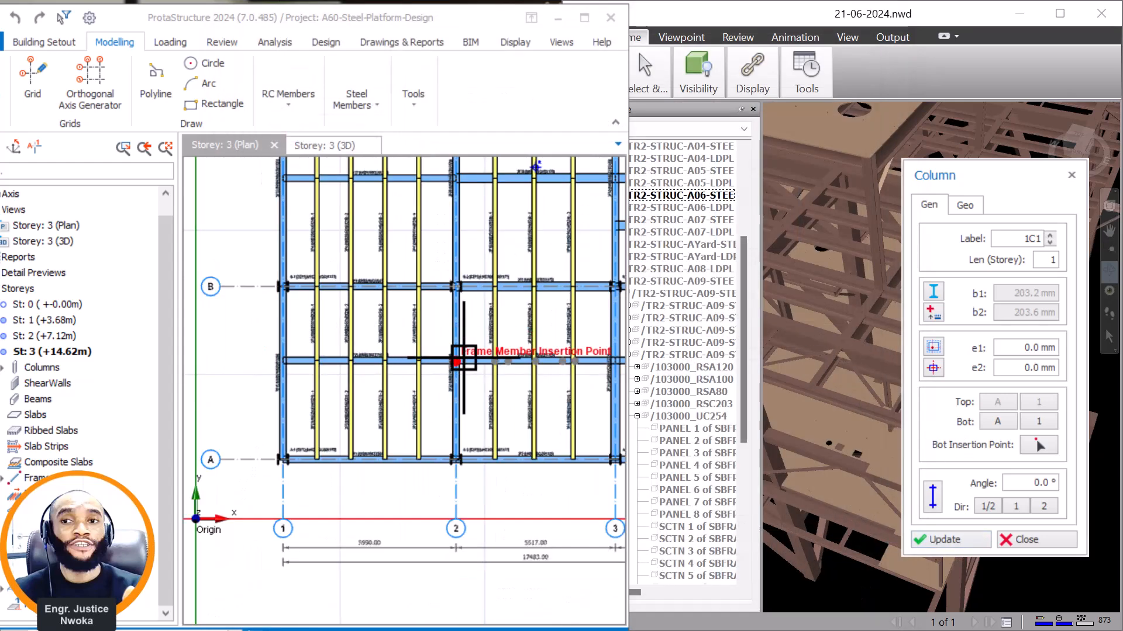
scroll(464, 358, "up", 3)
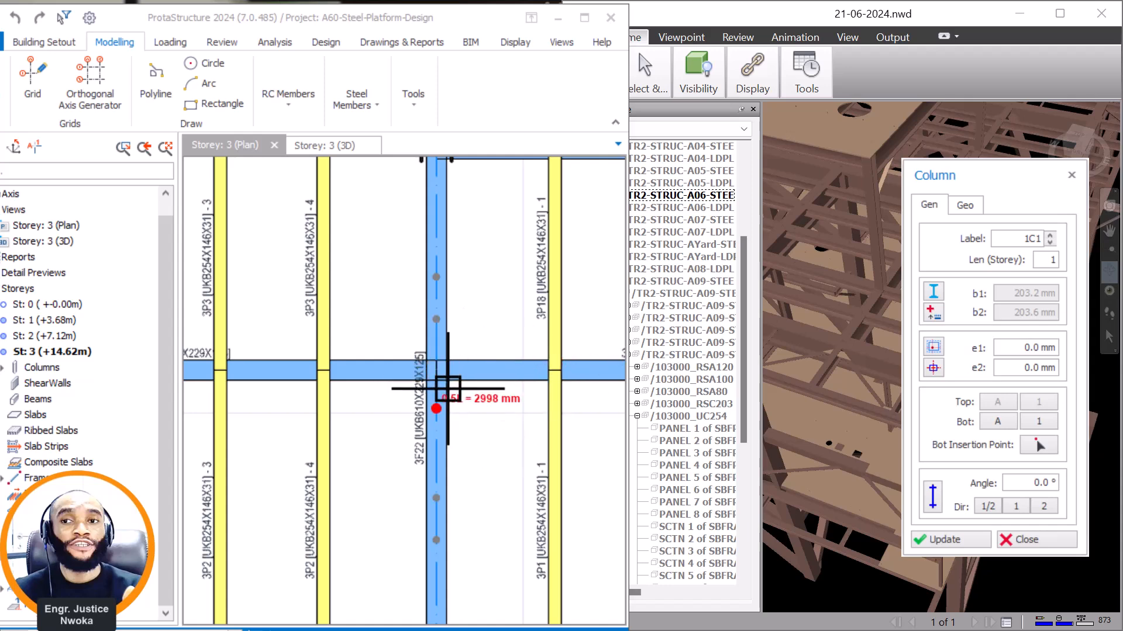
left_click(510, 42)
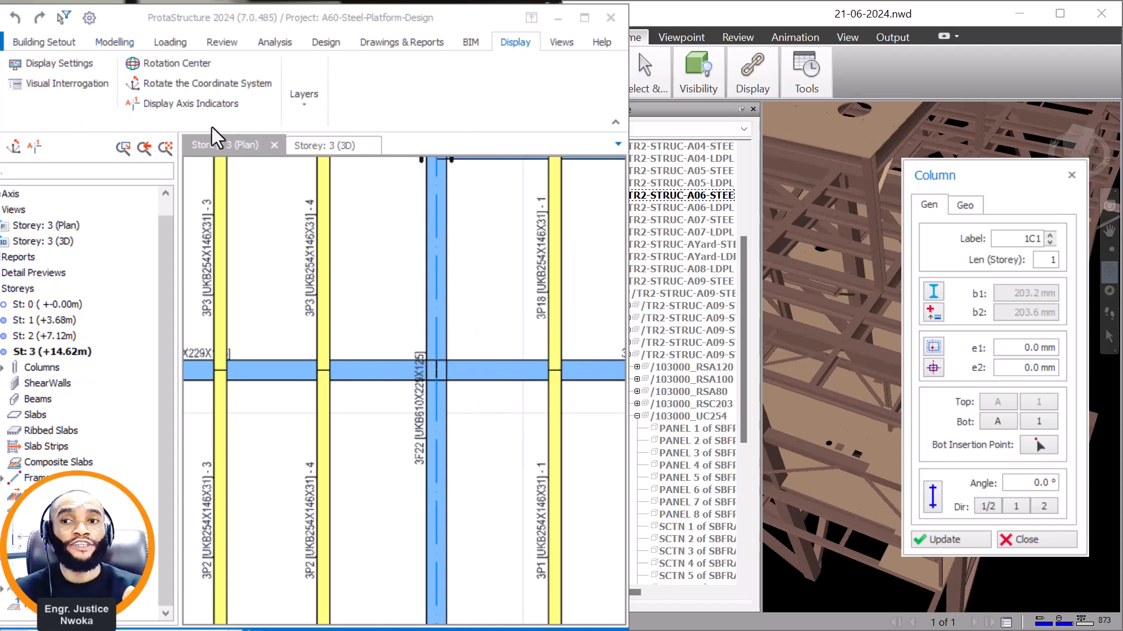
left_click(302, 108)
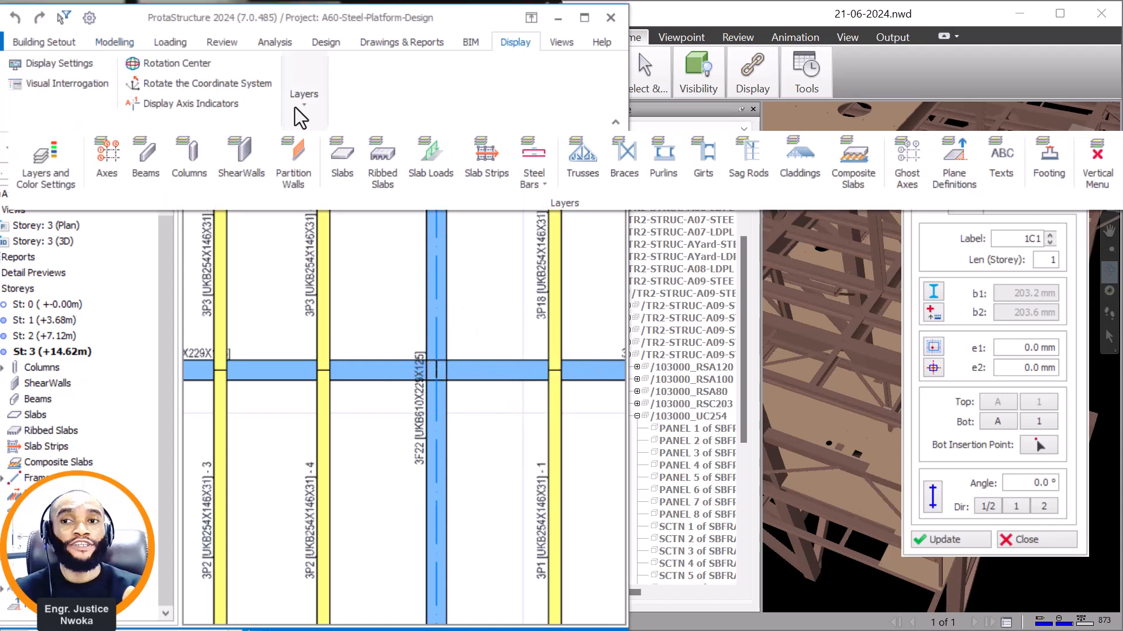
left_click(115, 166)
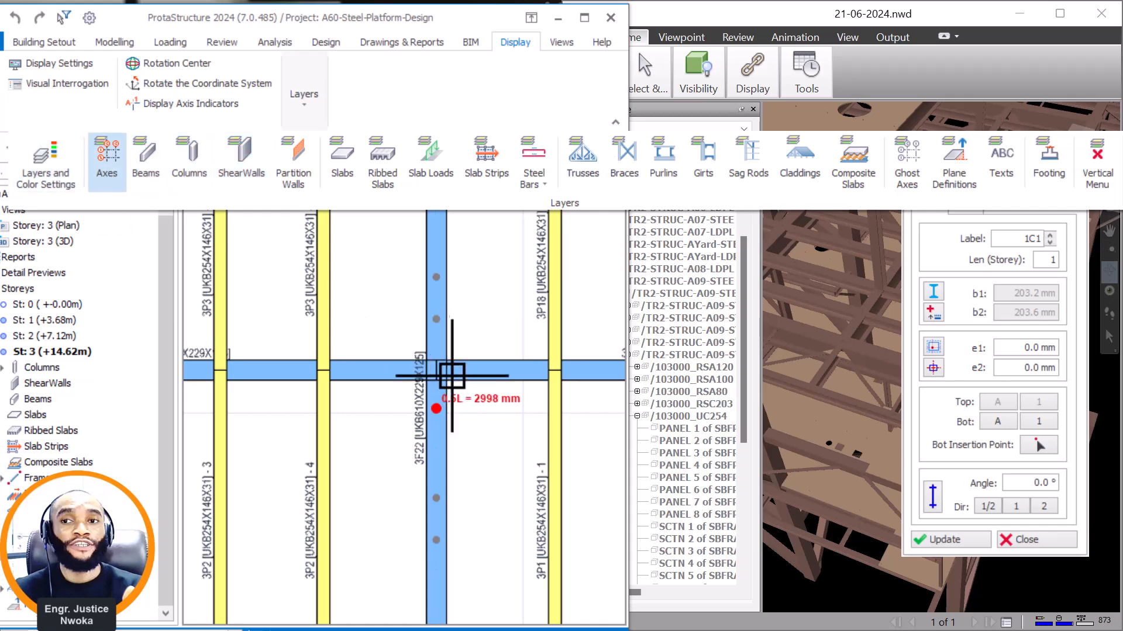
scroll(466, 431, "down", 5)
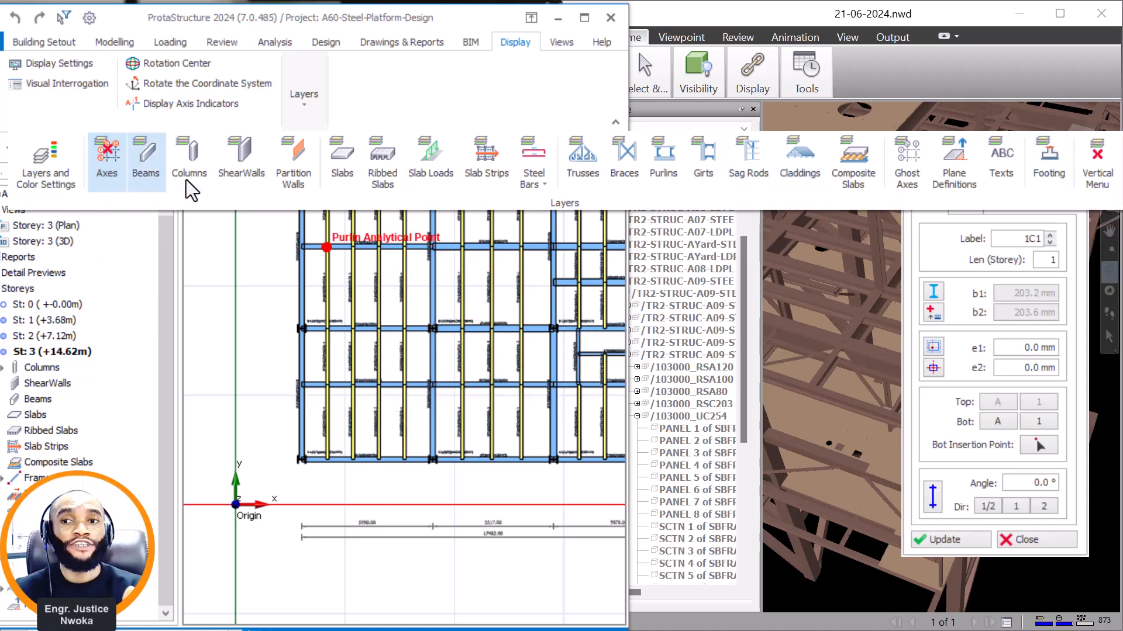
left_click(107, 170)
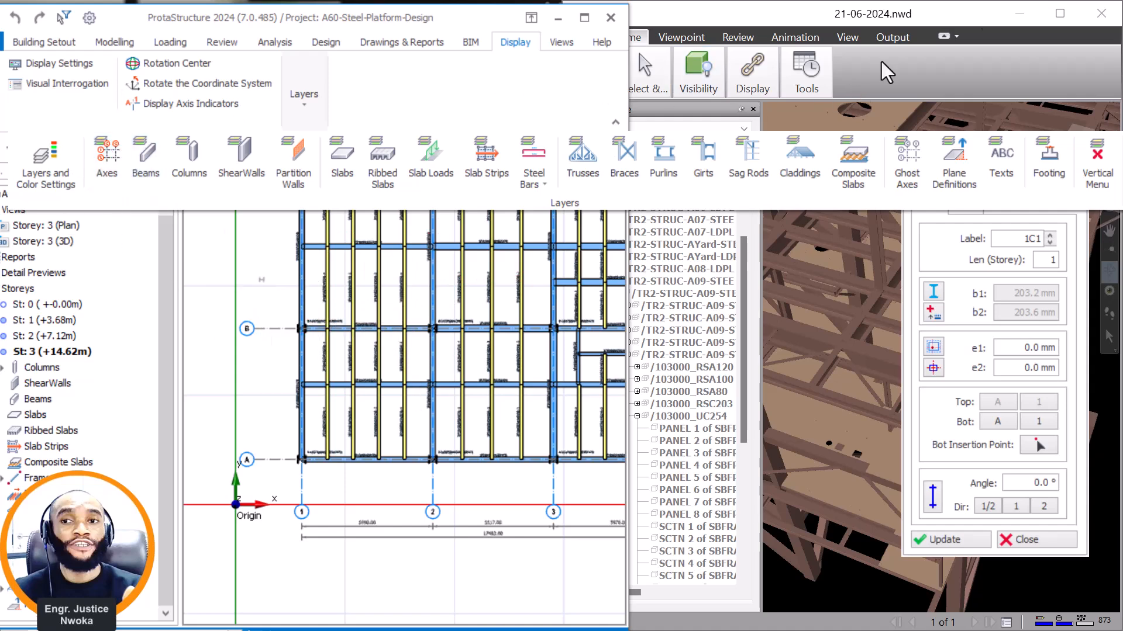
left_click(912, 40)
scroll(444, 386, "up", 2)
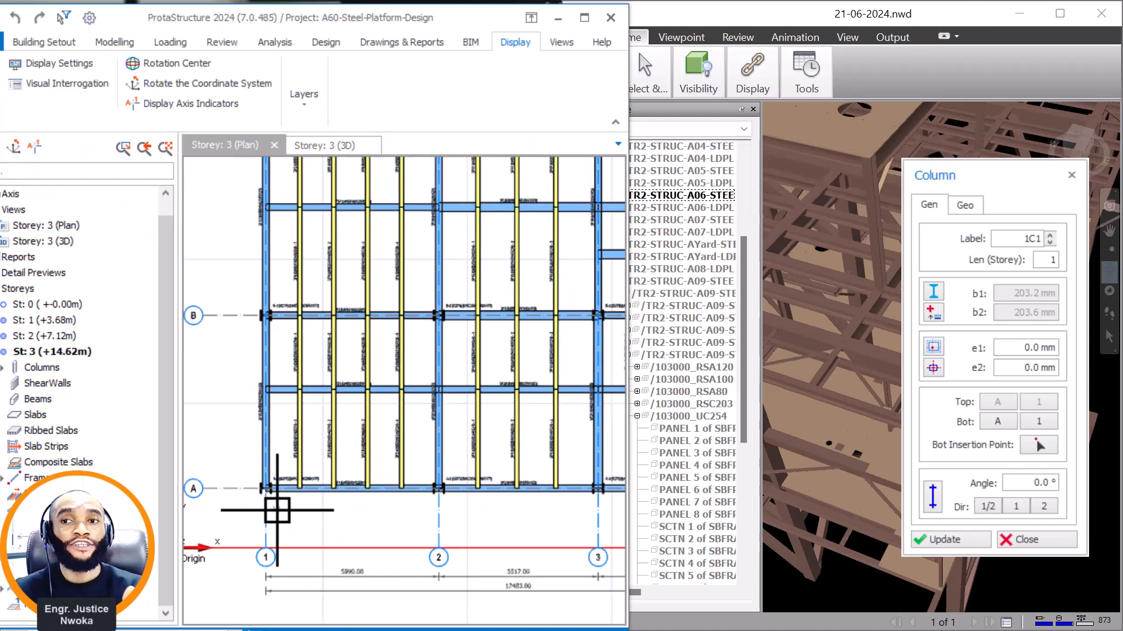
Examine the floor beams around the base of the raised roof's corner column in Navisworks.
left_click(303, 114)
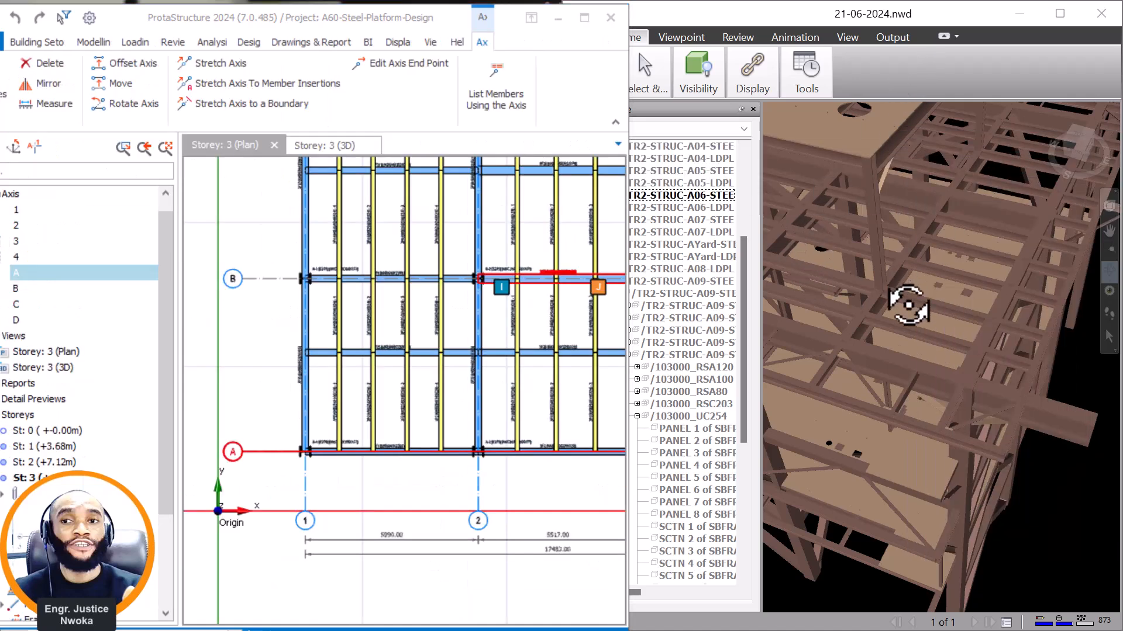
scroll(988, 312, "up", 2)
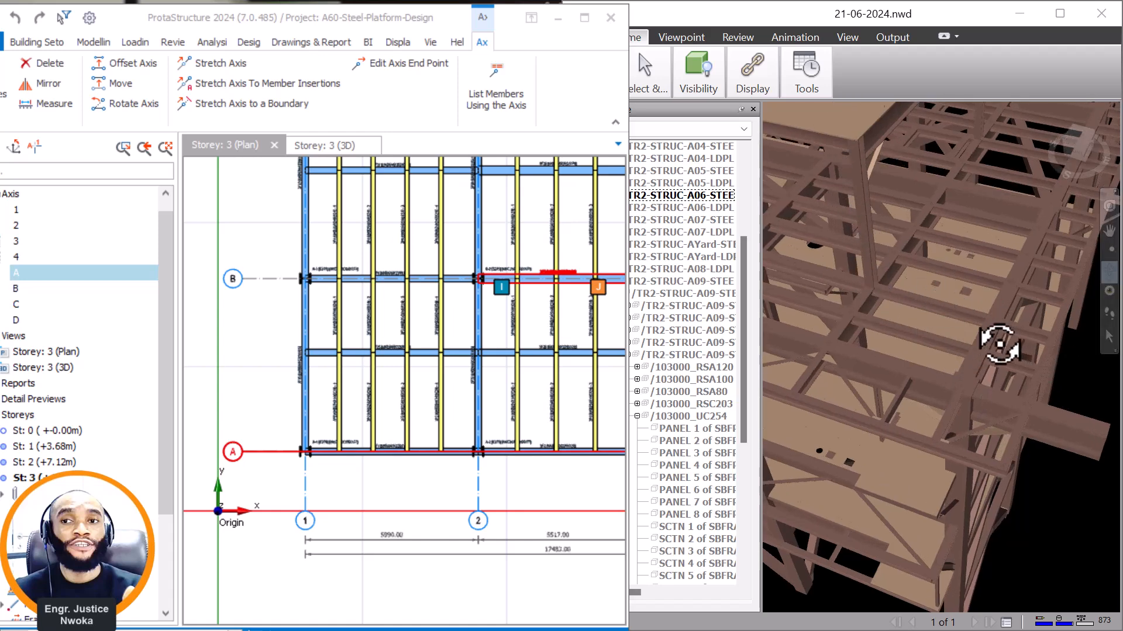
left_click_drag(992, 349, 955, 341)
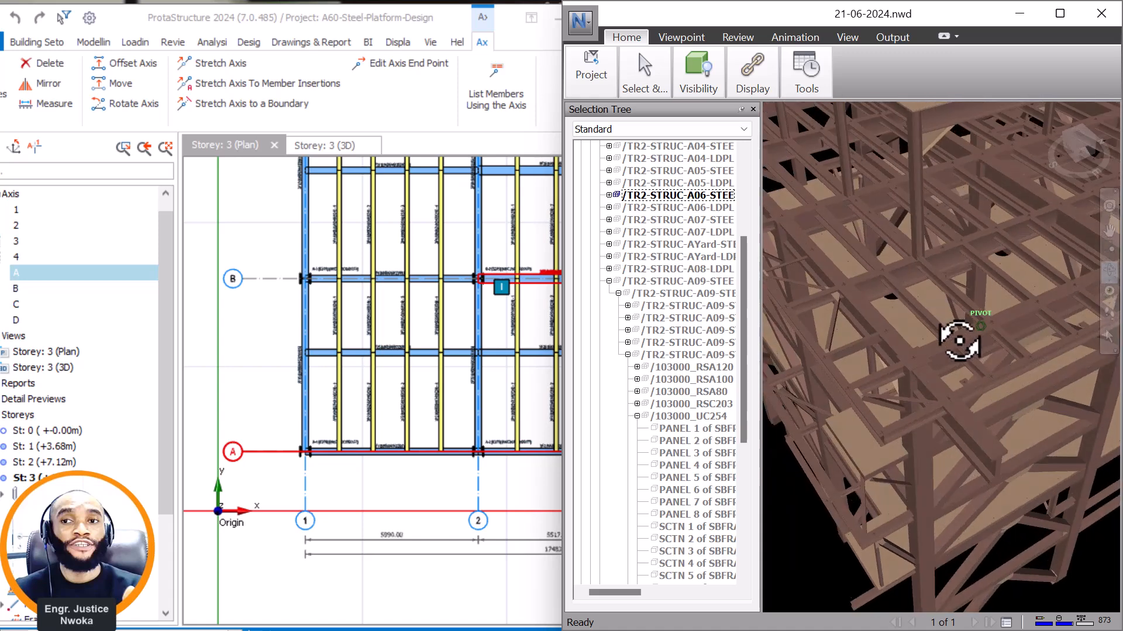
scroll(1024, 323, "up", 4)
scroll(1001, 339, "up", 1)
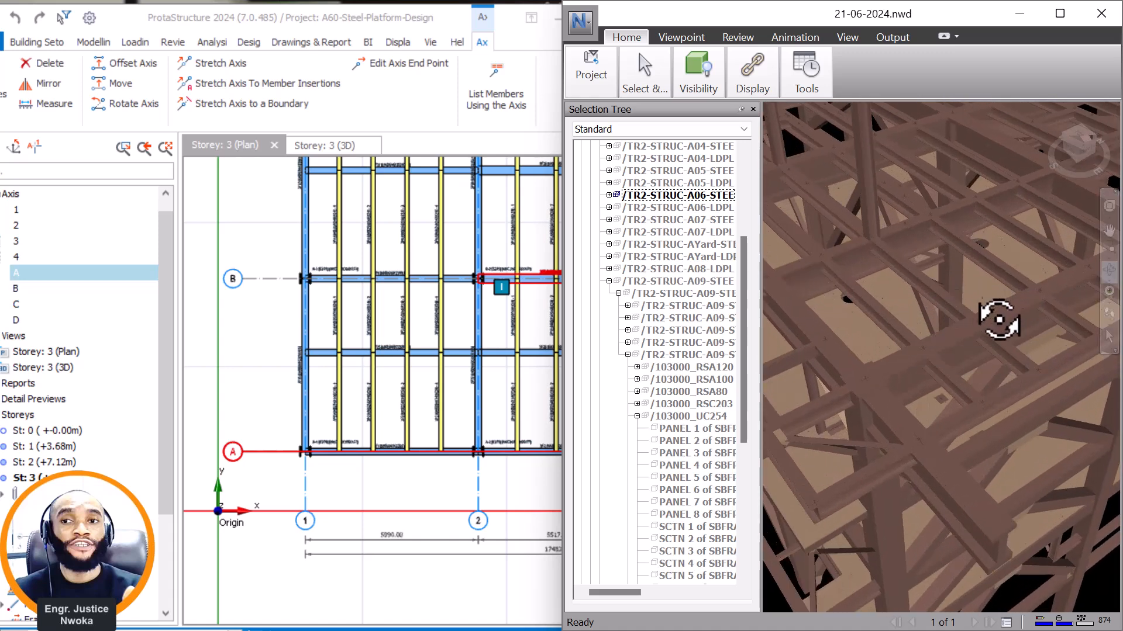
left_click_drag(965, 386, 841, 336)
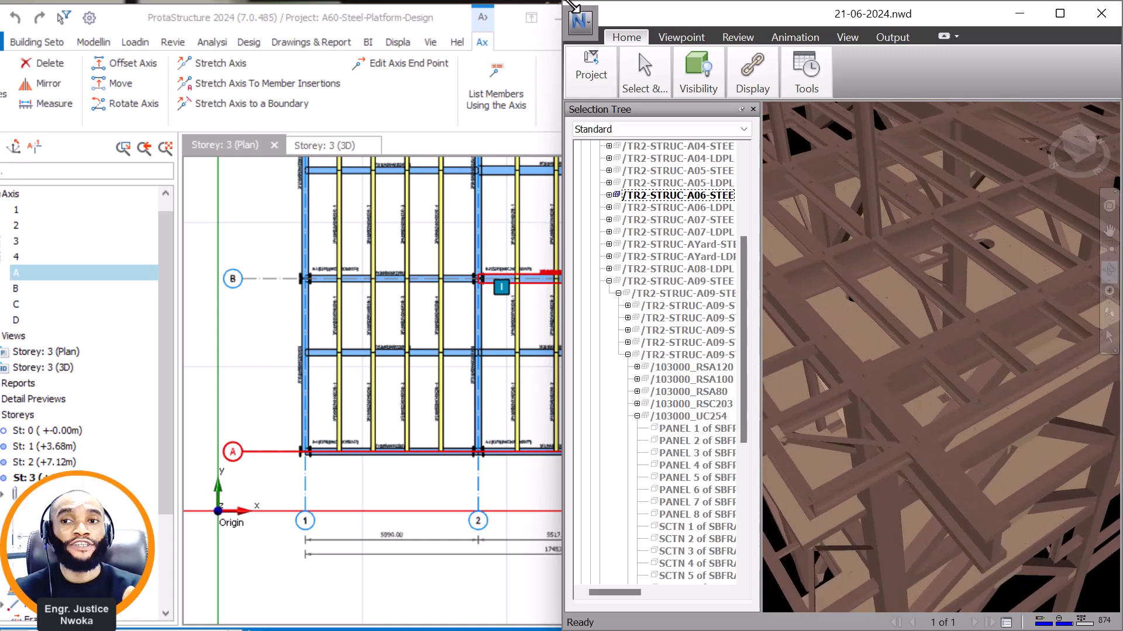
Measure the point-to-point distance across the floor beams near the raised roof's corner column in Navisworks and view the measurement from another angle.
left_click(466, 282)
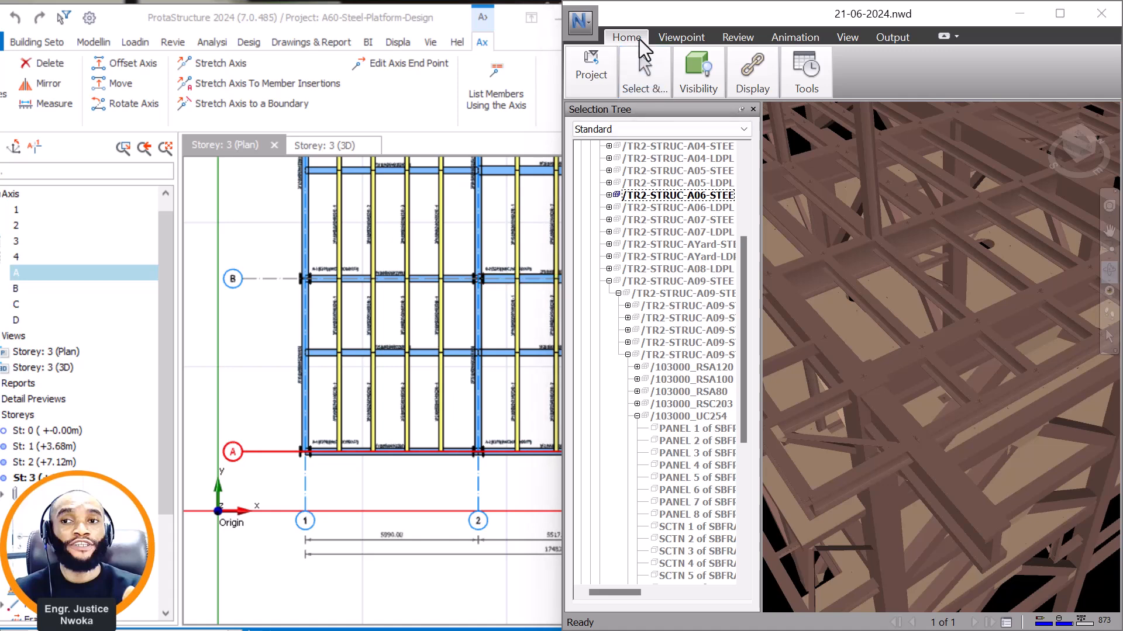
left_click_drag(644, 36, 727, 31)
left_click(738, 37)
left_click(592, 73)
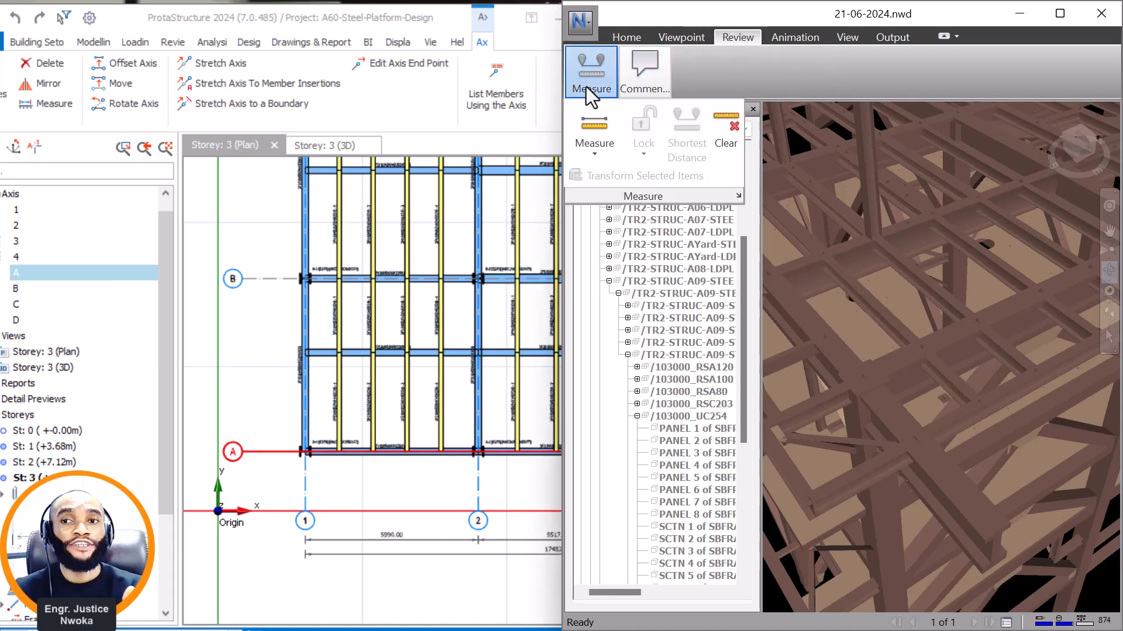
left_click(980, 479)
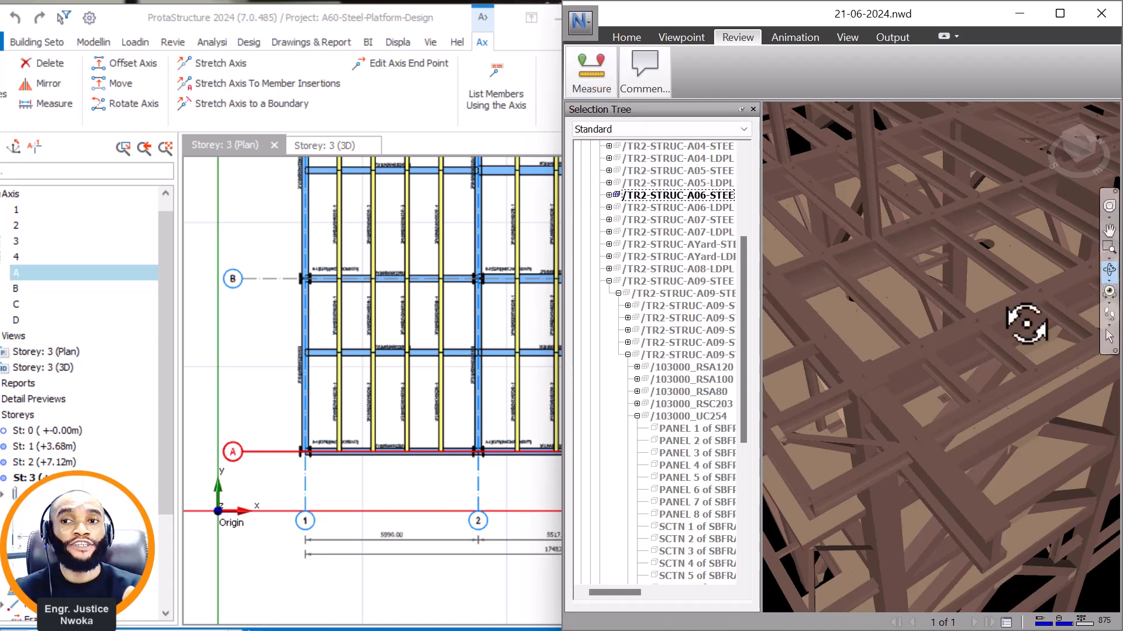
left_click_drag(965, 376, 952, 339)
left_click(589, 66)
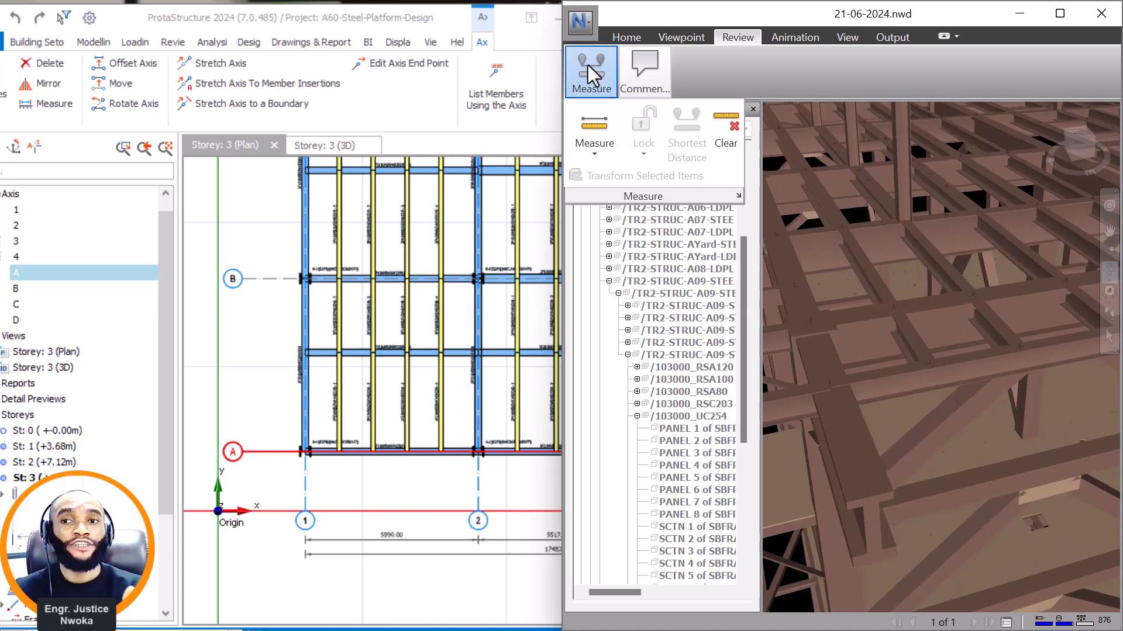
left_click(596, 132)
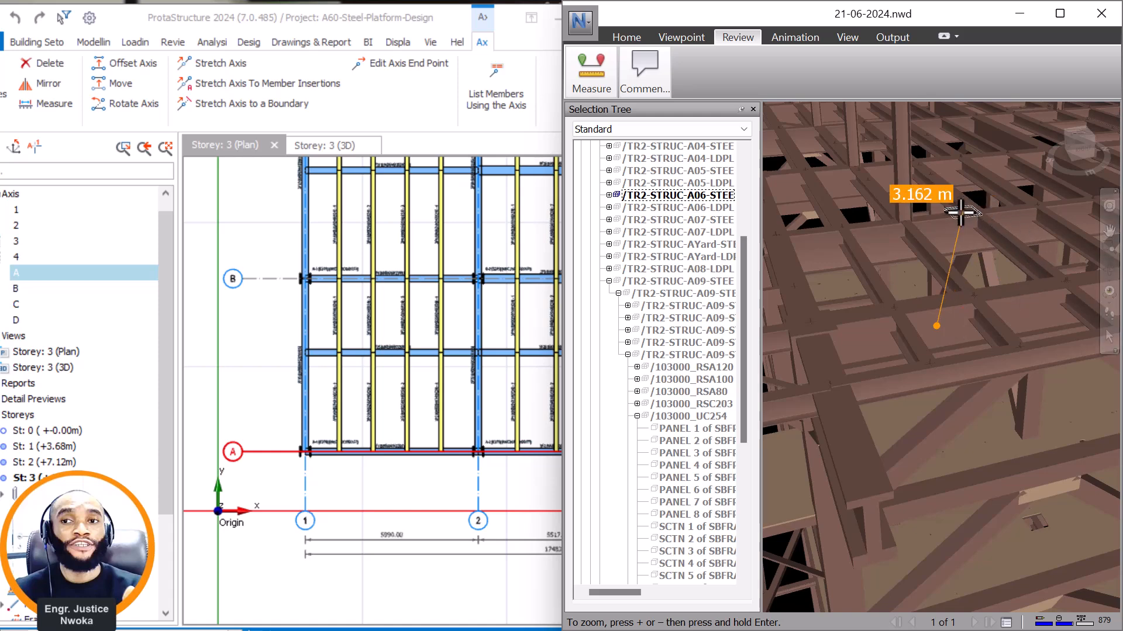
scroll(927, 224, "up", 3)
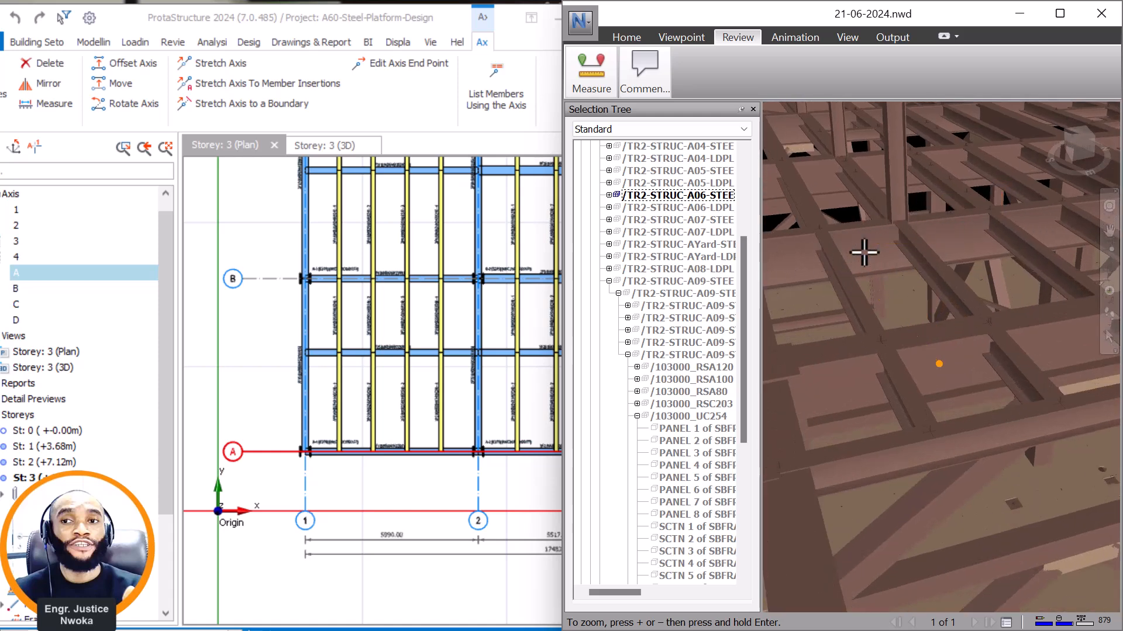
left_click(873, 252)
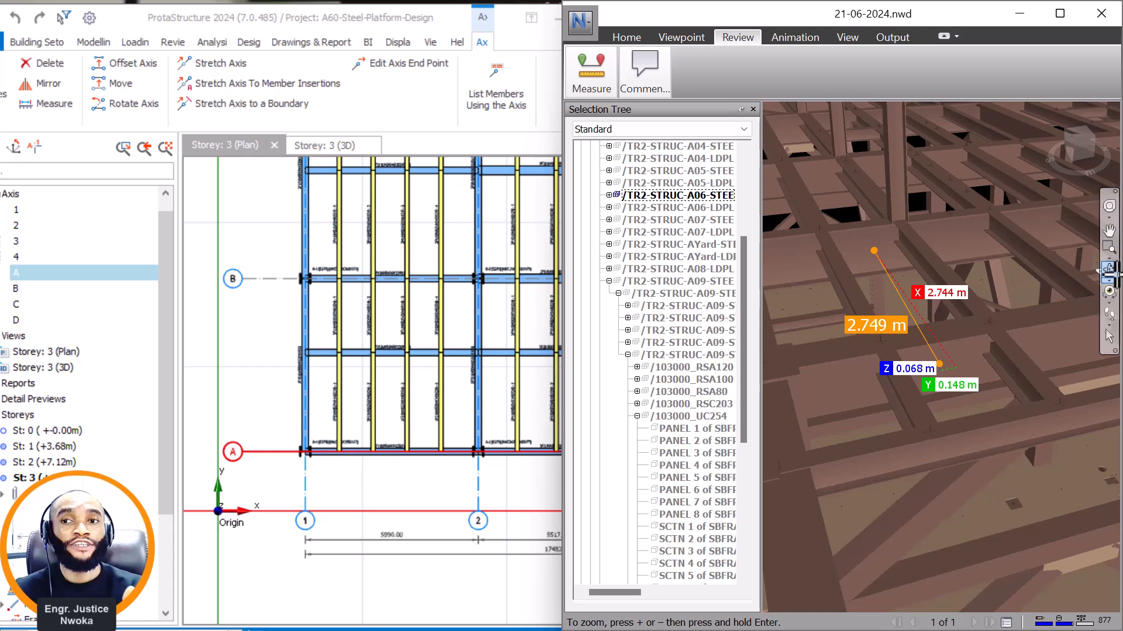
left_click(1110, 271)
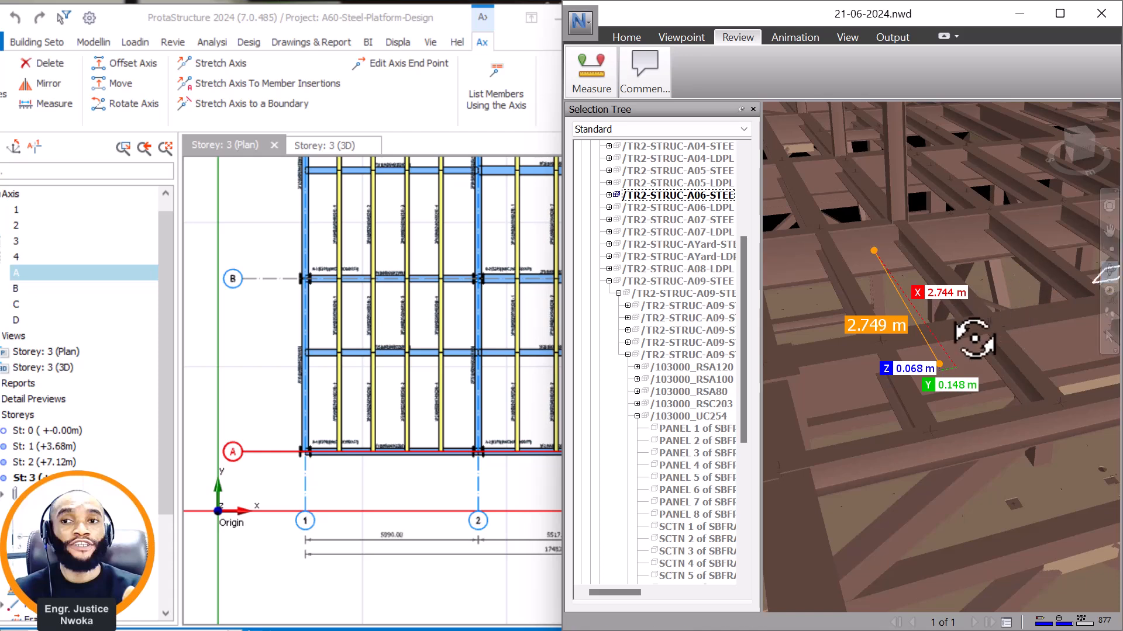
left_click_drag(945, 359, 968, 363)
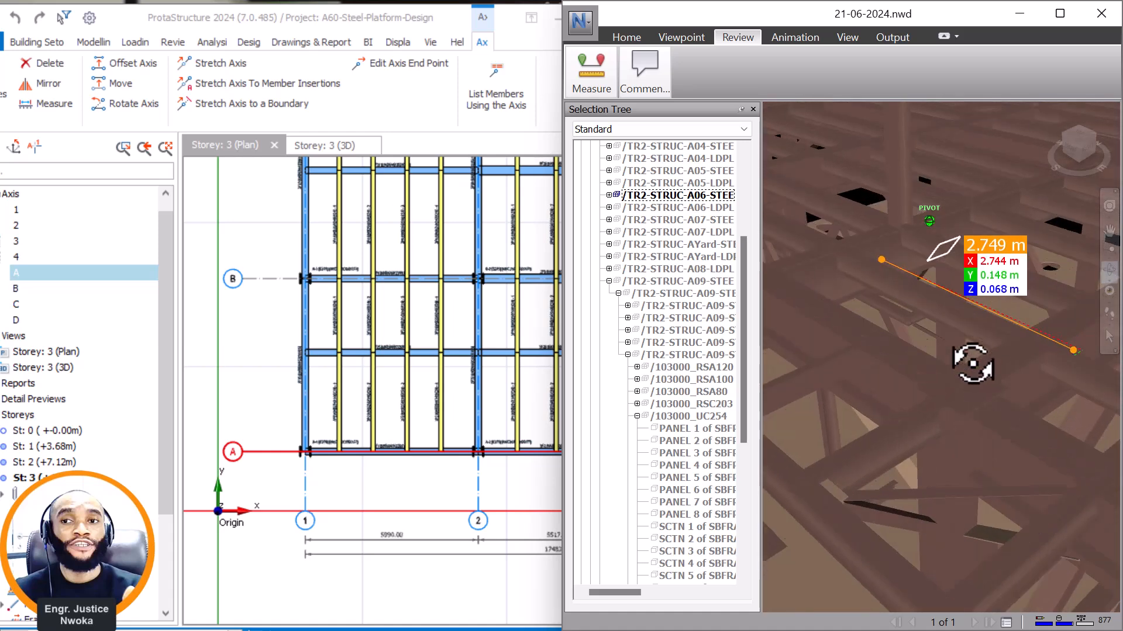
scroll(1034, 285, "up", 2)
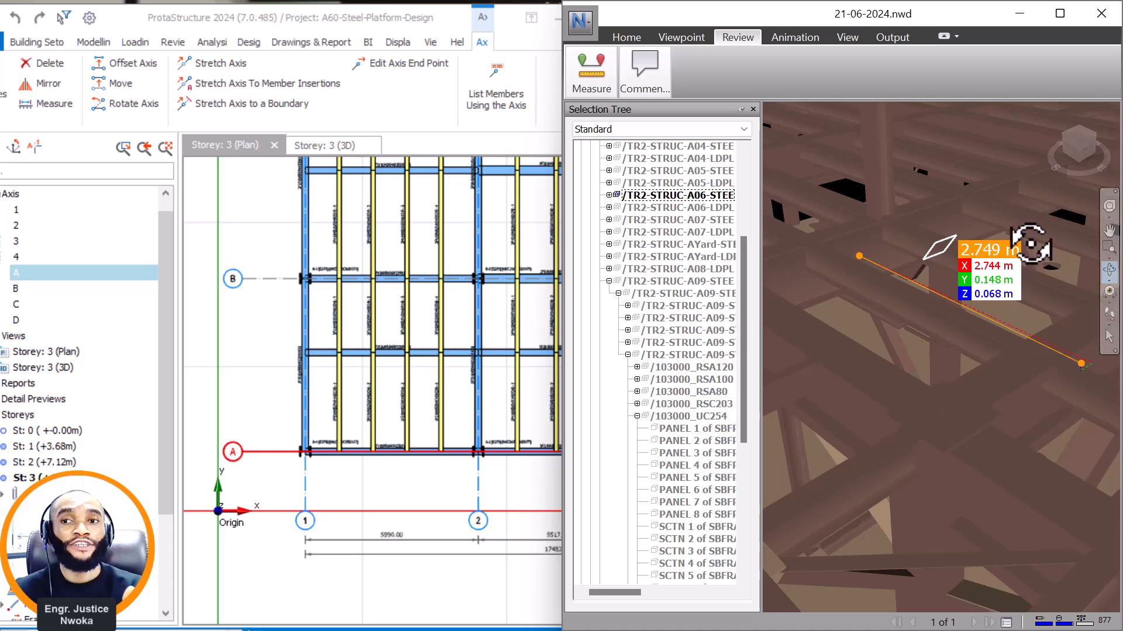
Offset axis A by 2745 mm towards axis B in the ProtaStructure storey 3 plan.
left_click(290, 348)
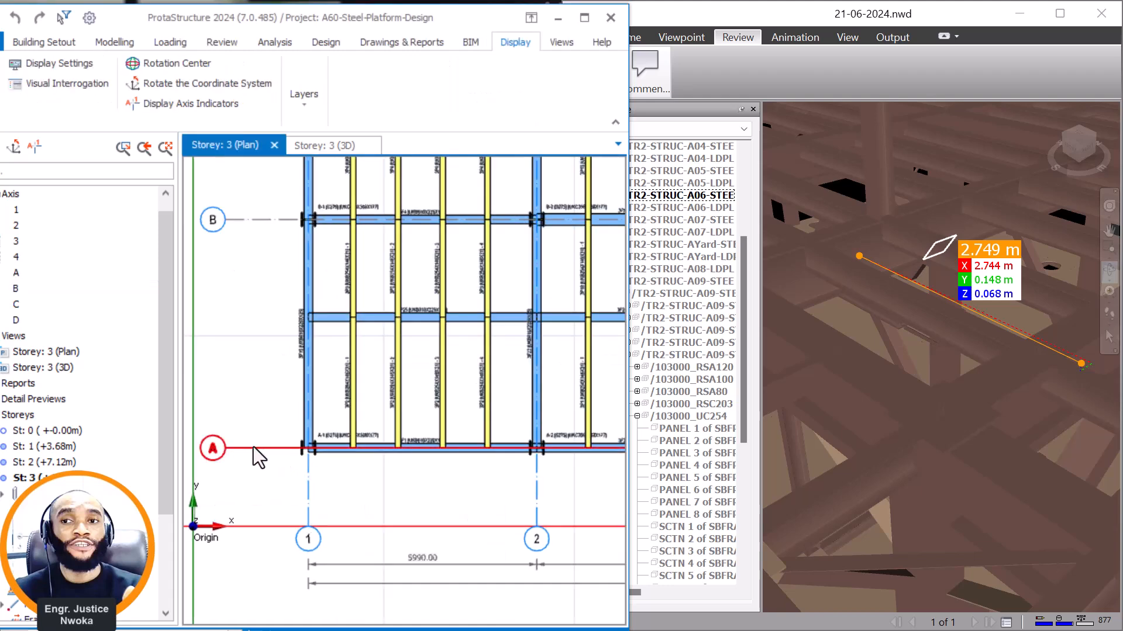
left_click(254, 447)
right_click(242, 404)
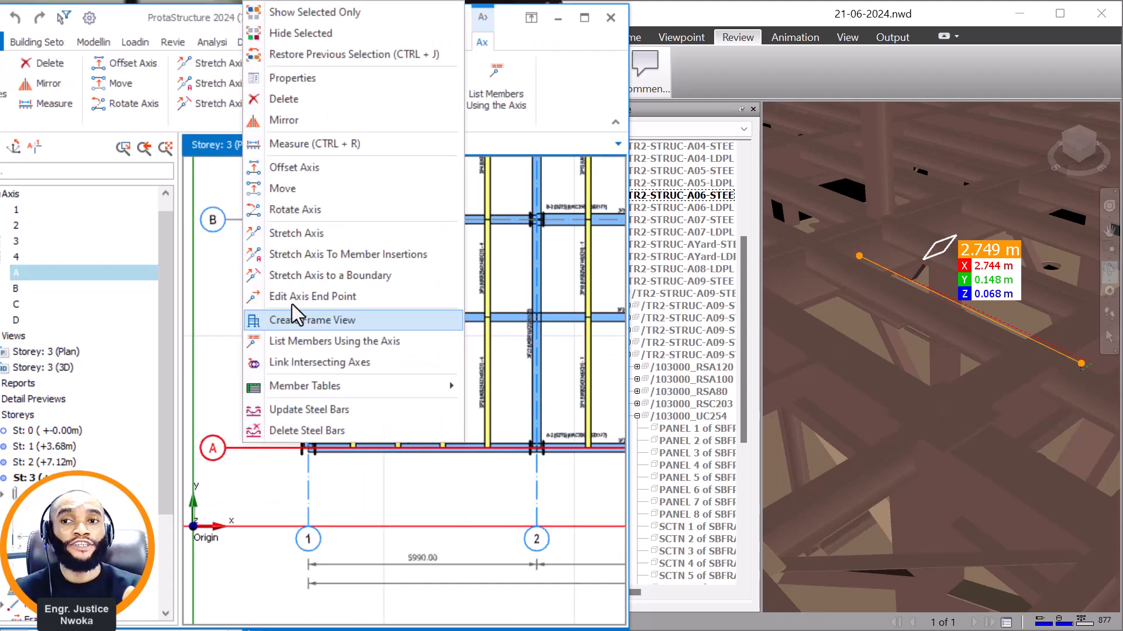
left_click(311, 167)
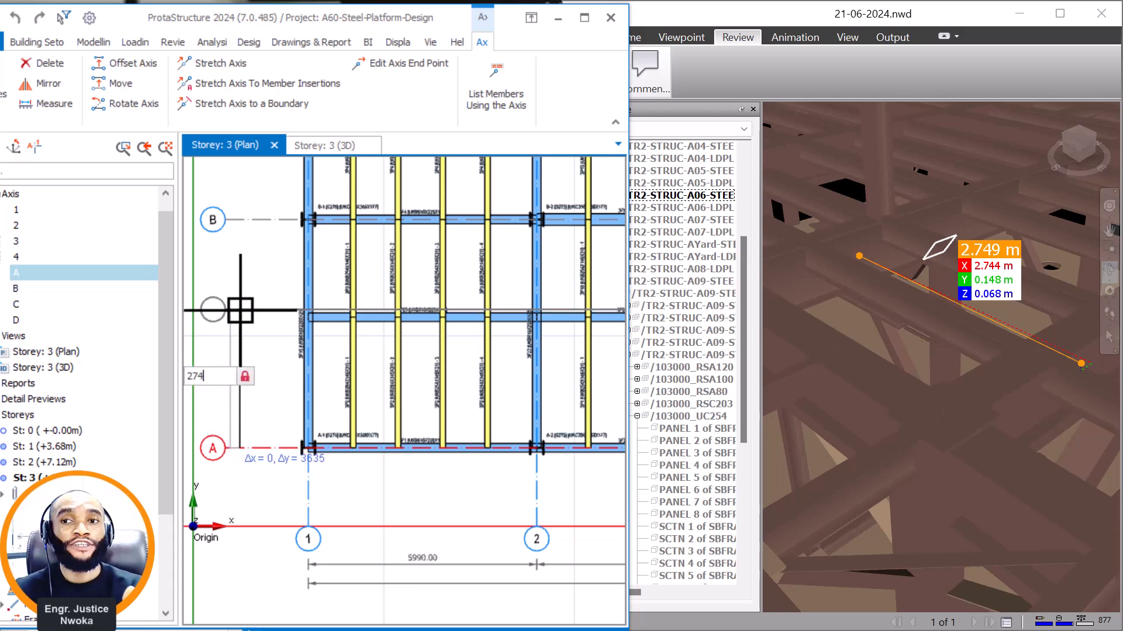
key("Return")
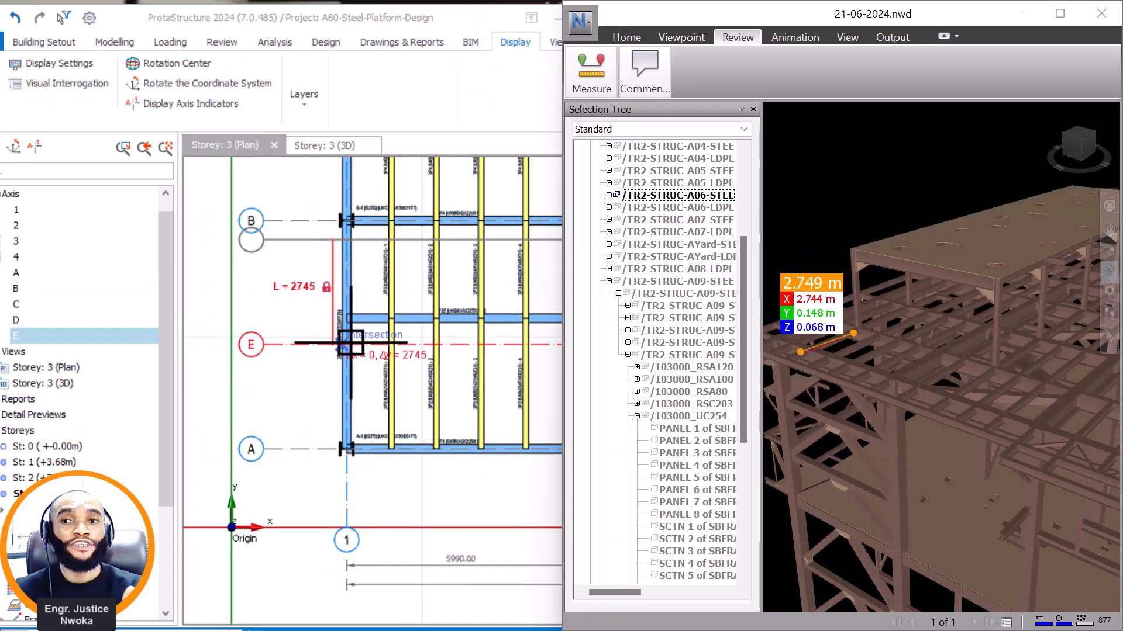
Compare the position of new axis E with the intermediate beam between axes A and B, and end the axis offset.
scroll(351, 345, "up", 3)
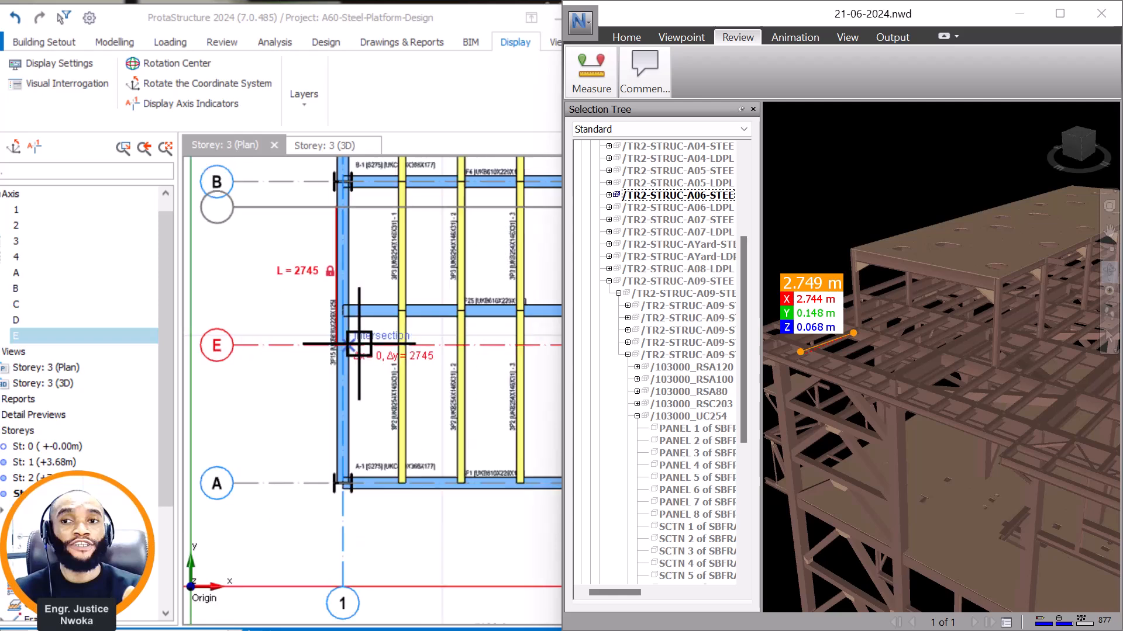
scroll(342, 357, "down", 3)
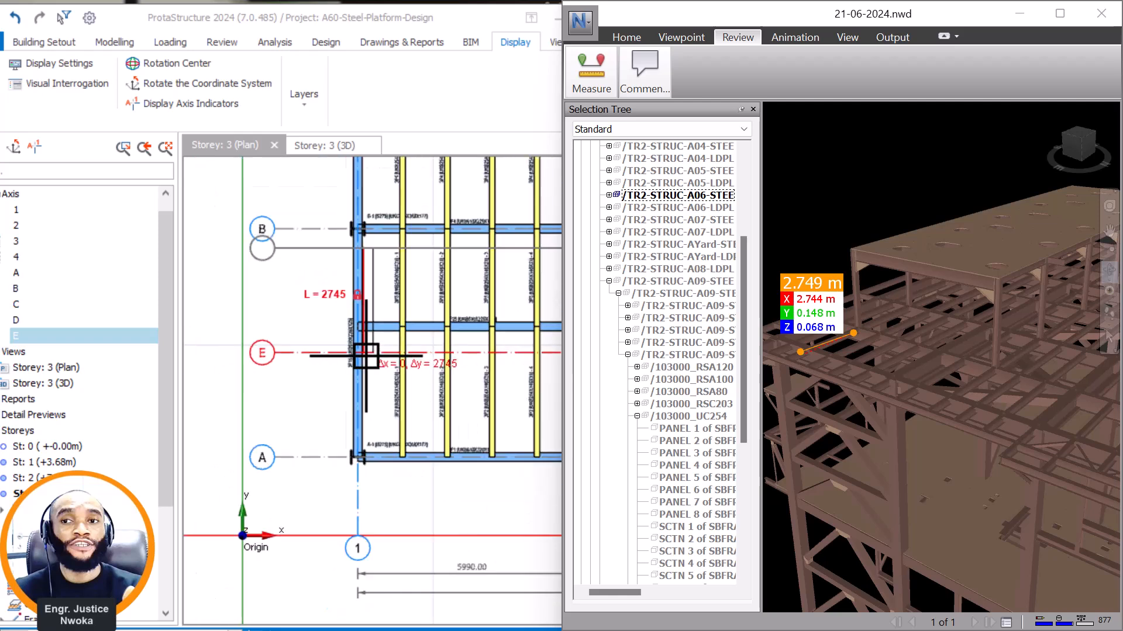
scroll(369, 348, "up", 1)
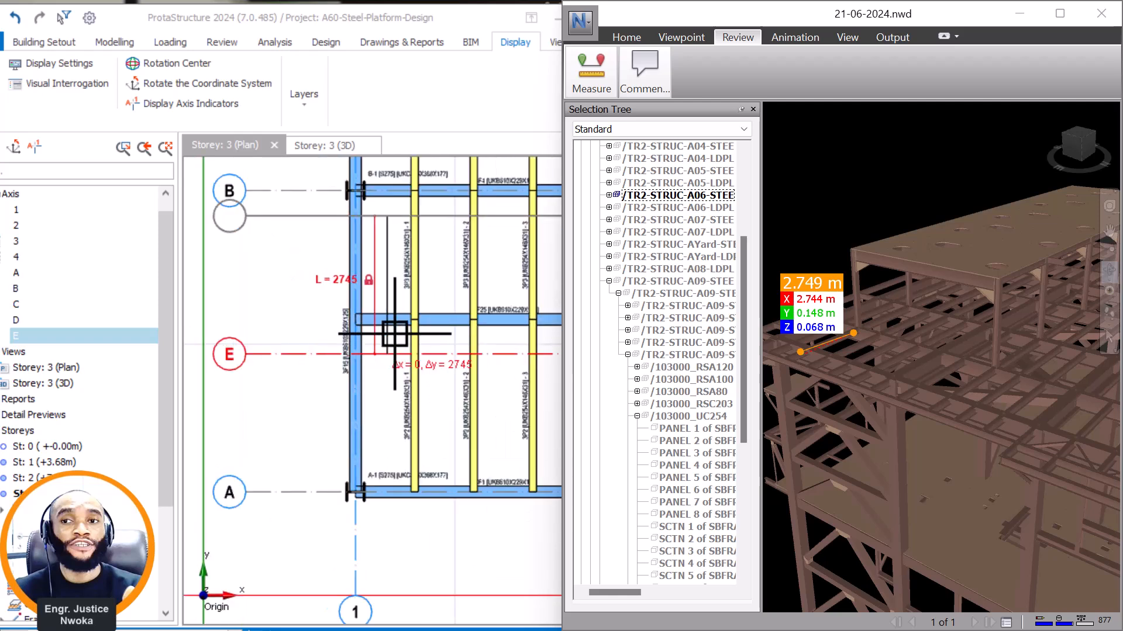
scroll(382, 323, "up", 2)
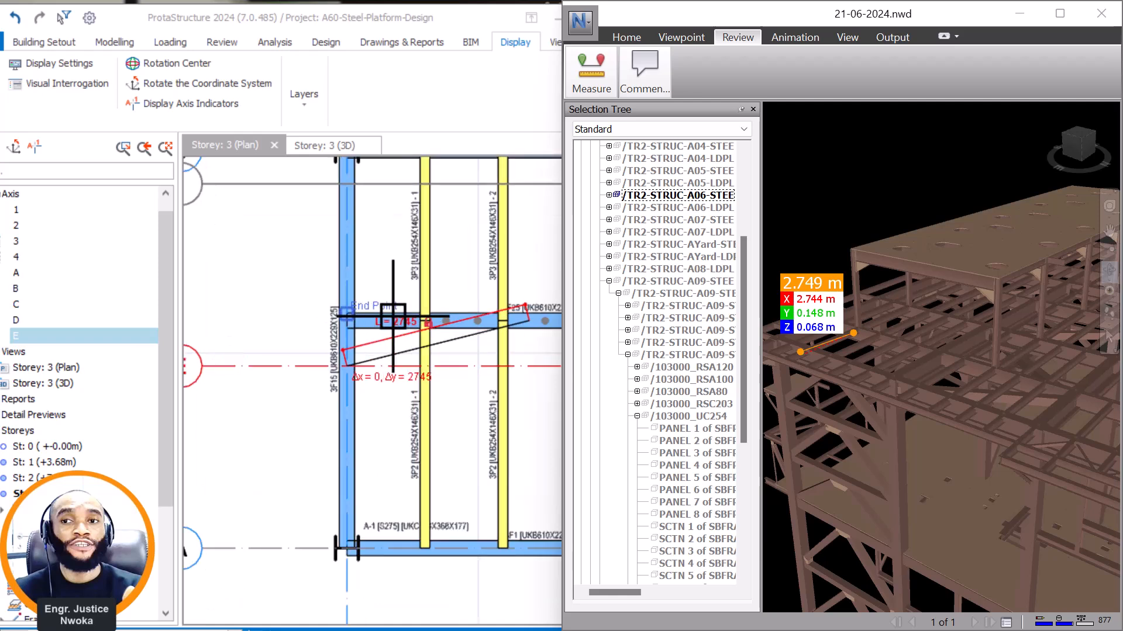
left_click(400, 311)
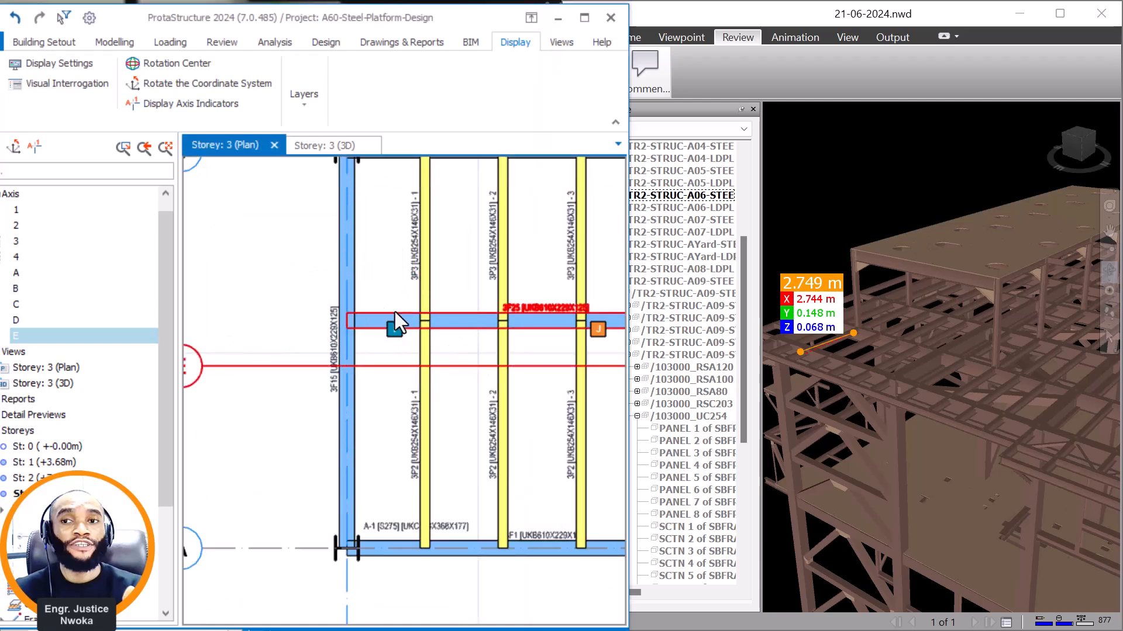
scroll(361, 328, "down", 3)
scroll(368, 324, "up", 2)
key("Escape")
key("Escape")
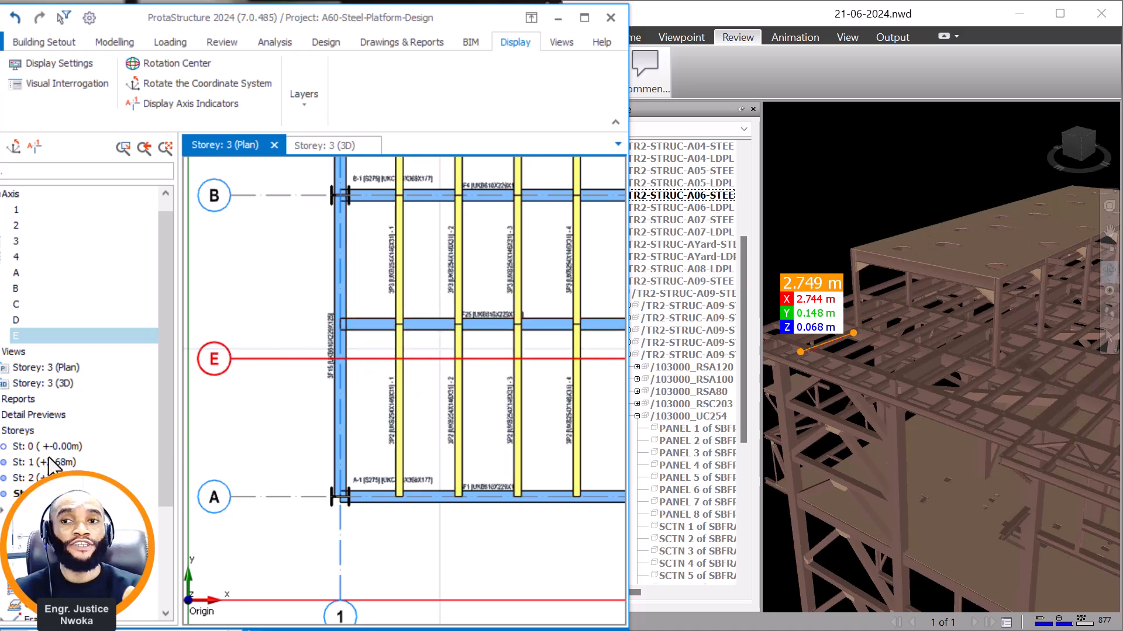
Hide the floor plate PANEL 1 of SBFRAMEWORK /107500_25MM_DPL in the Navisworks model.
scroll(917, 296, "down", 6)
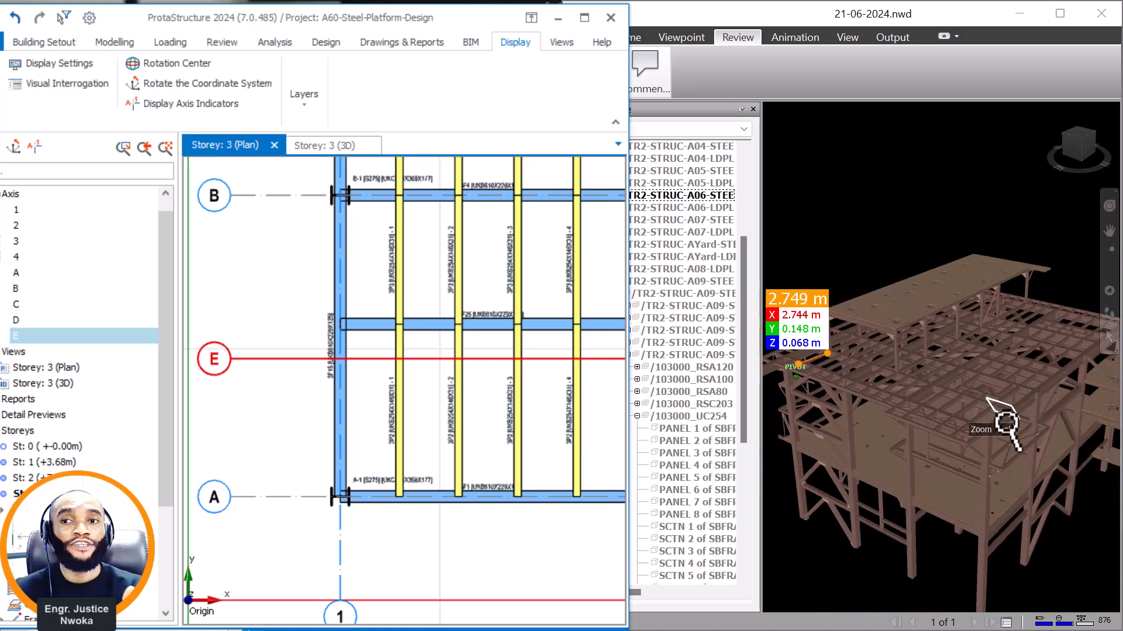
scroll(994, 403, "up", 2)
left_click(1109, 269)
left_click_drag(1047, 441, 923, 469)
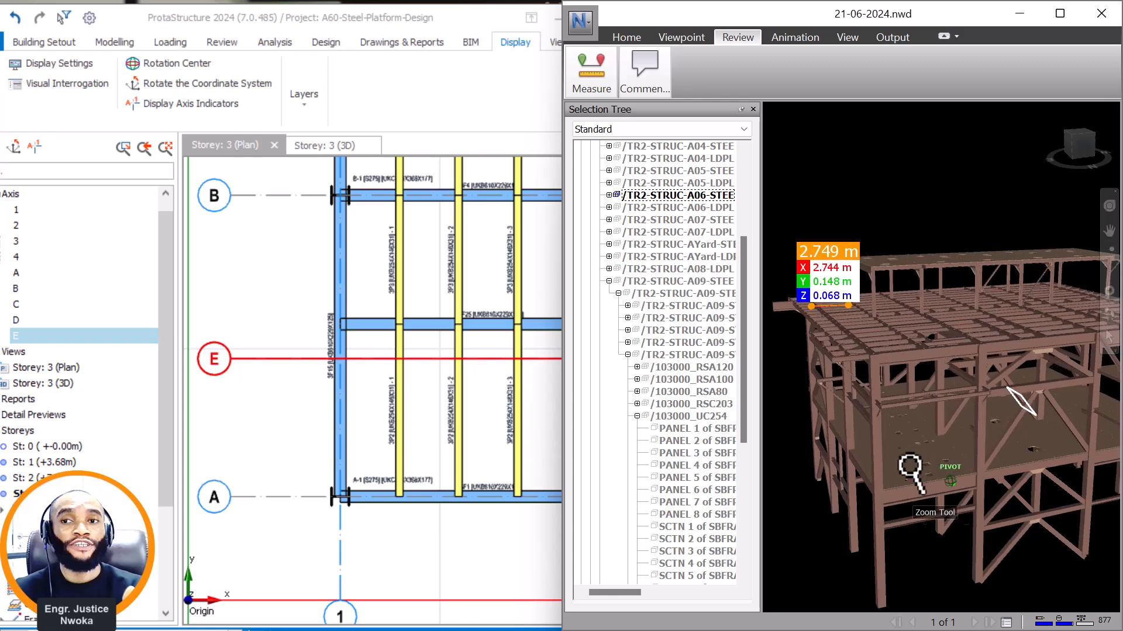
left_click(877, 447)
right_click(905, 453)
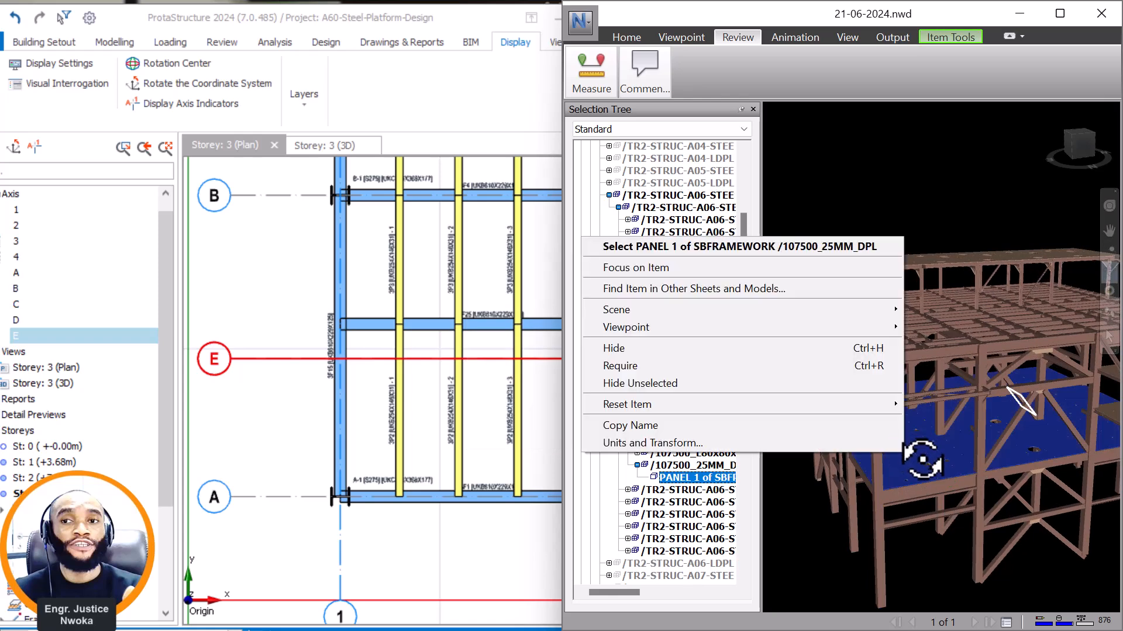
left_click(670, 350)
Inspect the framing beneath the hidden floor plate and clear the distance measurement in Navisworks.
scroll(931, 471, "up", 2)
middle_click_drag(926, 471, 927, 396, "shift")
scroll(915, 460, "up", 1)
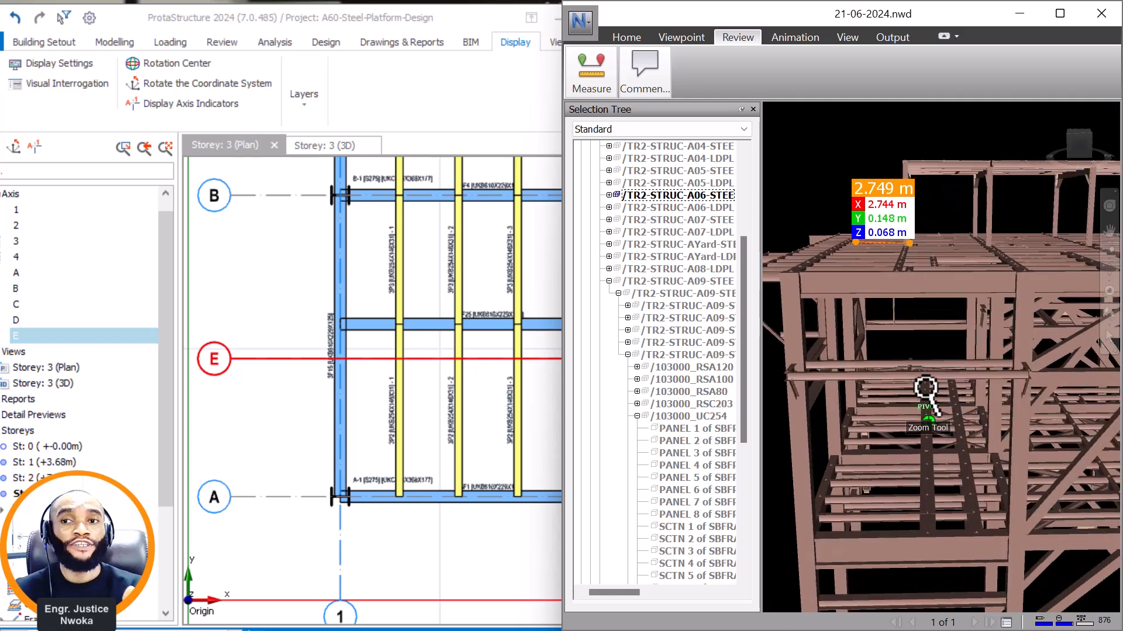
mouse_move(922, 351)
middle_mouse_down()
mouse_move(945, 398)
mouse_move(920, 237)
middle_mouse_up()
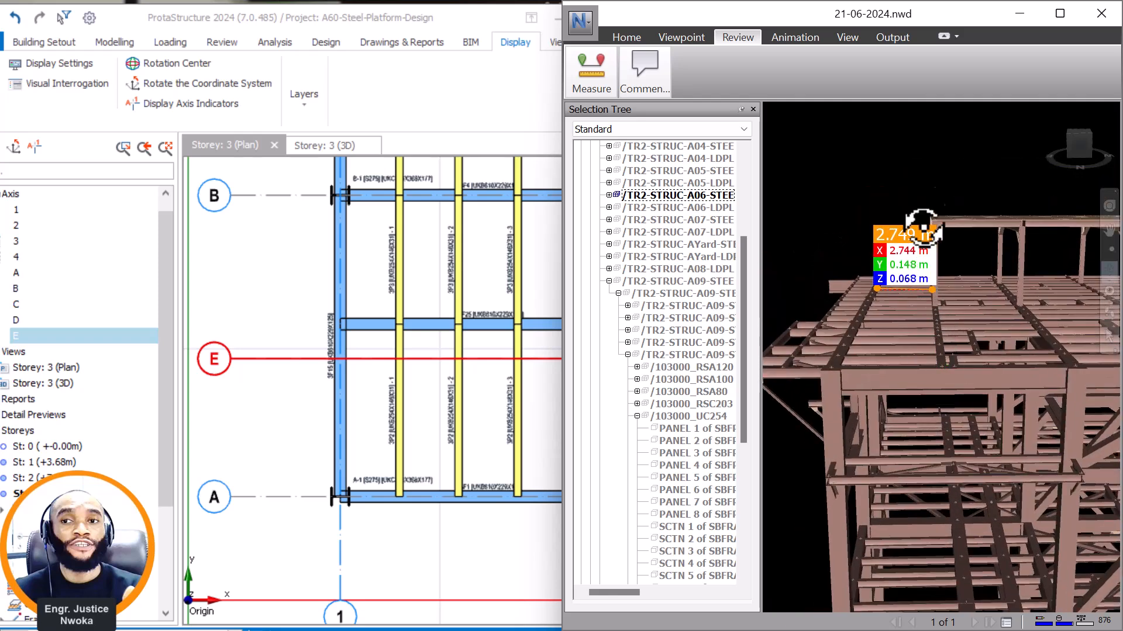
left_click(589, 65)
left_click(644, 70)
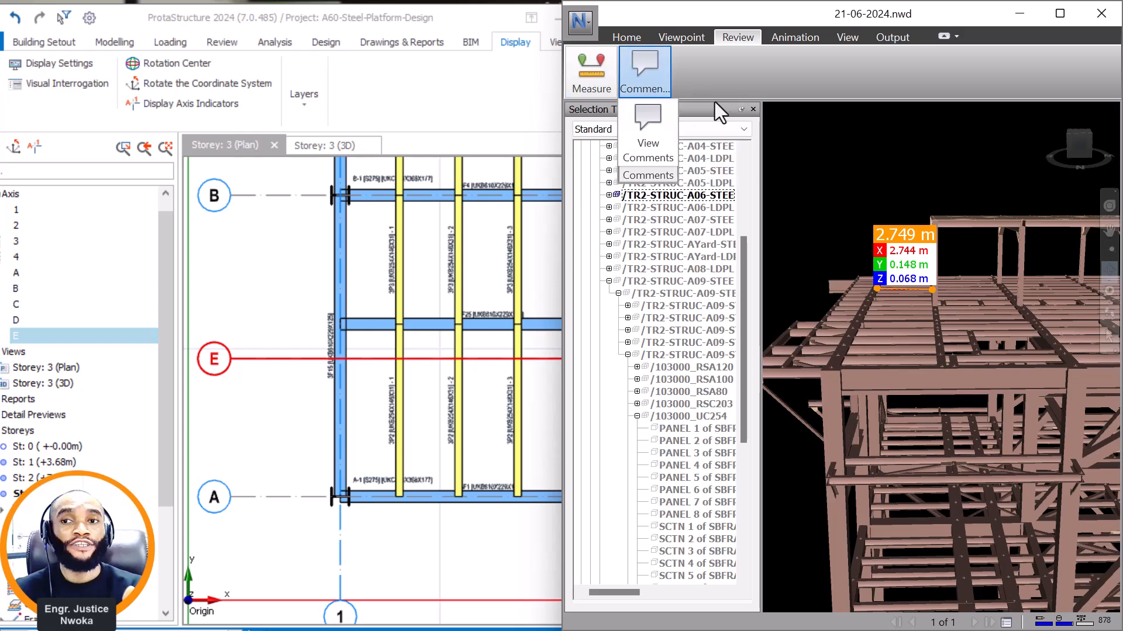
left_click(599, 75)
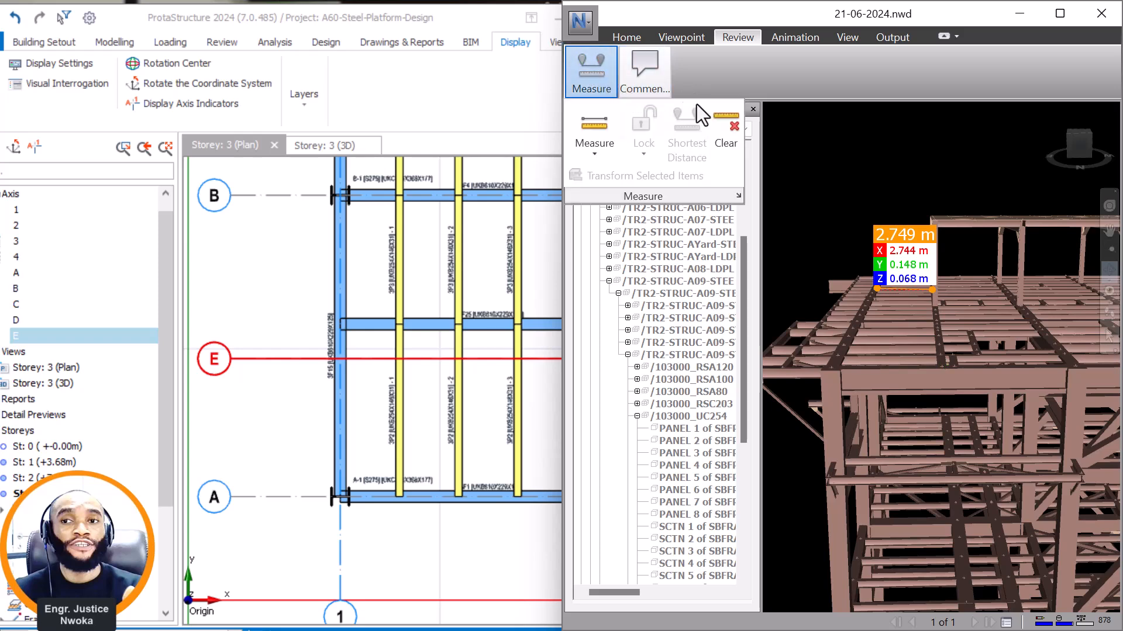
left_click(725, 128)
Compare the raised roof's column positions in Navisworks with the beams between axes A and B in the ProtaStructure storey 3 plan.
middle_click_drag(953, 344, 969, 514, "shift")
right_click(943, 357)
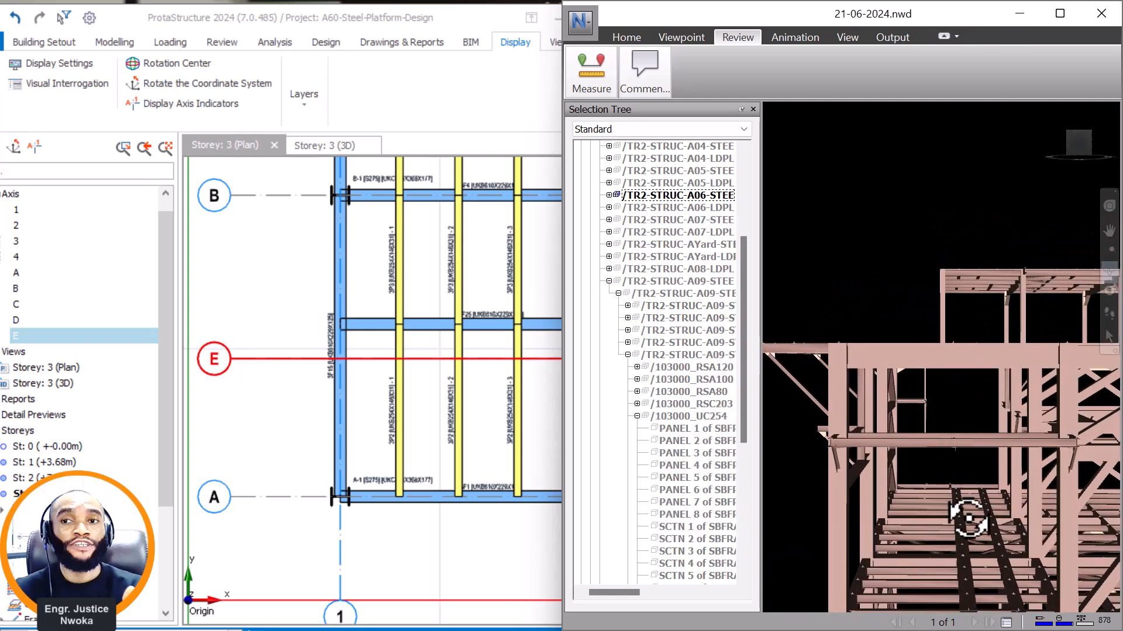
mouse_move(972, 394)
middle_mouse_down("shift")
mouse_move(913, 303)
mouse_move(952, 368)
mouse_move(1005, 385)
mouse_move(905, 346)
mouse_move(973, 353)
mouse_move(890, 289)
middle_mouse_up("shift")
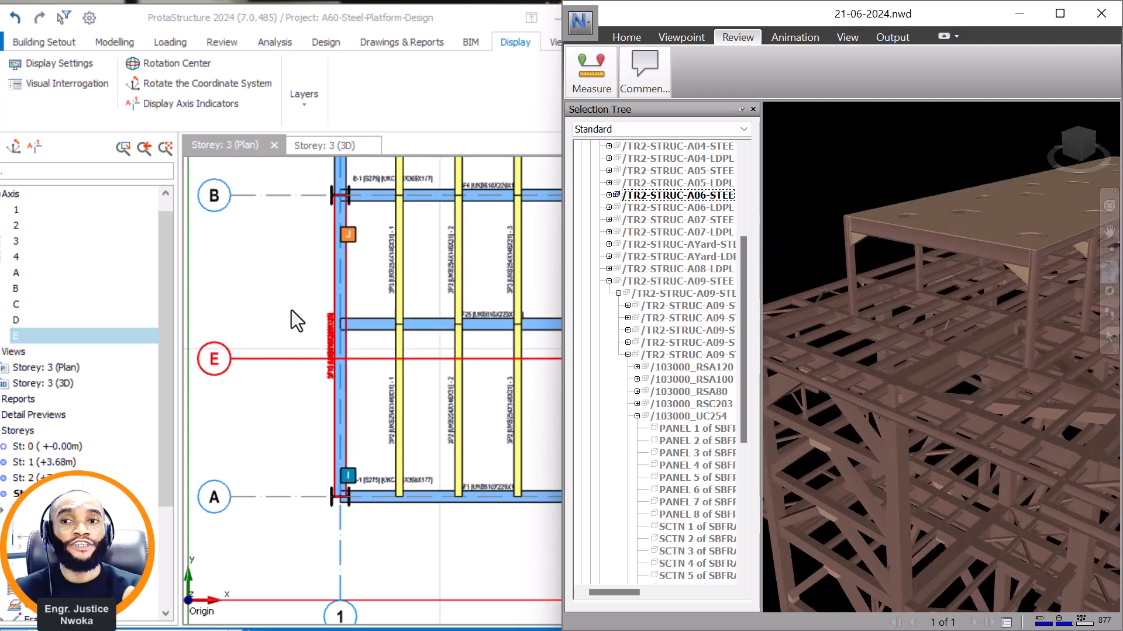
left_click(376, 352)
middle_click_drag(378, 349, 351, 354)
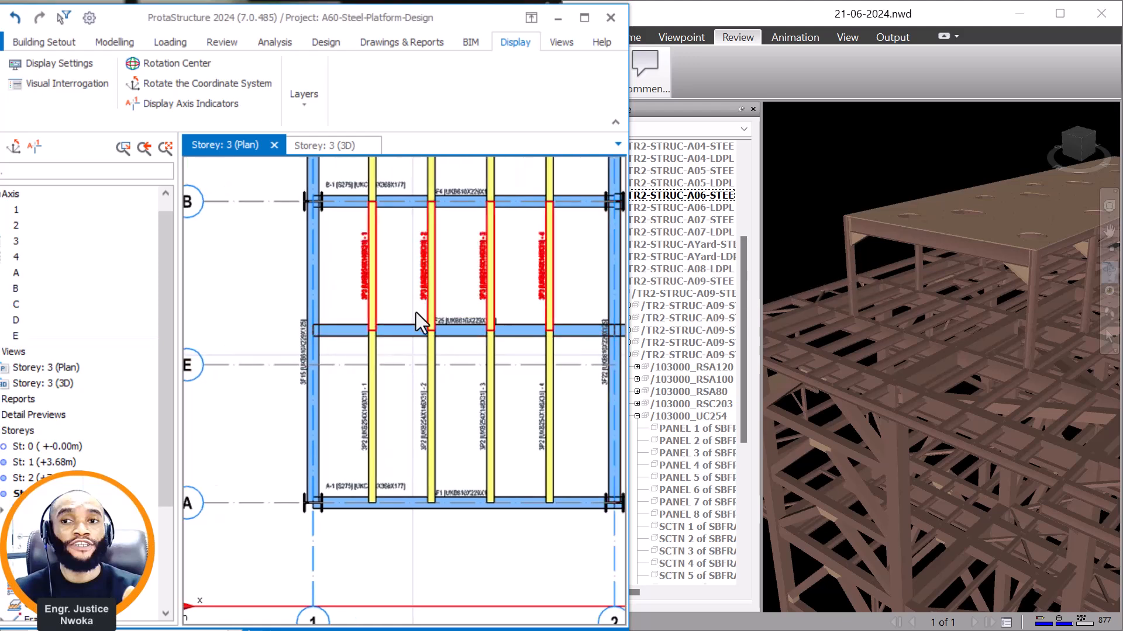
Find the section group of the beam carrying the raised roof's column in the A06 steel model in Navisworks.
middle_click_drag(839, 357, 952, 324)
scroll(948, 323, "up", 4)
scroll(947, 323, "up", 1)
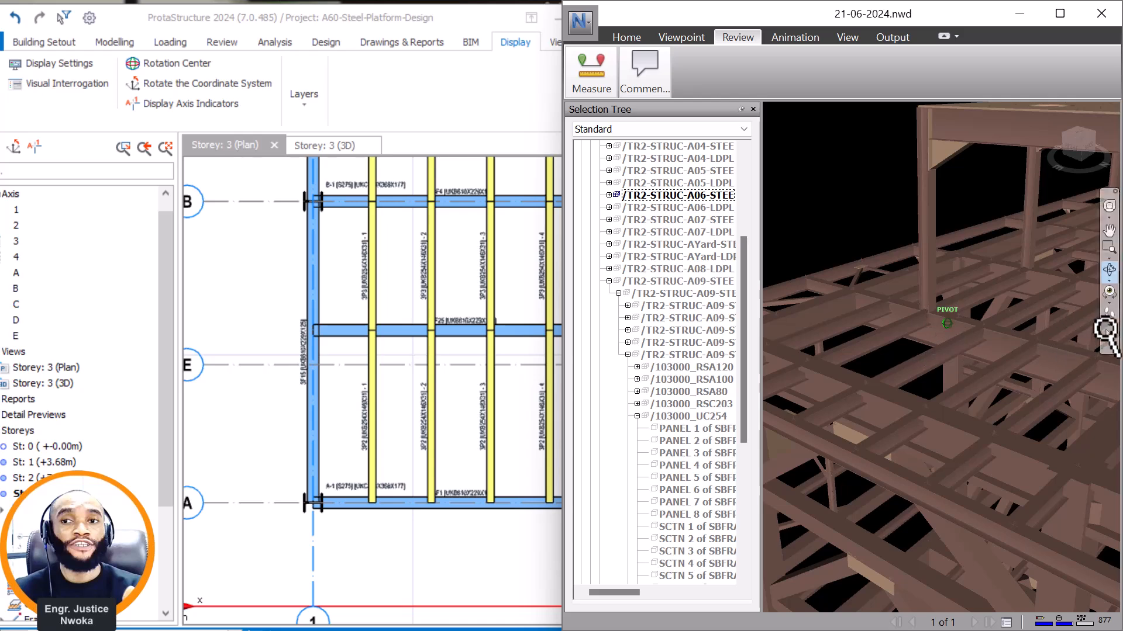
left_click(945, 324)
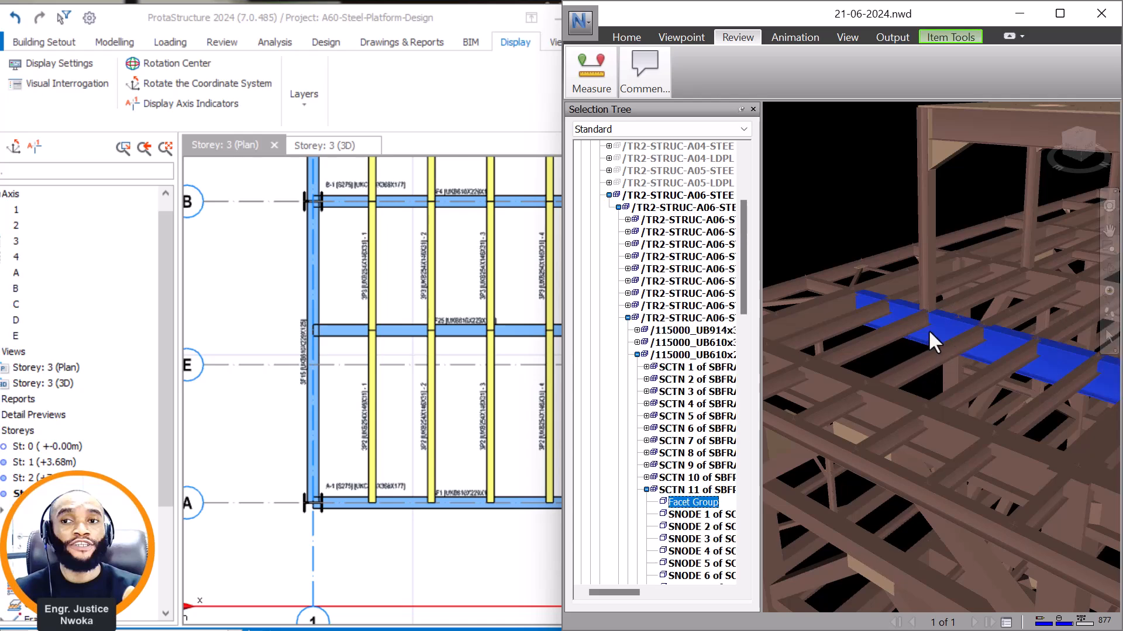
right_click(928, 329)
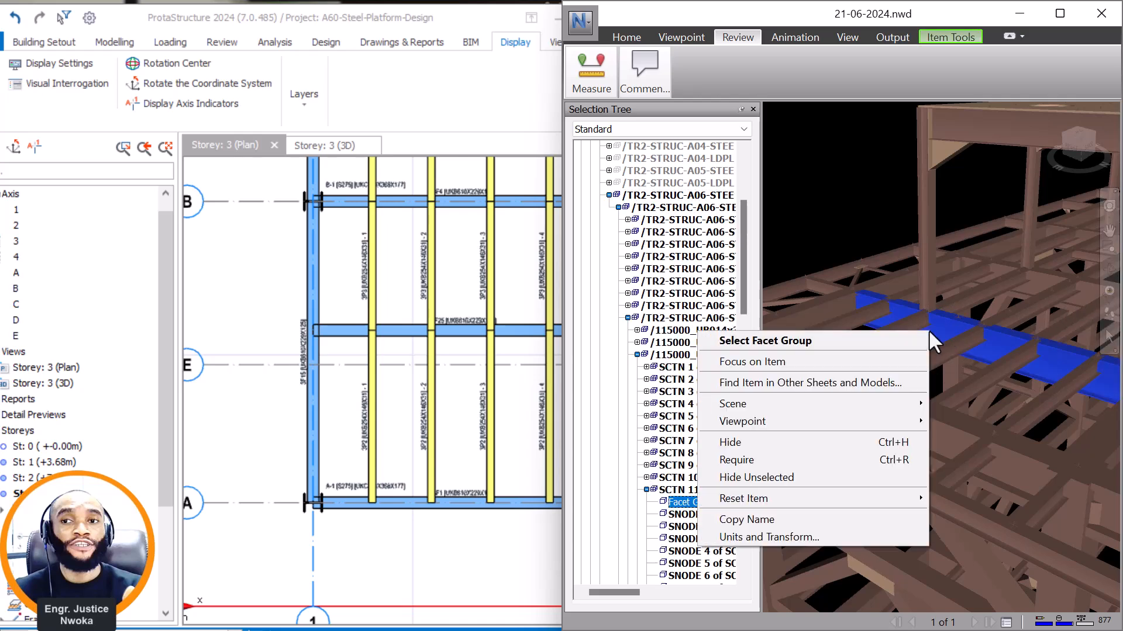
left_click(675, 503)
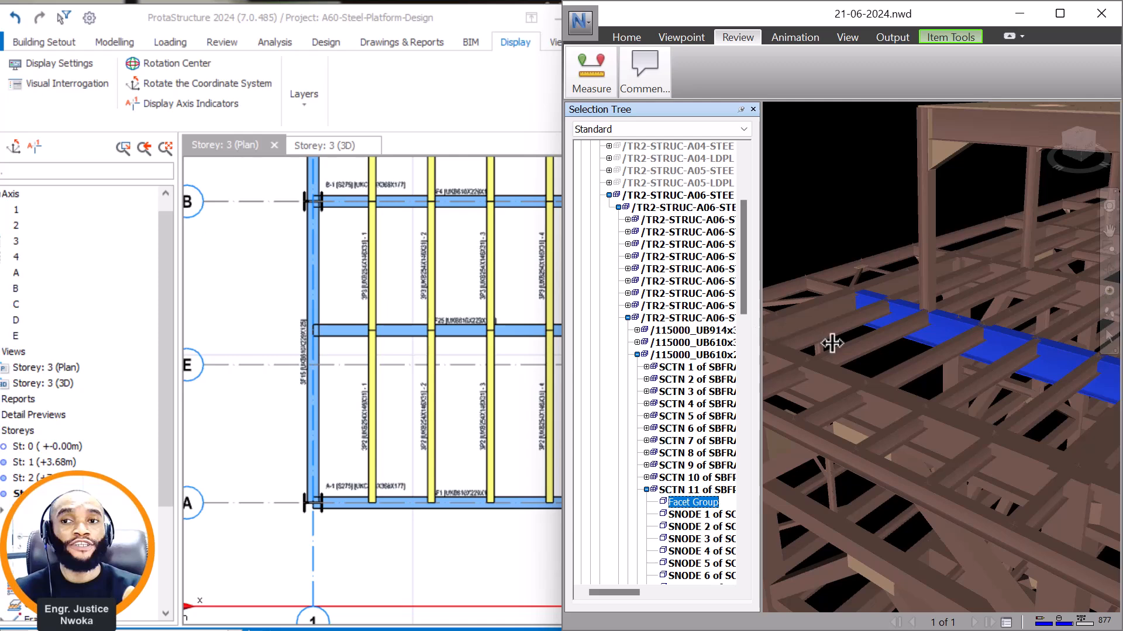
left_click_drag(831, 344, 830, 344)
left_click(760, 356)
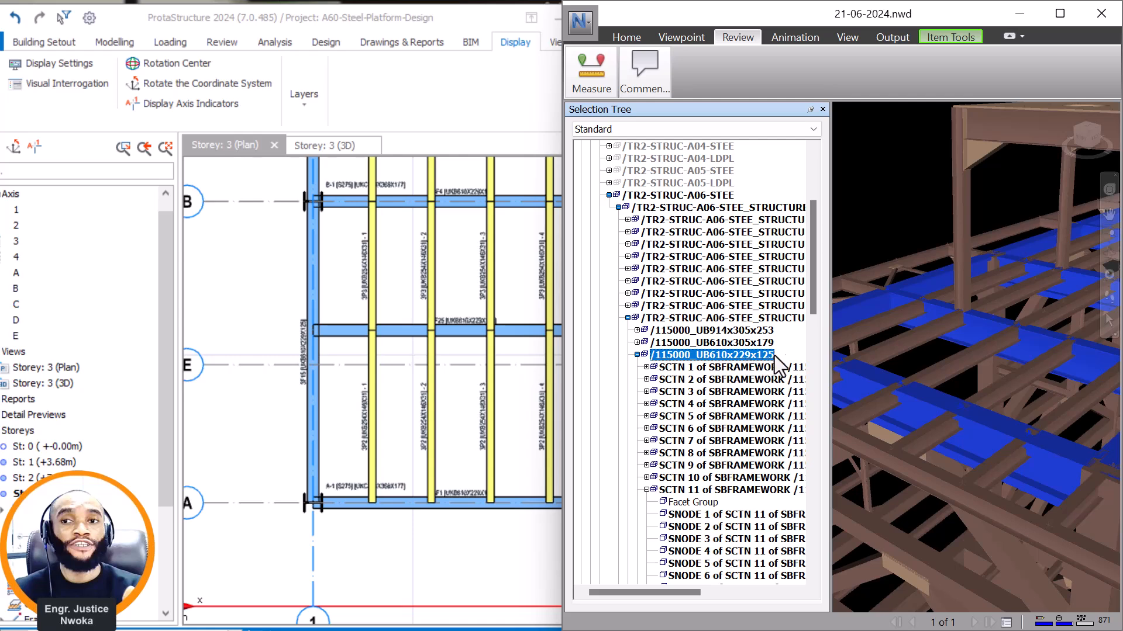
Switch to ProtaStructure and check the section of the intermediate beam spanning axes 1 to 2 between axes A and B against Navisworks.
scroll(472, 325, "up", 3)
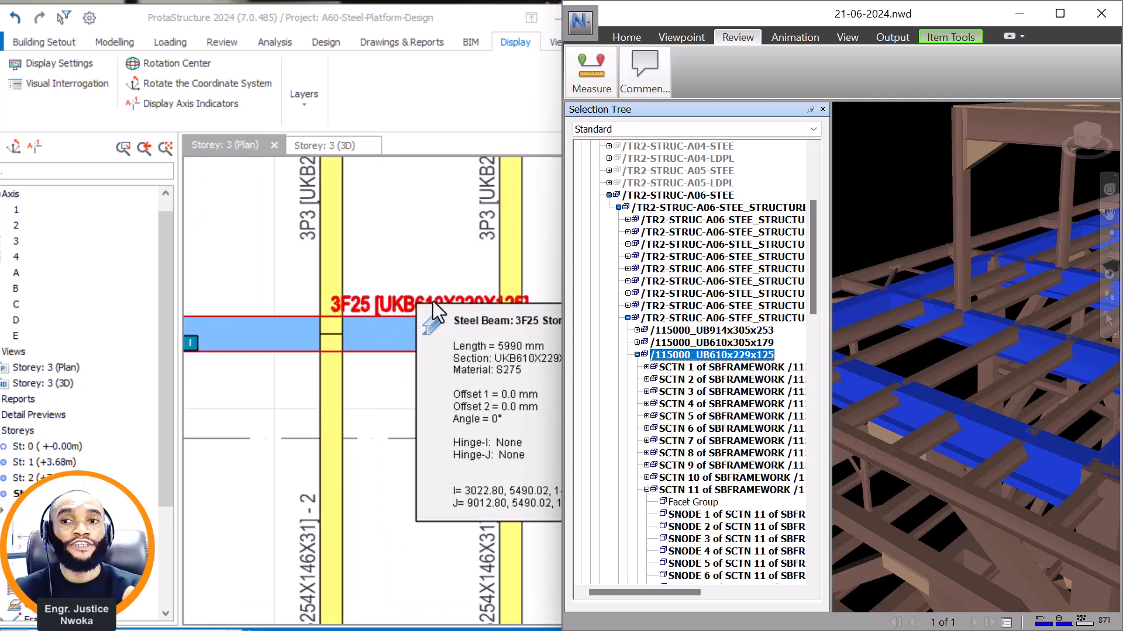
scroll(433, 300, "down", 4)
left_click(317, 304)
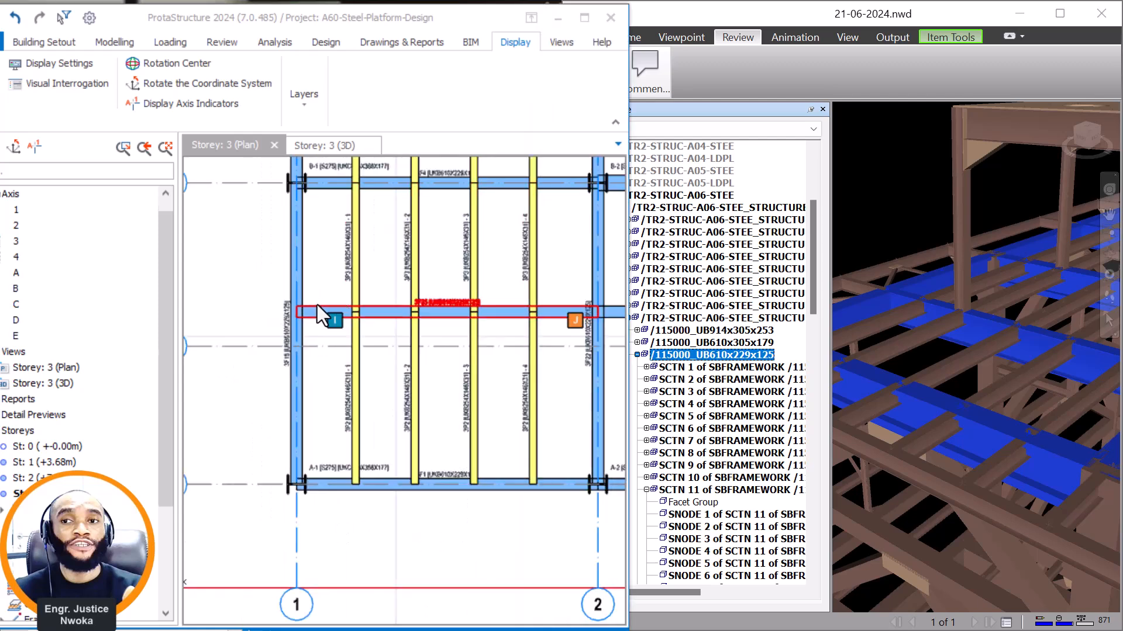
scroll(328, 307, "down", 2)
scroll(335, 309, "up", 2)
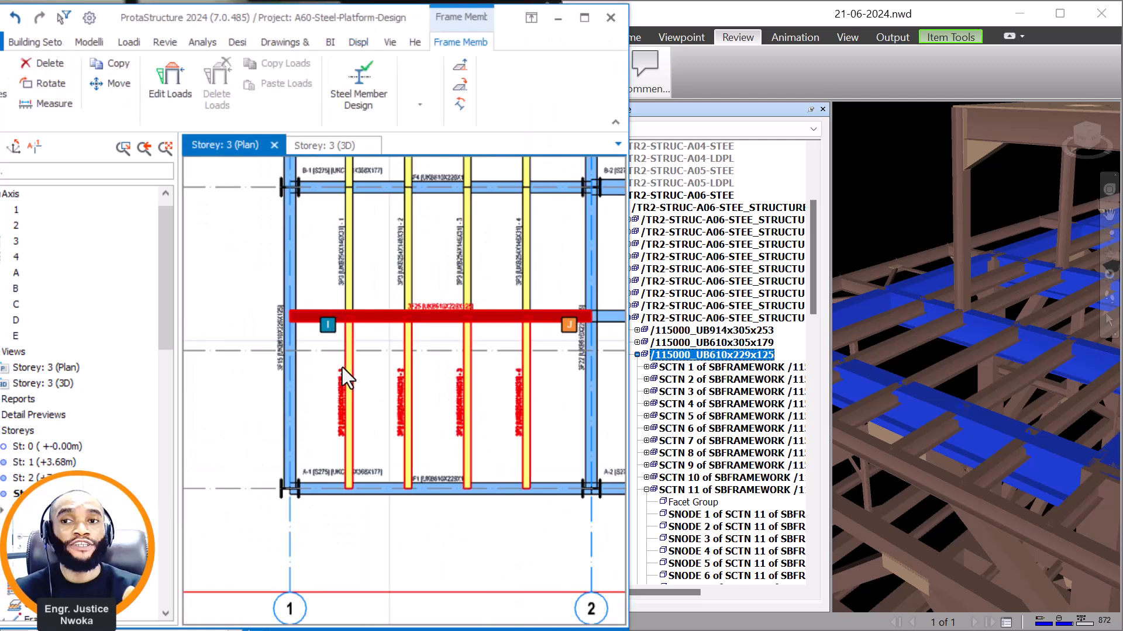
key("Escape")
left_click(355, 377)
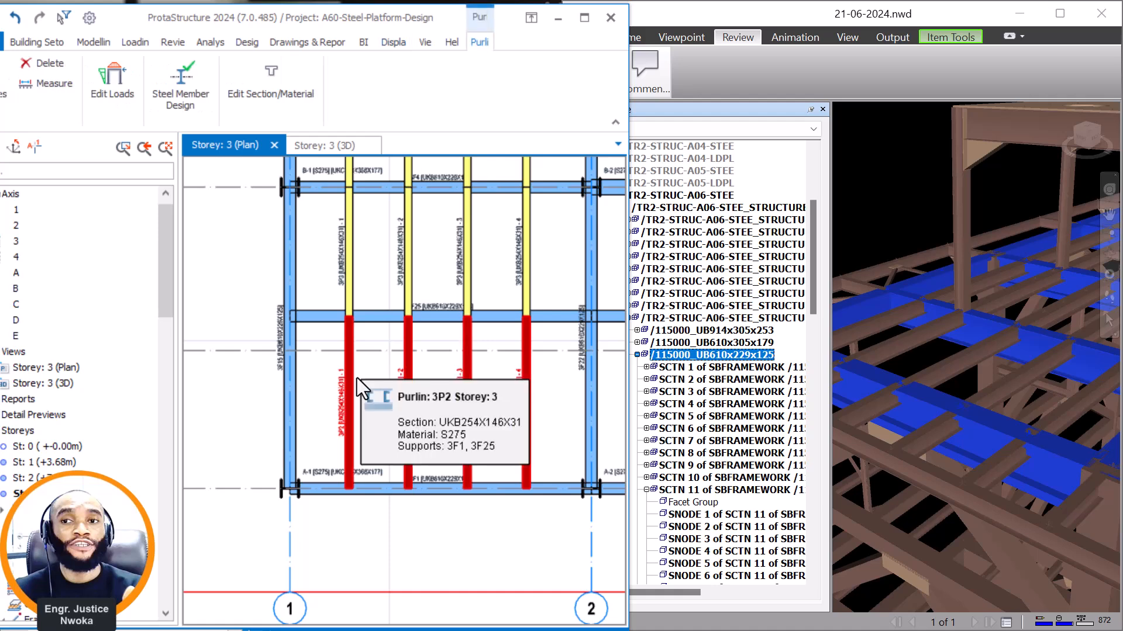
scroll(358, 379, "up", 1)
scroll(350, 391, "down", 2)
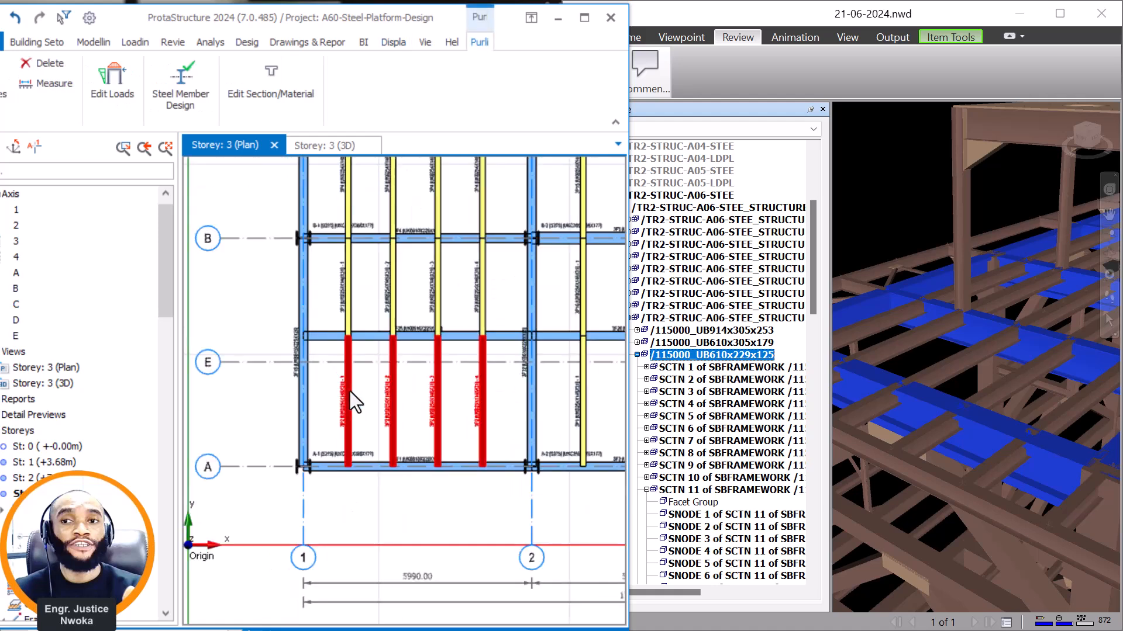
key("Escape")
left_click(480, 375)
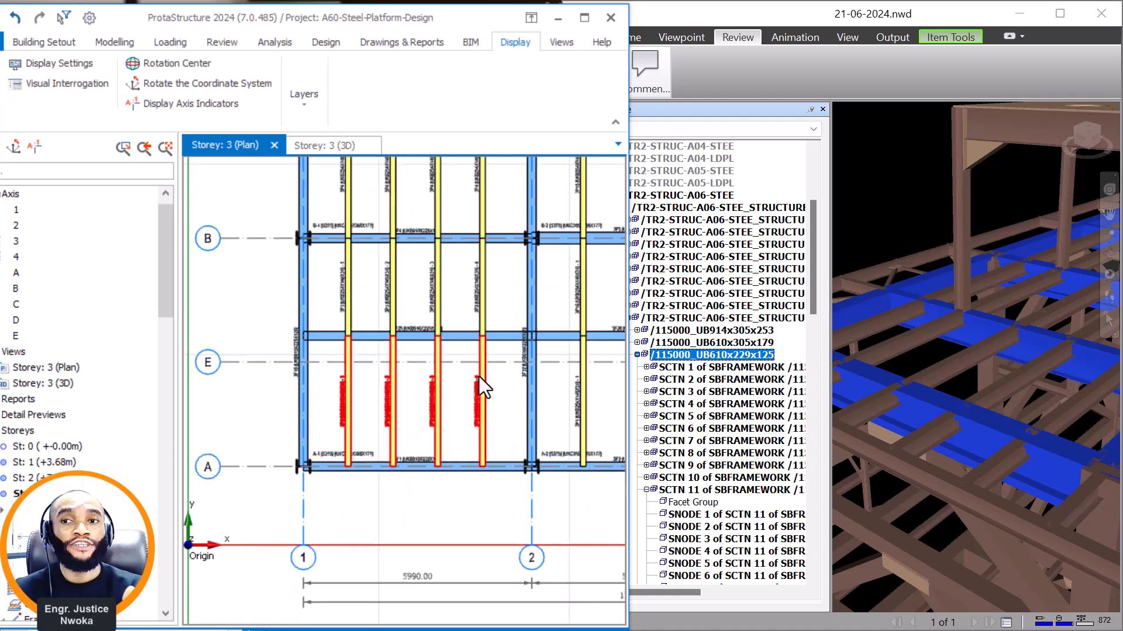
key("Escape")
left_click(436, 384)
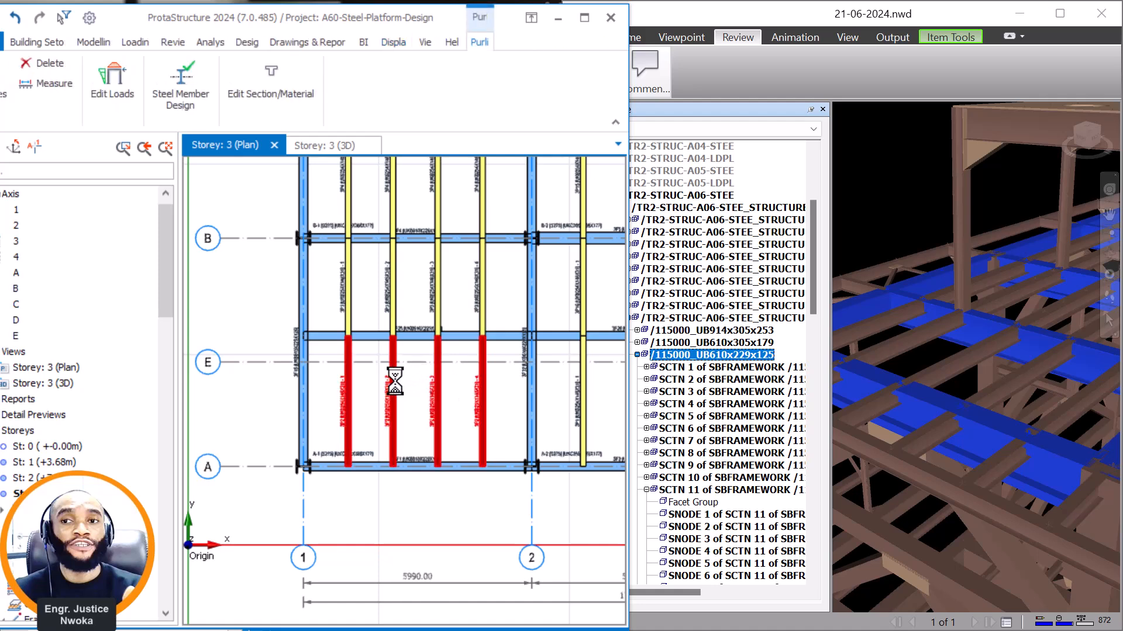
Delete the two cladding panels between axes A and B in bay 1–2 of storey 3, working in the 3D view.
left_click(328, 145)
scroll(403, 383, "down", 1)
scroll(353, 352, "up", 4)
left_click(346, 349)
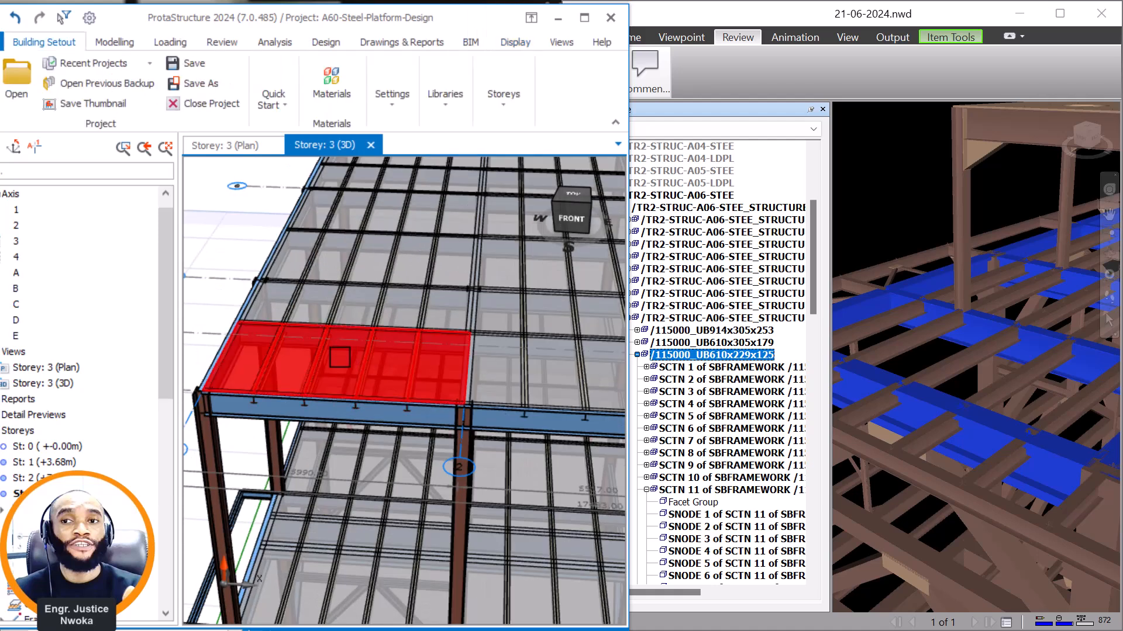
right_click(340, 357)
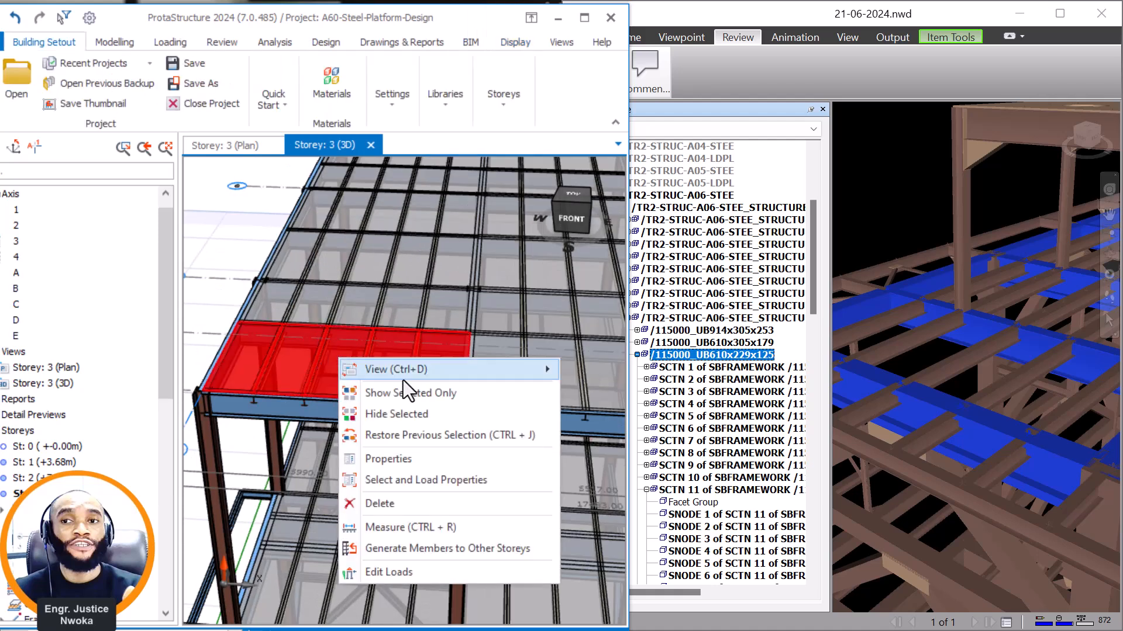
left_click(386, 504)
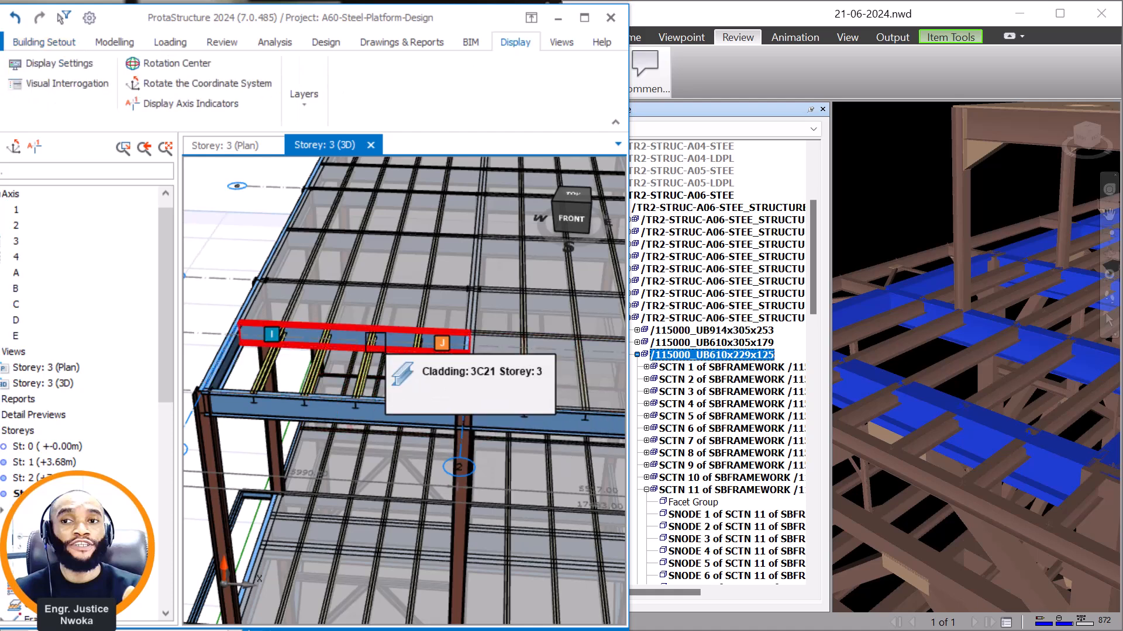
left_click(346, 311)
right_click(345, 311)
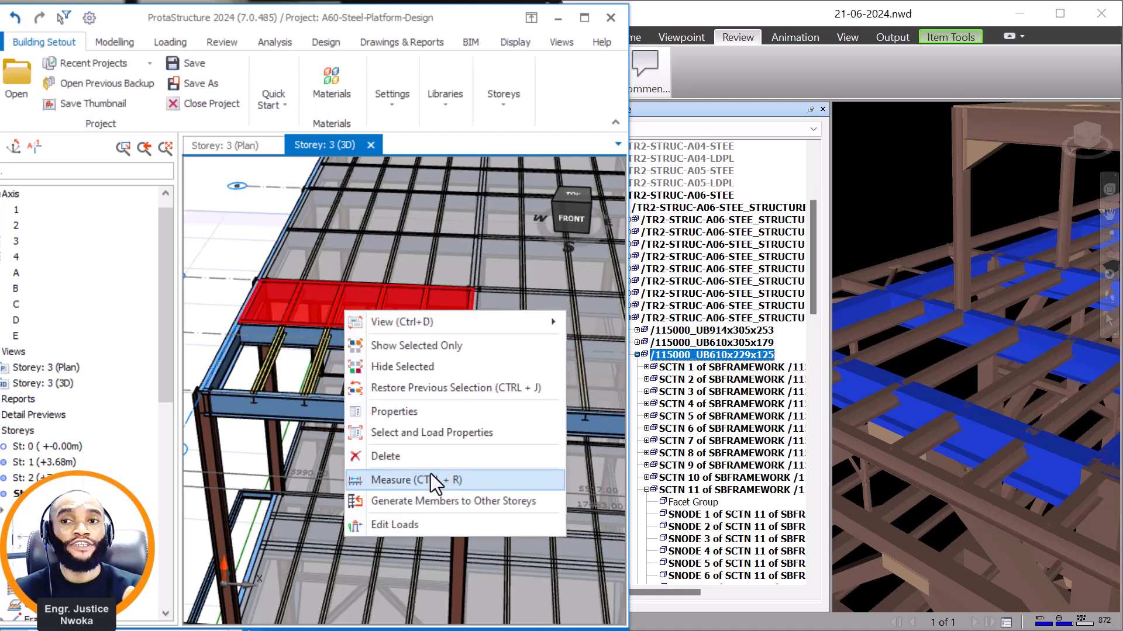
left_click(424, 455)
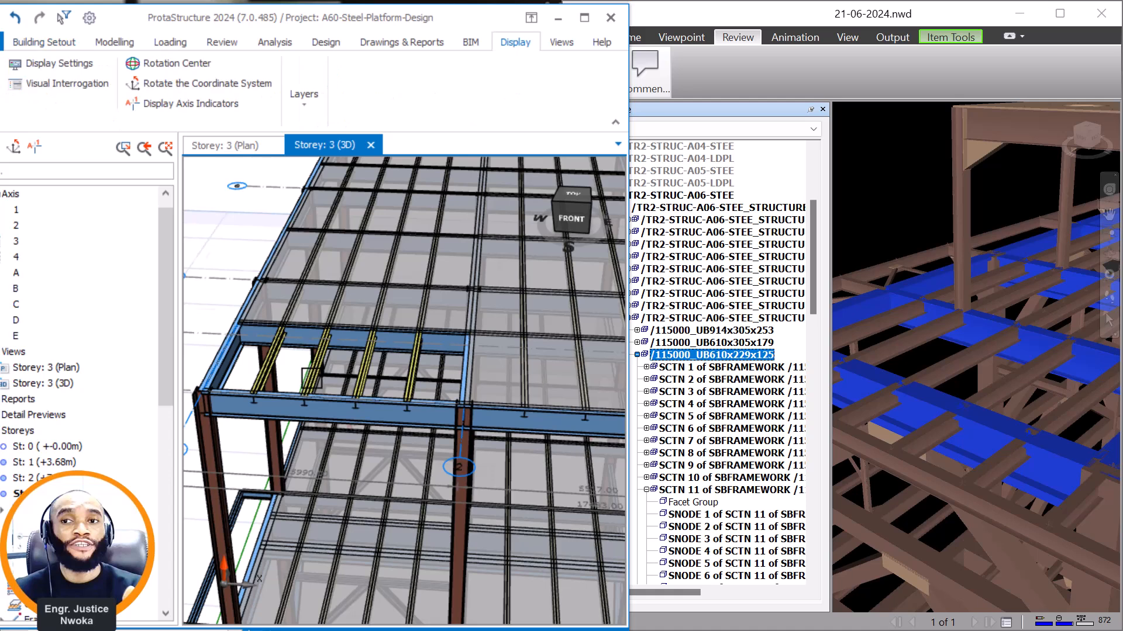
Delete the remaining storey 3 cladding panels between axes A and B from axis 2 to axis 4, with the member filter on Cladding.
scroll(305, 381, "down", 1)
middle_click_drag(509, 362, 271, 344)
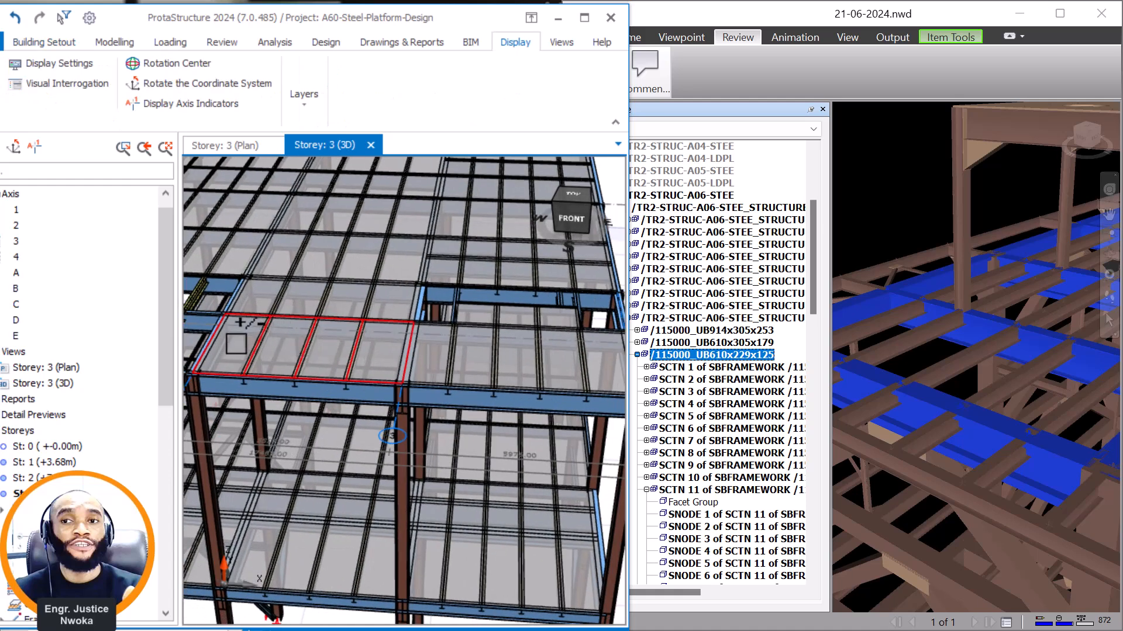
left_click(264, 314)
left_click(264, 300)
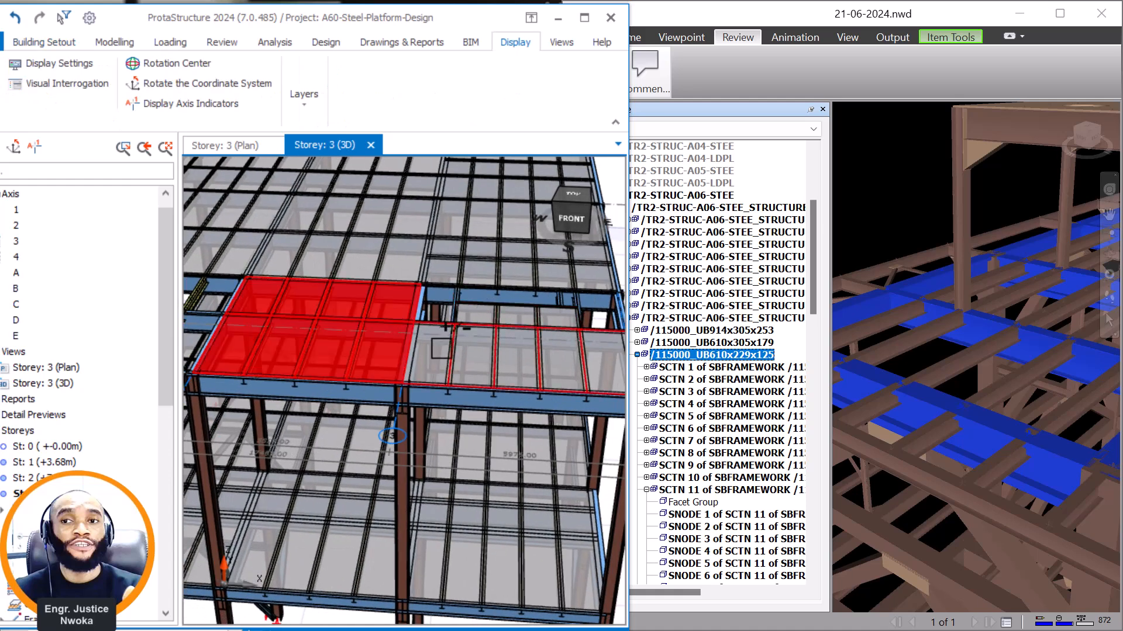
left_click(448, 335)
scroll(420, 351, "down", 2)
right_click(446, 358)
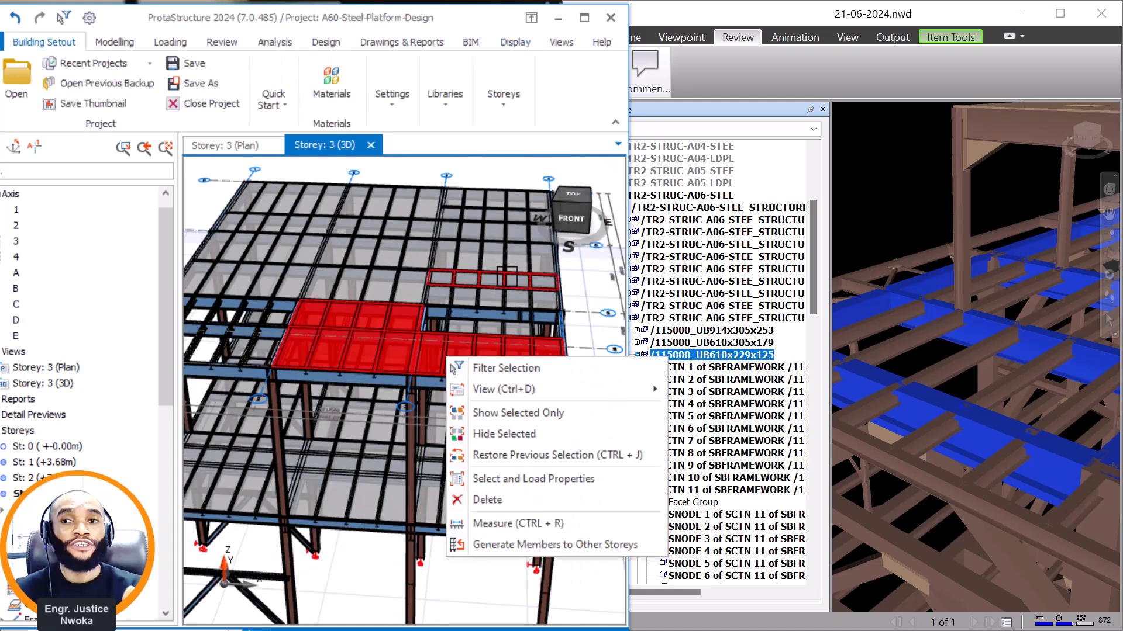
left_click(491, 500)
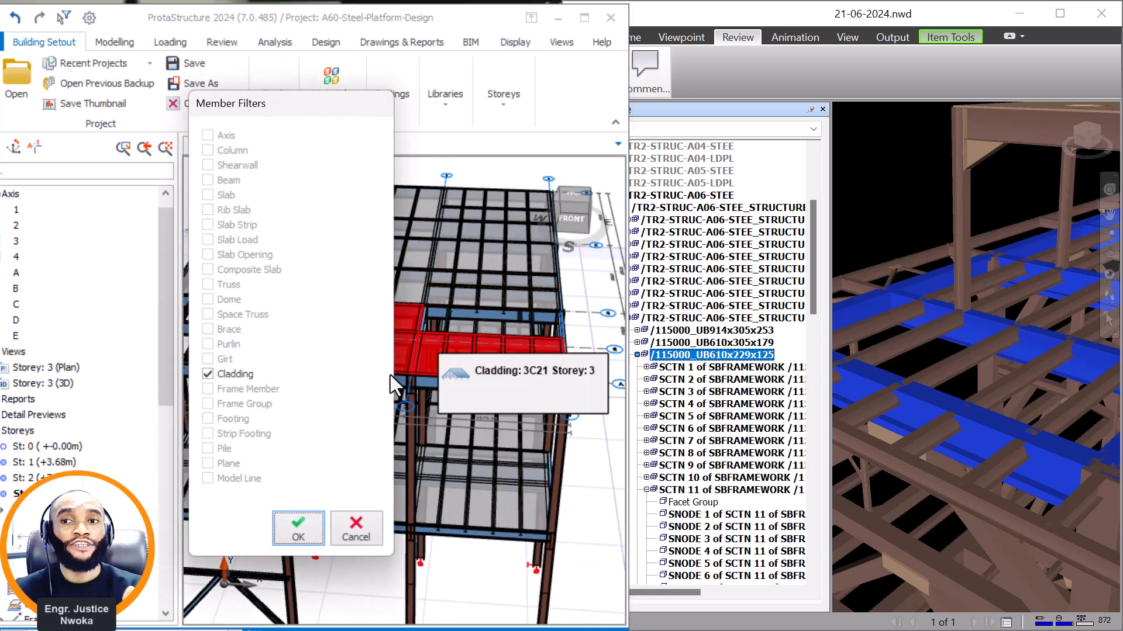
left_click(310, 526)
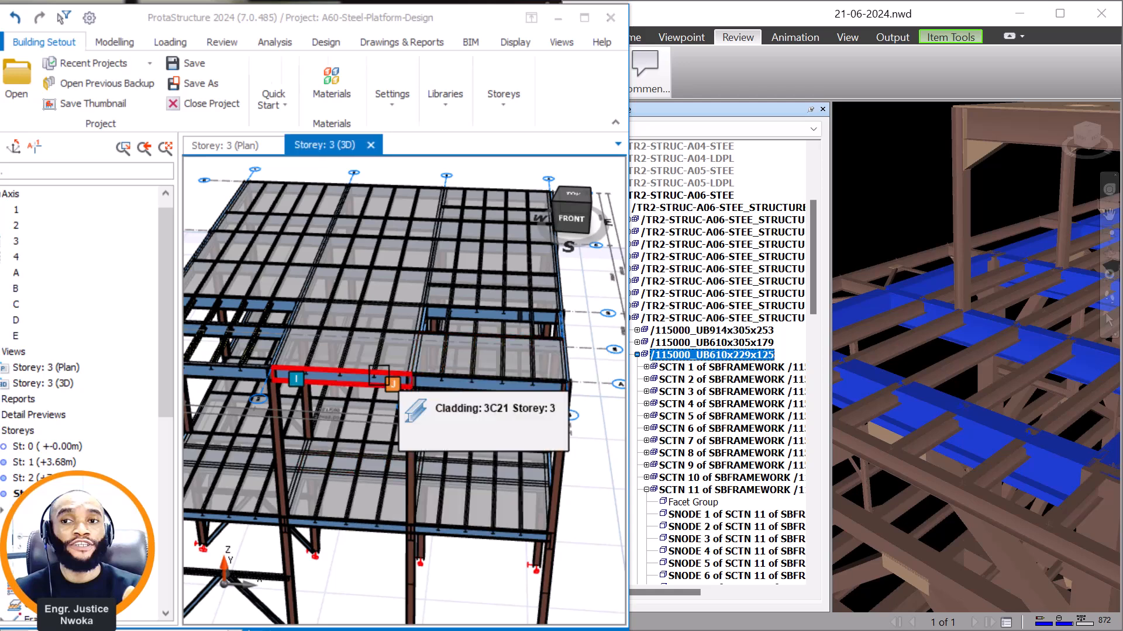
middle_click_drag(352, 359, 439, 381)
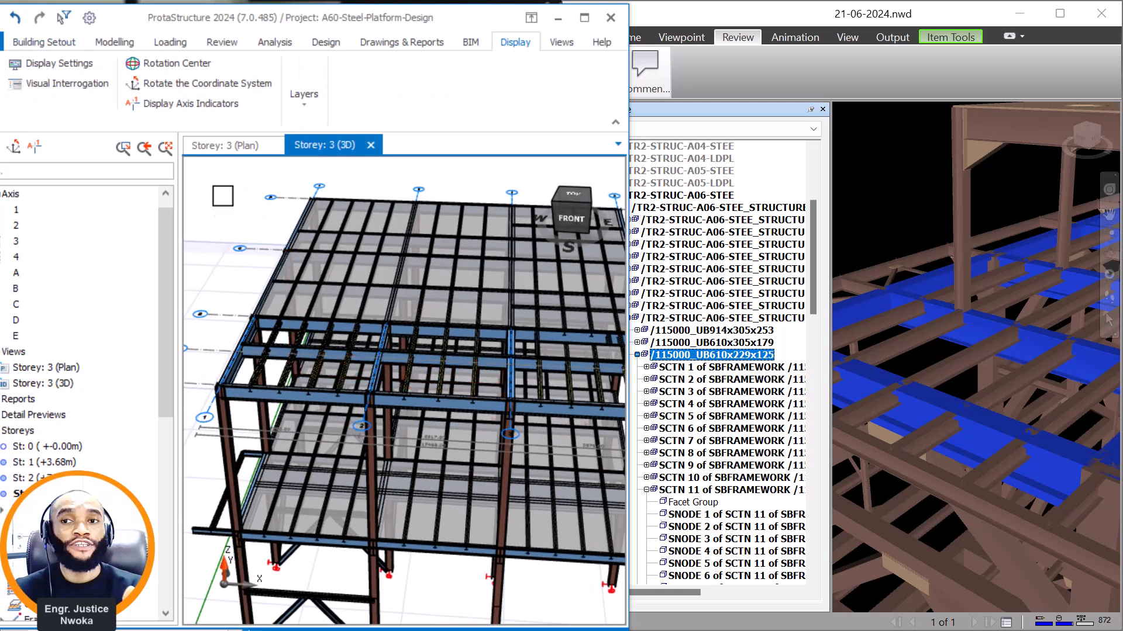
Delete all purlins between axes A and B from axis 1 to axis 4 in the storey 3 plan, with the member filter on Purlin.
left_click(233, 147)
scroll(368, 345, "down", 2)
middle_click_drag(374, 363, 349, 380)
scroll(329, 399, "up", 3)
left_click(336, 401)
scroll(337, 393, "down", 3)
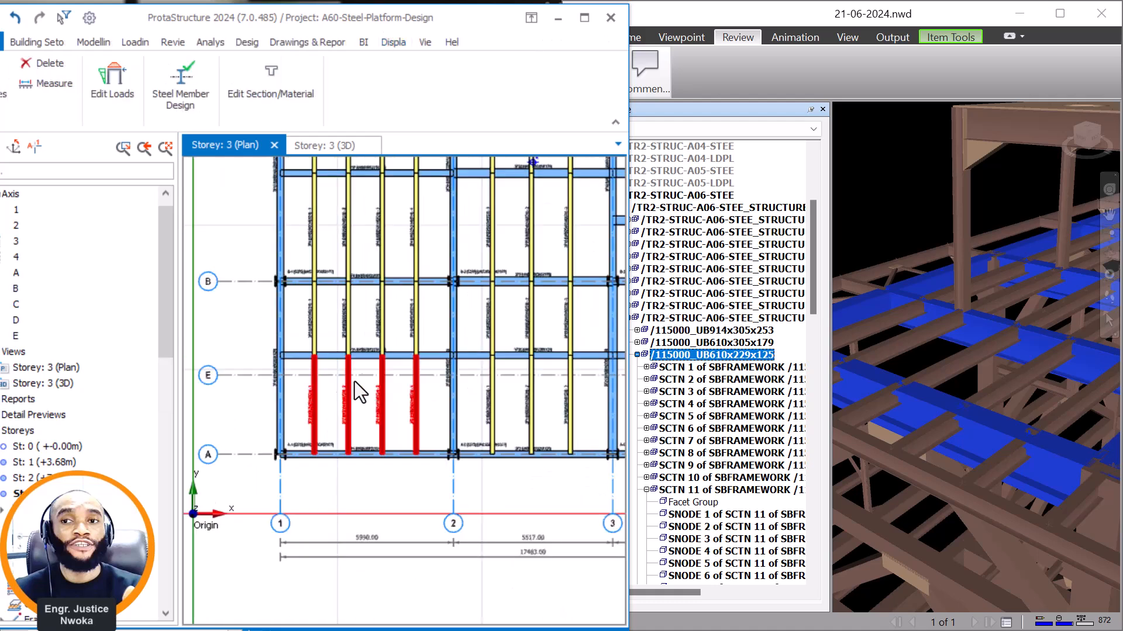
left_click(351, 309)
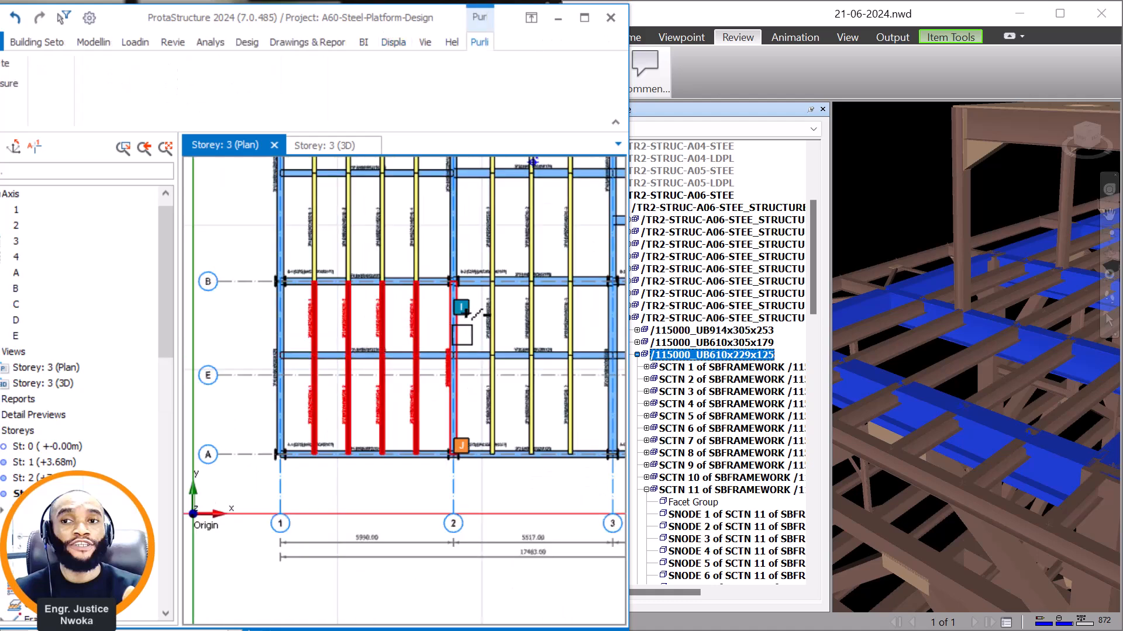
left_click(500, 321)
left_click(528, 387)
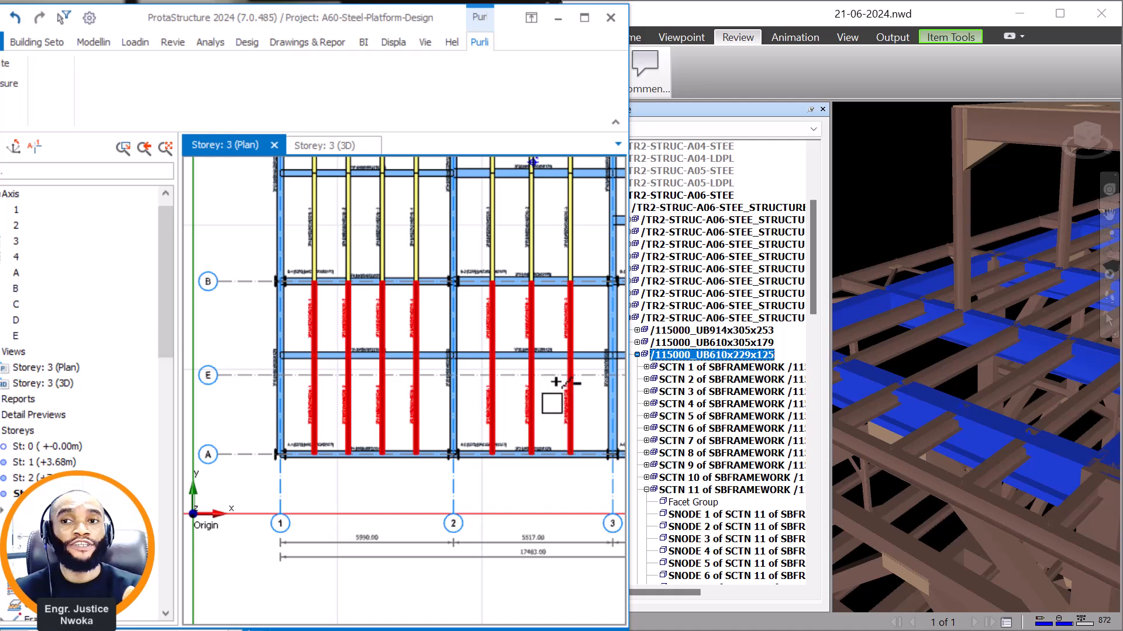
middle_click_drag(552, 393, 330, 384)
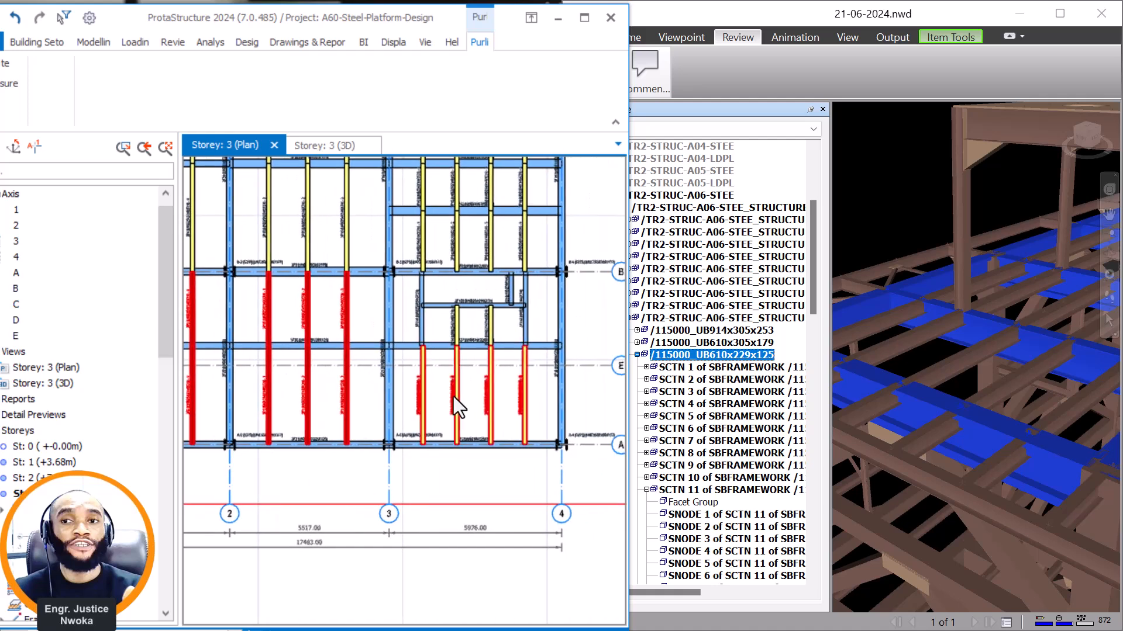
left_click(454, 396)
left_click(458, 327)
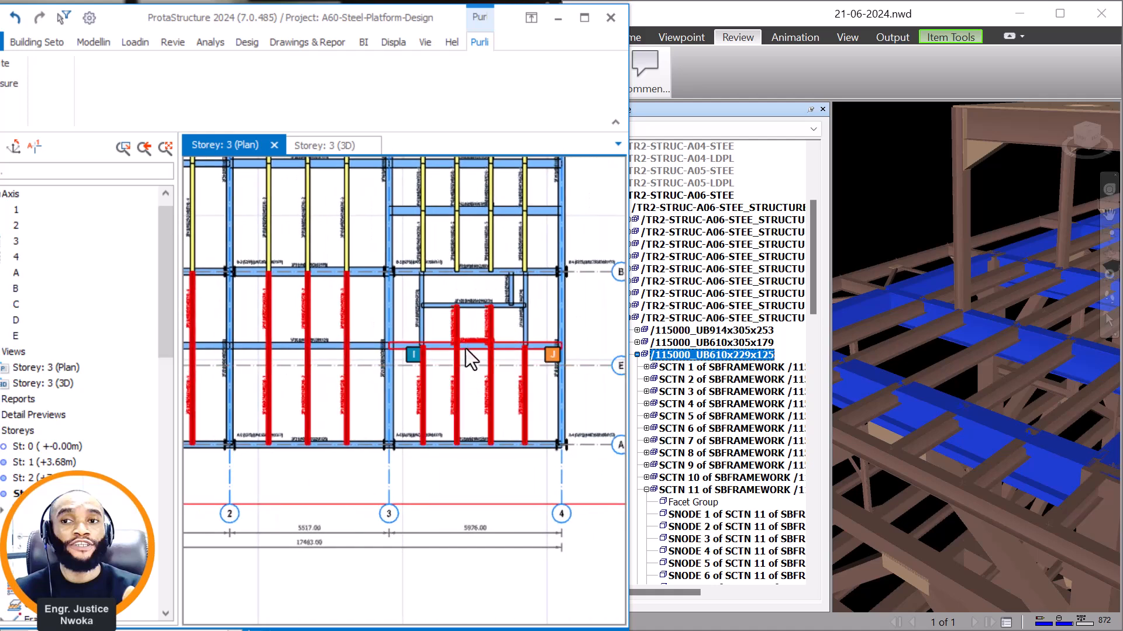
right_click(475, 394)
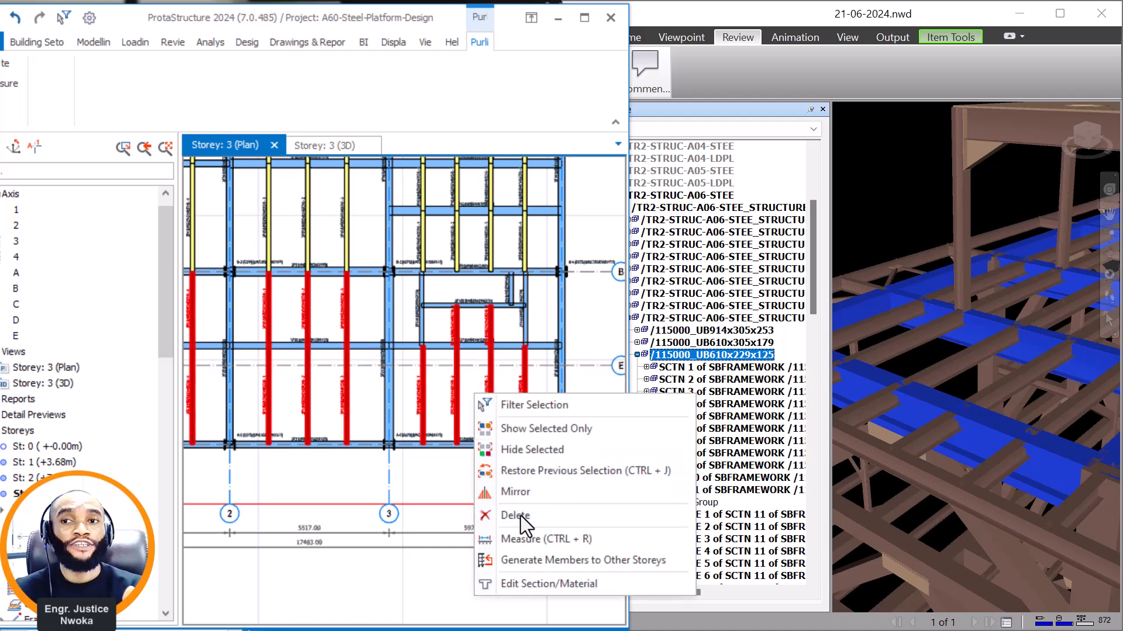
left_click(532, 404)
left_click(299, 529)
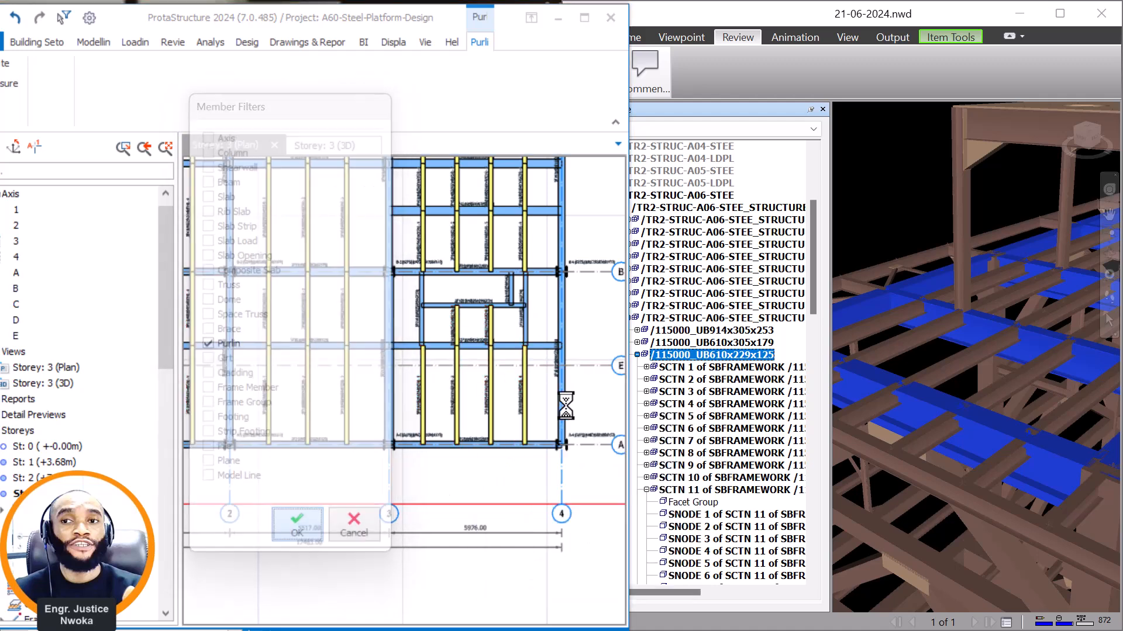
Select the intermediate beam spanning axes 1 to 2 between axes E and B and bring up its editing commands.
scroll(428, 387, "up", 5)
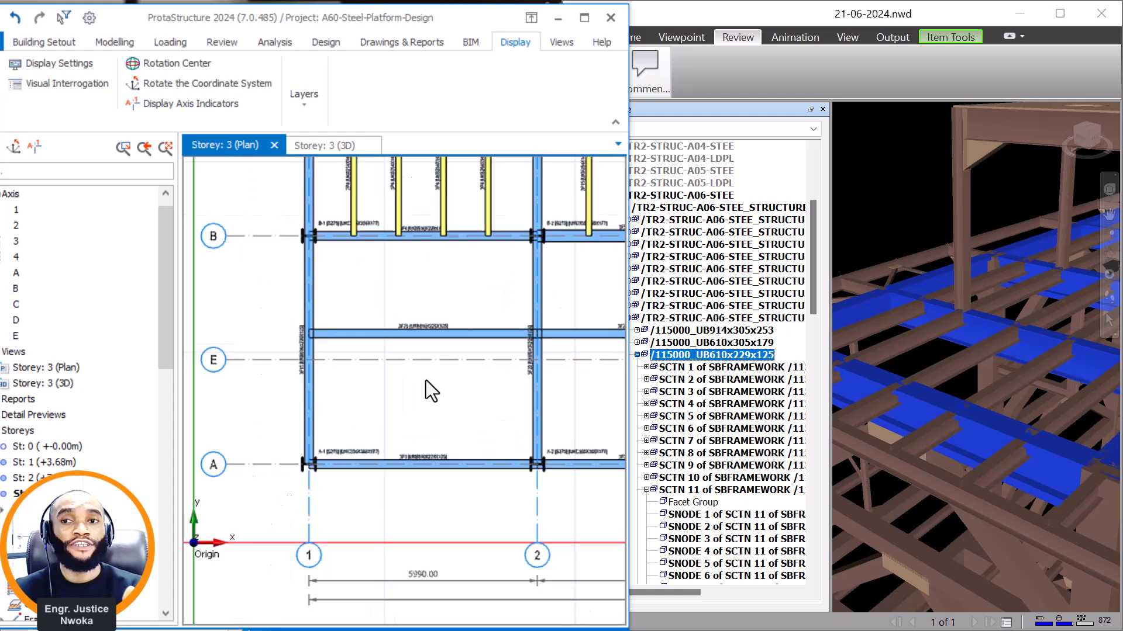
left_click(394, 317)
scroll(404, 313, "up", 3)
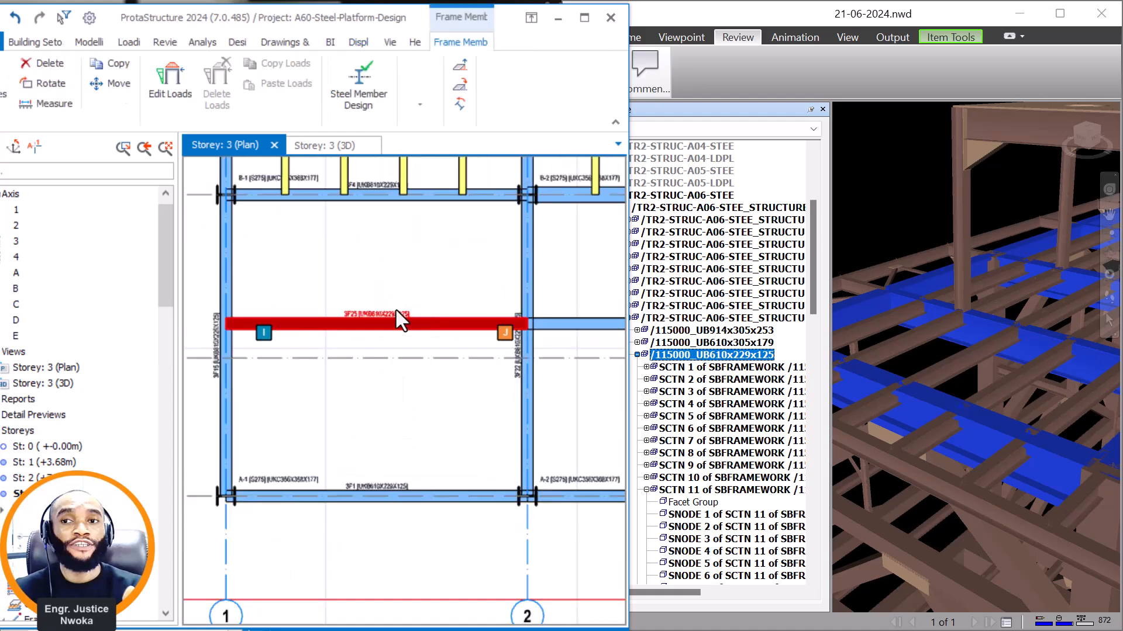
scroll(374, 316, "down", 4)
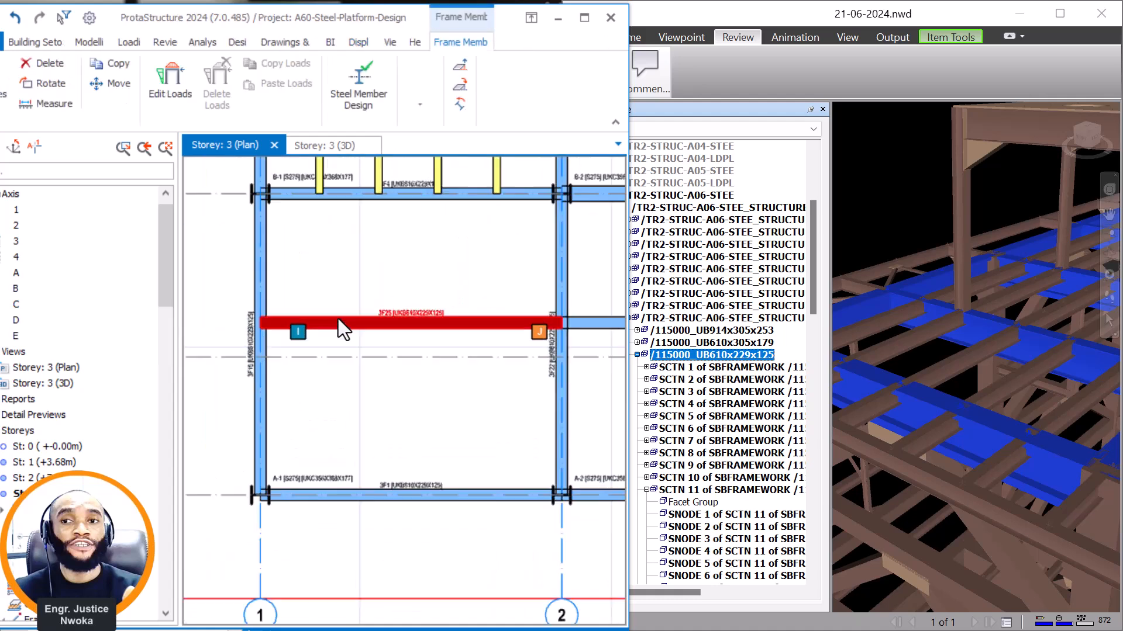
scroll(337, 321, "up", 3)
right_click(349, 262)
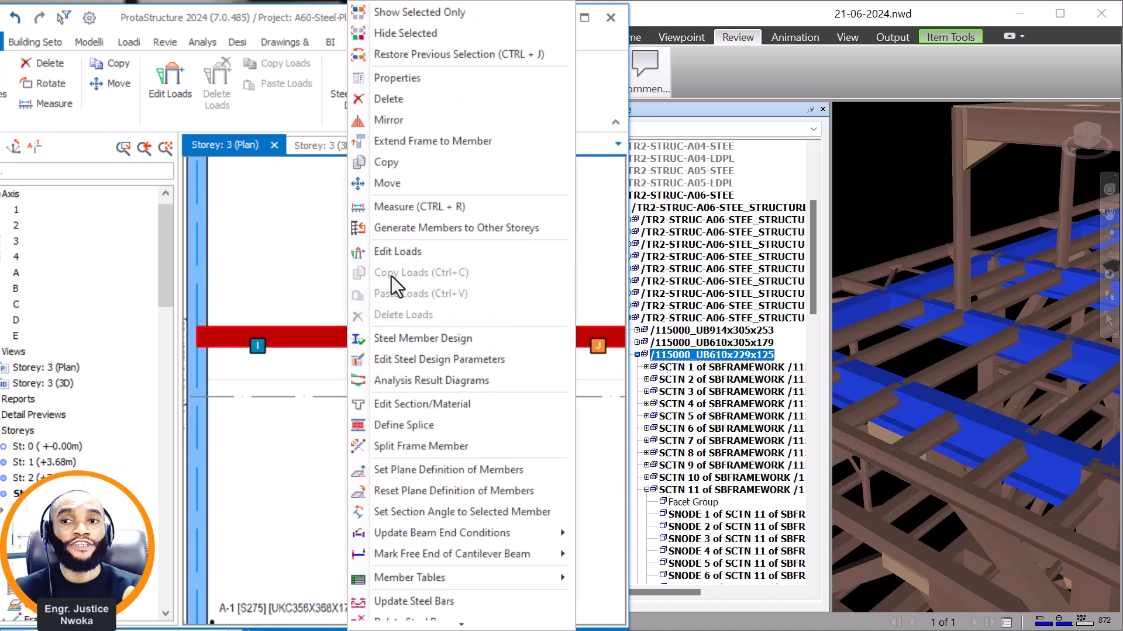
left_click(396, 183)
scroll(304, 386, "up", 5)
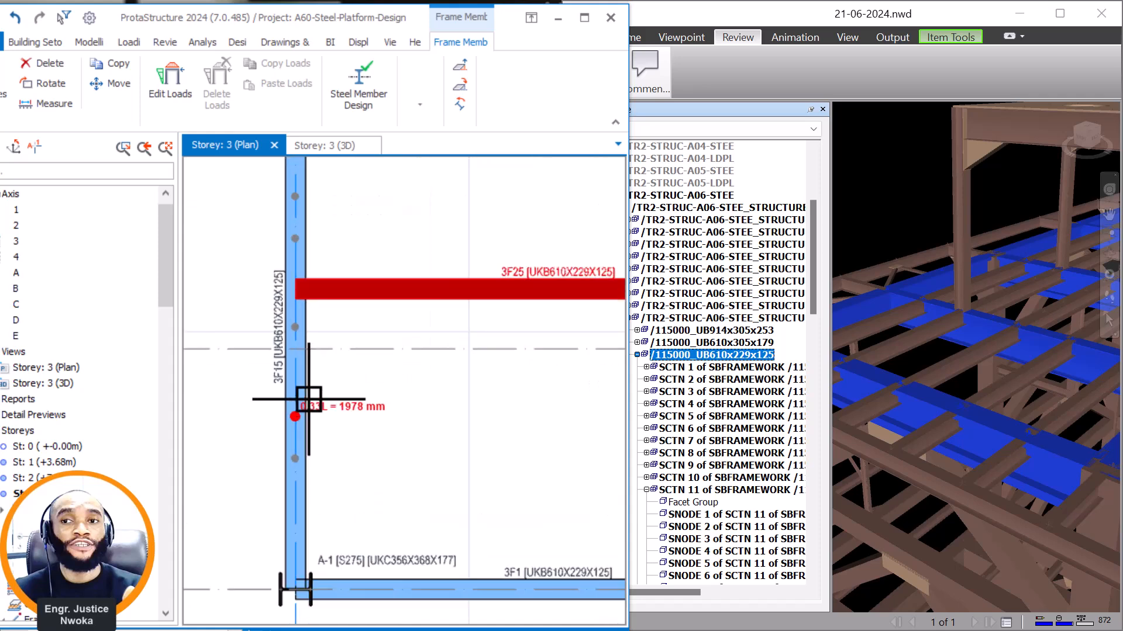
scroll(286, 315, "down", 5)
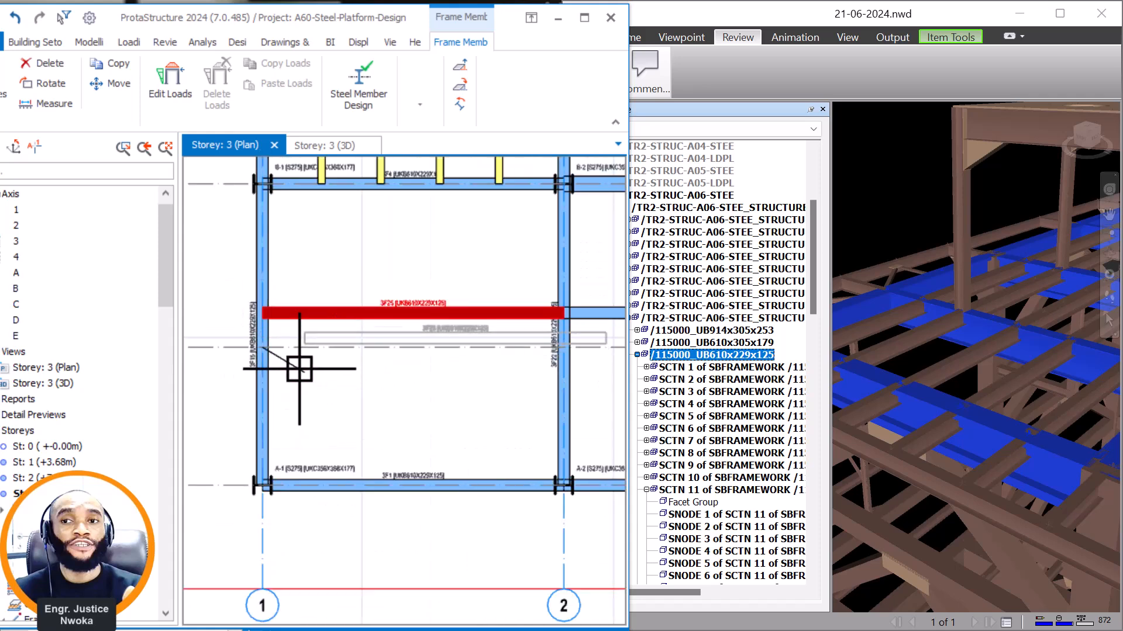
scroll(260, 377, "up", 4)
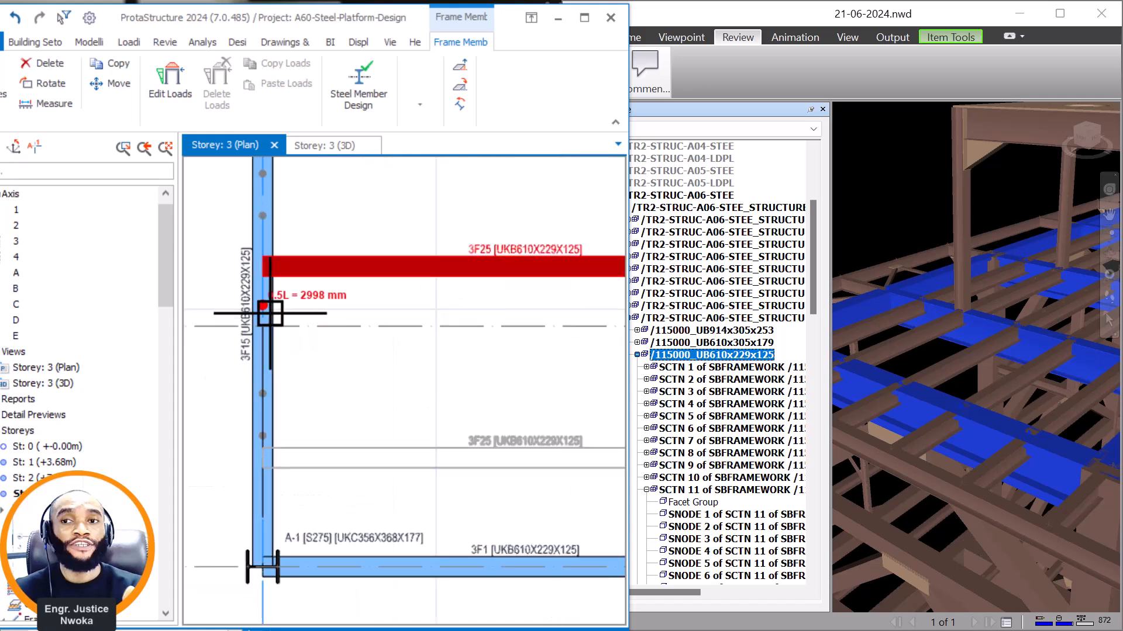
scroll(236, 329, "down", 4)
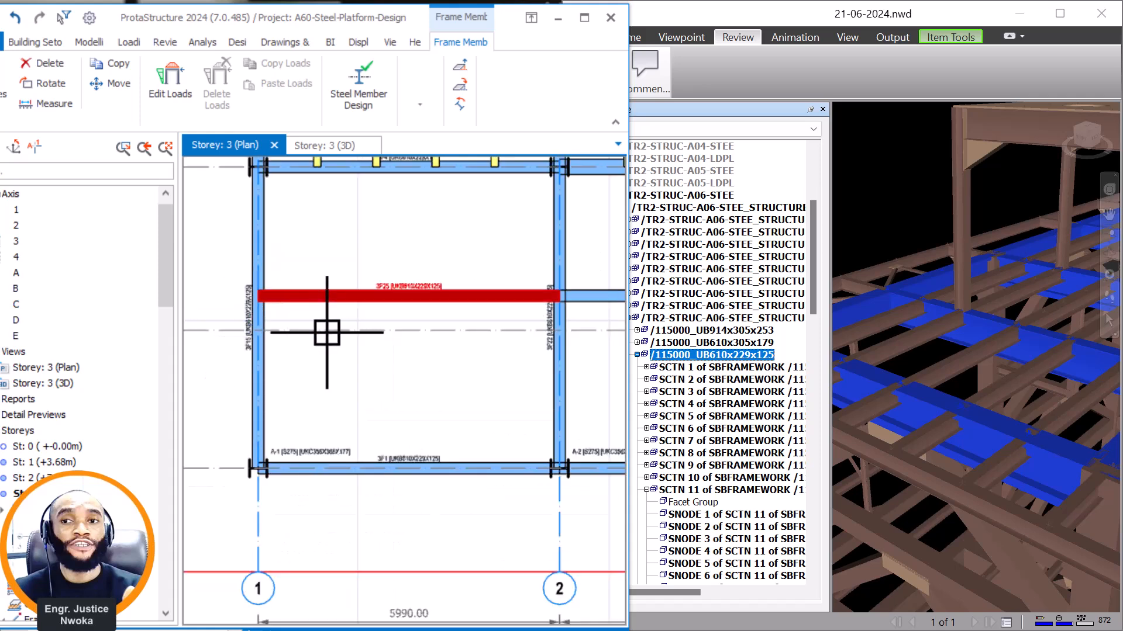
right_click(364, 275)
left_click(438, 183)
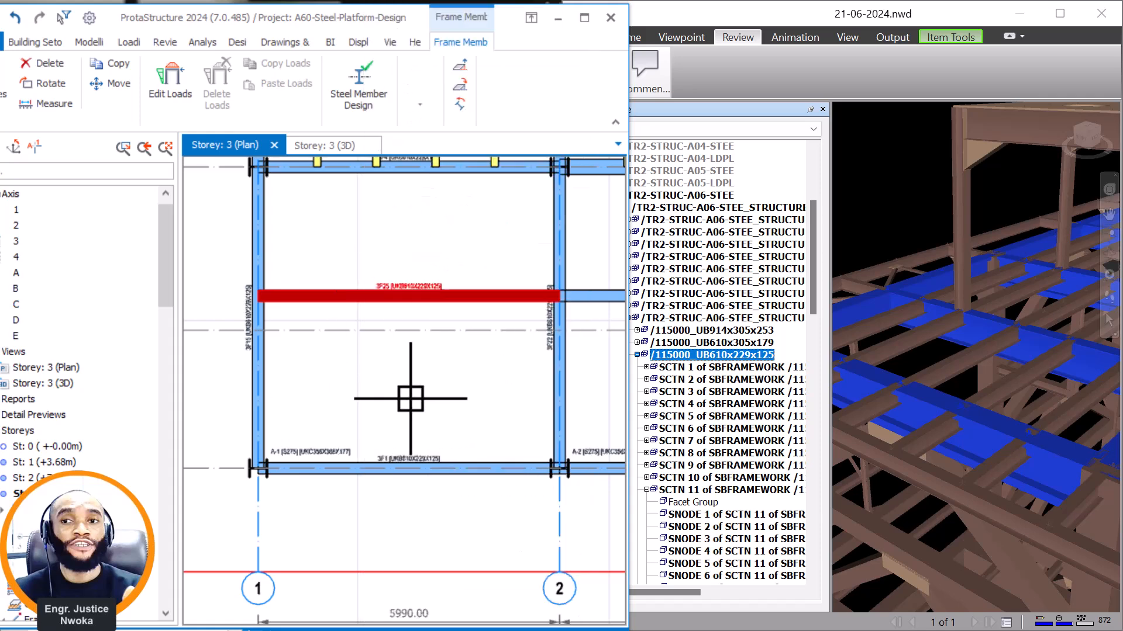
scroll(299, 344, "up", 3)
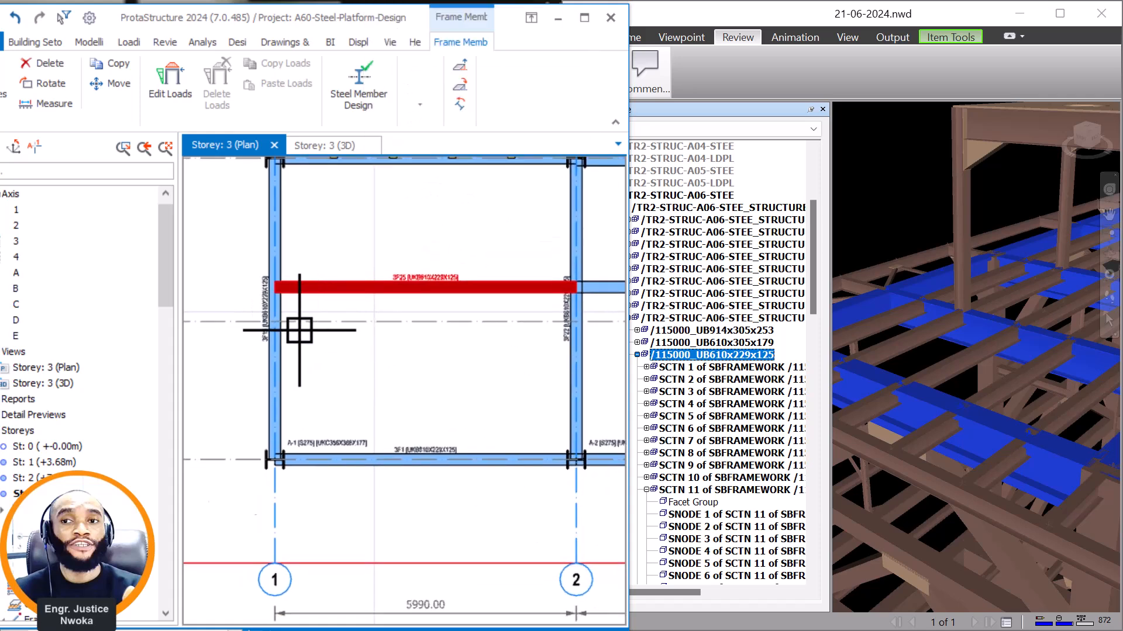
left_click(272, 330)
scroll(273, 330, "down", 3)
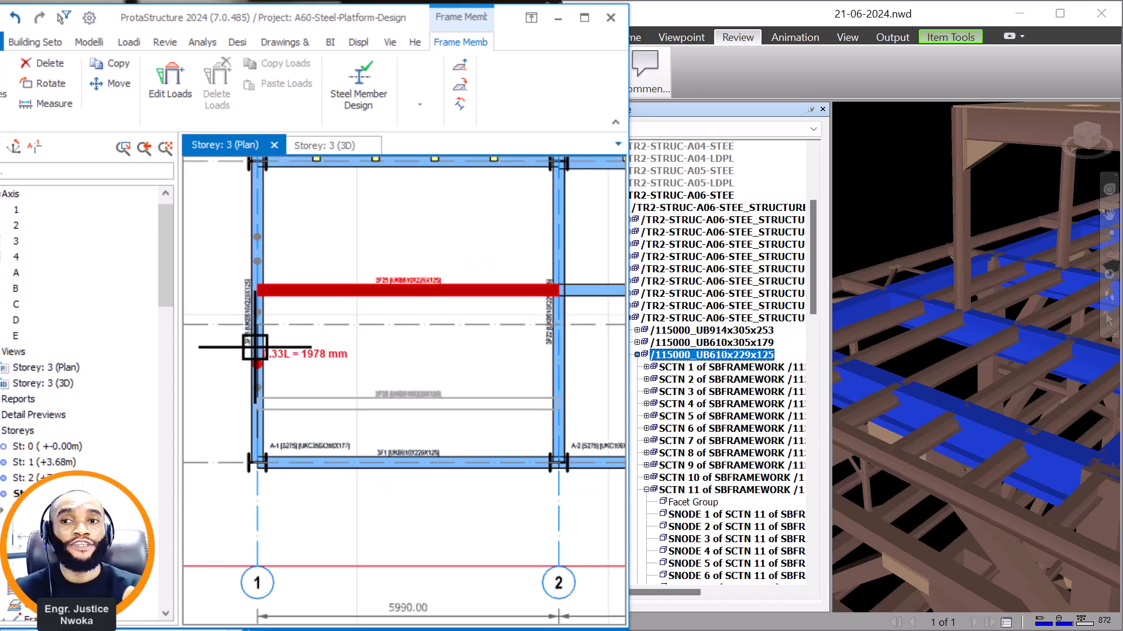
scroll(273, 377, "down", 2)
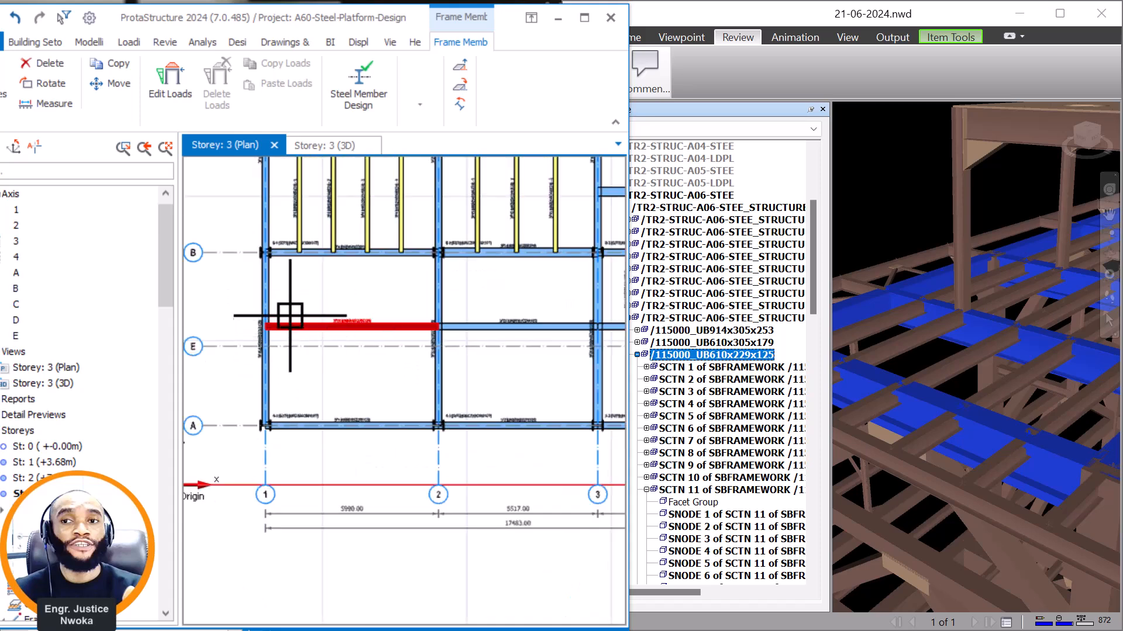
scroll(342, 301, "up", 2)
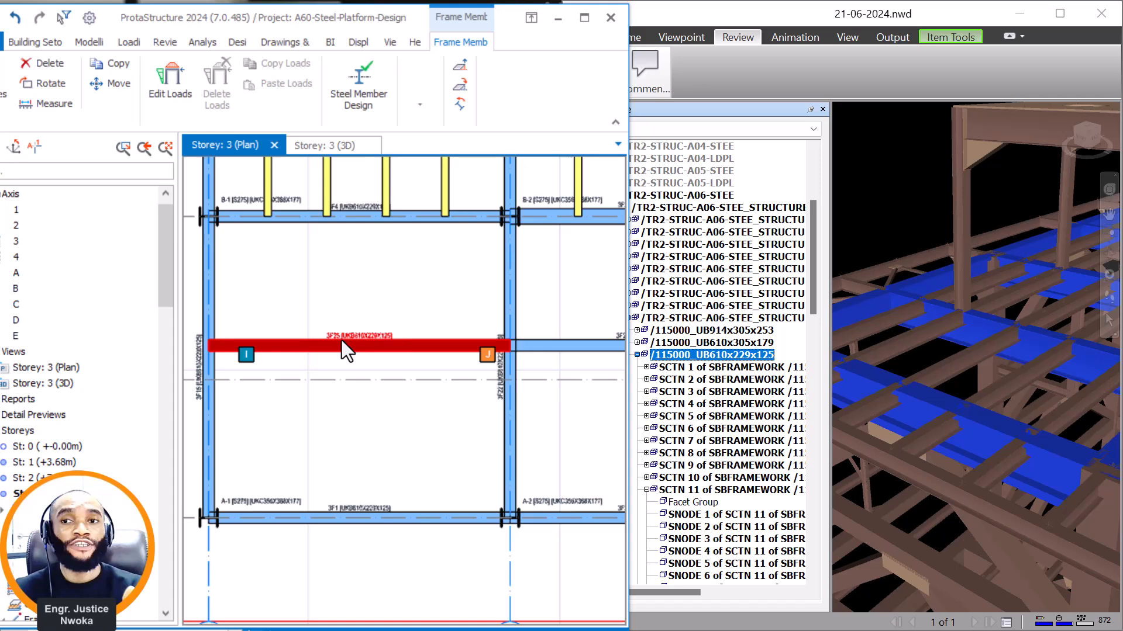
key("Escape")
Add a UKB610X229X125 beam along axis E from axis 1 to axis 2 in storey 3, reusing the intermediate beam's properties.
double_click(384, 342)
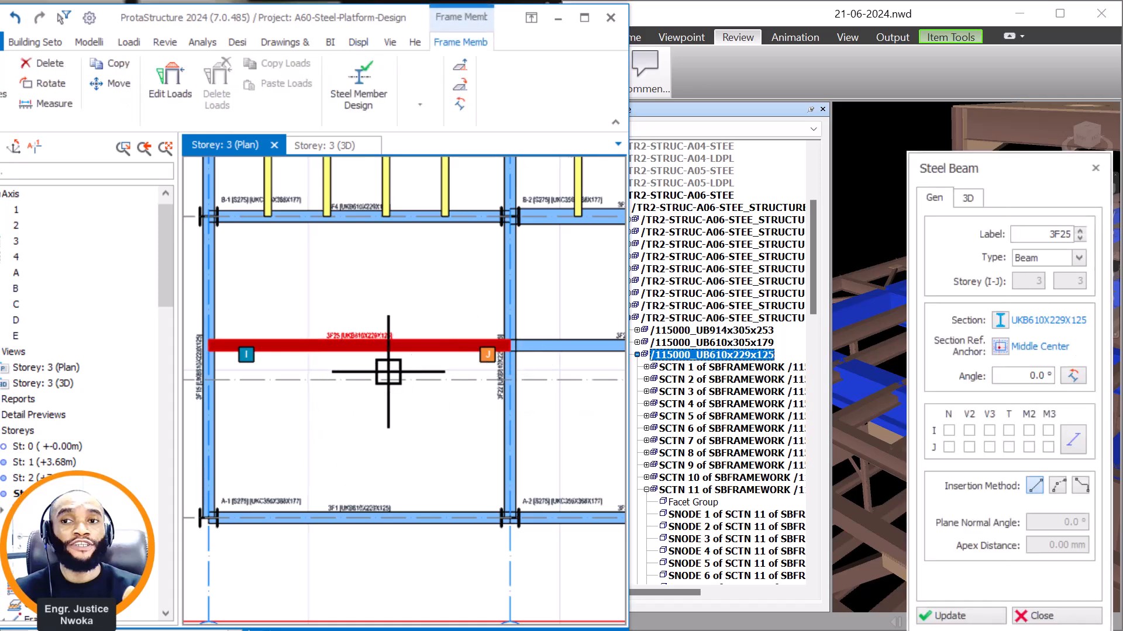
scroll(377, 371, "up", 3)
scroll(234, 369, "down", 3)
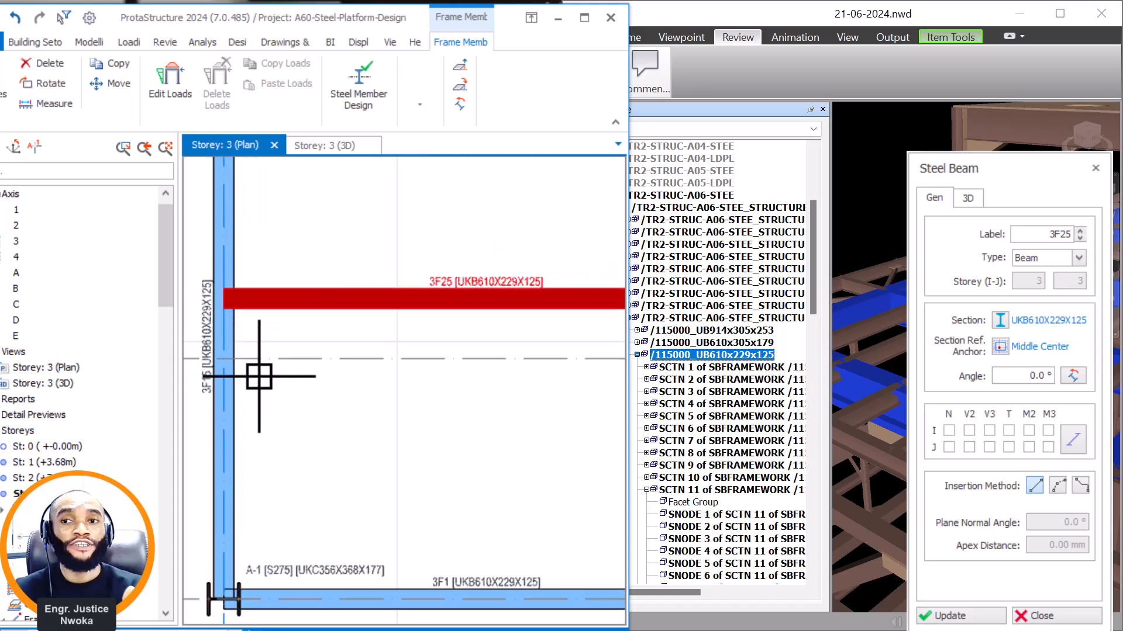
scroll(547, 362, "up", 3)
scroll(547, 362, "up", 2)
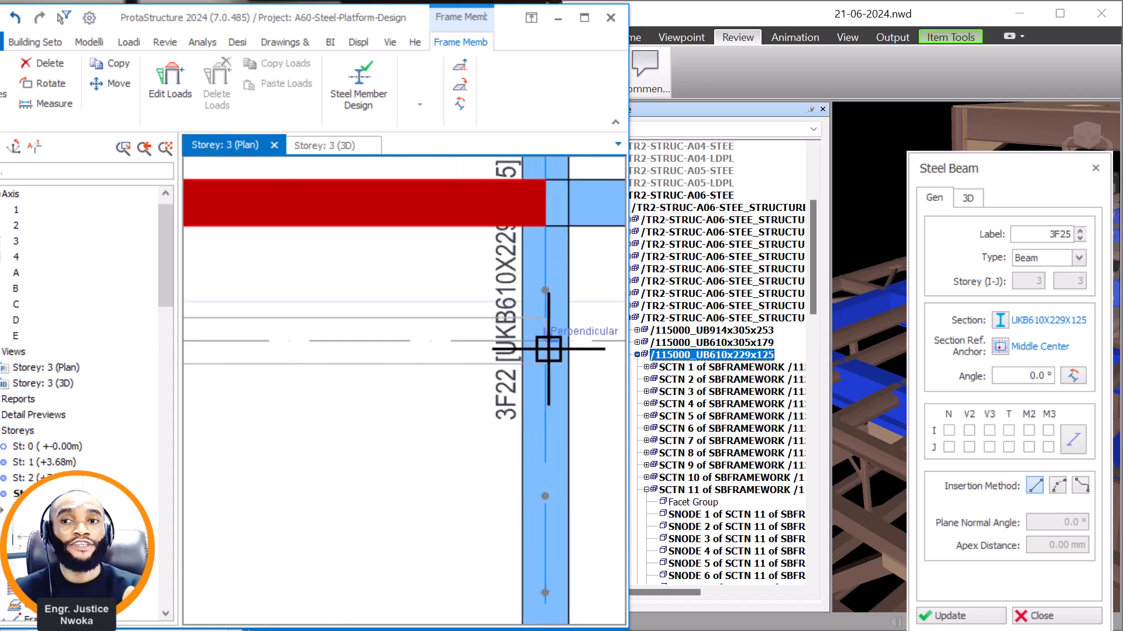
left_click(507, 351)
scroll(453, 353, "down", 4)
Continue the UKB610X229X125 beam line along axis E from axis 2 to axis 3.
scroll(218, 380, "up", 5)
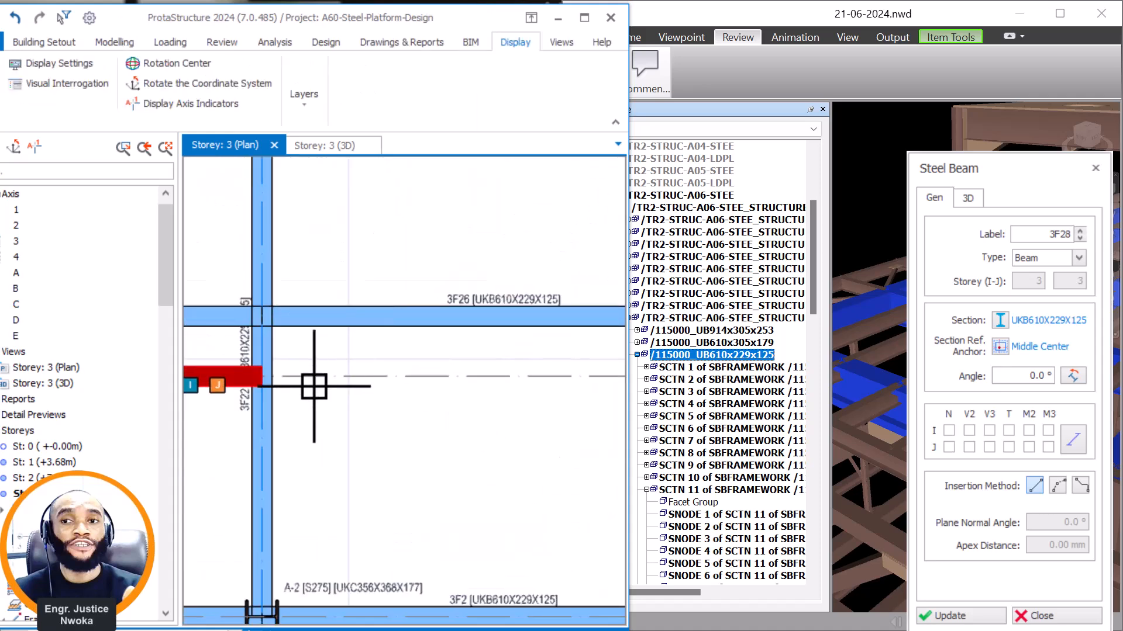
scroll(451, 388, "down", 4)
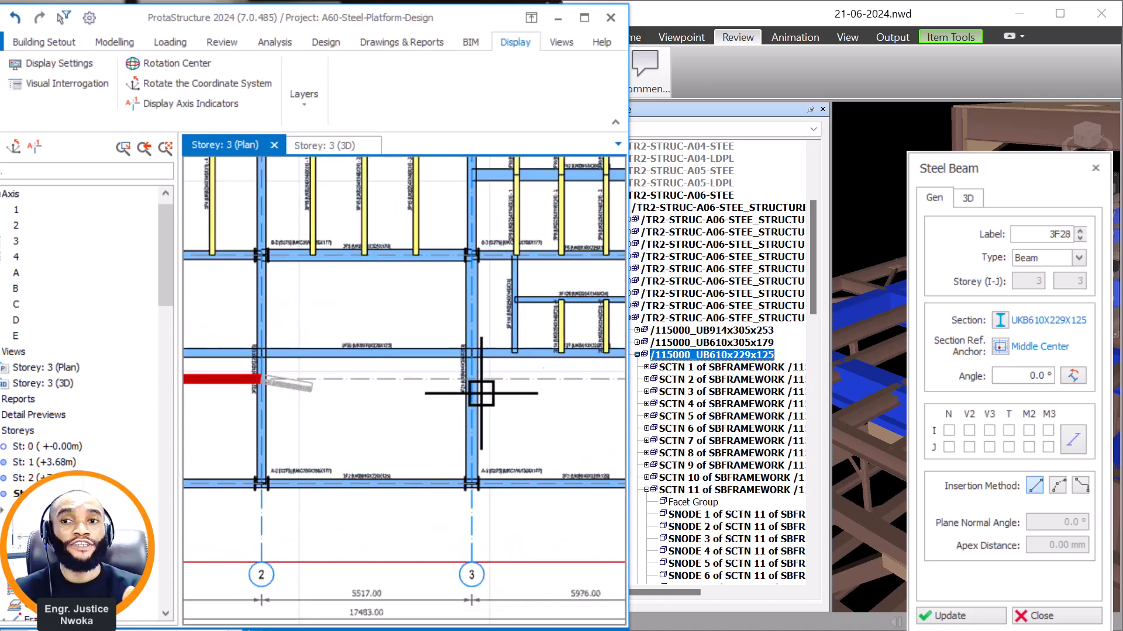
scroll(438, 359, "up", 4)
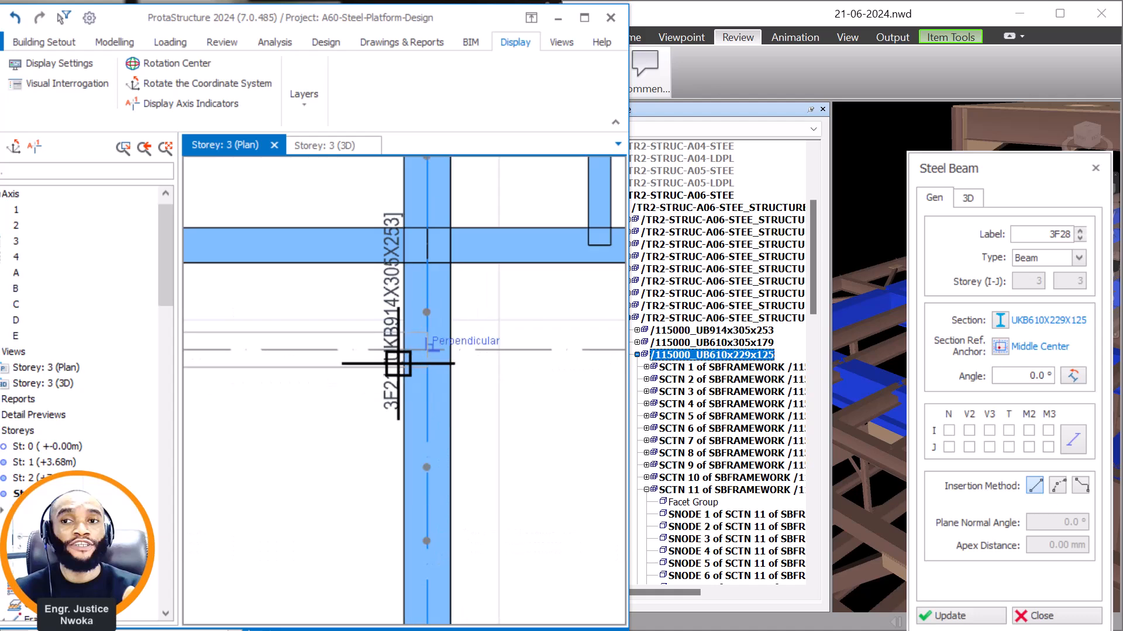
left_click(430, 355)
scroll(318, 380, "down", 2)
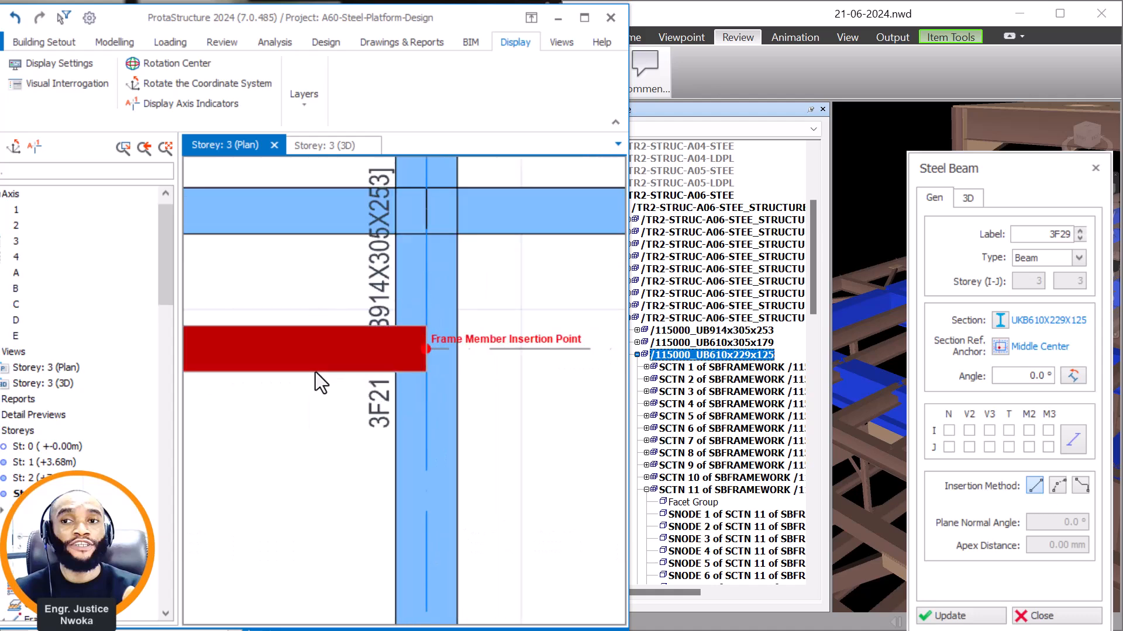
Extend the UKB610X229X125 beam line along axis E from axis 3 to axis 4 and end beam insertion.
scroll(316, 377, "down", 2)
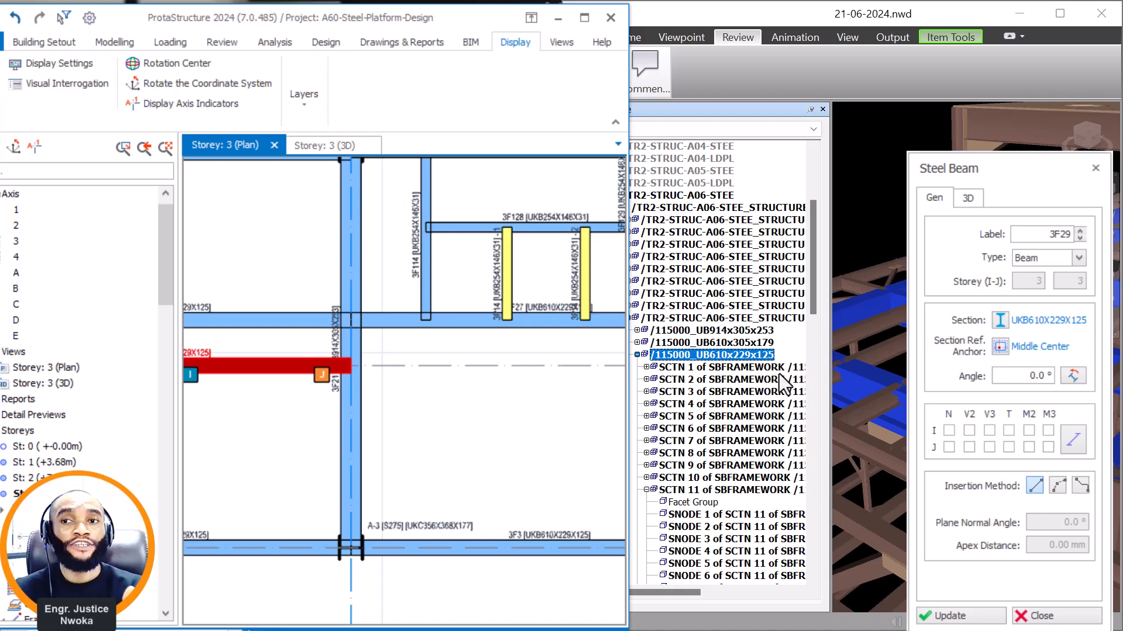
scroll(339, 375, "up", 4)
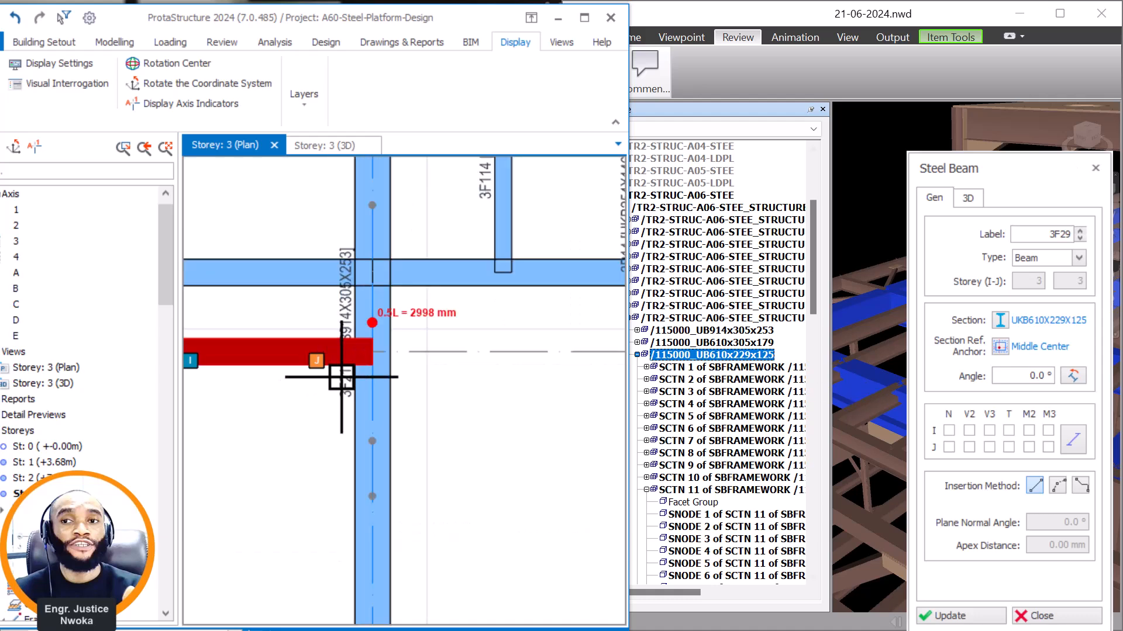
scroll(401, 333, "down", 3)
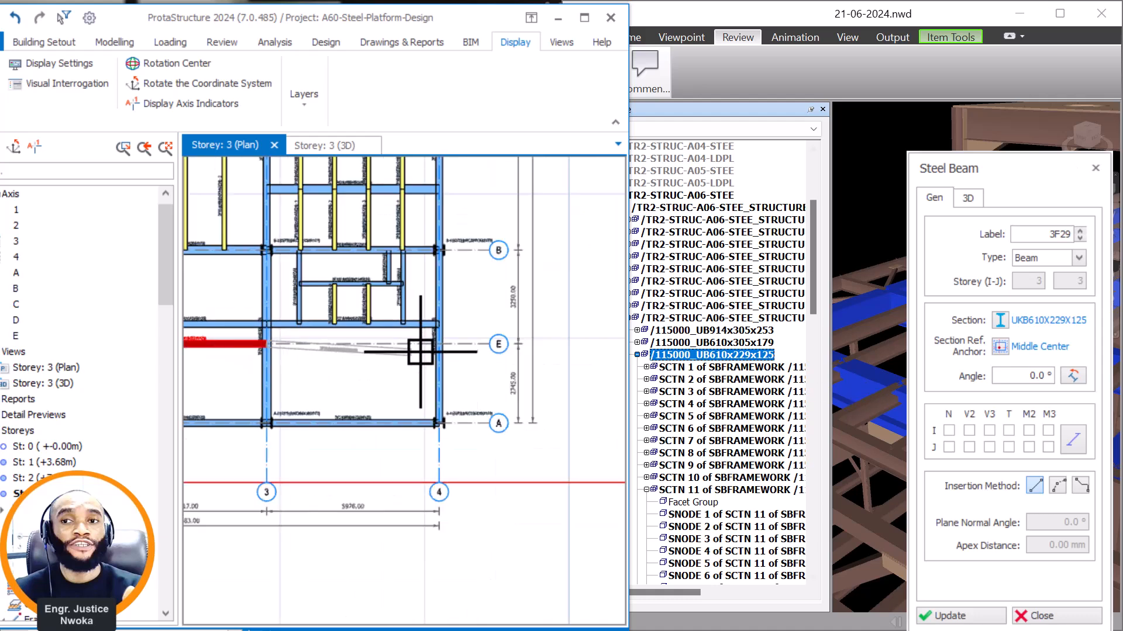
scroll(413, 351, "up", 4)
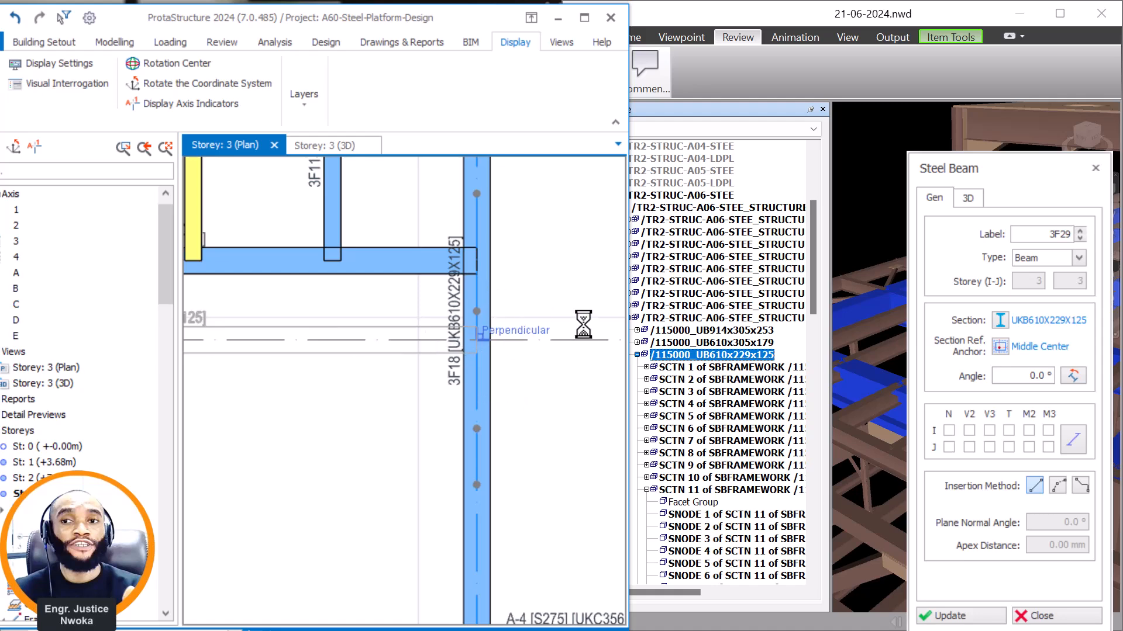
scroll(582, 333, "down", 4)
key("Escape")
Delete the original intermediate beam between axes E and B in bay 1–2 of the storey 3 plan.
scroll(350, 337, "up", 2)
middle_click_drag(350, 337, 529, 341)
left_click(348, 325)
scroll(348, 325, "down", 3)
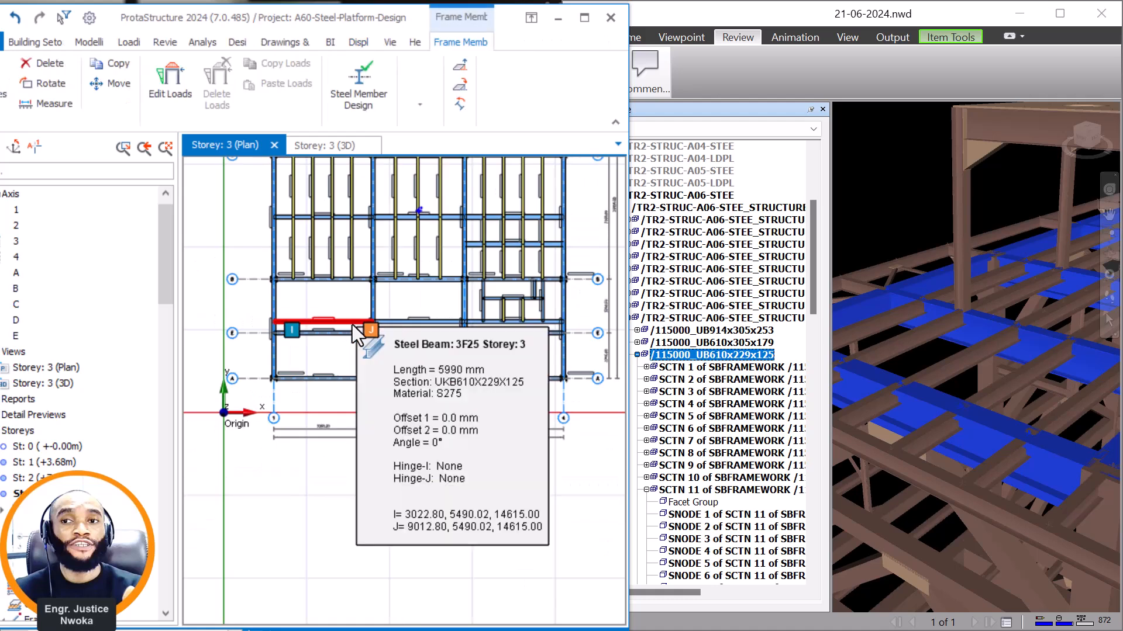
right_click(352, 324)
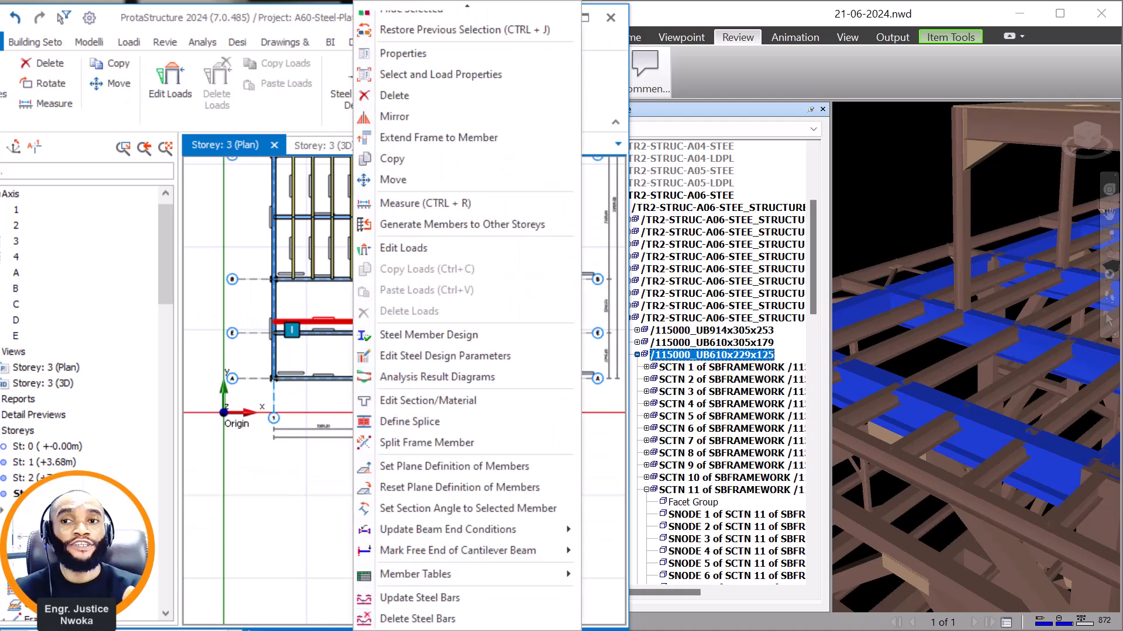
left_click(417, 103)
scroll(443, 324, "up", 3)
Delete the original intermediate beam between axes E and B in bay 2–3.
left_click(438, 321)
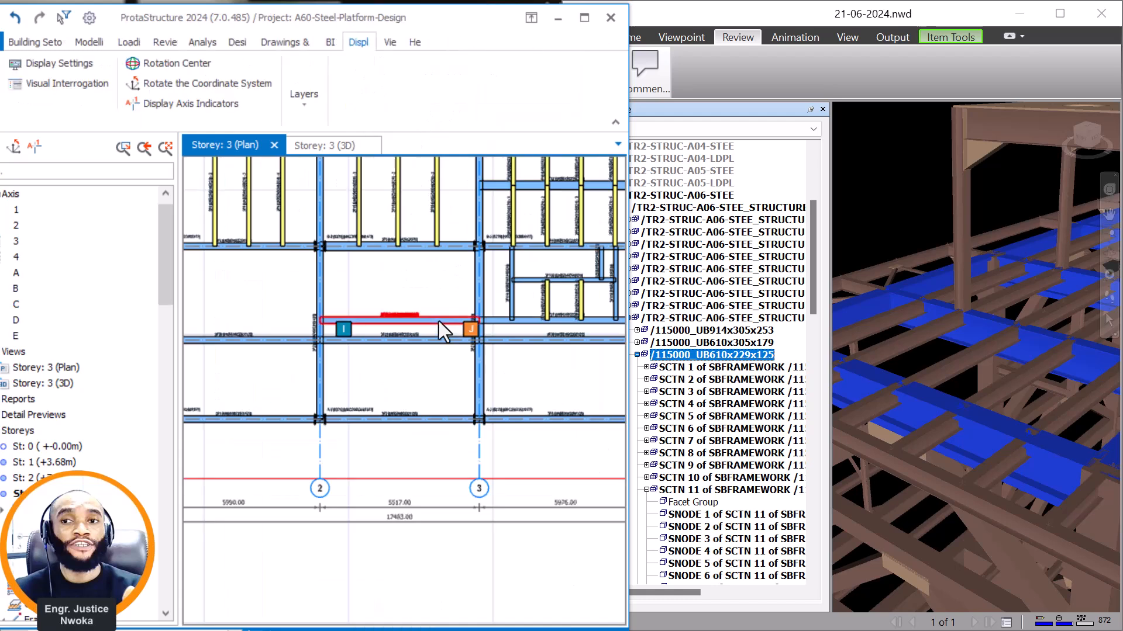
key("Escape")
middle_click_drag(489, 340, 304, 348)
scroll(305, 349, "up", 1)
scroll(432, 295, "up", 1)
scroll(474, 333, "up", 1)
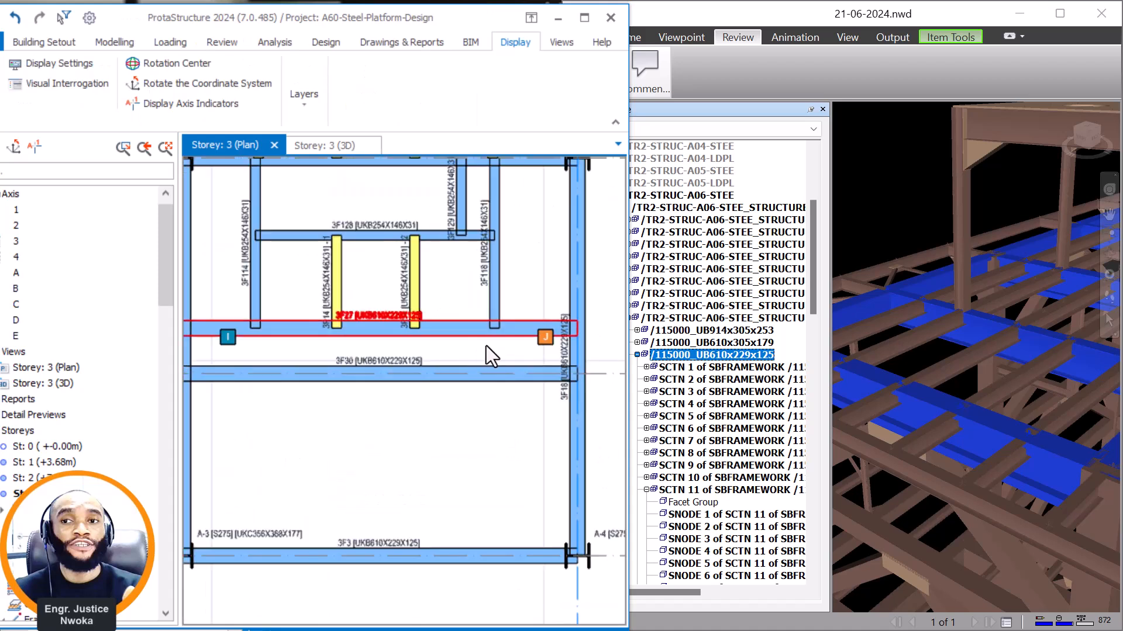
Switch to Navisworks and examine how the UB610x229x125 beams frame around the raised roof's columns on the A06 platform.
scroll(467, 319, "down", 2)
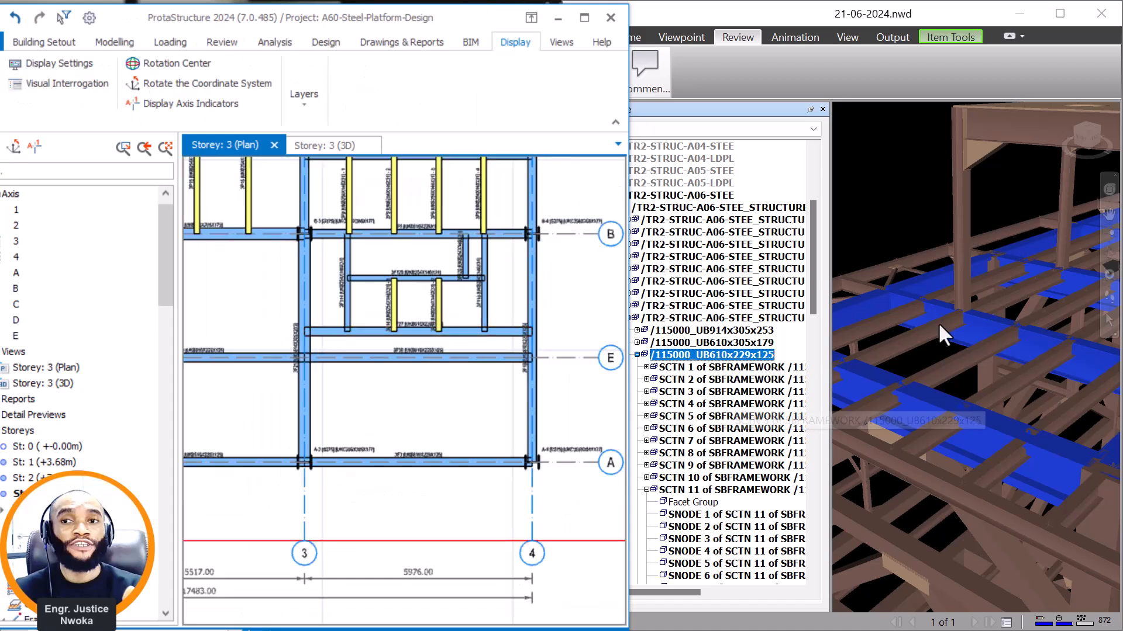
scroll(915, 266, "up", 1)
scroll(915, 266, "down", 5)
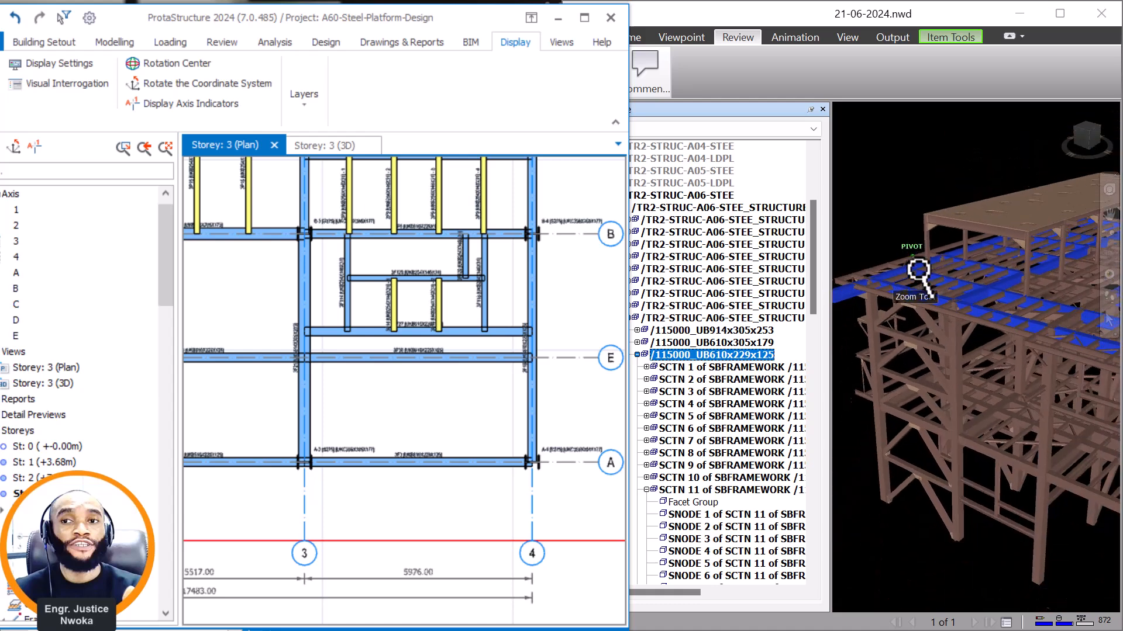
middle_click_drag(1030, 339, 909, 345)
scroll(1037, 338, "up", 3)
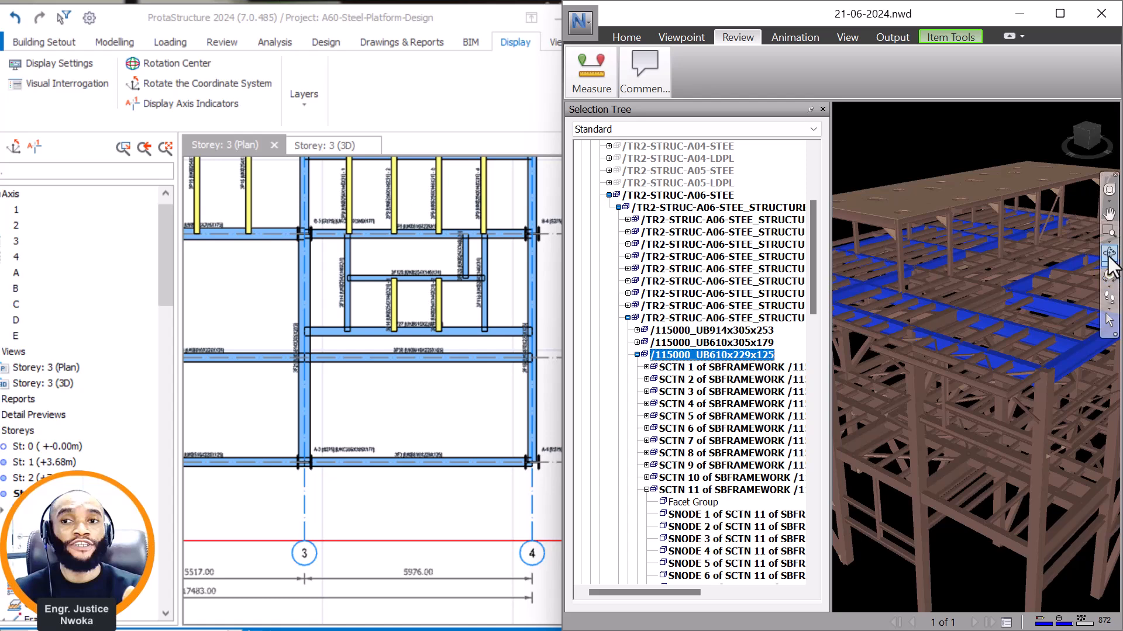
left_click_drag(1079, 329, 939, 383)
scroll(941, 329, "up", 3)
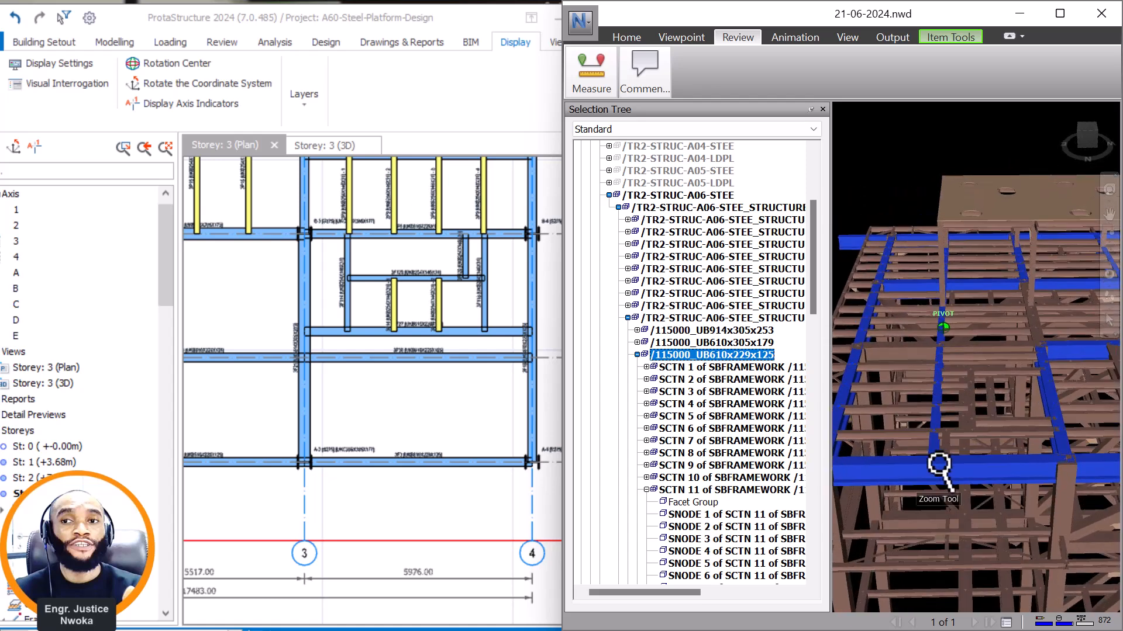
scroll(1025, 415, "up", 3)
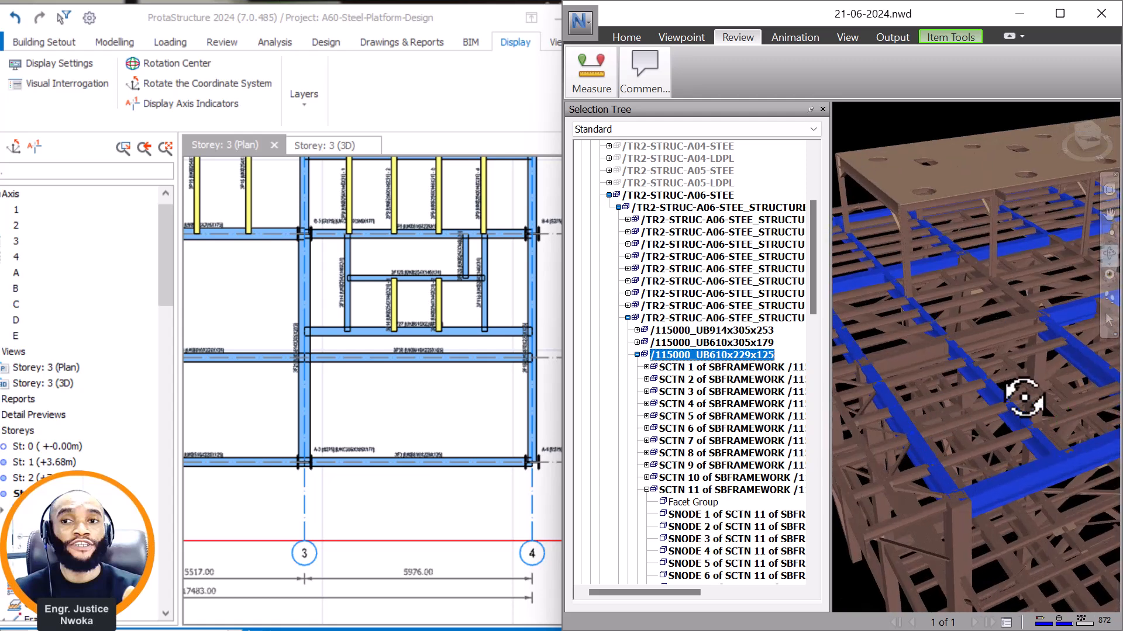
scroll(917, 398, "up", 5)
left_click_drag(916, 400, 939, 408)
scroll(498, 376, "up", 3)
In ProtaStructure, delete the original intermediate beam just above axis E in bay 3–4 and select the two purlins framing into it.
left_click(500, 327)
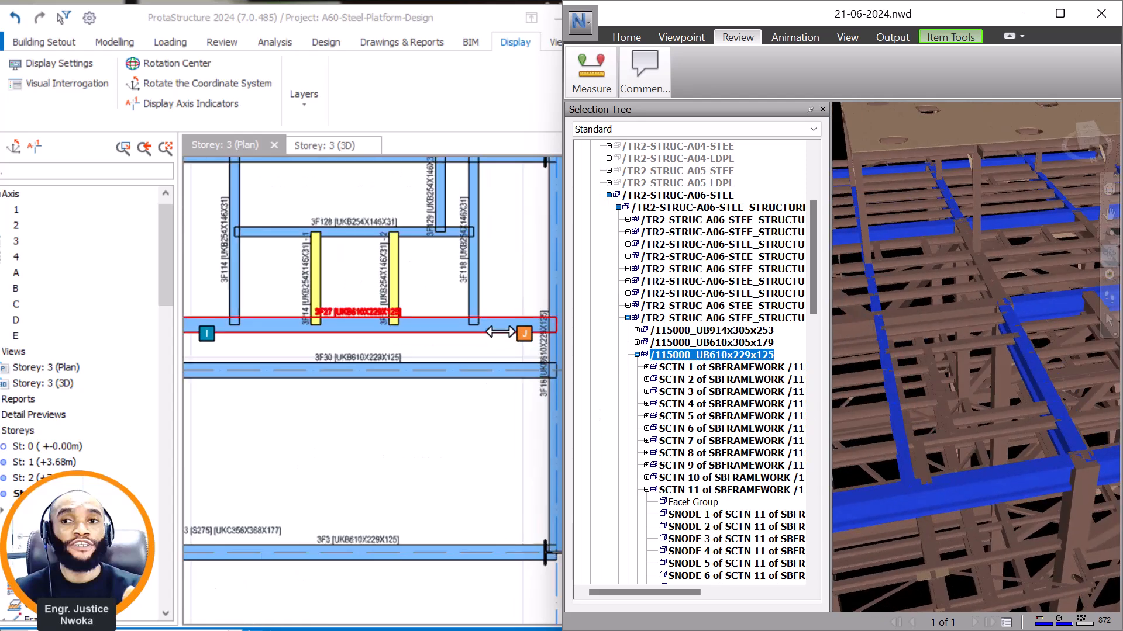
left_click(397, 321)
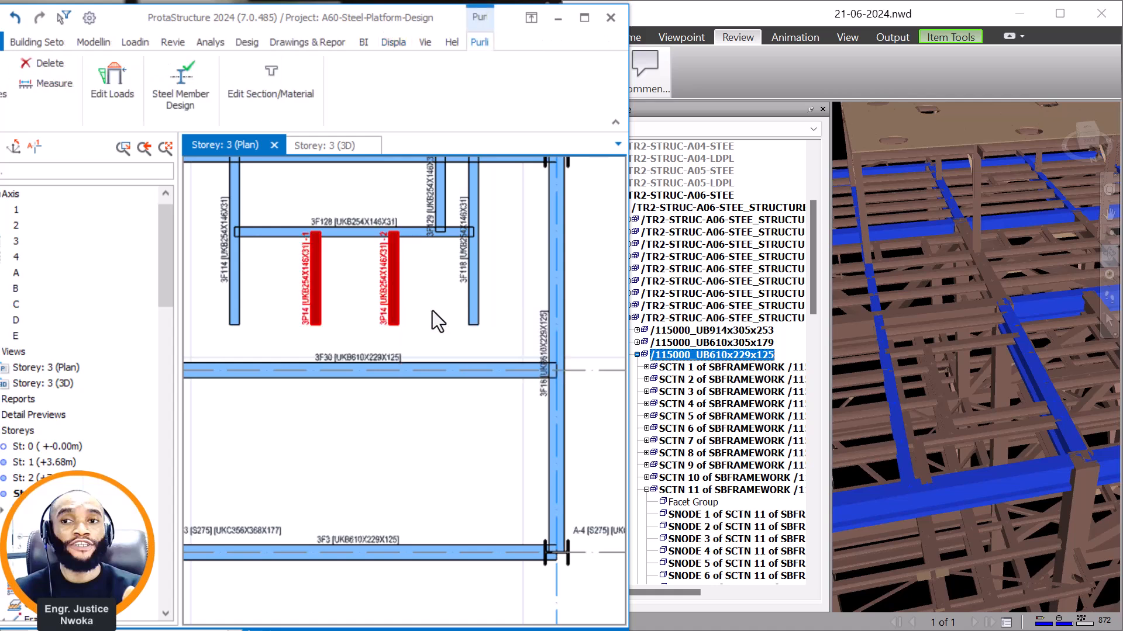
left_click(432, 310)
left_click(390, 294)
Delete the cladding panel over the two short purlins between axes E and B in bay 3–4, working in the 3D view.
left_click(338, 150)
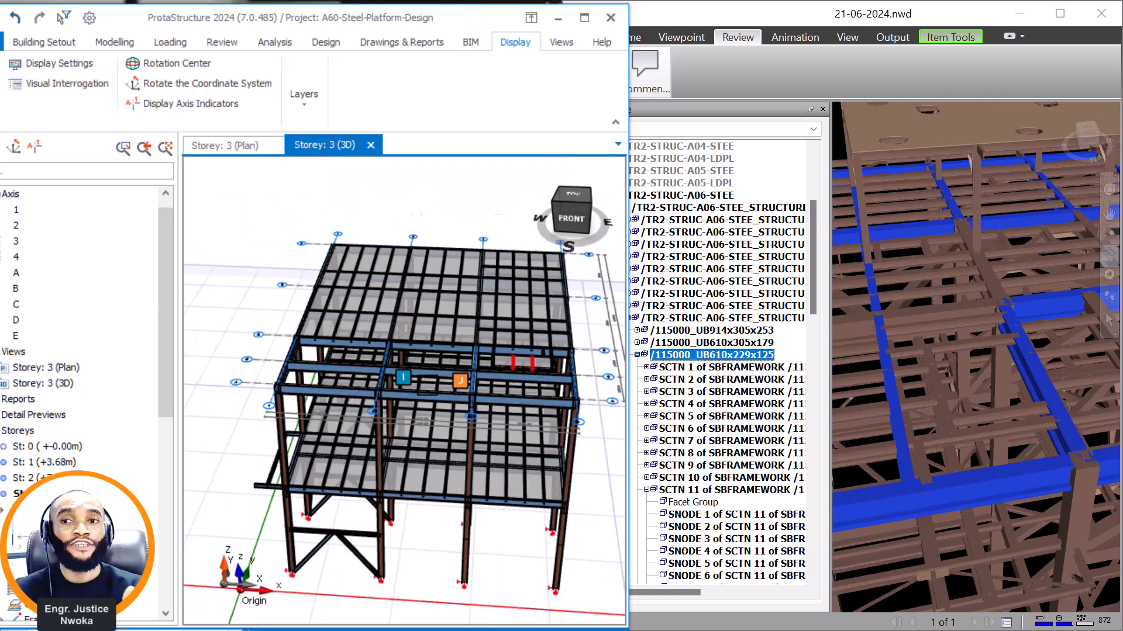
scroll(484, 377, "up", 8)
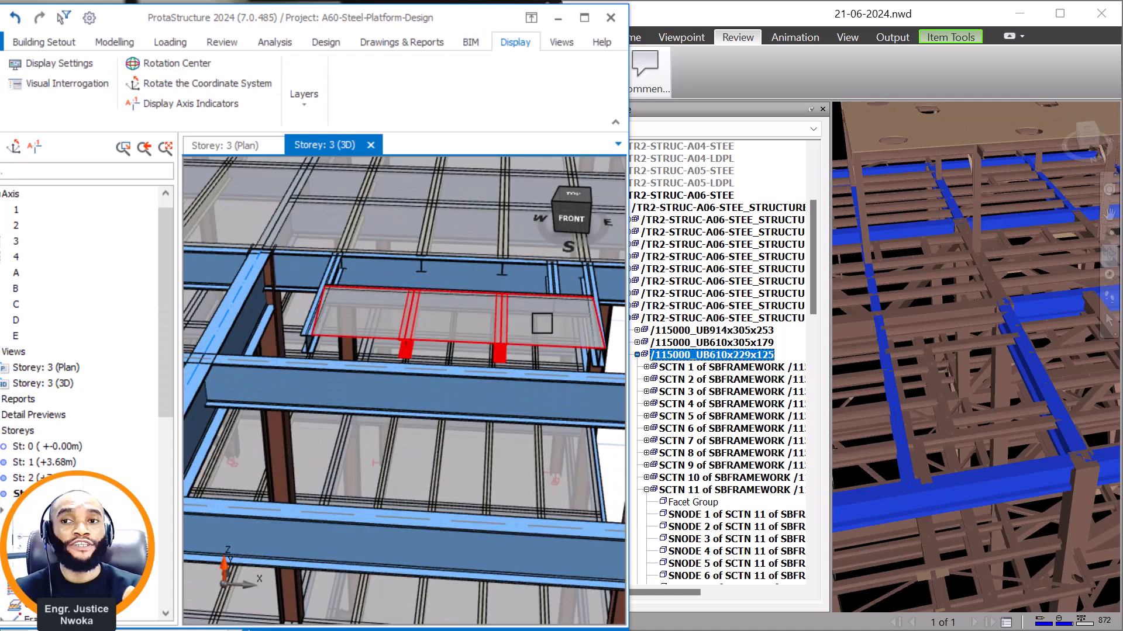
left_click(541, 323)
right_click(543, 325)
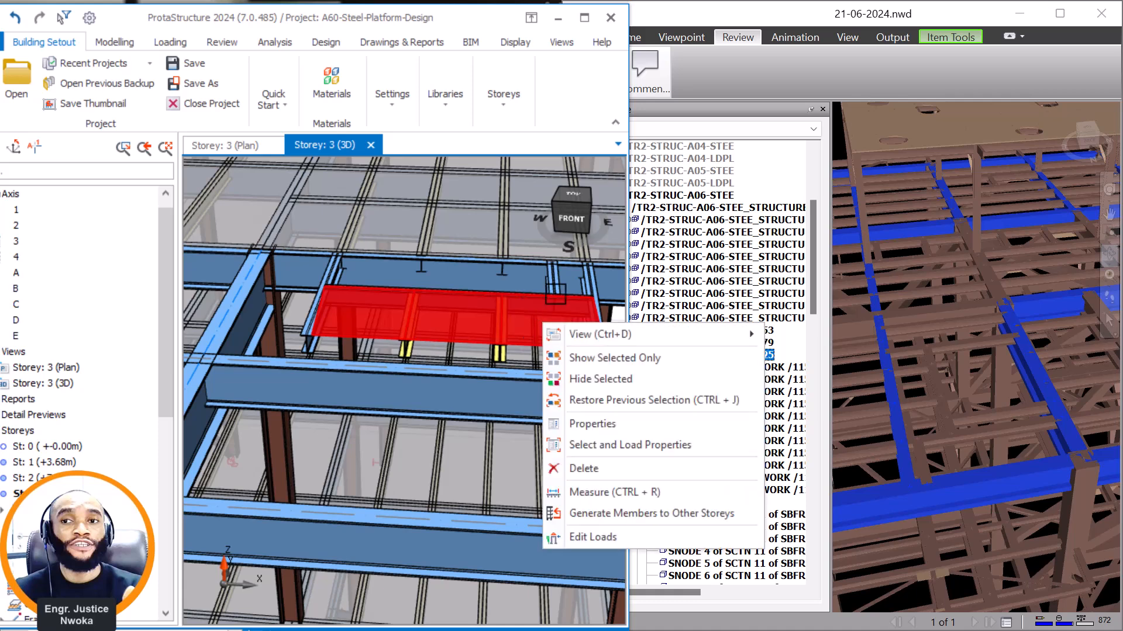
left_click(591, 469)
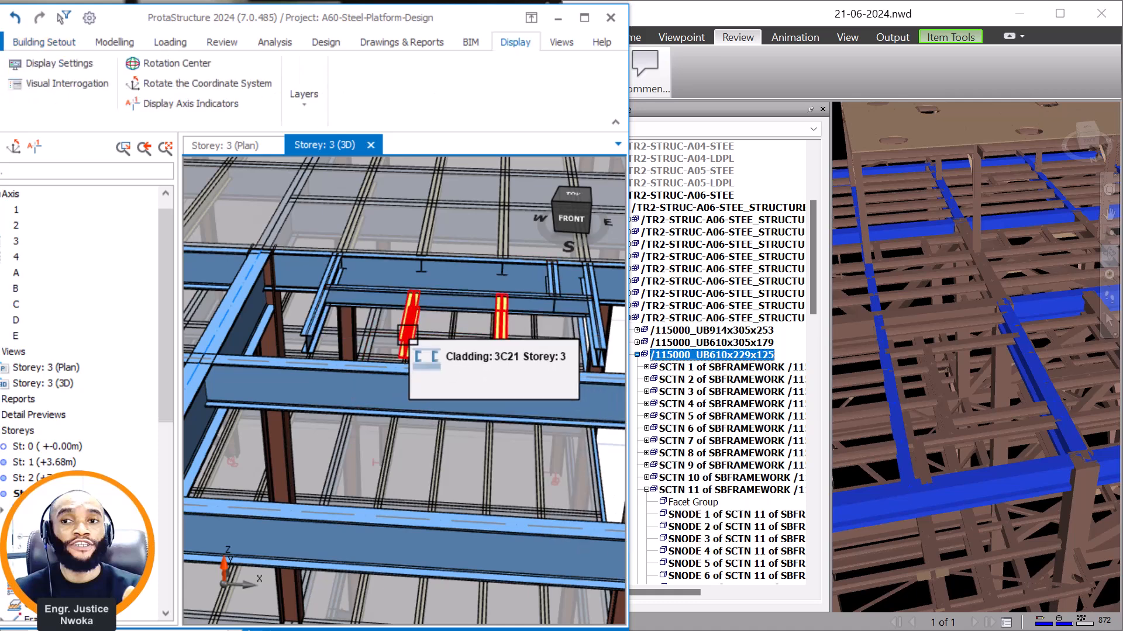
Switch to the storey 3 plan and review the framing between axes A and B from bay 3–4 across to bay 1–2.
left_click(355, 258)
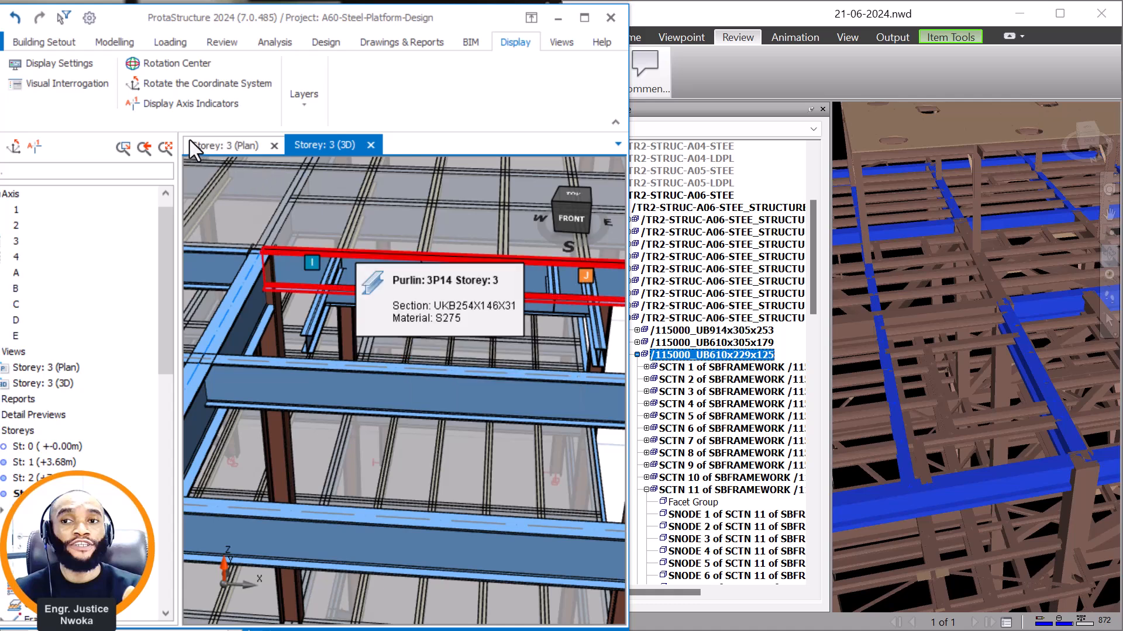
left_click(216, 140)
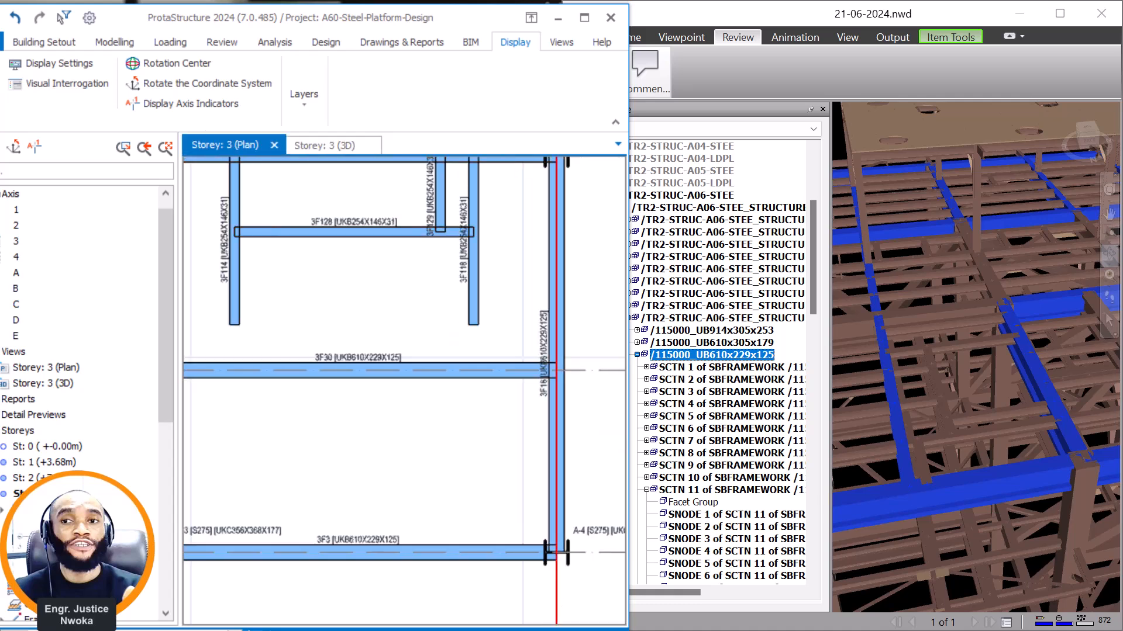
scroll(529, 377, "down", 3)
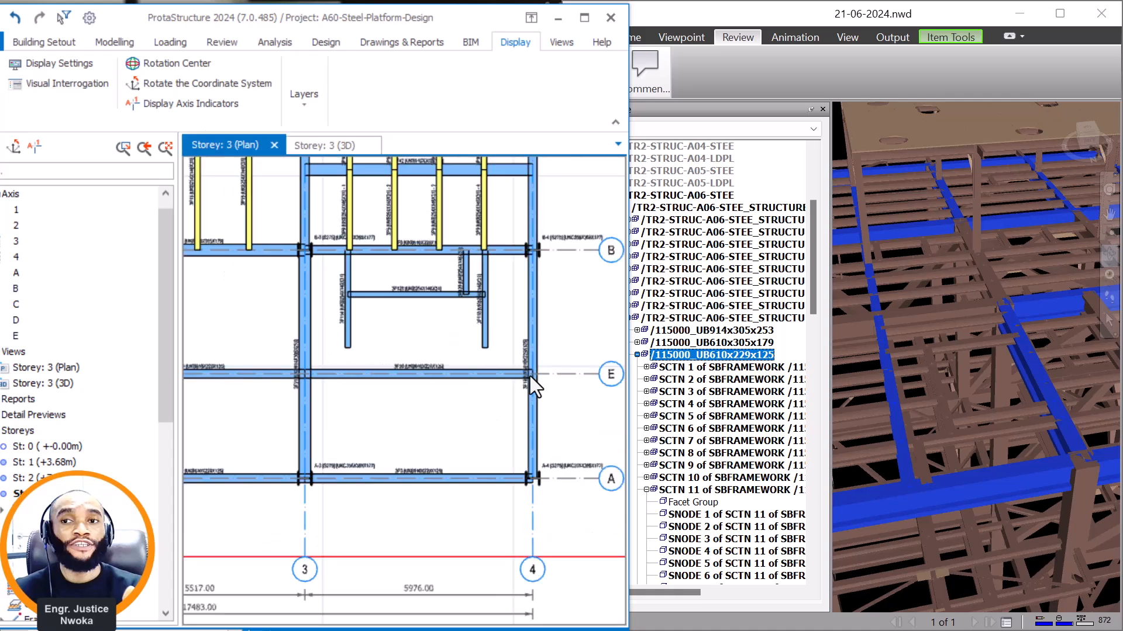
scroll(533, 379, "down", 1)
middle_click_drag(398, 378, 508, 378)
scroll(485, 379, "down", 1)
scroll(430, 388, "up", 1)
middle_click_drag(435, 389, 469, 335)
scroll(318, 347, "up", 2)
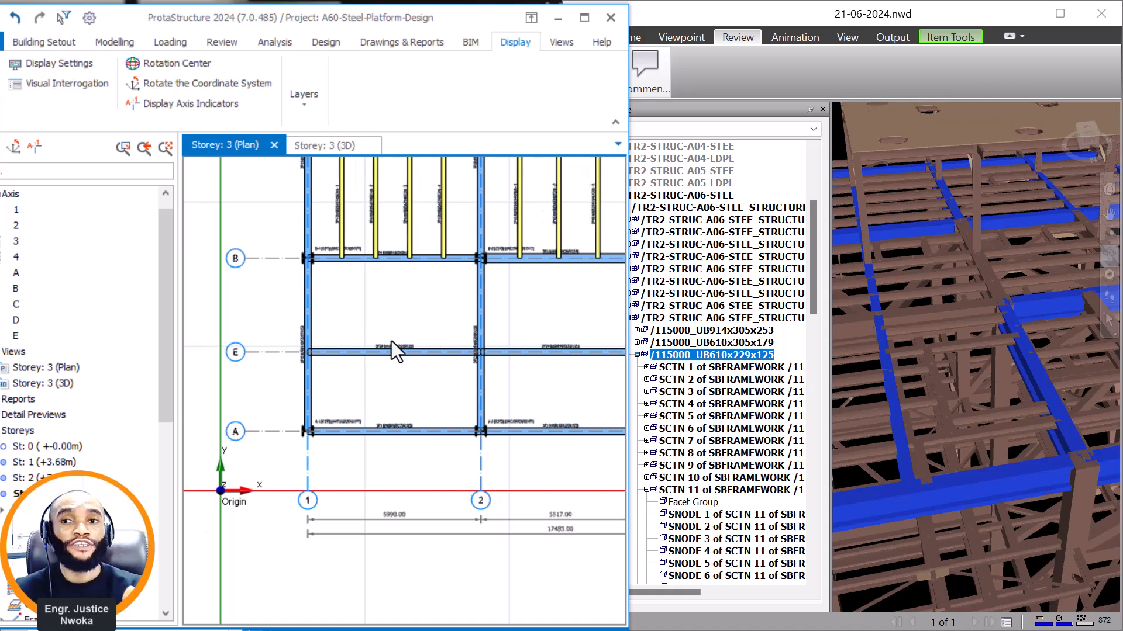
scroll(394, 339, "up", 2)
scroll(421, 348, "down", 1)
scroll(1007, 332, "down", 3)
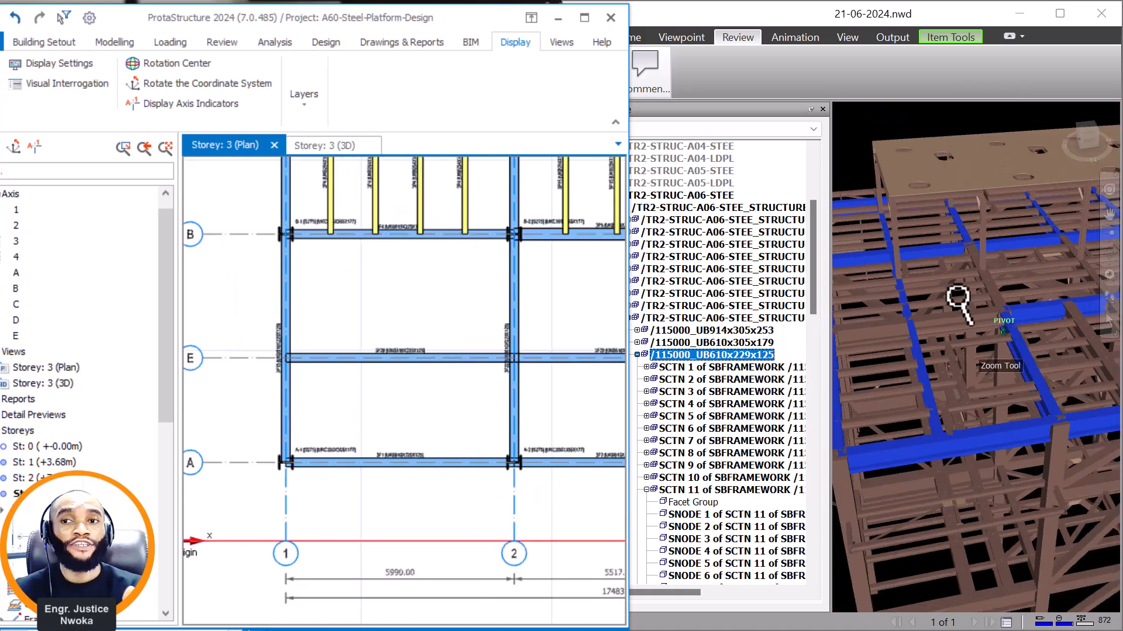
Switch to Navisworks and examine how the UB610x229x125 beams and secondary members frame around the raised roof's corner column.
middle_click_drag(924, 263, 942, 276)
scroll(932, 276, "up", 2)
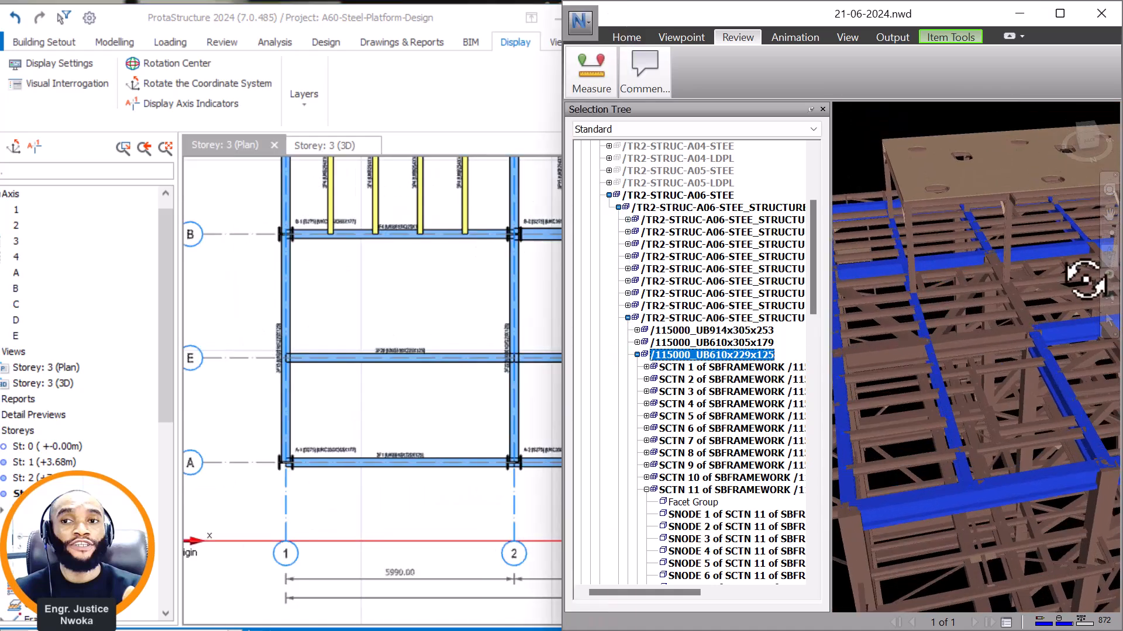
left_click(1112, 253)
mouse_move(907, 349)
left_mouse_down()
mouse_move(997, 341)
mouse_move(922, 336)
left_mouse_up()
middle_click_drag(922, 335, 1064, 357)
scroll(904, 331, "up", 4)
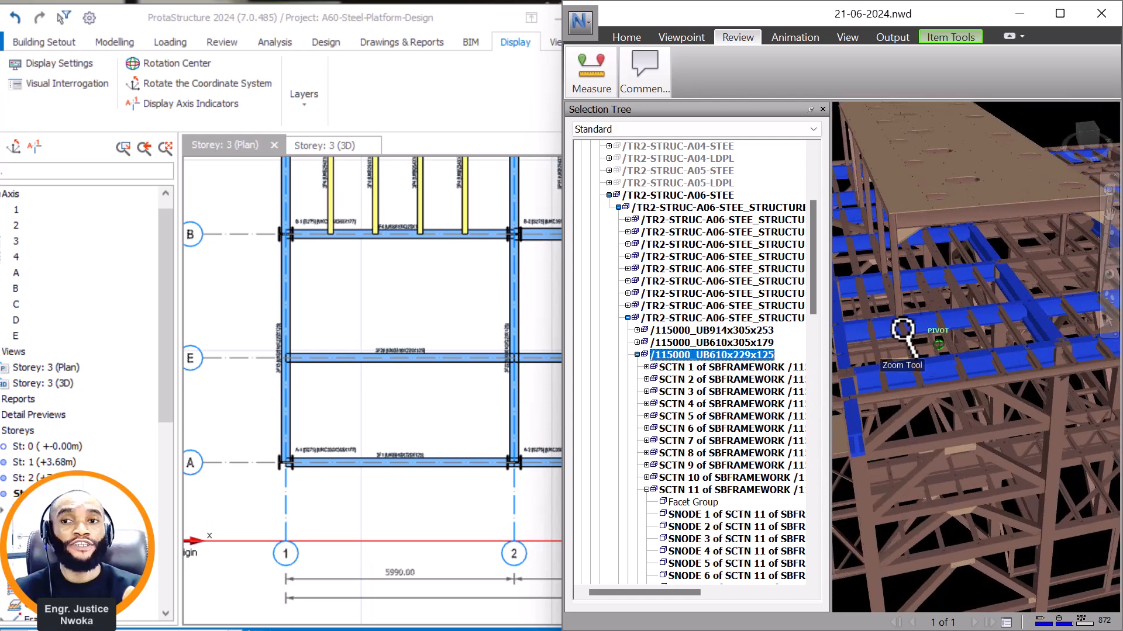
middle_click_drag(905, 327, 986, 347)
scroll(968, 321, "up", 1)
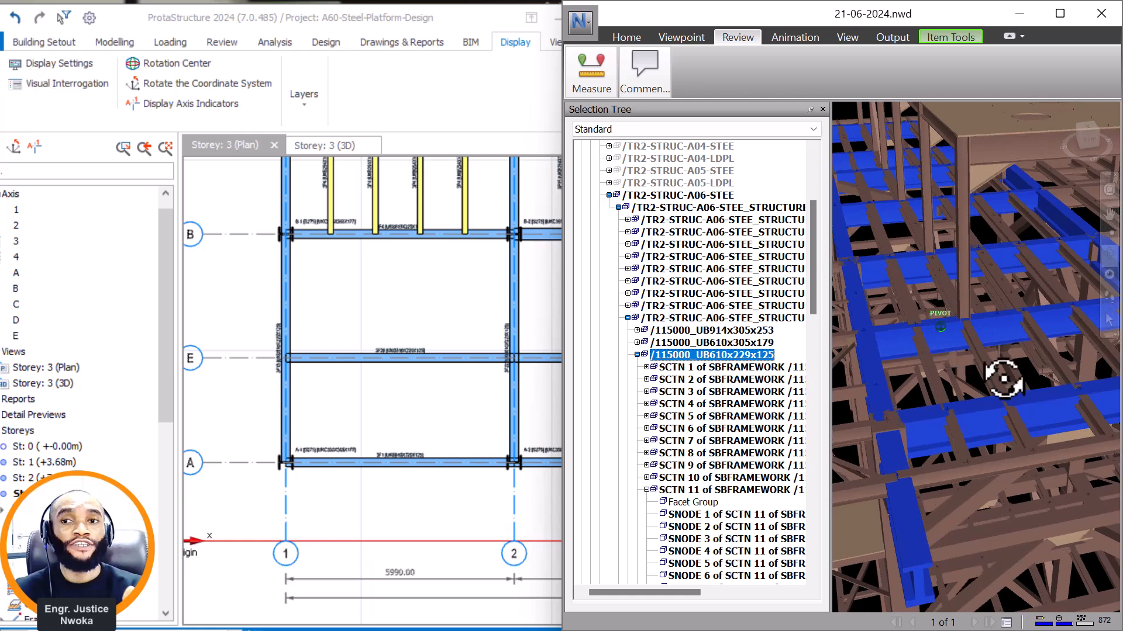
scroll(1007, 425, "up", 1)
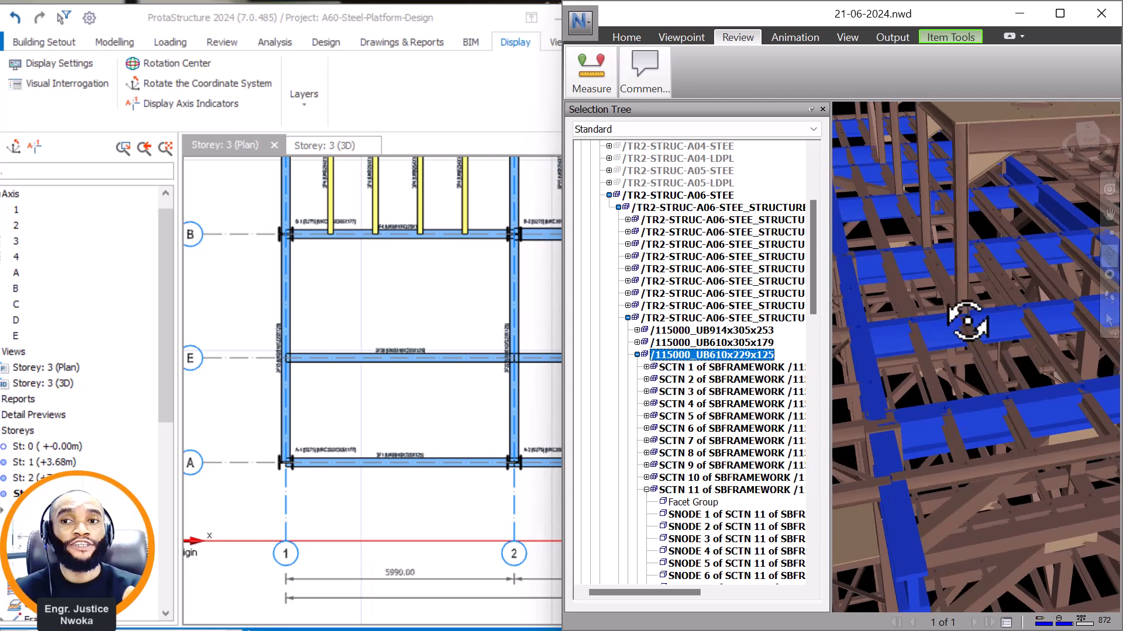
middle_click_drag(922, 325, 930, 330)
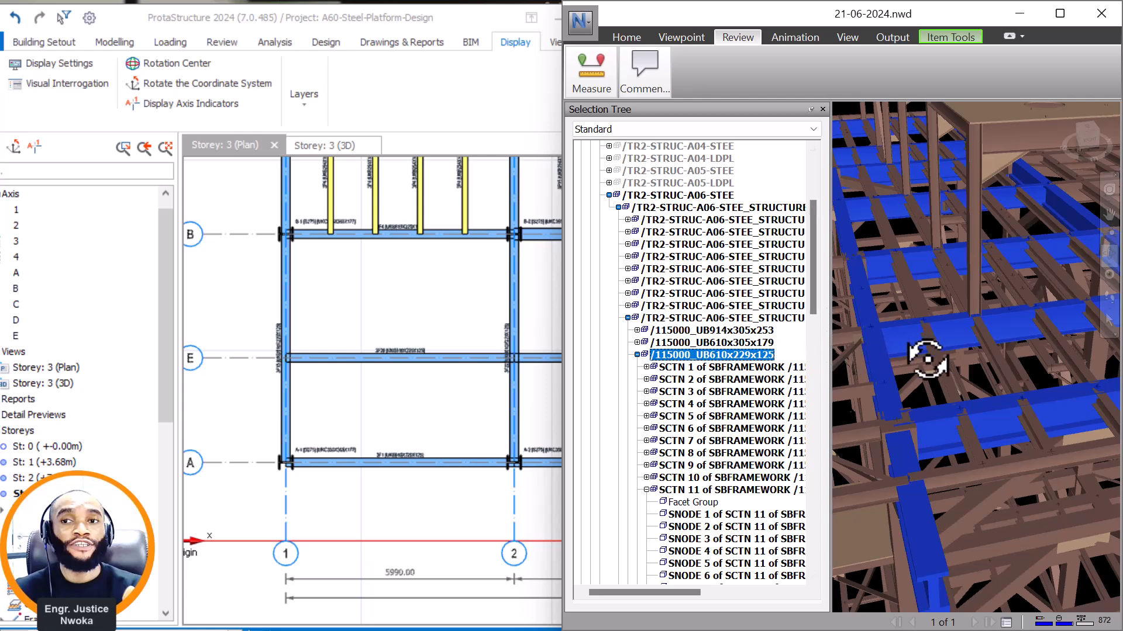
middle_click_drag(927, 358, 942, 353, "shift")
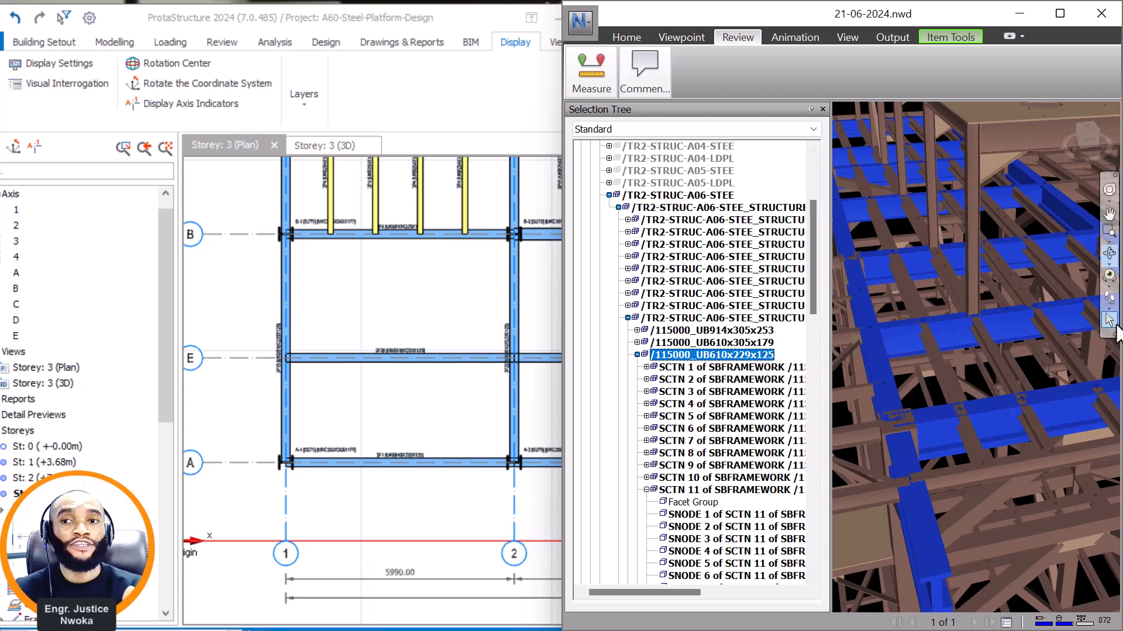
Select the short UB254x146x31 member at the foot of the raised roof's column and examine its position from several angles.
left_click(997, 374)
scroll(972, 355, "up", 3)
mouse_move(972, 355)
middle_mouse_down()
mouse_move(1050, 347)
mouse_move(964, 347)
middle_mouse_up()
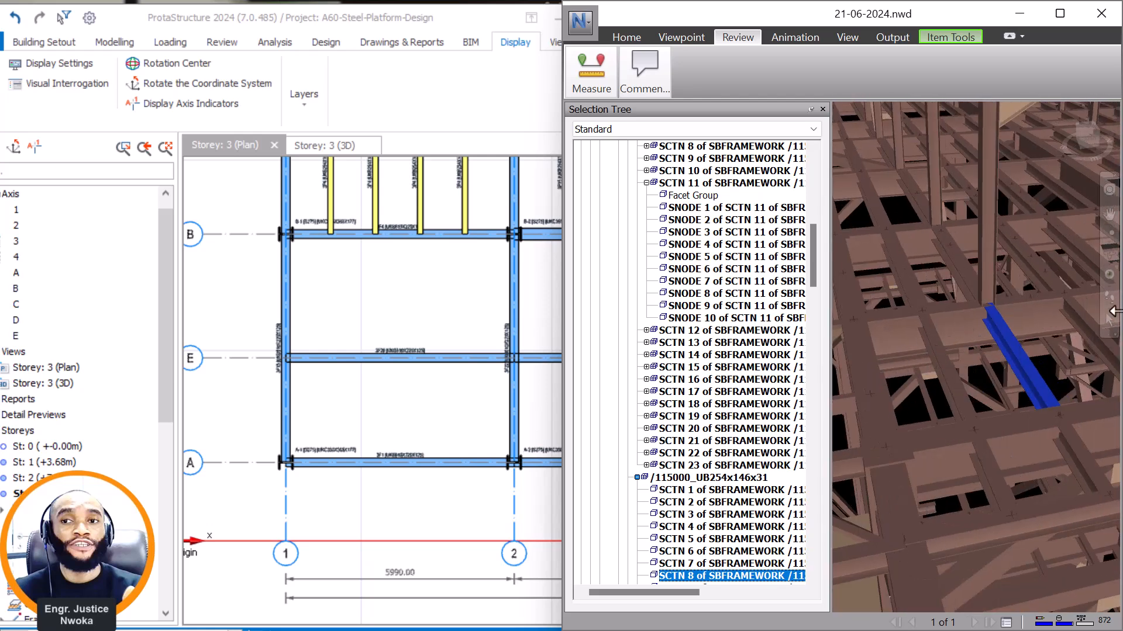
left_click(1109, 256)
left_click_drag(910, 353, 908, 421)
scroll(909, 406, "down", 1)
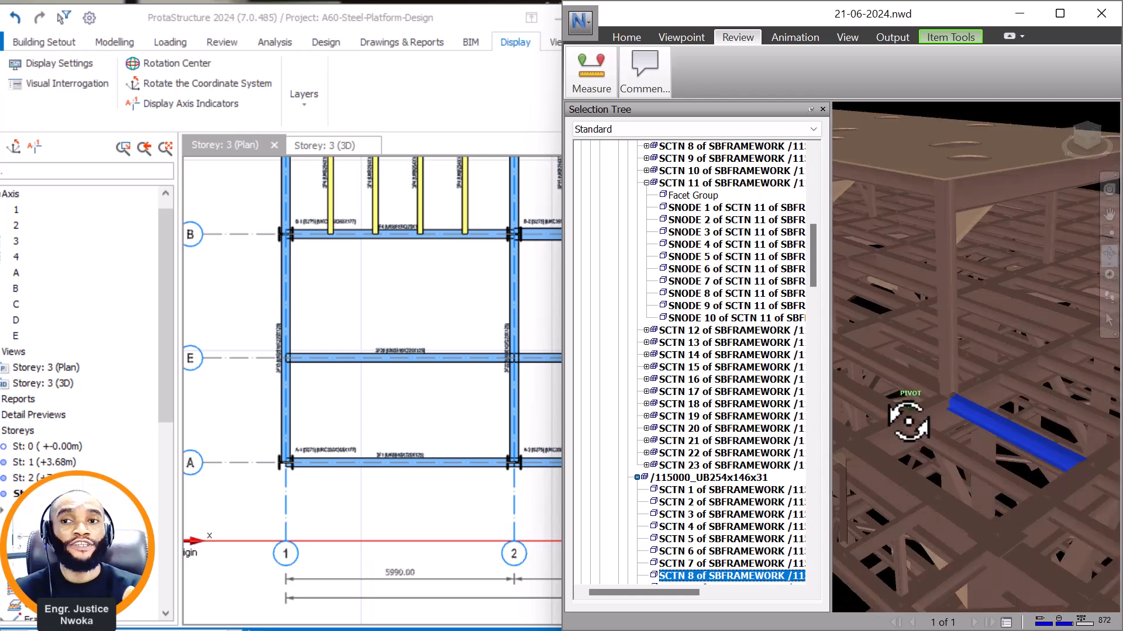
scroll(909, 423, "down", 2)
middle_click_drag(897, 452, 924, 431)
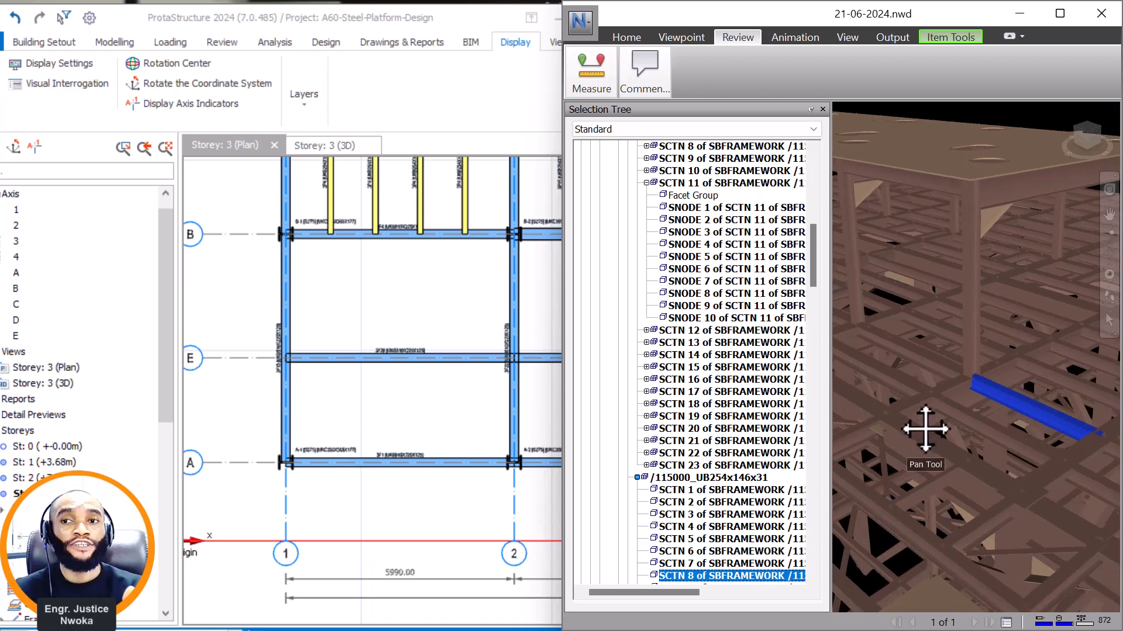
left_click_drag(922, 430, 938, 421)
scroll(920, 426, "up", 4)
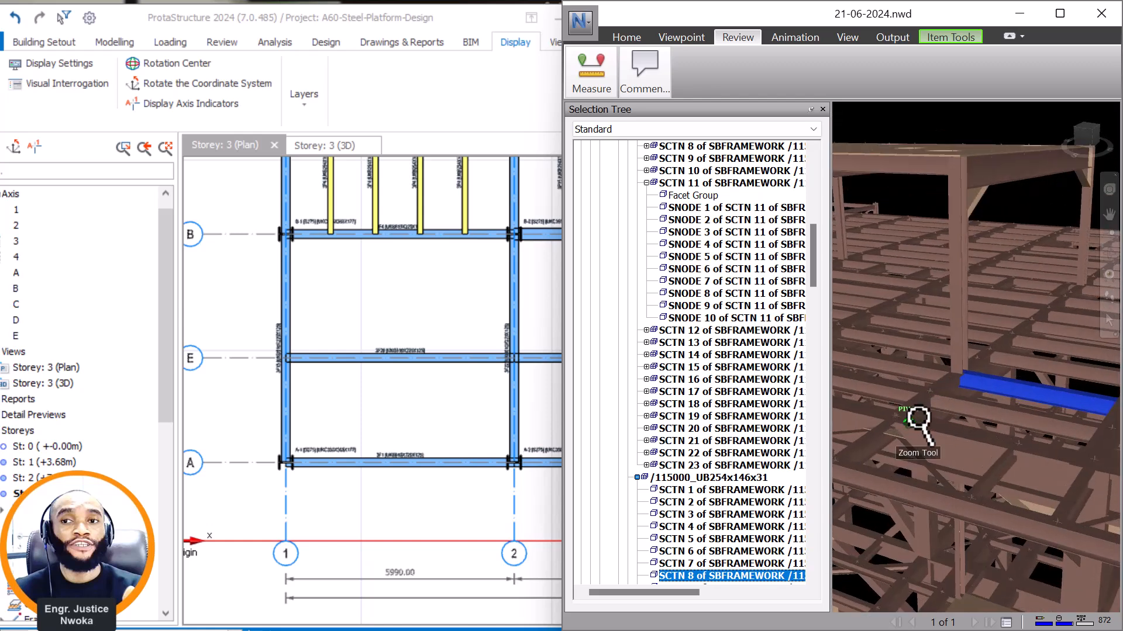
scroll(943, 446, "up", 2)
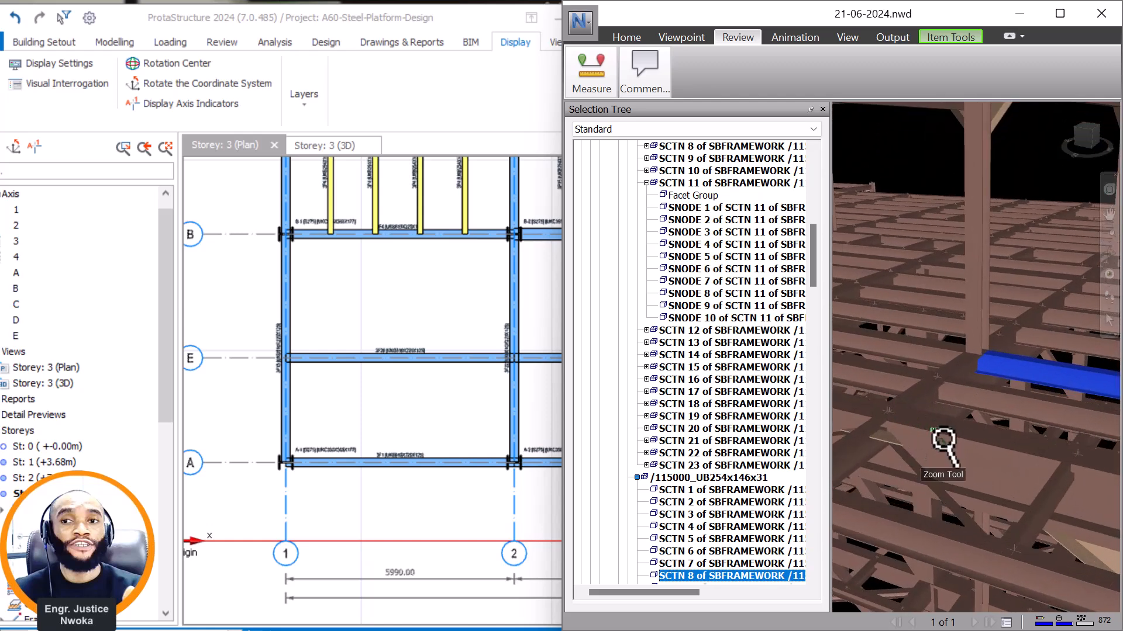
middle_click_drag(997, 386, 997, 383)
Measure point to point from the neighbouring beam to the selected UB254x146x31 member beside the raised roof's column.
left_click(591, 81)
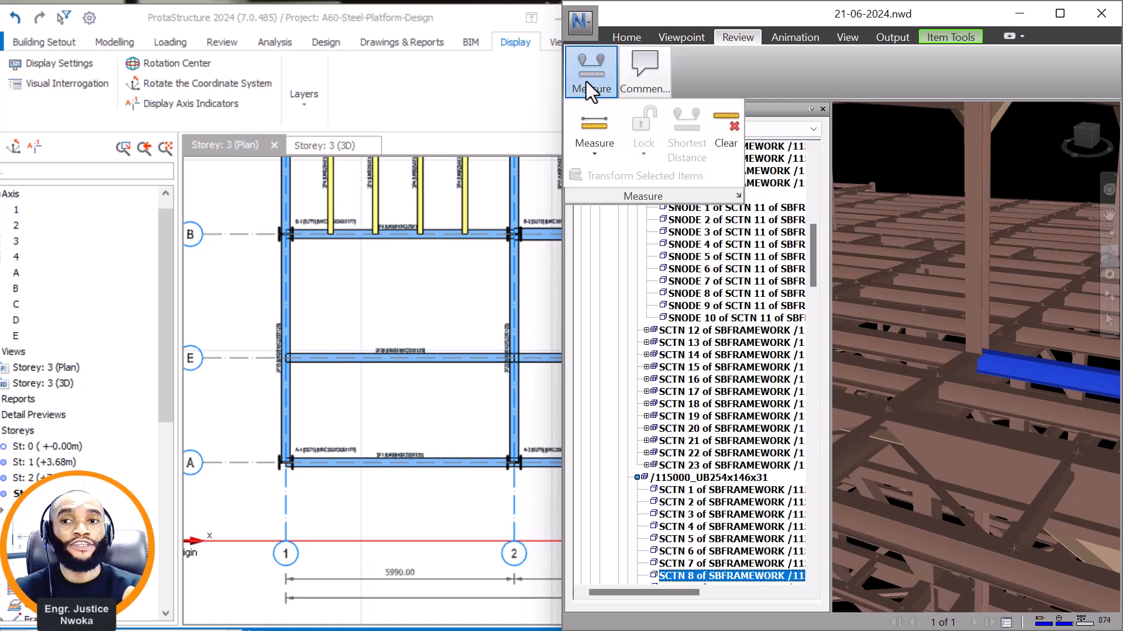
left_click(596, 124)
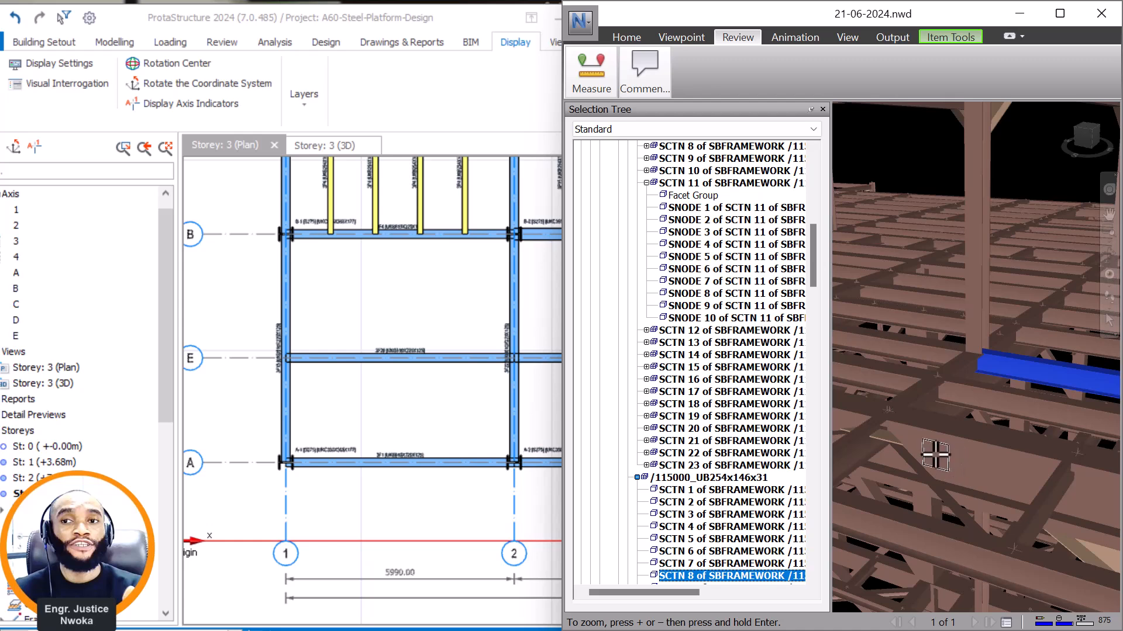
scroll(1004, 394, "up", 1)
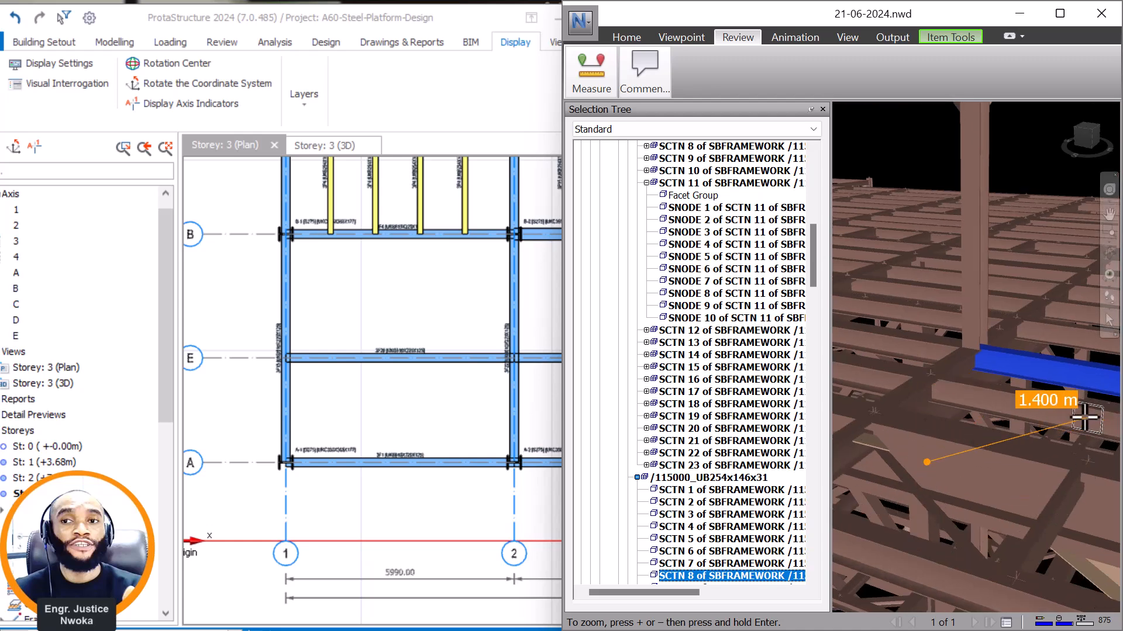
scroll(1085, 417, "up", 1)
scroll(1002, 384, "up", 2)
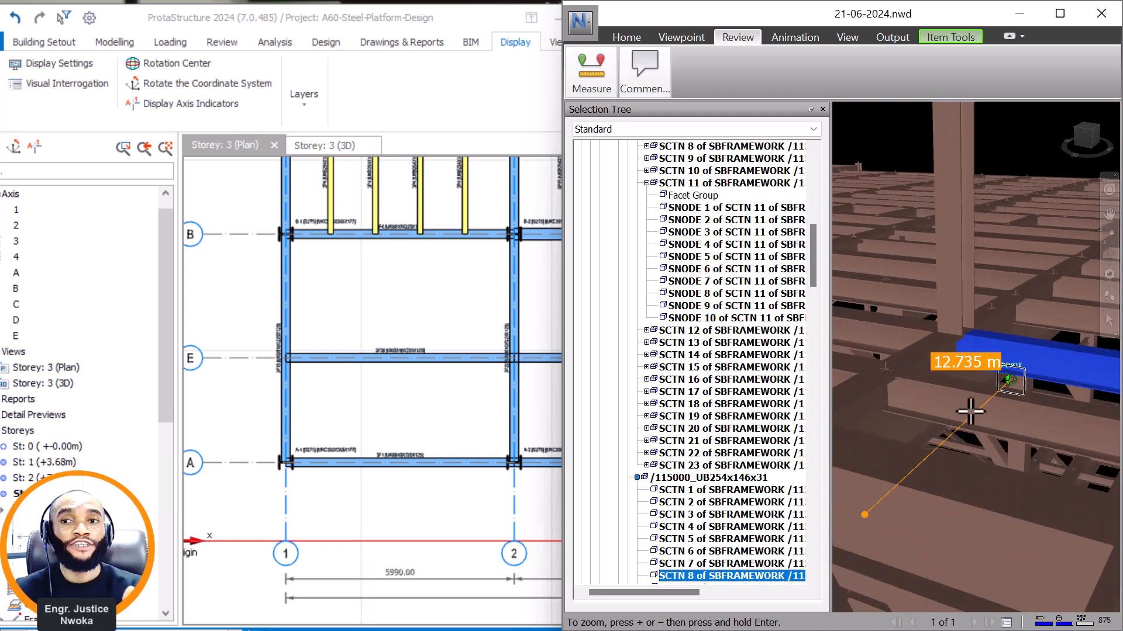
scroll(1015, 363, "up", 2)
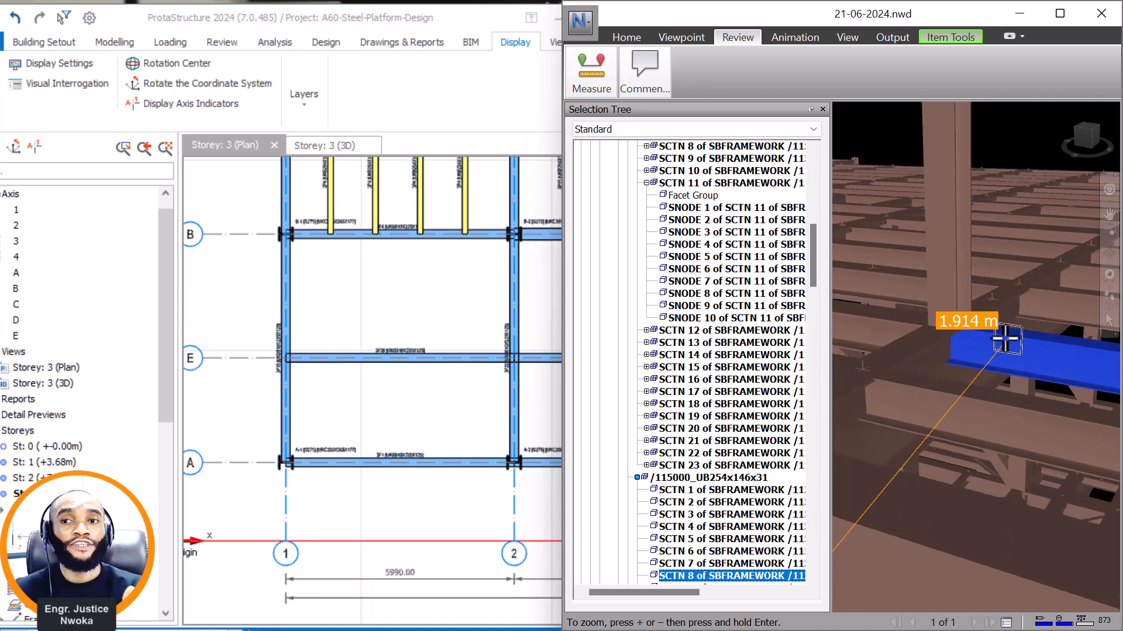
left_click(993, 349)
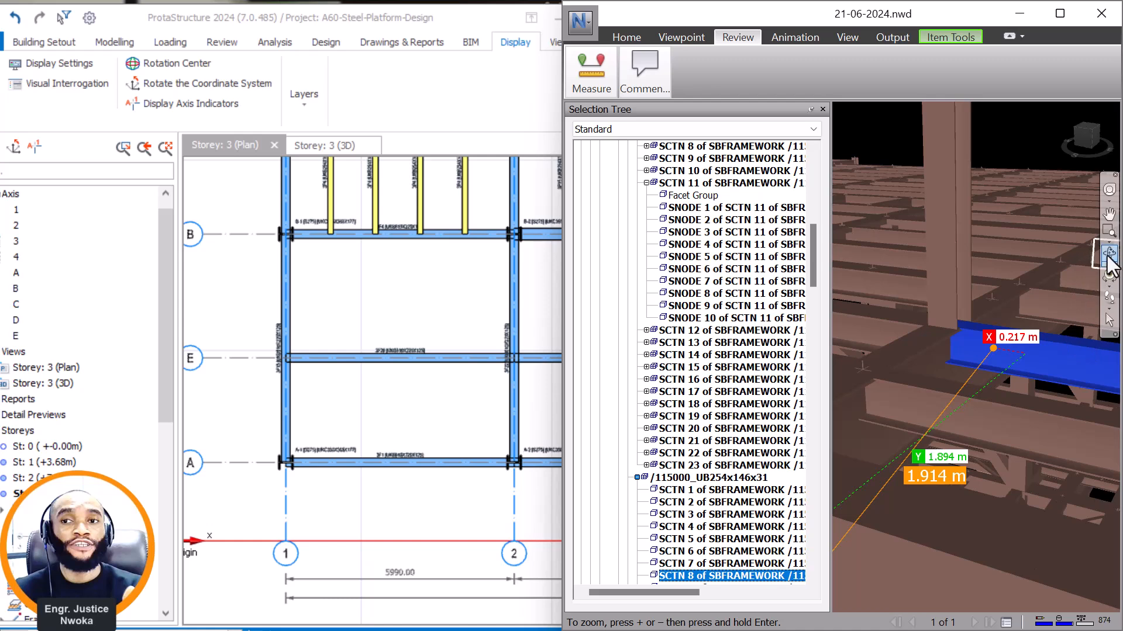
left_click_drag(973, 459, 912, 476)
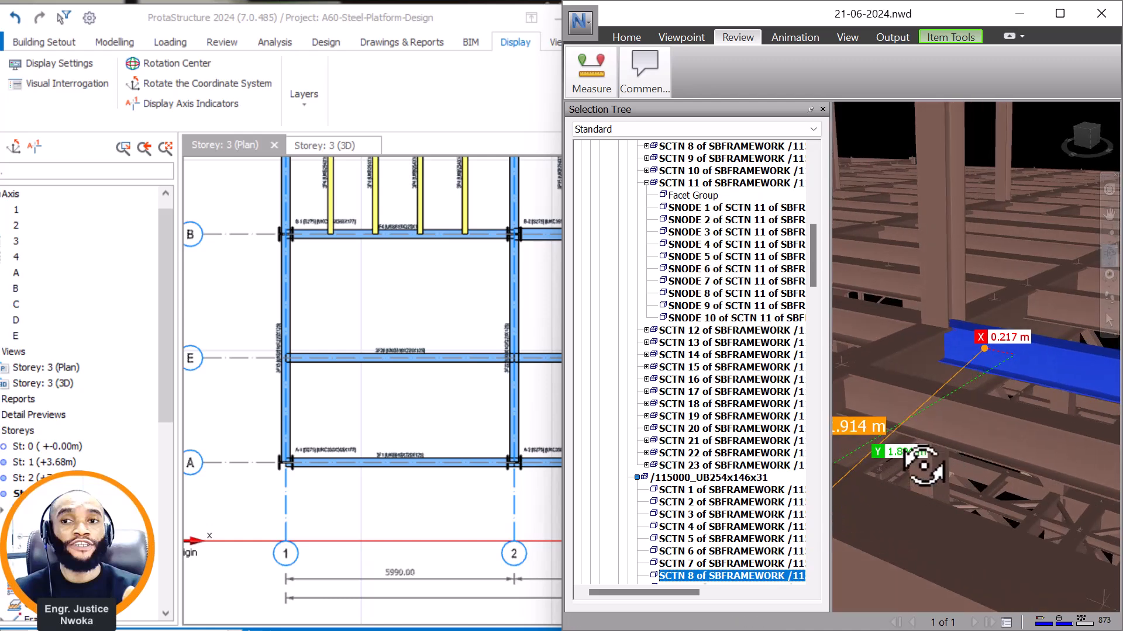
scroll(962, 452, "down", 3)
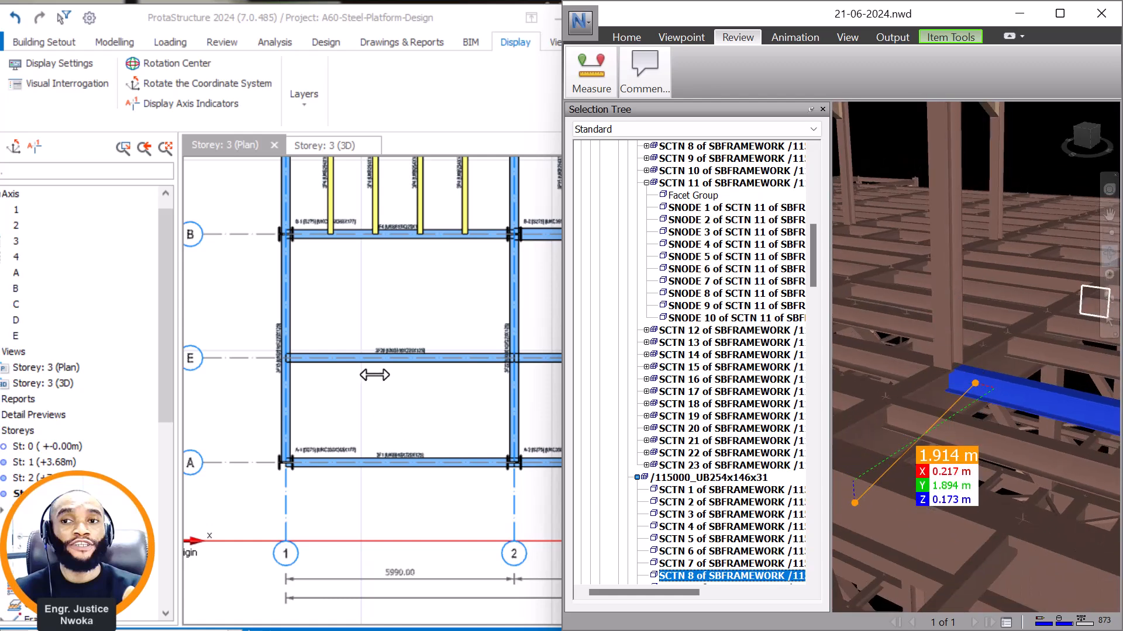
In ProtaStructure, remove the label bubble from axis E and make it a hidden axis through its properties.
scroll(374, 375, "down", 3)
left_click(298, 367)
scroll(297, 350, "up", 3)
right_click(298, 349)
left_click(362, 101)
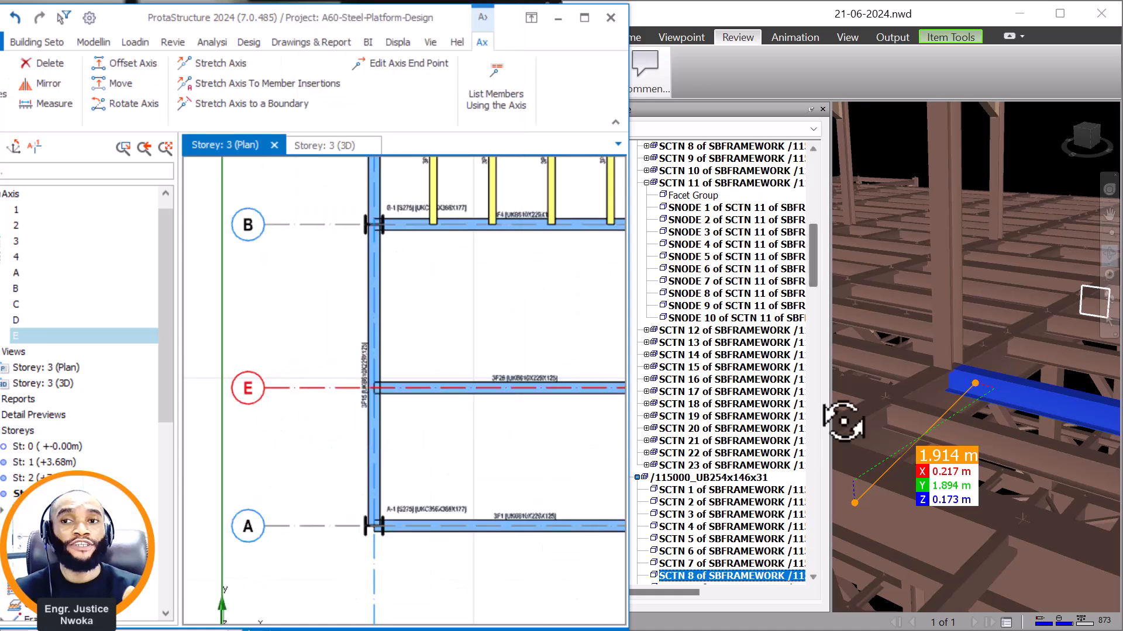
left_click(951, 369)
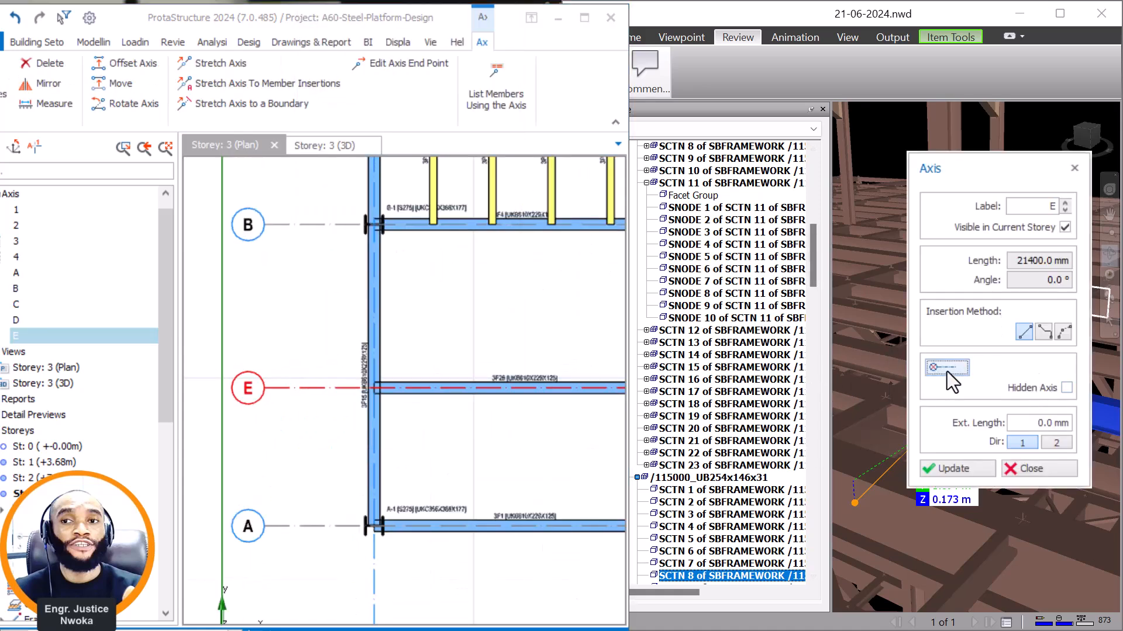
left_click(953, 371)
left_click(1066, 388)
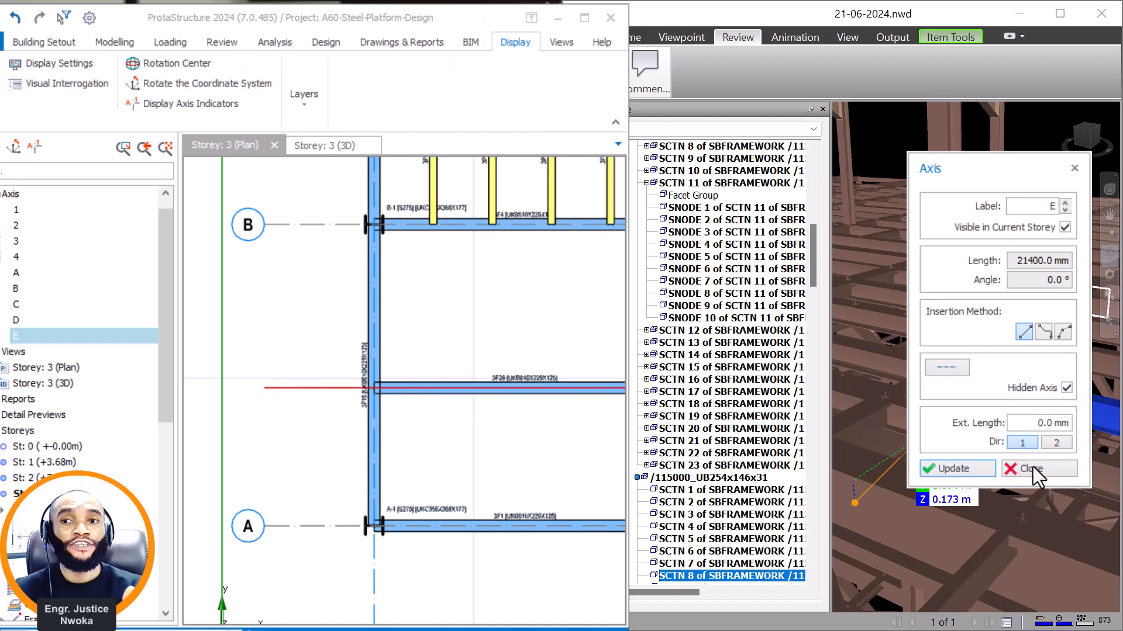
left_click(1075, 168)
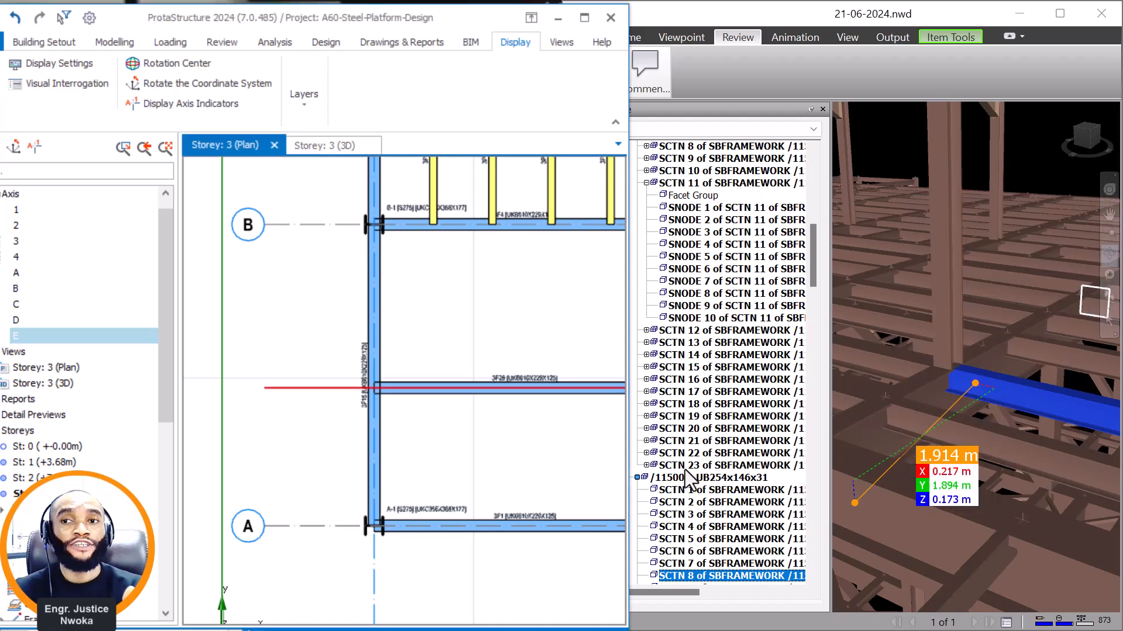
Offset axis 1 by 1895 mm towards axis 2 to create a new axis in bay 1–2.
left_click(616, 393)
scroll(381, 527, "down", 2)
left_click(381, 527)
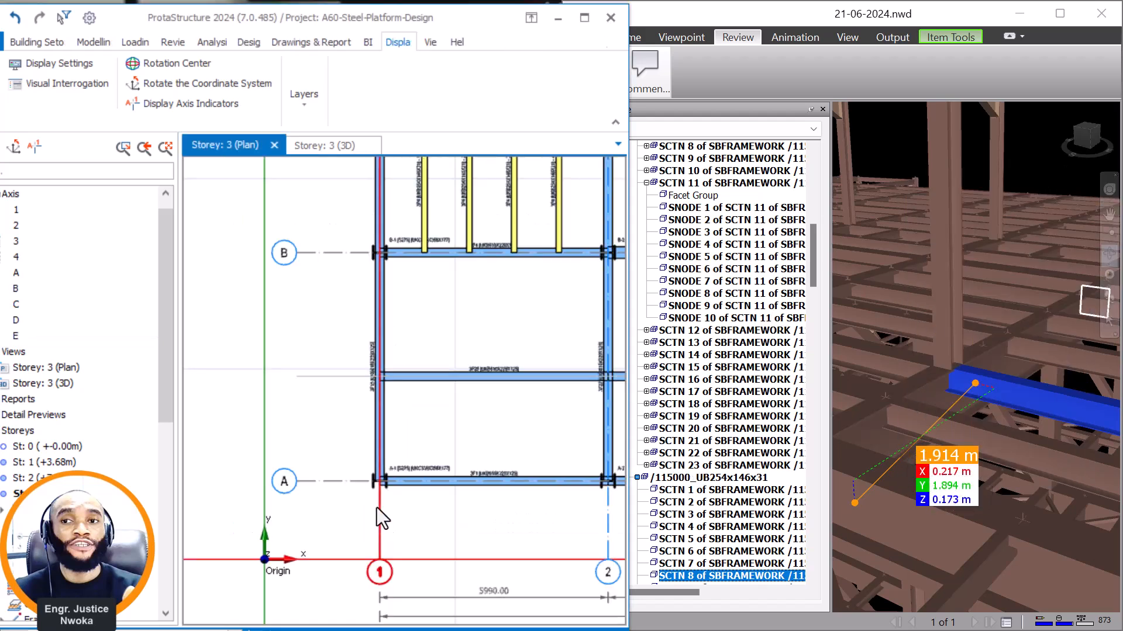
right_click(388, 426)
left_click(418, 496)
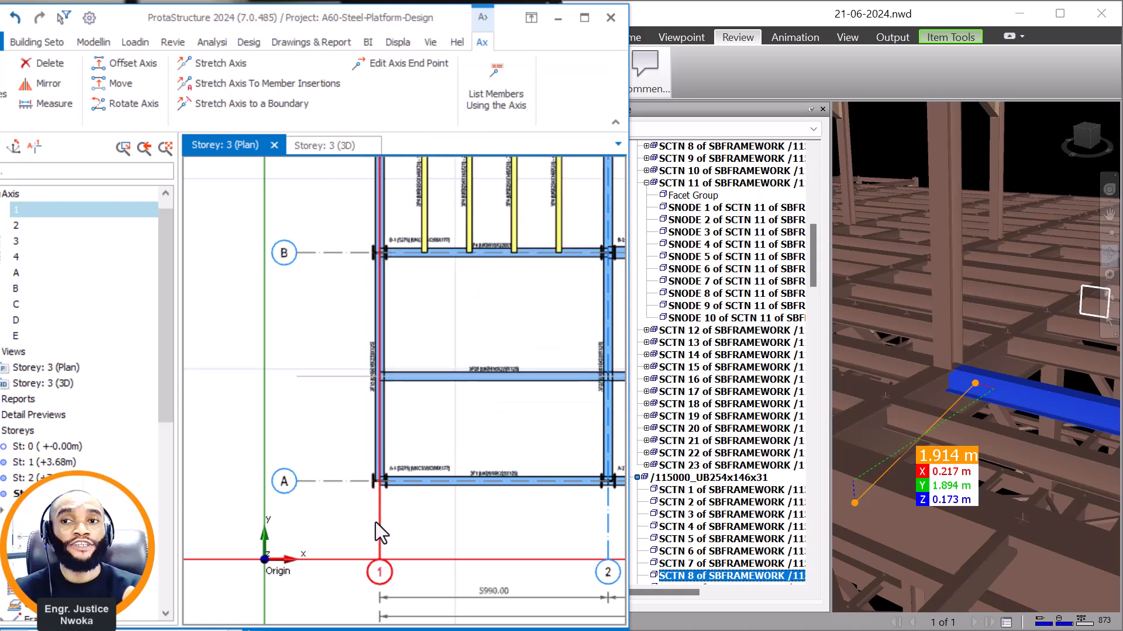
right_click(398, 520)
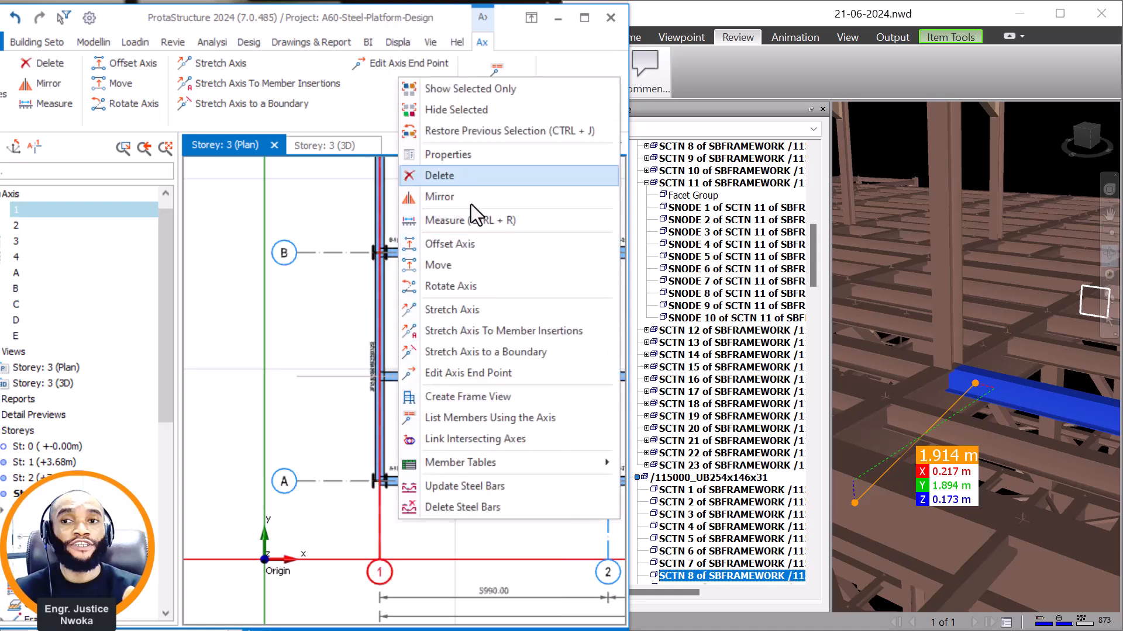
left_click(462, 243)
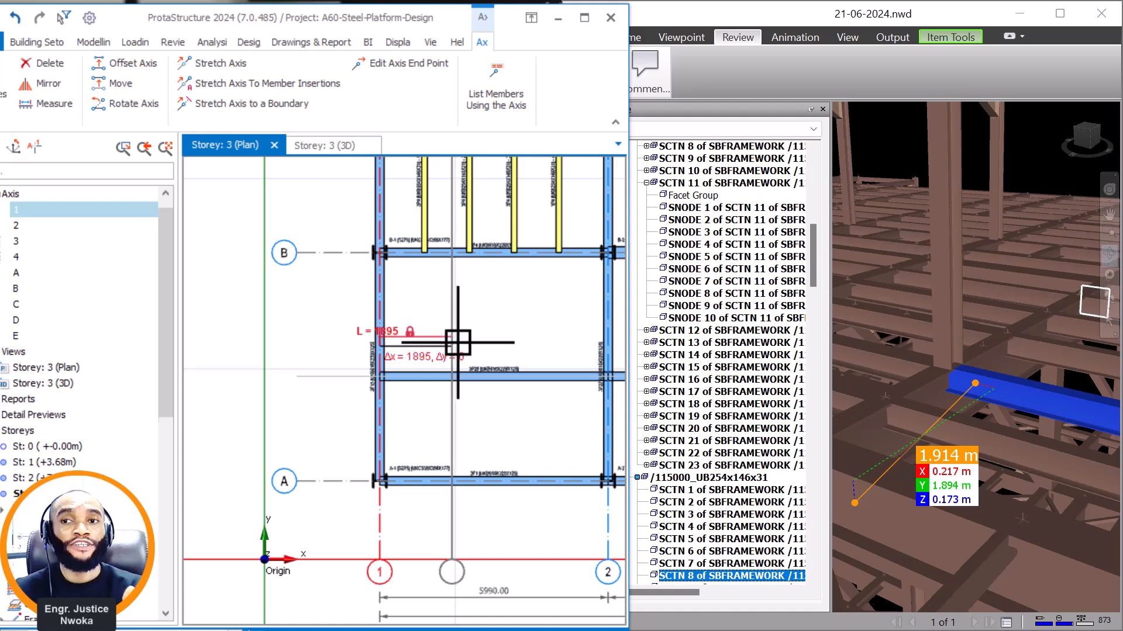
key("Return")
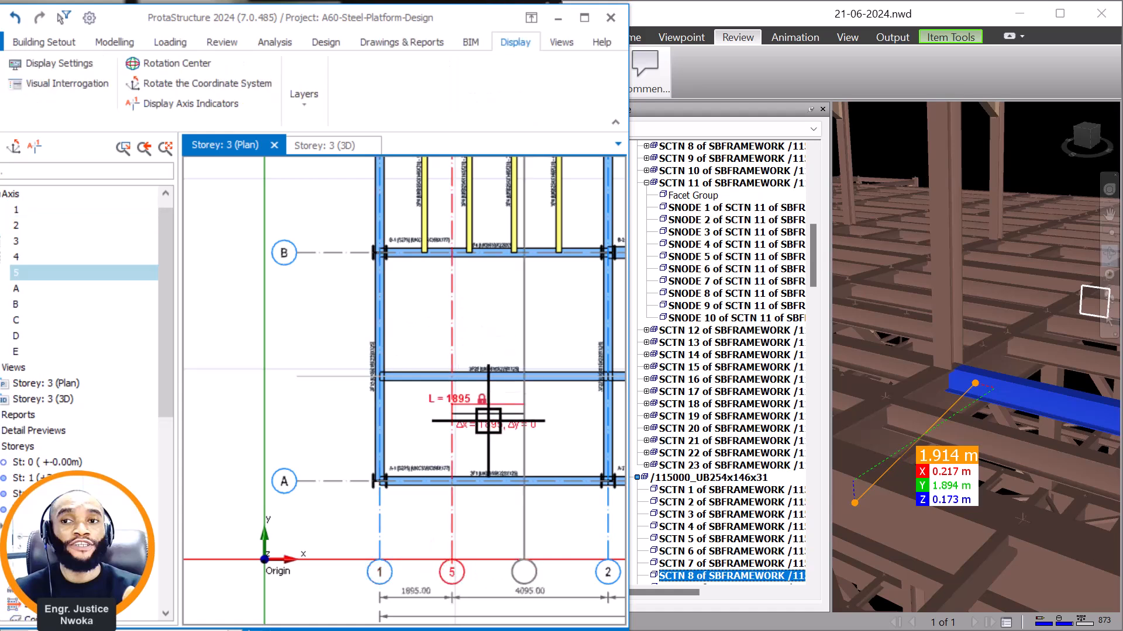
key("Escape")
Remove the label bubbles from the new axis between axes 1 and 2 and make it a hidden axis through its properties.
scroll(454, 352, "up", 1)
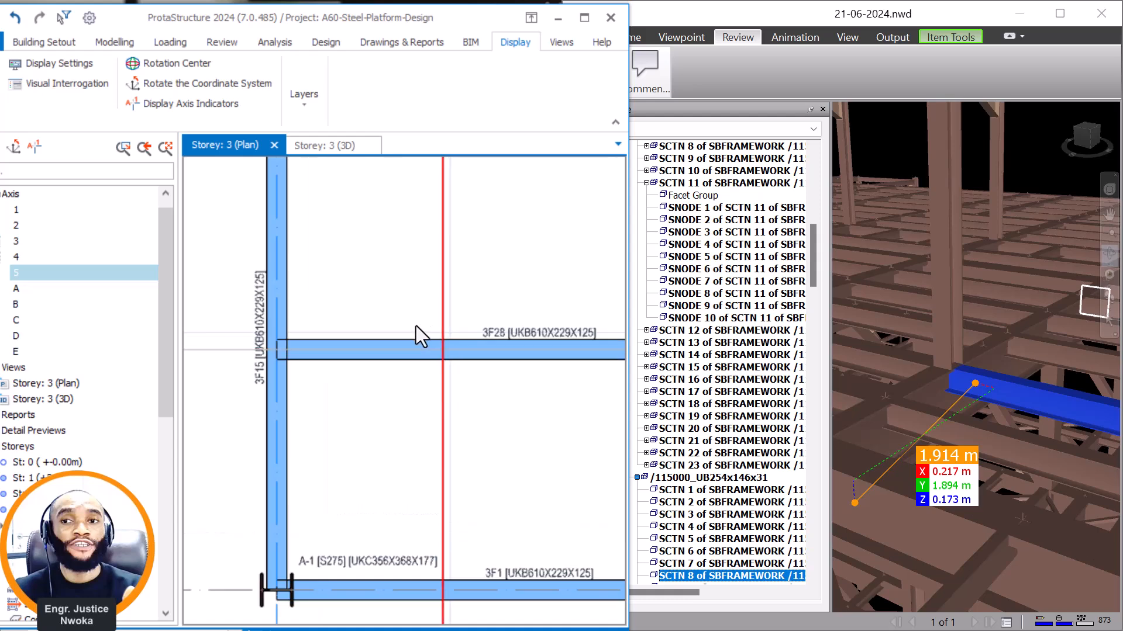
left_click(440, 346)
scroll(412, 293, "down", 3)
right_click(430, 383)
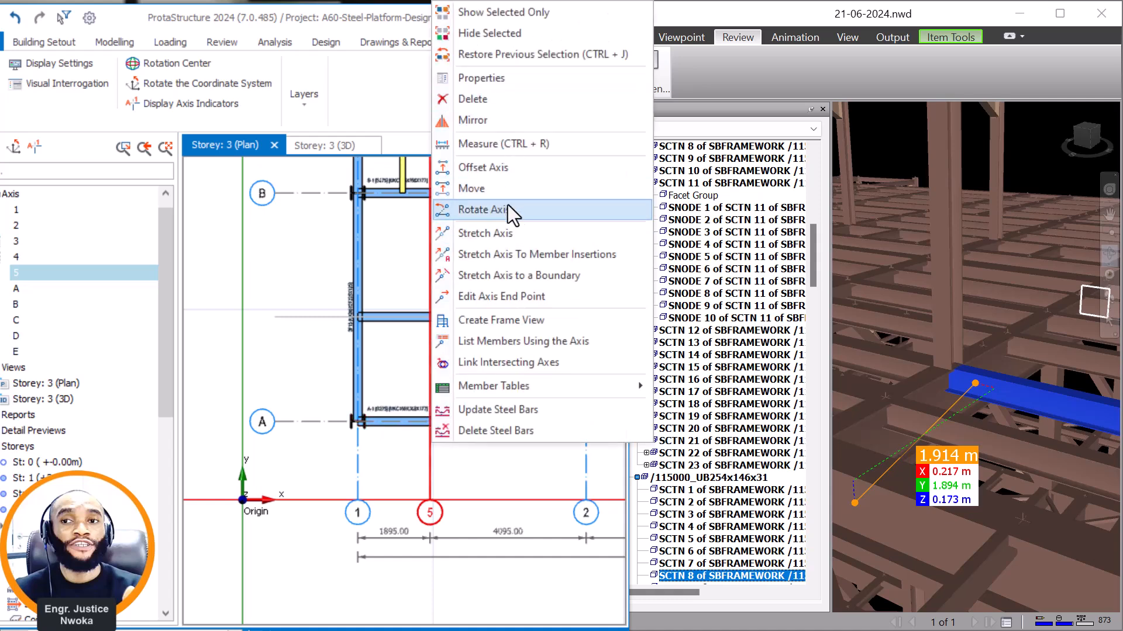
left_click(474, 78)
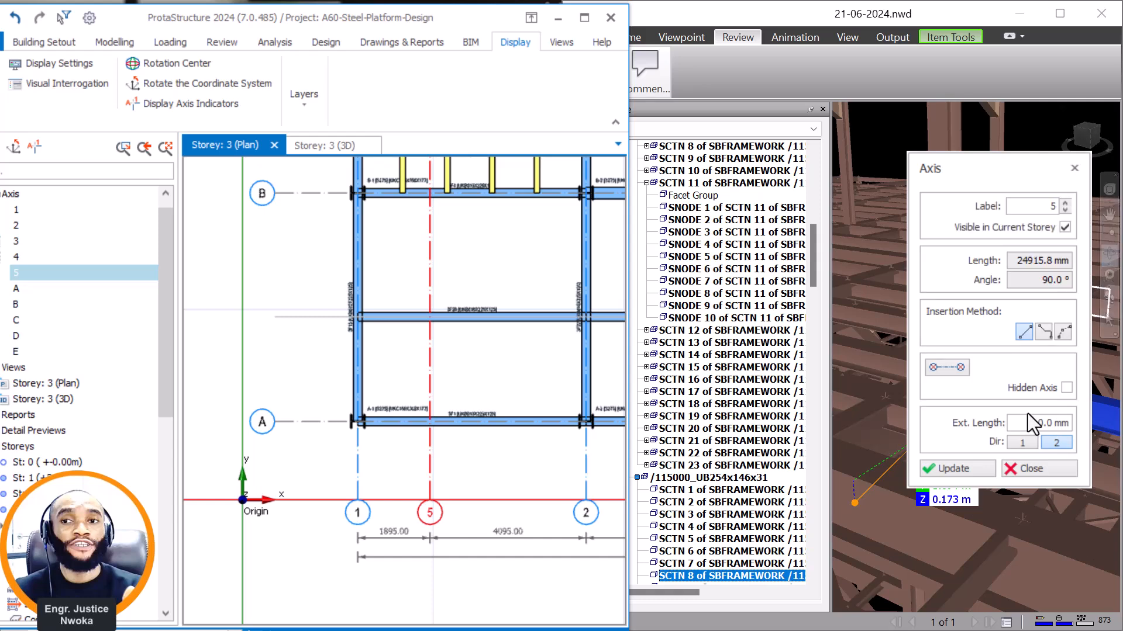
left_click(1061, 387)
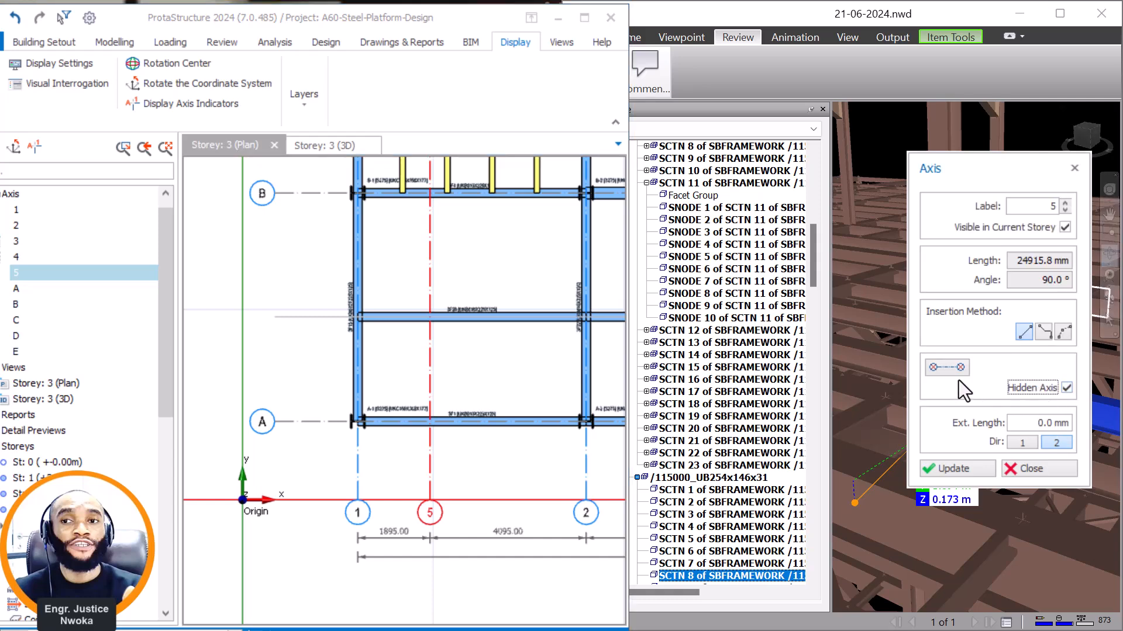
left_click(944, 367)
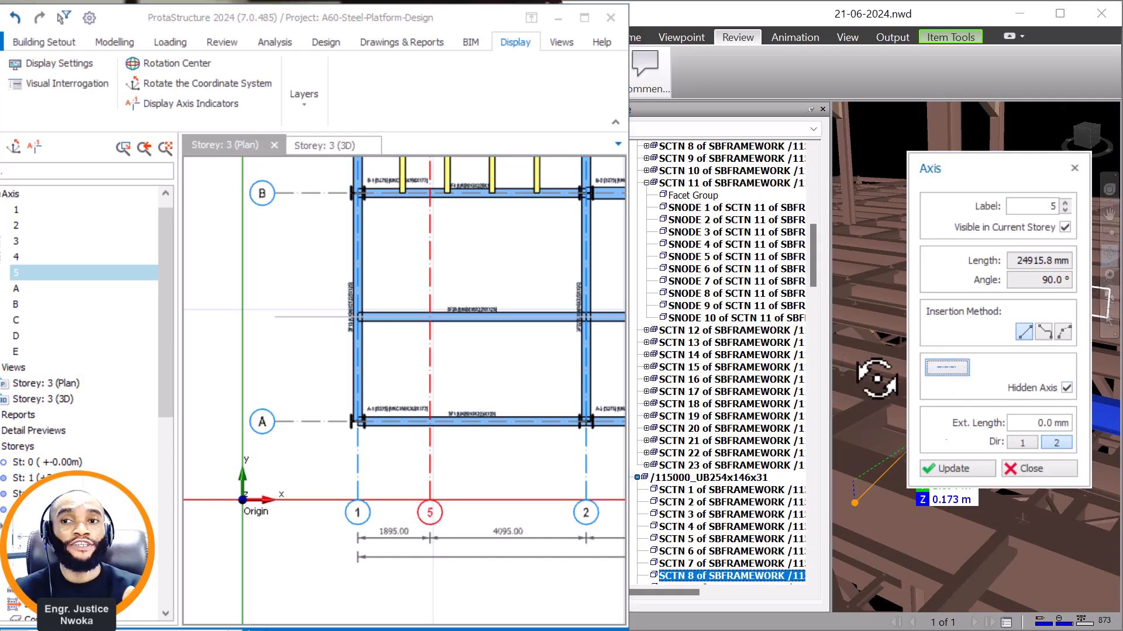
left_click(960, 468)
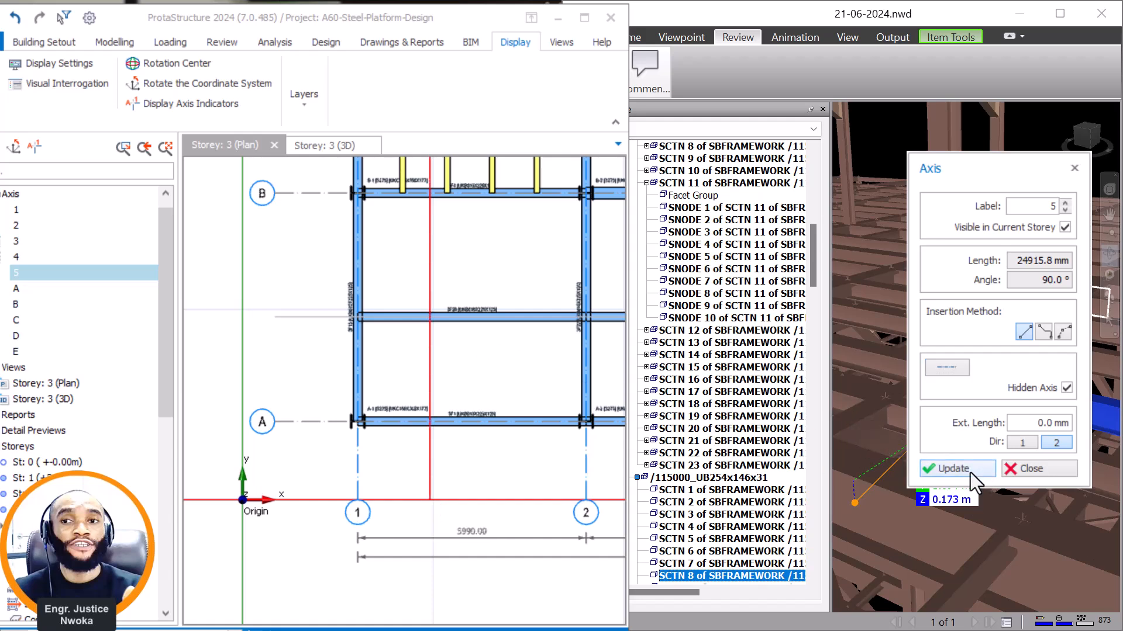
left_click(1015, 468)
In Navisworks, identify the section of the raised roof's corner column and examine how it sits beside the selected UB254x146x31 member.
scroll(978, 367, "up", 3)
scroll(977, 367, "down", 5)
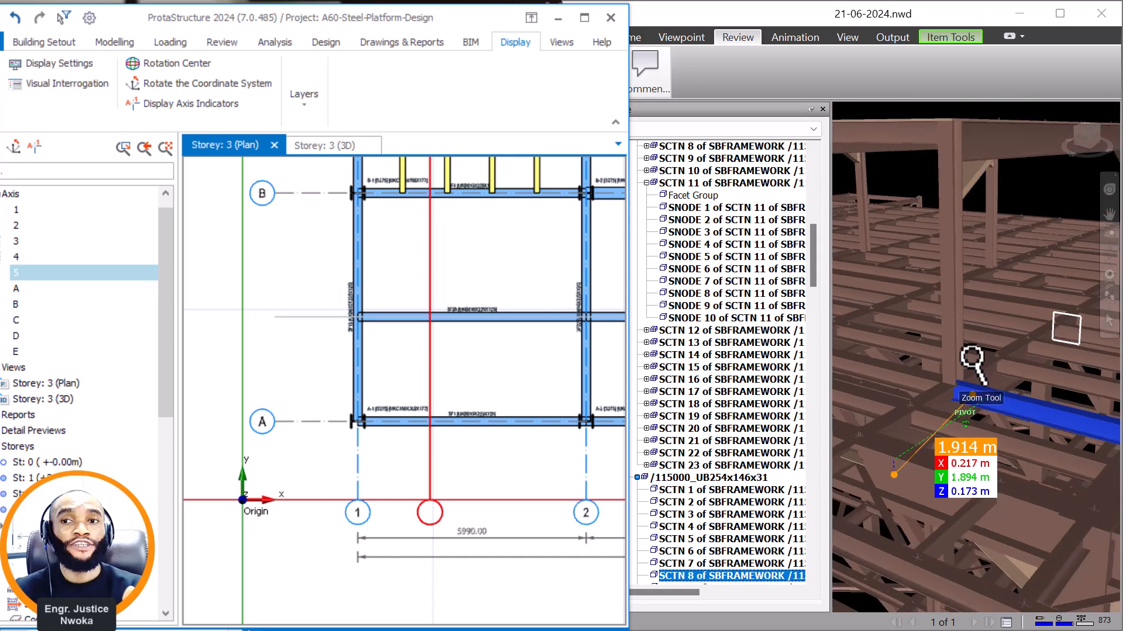
left_click(953, 309)
right_click(954, 309)
scroll(1018, 319, "down", 2)
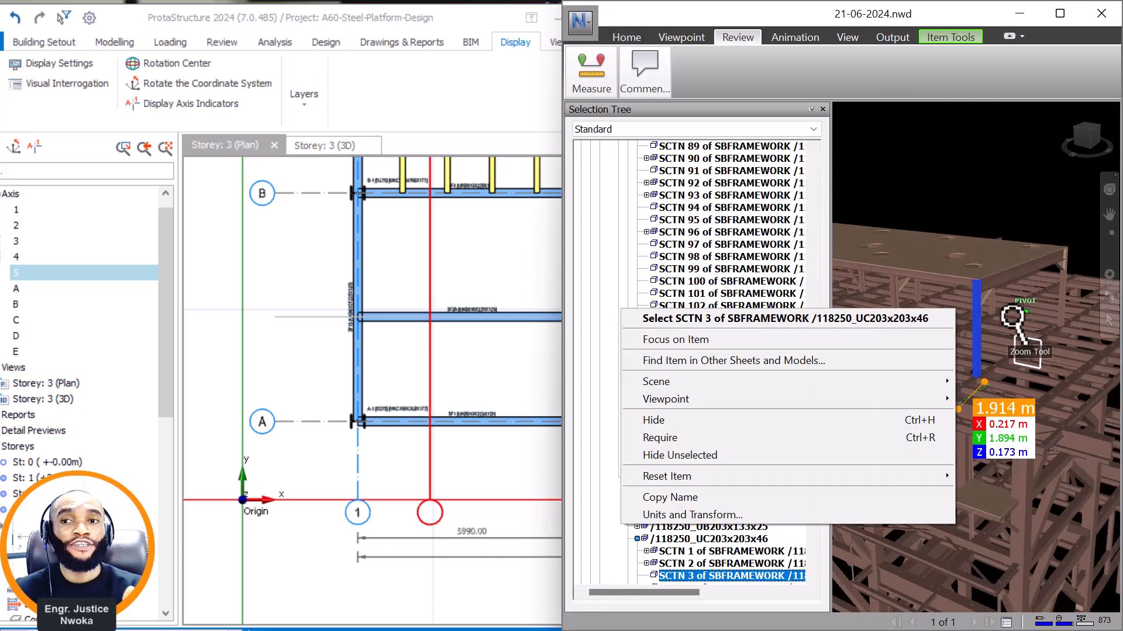
left_click(1111, 254)
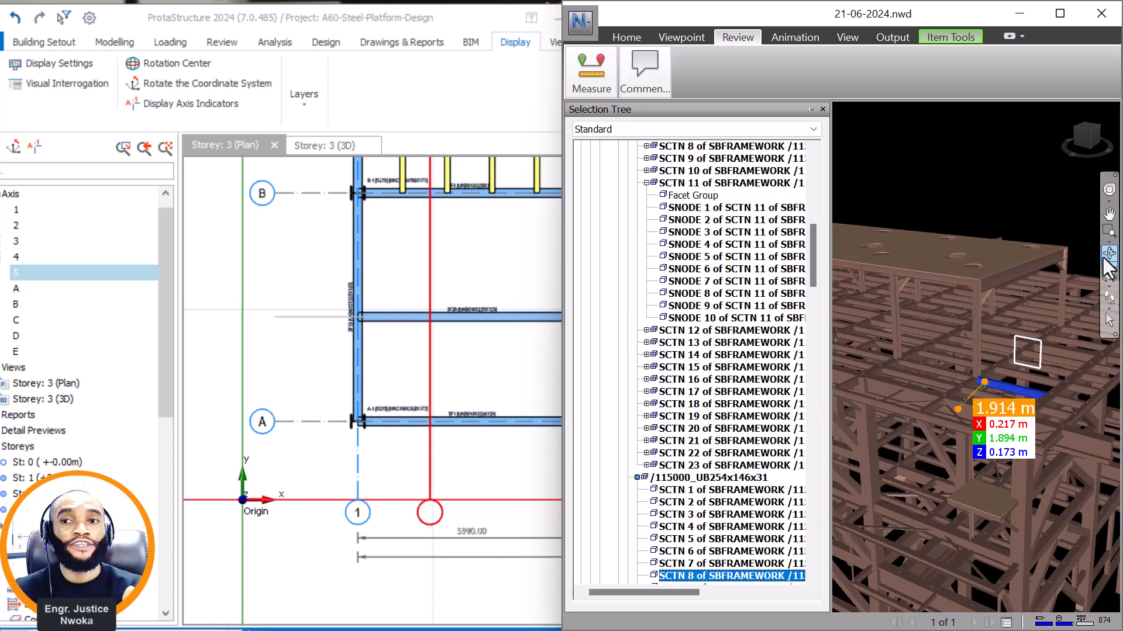
left_click_drag(983, 333, 950, 333)
scroll(959, 328, "up", 5)
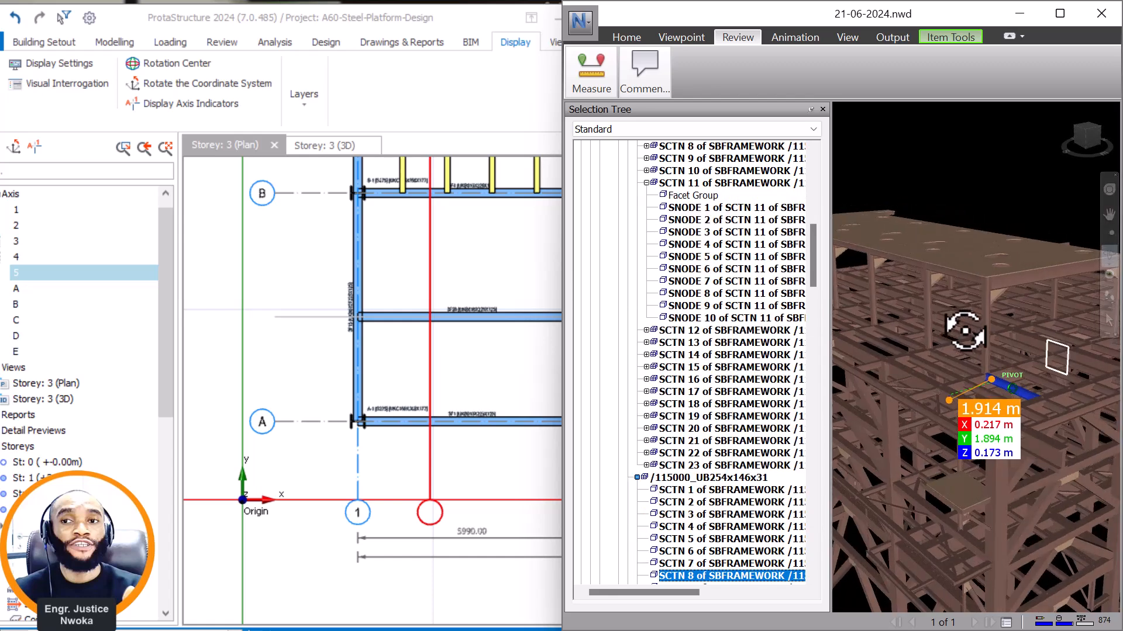
scroll(965, 340, "down", 3)
scroll(442, 321, "up", 3)
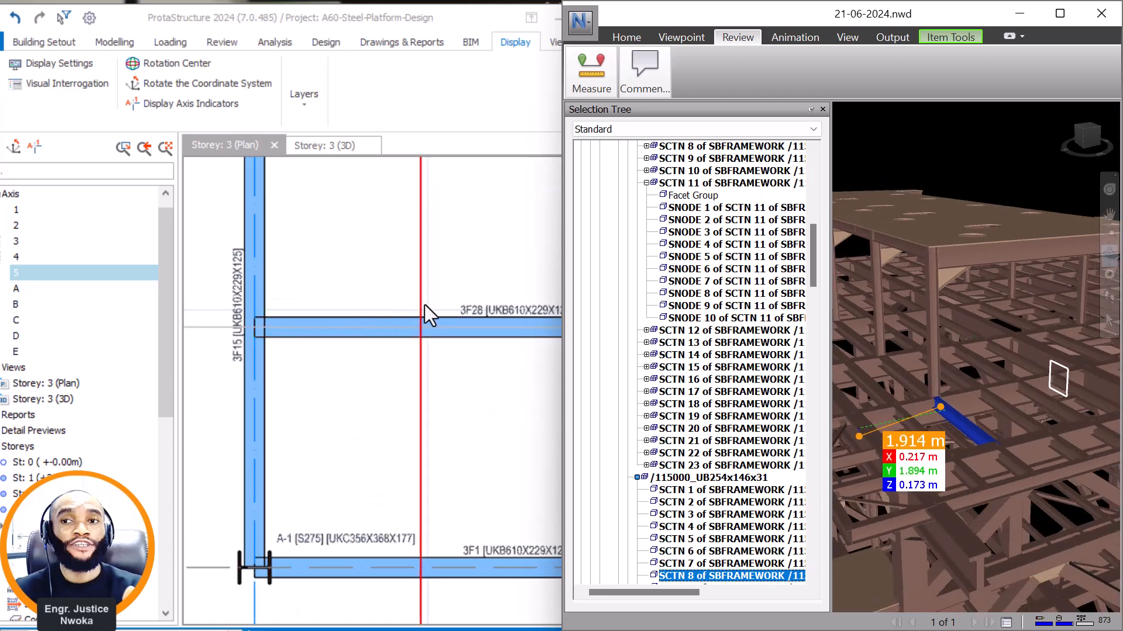
Examine where the two hidden axes cross in the ProtaStructure plan, and check the roof column's section in Navisworks again.
scroll(425, 305, "down", 1)
middle_click_drag(442, 308, 378, 330)
scroll(329, 334, "up", 1)
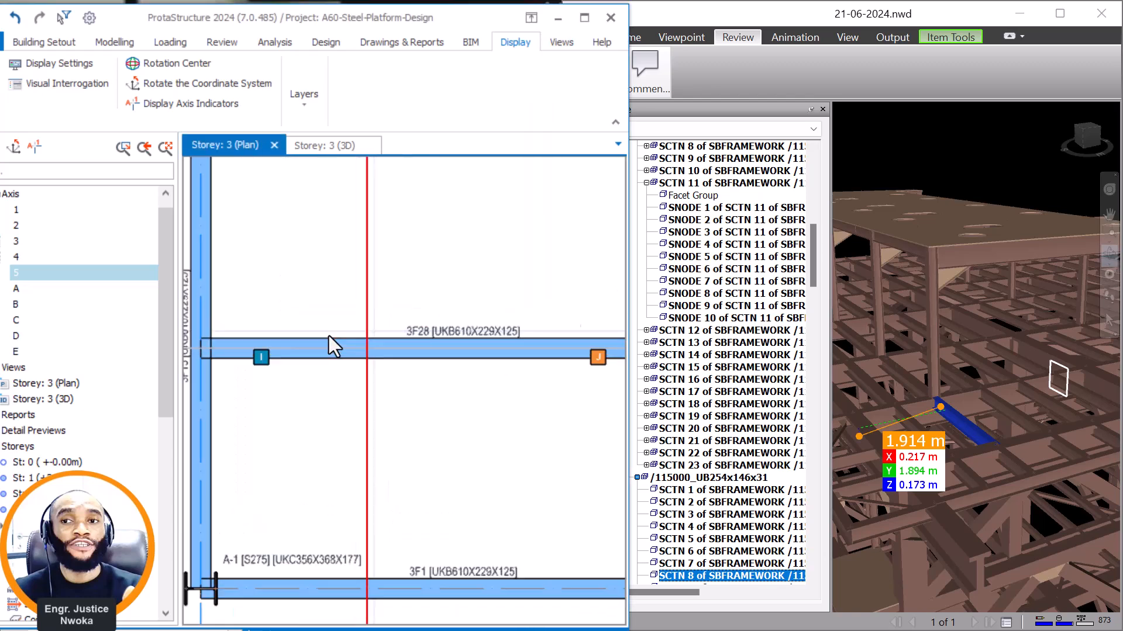
scroll(336, 338, "up", 3)
scroll(436, 349, "down", 1)
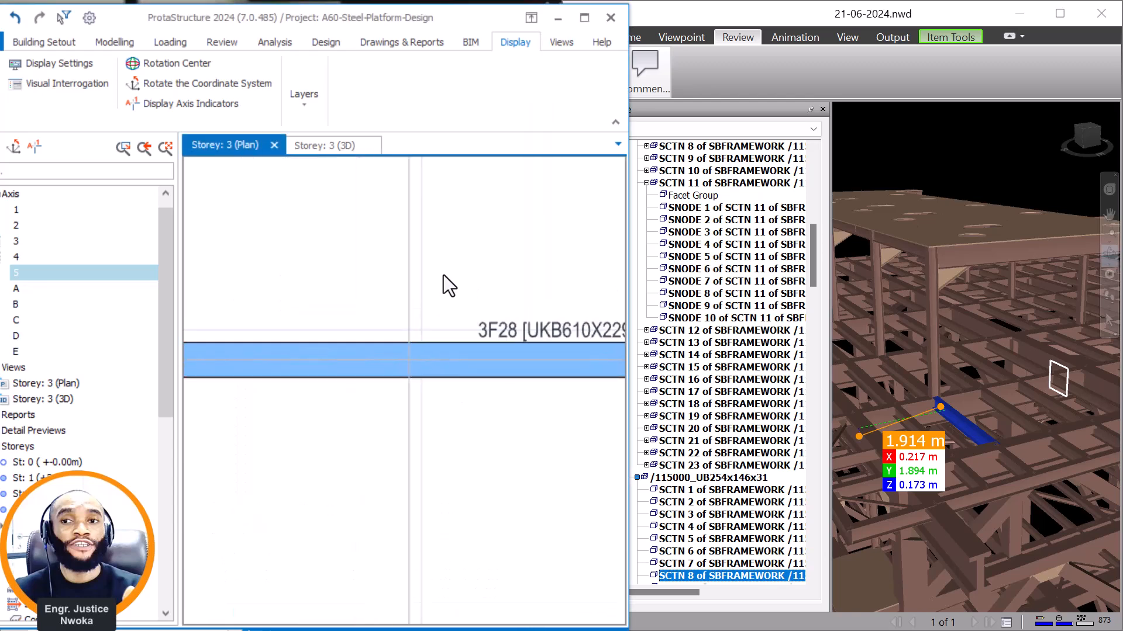
left_click(114, 43)
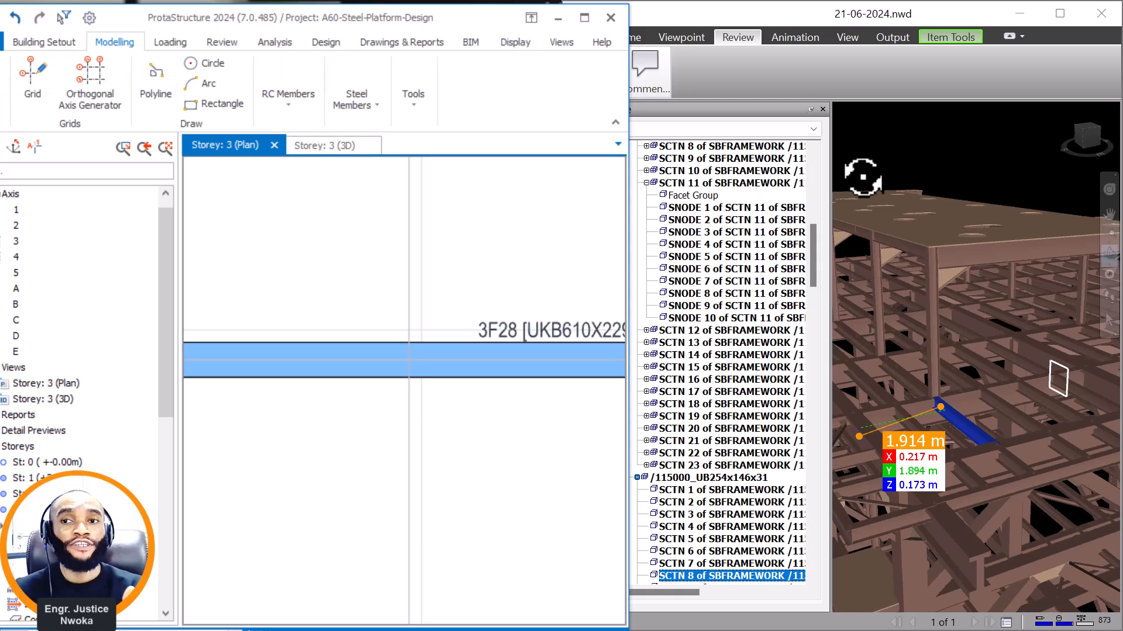
right_click(931, 330)
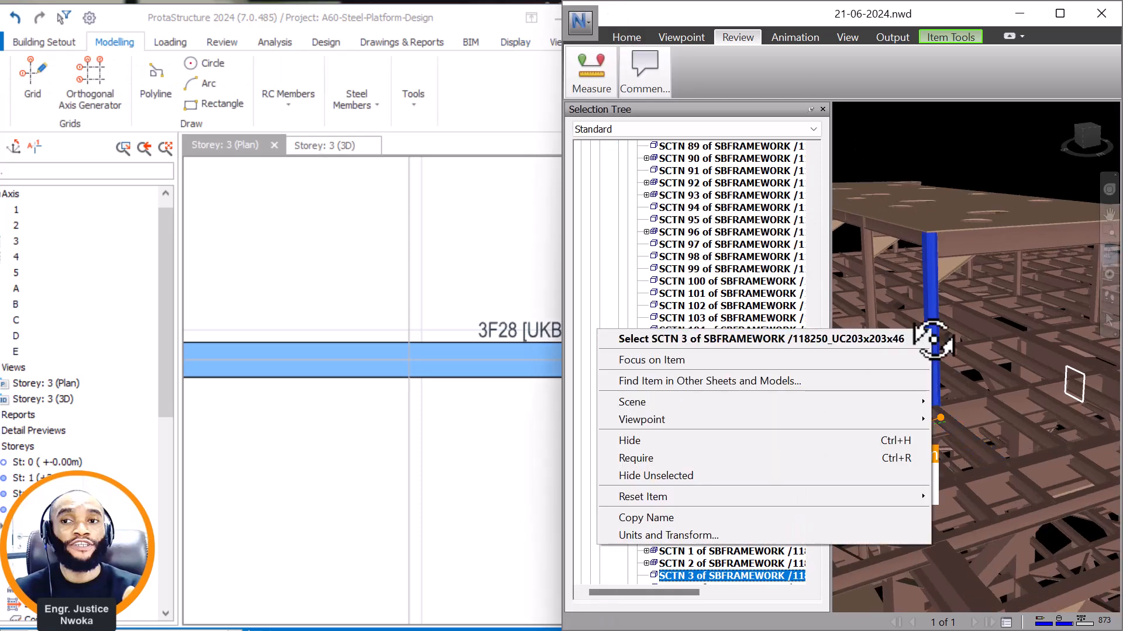
In ProtaStructure, start a steel column and assign it the UKC203X203X46 section from the BS universal column database.
scroll(430, 268, "down", 2)
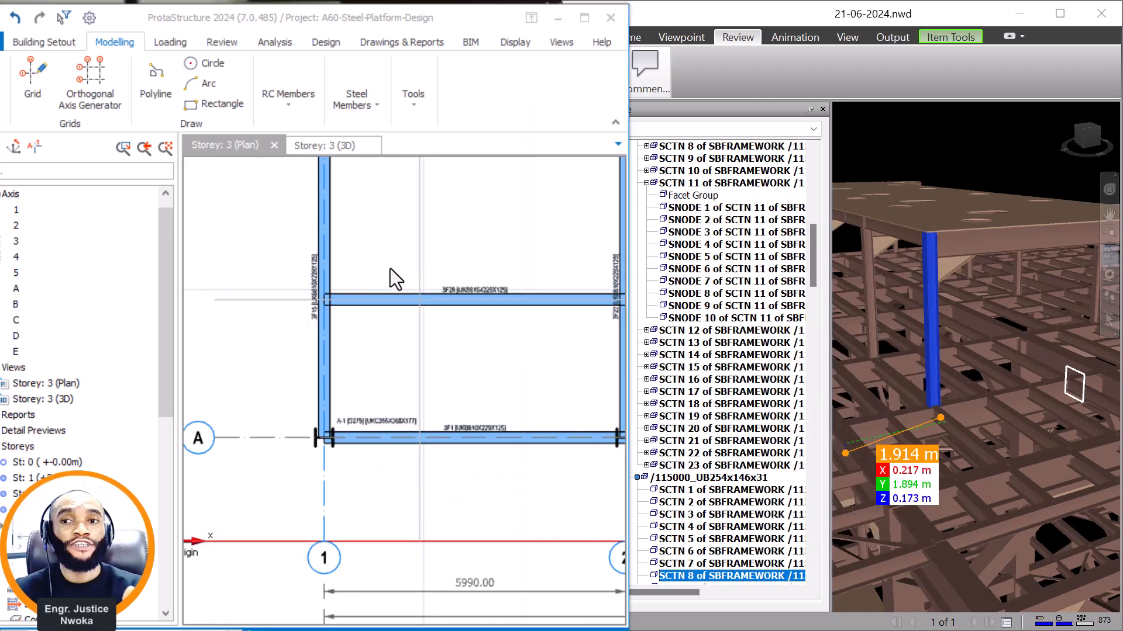
scroll(391, 268, "down", 2)
left_click(380, 98)
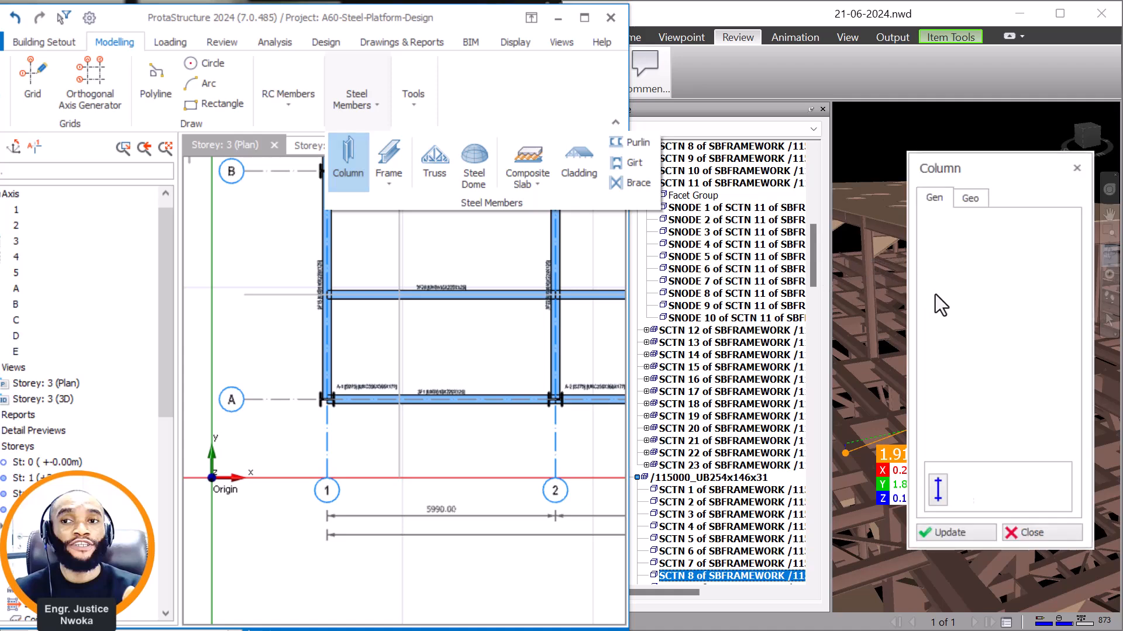
left_click(937, 286)
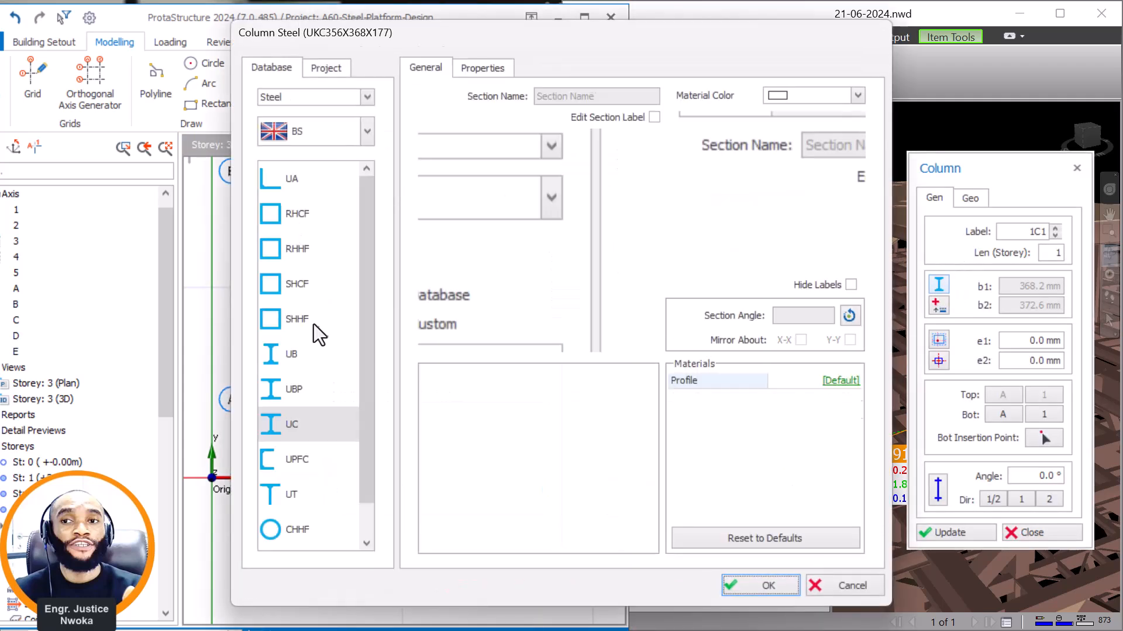
left_click(295, 425)
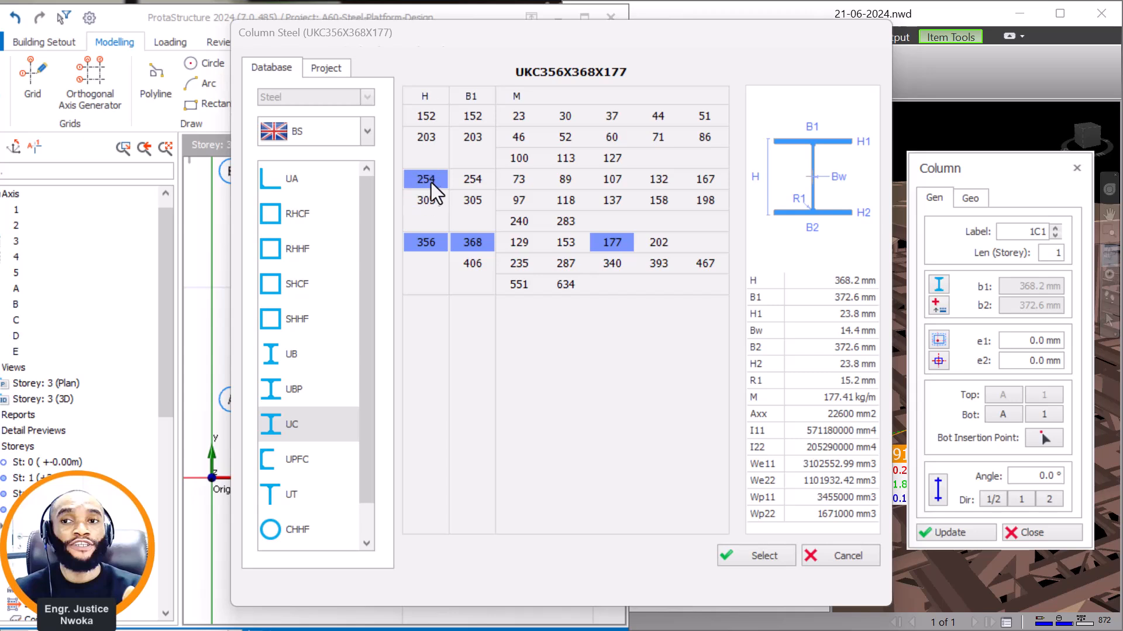
left_click(429, 135)
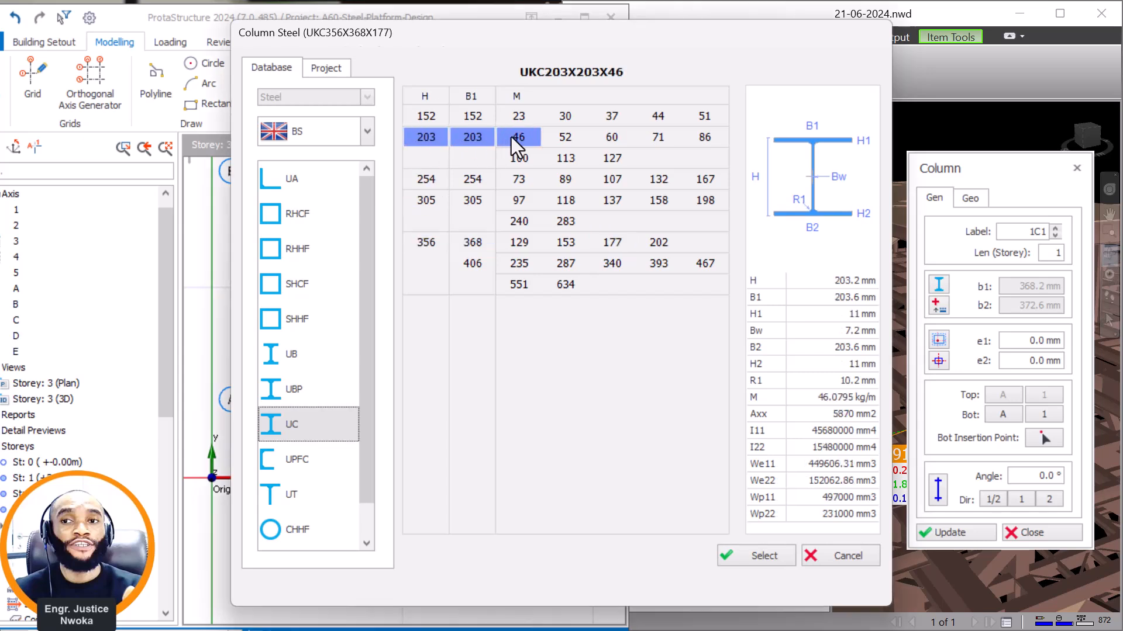
left_click(758, 556)
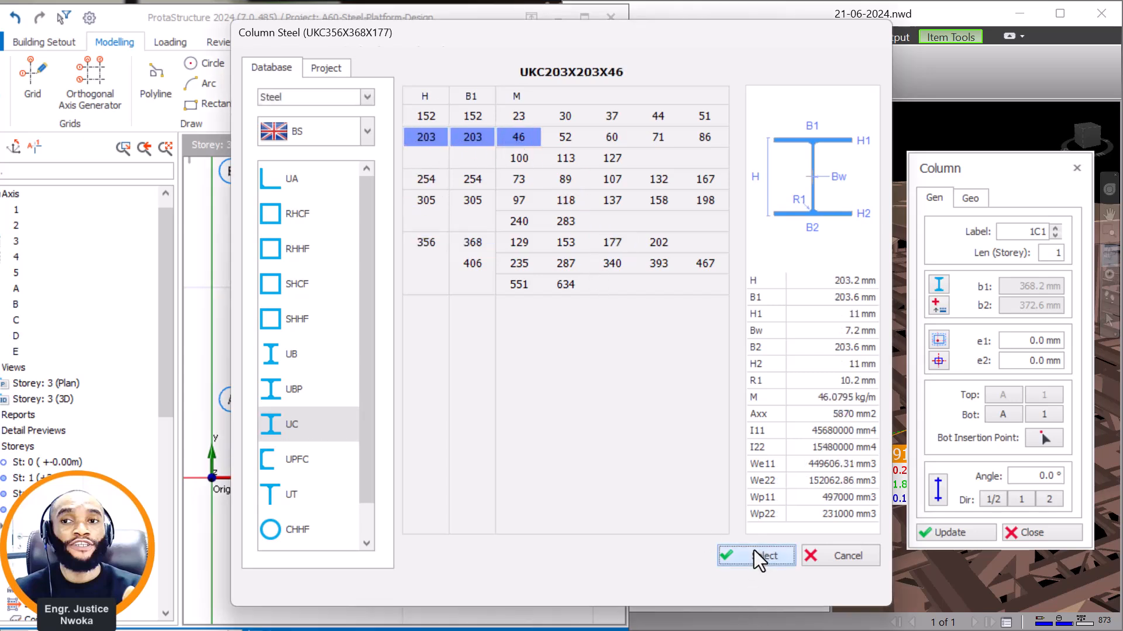
left_click(754, 584)
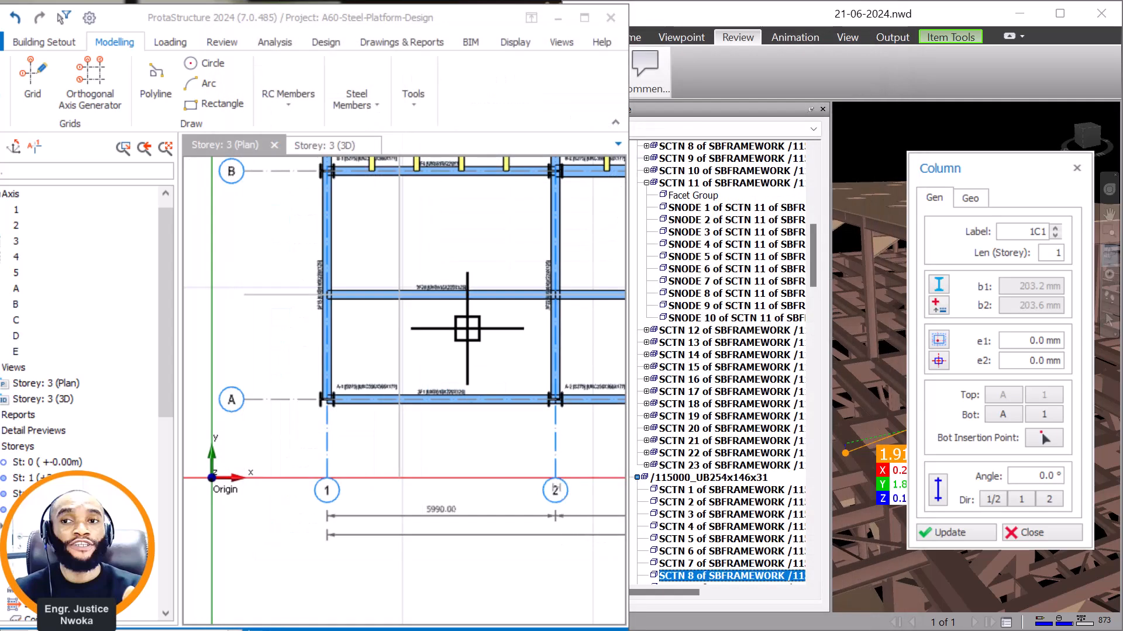
Insert the column at the intersection of hidden axes E and 5 on the beam between axes A and B, and finish the Column command.
scroll(344, 306, "up", 5)
scroll(344, 306, "up", 3)
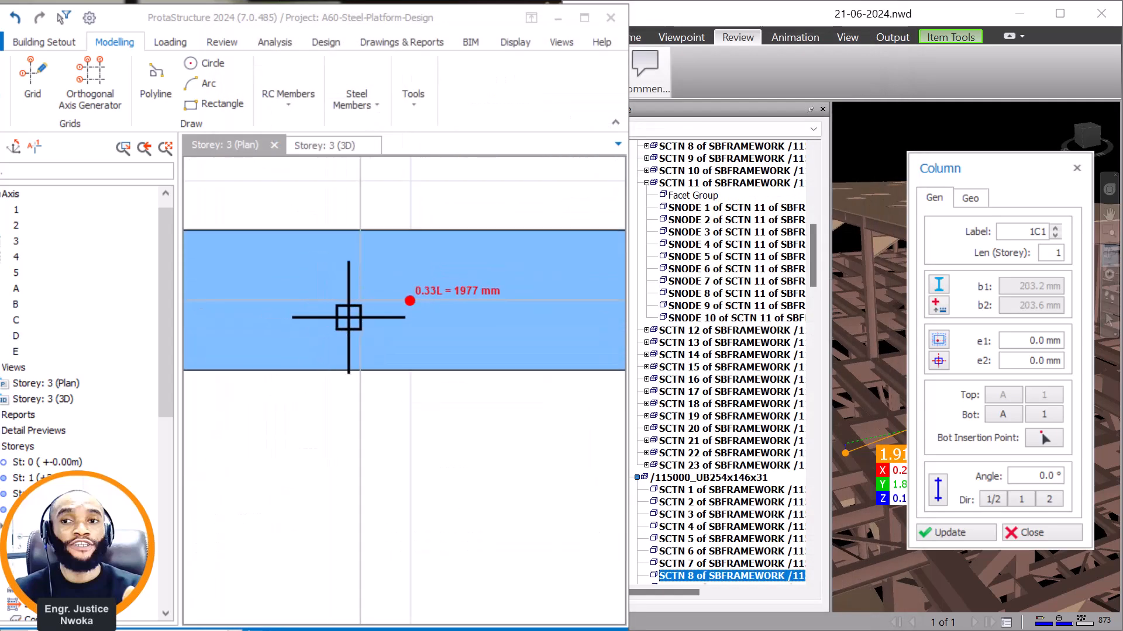
left_click(364, 306)
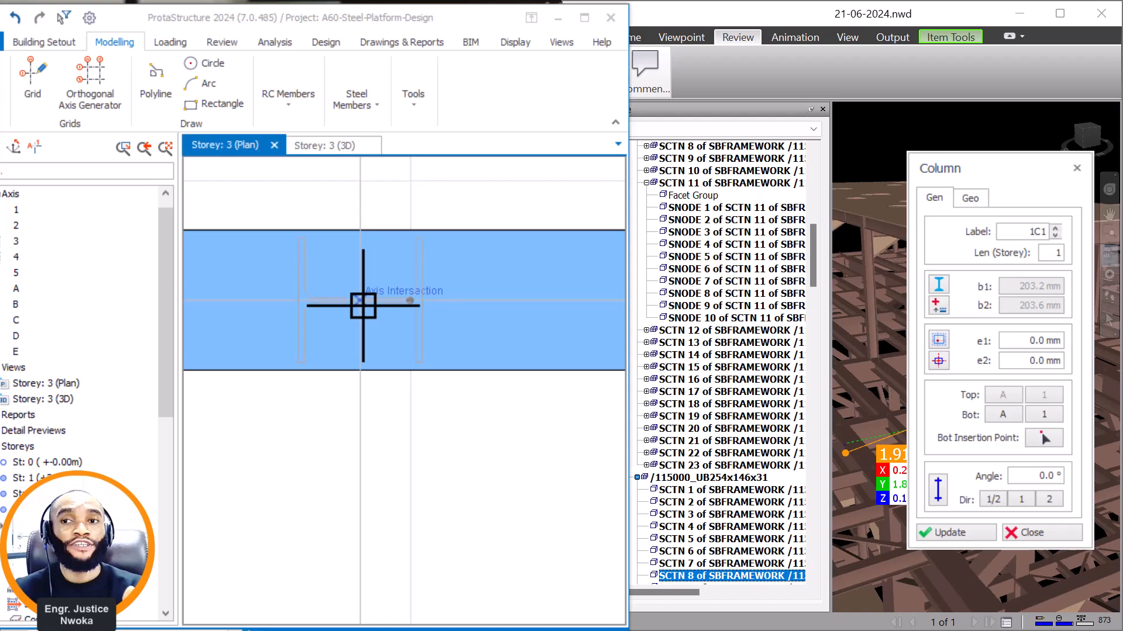
scroll(400, 302, "down", 1)
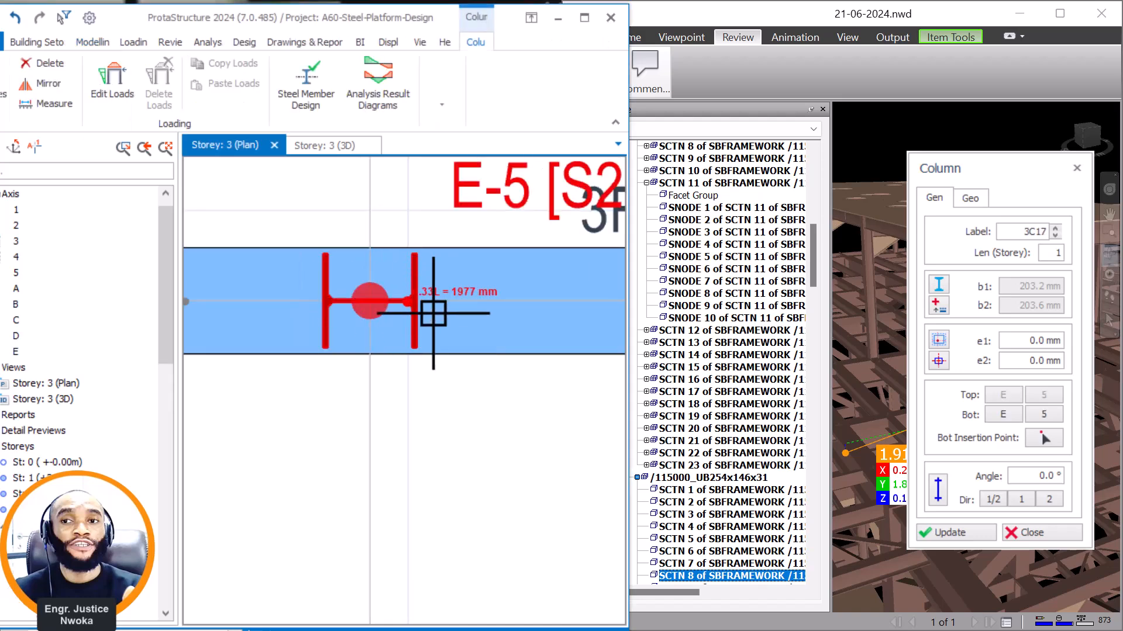
left_click(1076, 169)
In Navisworks, examine the orientation and base of the raised roof's corner column from several angles.
scroll(936, 395, "up", 3)
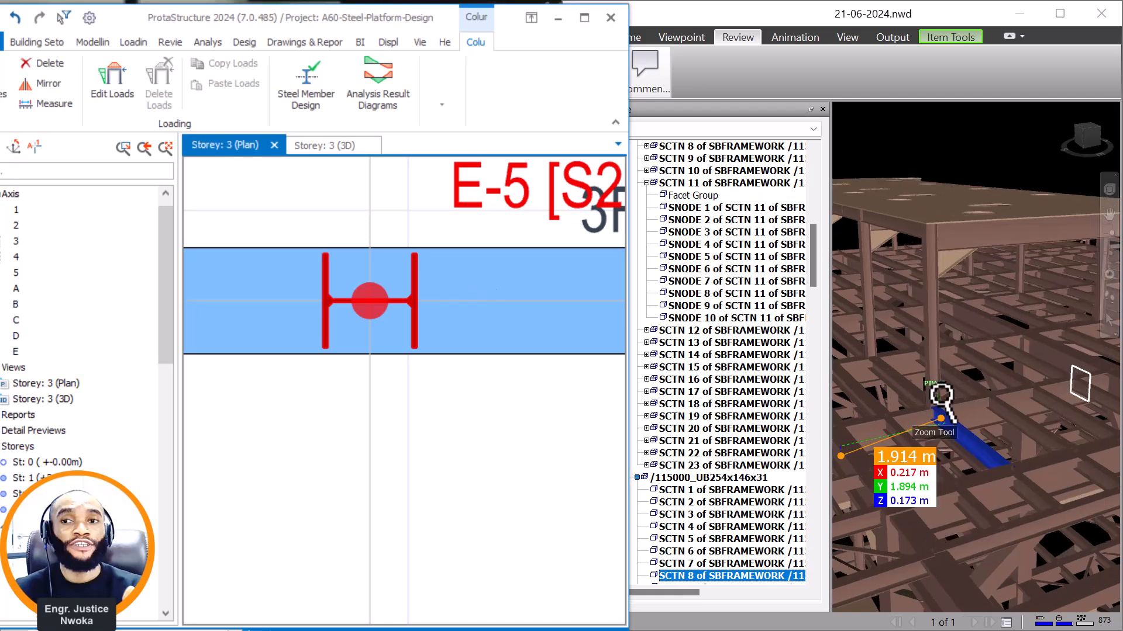
scroll(936, 392, "up", 3)
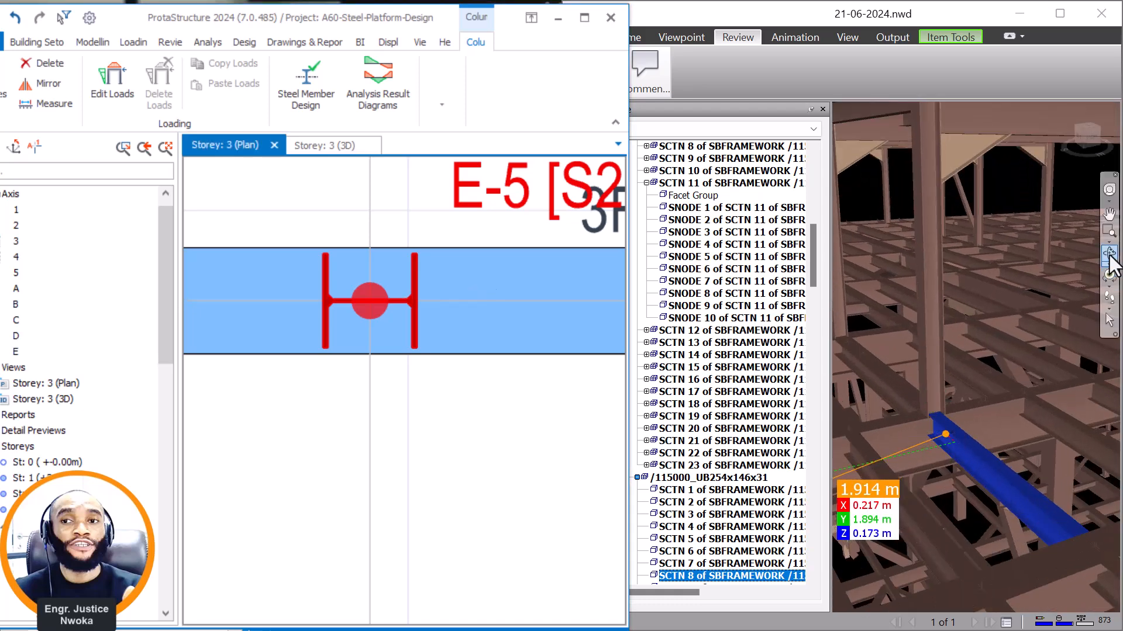
left_click(1109, 255)
left_click_drag(935, 431, 907, 415)
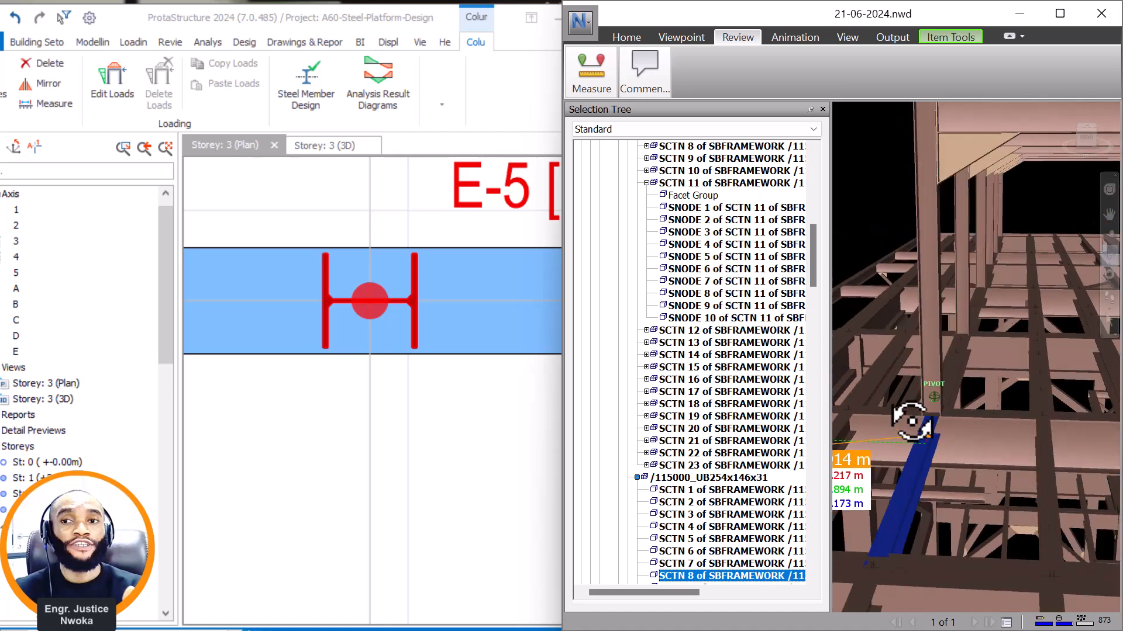
scroll(924, 372, "down", 5)
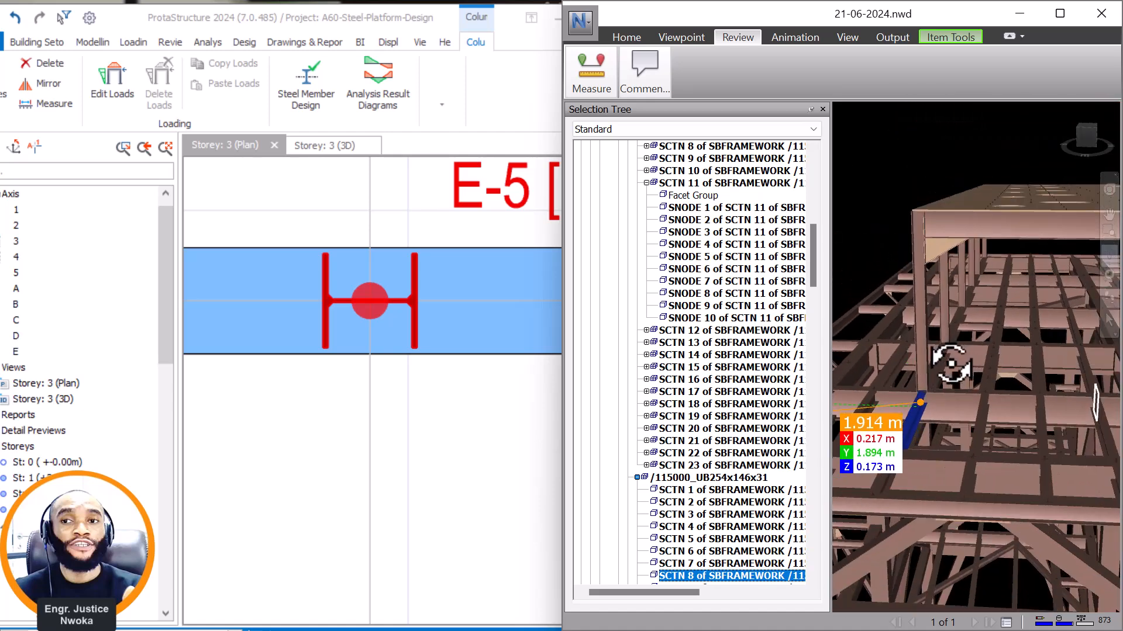
left_click_drag(941, 364, 940, 393)
scroll(952, 277, "up", 4)
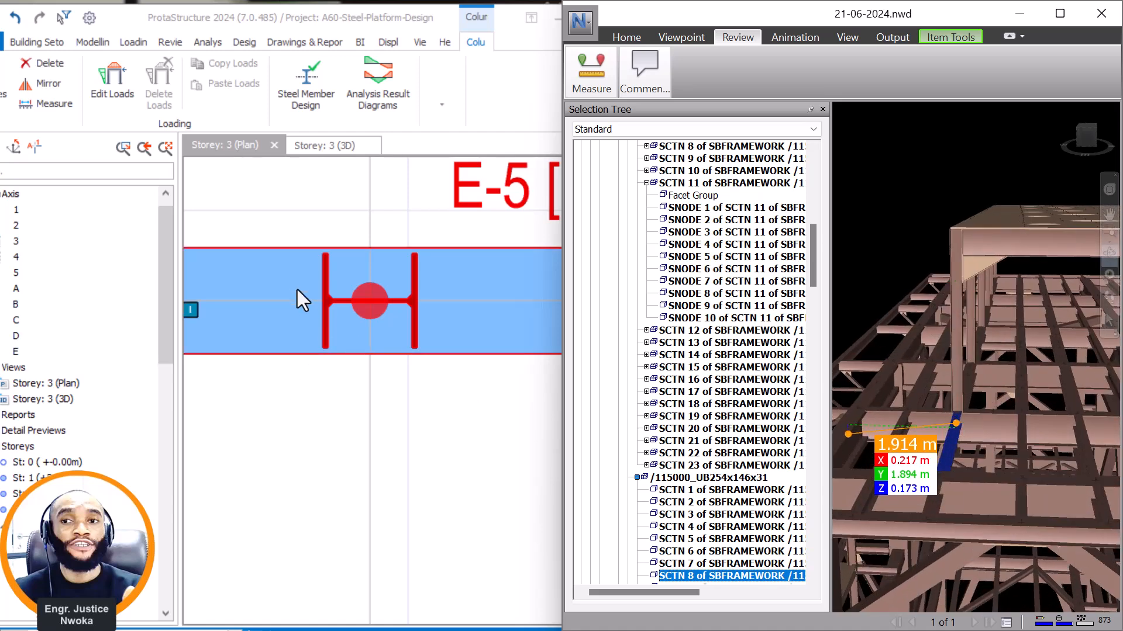
In ProtaStructure's storey 3 3D view, examine the new column's position and vertical extent relative to the surrounding beams.
left_click(340, 151)
key("Escape")
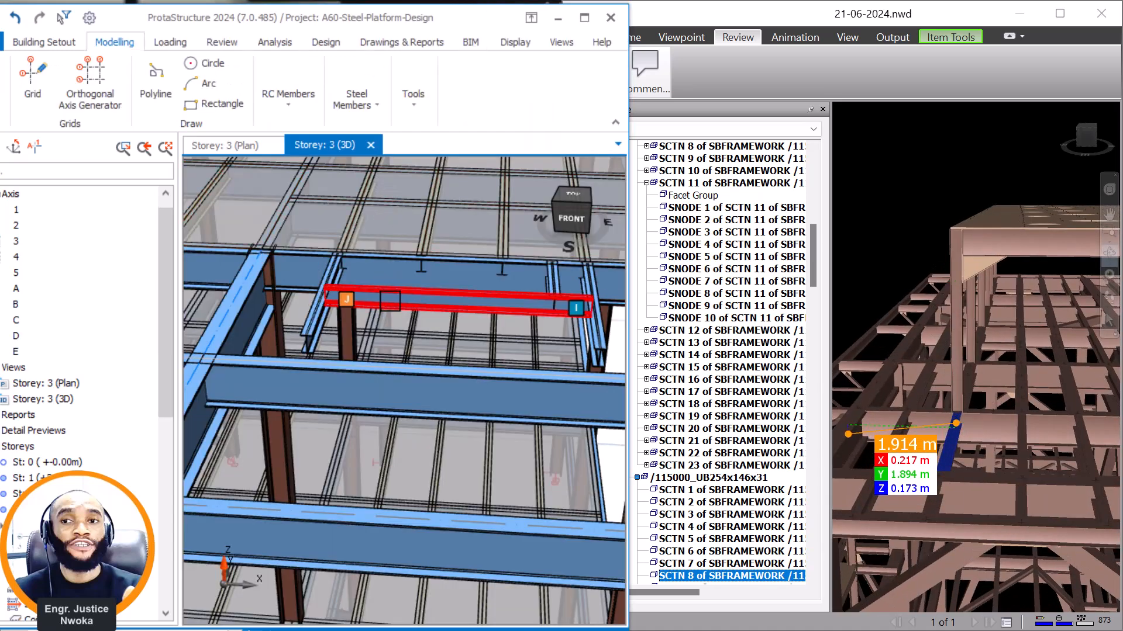
scroll(388, 296, "down", 9)
scroll(371, 358, "up", 8)
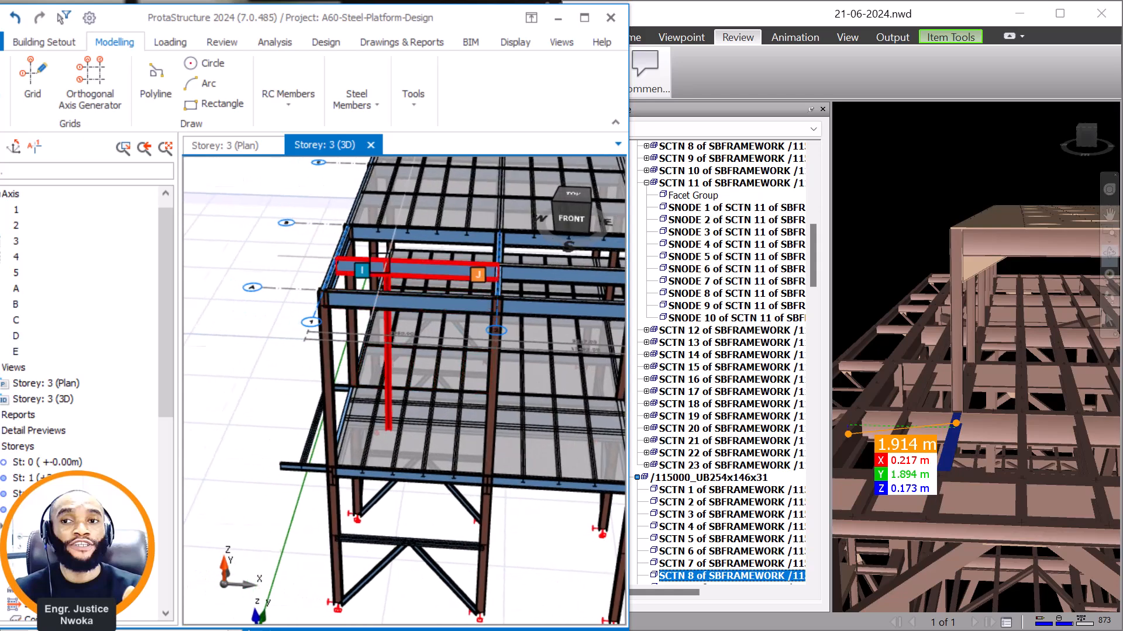
scroll(399, 294, "up", 6)
scroll(389, 446, "down", 3)
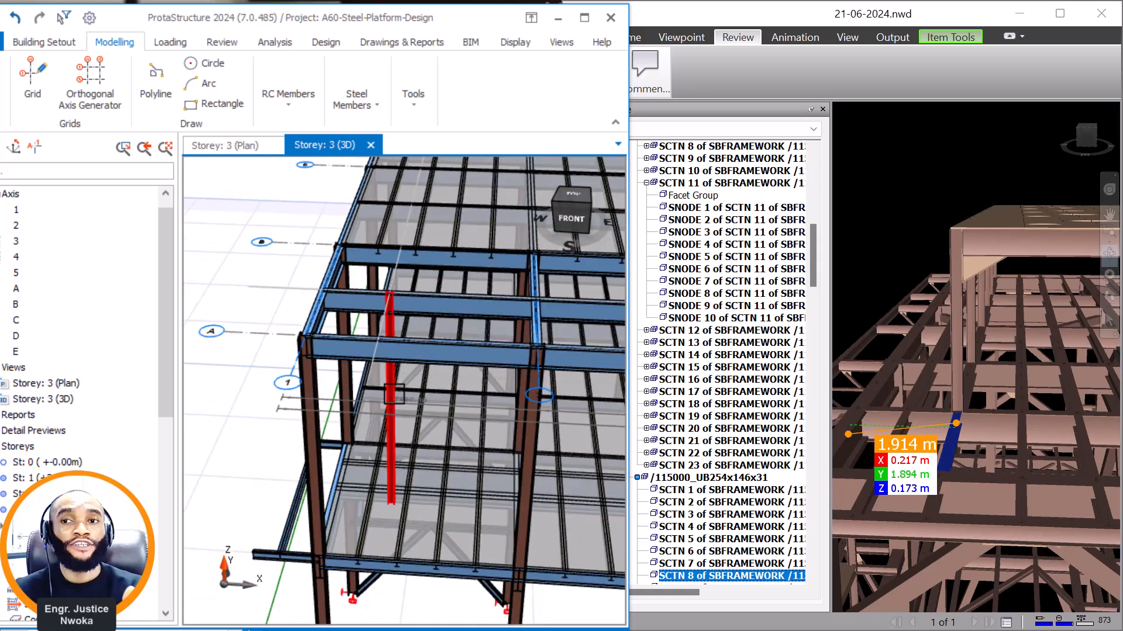
scroll(410, 313, "down", 3)
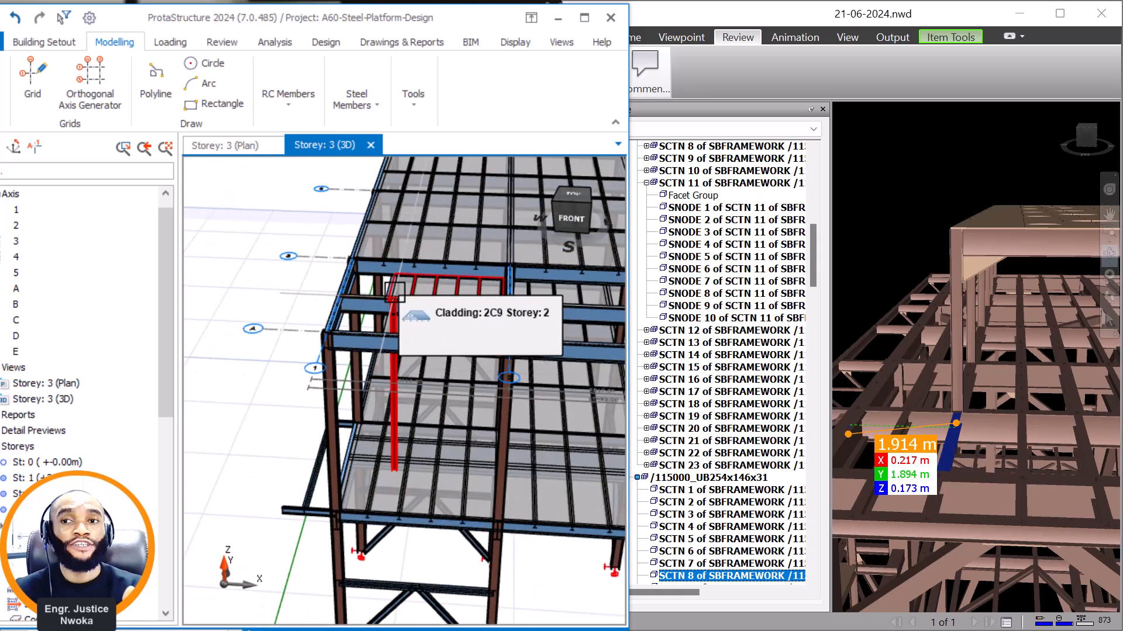
scroll(403, 316, "down", 3)
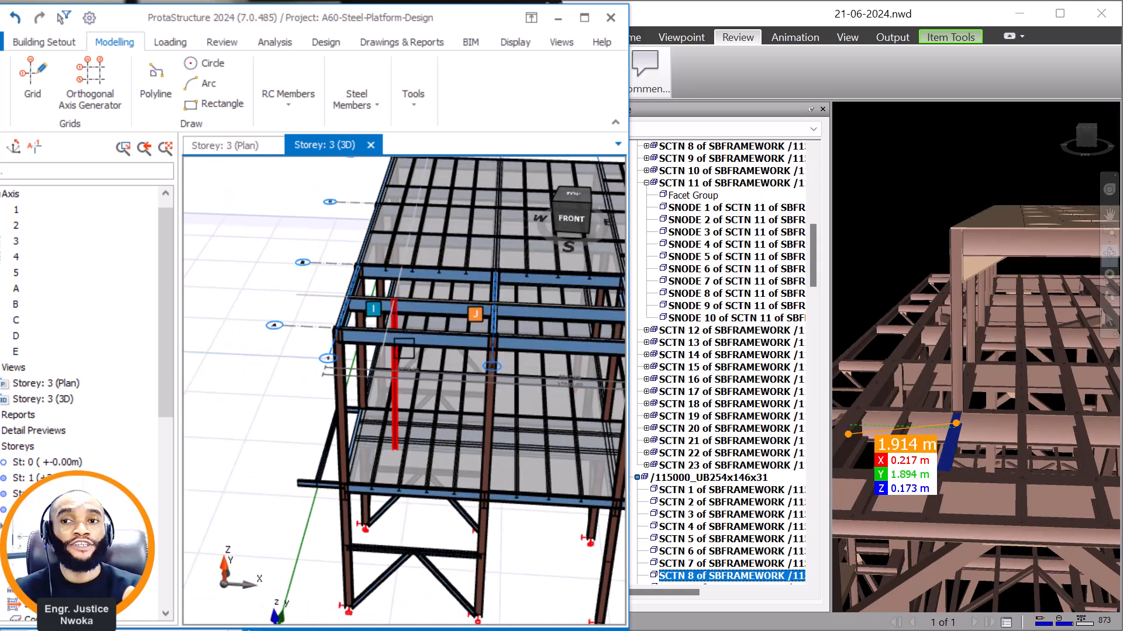
Inspect the general and geometry properties of the new column at axes E and 5, and close its properties.
scroll(398, 356, "up", 5)
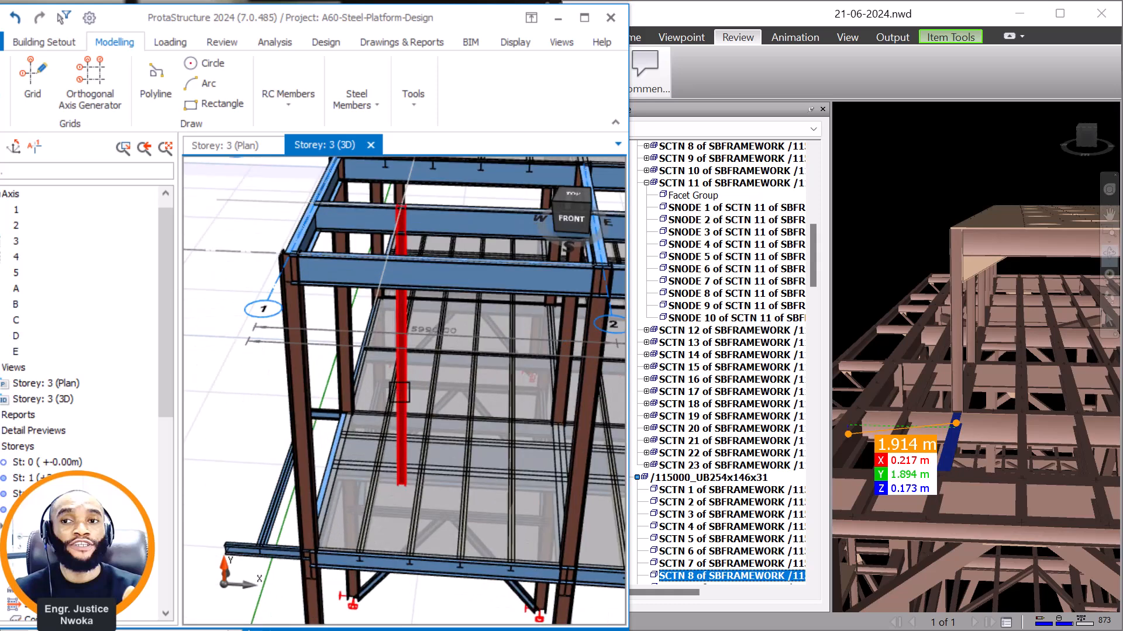
right_click(397, 351)
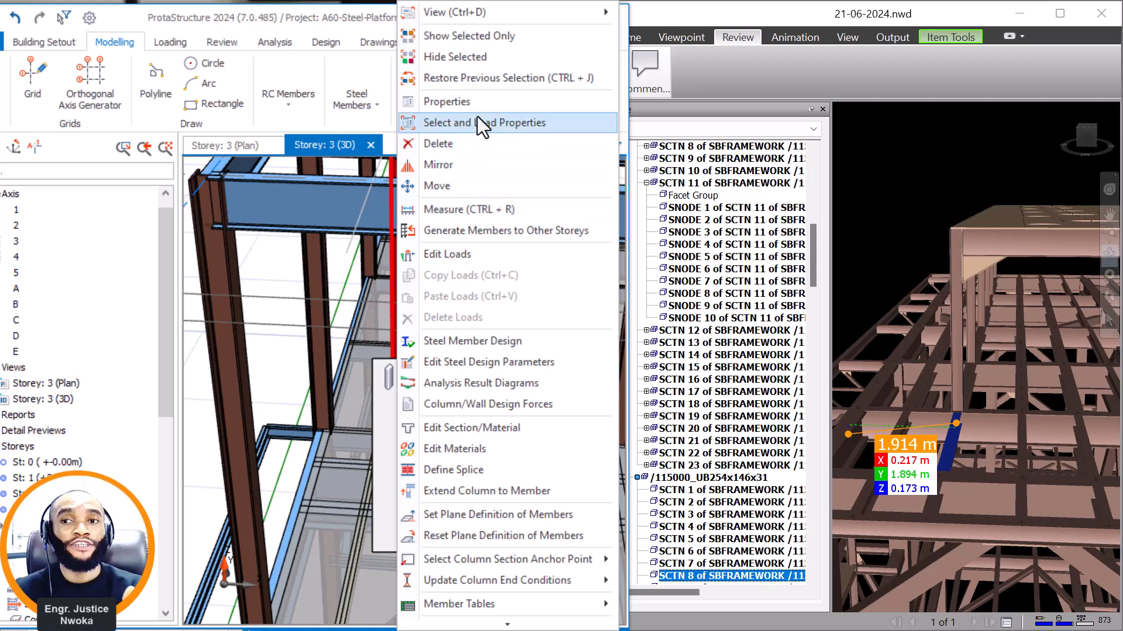
left_click(481, 101)
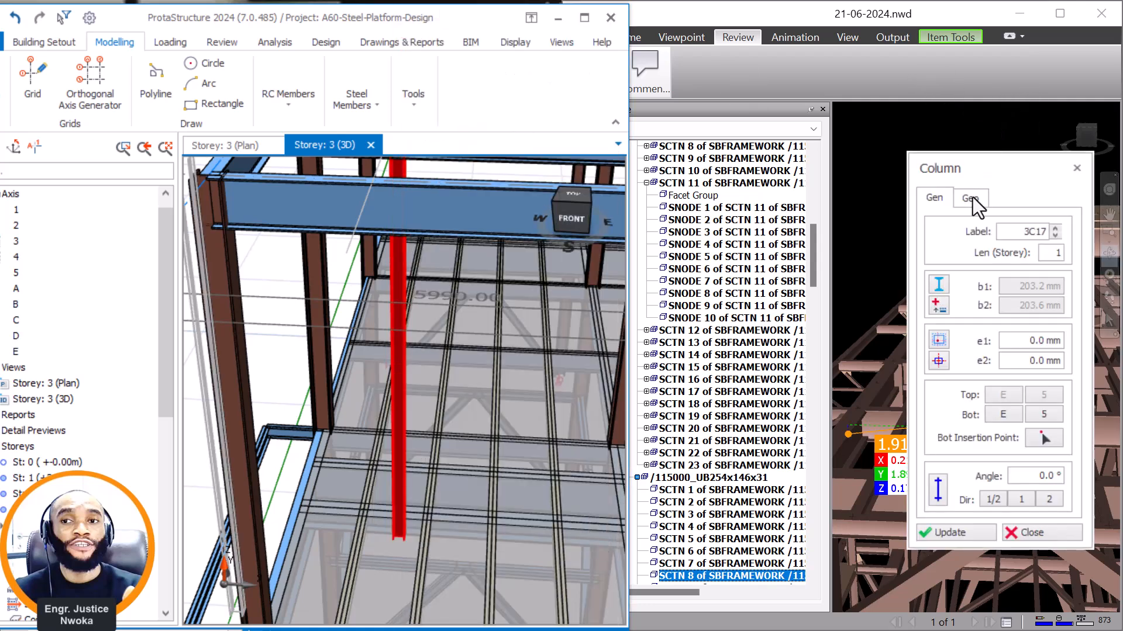
left_click(977, 197)
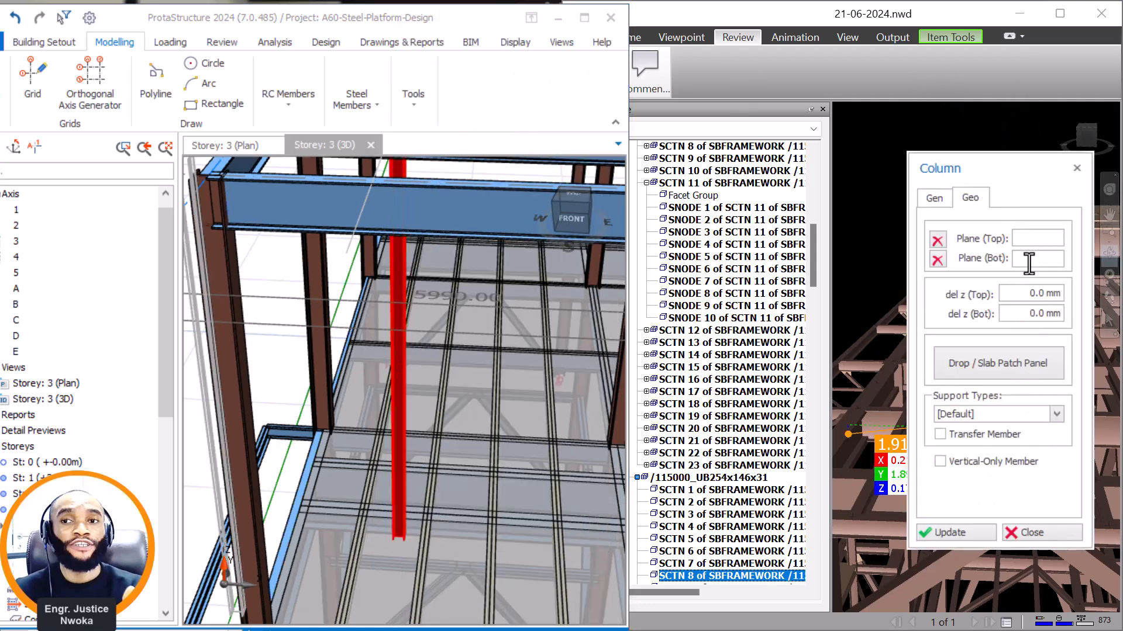
left_click(1022, 530)
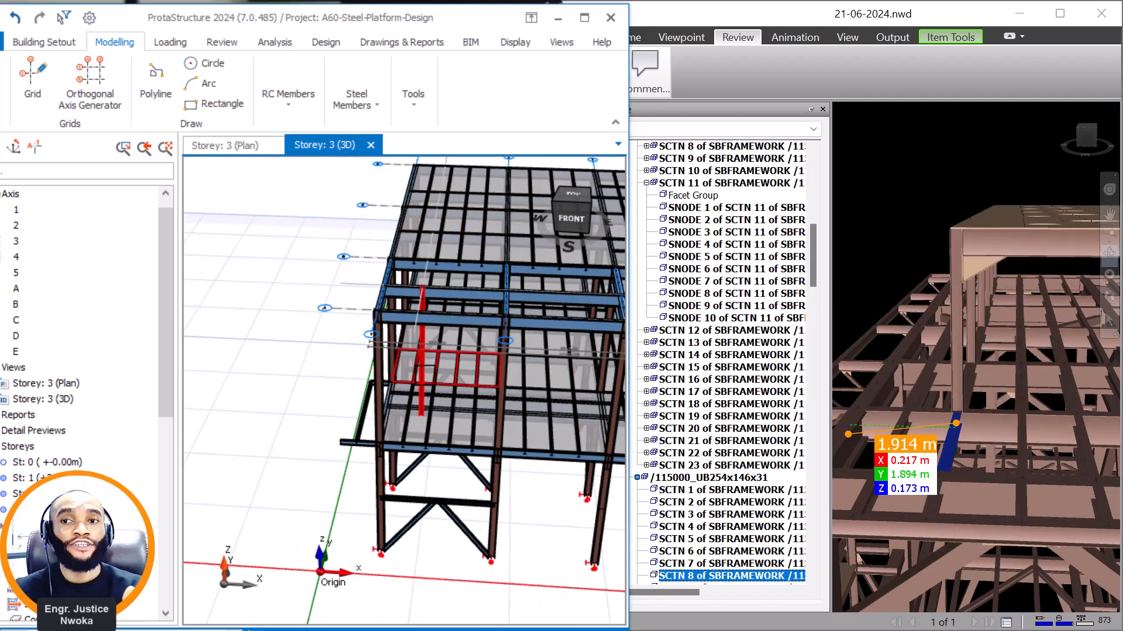
In Navisworks, examine the whole platform and how its raised roof sits above the top framing level.
scroll(936, 239, "down", 5)
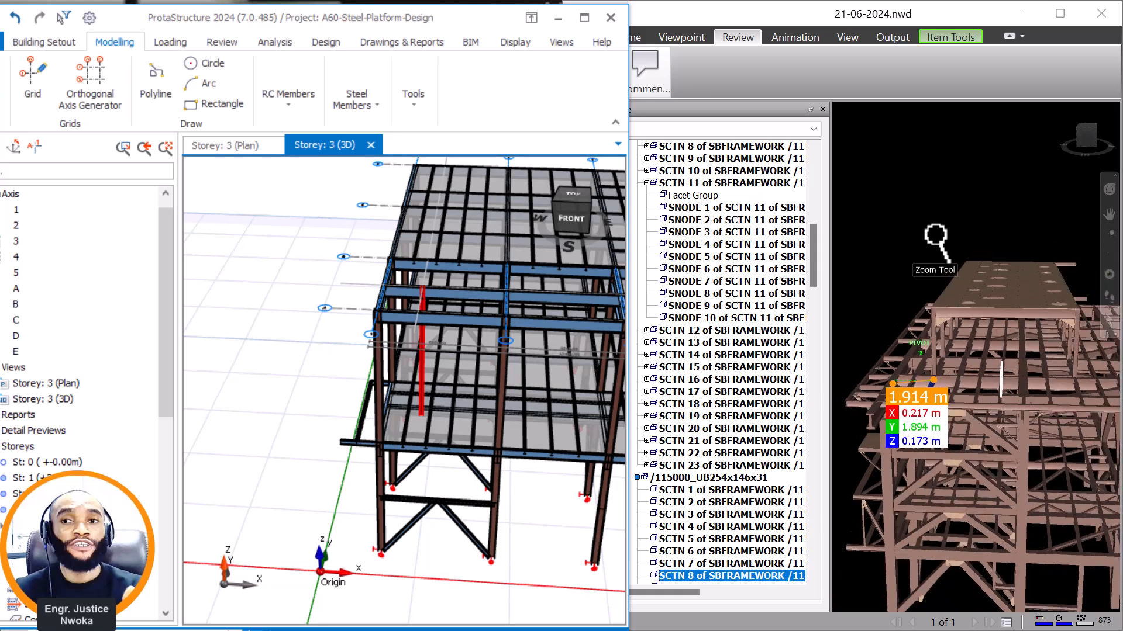
scroll(936, 235, "down", 2)
middle_click_drag(967, 526, 941, 364, "shift")
scroll(1016, 409, "up", 1)
middle_click_drag(1017, 414, 1025, 481)
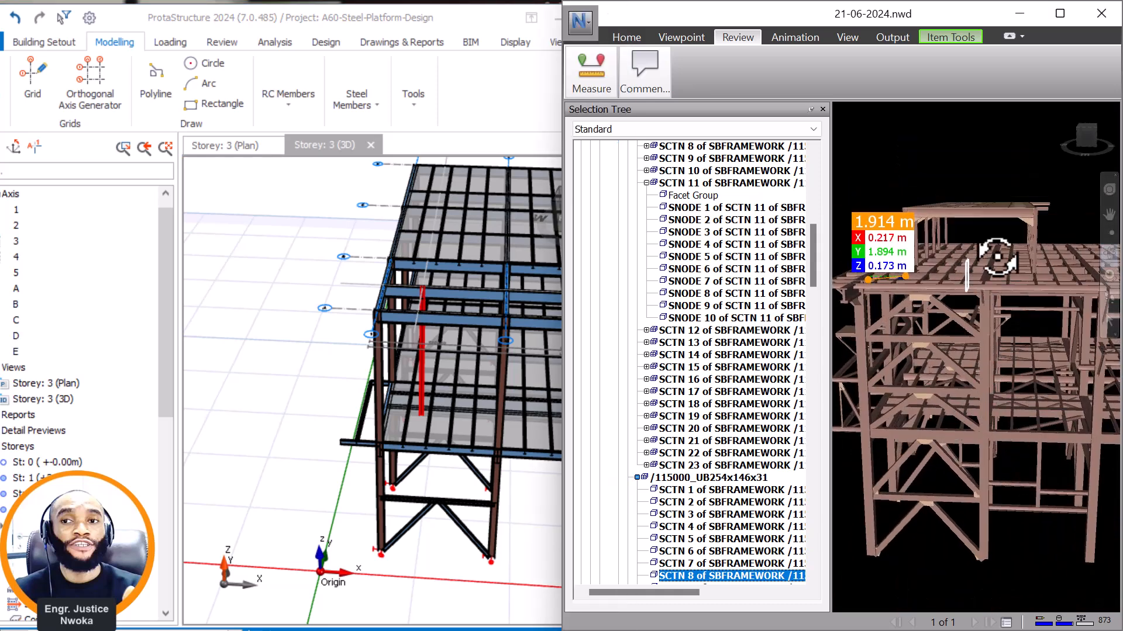
In ProtaStructure, examine the storey 3 framing from the front and compare the new column's extent with the top and lower beams.
scroll(315, 319, "down", 1)
middle_click_drag(325, 322, 337, 292, "shift")
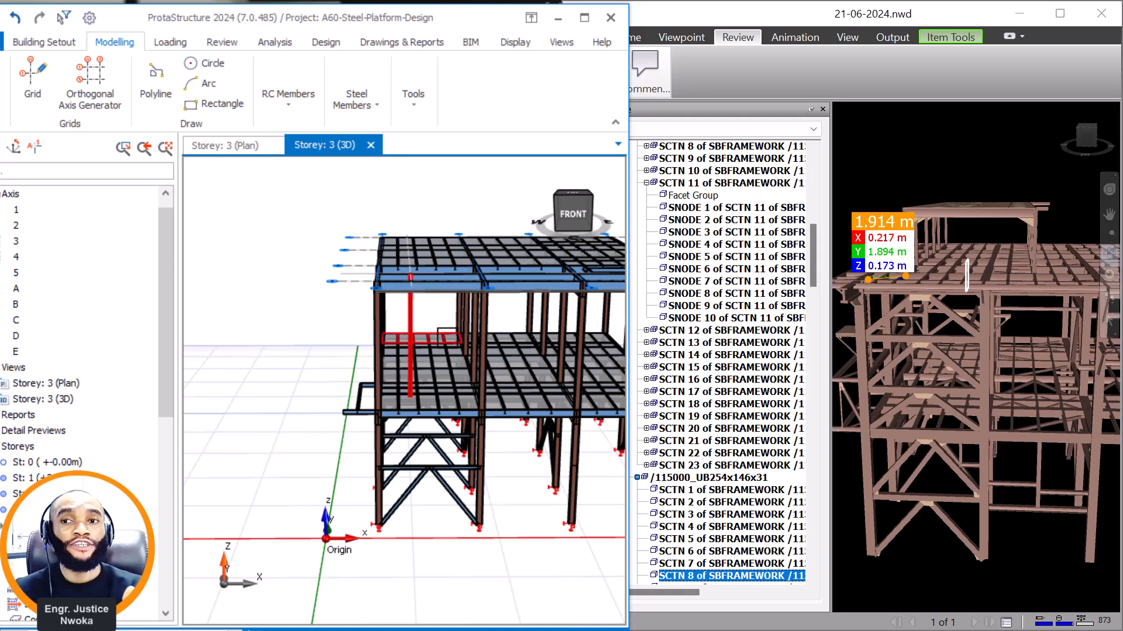
middle_click_drag(455, 422, 445, 415)
middle_click_drag(431, 506, 424, 457, "shift")
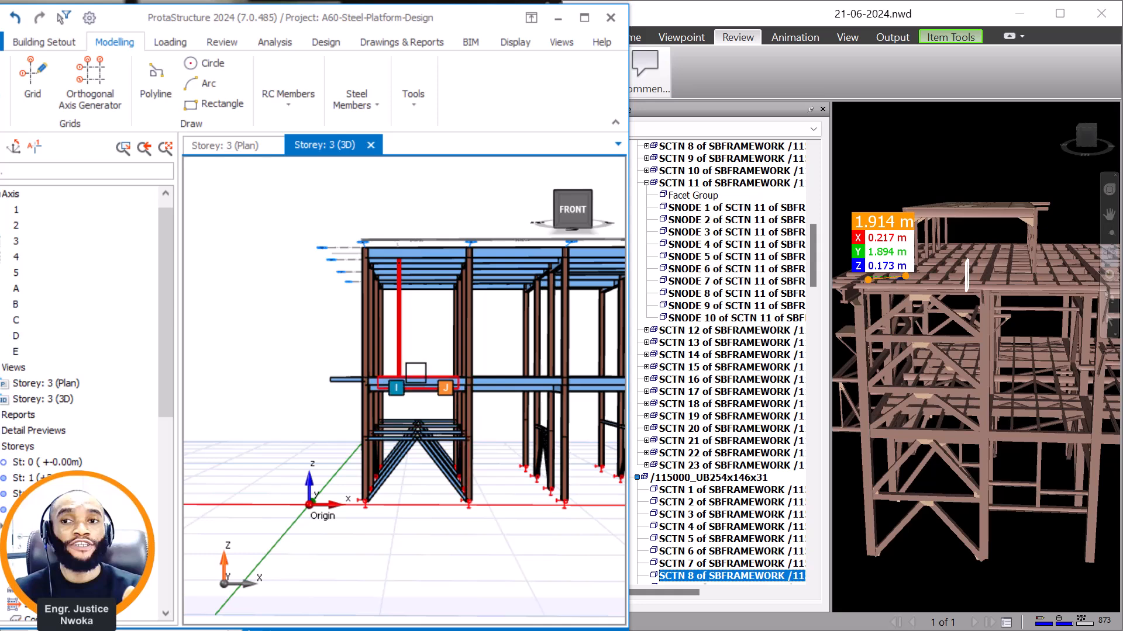
mouse_move(424, 252)
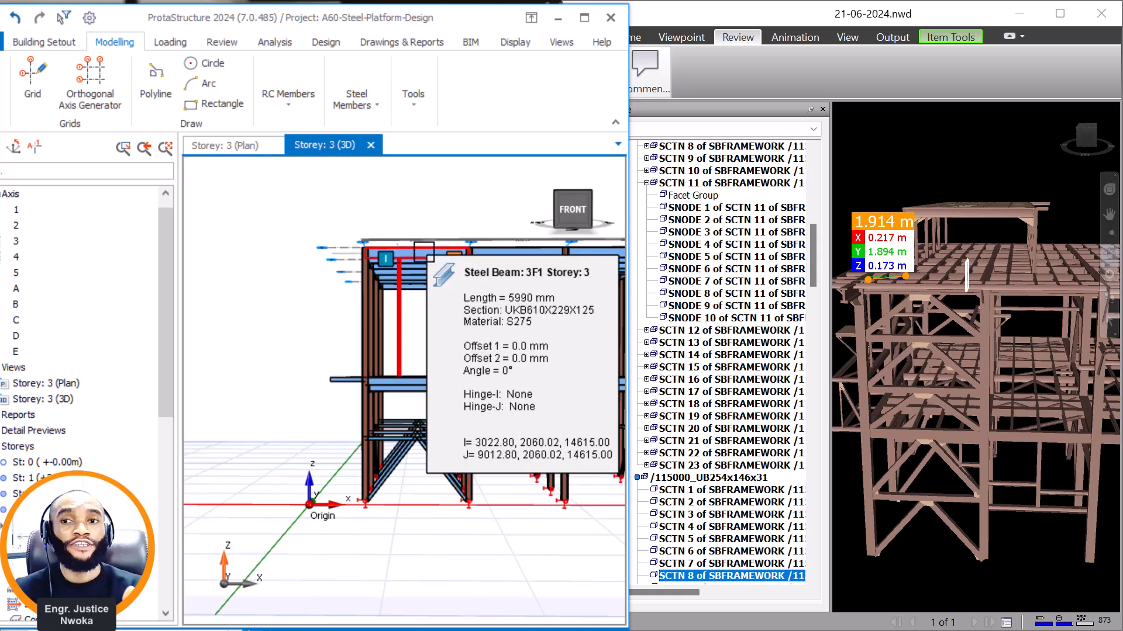
middle_click_drag(404, 255, 381, 374)
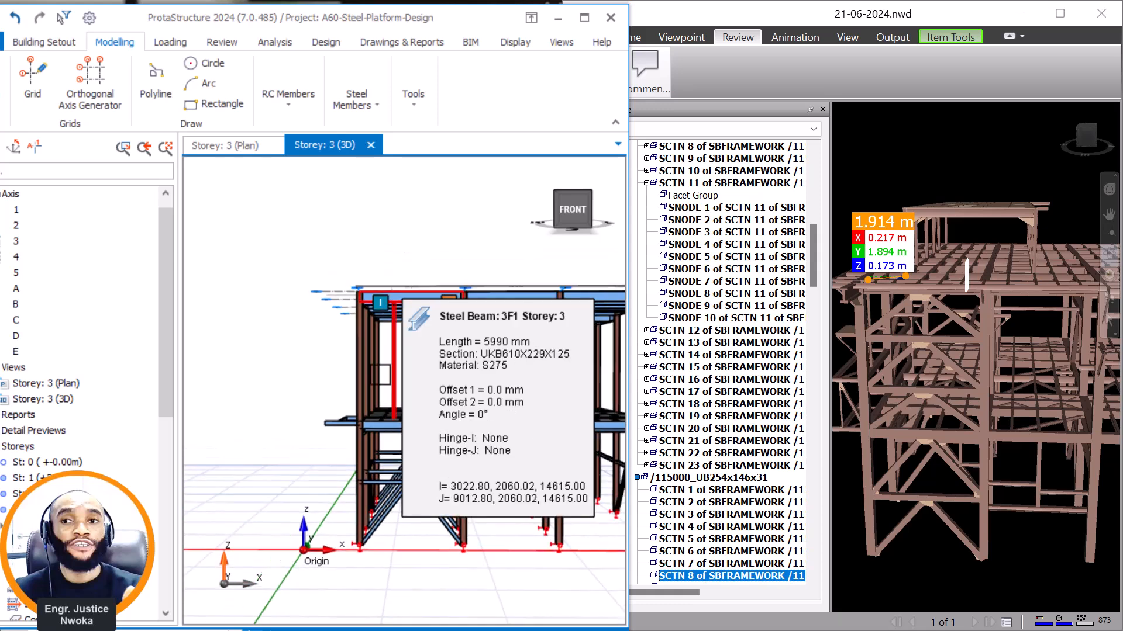
Delete the new column at hidden axes E and 5 from storey 3.
scroll(381, 373, "up", 4)
right_click(412, 339)
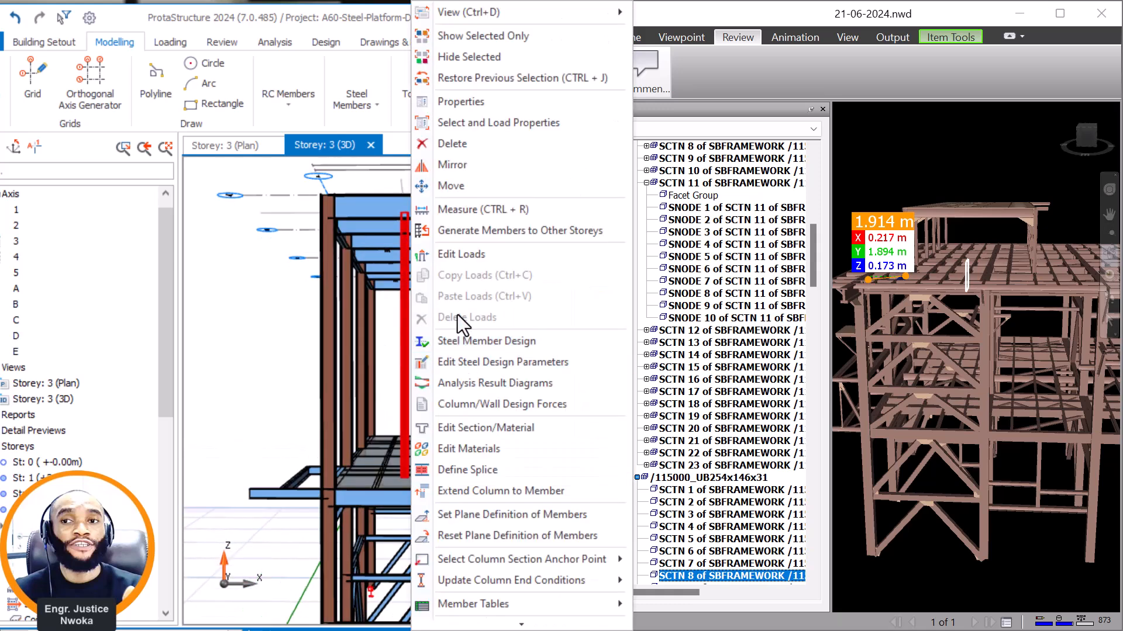
left_click(471, 146)
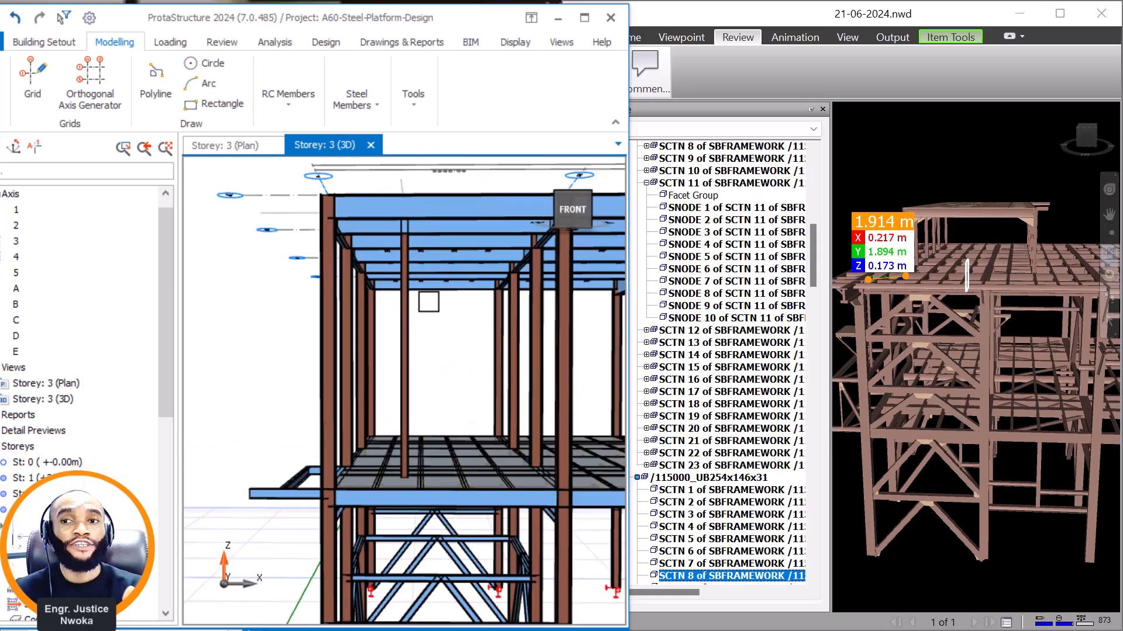
scroll(423, 304, "down", 2)
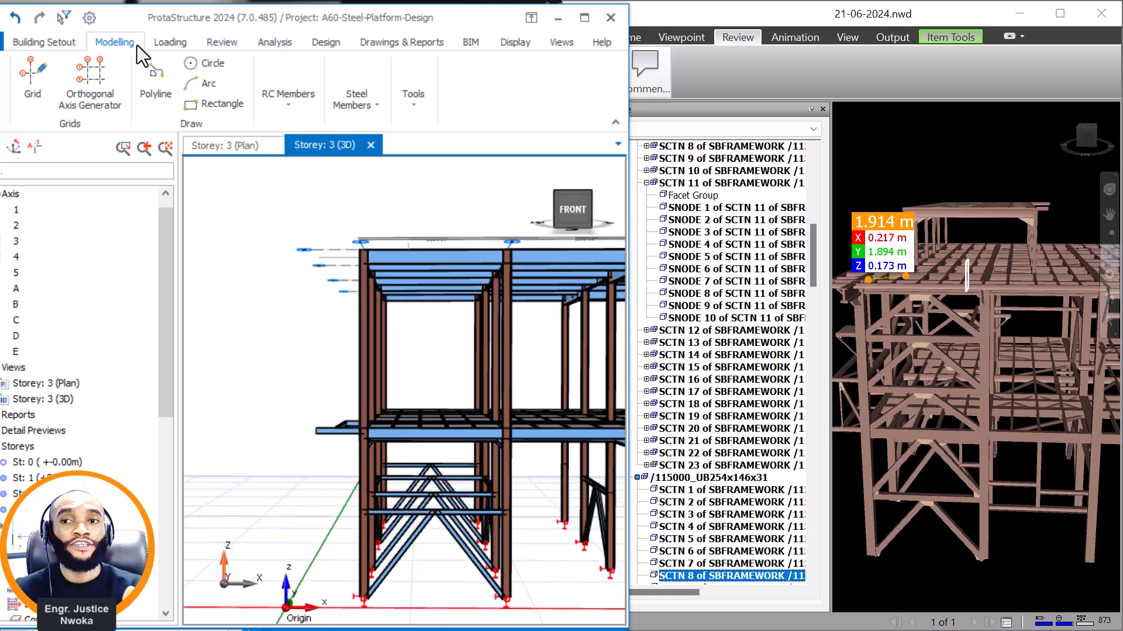
Insert storey 4 with a height of 7495 mm, generating its members from the selected storey, and close the Add Storey dialog.
left_click(65, 44)
left_click(506, 102)
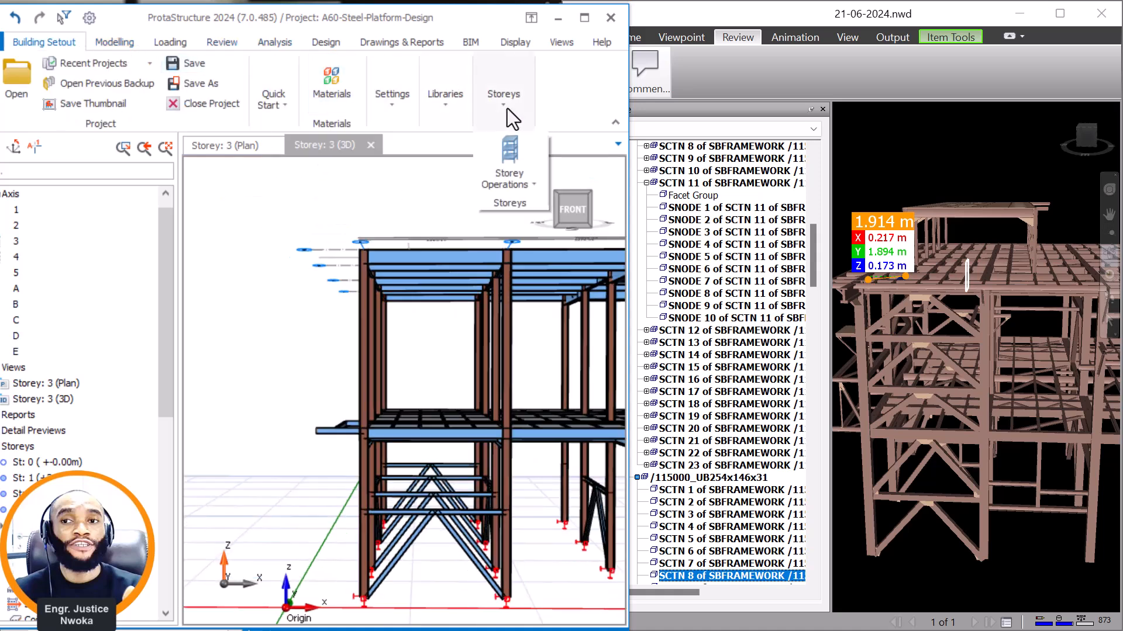
left_click(529, 191)
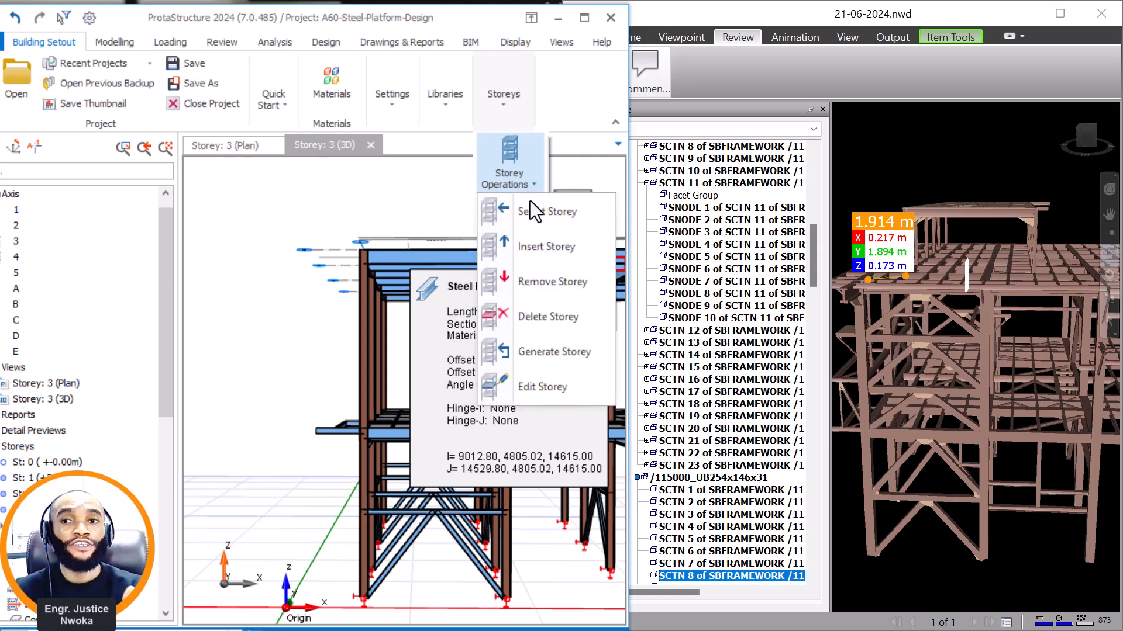
left_click(536, 251)
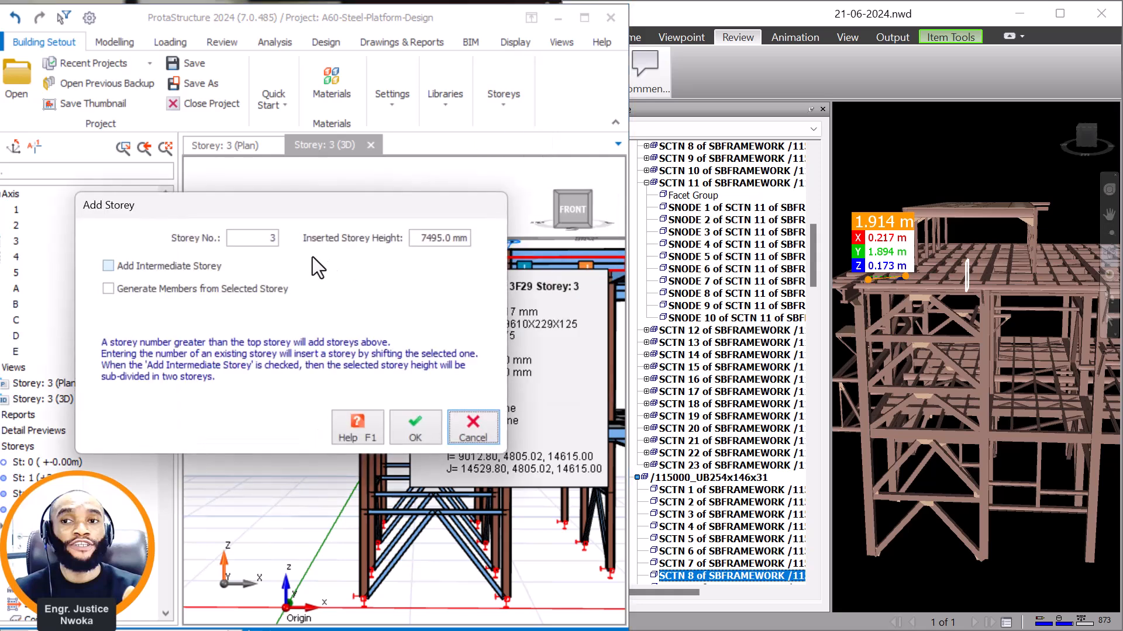
left_click(255, 245)
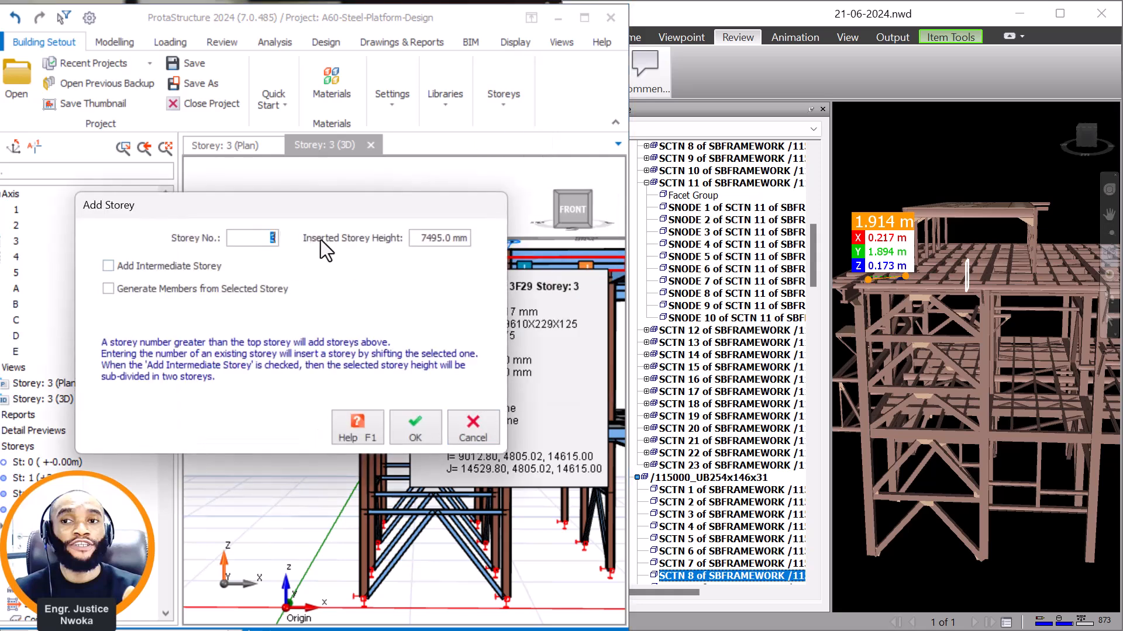
type("4")
left_click(132, 289)
left_click(419, 427)
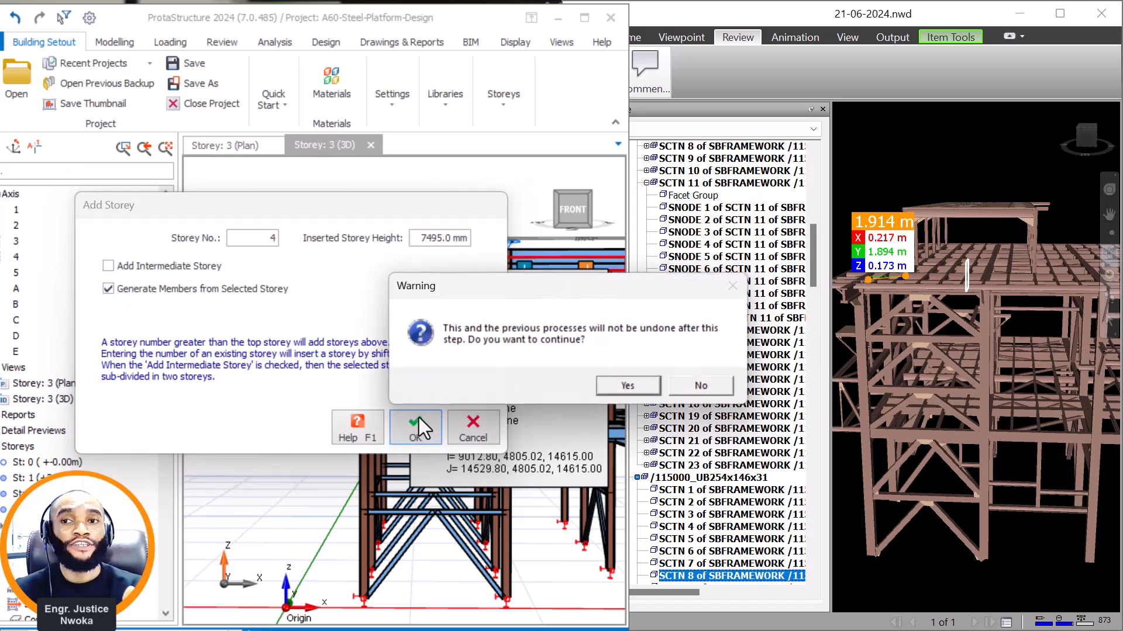
left_click(647, 380)
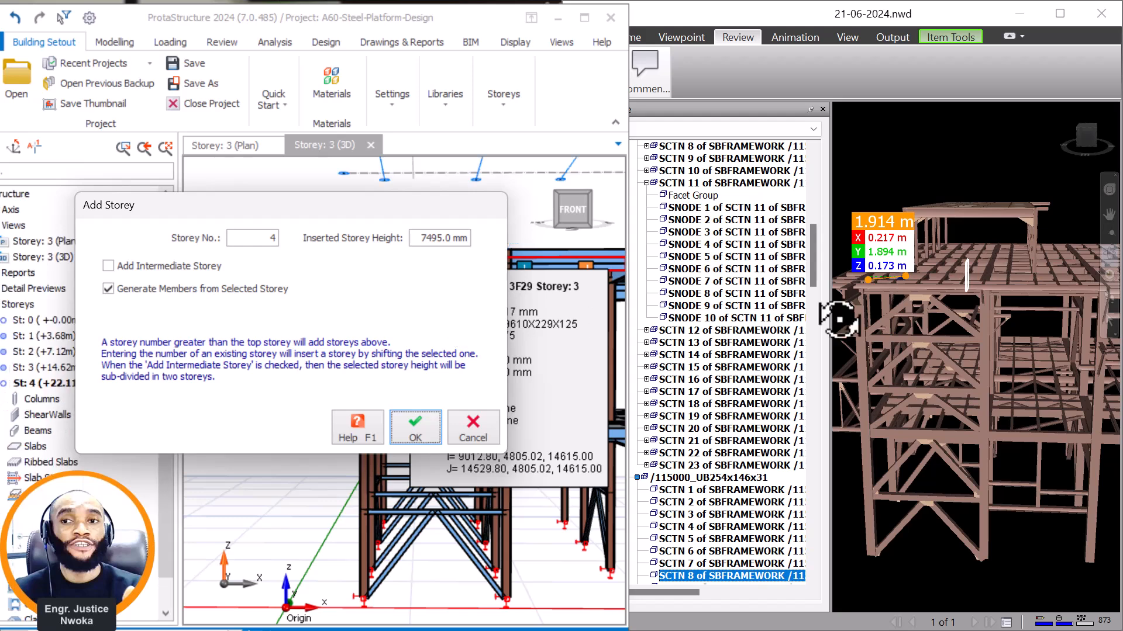
mouse_move(927, 395)
left_mouse_down()
mouse_move(955, 401)
mouse_move(936, 388)
left_mouse_up()
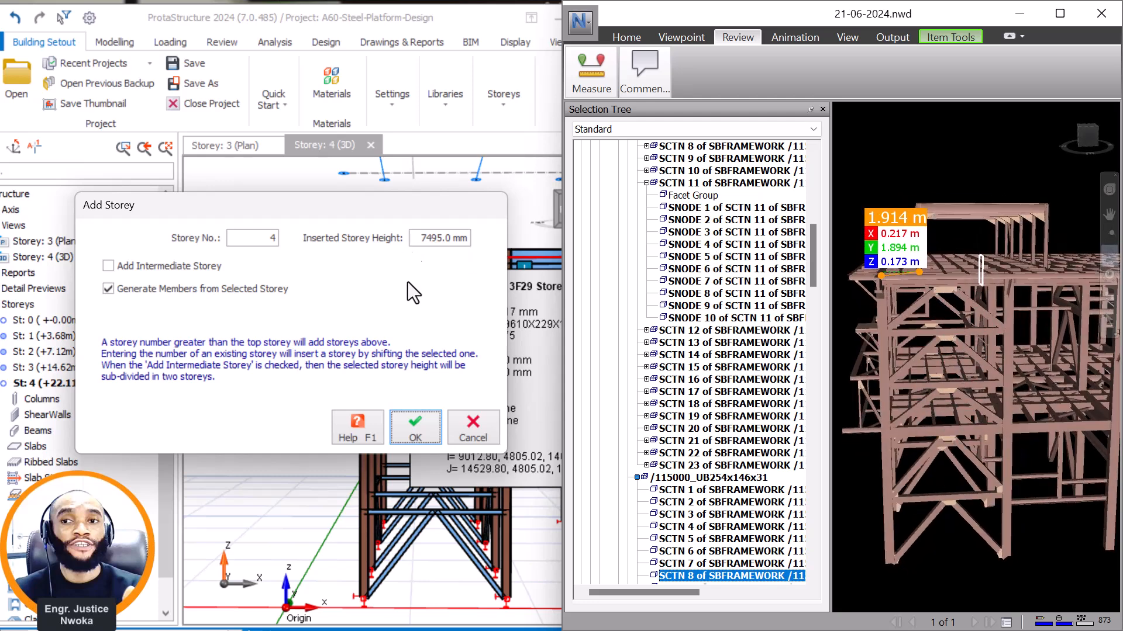
left_click(475, 422)
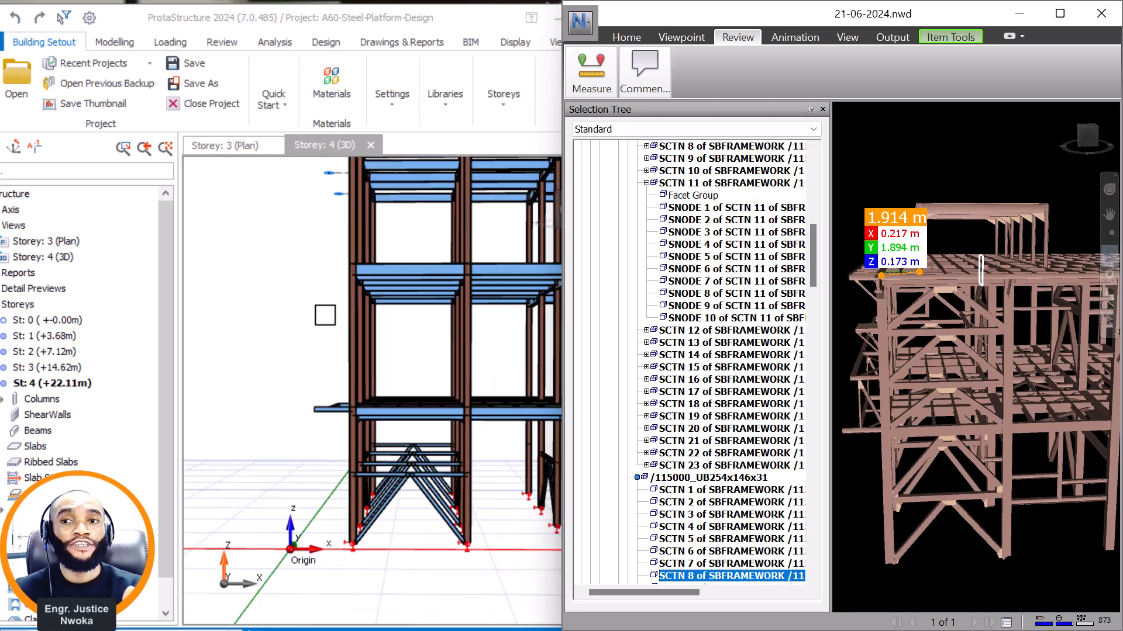
Examine the generated storey 4 framing in 3D and compare it with the raised roof in Navisworks.
middle_click_drag(361, 282, 421, 300)
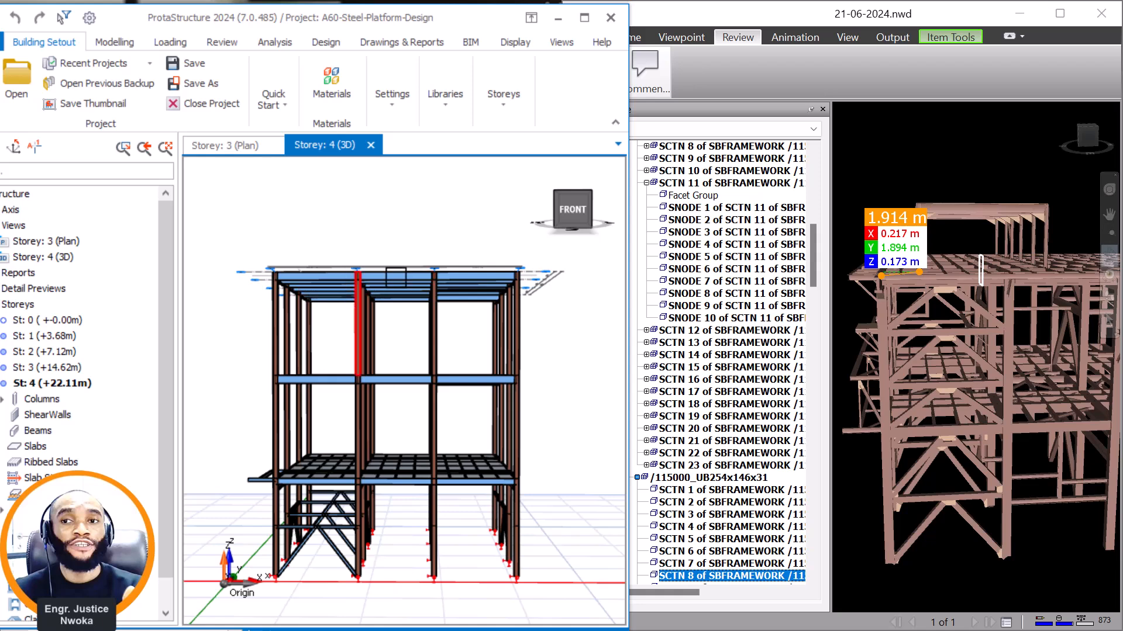
scroll(1040, 221, "up", 2)
scroll(1040, 221, "up", 1)
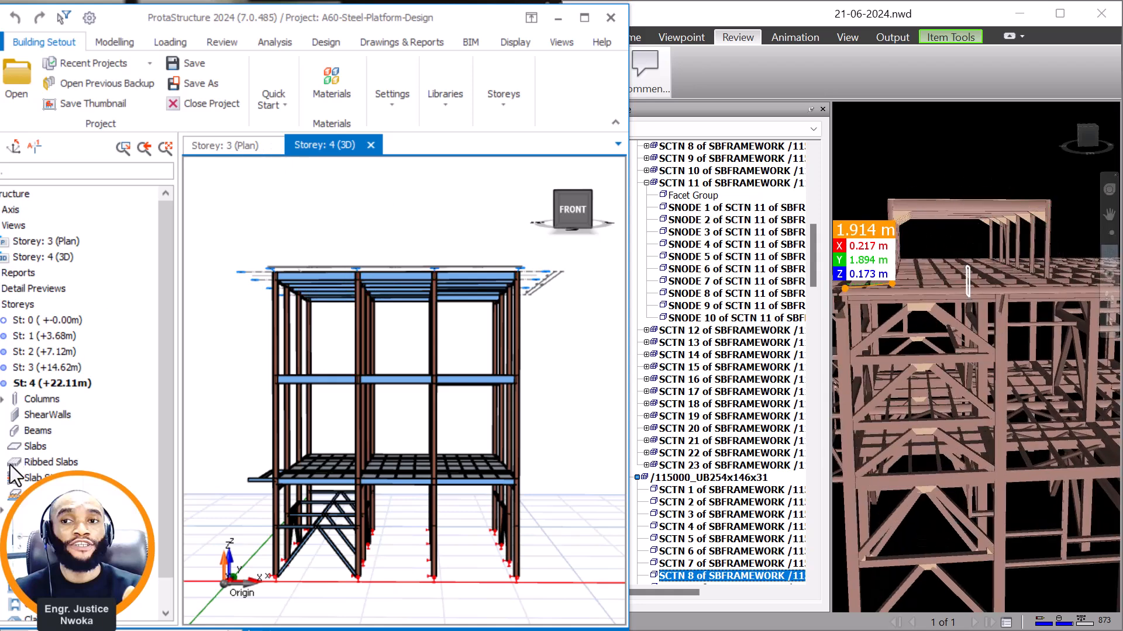
Set the plan view to storey 4 and show its entire framing layout.
left_click(240, 147)
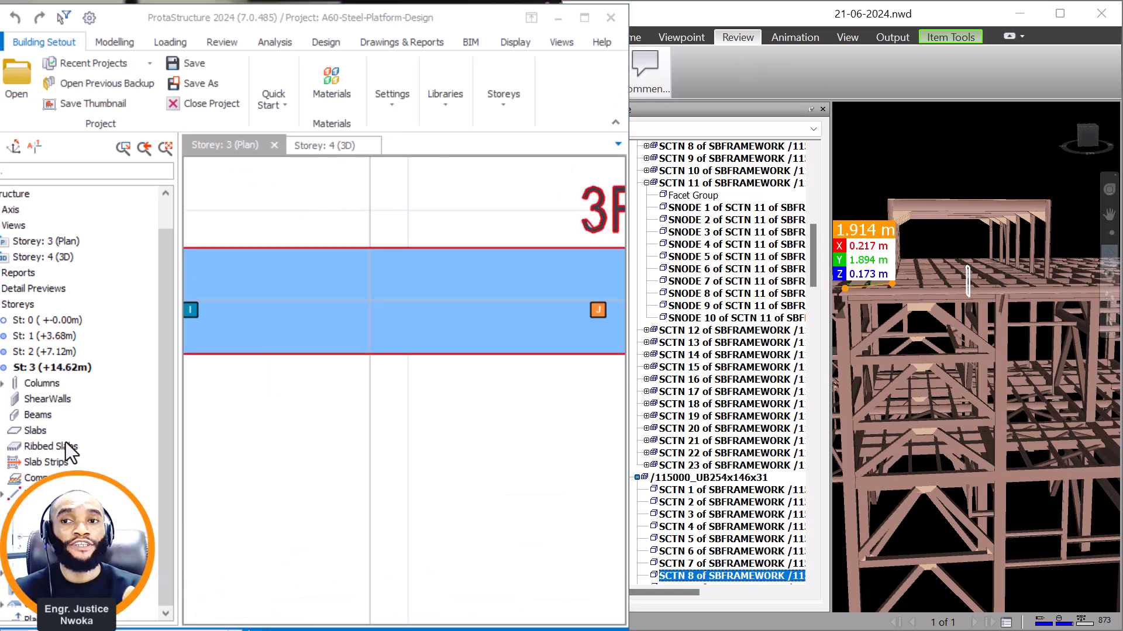
scroll(68, 456, "down", 1)
double_click(53, 604)
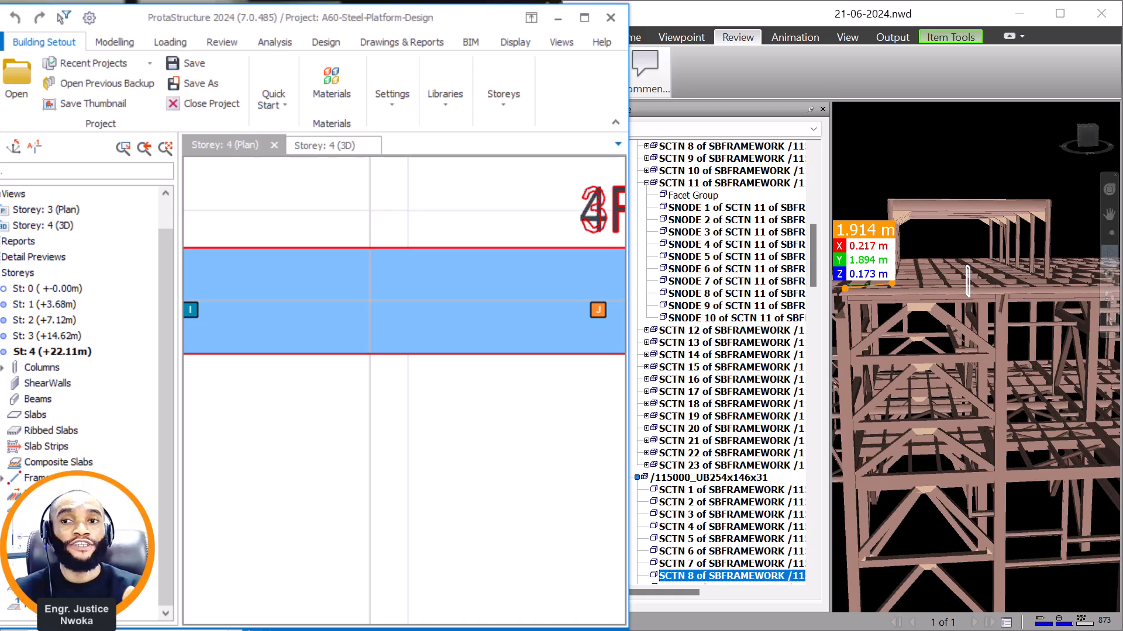
scroll(399, 364, "down", 3)
scroll(399, 363, "down", 5)
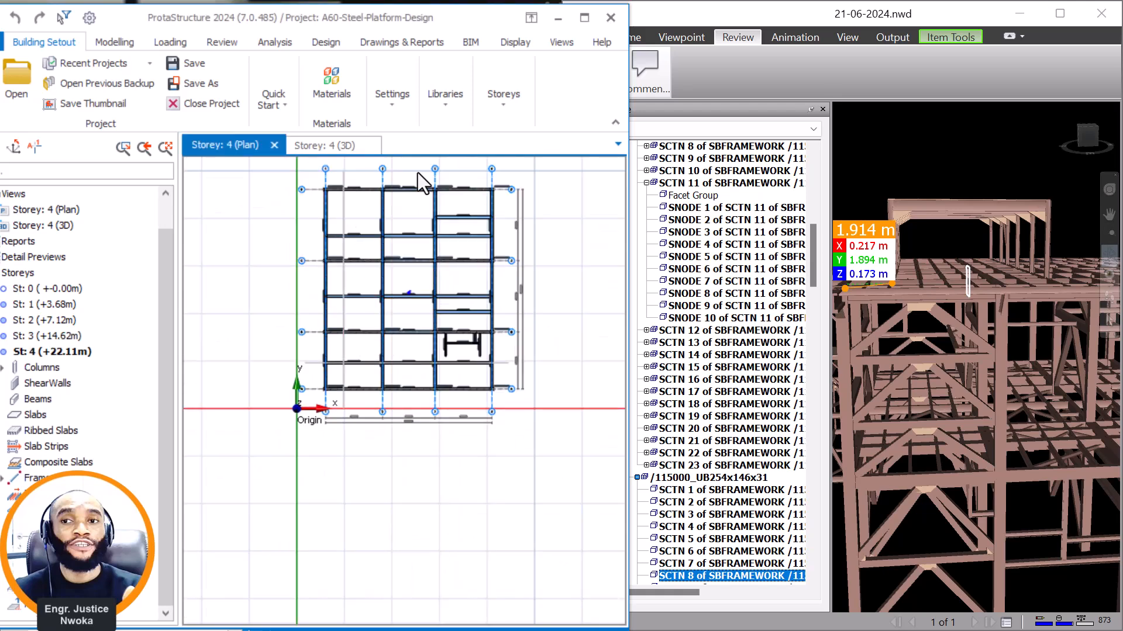
Delete all storey 4 frame members and the columns on axes 1 to 3, keeping Column and Frame Member in the filter.
scroll(483, 193, "up", 3)
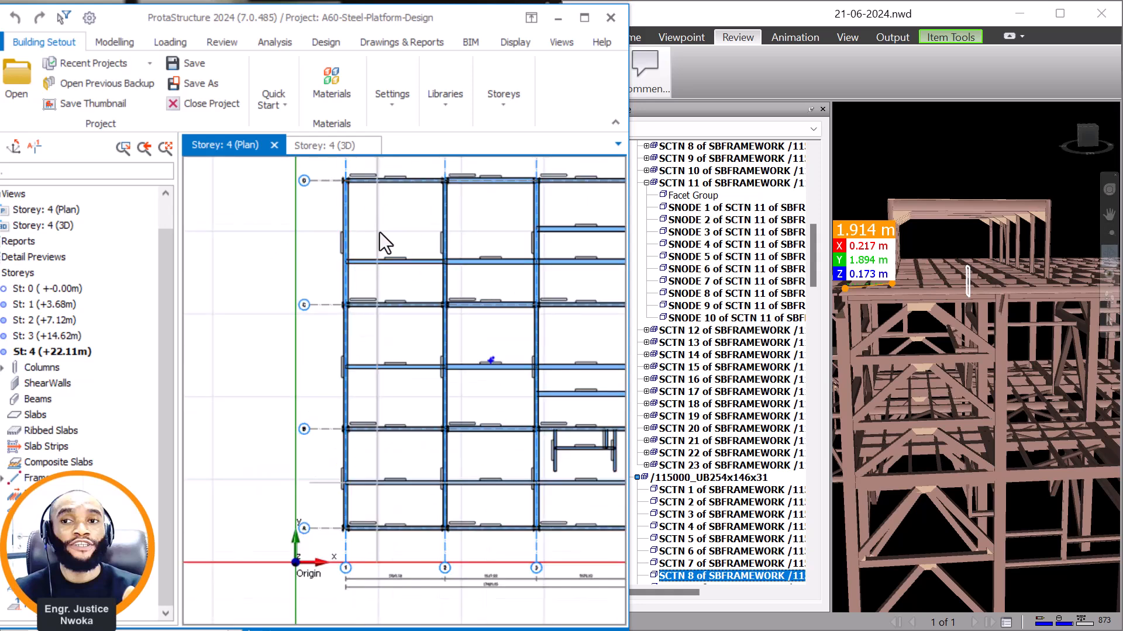
scroll(336, 263, "down", 2)
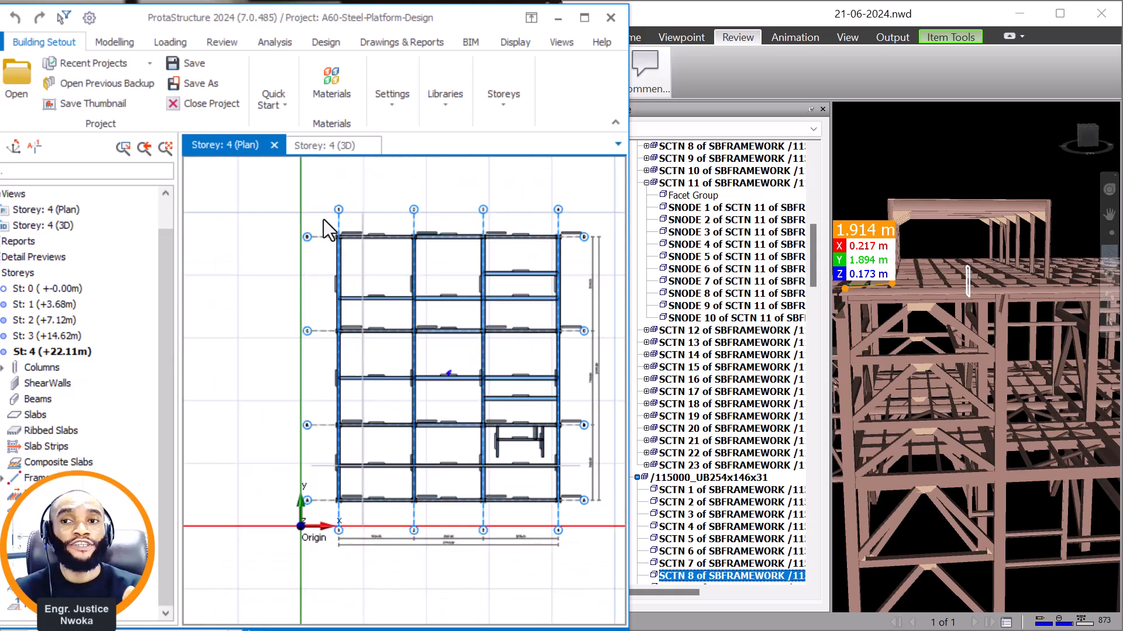
left_click_drag(324, 219, 541, 501)
left_click_drag(576, 525, 579, 520)
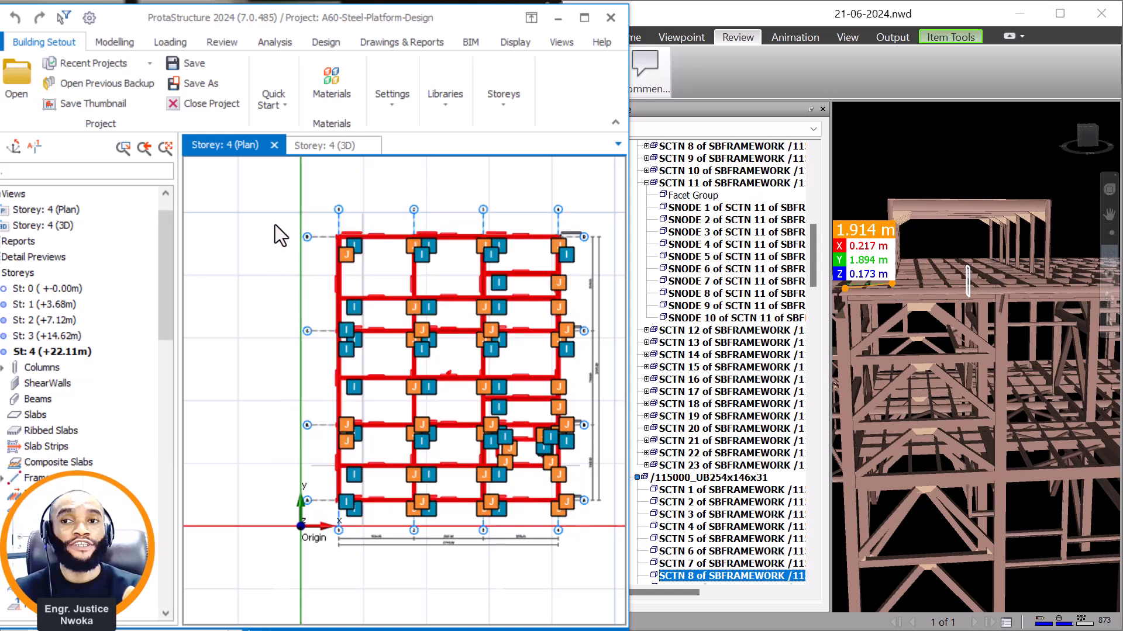
right_click(273, 225)
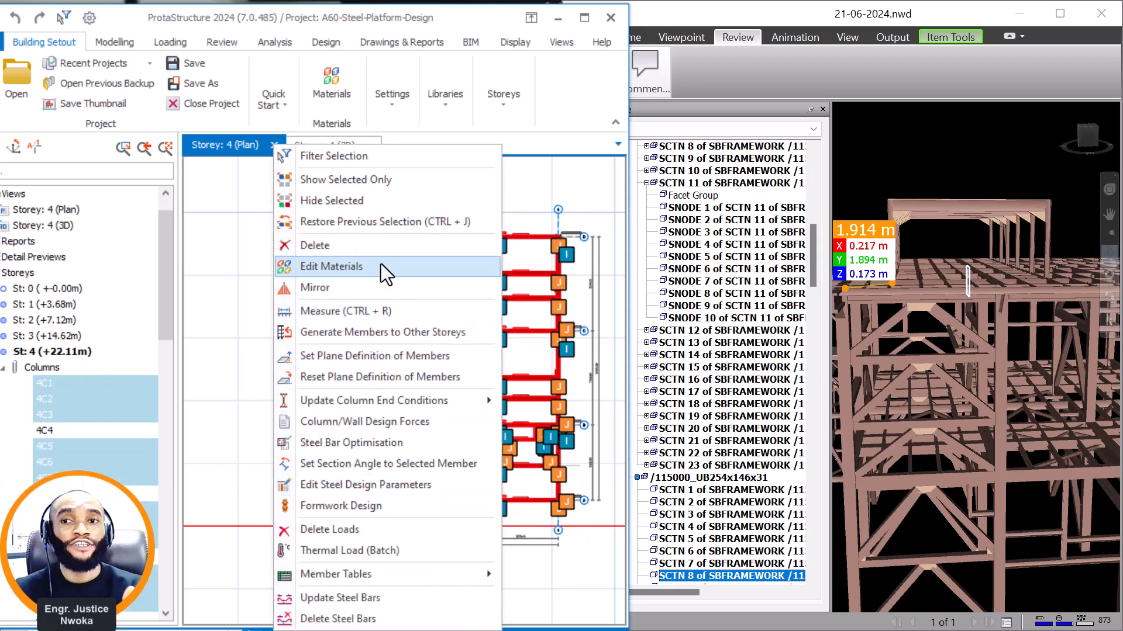
left_click(378, 248)
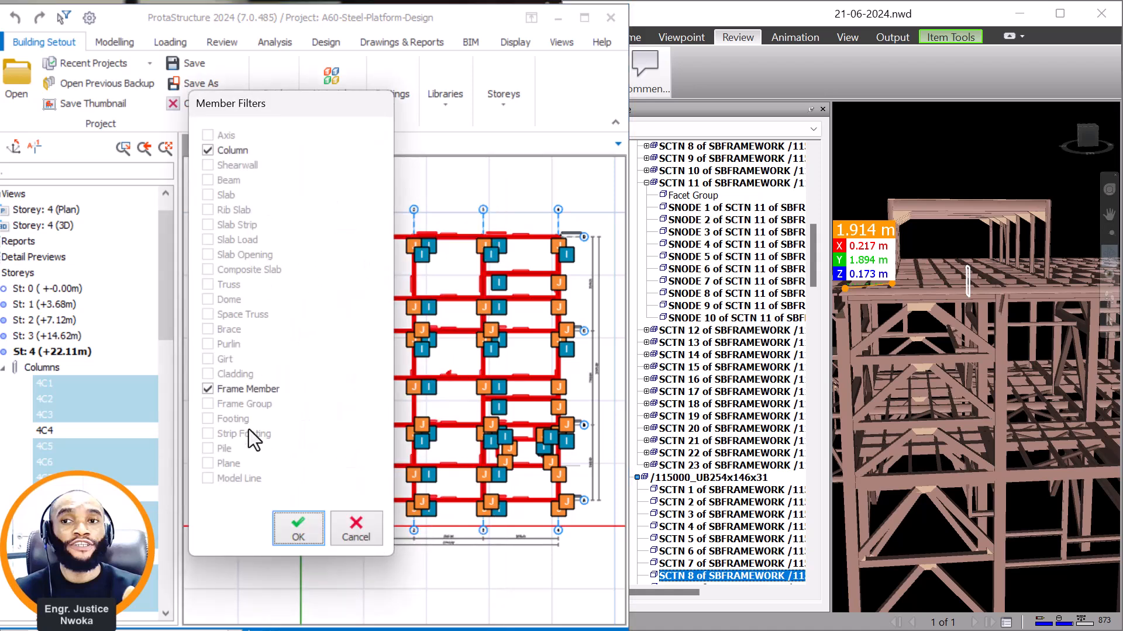
left_click(289, 524)
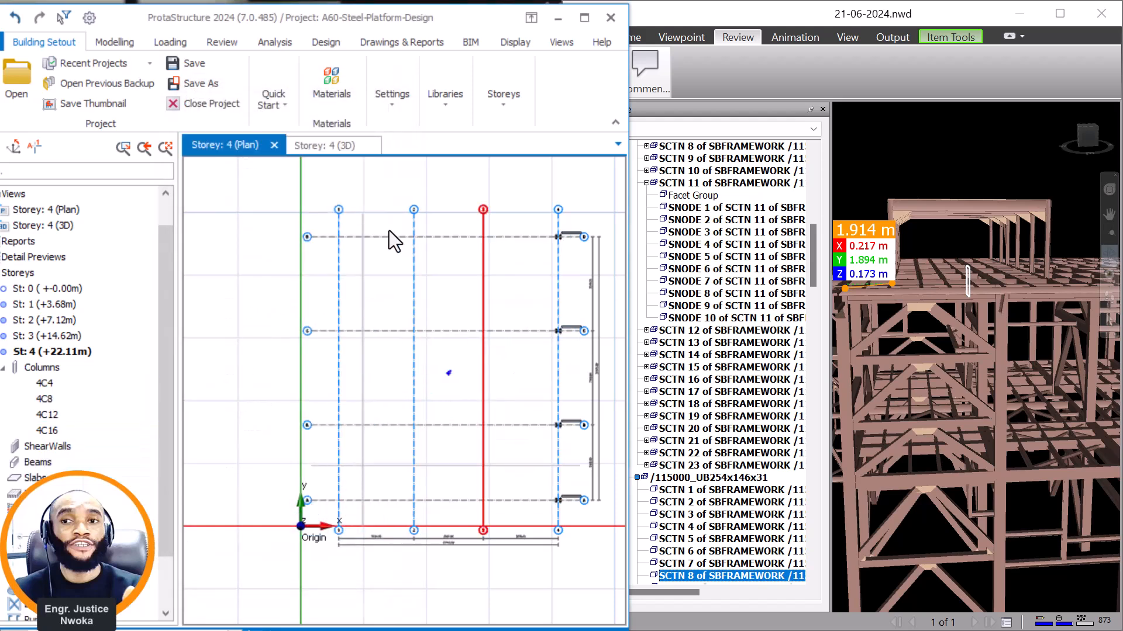
Delete the four remaining storey 4 columns, 4C4, 4C8, 4C12 and 4C16, keeping Column in the member filter.
left_click(352, 146)
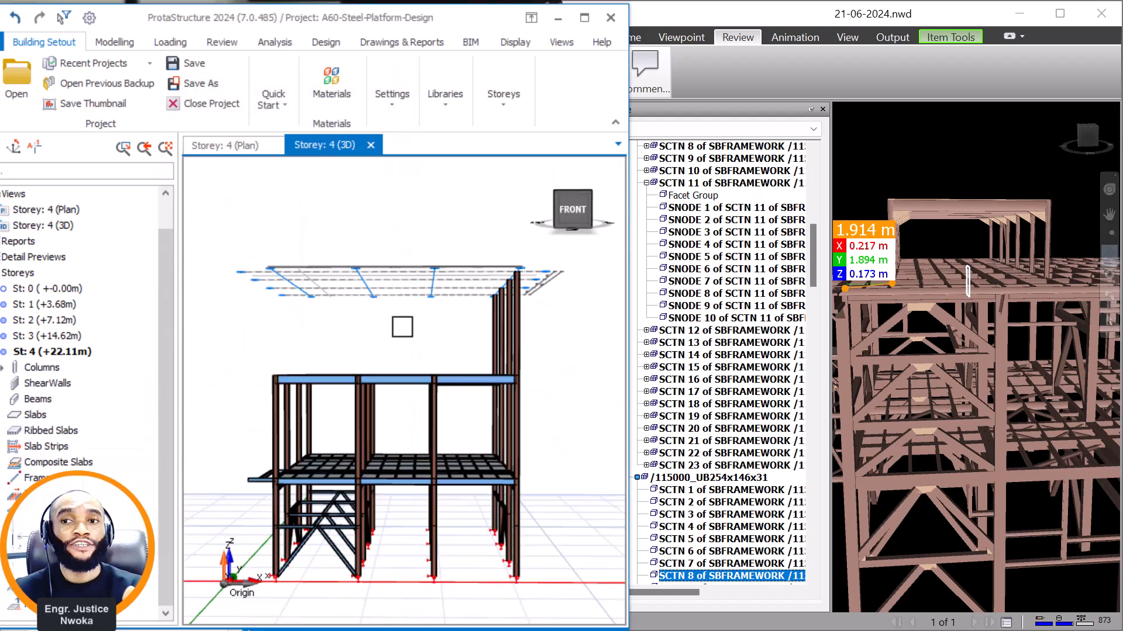
scroll(514, 336, "up", 1)
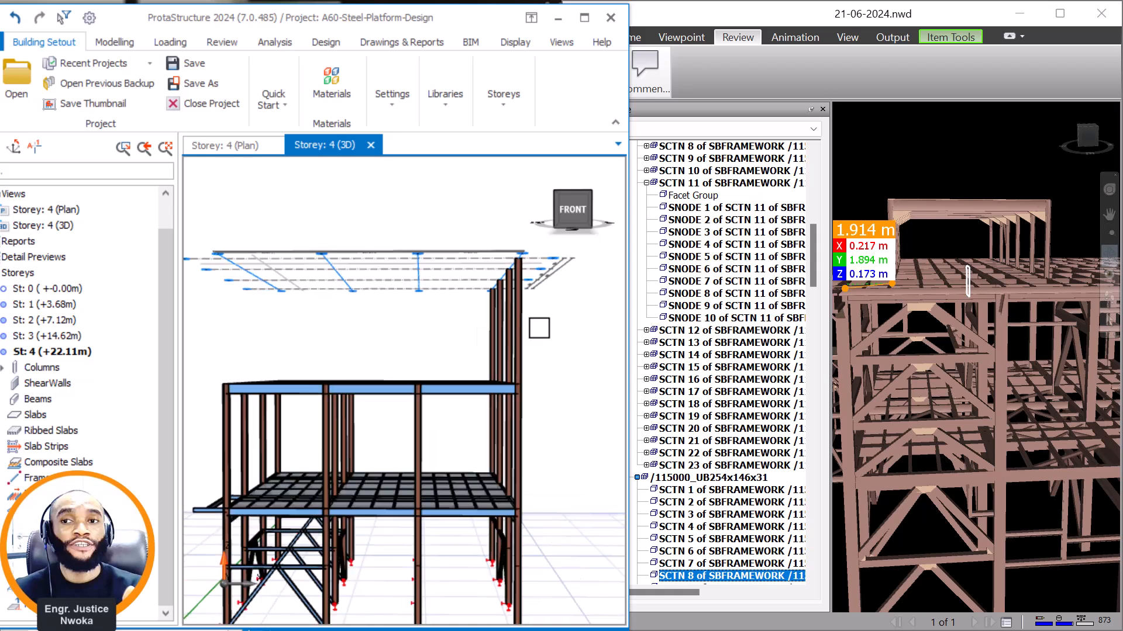
scroll(514, 347, "up", 1)
left_click(514, 334)
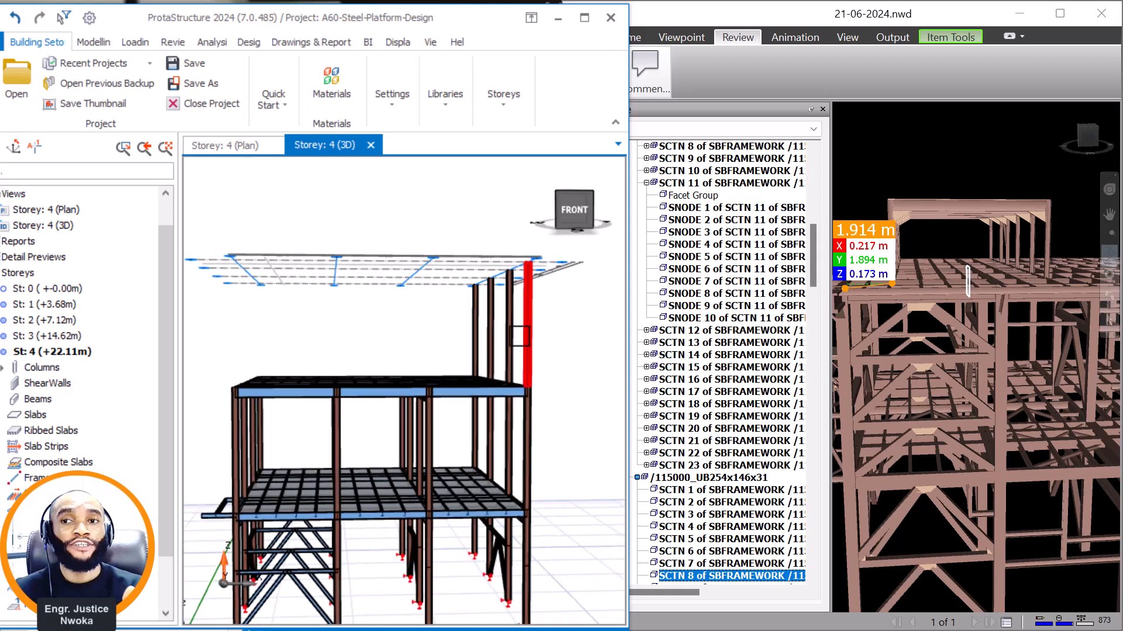
left_click(513, 335, "ctrl")
left_click(492, 341, "ctrl")
left_click(472, 334, "ctrl")
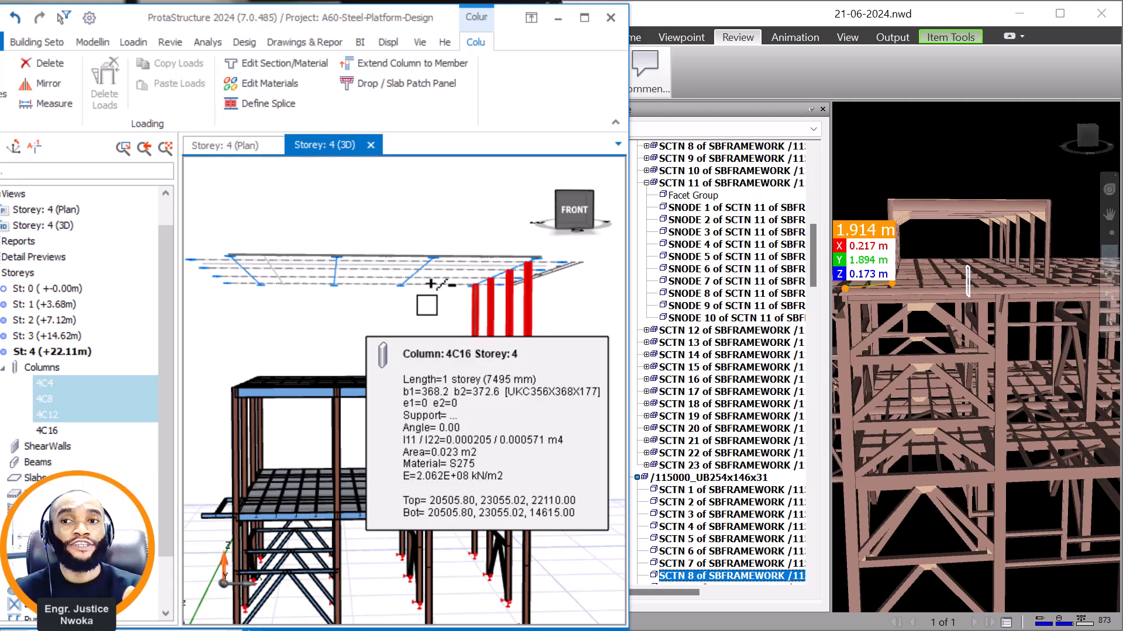
right_click(426, 304)
left_click(467, 226)
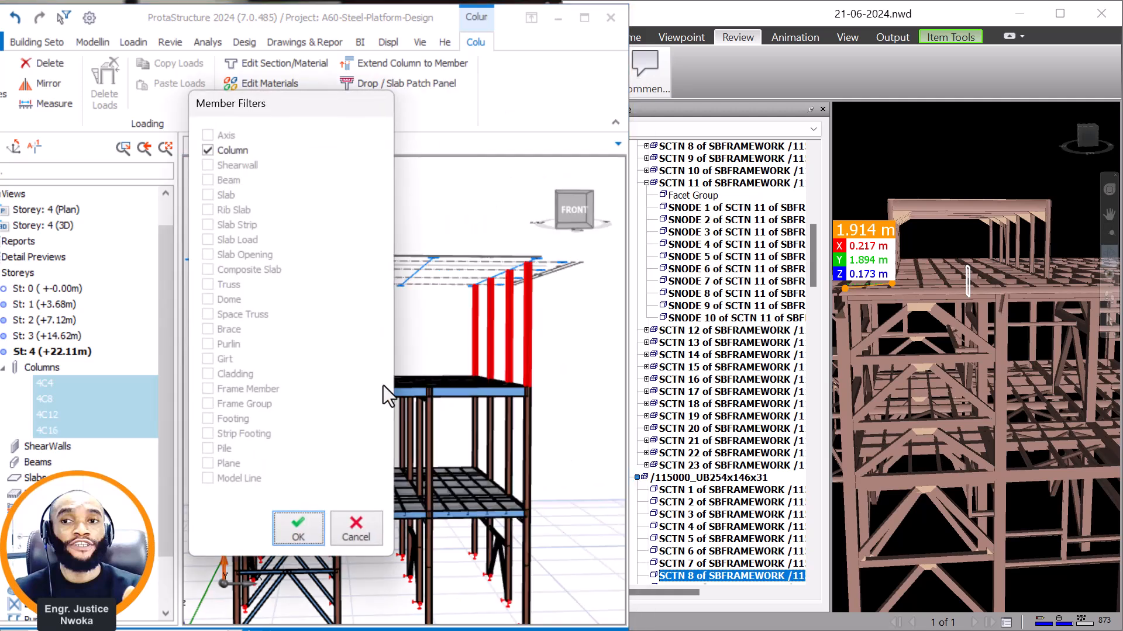
left_click(310, 526)
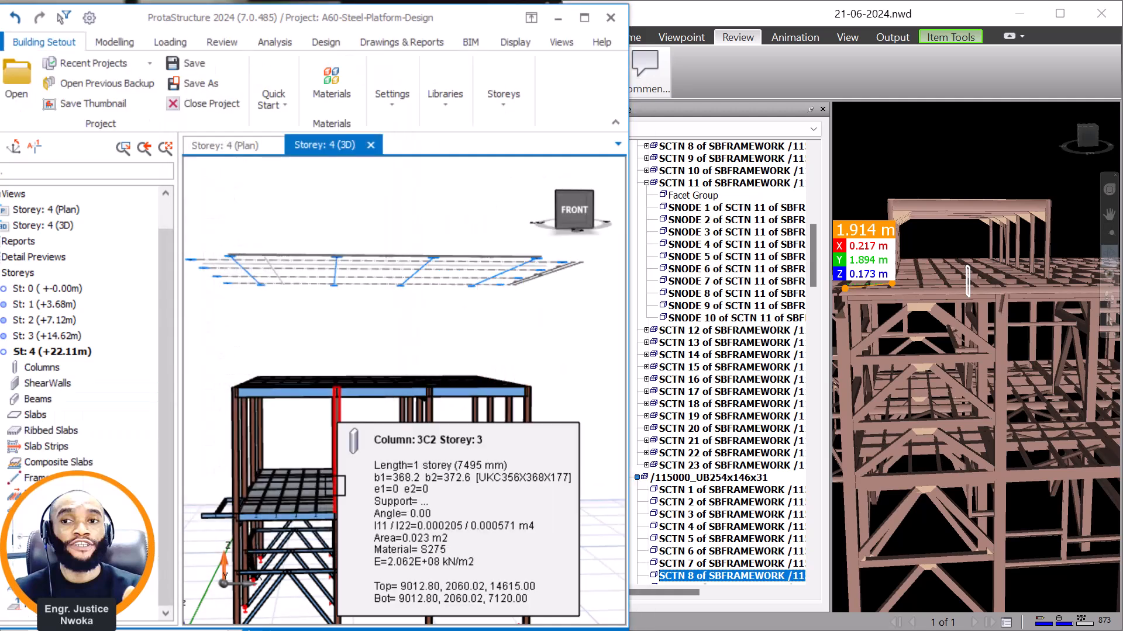
Start a steel column in the storey 4 plan and set its section to the BS profile UKC203X203X46.
scroll(475, 376, "down", 3)
scroll(442, 341, "up", 4)
middle_click_drag(449, 342, 444, 349)
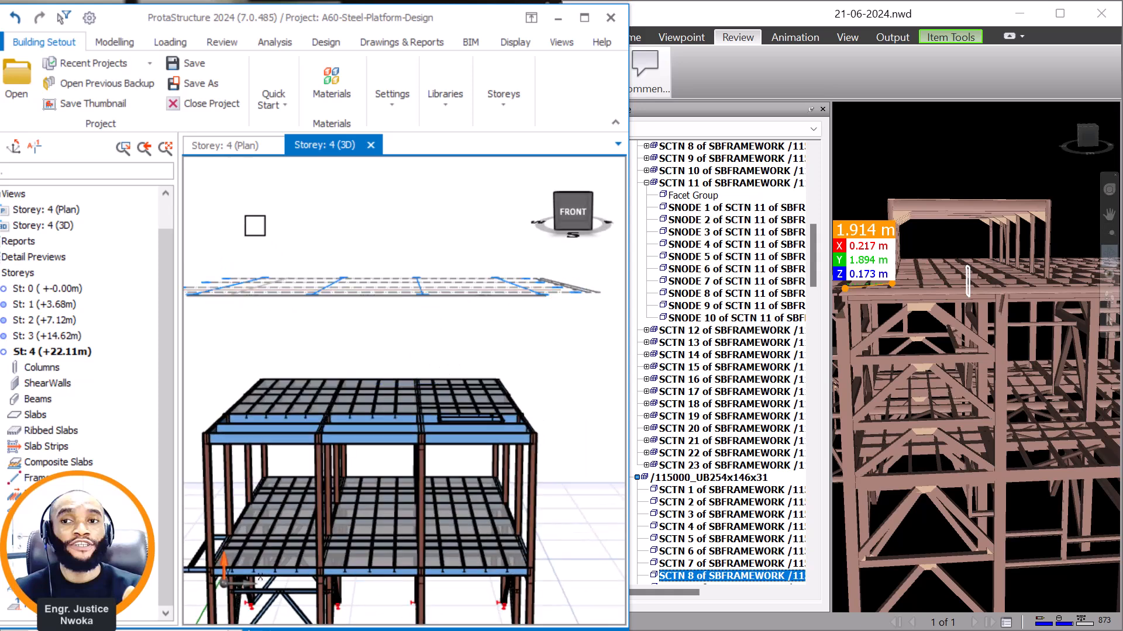
middle_click_drag(311, 309, 340, 308)
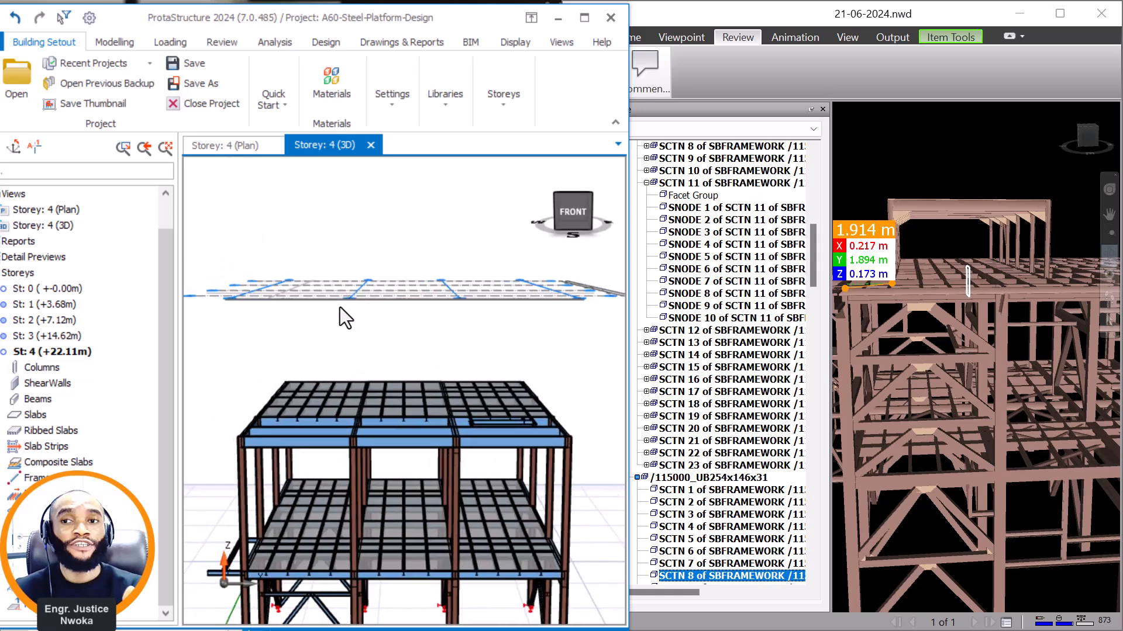
left_click(234, 146)
scroll(350, 454, "up", 4)
scroll(379, 490, "up", 3)
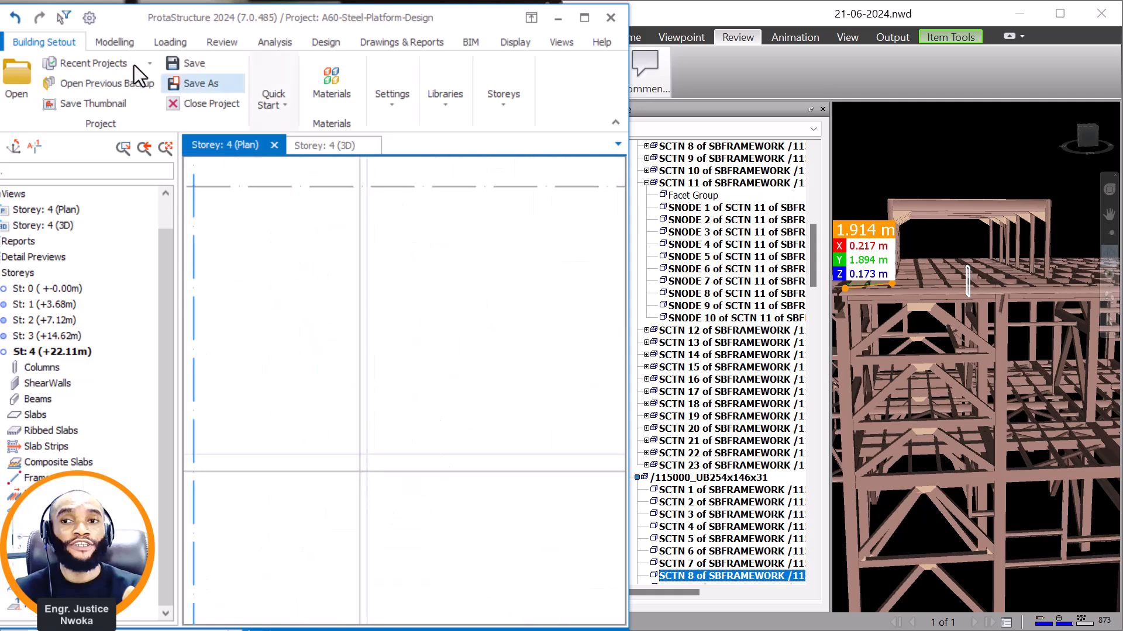
left_click(118, 43)
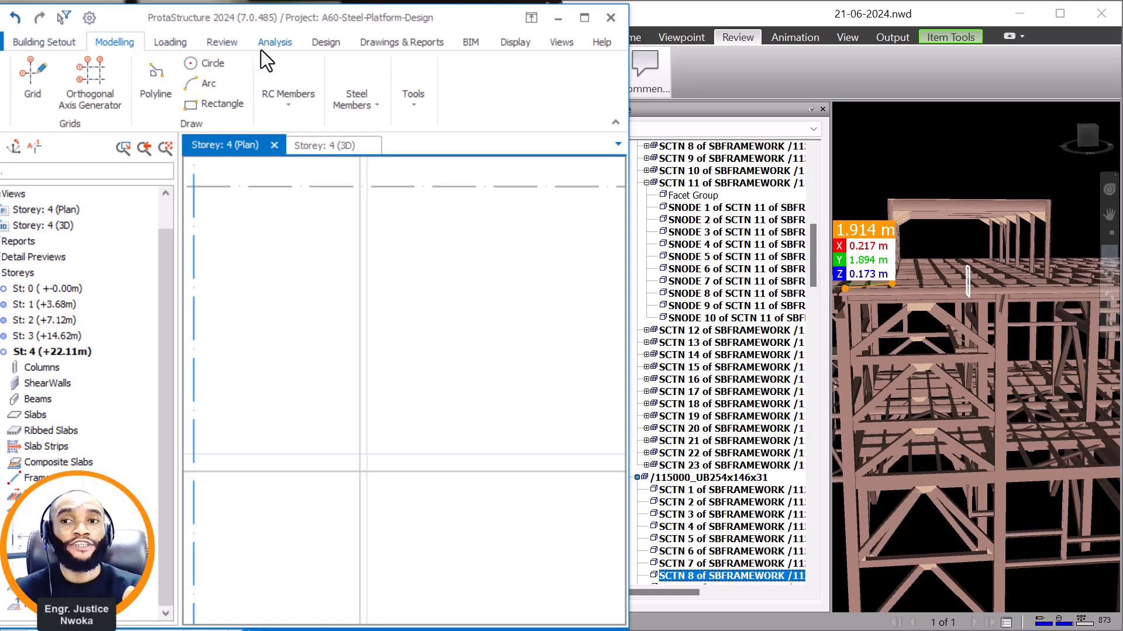
left_click(374, 109)
left_click(360, 167)
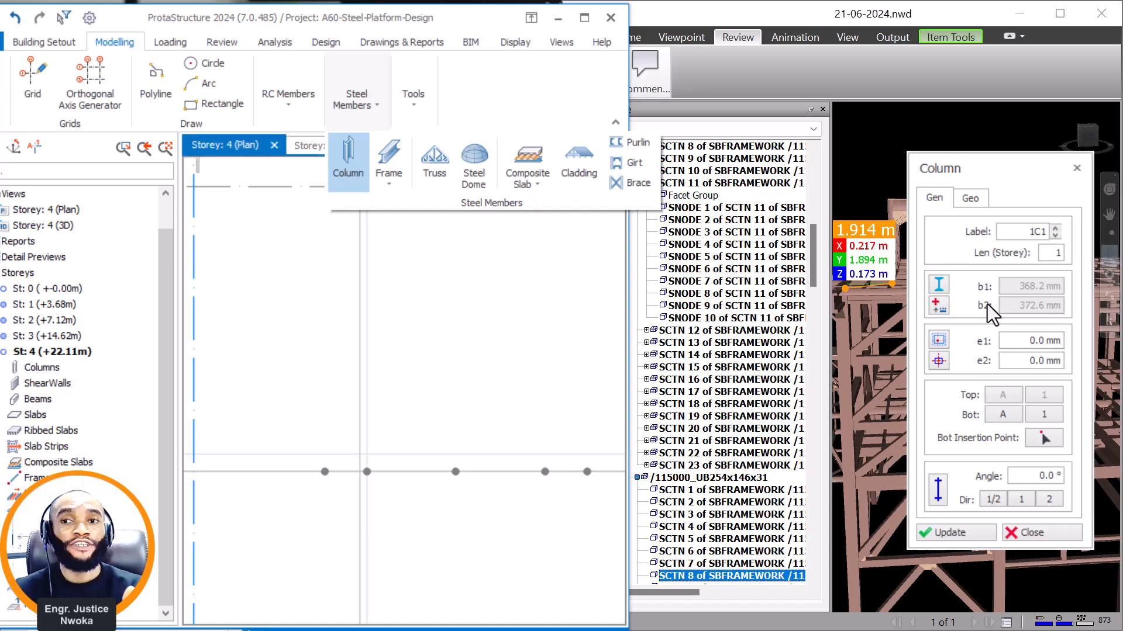
left_click(938, 284)
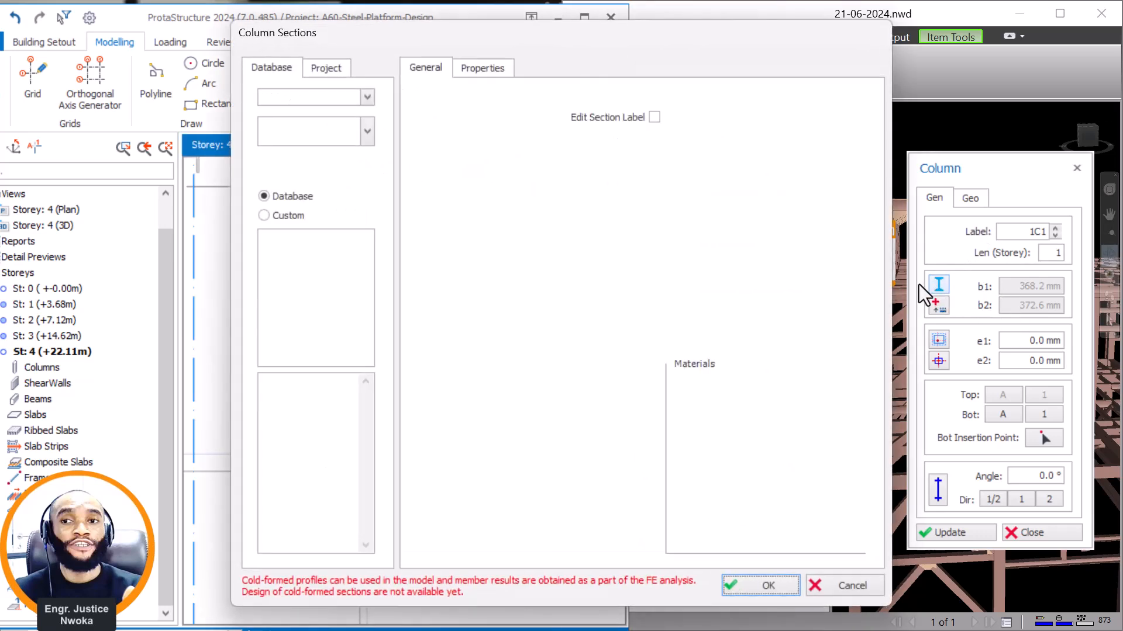
left_click(298, 424)
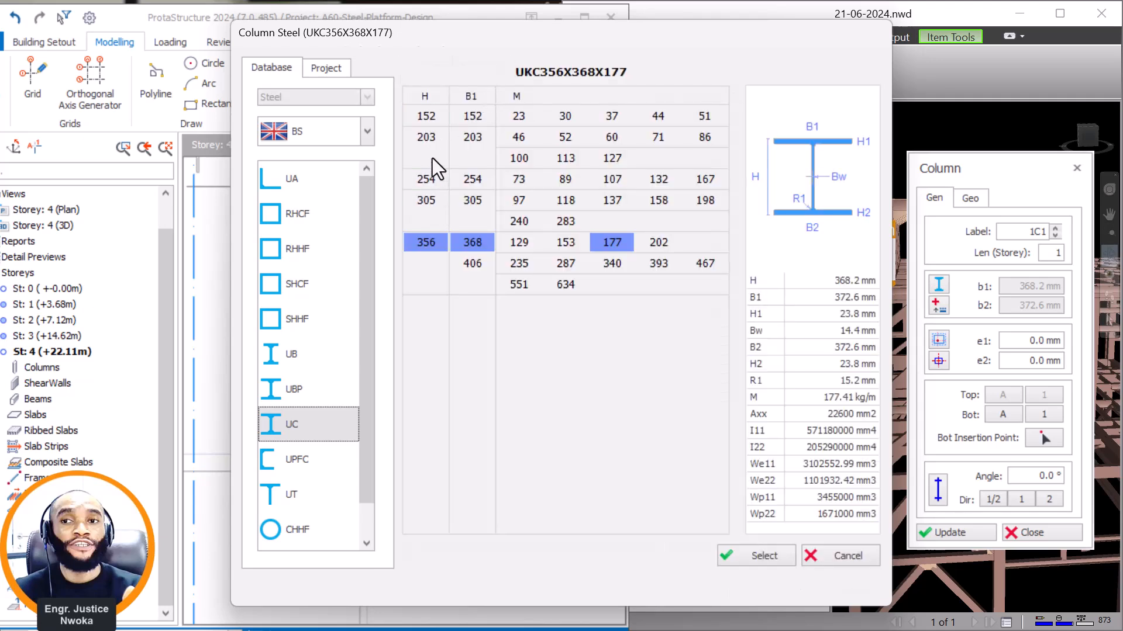
left_click(427, 140)
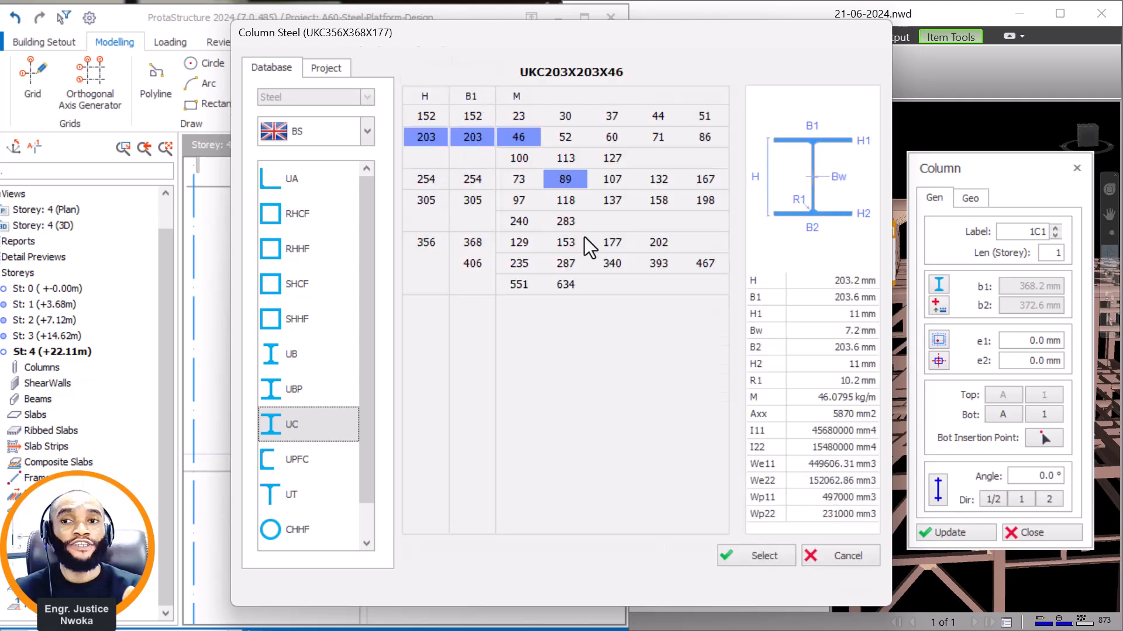
left_click(760, 555)
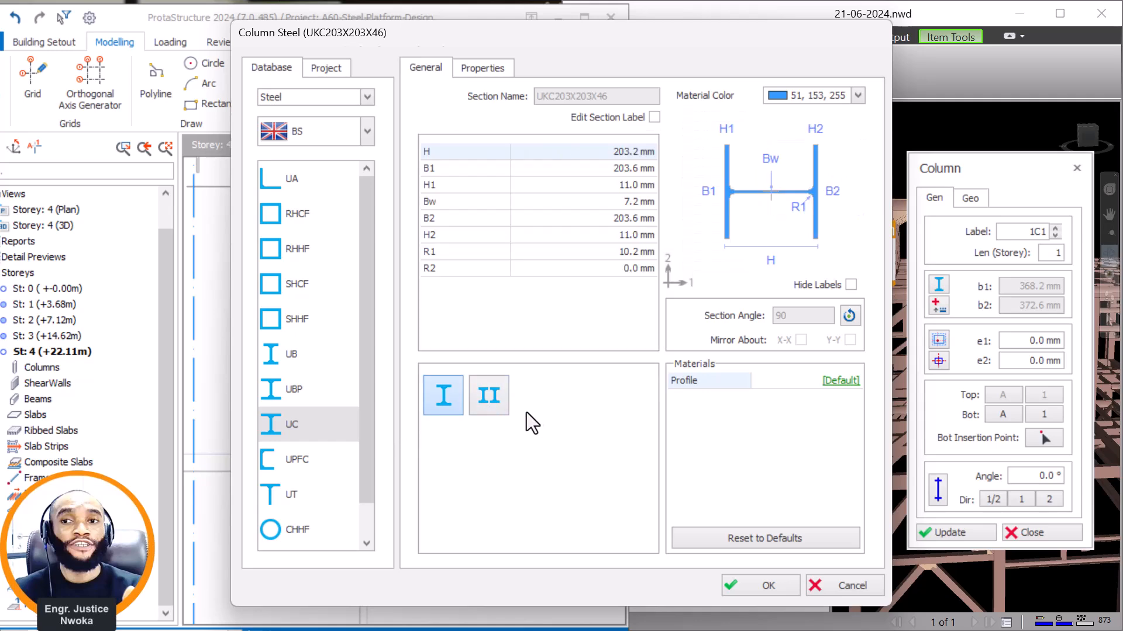
left_click(777, 585)
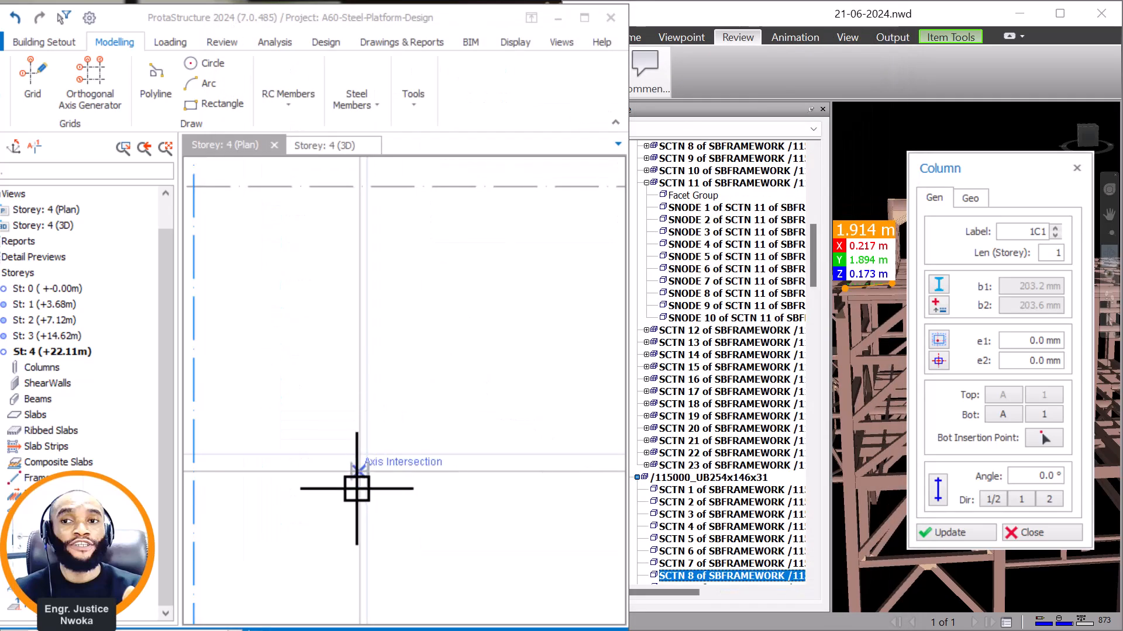
Place the column at the intersection of axes E and 5 on storey 4, and show it in 3D.
left_click(366, 458)
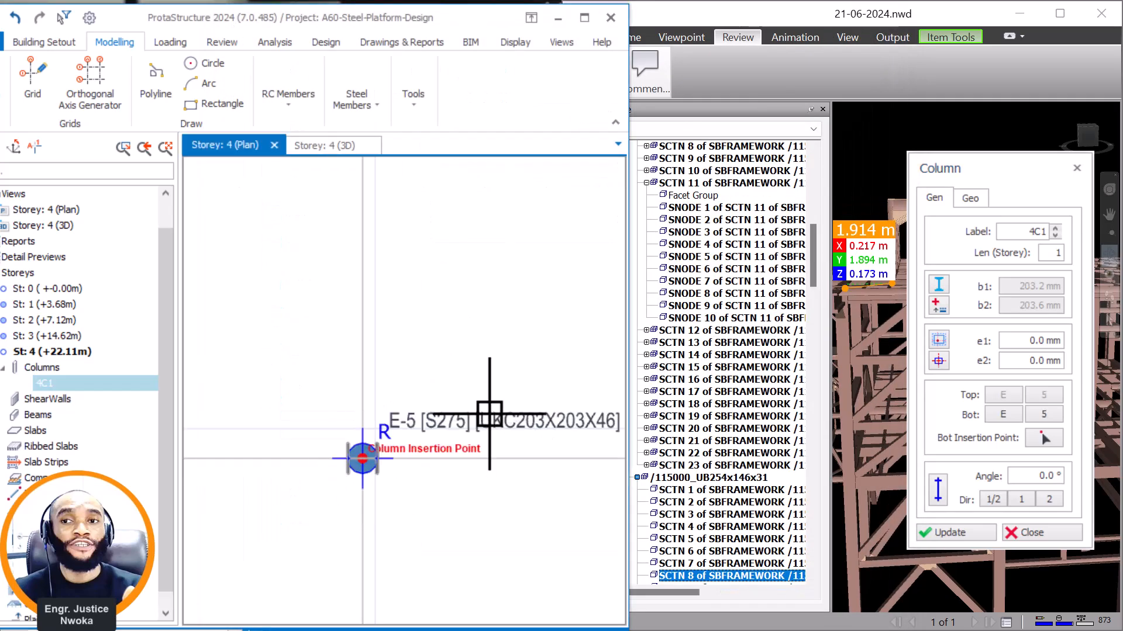
key("Escape")
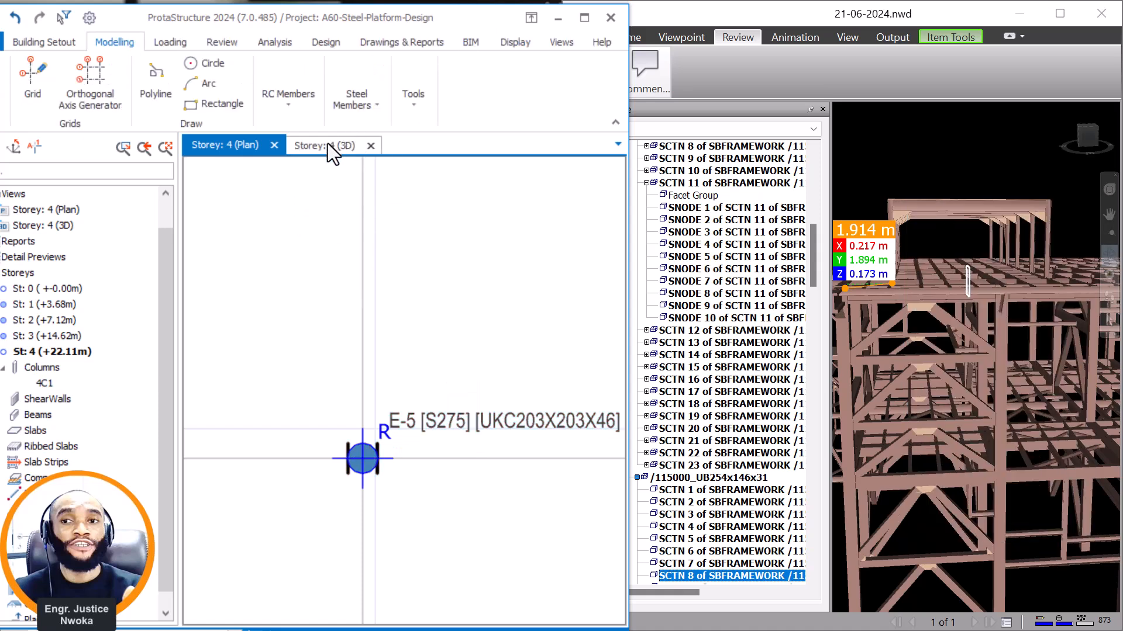
left_click(328, 146)
scroll(992, 257, "down", 3)
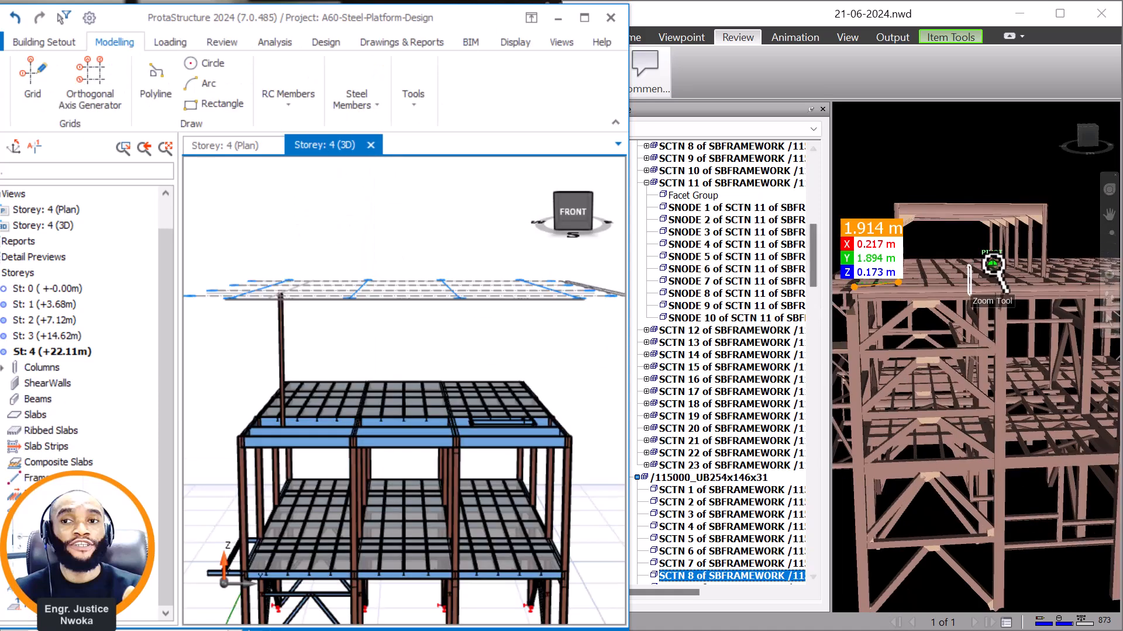
Switch to Navisworks and clear the existing distance measurement from the model.
left_click(861, 91)
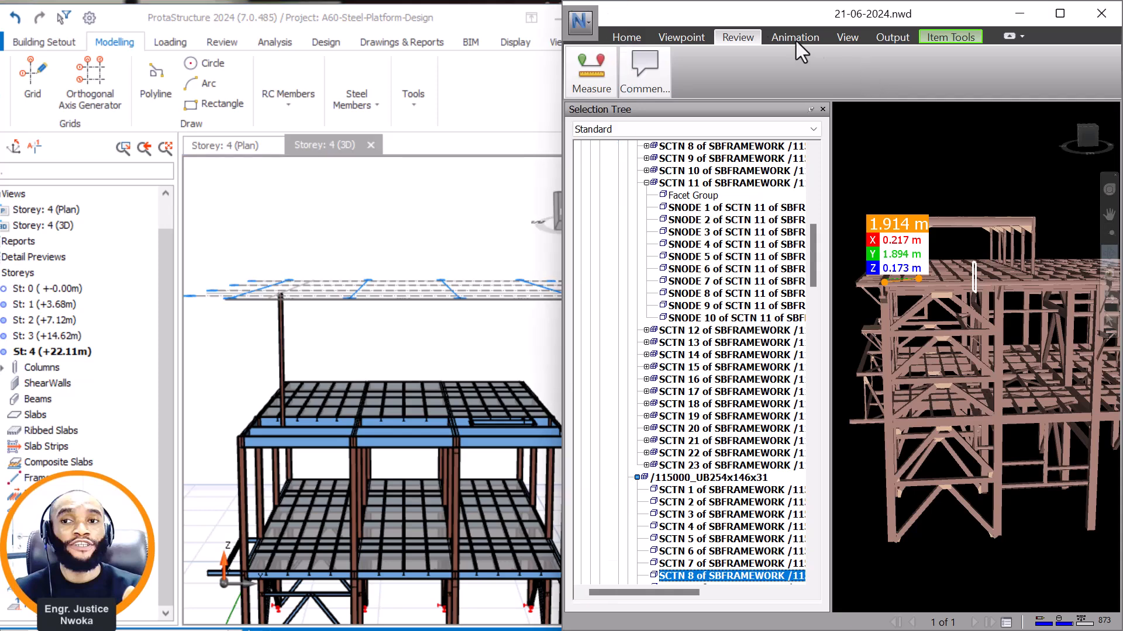
left_click(507, 23)
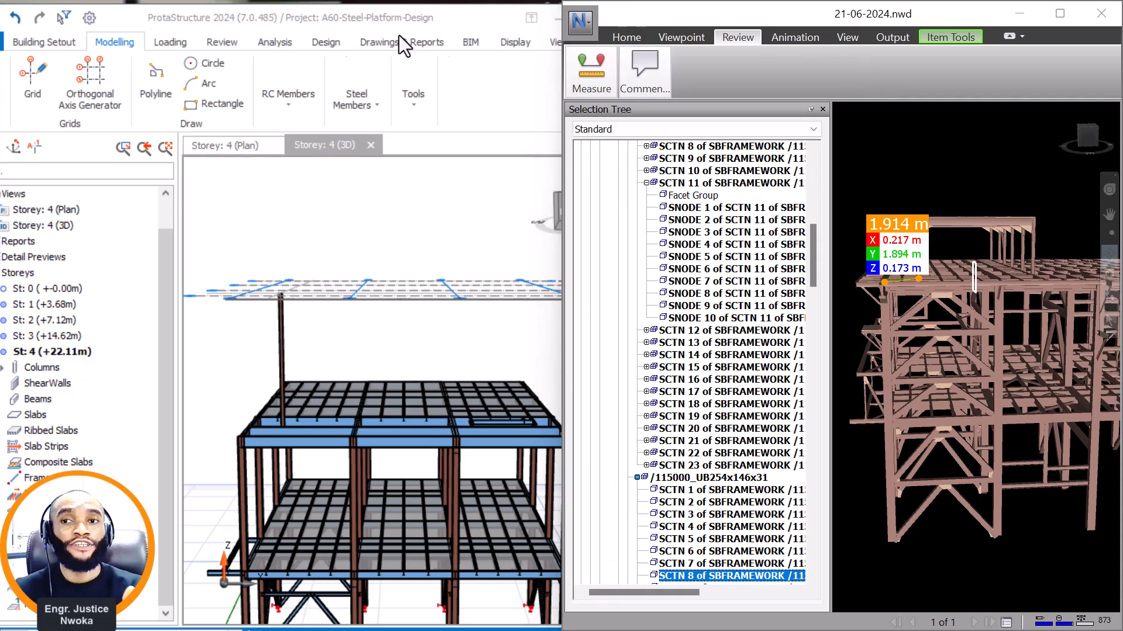
left_click(606, 57)
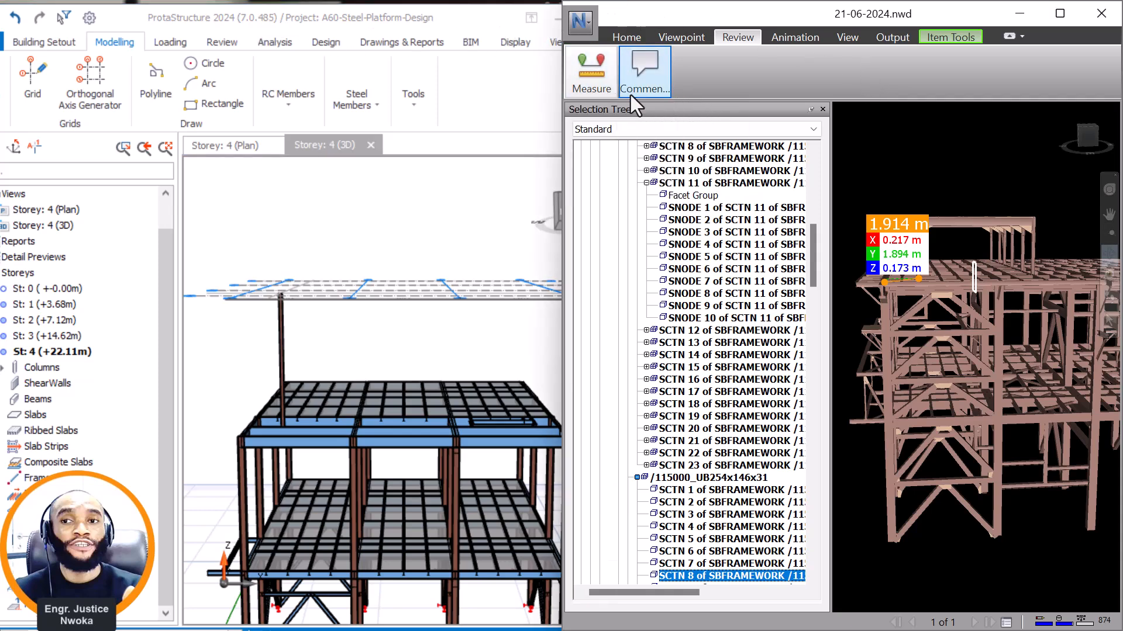
left_click(601, 89)
left_click(717, 121)
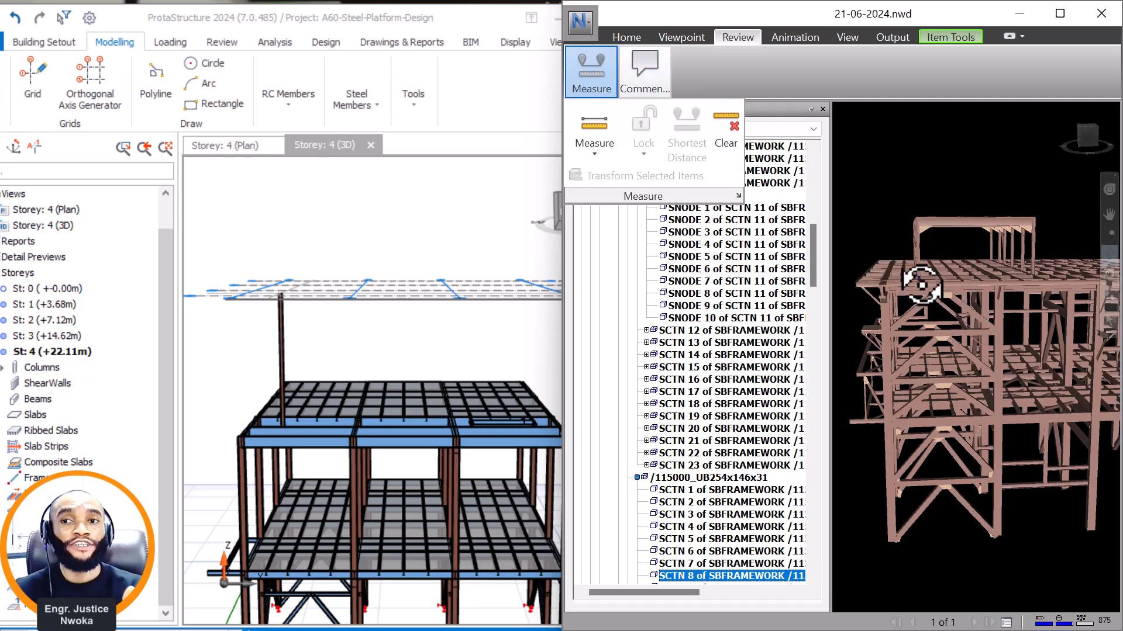
Compare the new storey 4 column with the raised roof's corner column and its supporting beams in Navisworks.
scroll(917, 257, "up", 3)
scroll(916, 257, "up", 5)
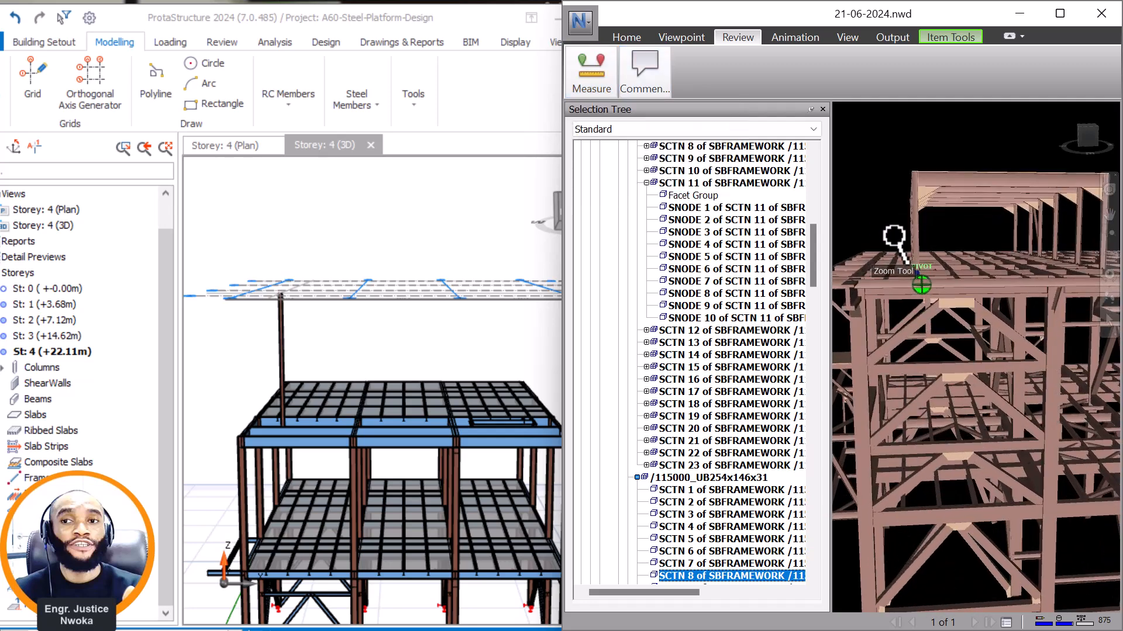
scroll(903, 279, "up", 5)
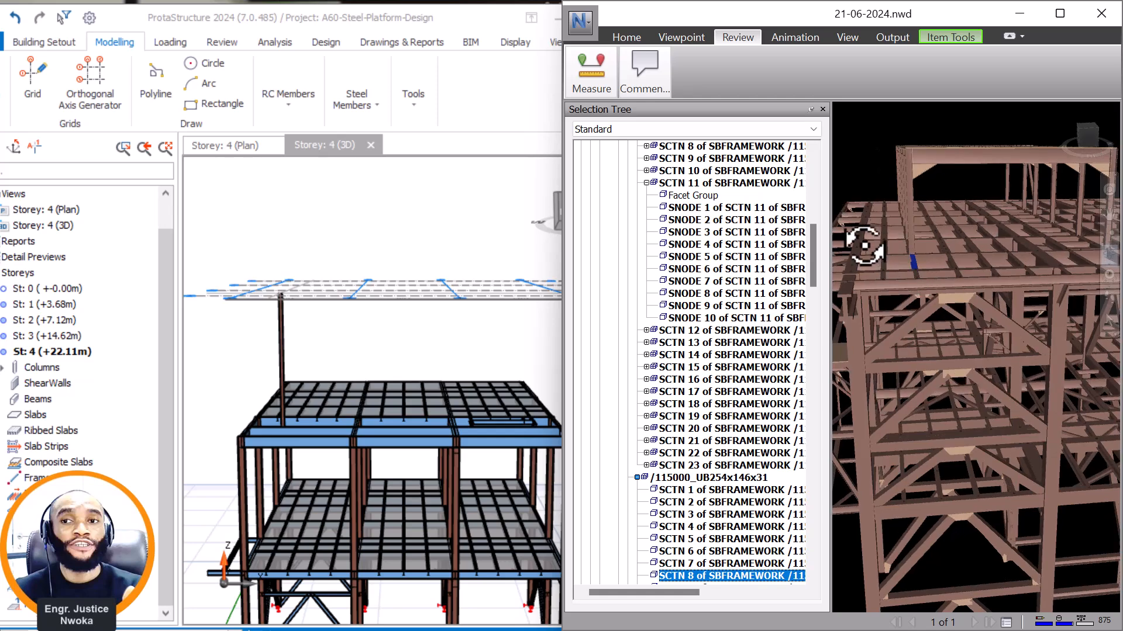
scroll(889, 237, "up", 3)
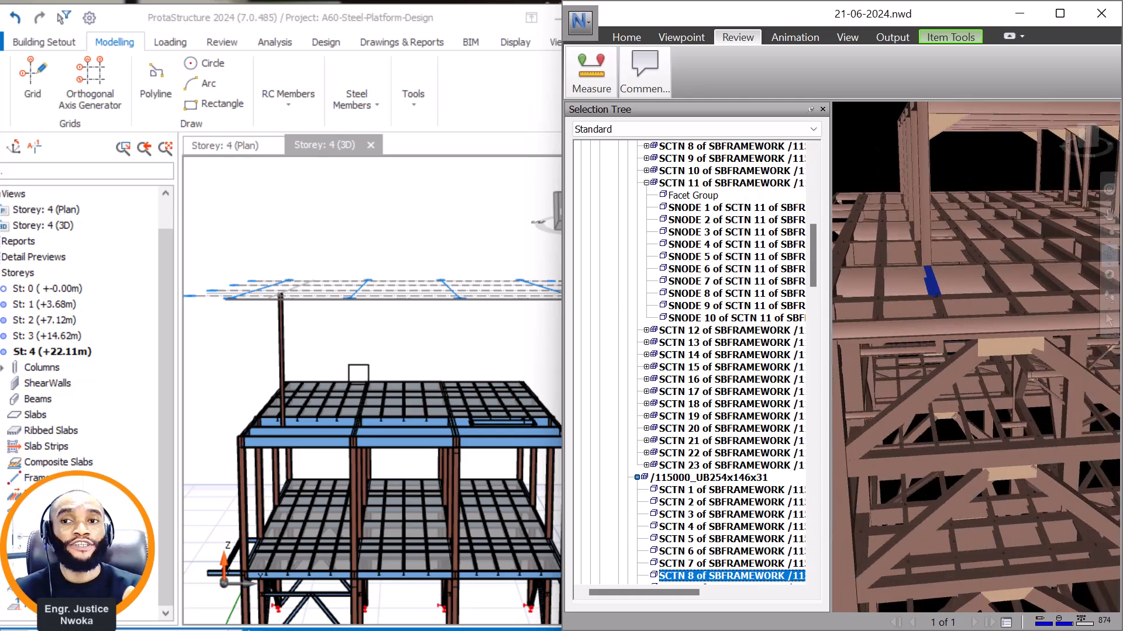
left_click(316, 375)
mouse_move(321, 376)
middle_mouse_down()
mouse_move(338, 369)
mouse_move(319, 381)
middle_mouse_up()
scroll(314, 410, "up", 5)
middle_click_drag(349, 466, 341, 466)
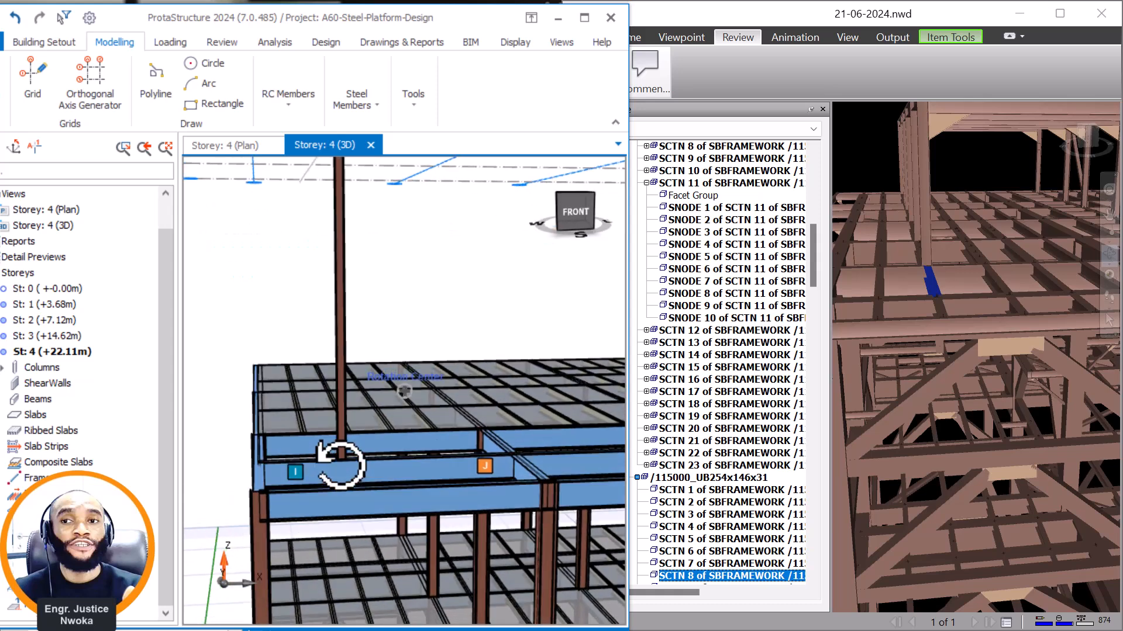
scroll(959, 249, "down", 4)
left_click(963, 227)
scroll(962, 227, "up", 2)
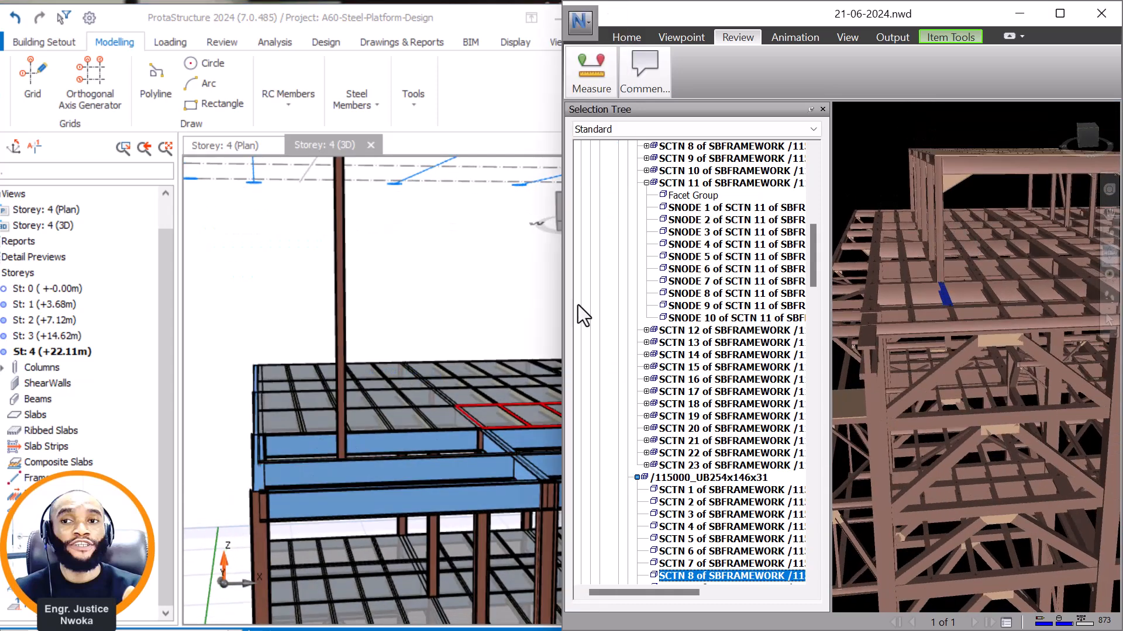
scroll(383, 328, "down", 3)
scroll(401, 266, "up", 2)
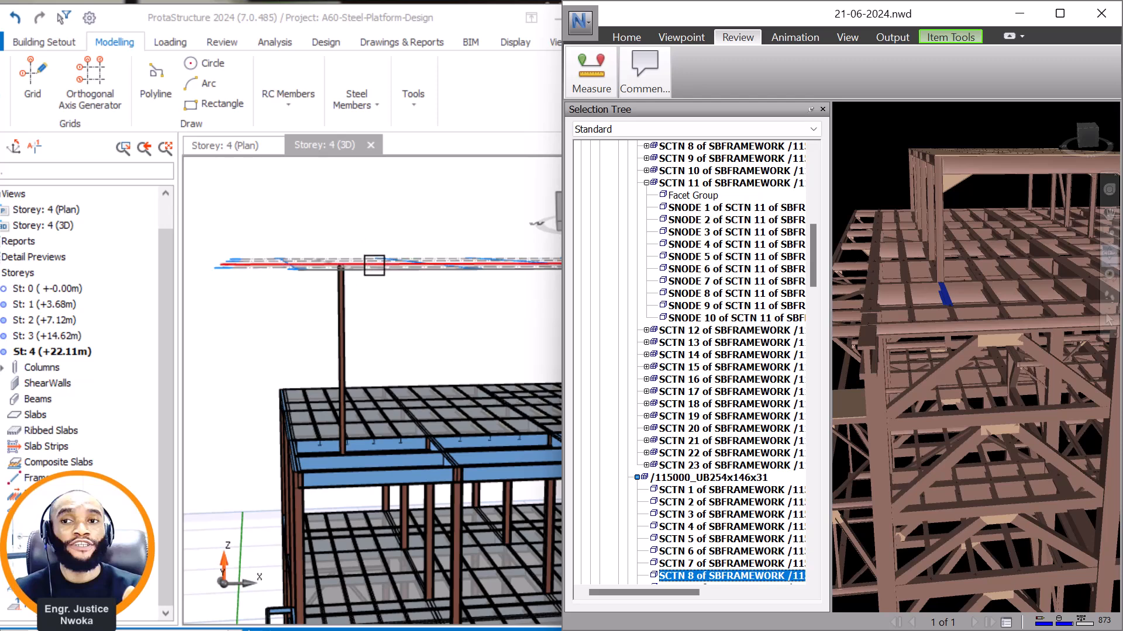
scroll(959, 182, "up", 2)
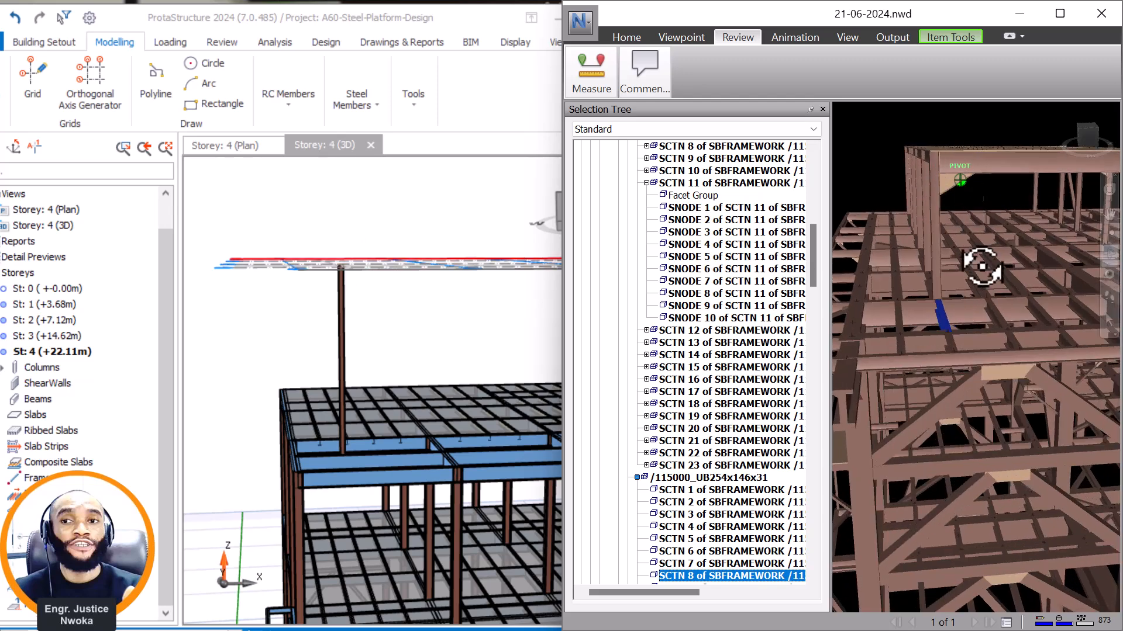
scroll(947, 228, "up", 5)
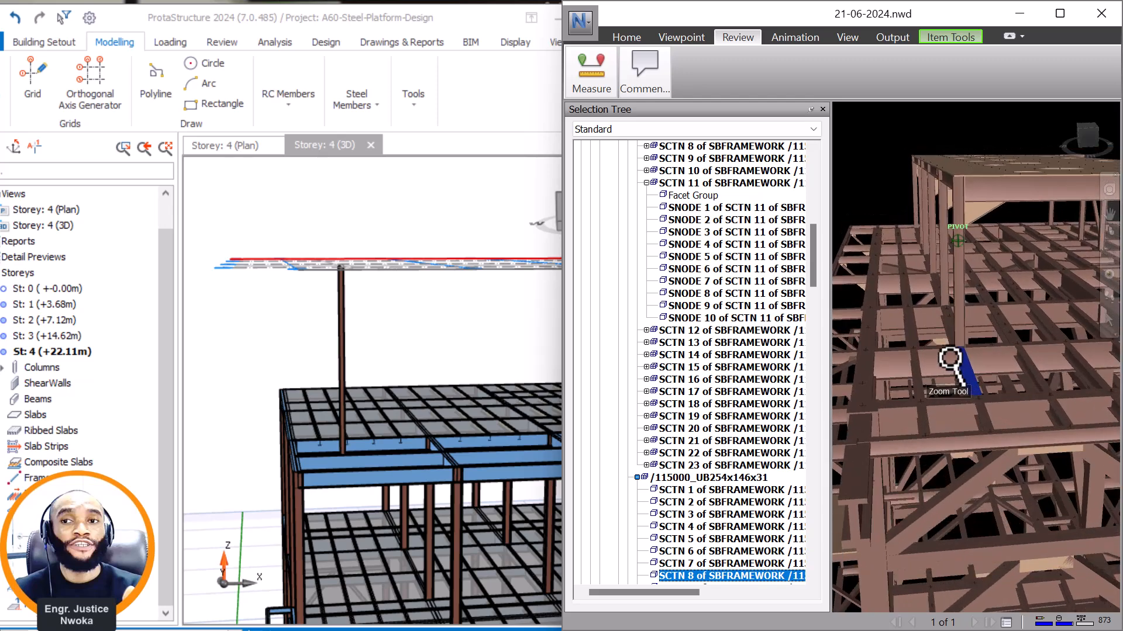
scroll(955, 351, "up", 5)
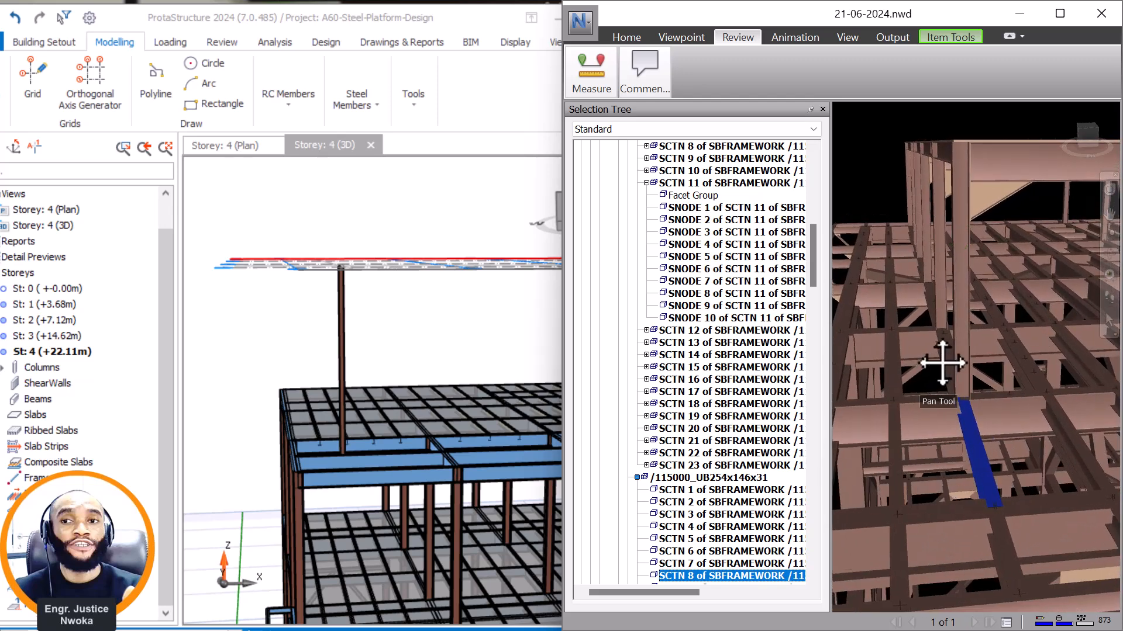
middle_click_drag(959, 378, 956, 398, "shift")
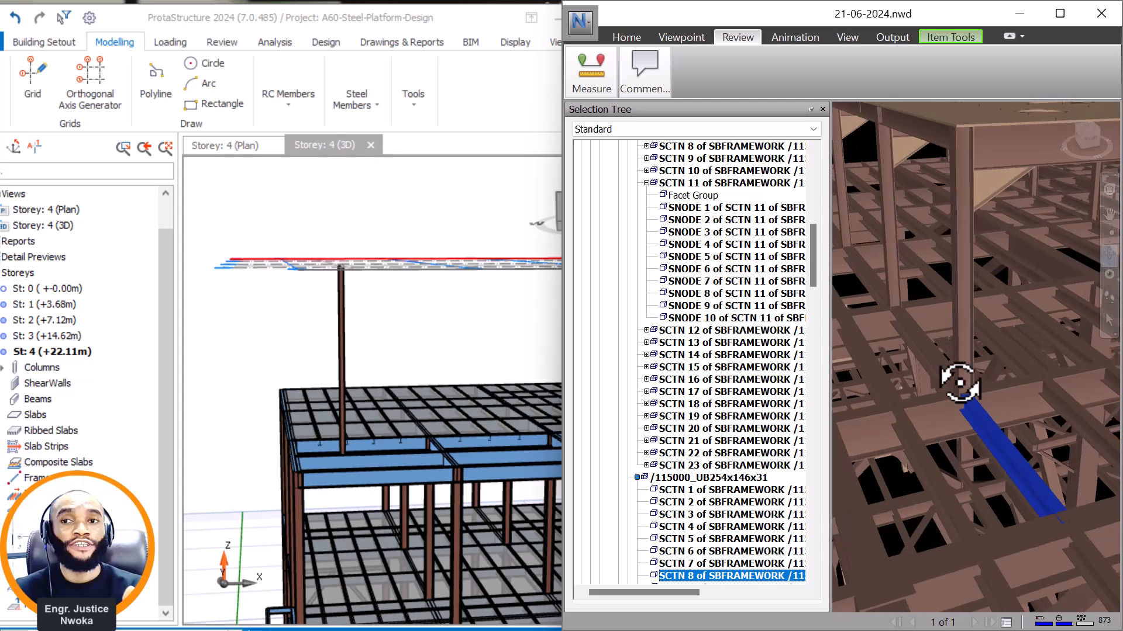
Hide the roof plate PANEL 1 of SBFRAMEWORK /118250_25MM_DPL in Navisworks to expose the raised roof framing.
scroll(935, 374, "down", 3)
middle_click_drag(975, 296, 936, 225)
right_click(936, 225)
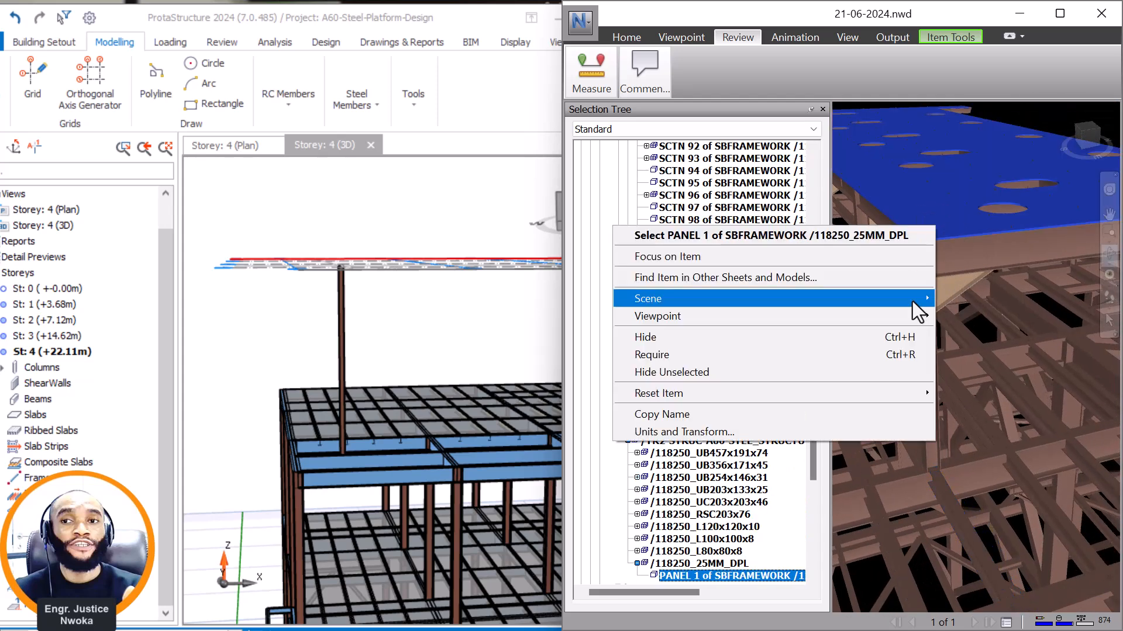
left_click(678, 335)
middle_click_drag(937, 328, 984, 356, "shift")
Measure the height of the raised roof's corner column in Navisworks, from the deck beam at its base to its top.
left_click(646, 79)
left_click(602, 88)
scroll(1041, 437, "up", 3)
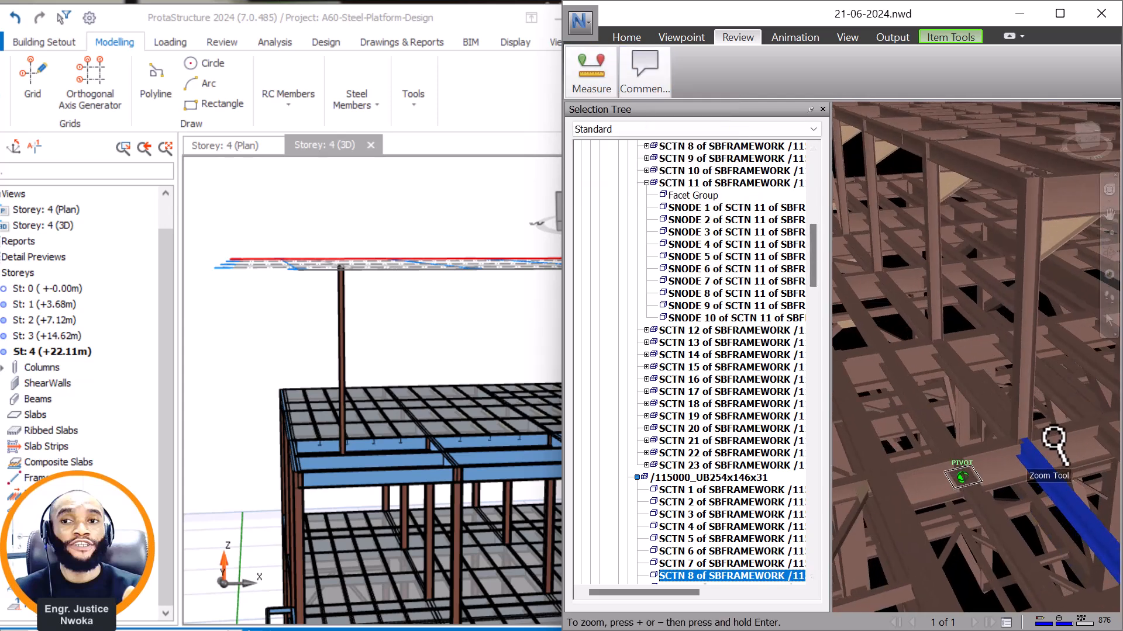
scroll(1042, 436, "up", 2)
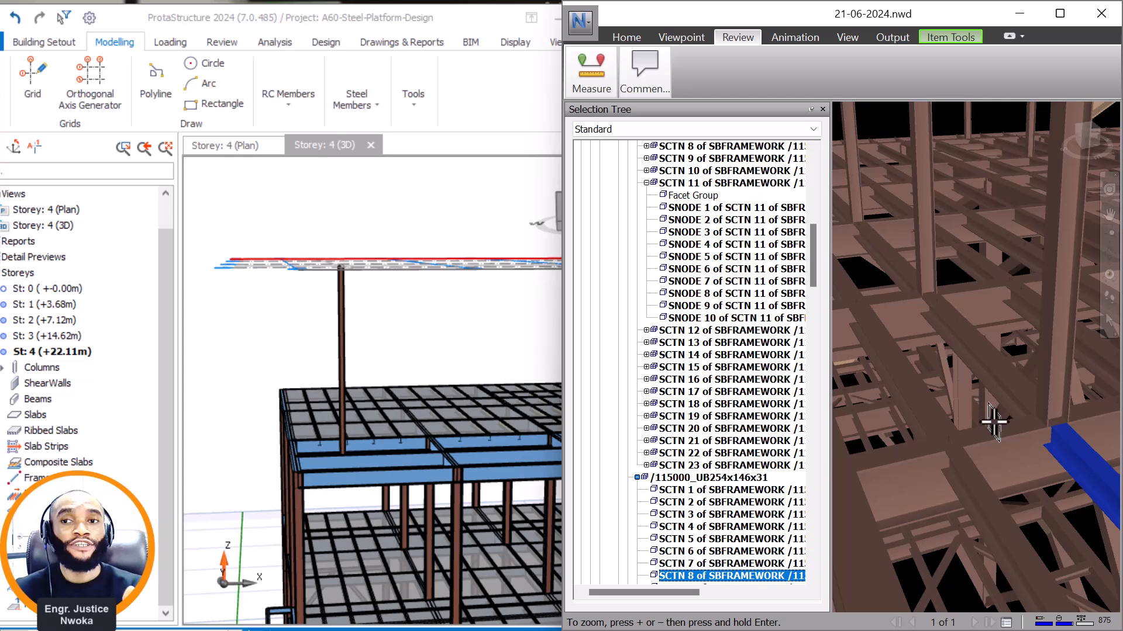
scroll(952, 445, "down", 5)
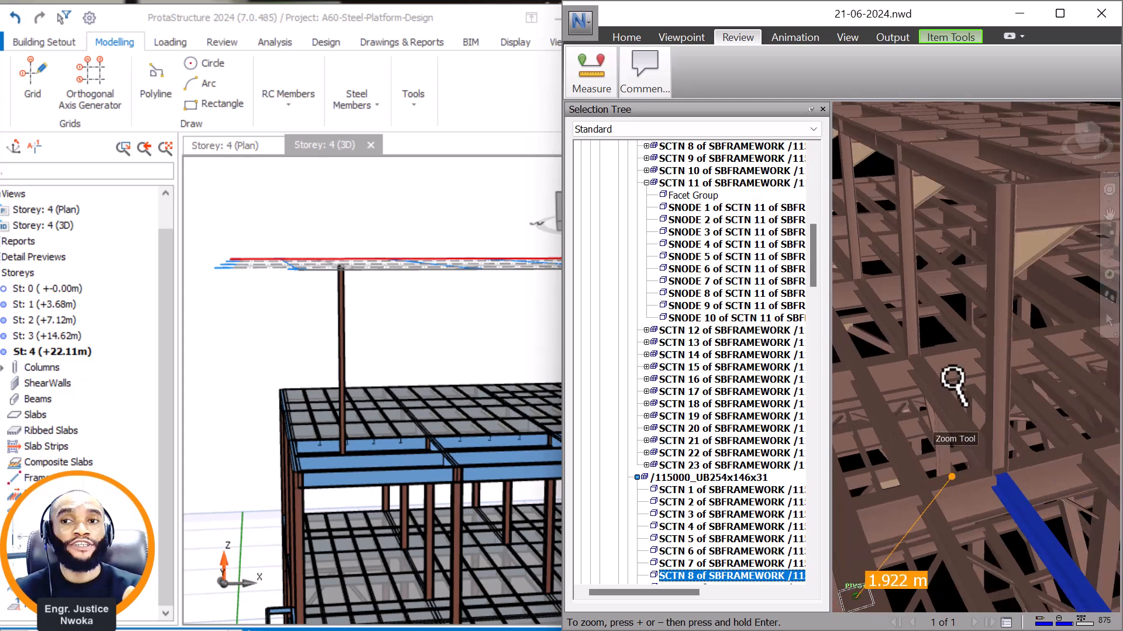
mouse_move(977, 243)
middle_mouse_down("shift")
mouse_move(952, 253)
mouse_move(946, 286)
middle_mouse_up("shift")
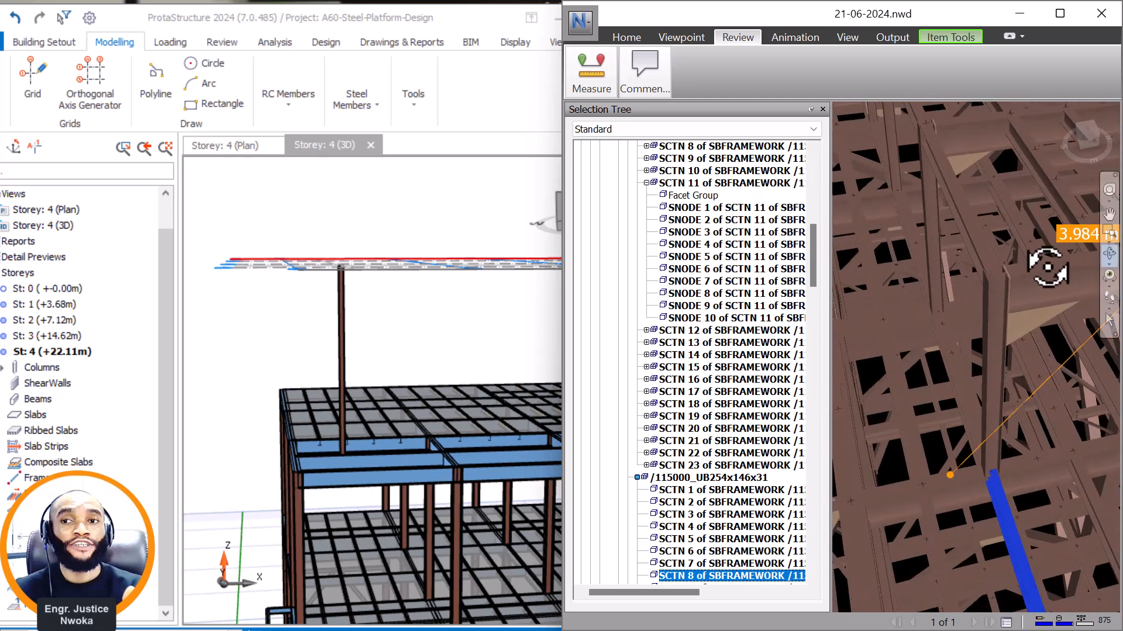
scroll(1046, 269, "up", 3)
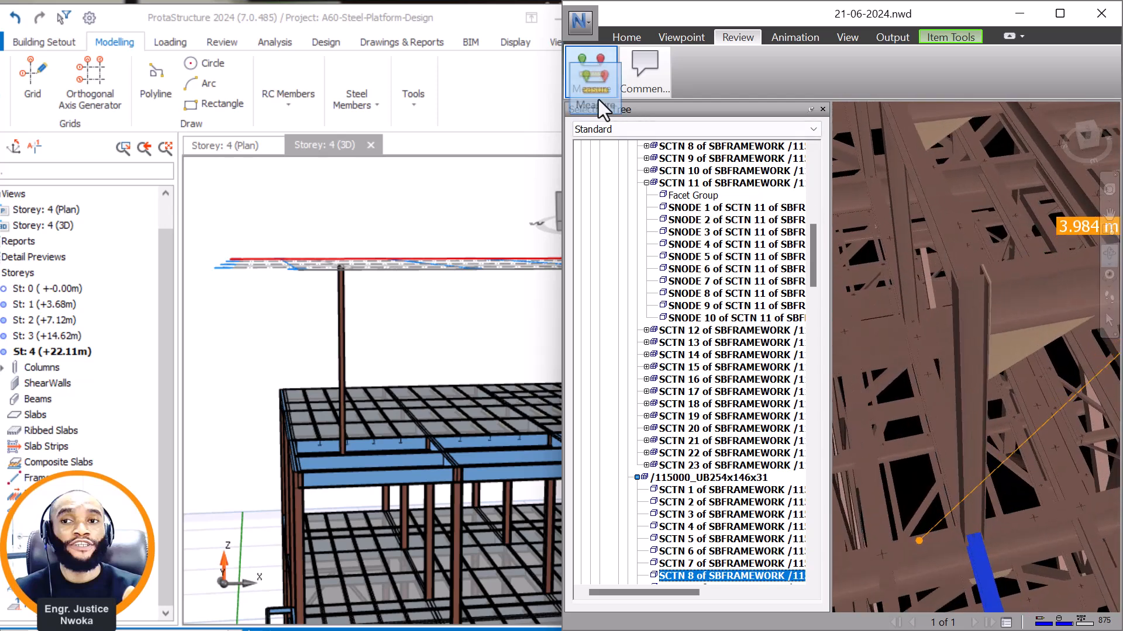
left_click(578, 64)
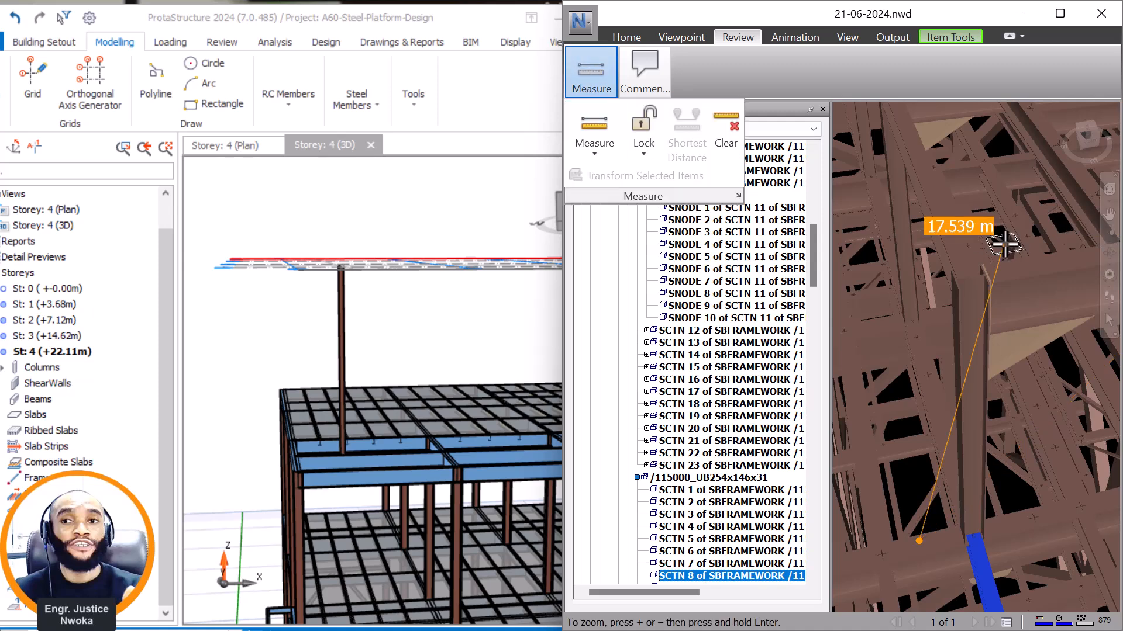
scroll(1005, 244, "up", 1)
left_click(1005, 275)
mouse_move(966, 301)
middle_mouse_down("shift")
mouse_move(931, 376)
mouse_move(845, 498)
middle_mouse_up("shift")
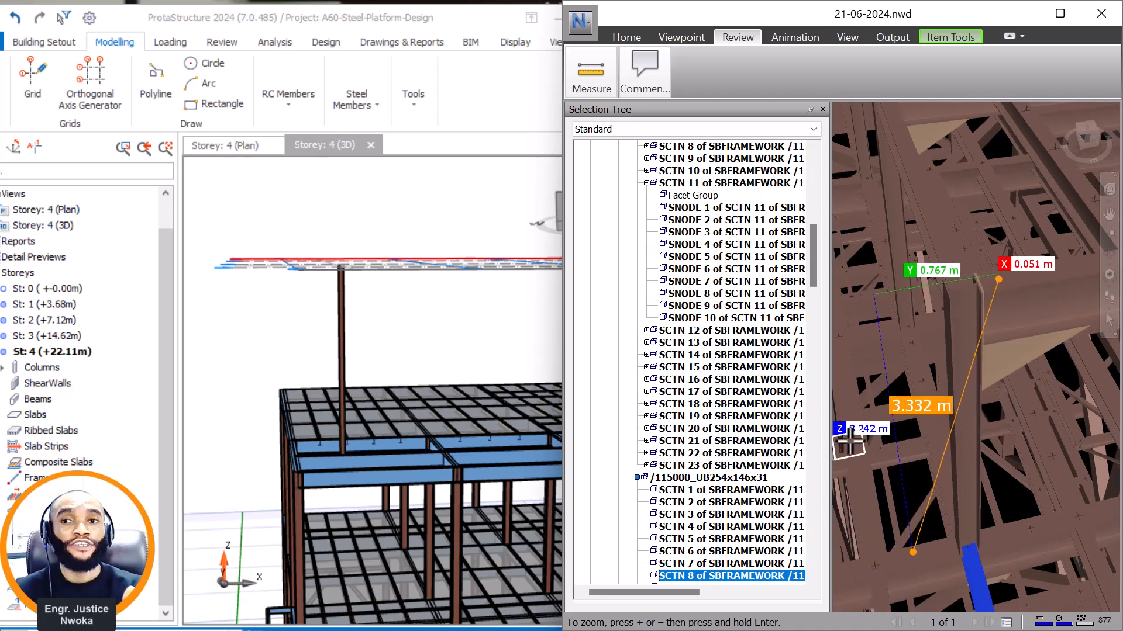
scroll(888, 429, "up", 1)
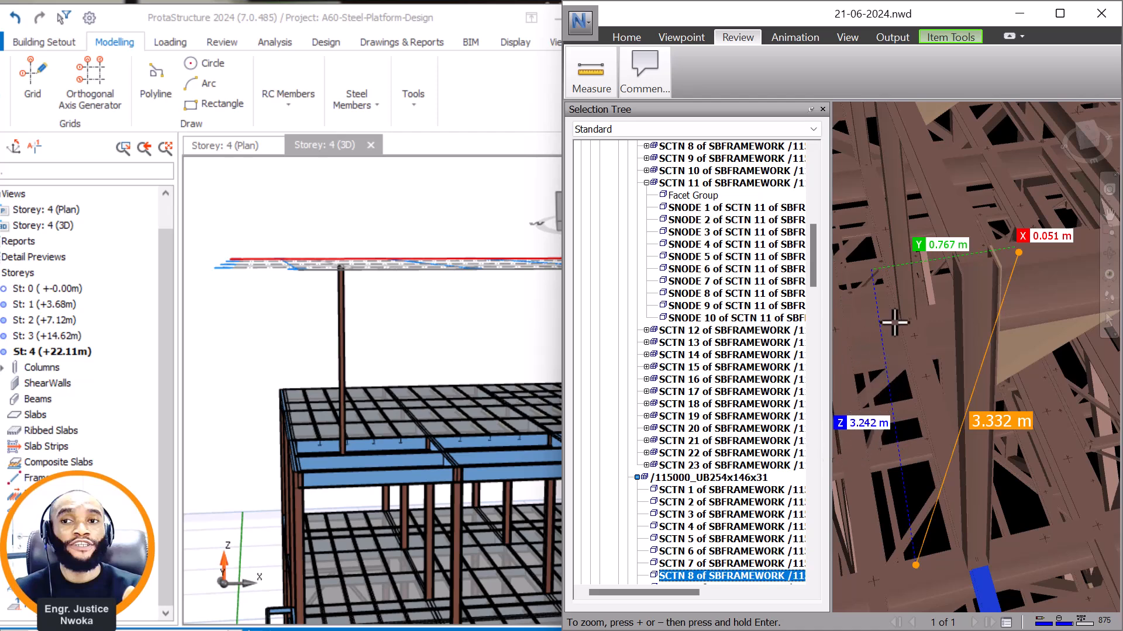
Switch to ProtaStructure and set storey 4's height to 3242 mm, accepting that the change cannot be undone.
scroll(337, 273, "up", 1)
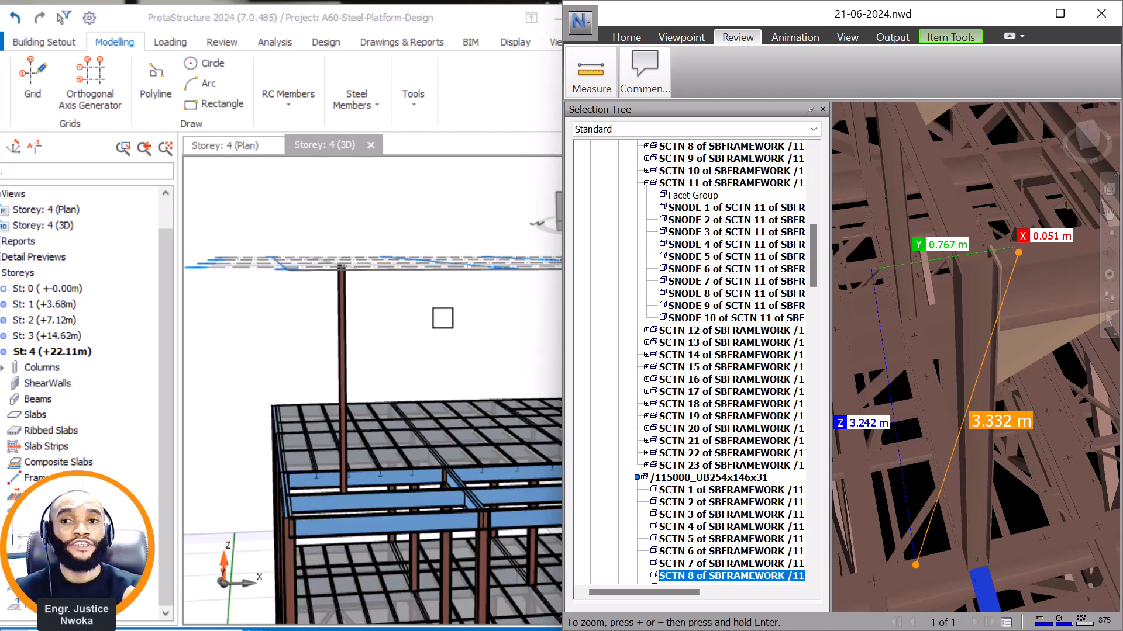
left_click(51, 42)
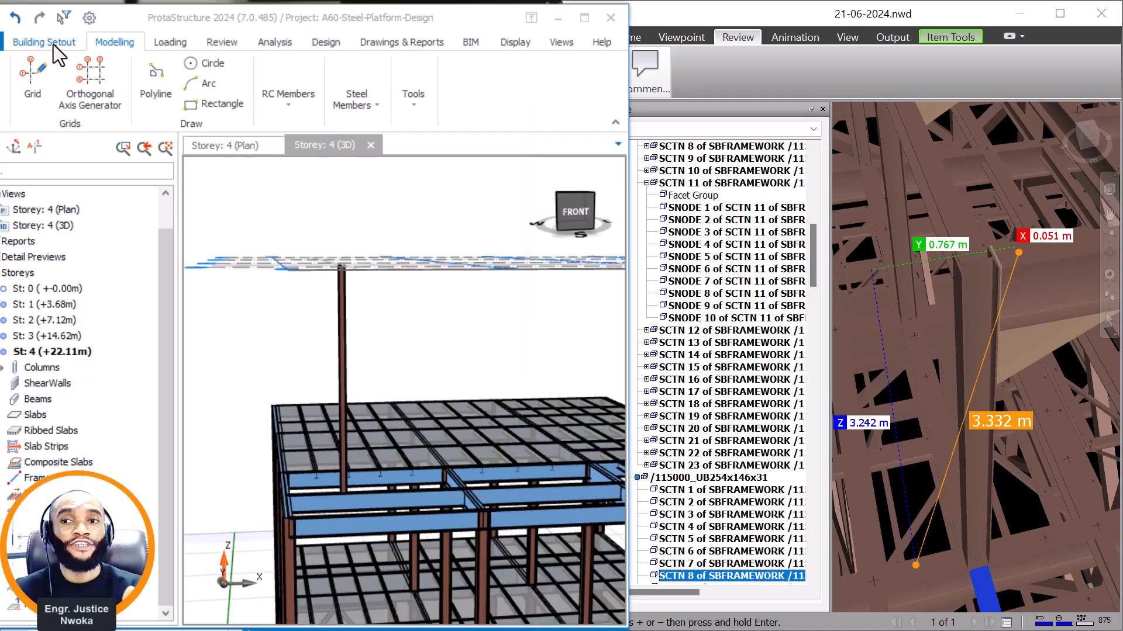
left_click(514, 106)
left_click(527, 181)
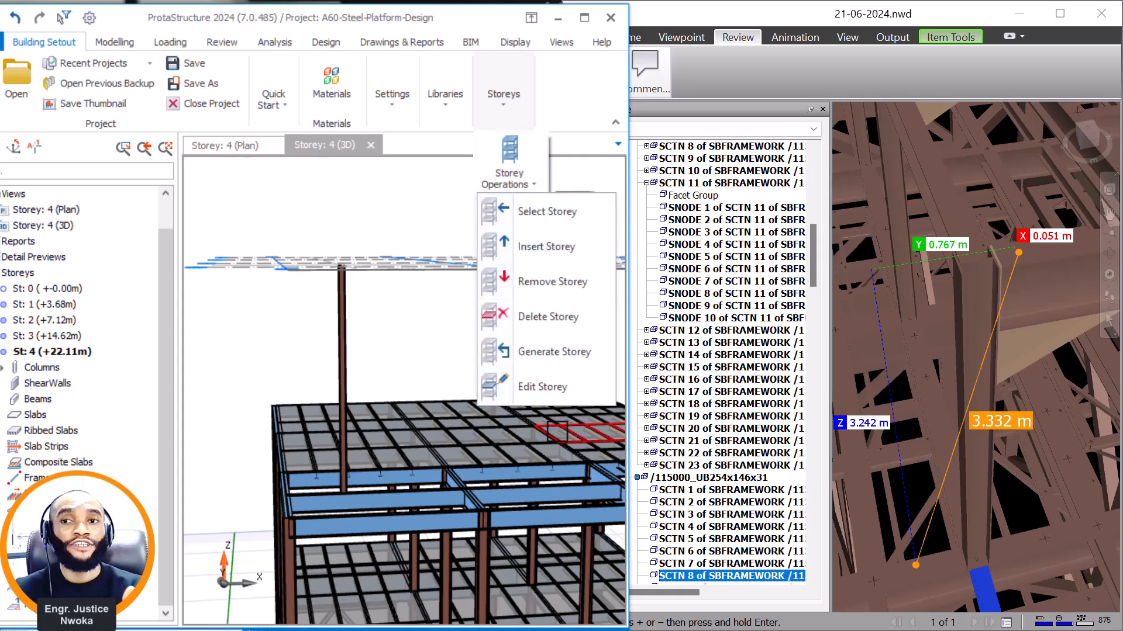
left_click(567, 391)
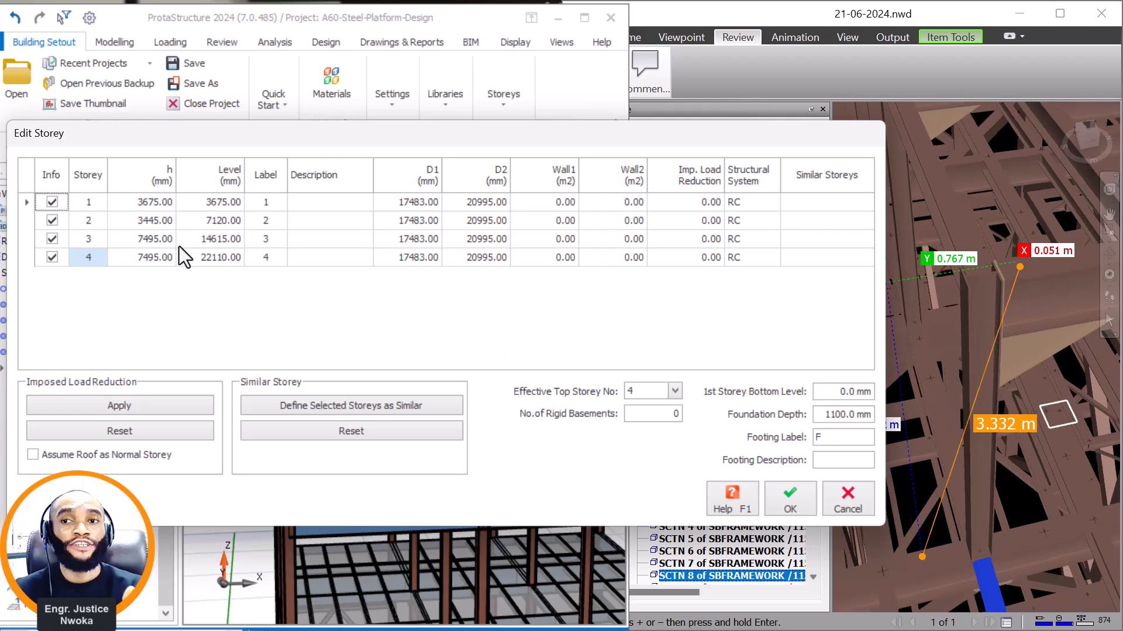
left_click(156, 260)
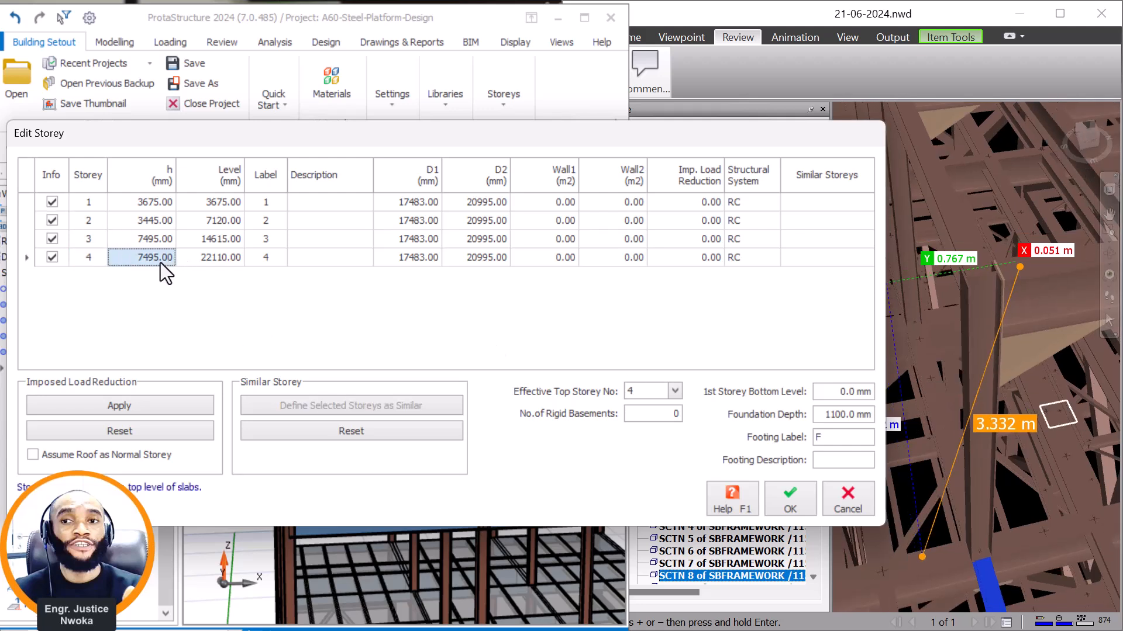
left_click(160, 262)
type("3245")
key("Up")
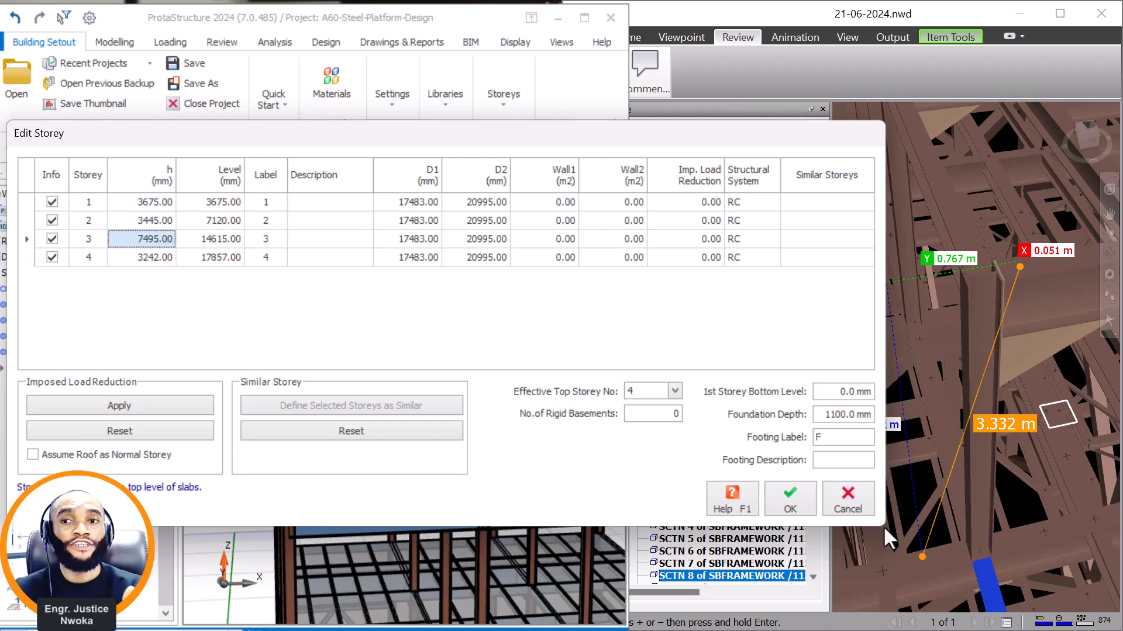
left_click(790, 504)
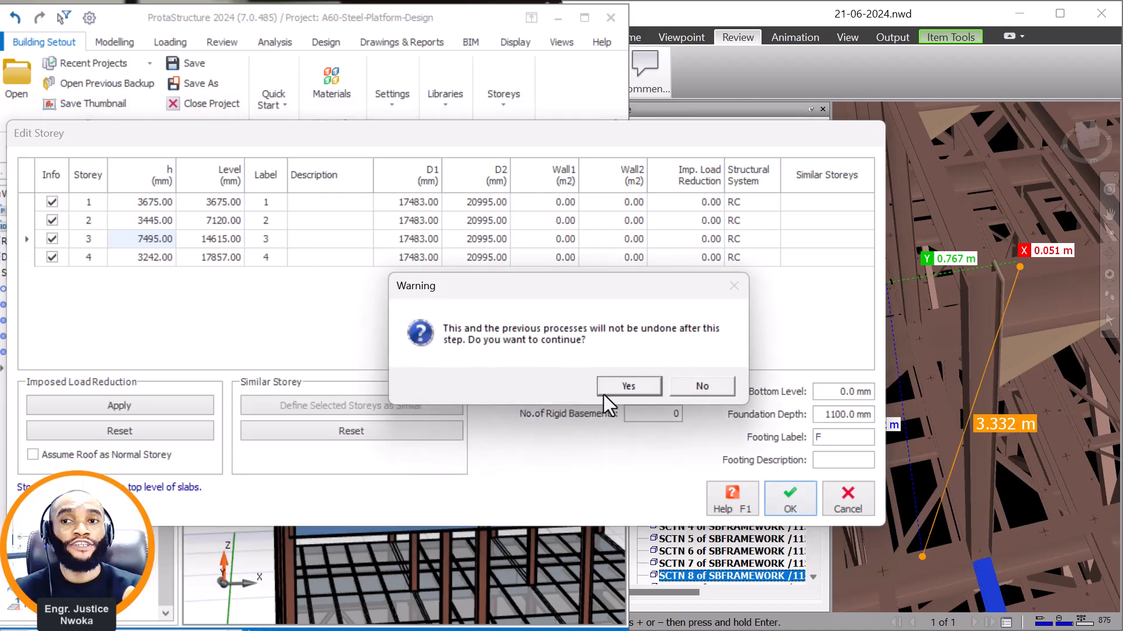
left_click(622, 391)
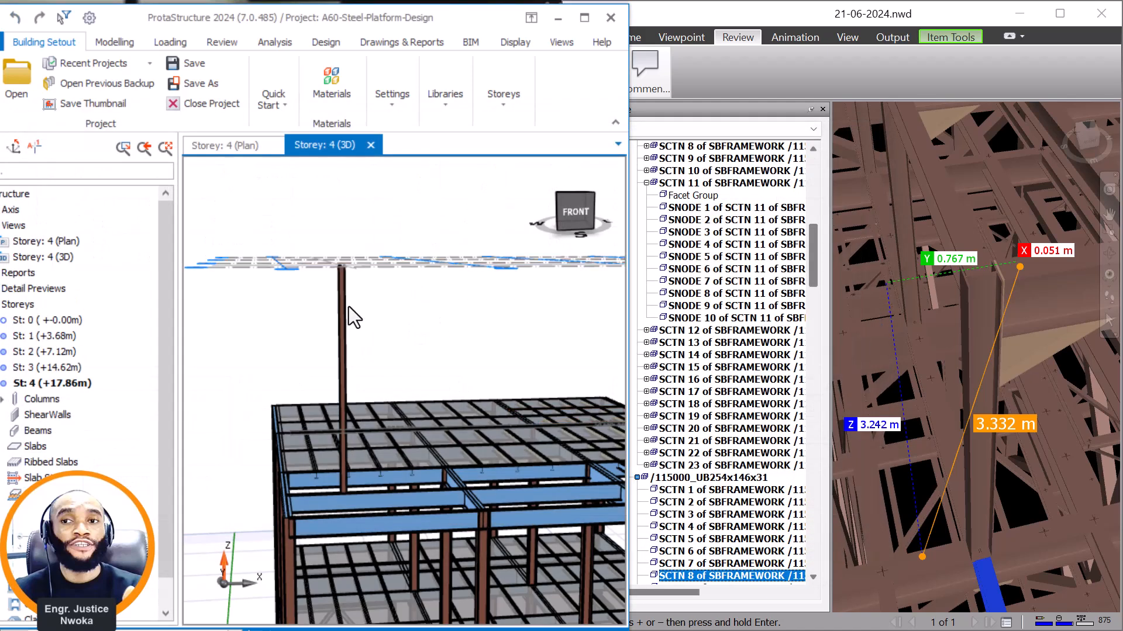
Check the shortened storey 4 column in 3D and compare its base with the corner column's seating in Navisworks.
scroll(387, 362, "down", 1)
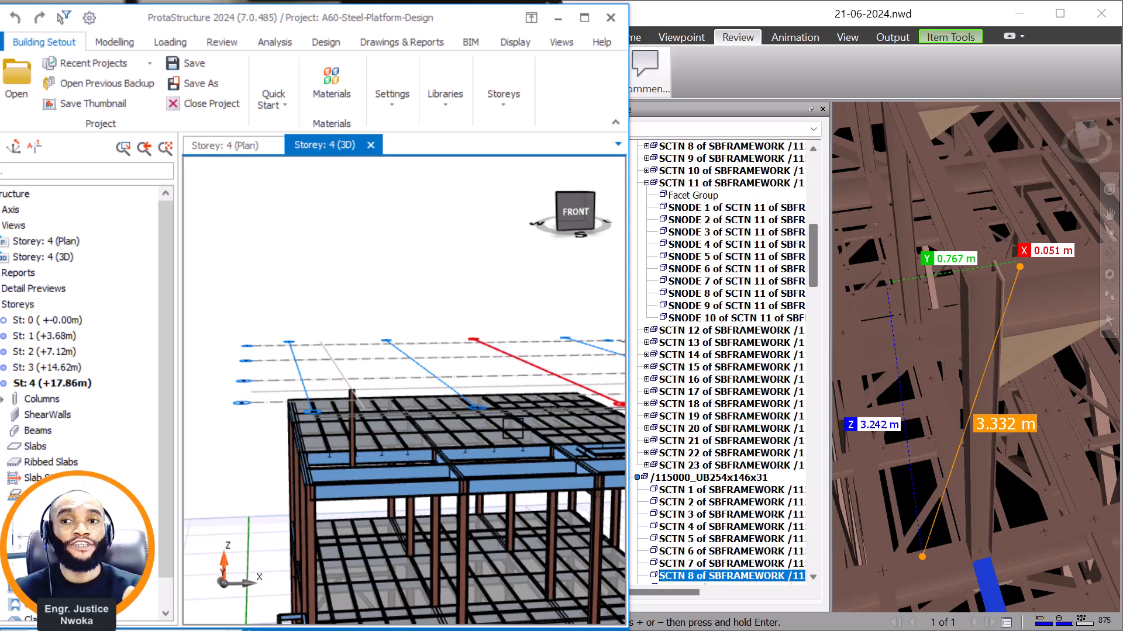
scroll(368, 453, "down", 1)
mouse_move(381, 451)
middle_mouse_down()
mouse_move(358, 451)
mouse_move(357, 437)
mouse_move(409, 457)
middle_mouse_up()
scroll(989, 413, "up", 1)
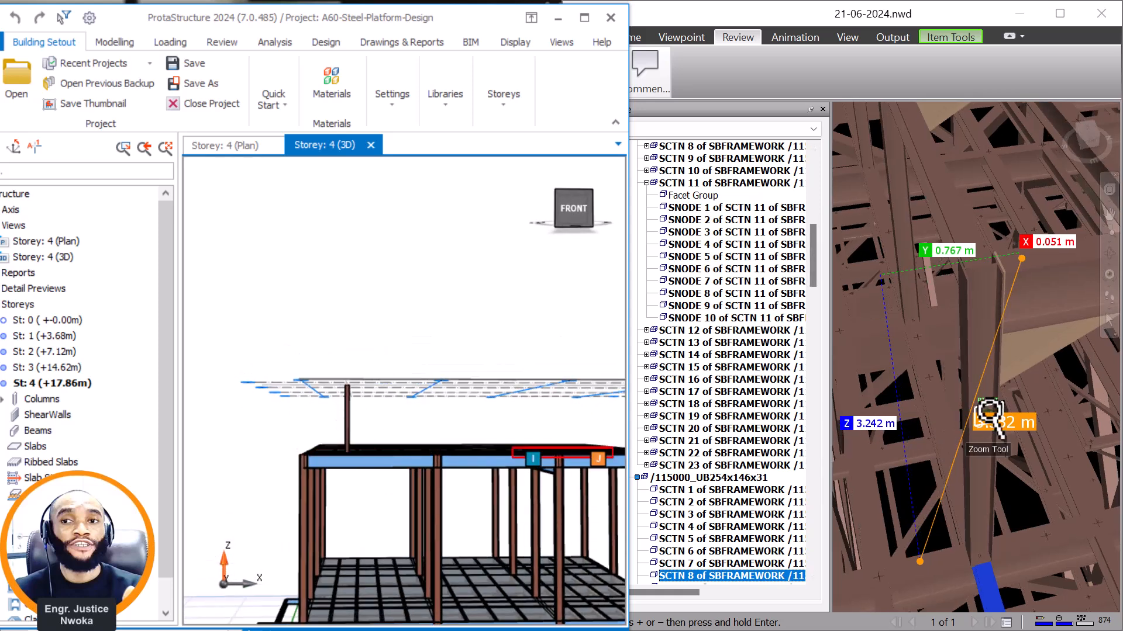
left_click(1107, 251)
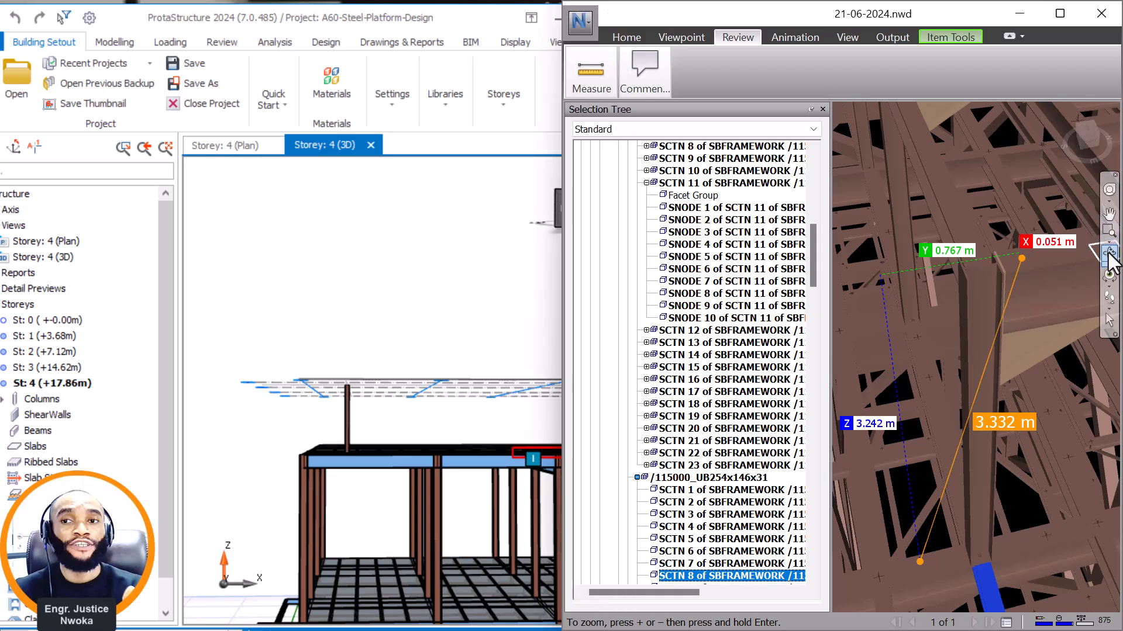
left_click_drag(960, 442, 932, 411)
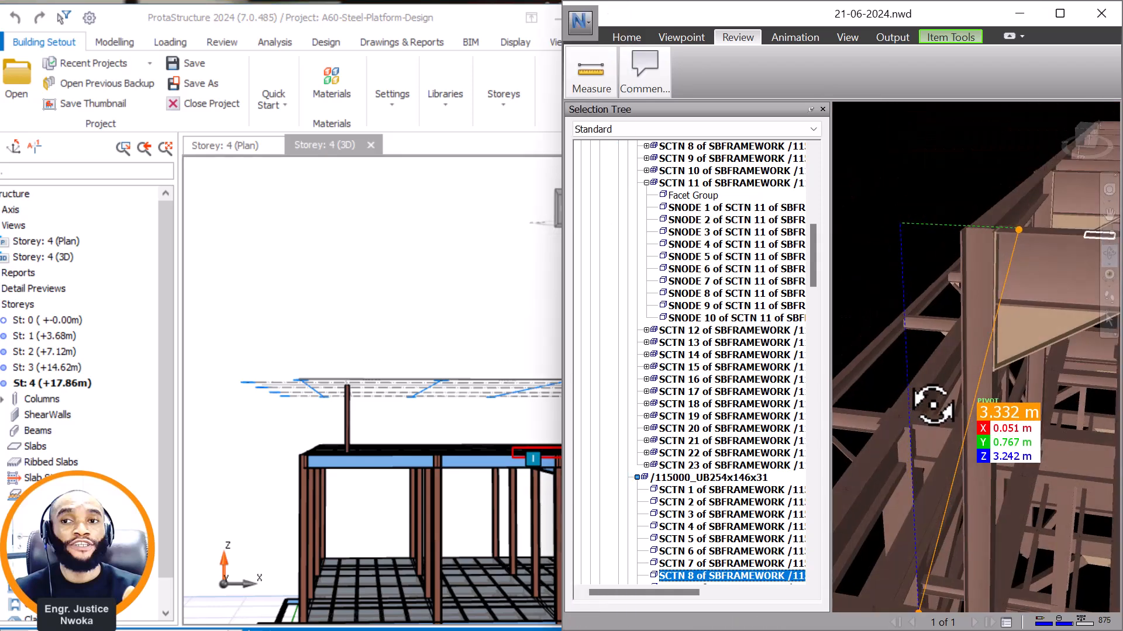
left_click_drag(1010, 446, 1002, 289)
mouse_move(960, 338)
left_mouse_down()
mouse_move(972, 339)
mouse_move(958, 329)
left_mouse_up()
scroll(968, 328, "up", 3)
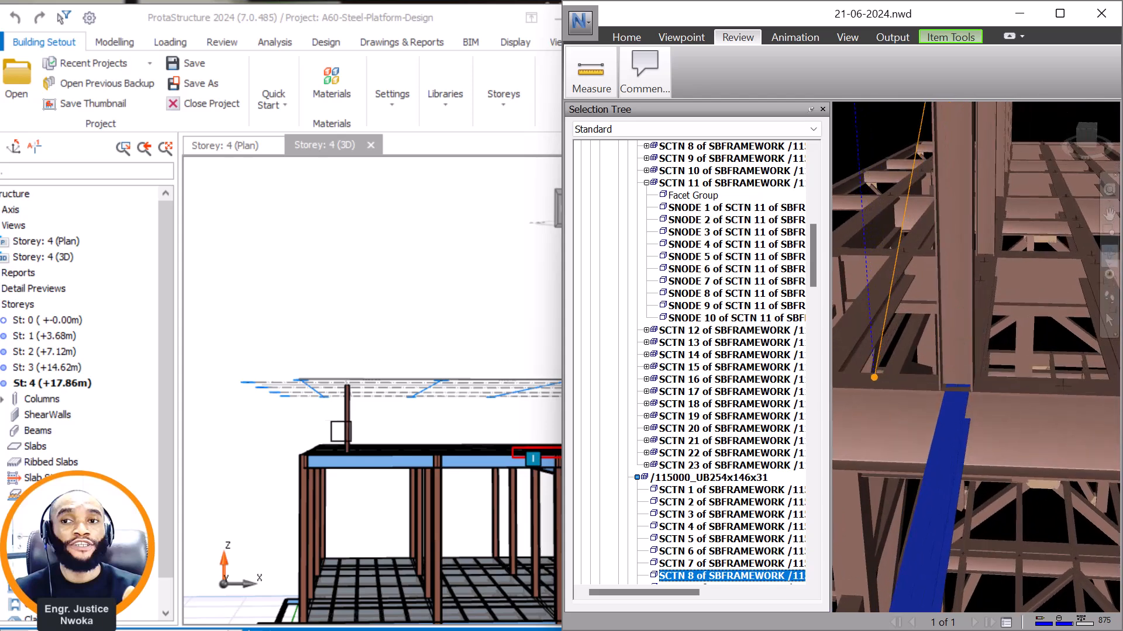
Inspect the storey 4 column's base and its position over the platform beams in ProtaStructure's 3D view.
scroll(352, 441, "up", 6)
left_click(379, 454)
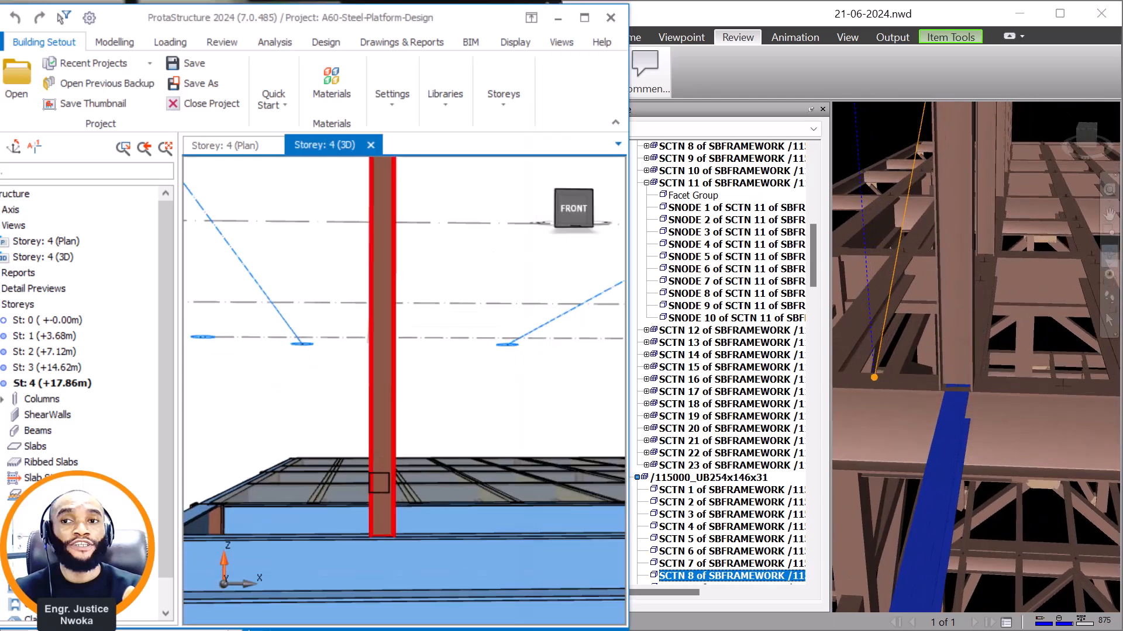
middle_click_drag(415, 435, 446, 482)
scroll(383, 462, "down", 7)
scroll(373, 400, "up", 1)
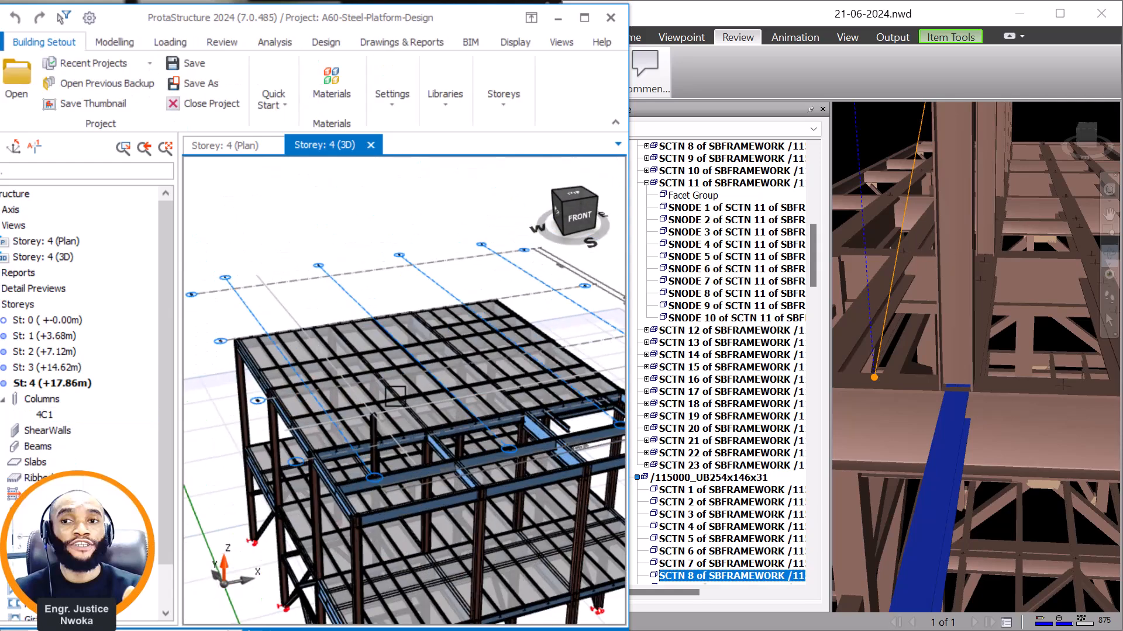
scroll(944, 358, "down", 3)
Pick the raised roof's corner column and the adjacent column in Navisworks to identify their sections.
scroll(963, 350, "down", 2)
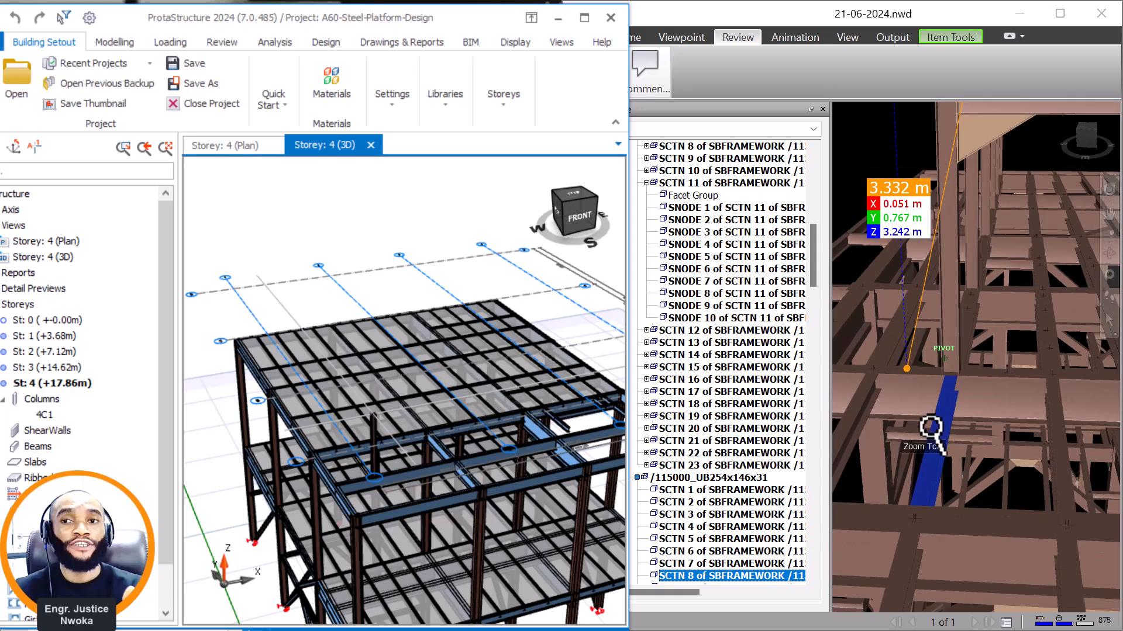
scroll(926, 433, "down", 1)
middle_click_drag(927, 435, 994, 417, "shift")
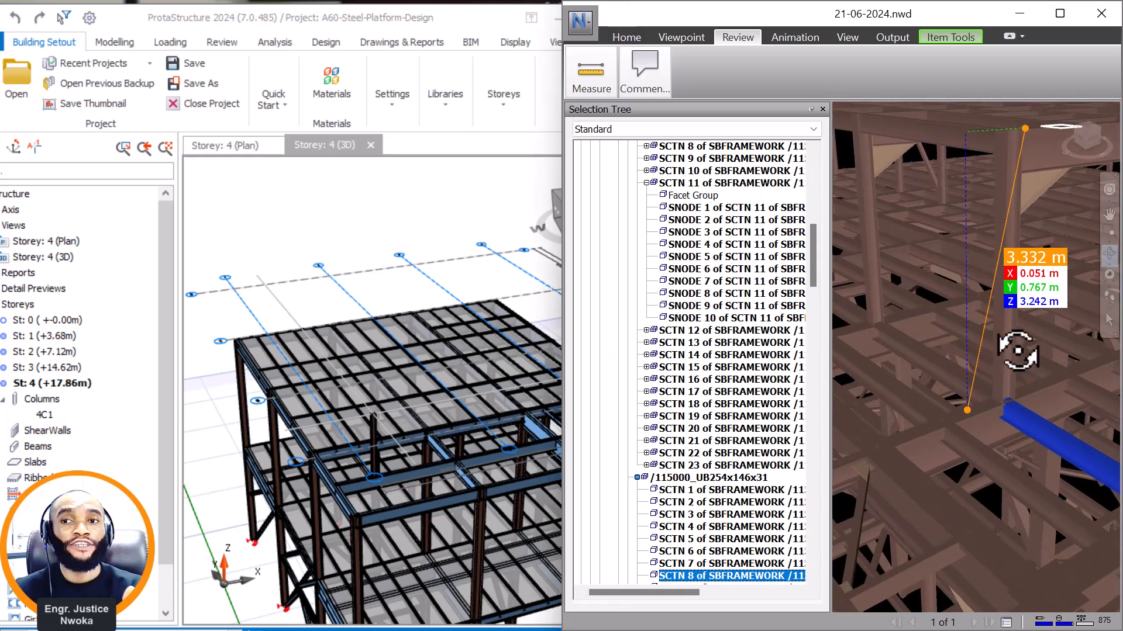
scroll(1018, 347, "up", 1)
left_click(1000, 271)
right_click(1001, 271)
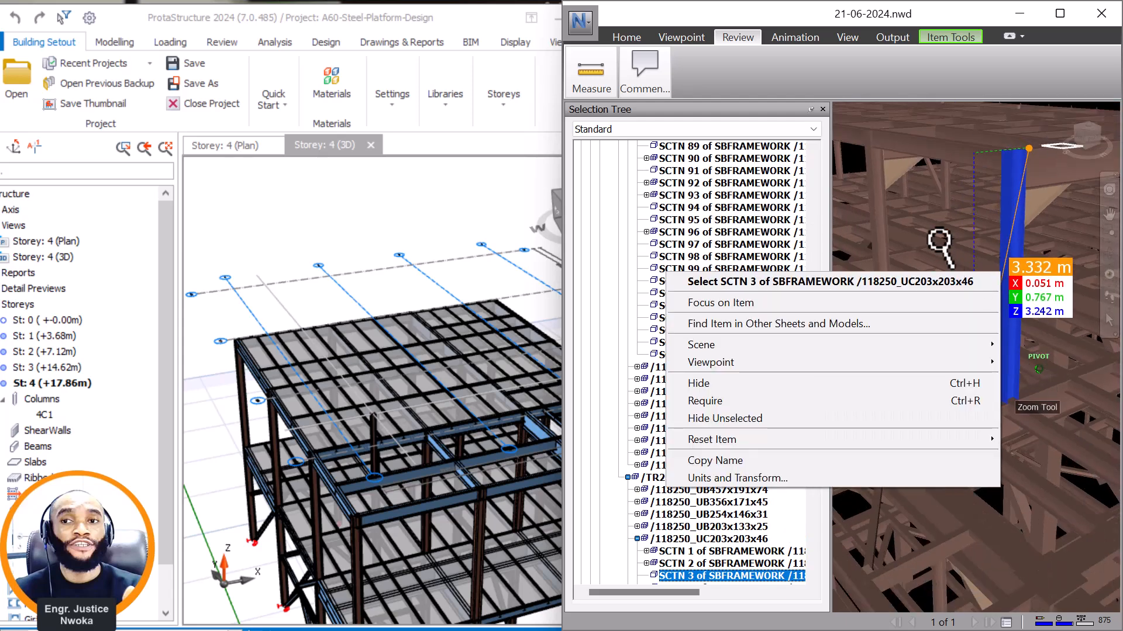
left_click(880, 206)
right_click(879, 208)
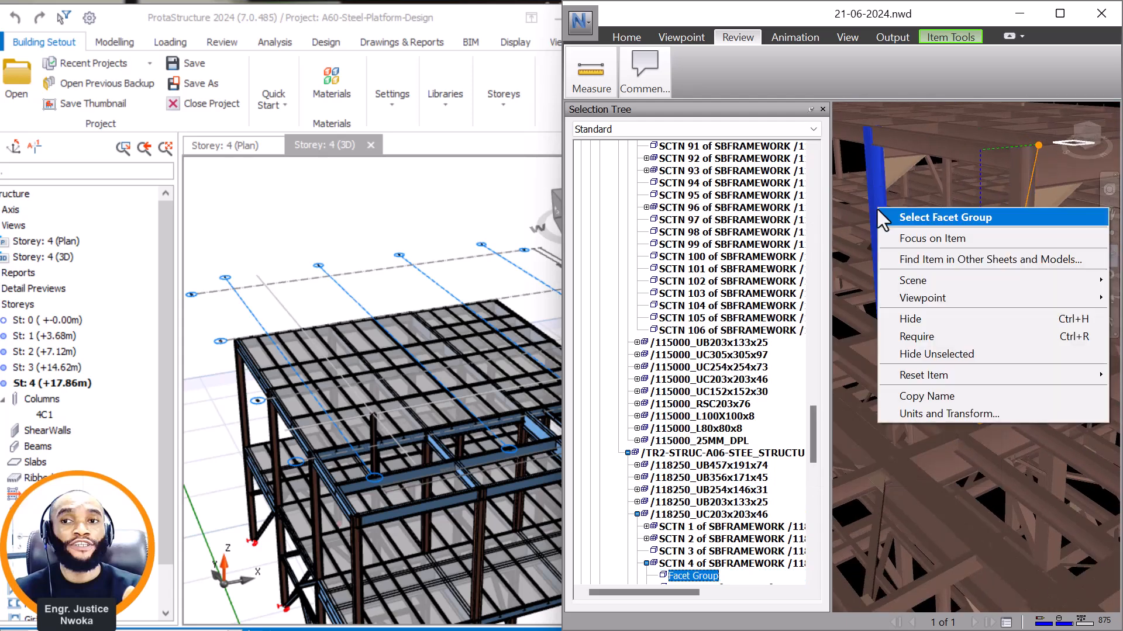
left_click(997, 177)
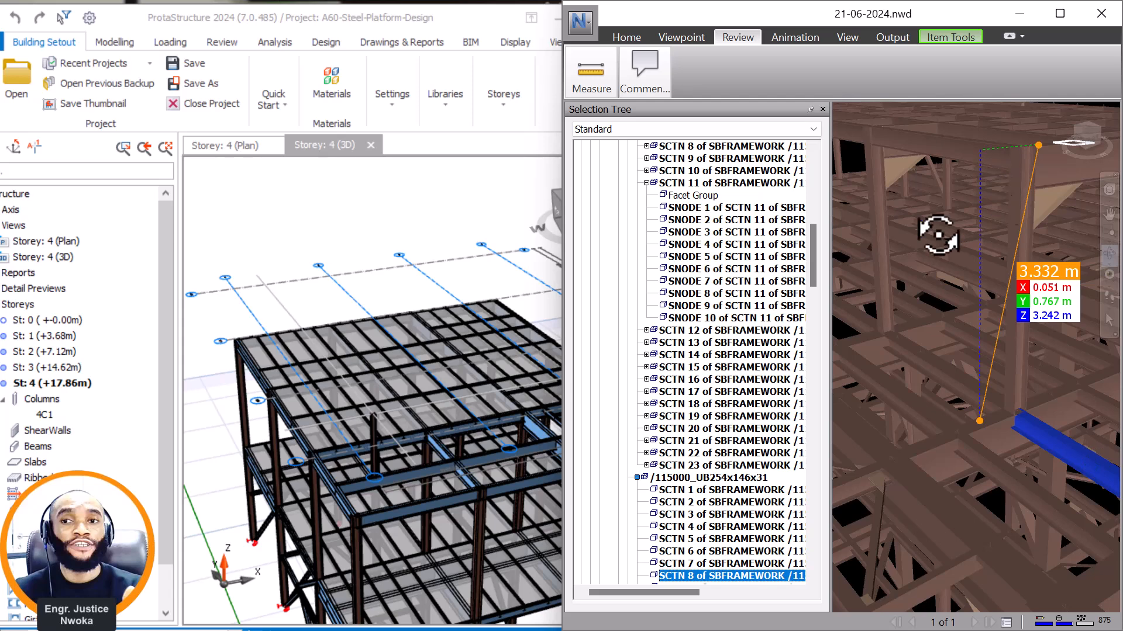
Measure the spacing between the raised roof's corner column and the adjacent column in Navisworks.
left_click(588, 69)
left_click(606, 131)
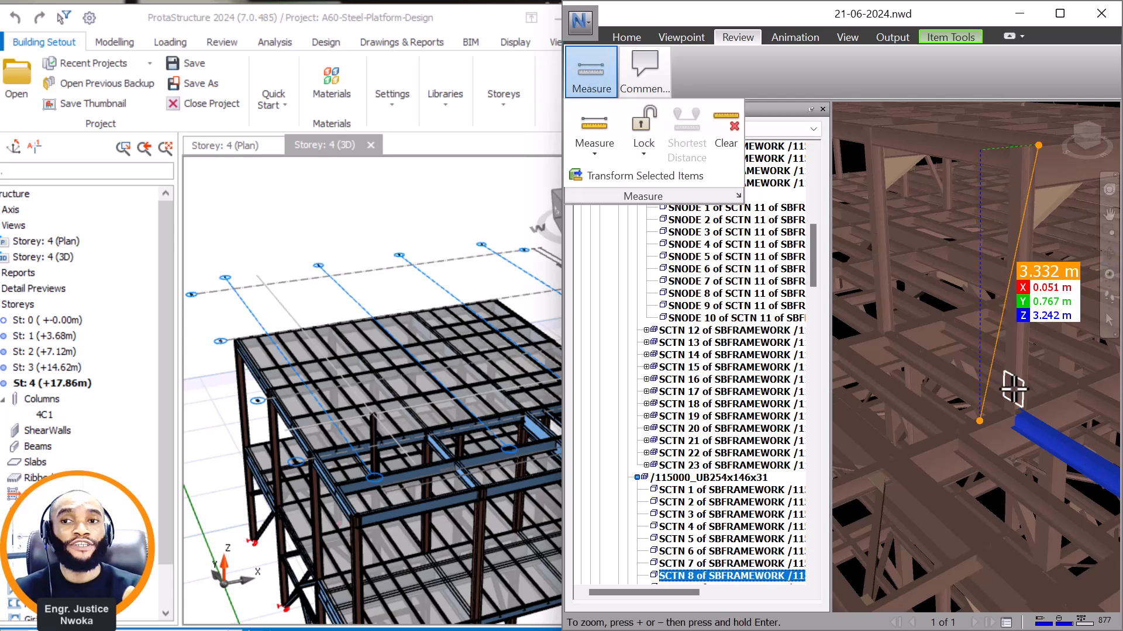
scroll(1013, 389, "up", 2)
scroll(1054, 350, "up", 5)
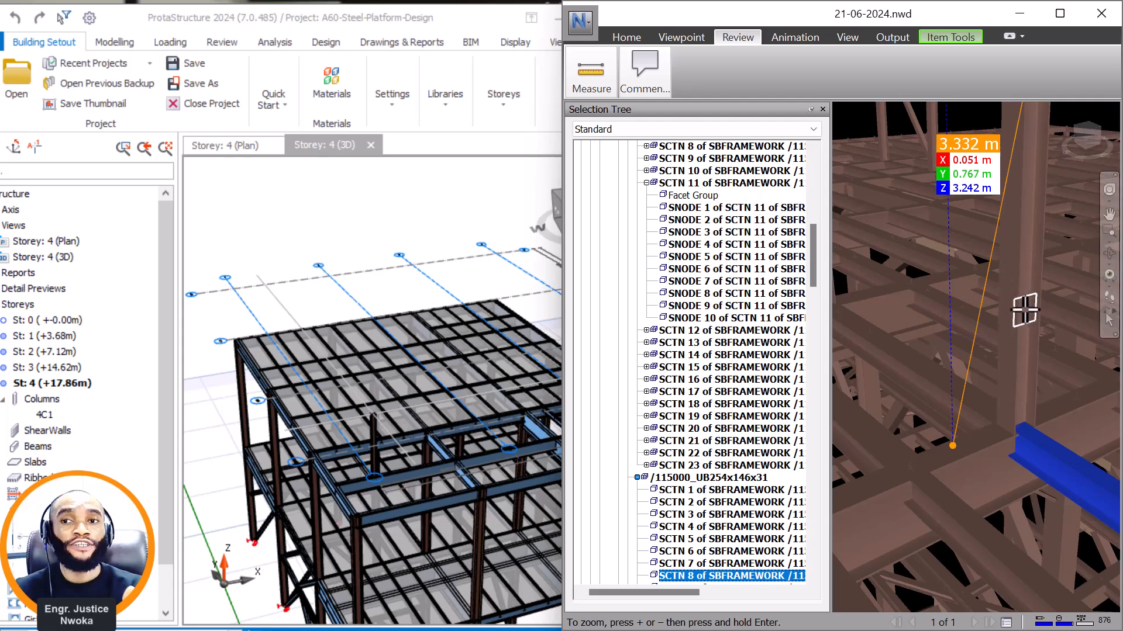
left_click(1052, 331)
scroll(1054, 331, "down", 2)
scroll(882, 223, "up", 2)
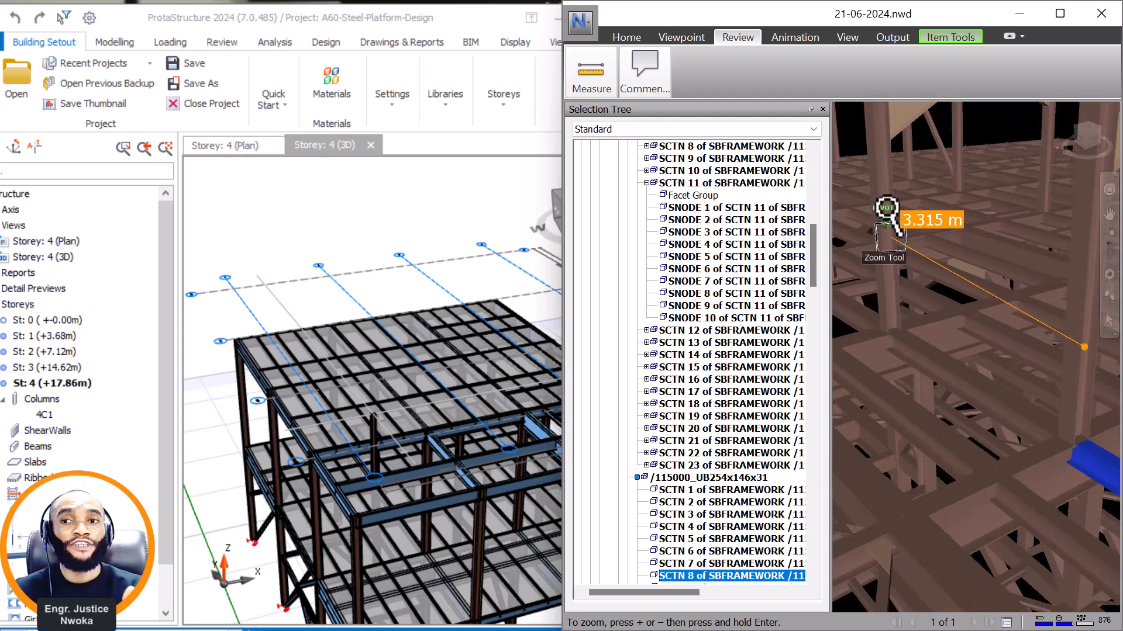
left_click(883, 217)
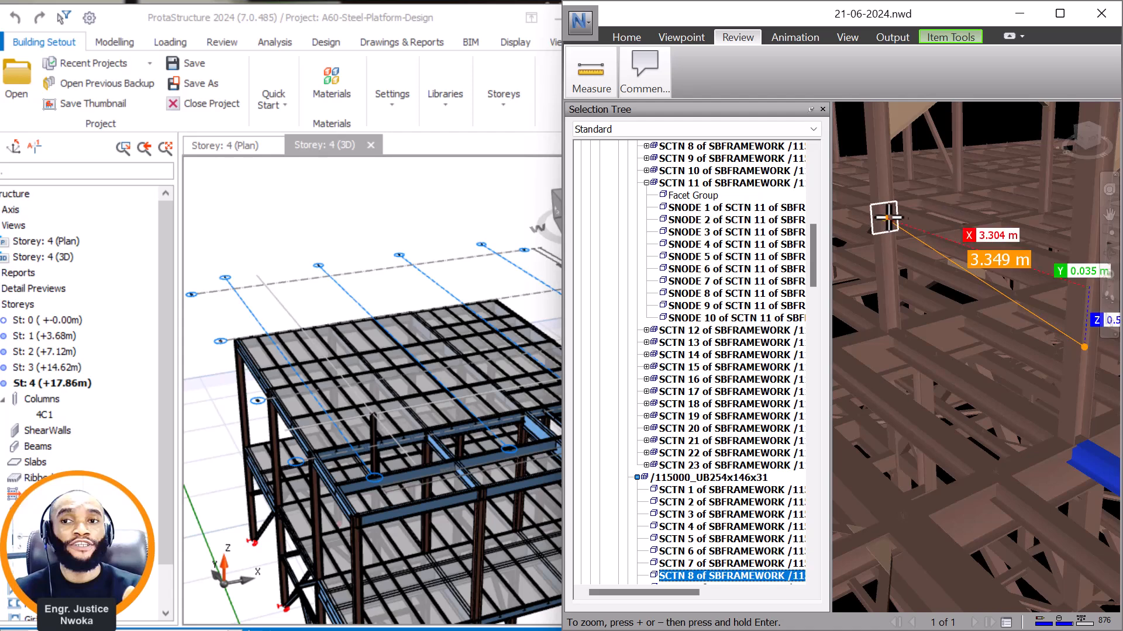
scroll(927, 205, "down", 2)
scroll(971, 237, "up", 2)
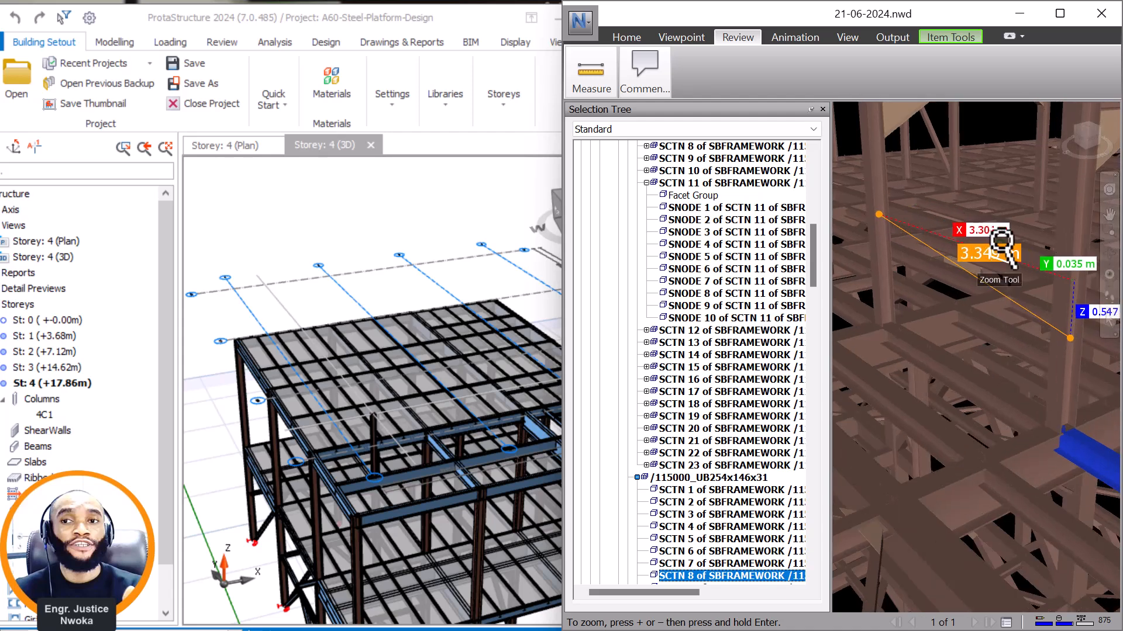
scroll(987, 248, "up", 1)
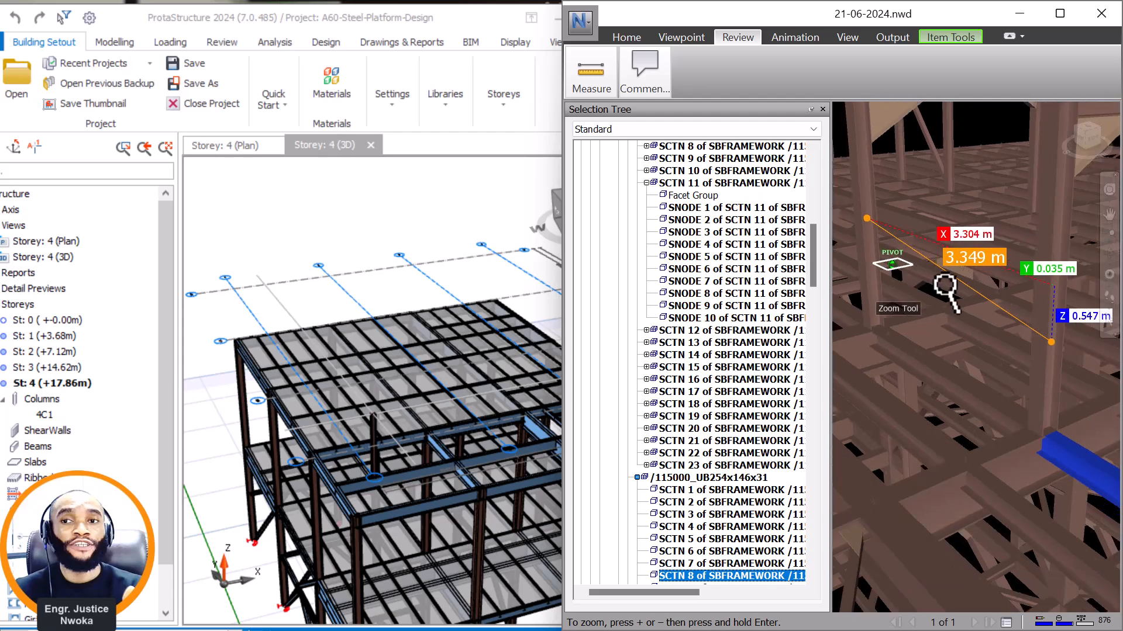
scroll(1000, 240, "down", 2)
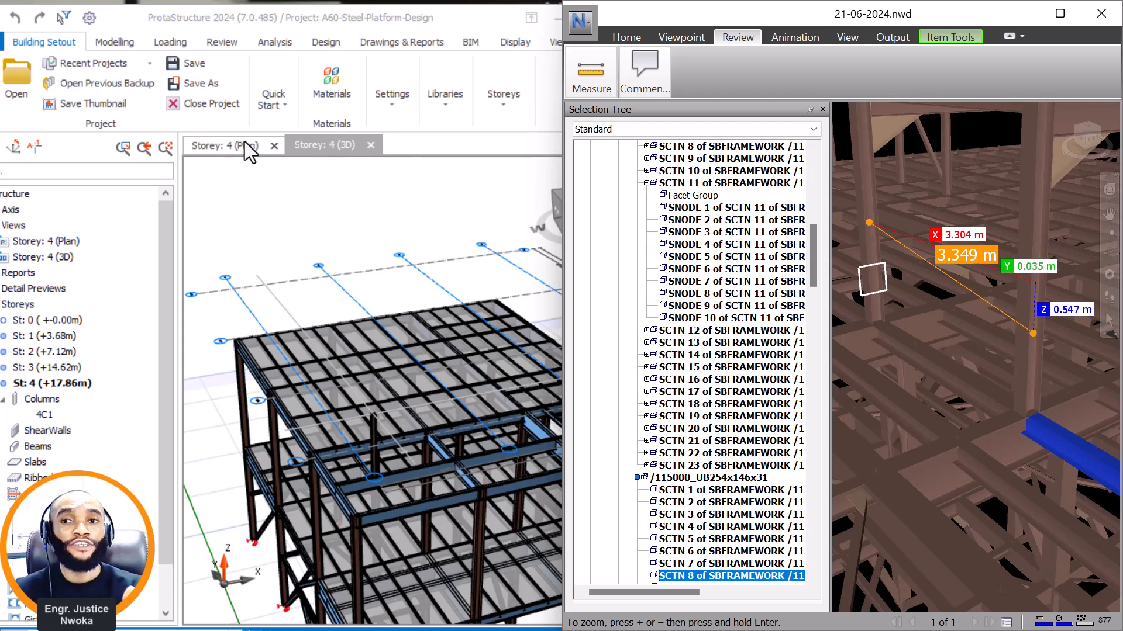
On the storey 4 plan, copy axis E 3305 mm towards axis B to create a parallel axis.
left_click(218, 148)
scroll(466, 356, "down", 5)
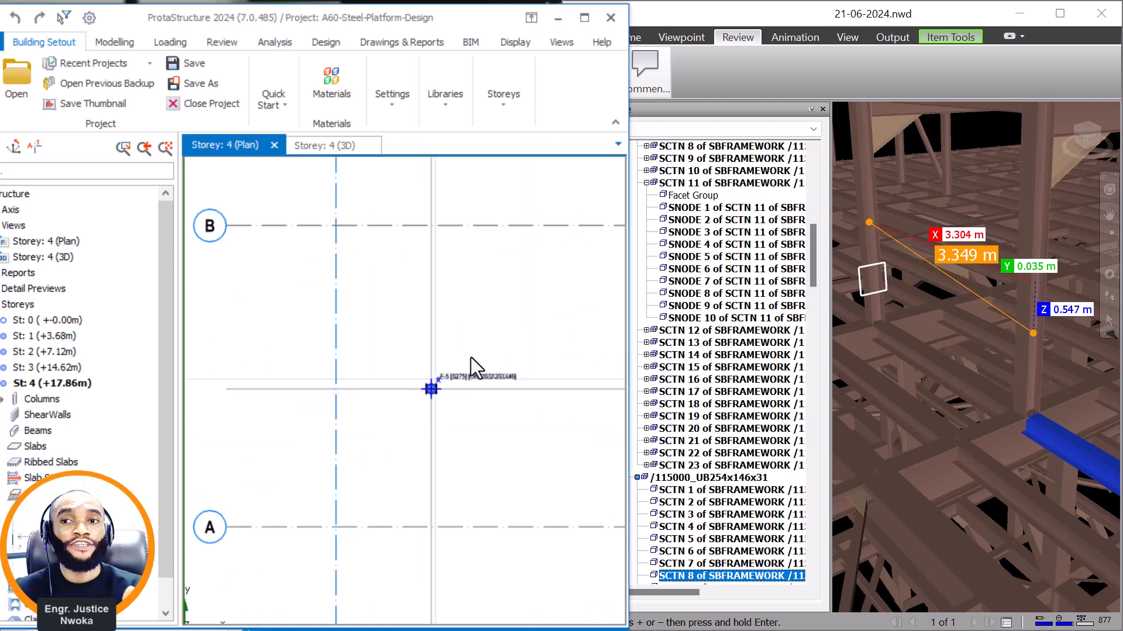
scroll(430, 376, "up", 1)
left_click(397, 386)
right_click(386, 189)
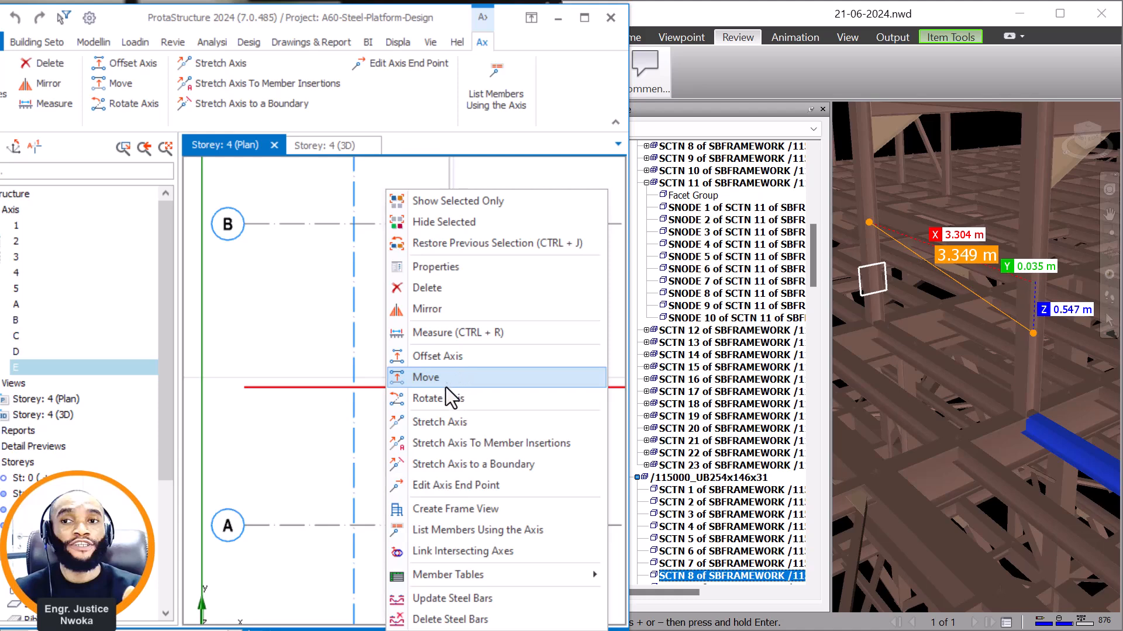
left_click(458, 377)
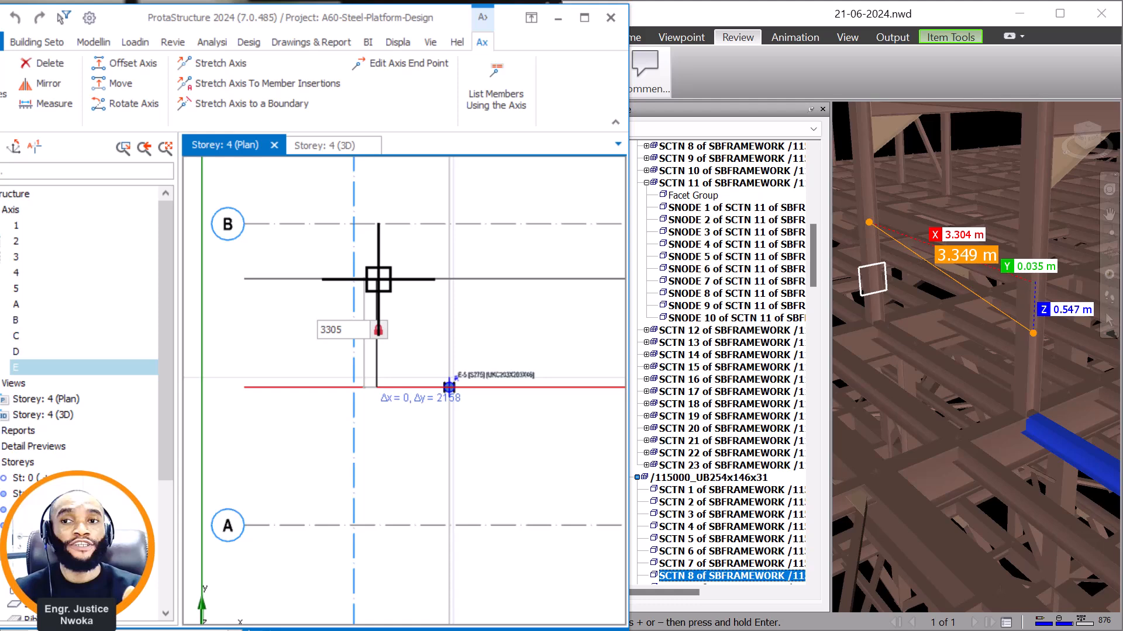
left_click(378, 279)
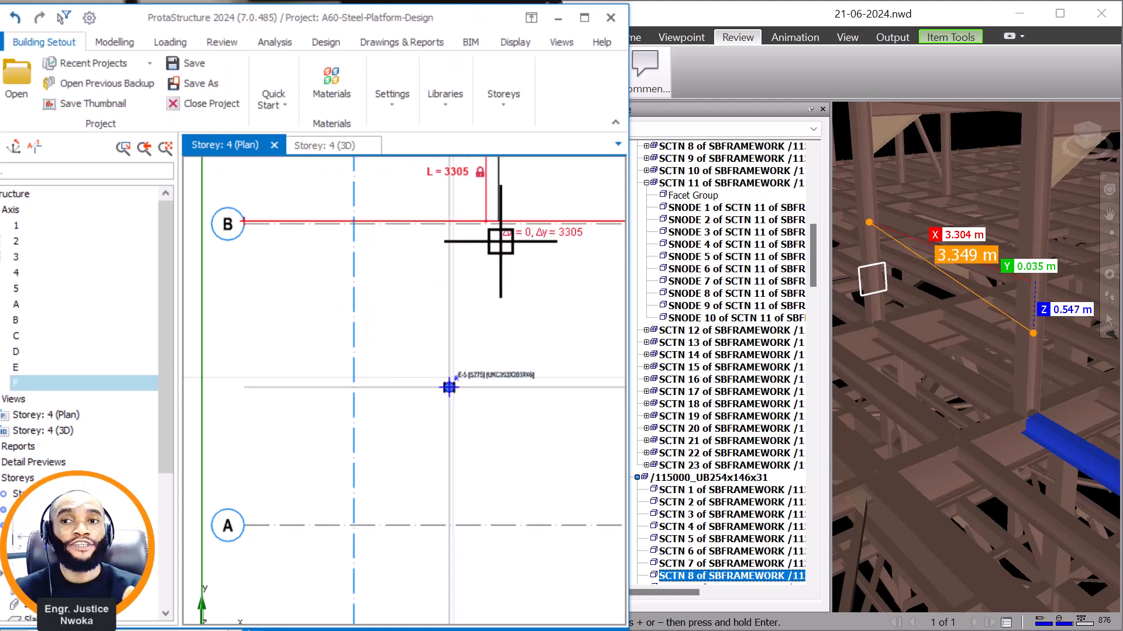
Measure the gap between the new axis F and axis B along axis 5.
scroll(459, 210, "up", 2)
scroll(451, 213, "up", 2)
scroll(429, 219, "up", 2)
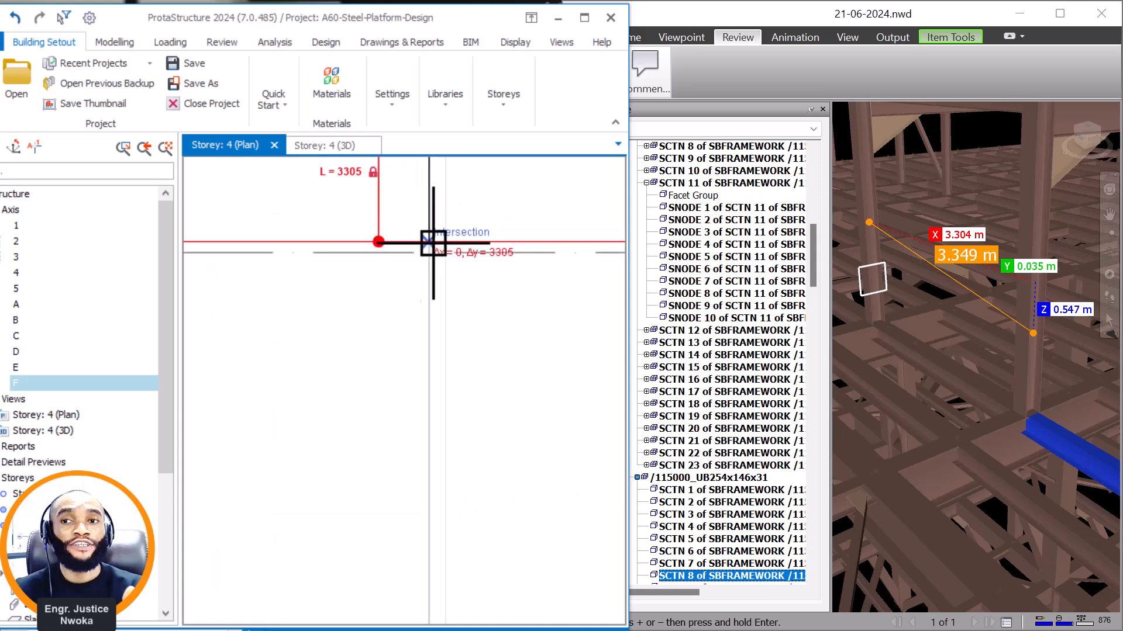
right_click(446, 221)
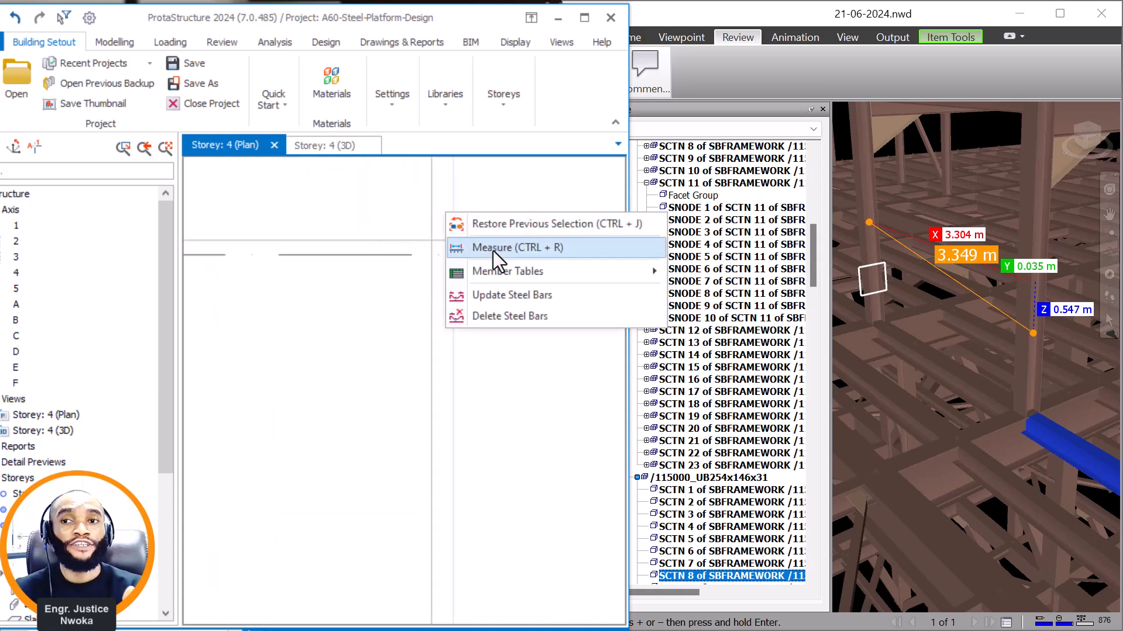
left_click(485, 250)
scroll(455, 251, "up", 2)
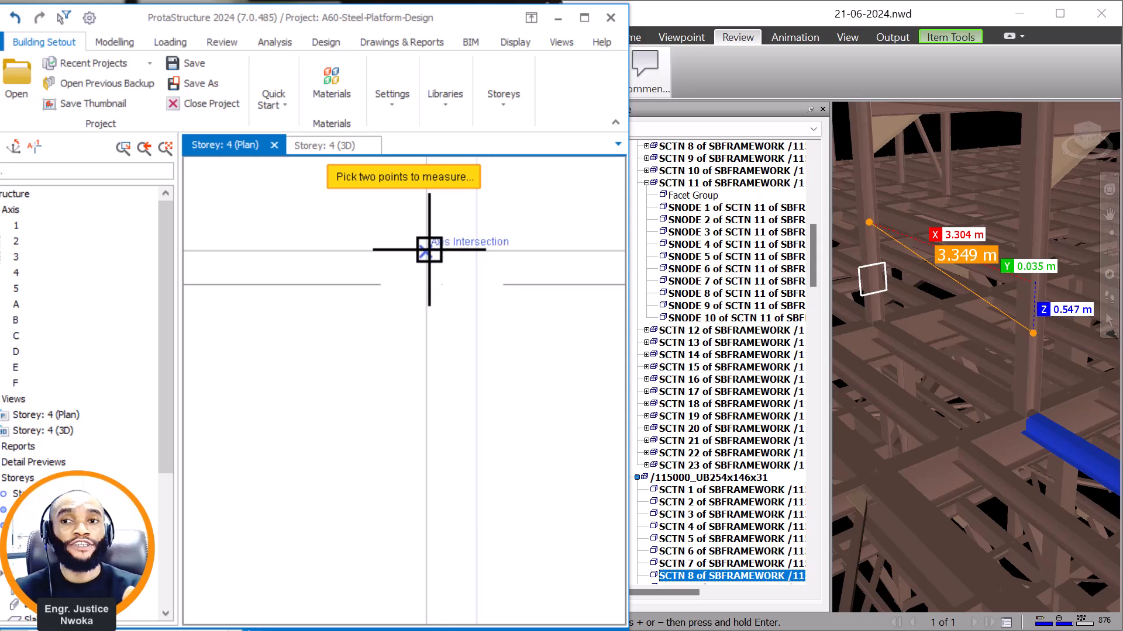
left_click(427, 287)
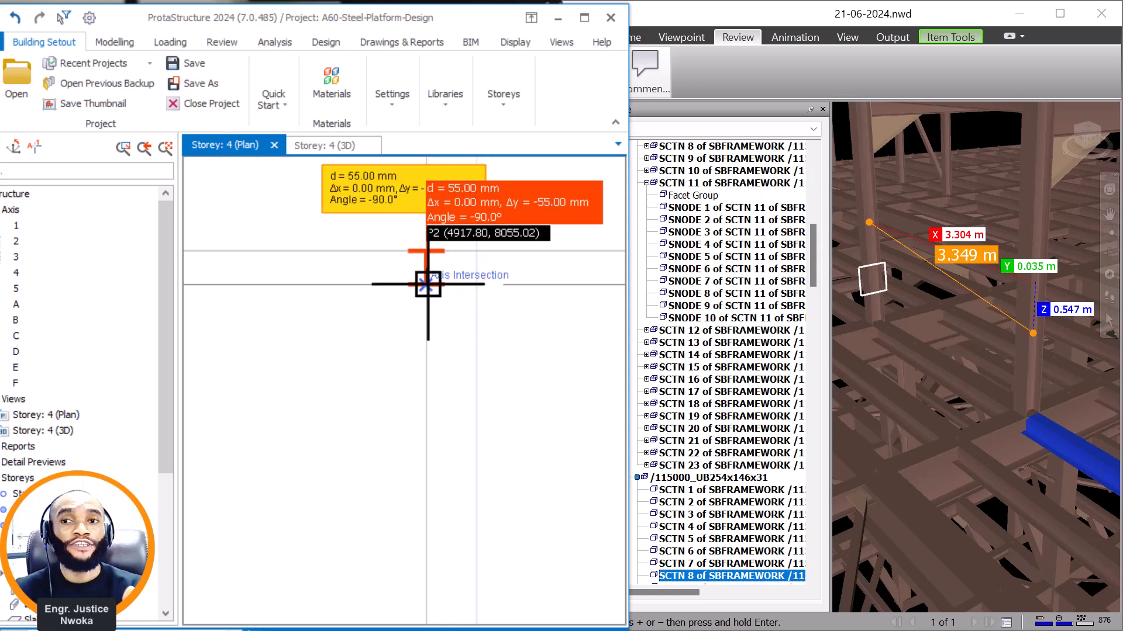
scroll(453, 293, "down", 4)
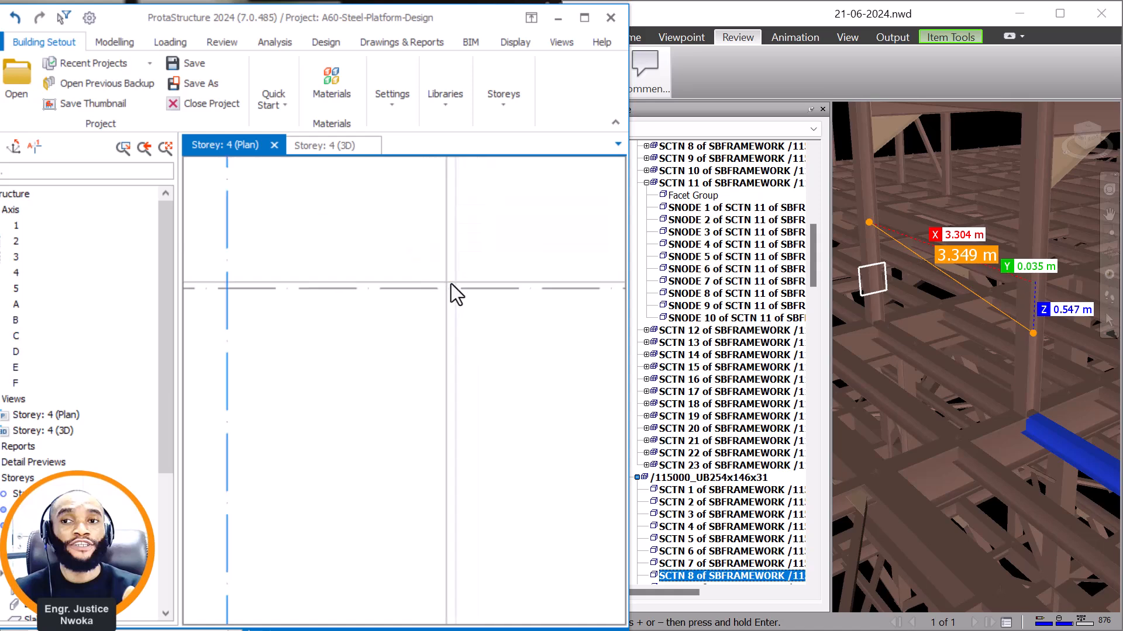
scroll(476, 292, "down", 3)
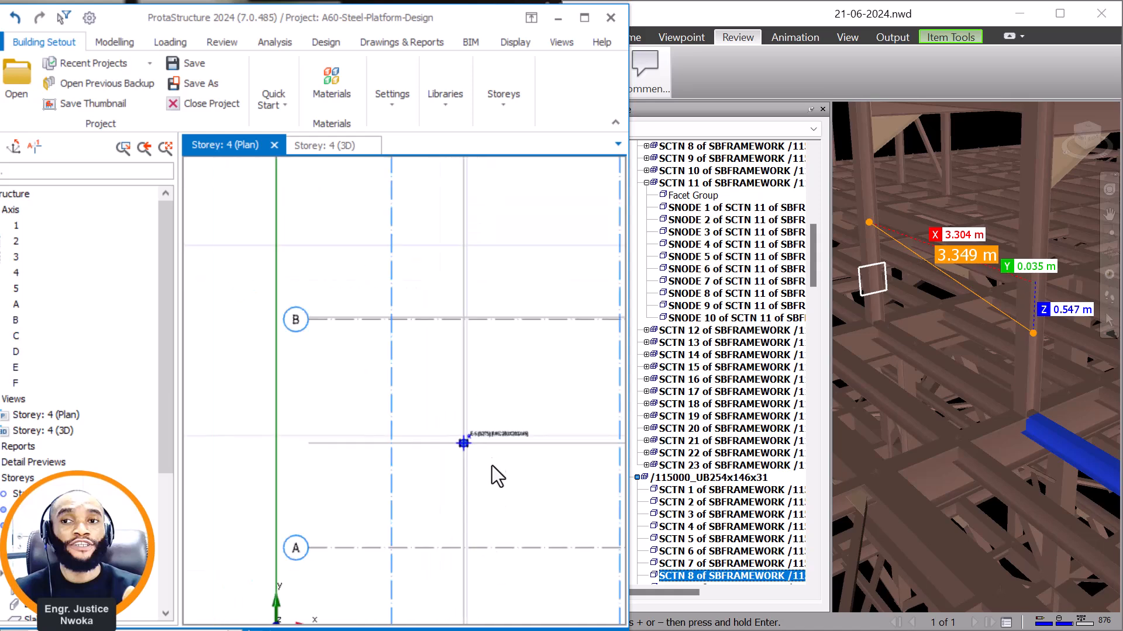
Place a UKC203X203X46 column at the intersection of axes F and 5, reusing the properties of the column at E-5.
scroll(912, 269, "down", 5)
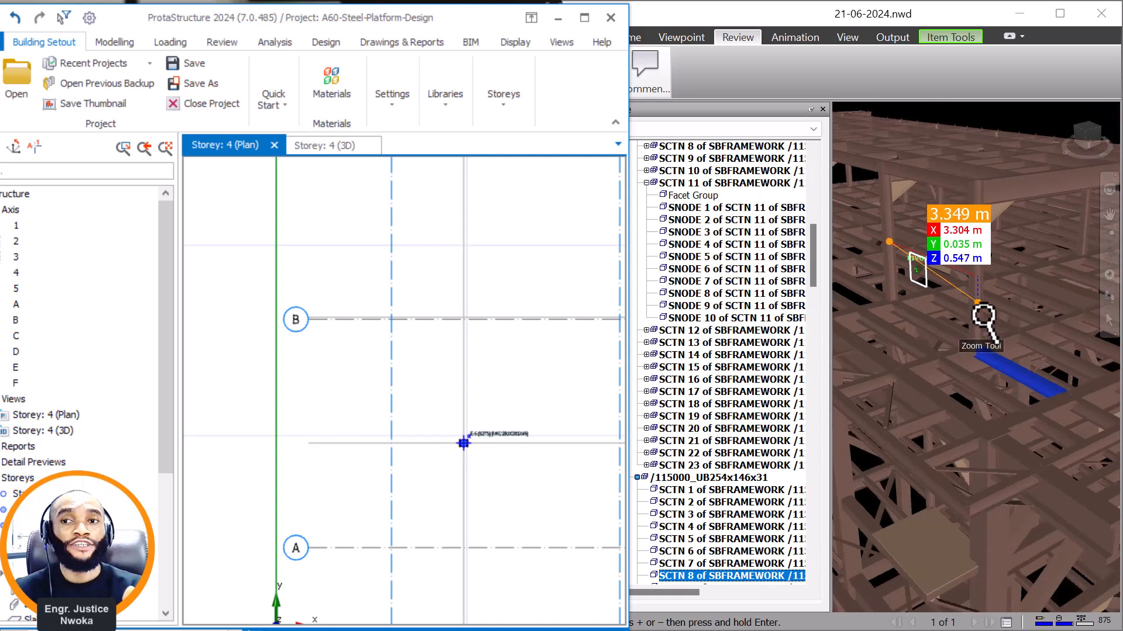
middle_click_drag(940, 296, 1029, 380)
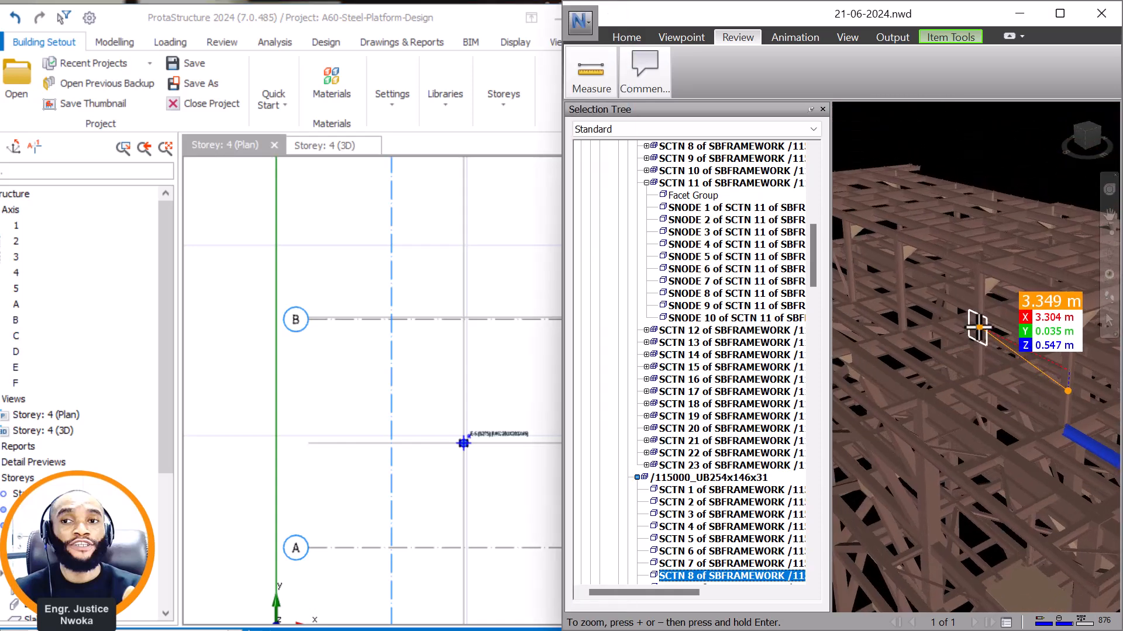
scroll(947, 321, "up", 2)
left_click(490, 437)
right_click(496, 399)
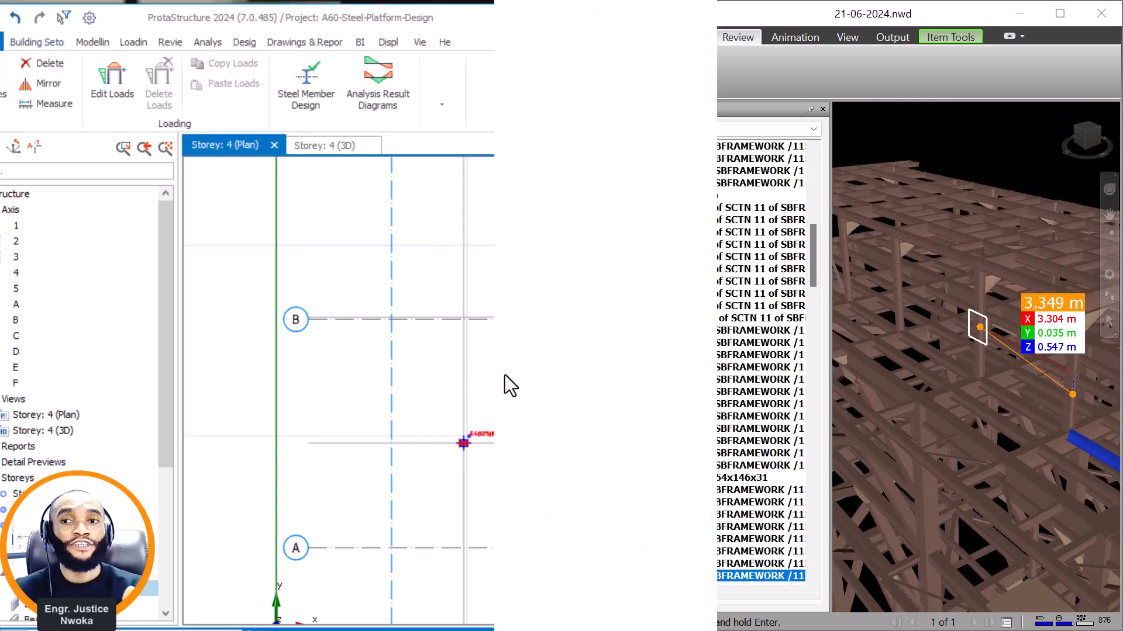
left_click(544, 78)
scroll(459, 318, "up", 5)
scroll(486, 340, "up", 2)
left_click(498, 320)
scroll(374, 360, "down", 5)
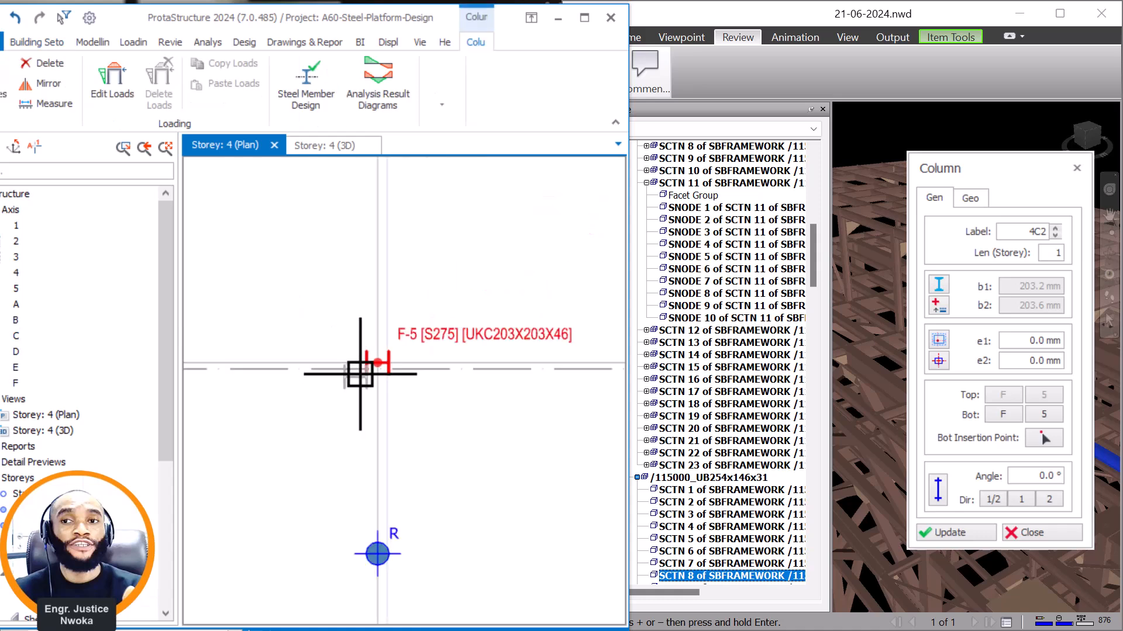
left_click(1076, 168)
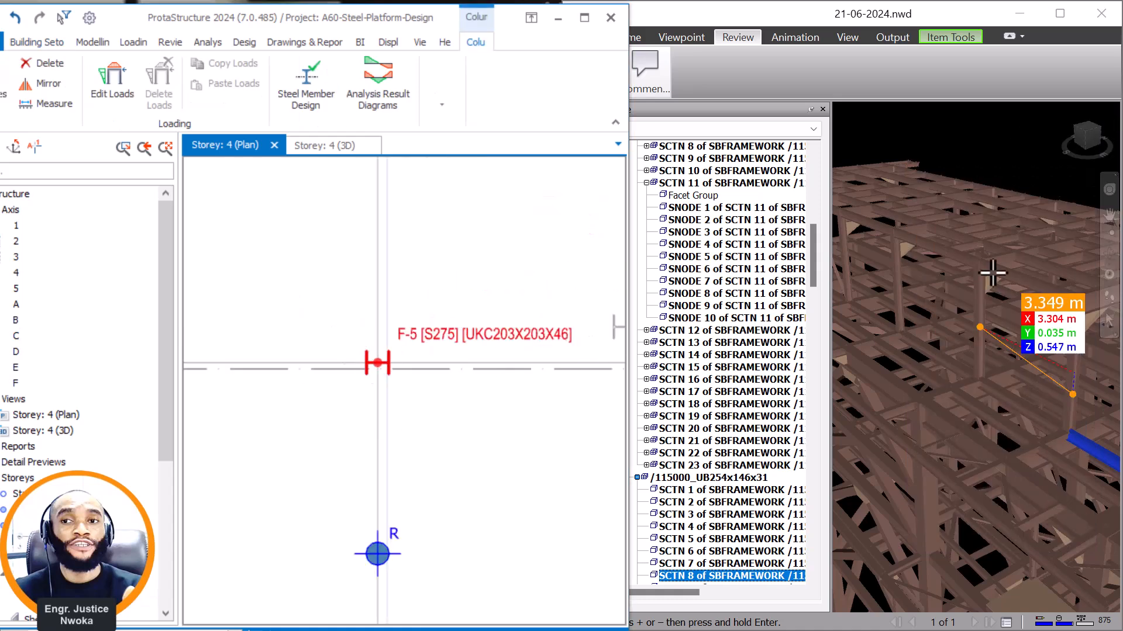
Measure the spacing between the raised roof's second column and the following column in Navisworks.
scroll(969, 319, "up", 4)
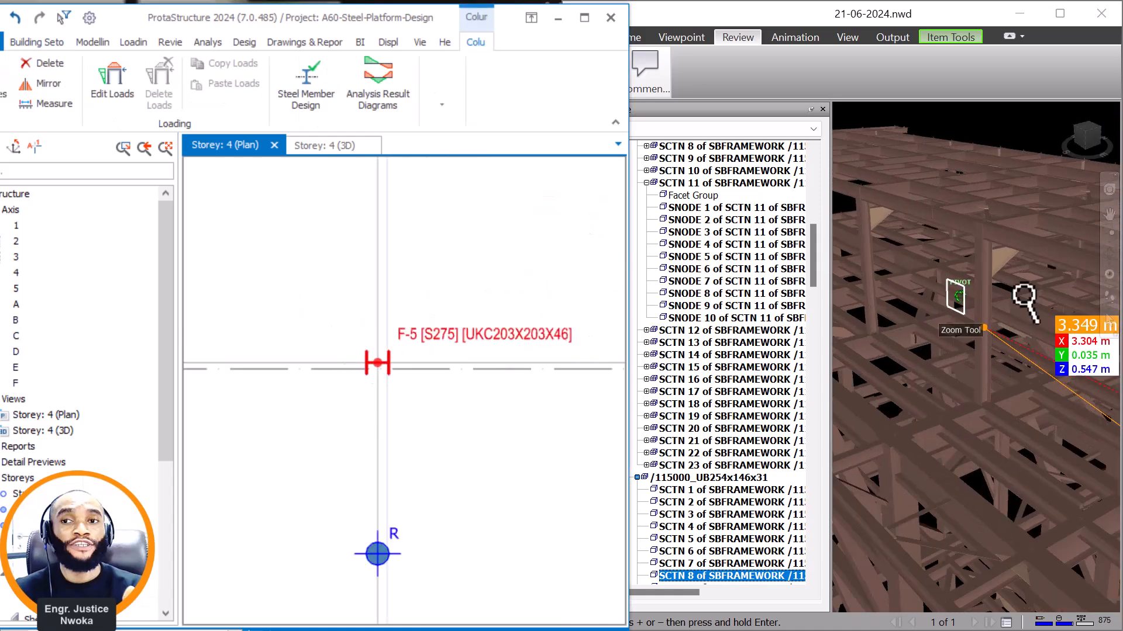
scroll(1000, 325, "up", 2)
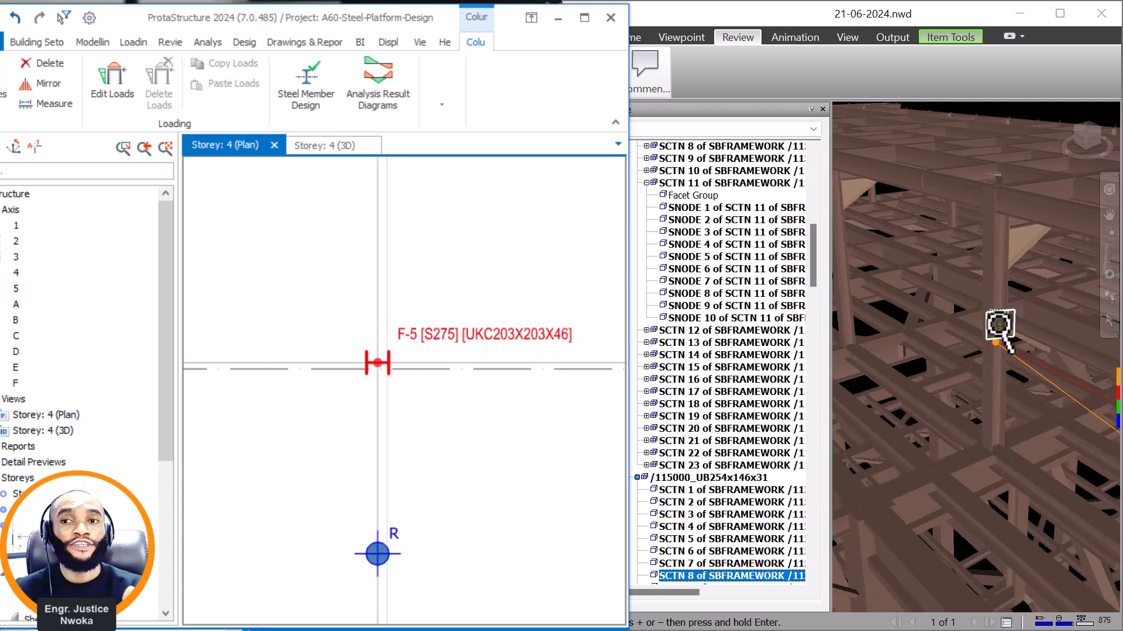
left_click(1000, 324)
scroll(929, 295, "up", 1)
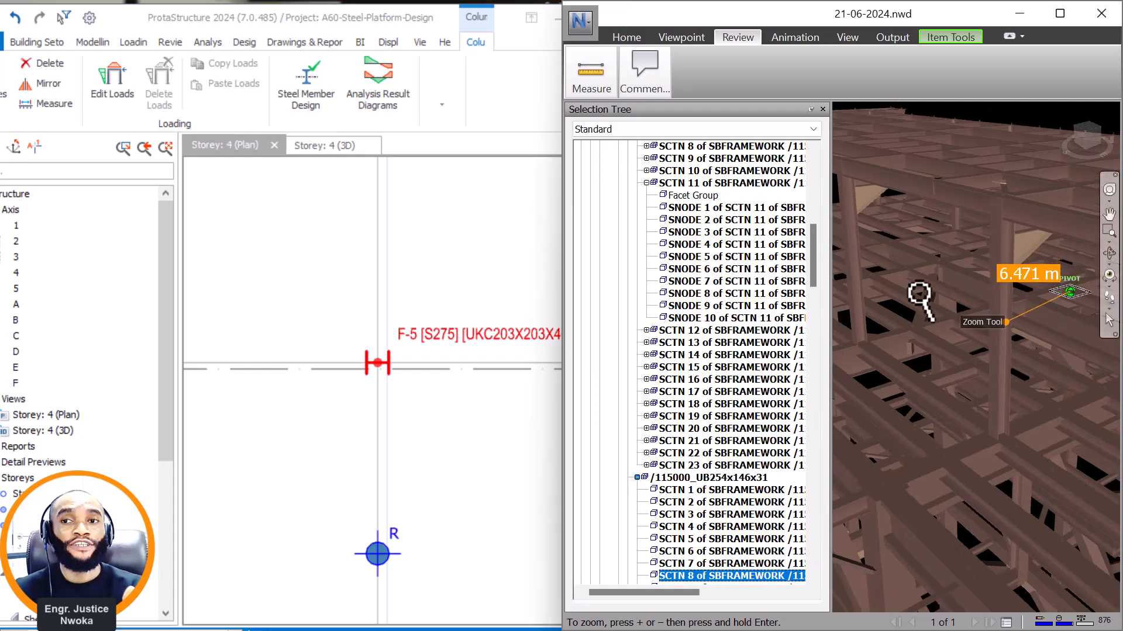
left_click(865, 286)
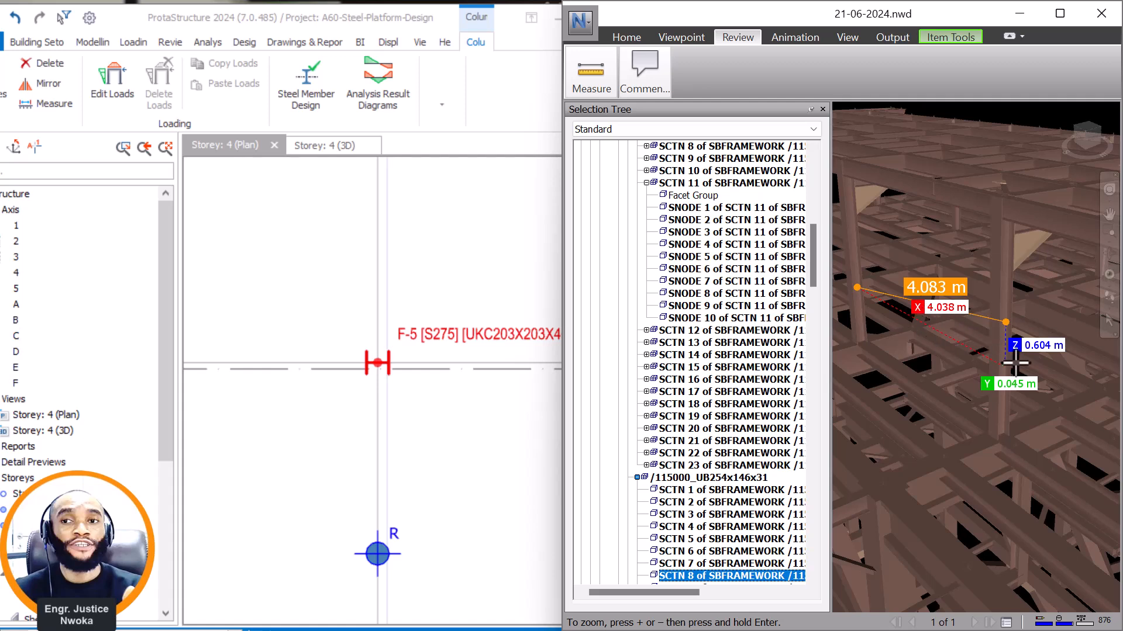
scroll(1069, 363, "down", 3)
scroll(970, 313, "up", 1)
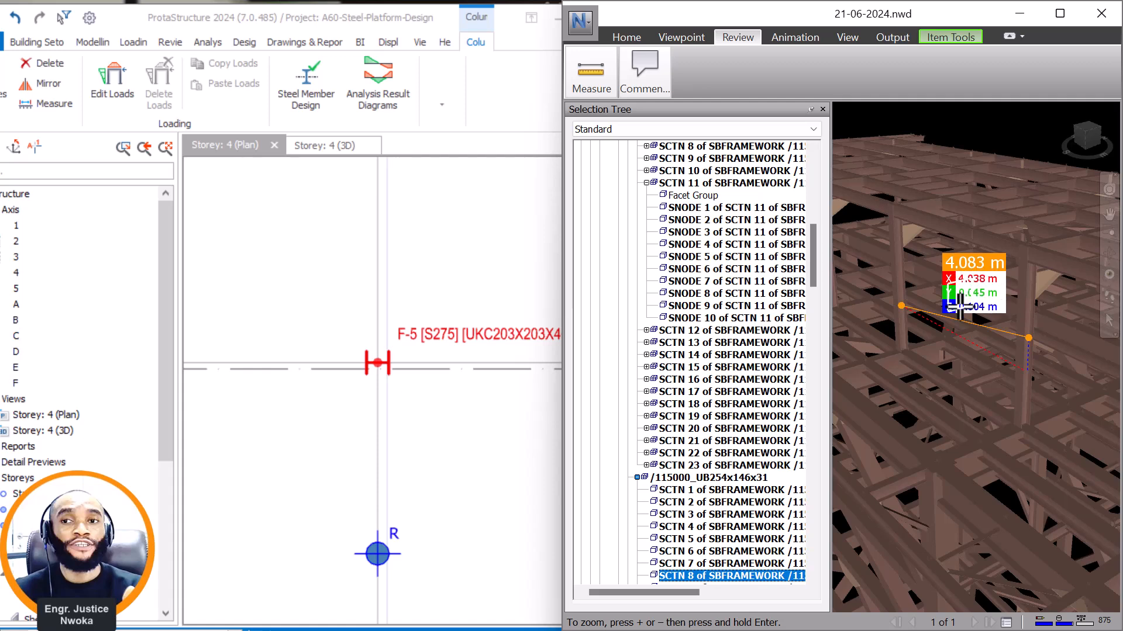
In ProtaStructure, copy axis F towards axis C by the X spacing measured in Navisworks to create a parallel axis.
scroll(460, 452, "down", 5)
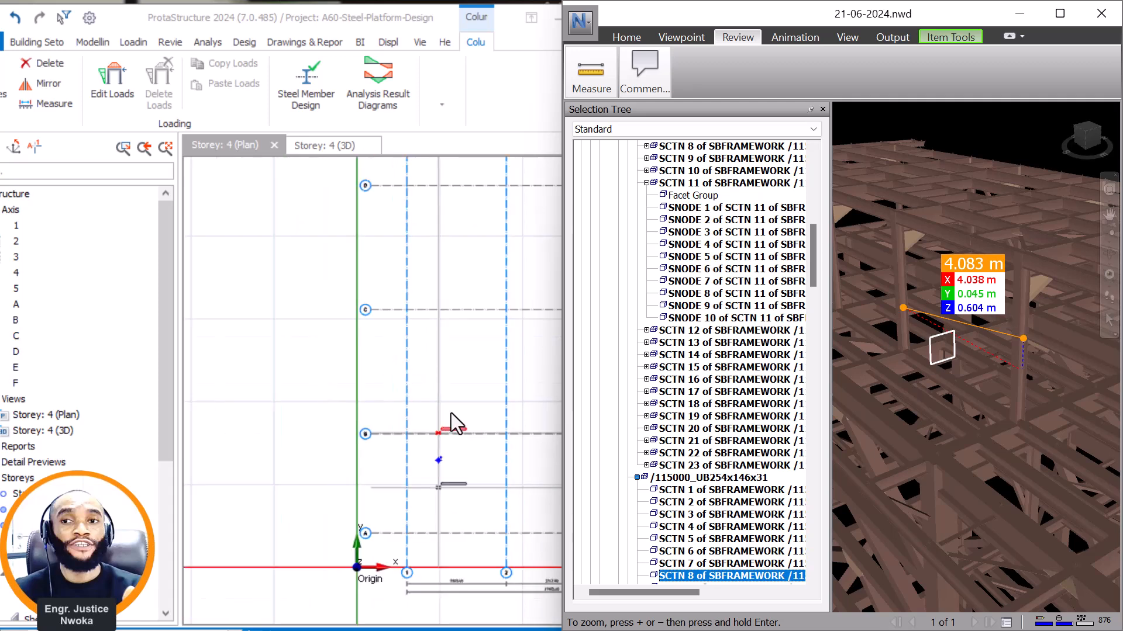
scroll(441, 384, "up", 2)
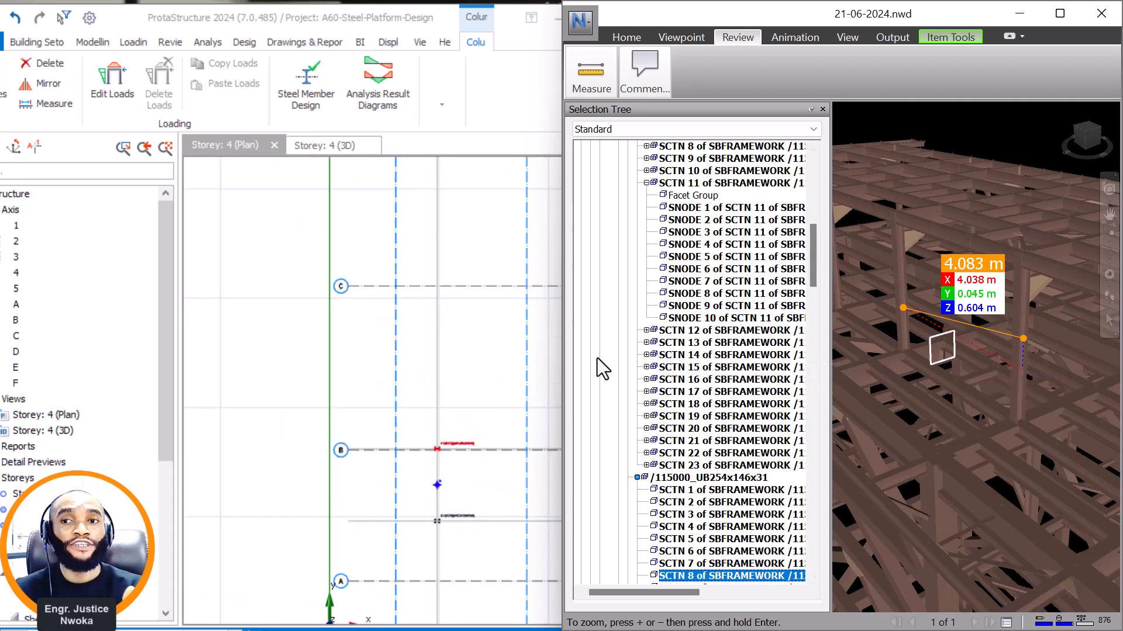
scroll(436, 422, "up", 5)
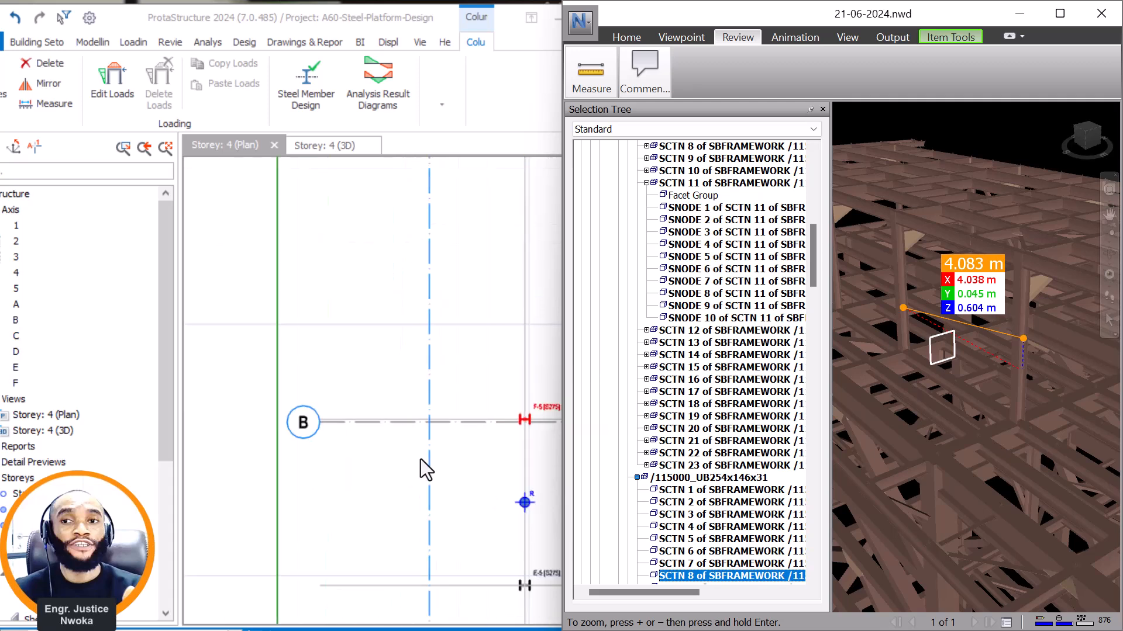
left_click(473, 410)
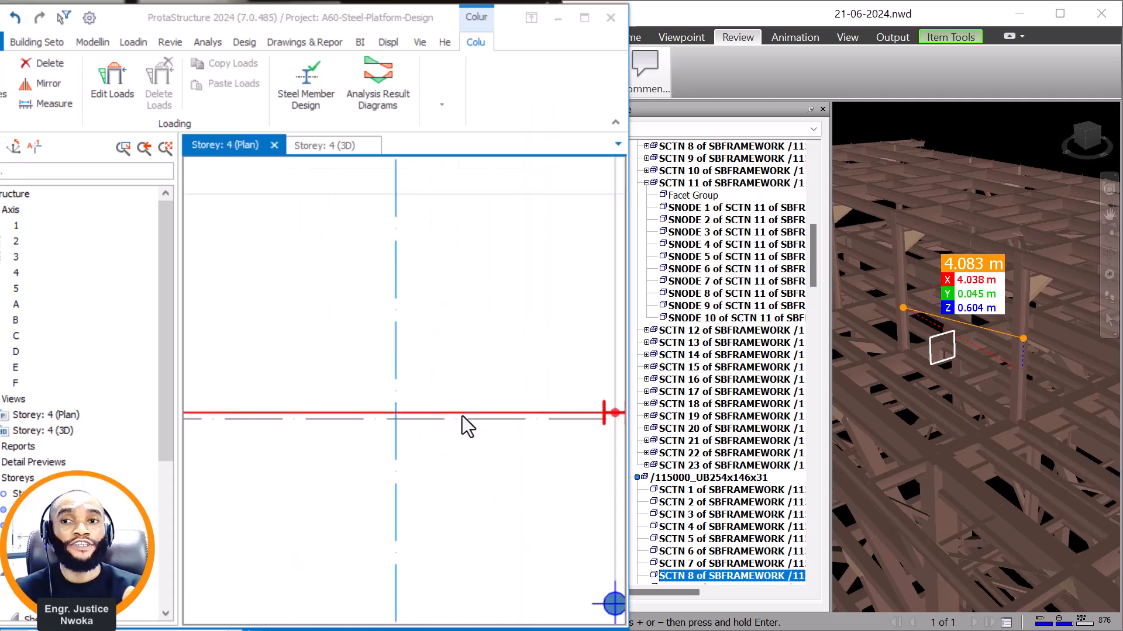
right_click(461, 392)
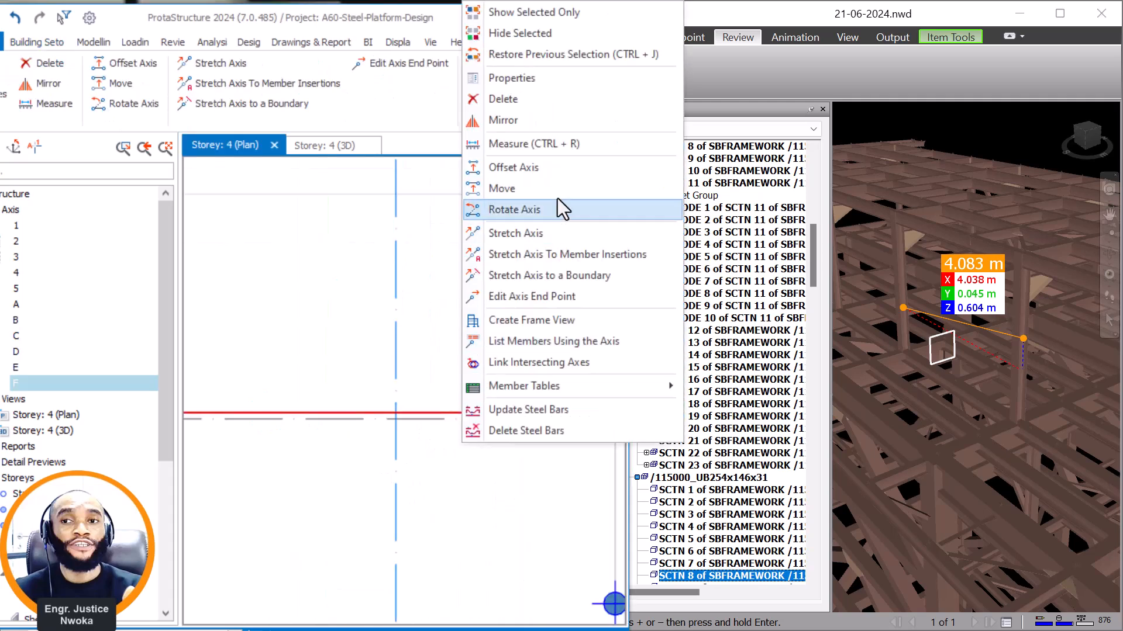
left_click(522, 187)
scroll(460, 270, "down", 3)
middle_click_drag(466, 241, 411, 456)
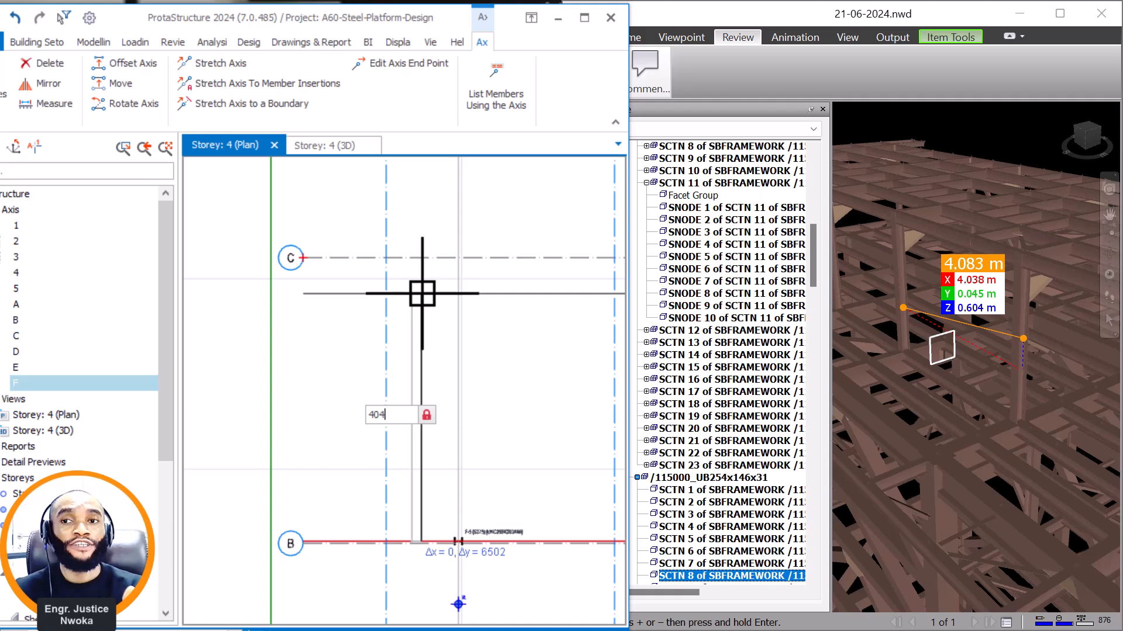
key("Return")
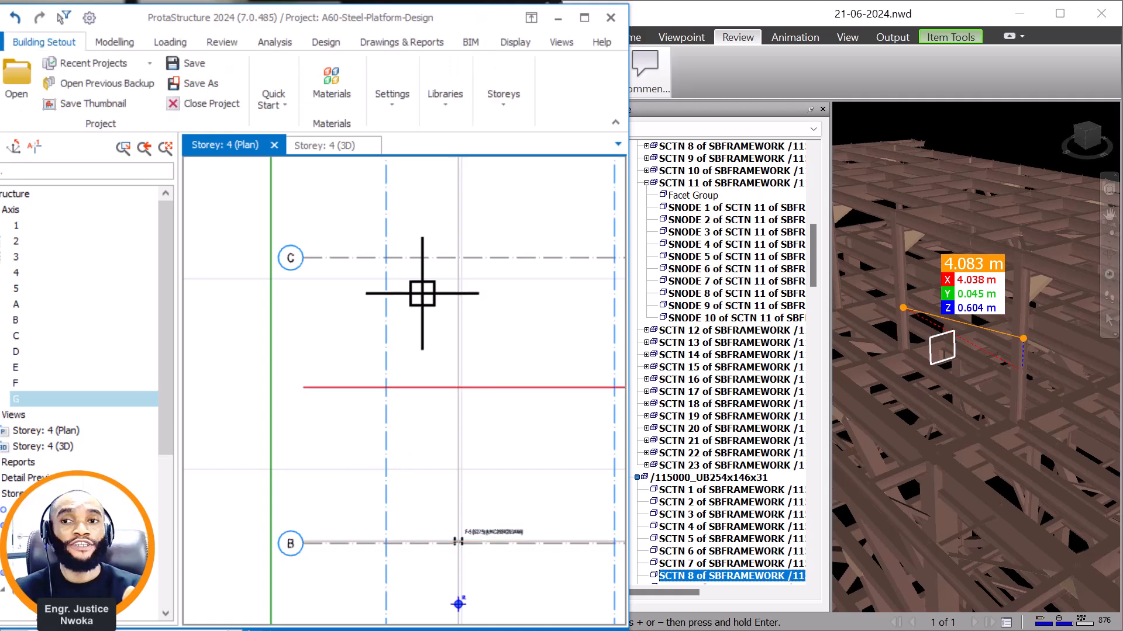
key("Escape")
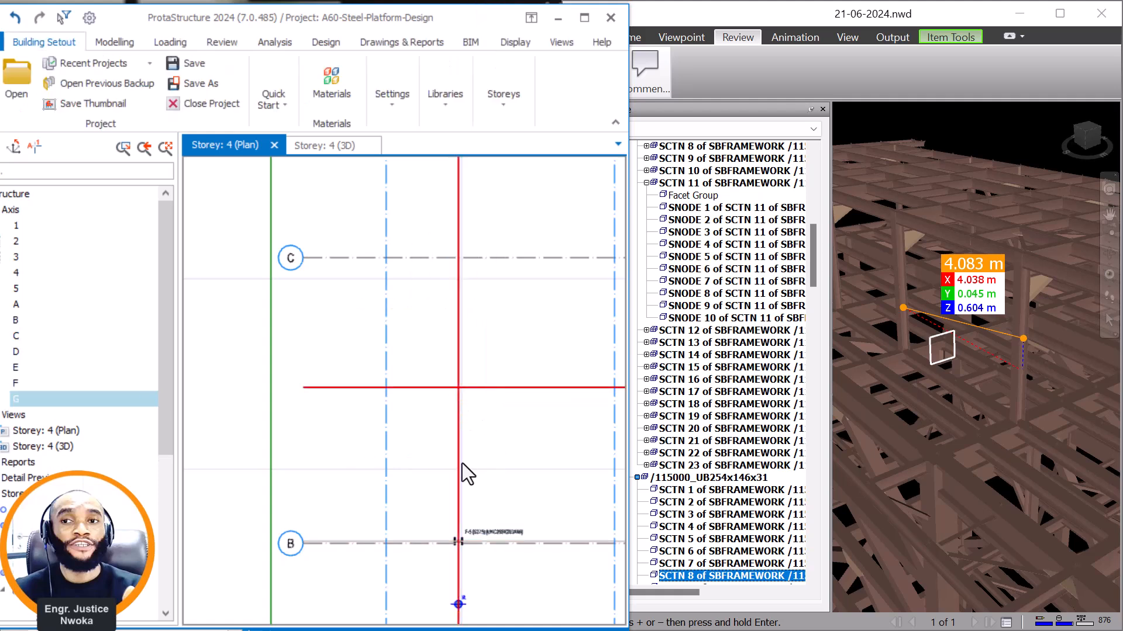
Place a UKC203X203X46 column at the intersection of axes G and 5, reusing the properties of the column at F-5.
left_click(485, 531)
right_click(510, 346)
key("Escape")
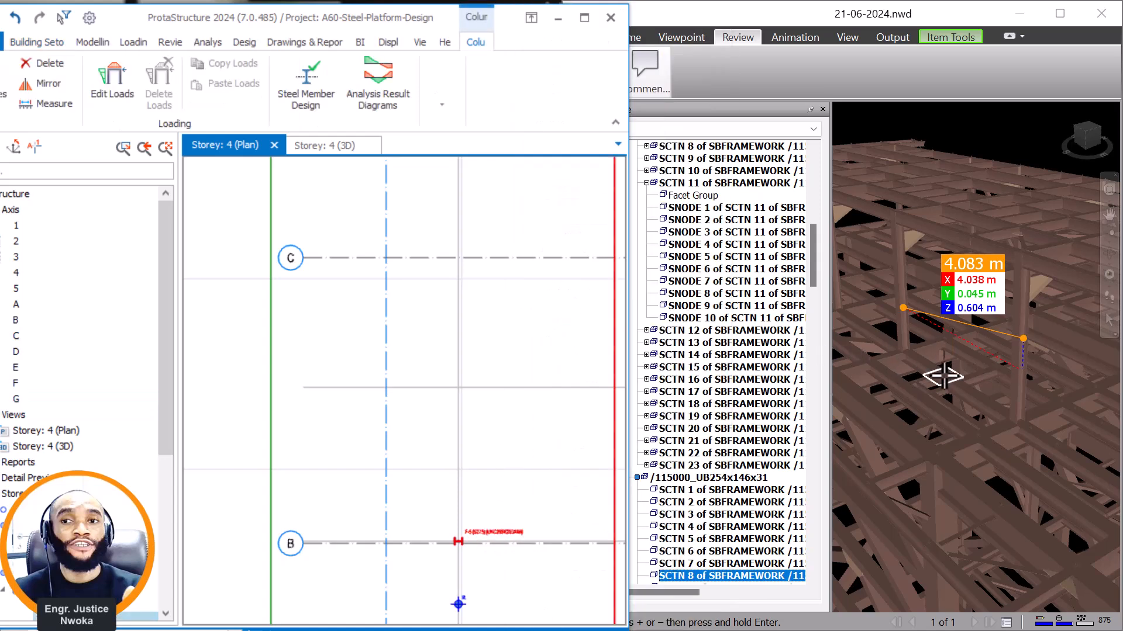
scroll(943, 377, "up", 1)
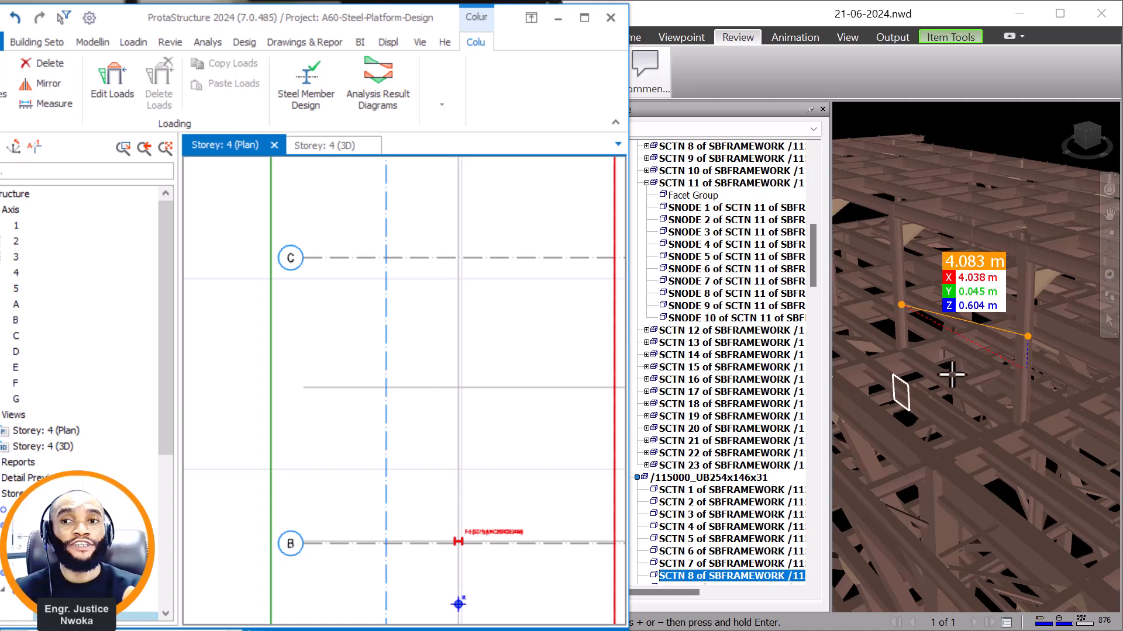
middle_click_drag(1051, 432, 1097, 405)
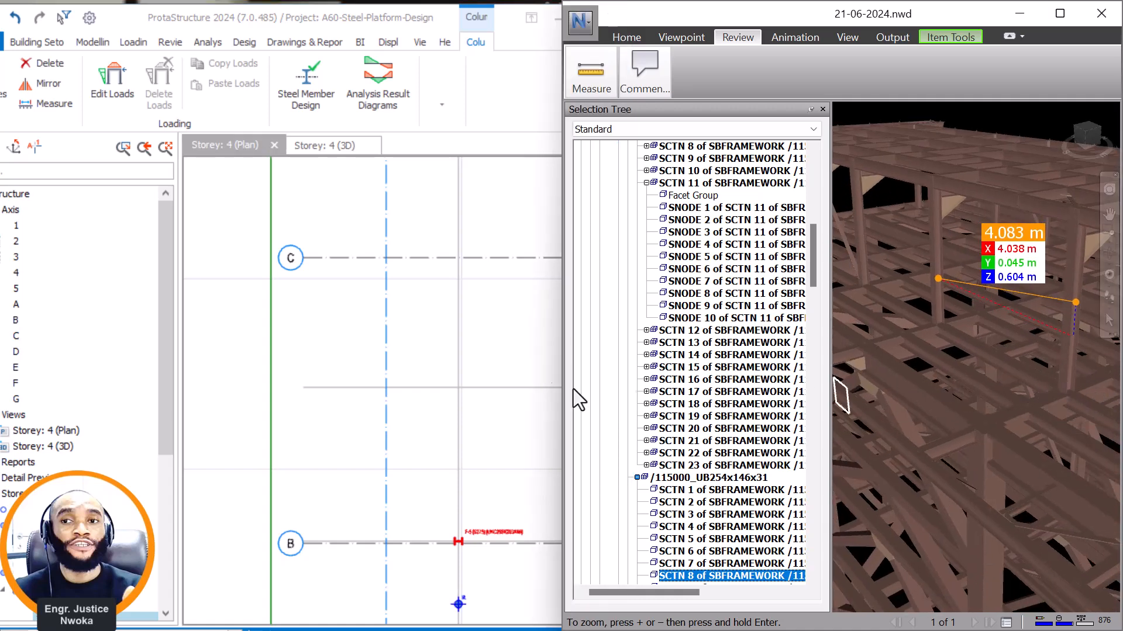
mouse_move(477, 384)
middle_click_drag(469, 533, 445, 414)
scroll(433, 413, "up", 6)
scroll(453, 393, "down", 6)
scroll(449, 421, "up", 4)
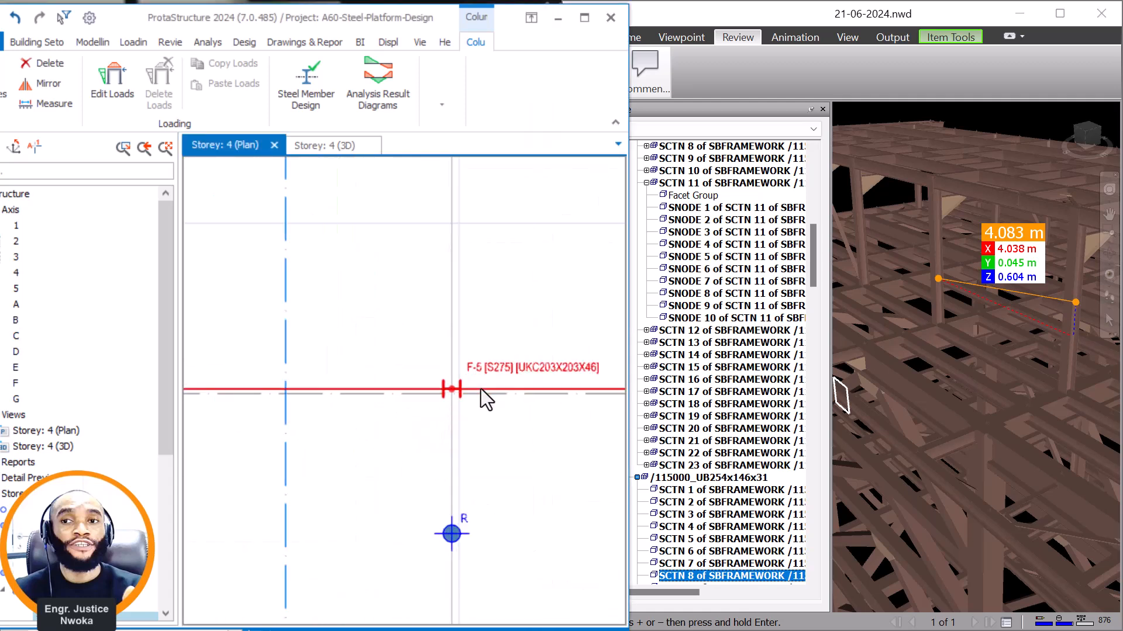
middle_click_drag(494, 287, 464, 415)
scroll(456, 412, "down", 4)
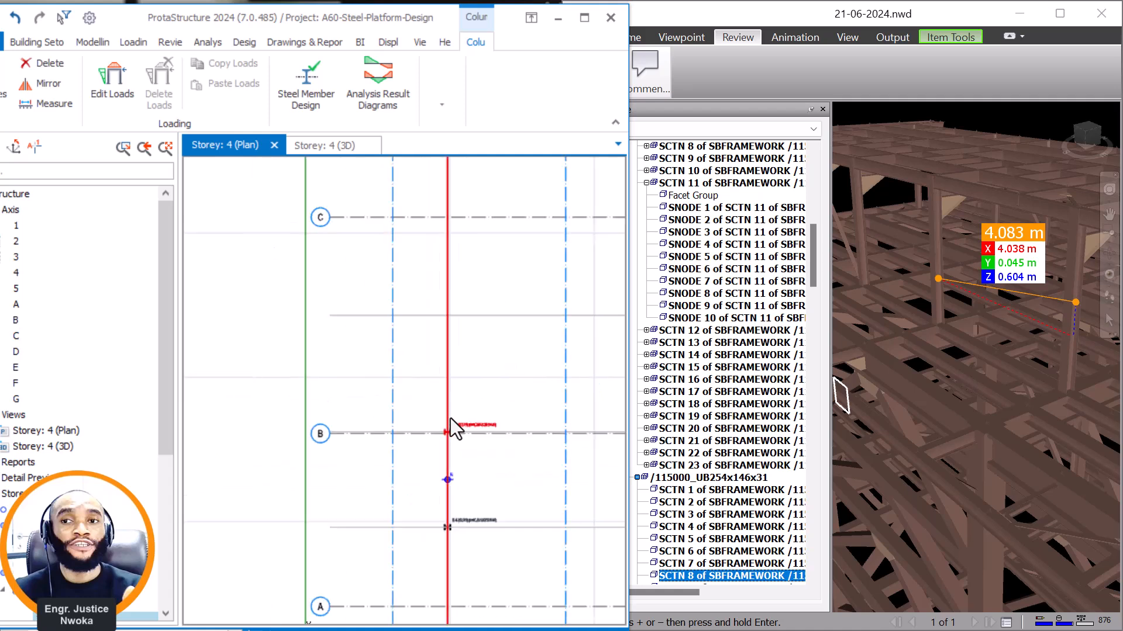
right_click(471, 431)
left_click(556, 86)
scroll(451, 313, "up", 2)
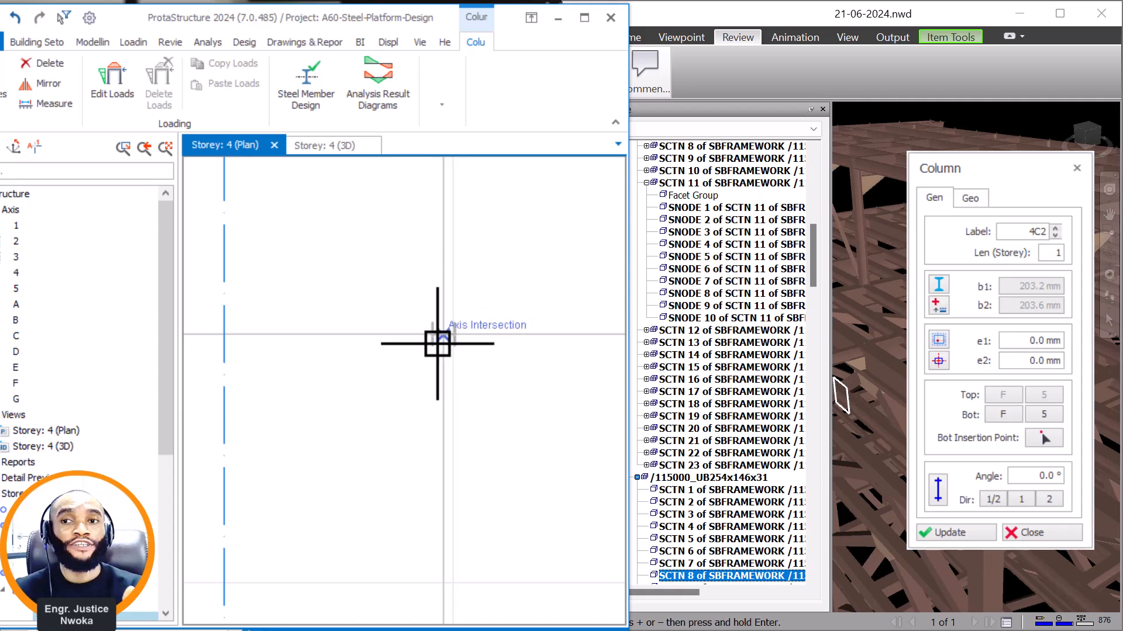
left_click(442, 337)
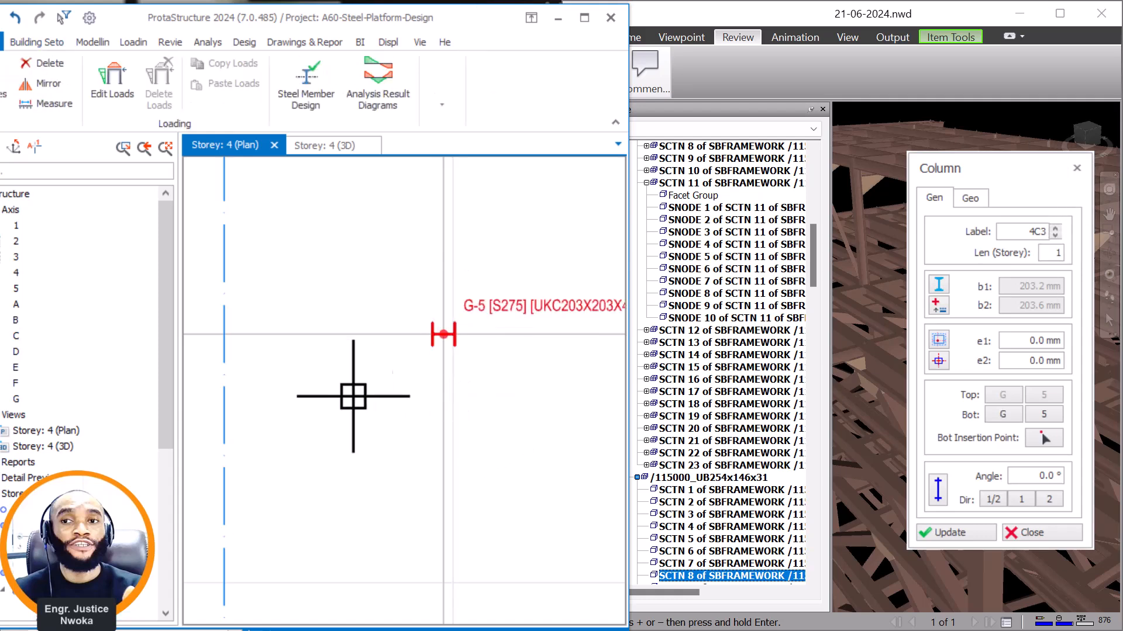
Close the column properties and measure the spacing between the raised roof's third column and the following column in Navisworks.
left_click(1076, 168)
scroll(1015, 353, "down", 1)
mouse_move(1017, 351)
middle_mouse_down()
mouse_move(1042, 369)
mouse_move(999, 350)
middle_mouse_up()
scroll(1025, 359, "up", 1)
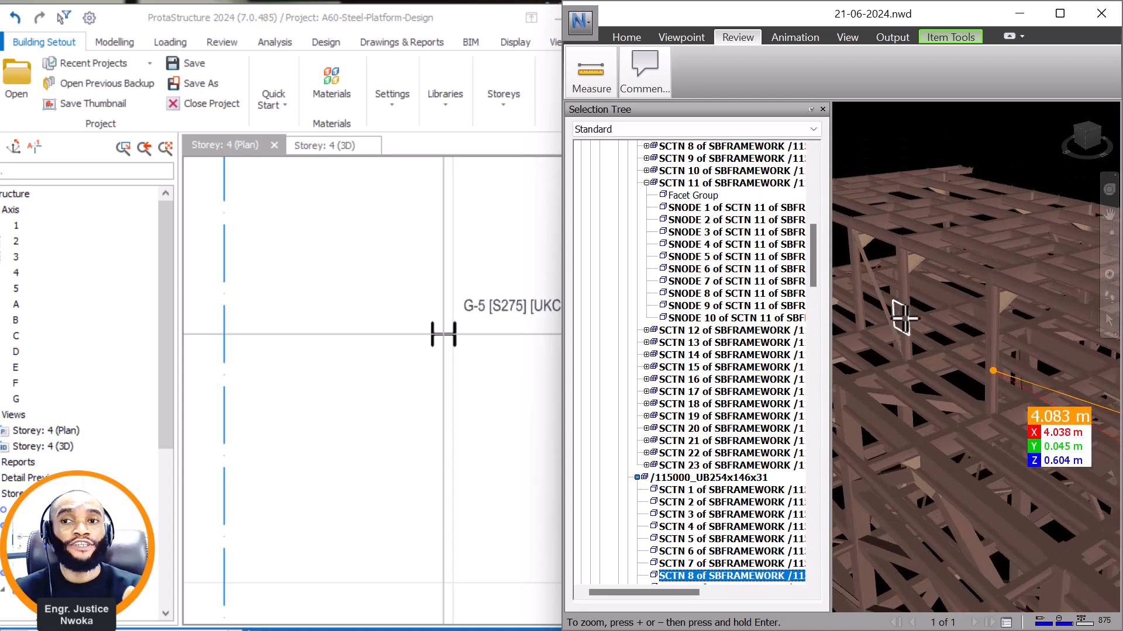
scroll(1002, 331, "up", 5)
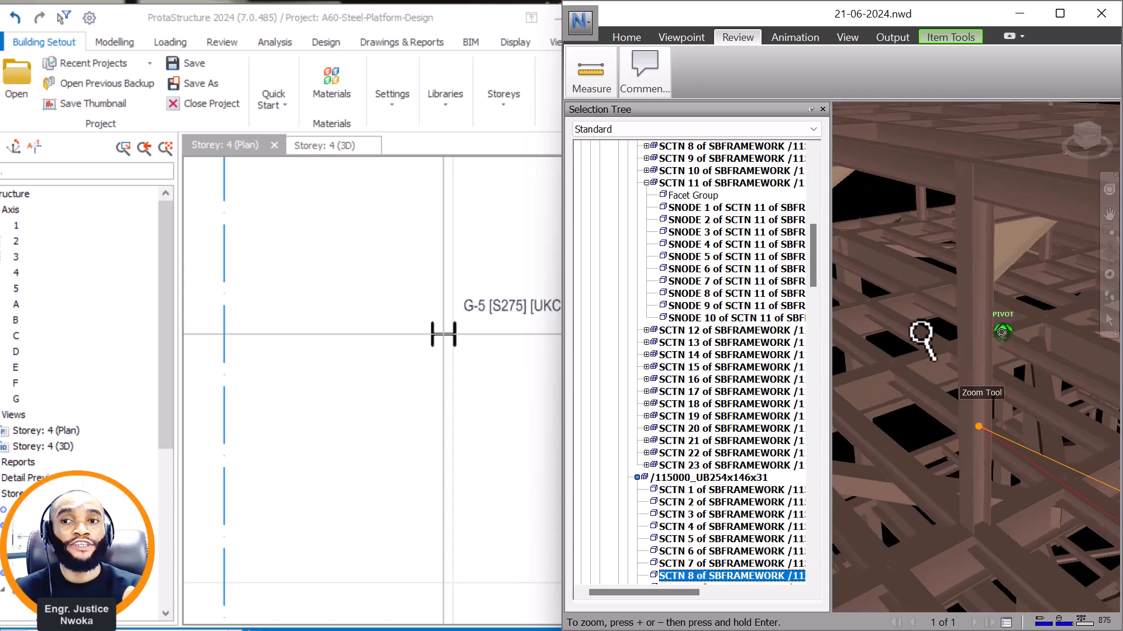
scroll(978, 361, "down", 3)
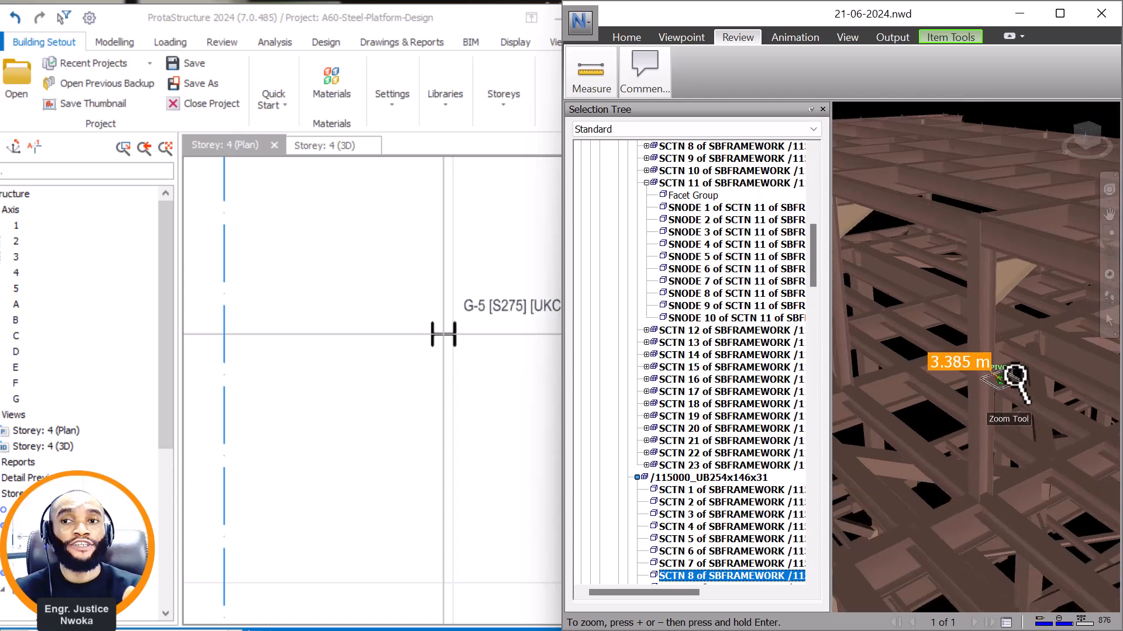
scroll(861, 312, "down", 3)
left_click(869, 314)
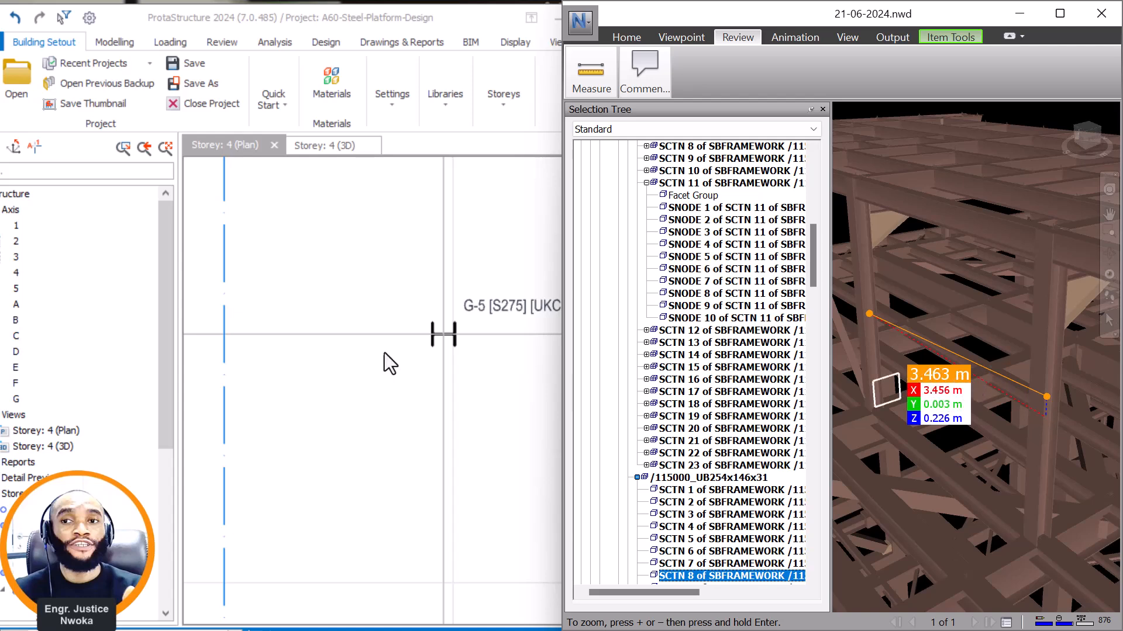
In ProtaStructure, offset axis G by 3456 towards axis C to create a parallel axis.
scroll(422, 334, "down", 3)
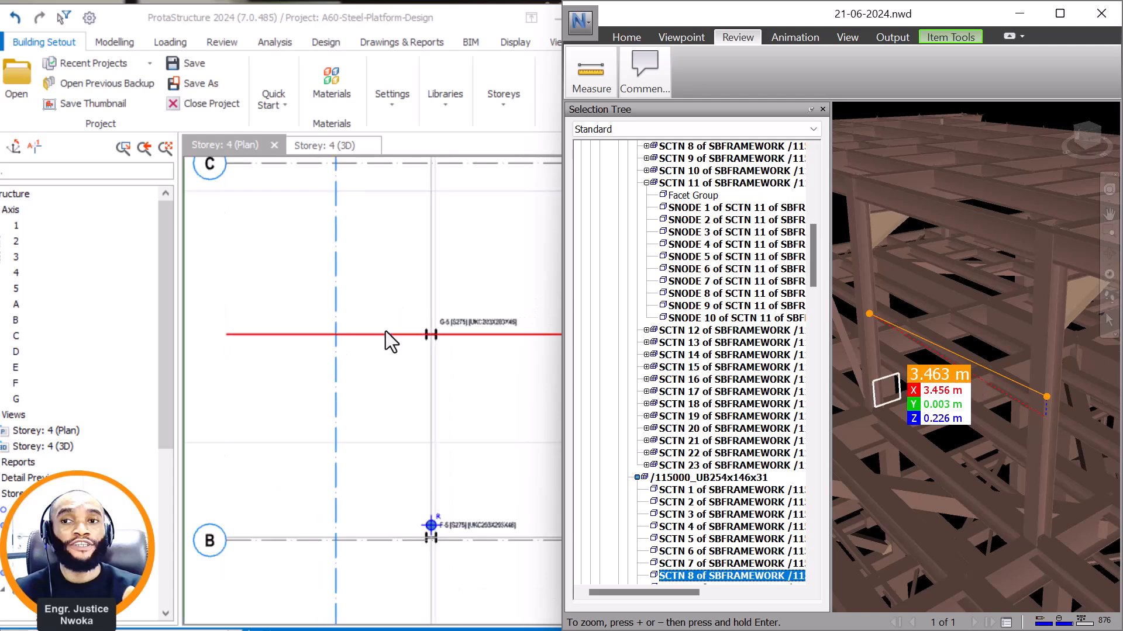
left_click(385, 331)
right_click(374, 334)
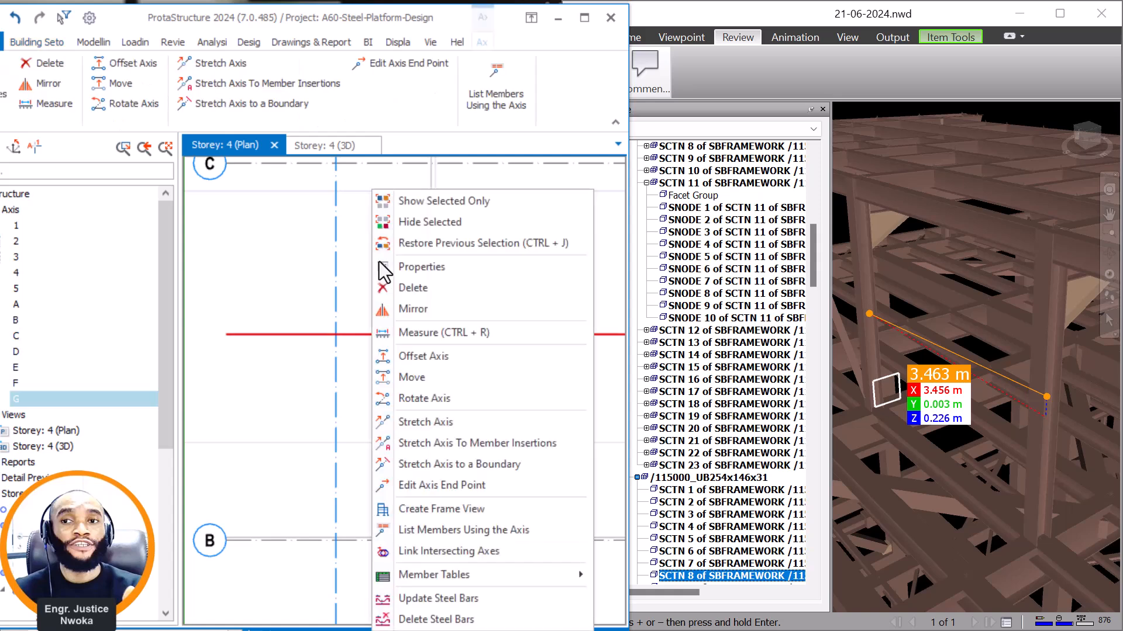
left_click(428, 357)
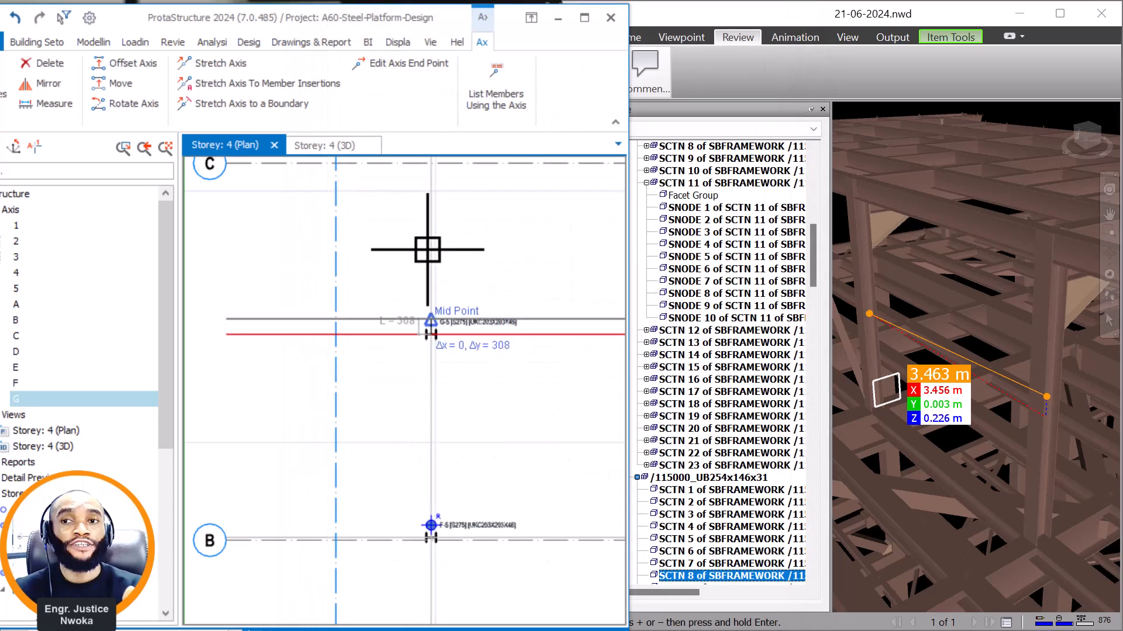
key("Tab")
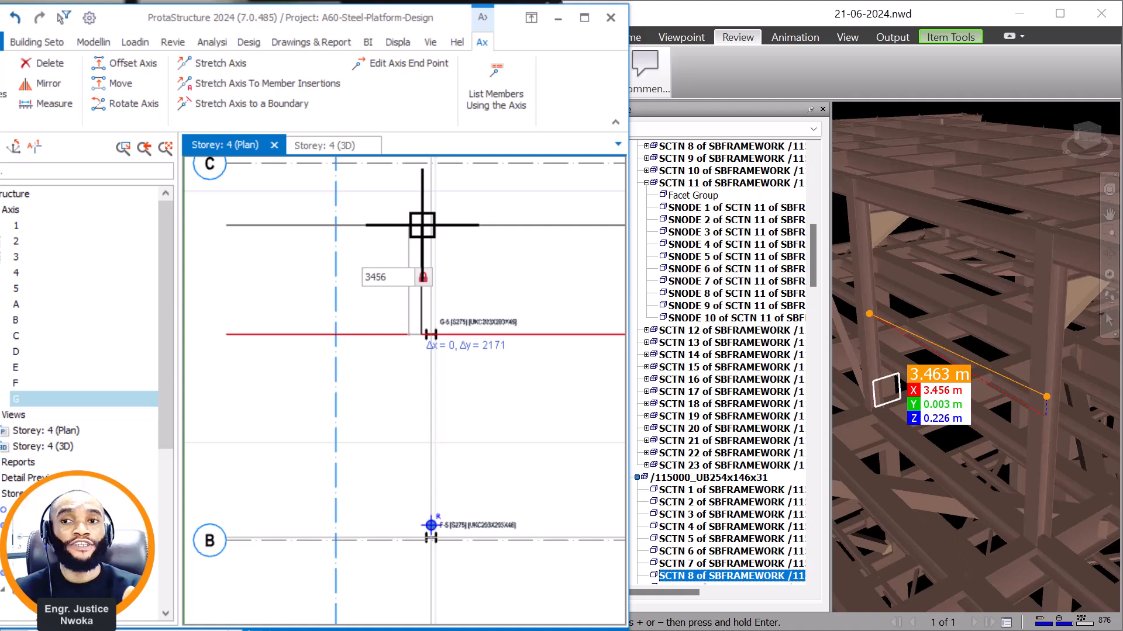
key("Return")
scroll(504, 397, "down", 2)
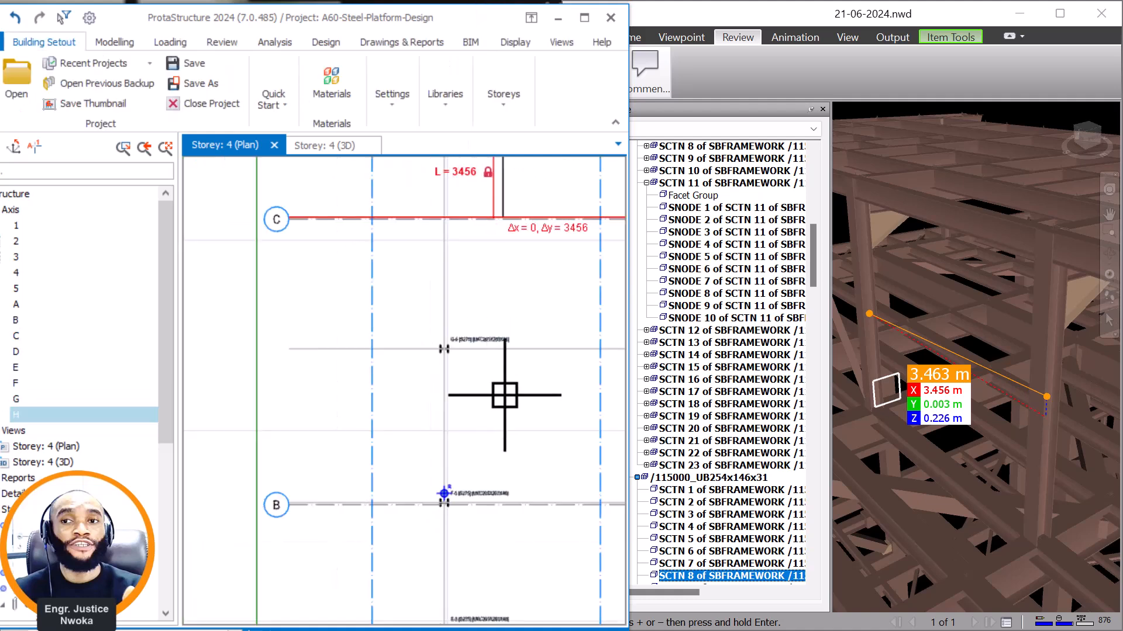
scroll(454, 196, "up", 5)
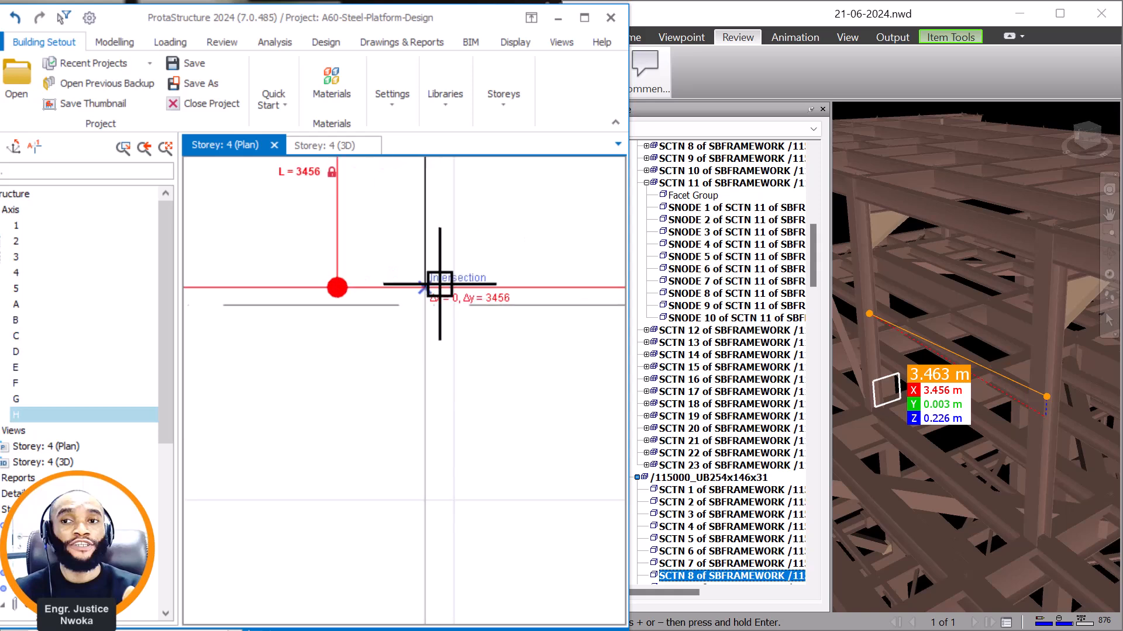
scroll(441, 260, "down", 3)
key("Escape")
scroll(450, 235, "up", 5)
key("Escape")
Measure the gap between the new axis H and axis C along axis 5.
scroll(388, 356, "up", 1)
scroll(388, 357, "up", 2)
right_click(438, 286)
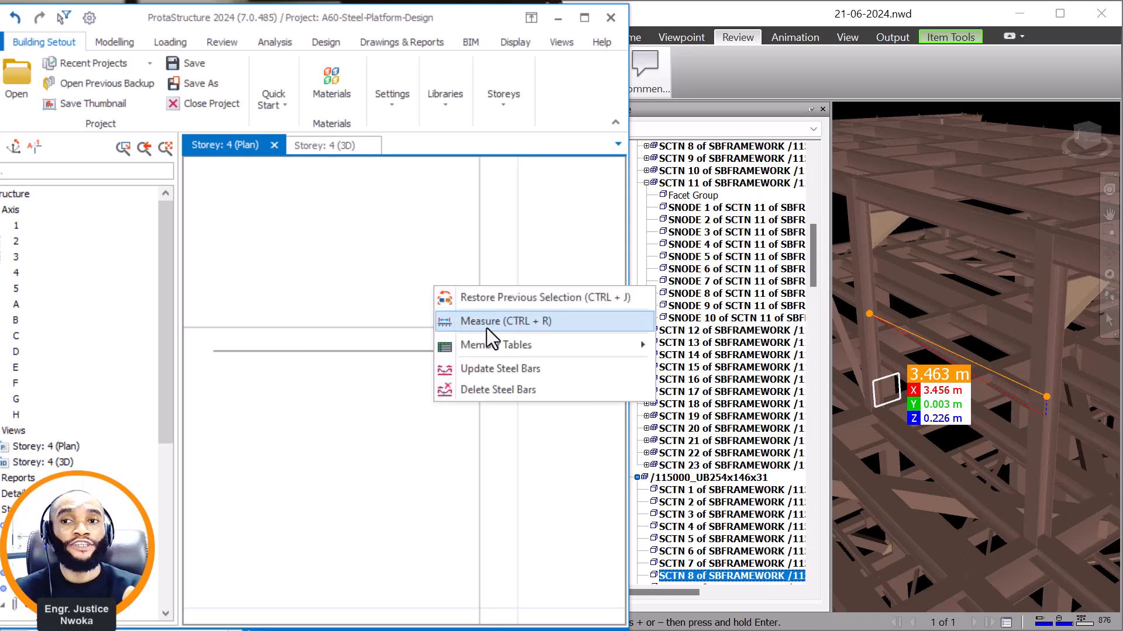
left_click(487, 328)
scroll(514, 329, "up", 2)
left_click(461, 319)
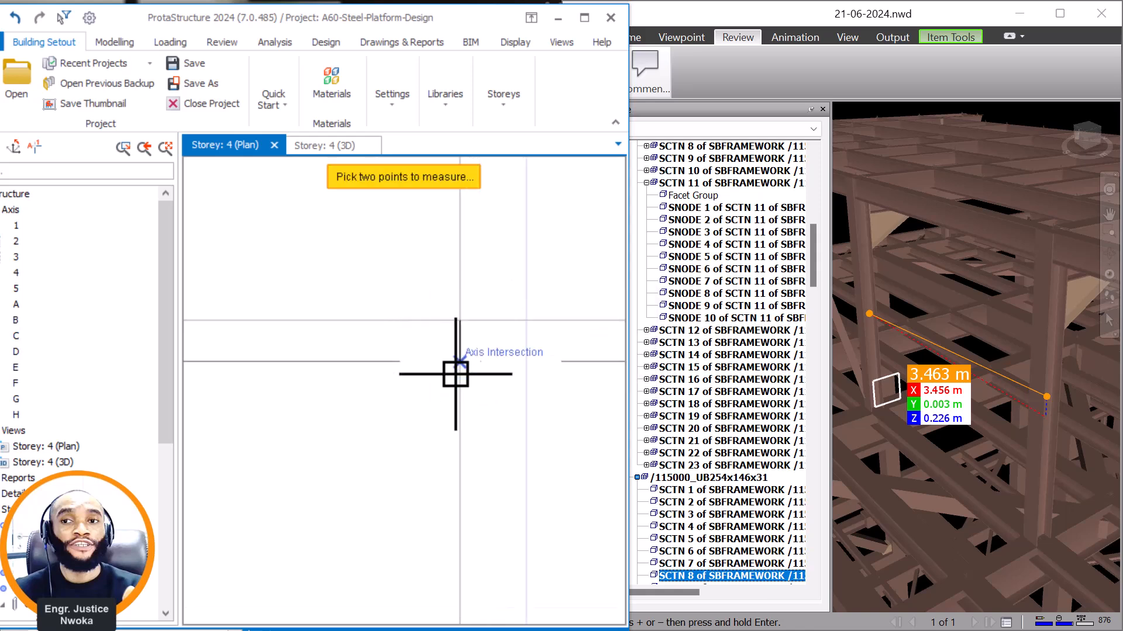
left_click(460, 364)
key("Escape")
Place a UKC203X203X46 column at the intersection of axes H and 5, reusing the properties of the column at G-5.
scroll(489, 349, "down", 7)
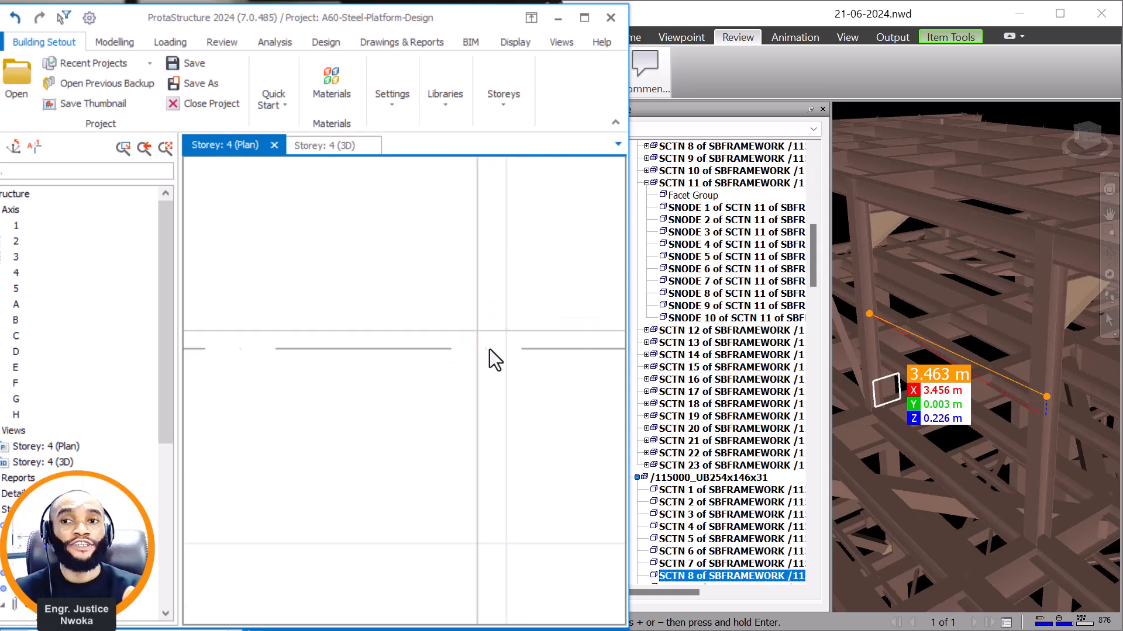
scroll(486, 350, "down", 2)
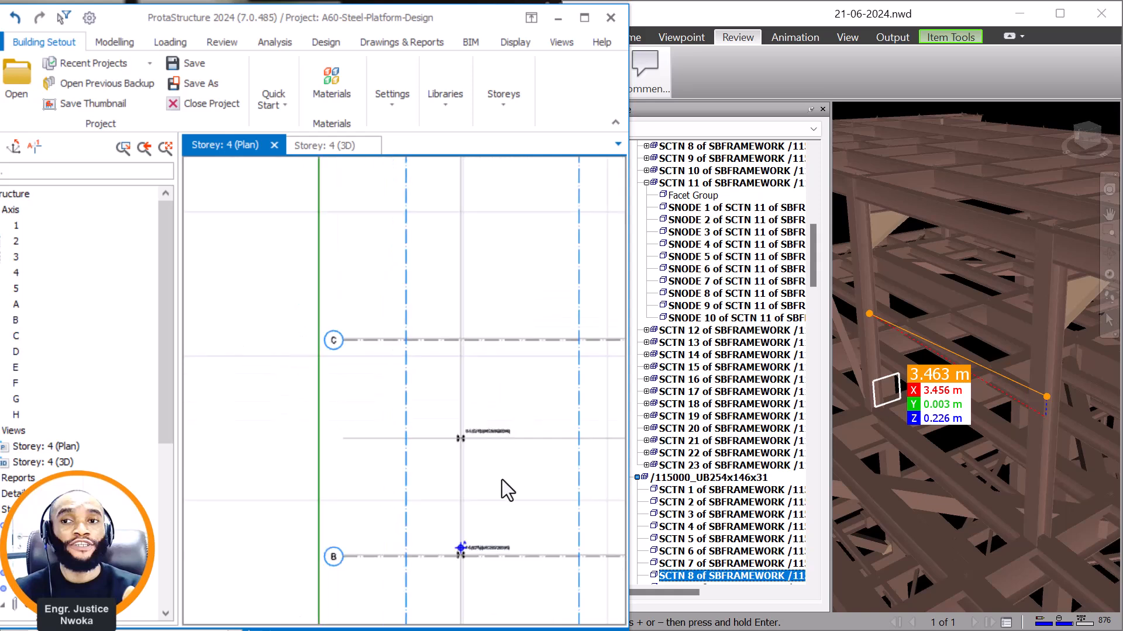
scroll(507, 469, "up", 2)
left_click(489, 400)
right_click(489, 353)
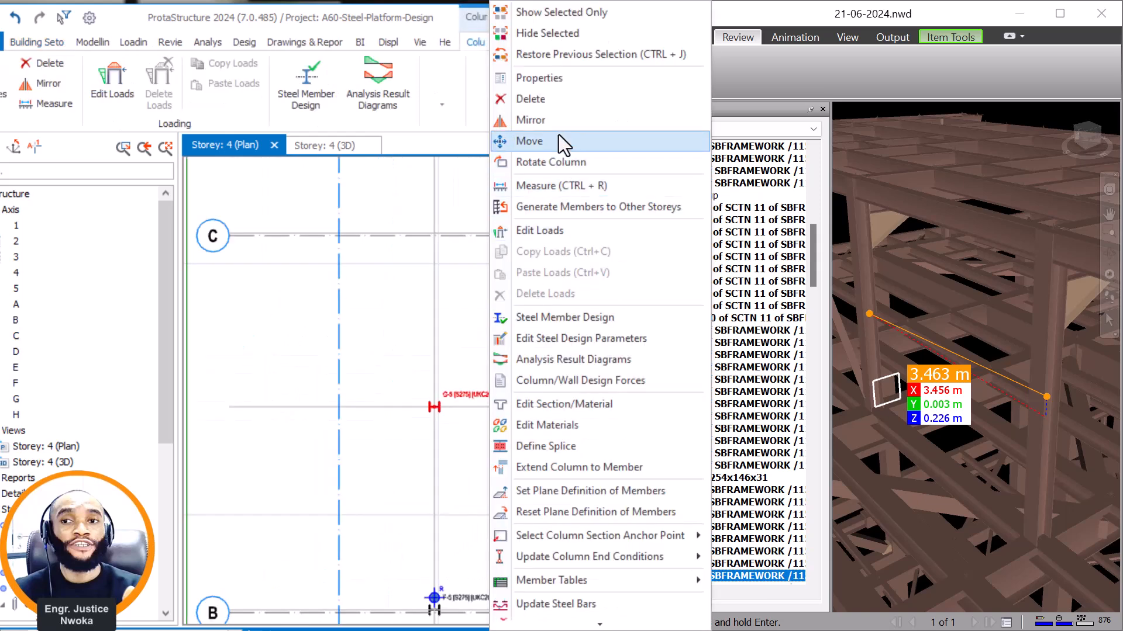
left_click(553, 86)
scroll(438, 225, "up", 7)
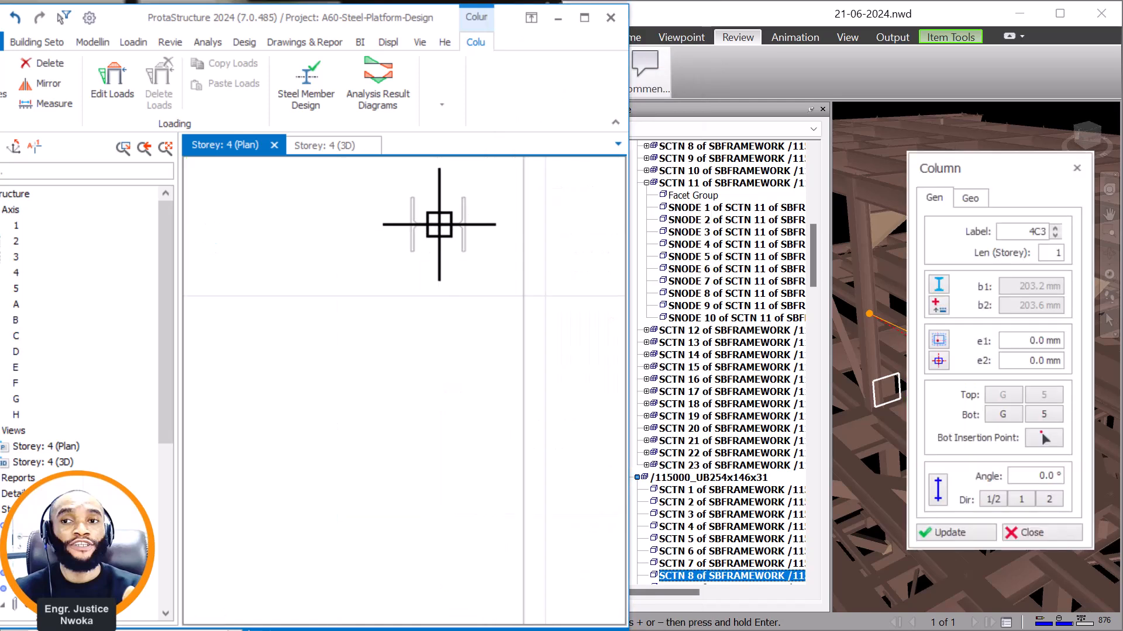
scroll(534, 266, "down", 4)
scroll(375, 356, "down", 2)
scroll(418, 283, "up", 4)
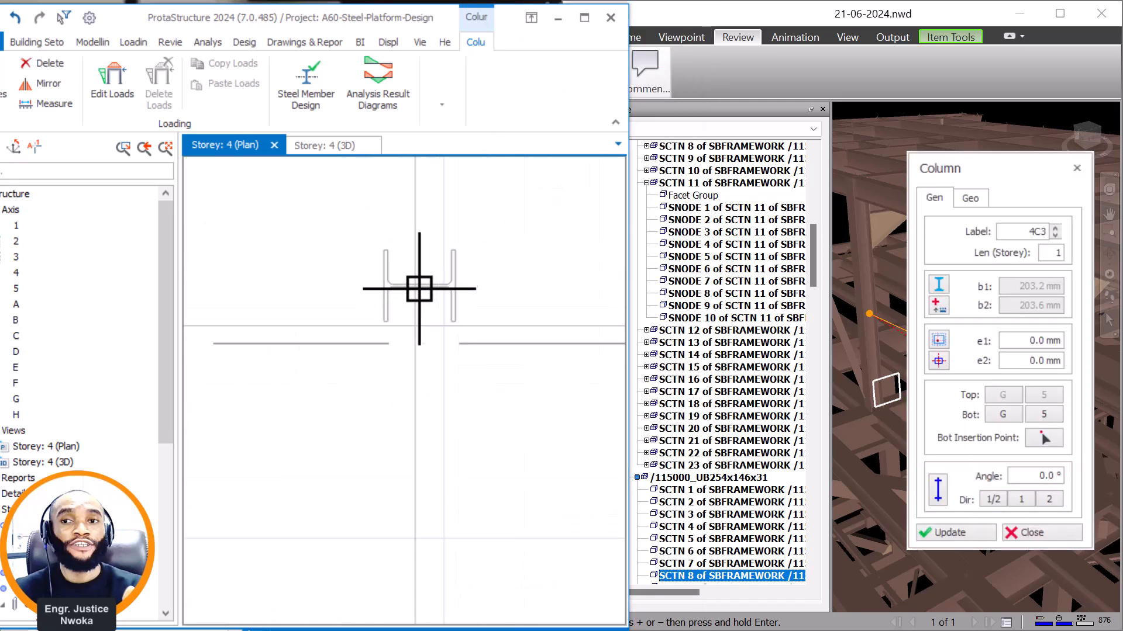
left_click(415, 331)
scroll(409, 351, "down", 3)
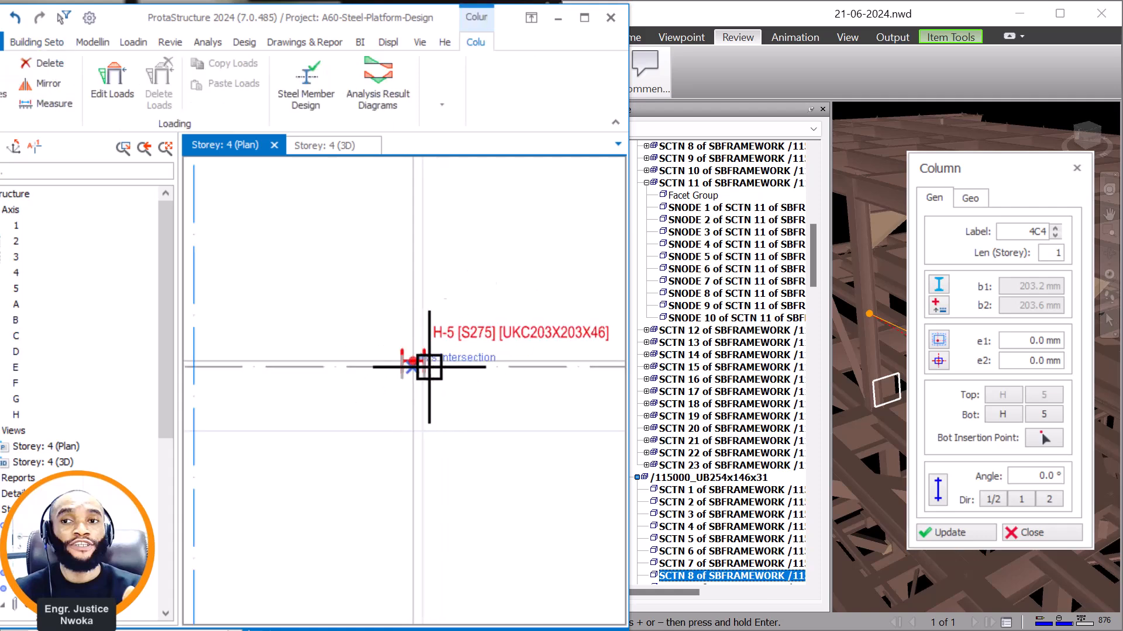
key("Escape")
Open the storey 3 plan to check the framing around axis C, and return to the storey 4 plan.
left_click_drag(160, 422, 160, 511)
double_click(59, 415)
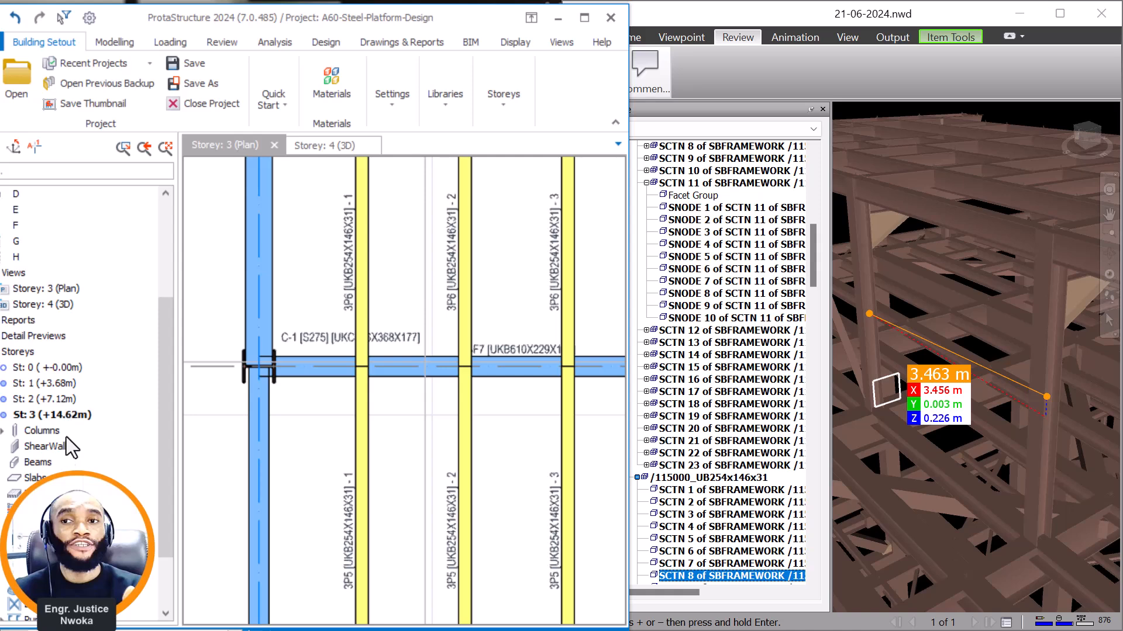
scroll(70, 444, "down", 2)
double_click(64, 605)
Place a UKC203X203X46 column at the intersection of axes C and 5, reusing the properties of the column at H-5.
scroll(416, 338, "up", 5)
left_click(461, 400)
left_click(461, 400)
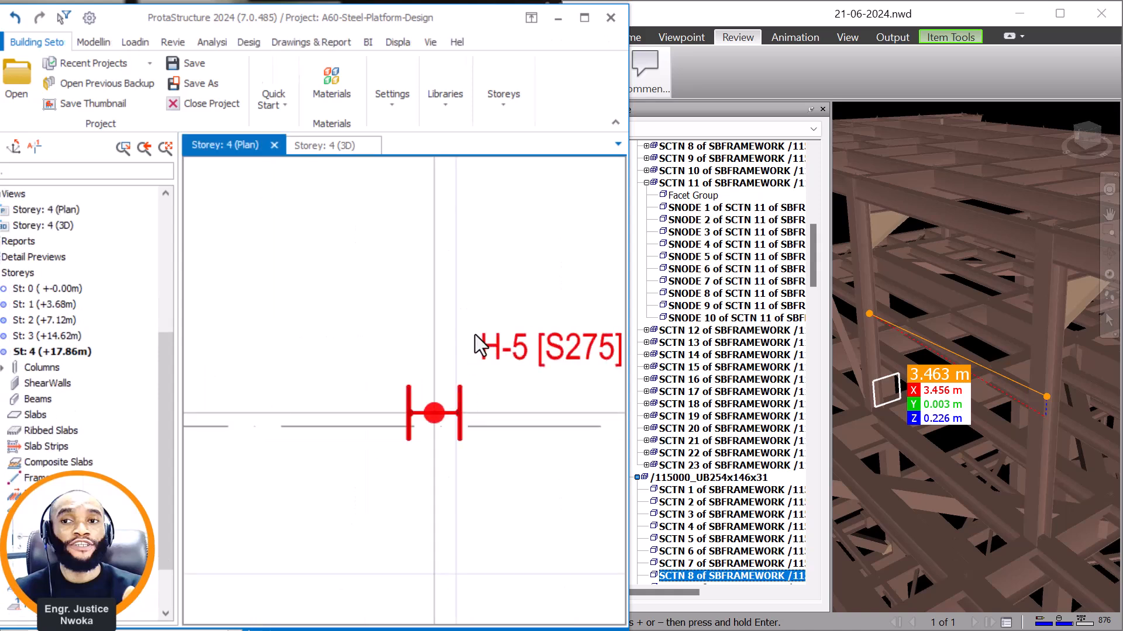
right_click(492, 311)
left_click(542, 78)
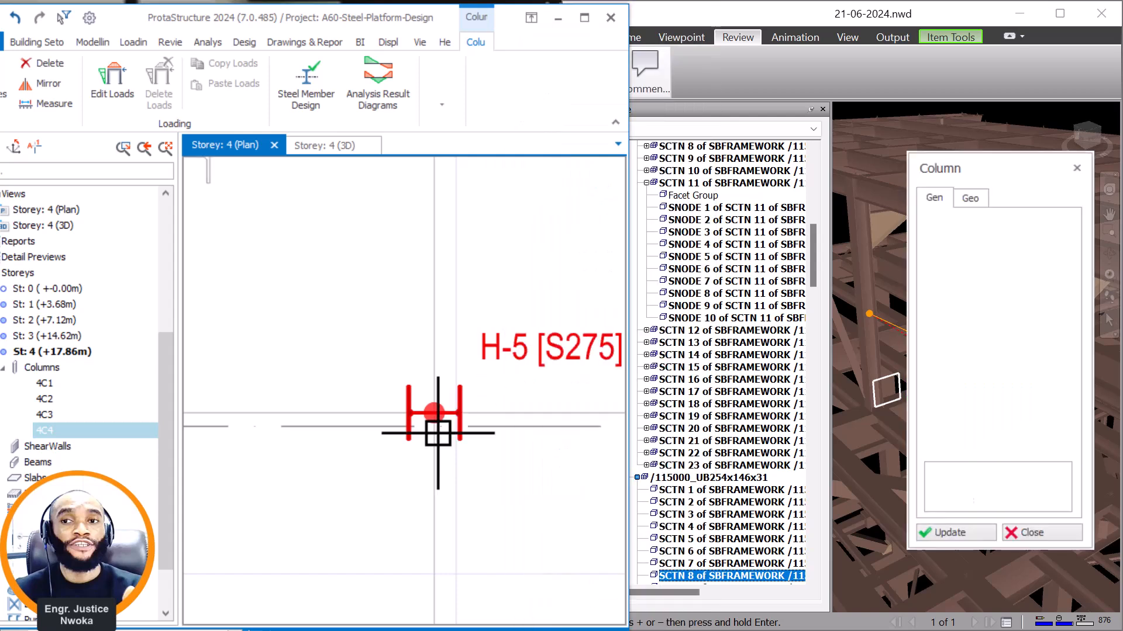
left_click(433, 435)
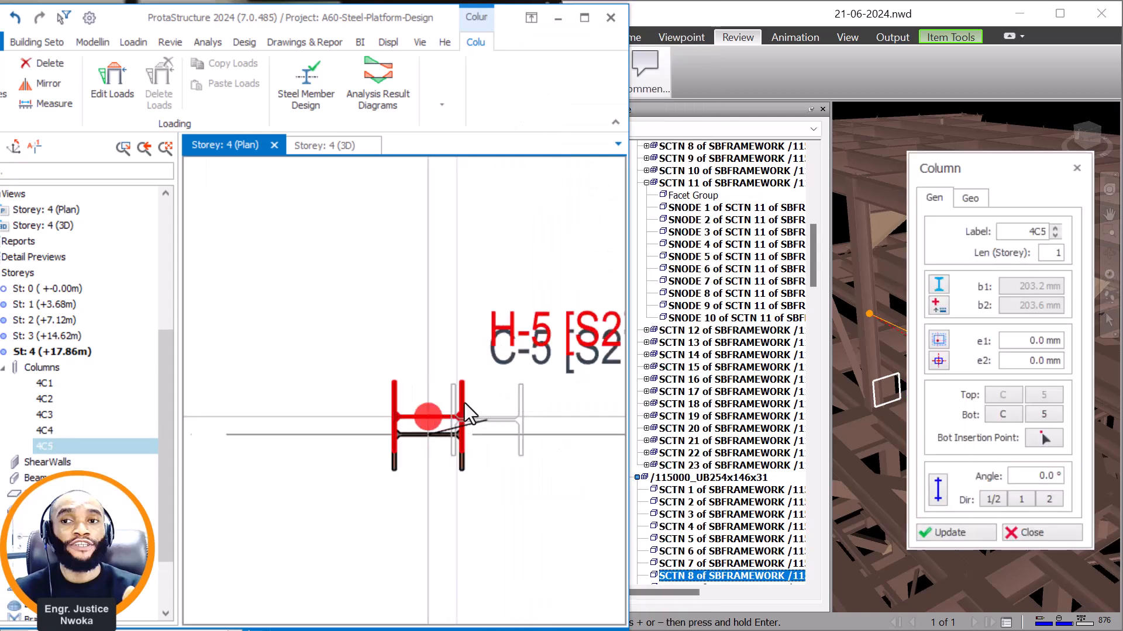
Delete the column at H-5 and axis H beside axis C.
key("Escape")
key("Delete")
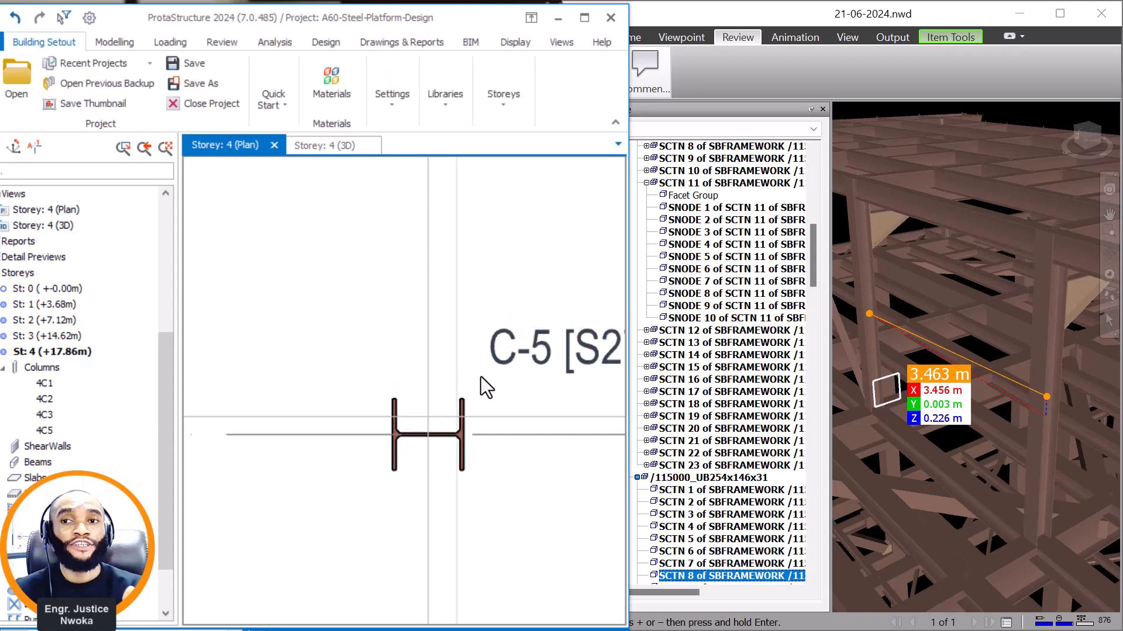
left_click(516, 416)
key("Escape")
scroll(492, 395, "down", 5)
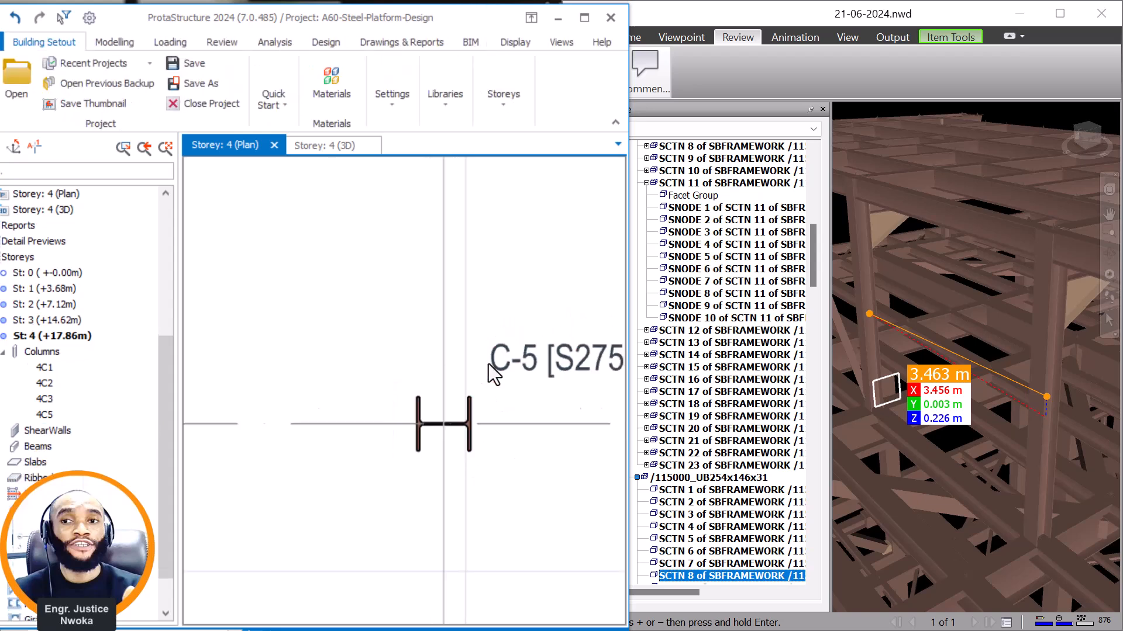
Place a UKC203X203X46 column at the intersection of axes B and 5, reusing the properties of the column at F-5.
scroll(450, 338, "down", 2)
scroll(447, 433, "up", 3)
scroll(462, 446, "down", 5)
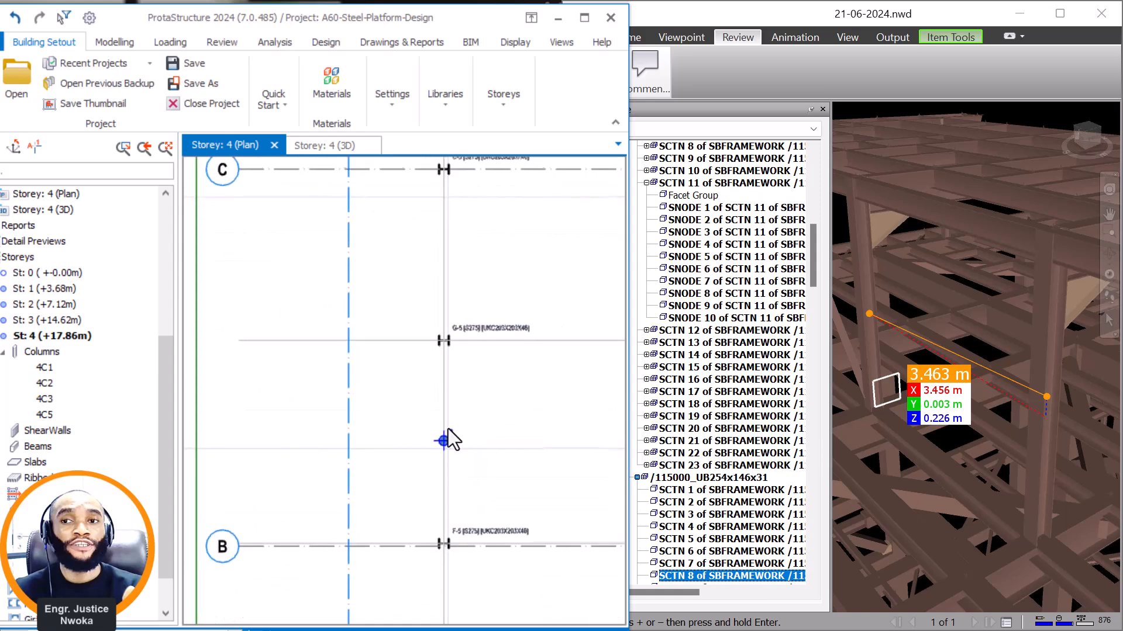
scroll(462, 538, "up", 5)
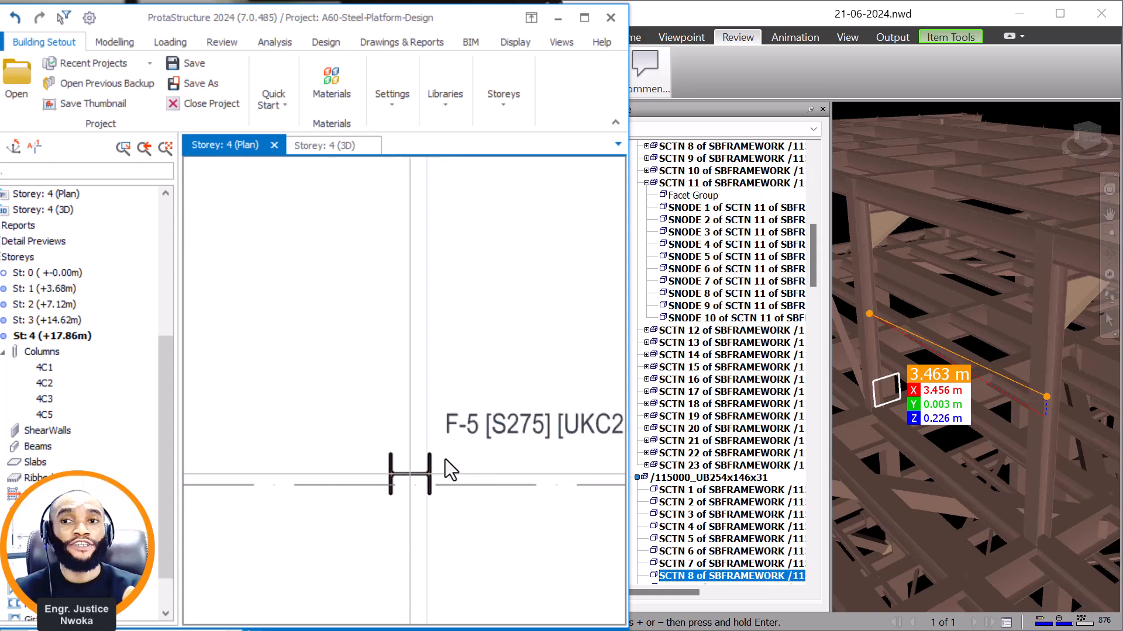
left_click(446, 471)
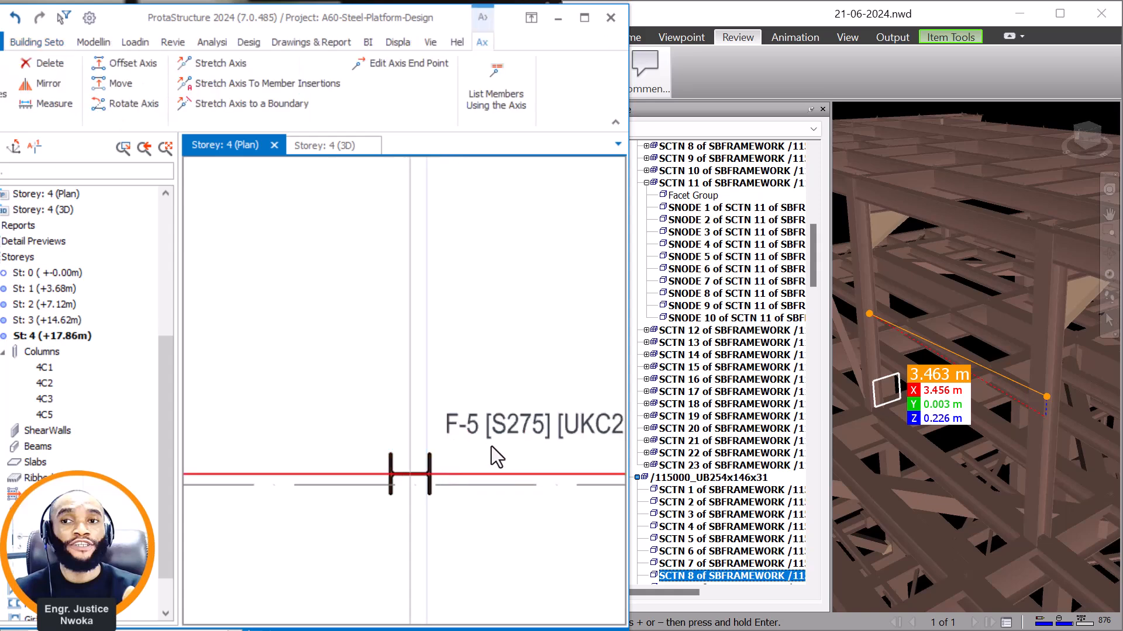
left_click(432, 472)
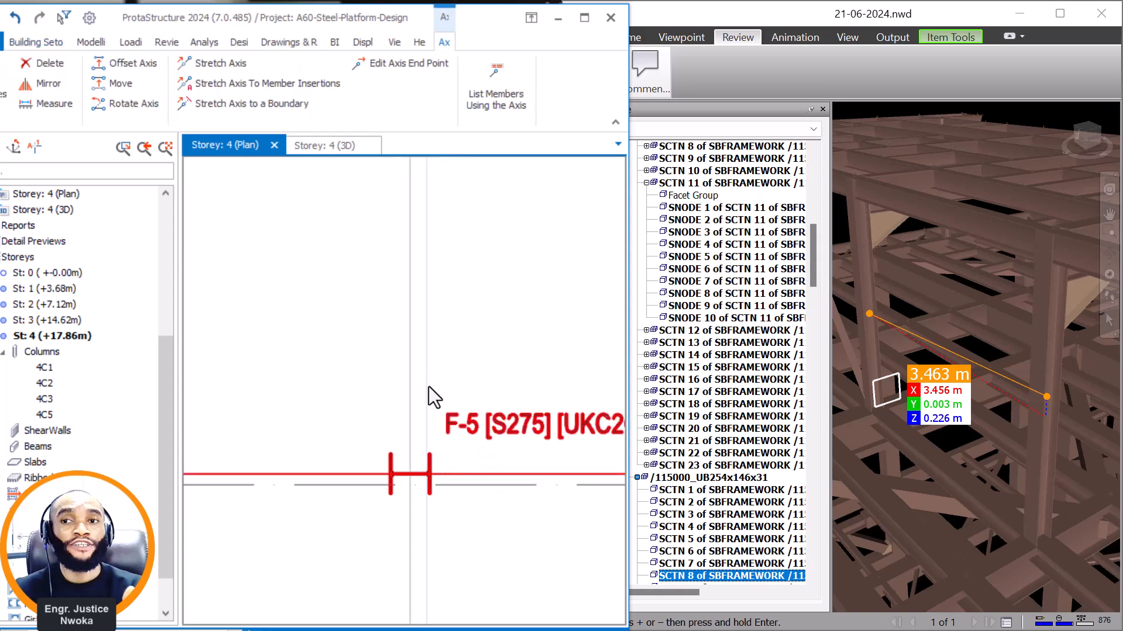
right_click(472, 340)
left_click(535, 75)
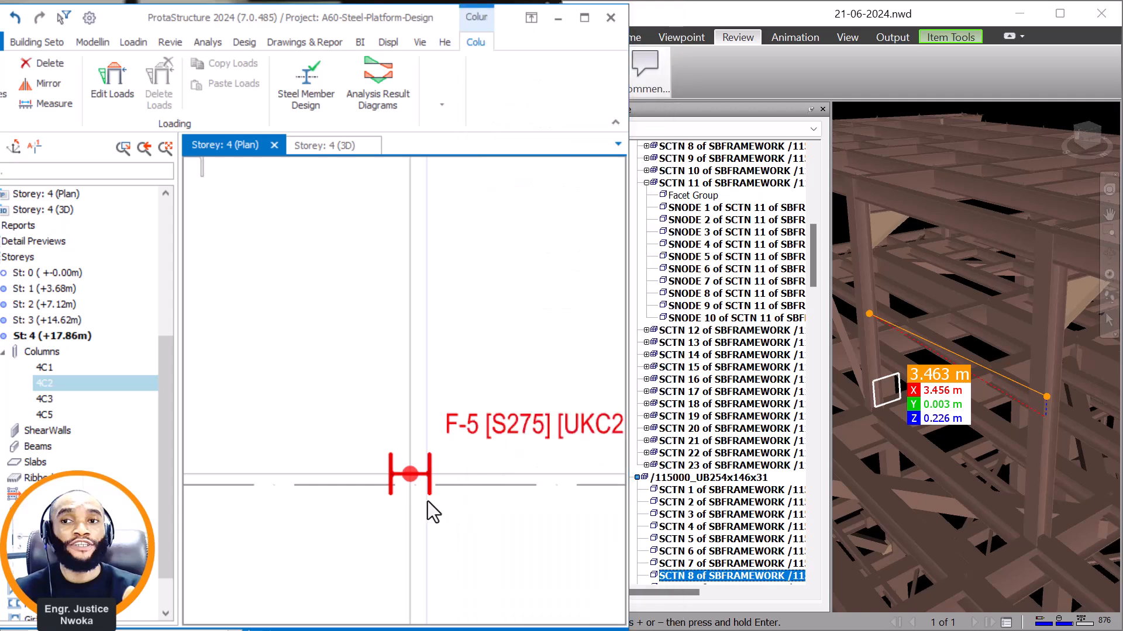
scroll(423, 497, "up", 3)
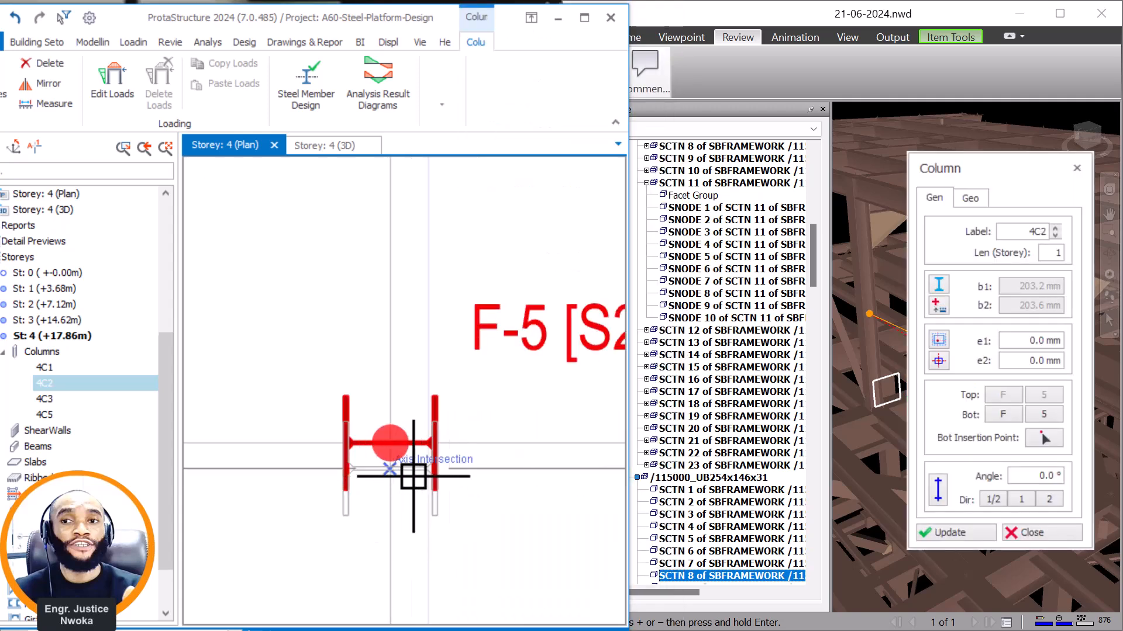
left_click(417, 458)
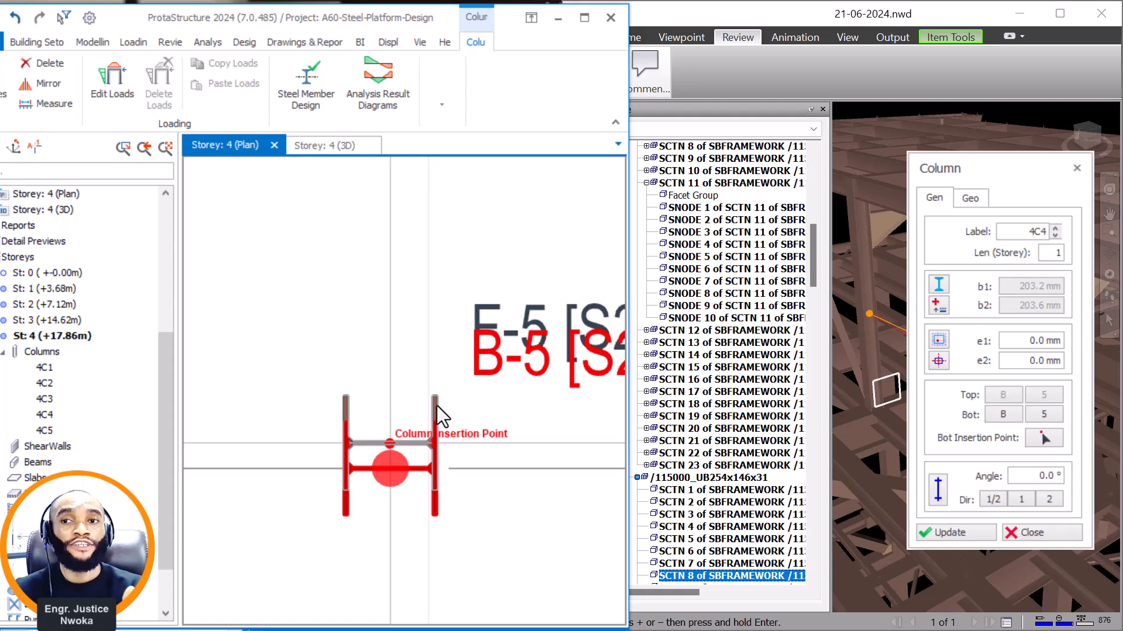
Delete the column at F-5, keeping the overlapping column at B-5.
key("Escape")
scroll(438, 416, "down", 5)
scroll(445, 417, "up", 5)
left_click(441, 401)
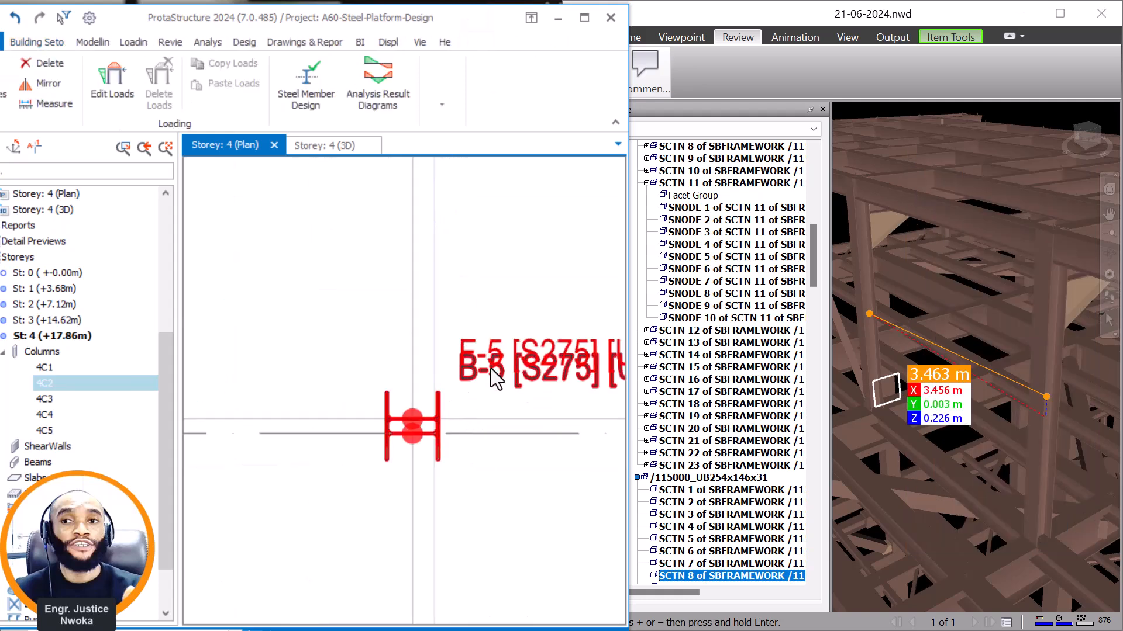
key("Delete")
scroll(512, 544, "down", 4)
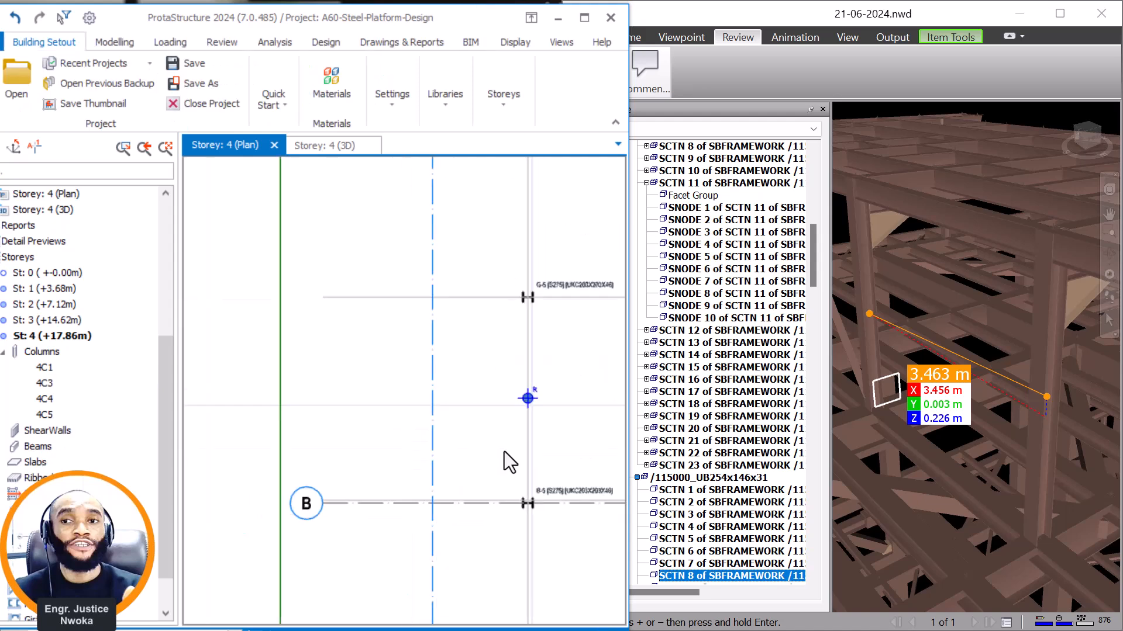
In Navisworks, measure the spacing between the raised roof column matching C-5 and the next column across the diagonal brace.
middle_click_drag(506, 456, 415, 284)
scroll(454, 444, "down", 2)
mouse_move(455, 434)
middle_mouse_down()
mouse_move(424, 349)
mouse_move(401, 326)
mouse_move(474, 493)
middle_mouse_up()
middle_click_drag(478, 240, 478, 370)
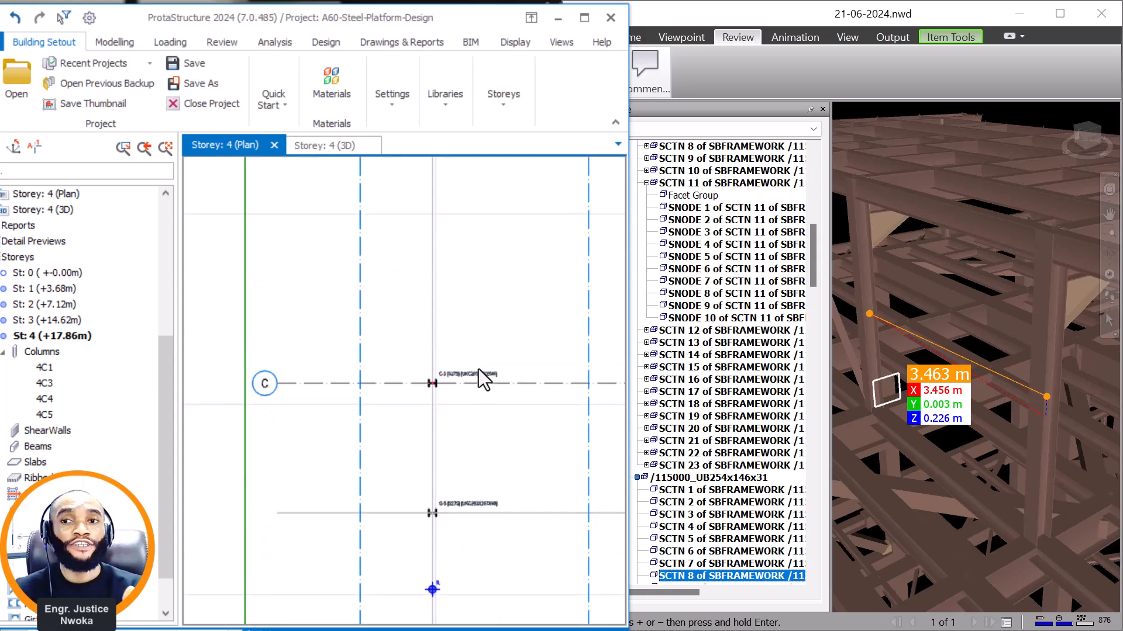
scroll(979, 355, "down", 3)
middle_click_drag(925, 357, 1002, 380)
scroll(1002, 379, "up", 2)
scroll(1069, 377, "up", 3)
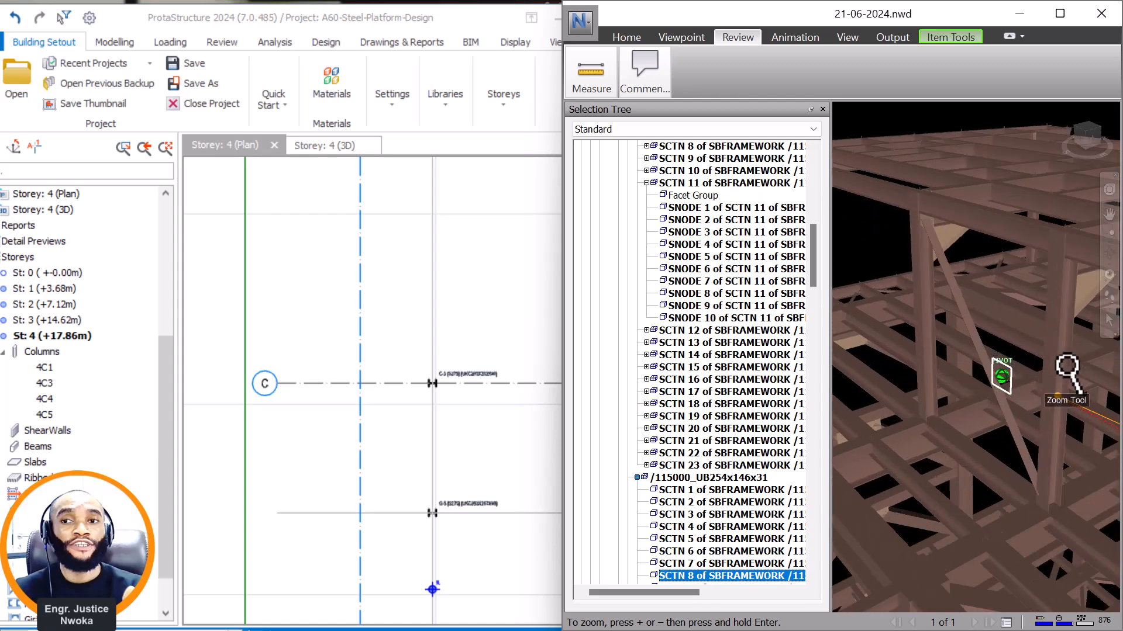
left_click(1072, 381)
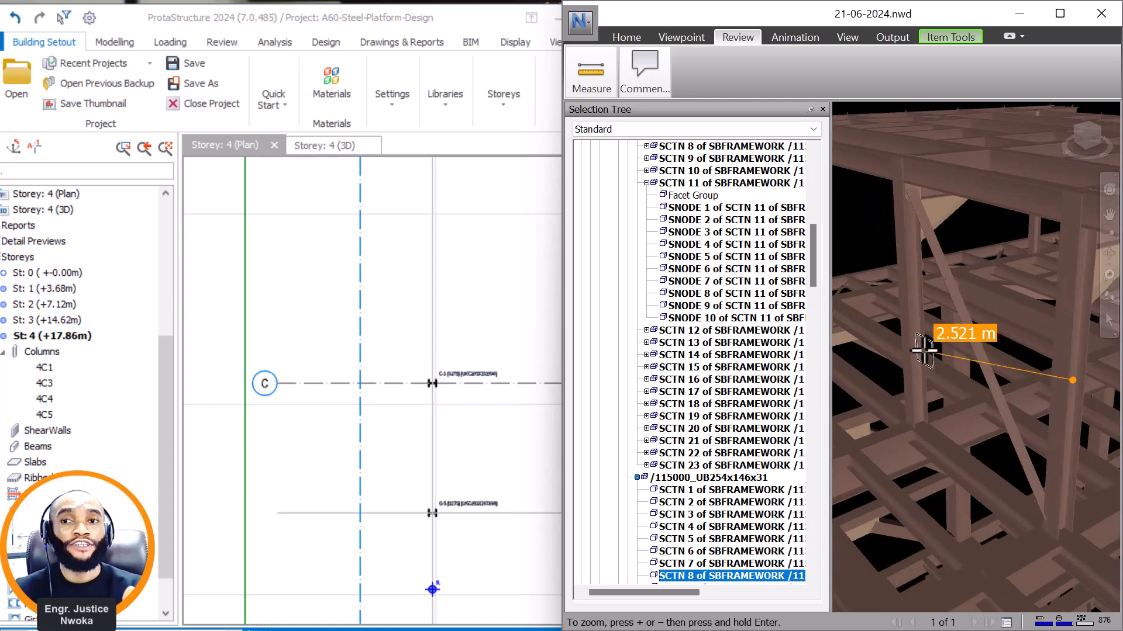
left_click(918, 348)
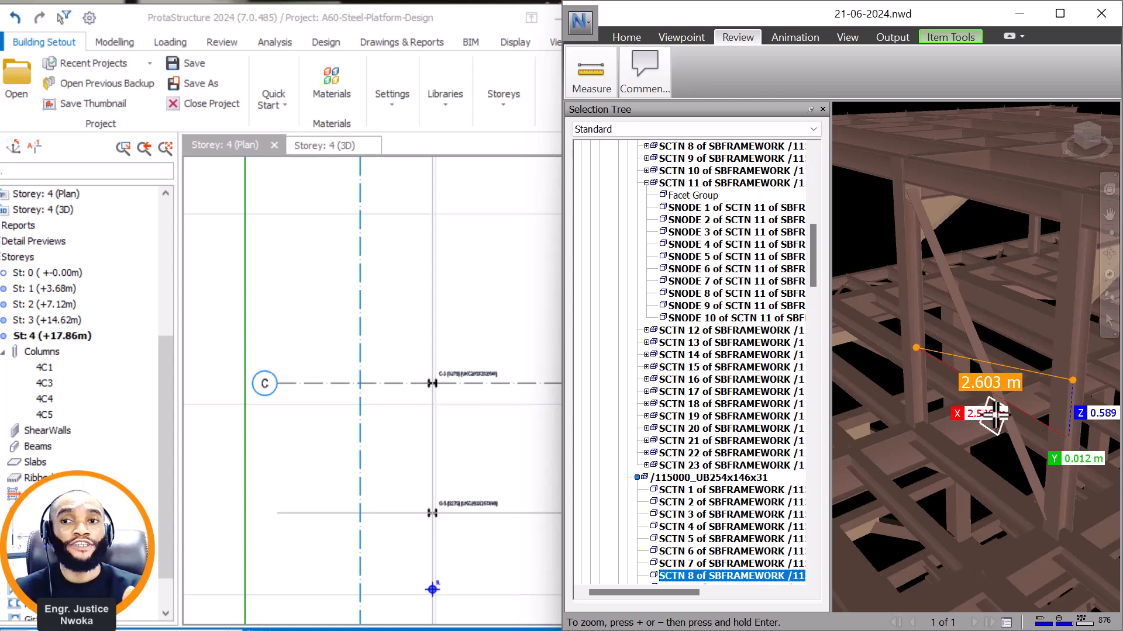
In ProtaStructure, offset axis C by 2536 mm to the side away from the column at G-5.
left_click(474, 389)
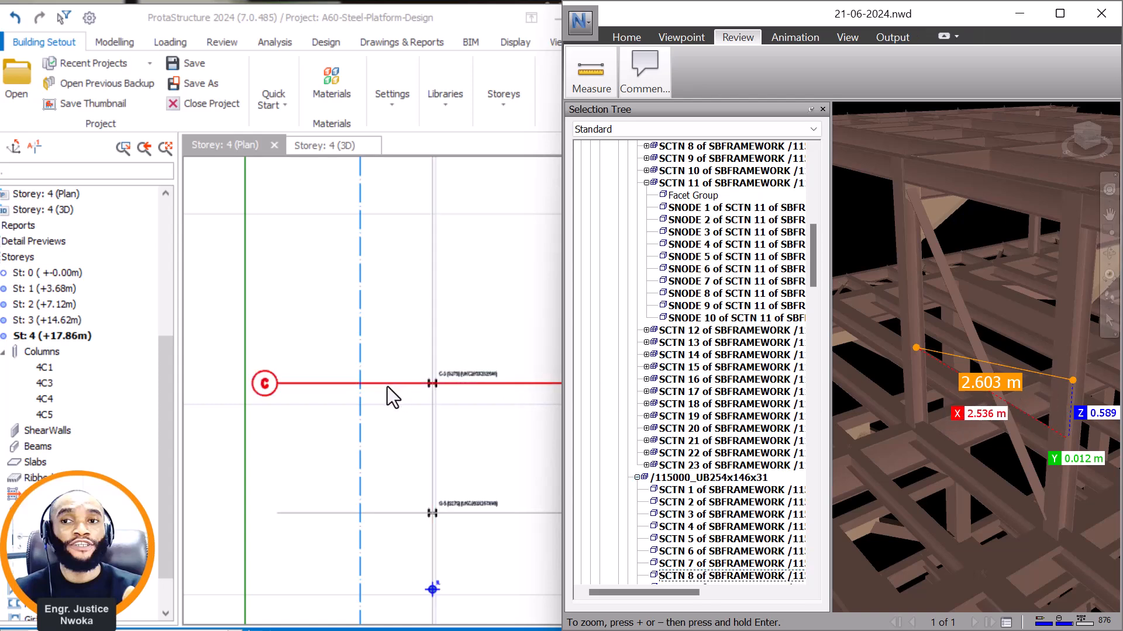
right_click(391, 345)
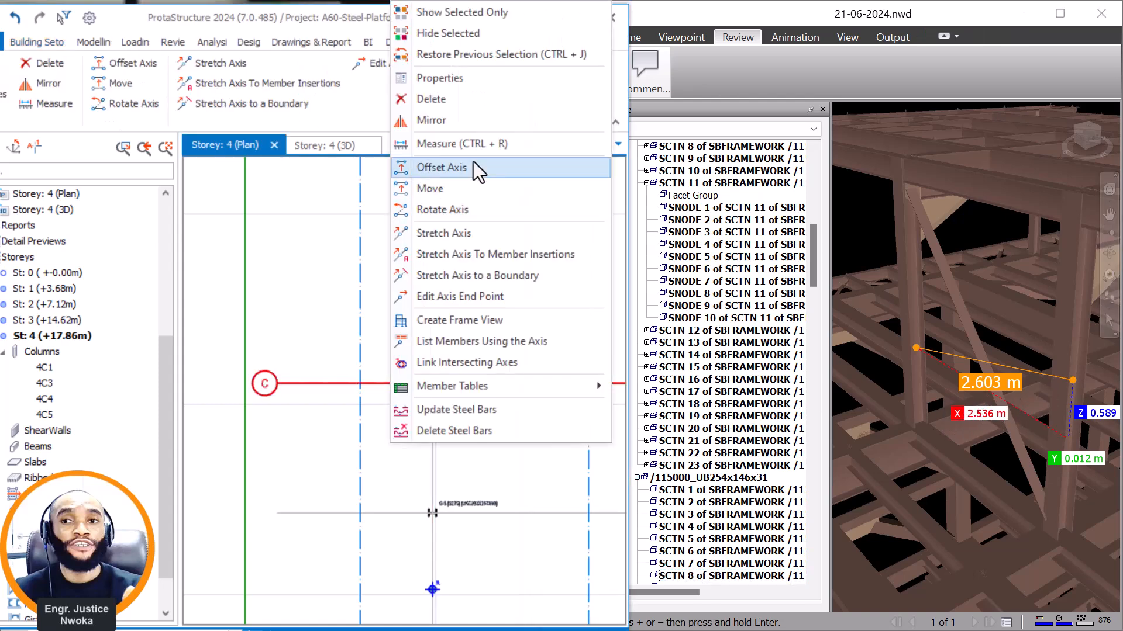
left_click(462, 168)
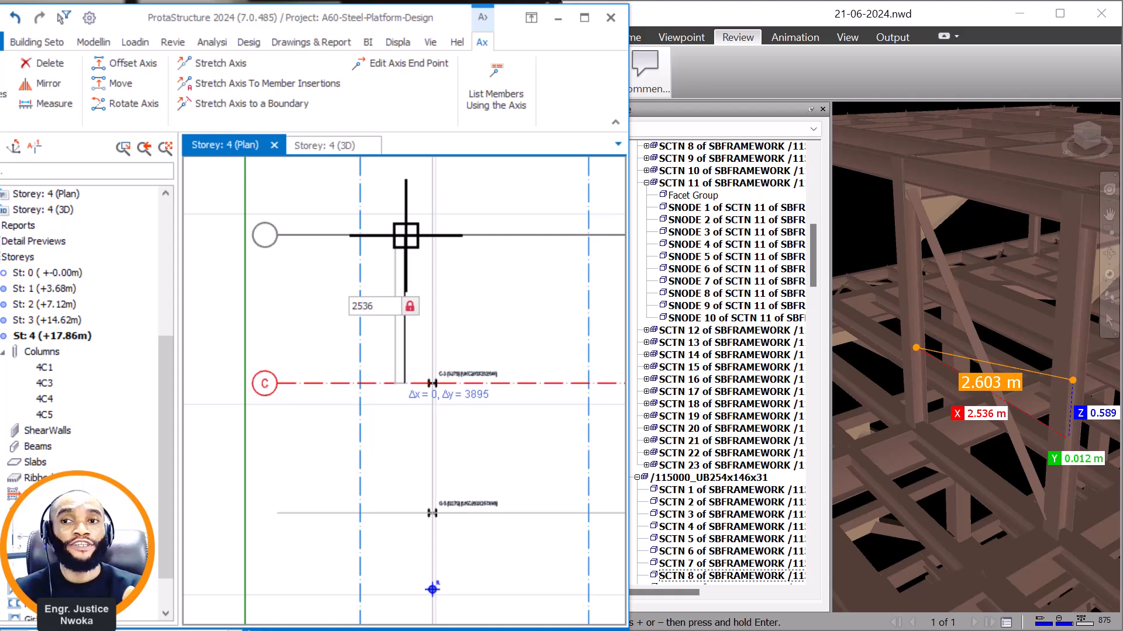
key("Return")
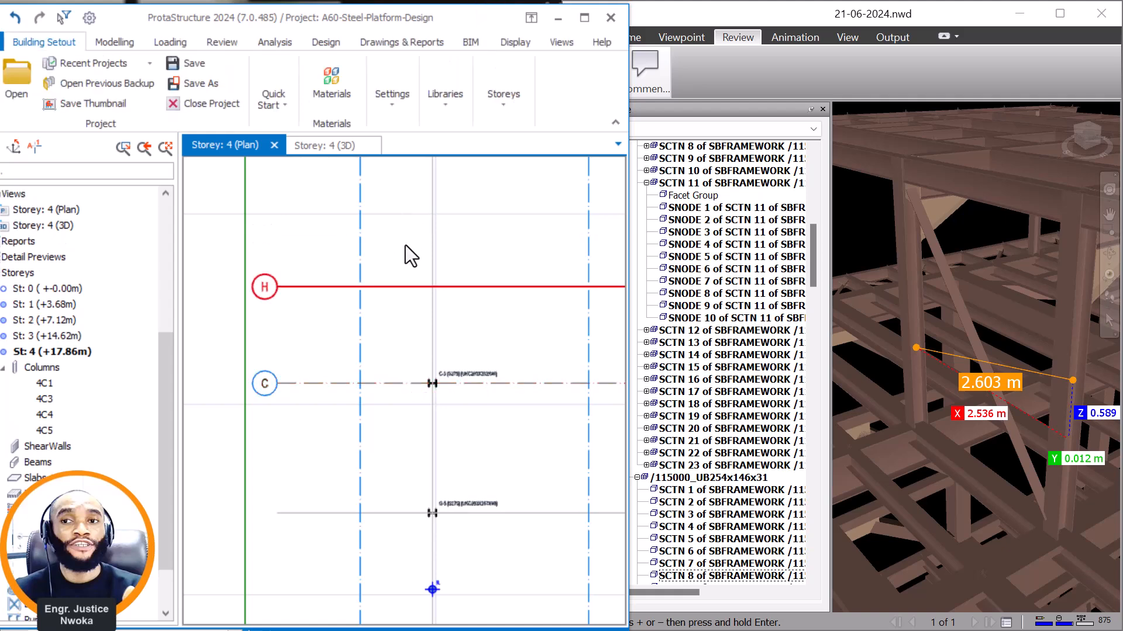
Remove the end bubbles from axis H and mark it as a hidden axis.
right_click(408, 253)
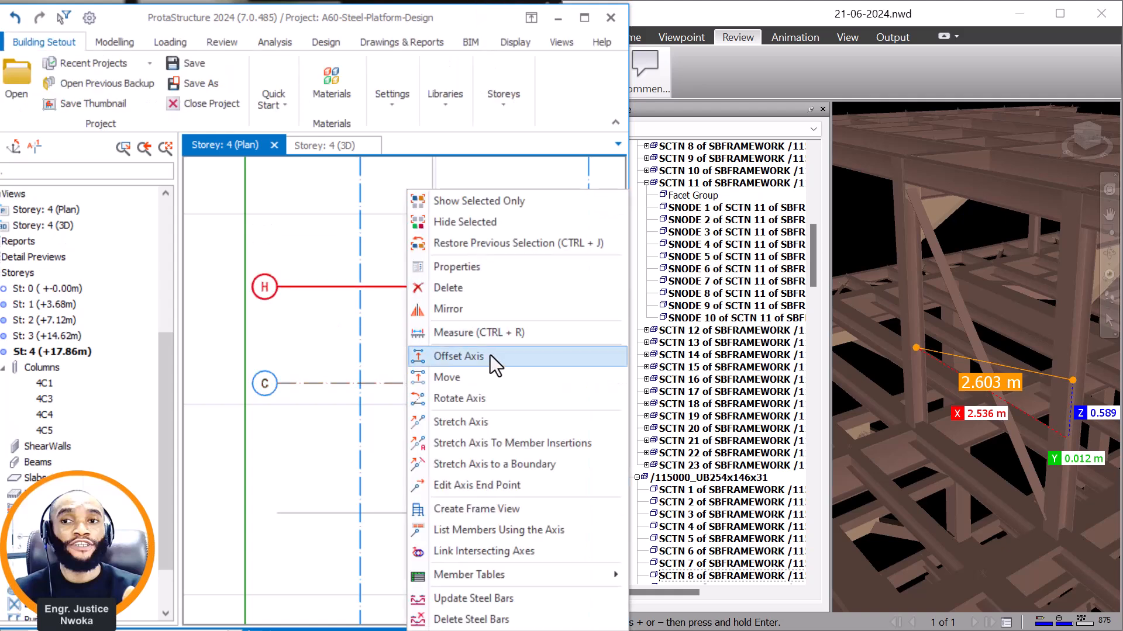
left_click(482, 268)
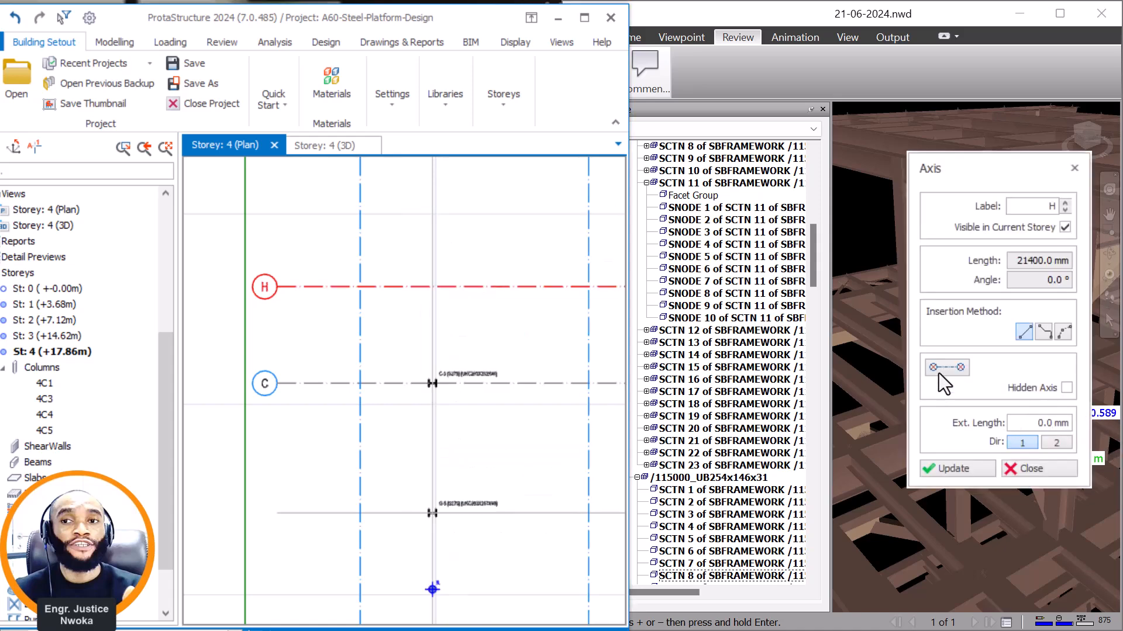
left_click(947, 370)
left_click(1063, 388)
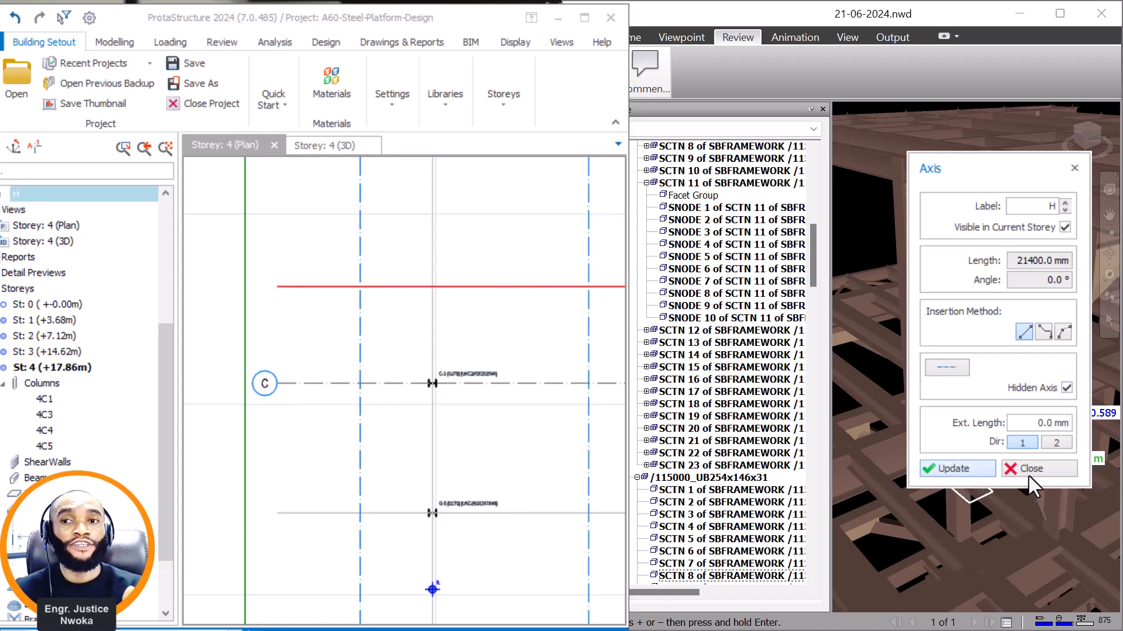
left_click(929, 468)
Place a UKC203X203X46 column at the intersection of axes H and 5, reusing the properties of the column at C-5.
left_click(456, 383)
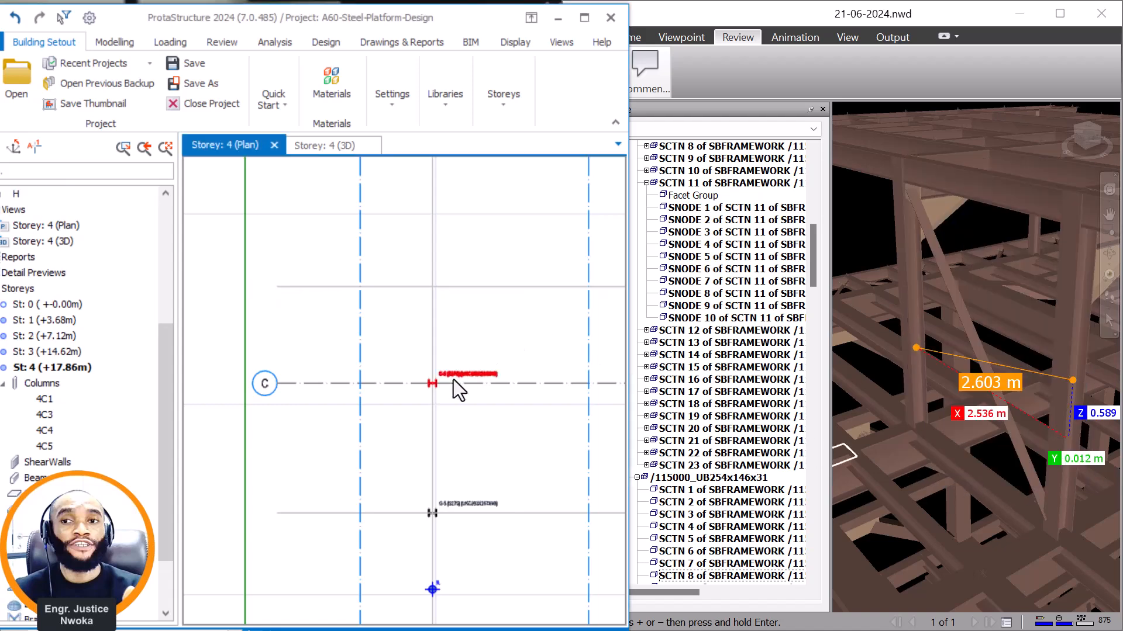
right_click(477, 380)
left_click(534, 79)
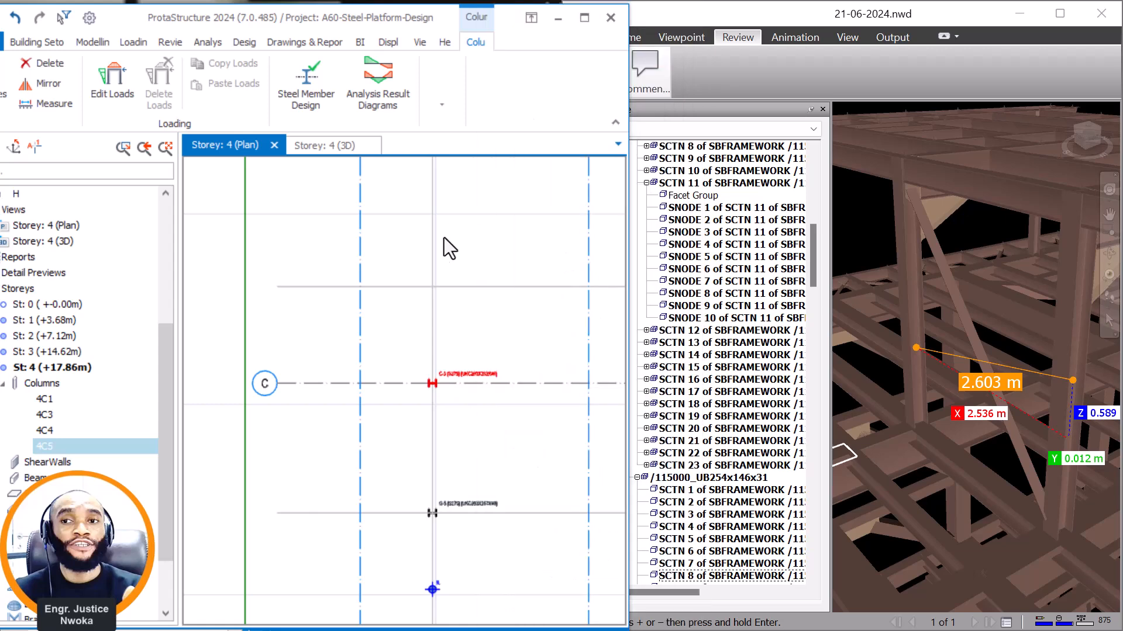
scroll(433, 276, "up", 2)
left_click(433, 289)
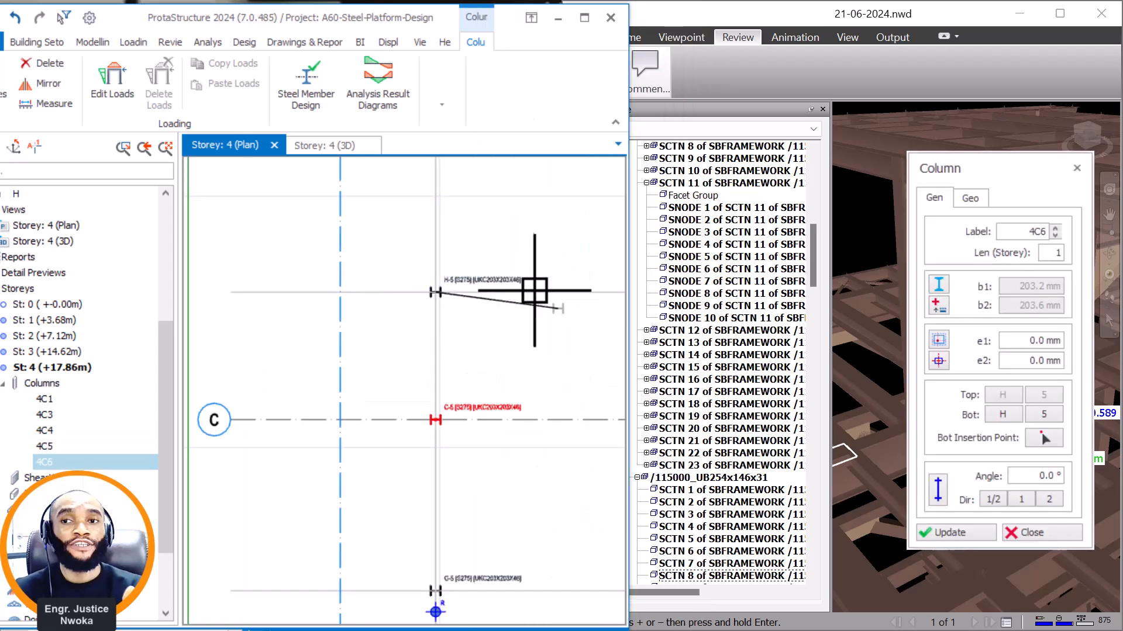
left_click(1039, 532)
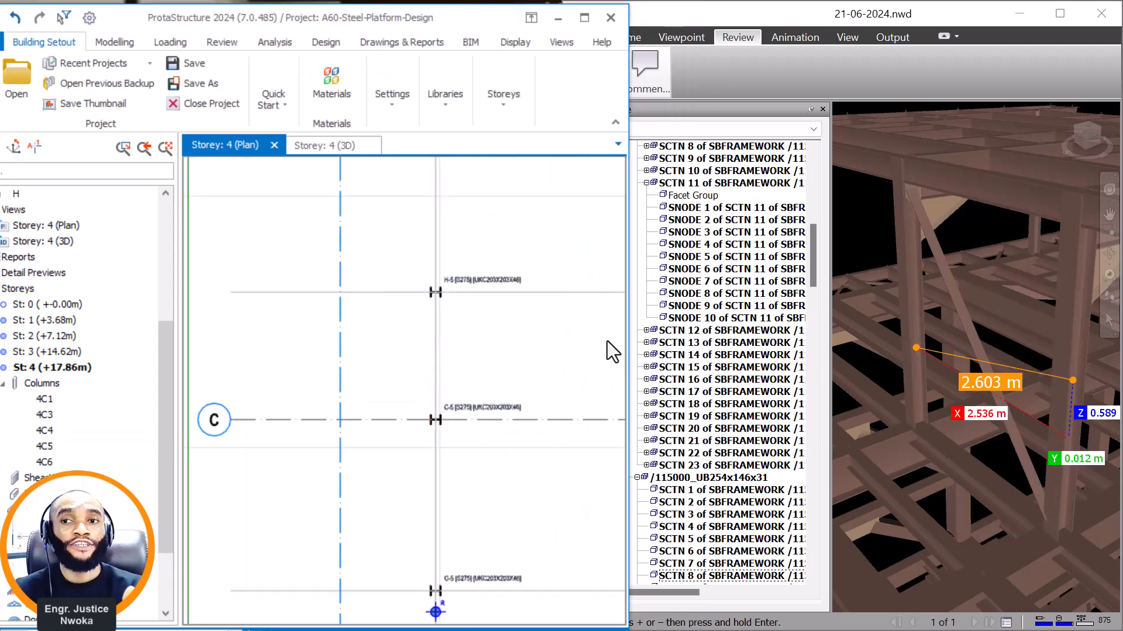
In Navisworks, measure the spacing from the column matching H-5 to the next raised roof column in the row.
scroll(989, 323, "down", 3)
middle_click_drag(989, 322, 1052, 370)
scroll(1038, 377, "up", 3)
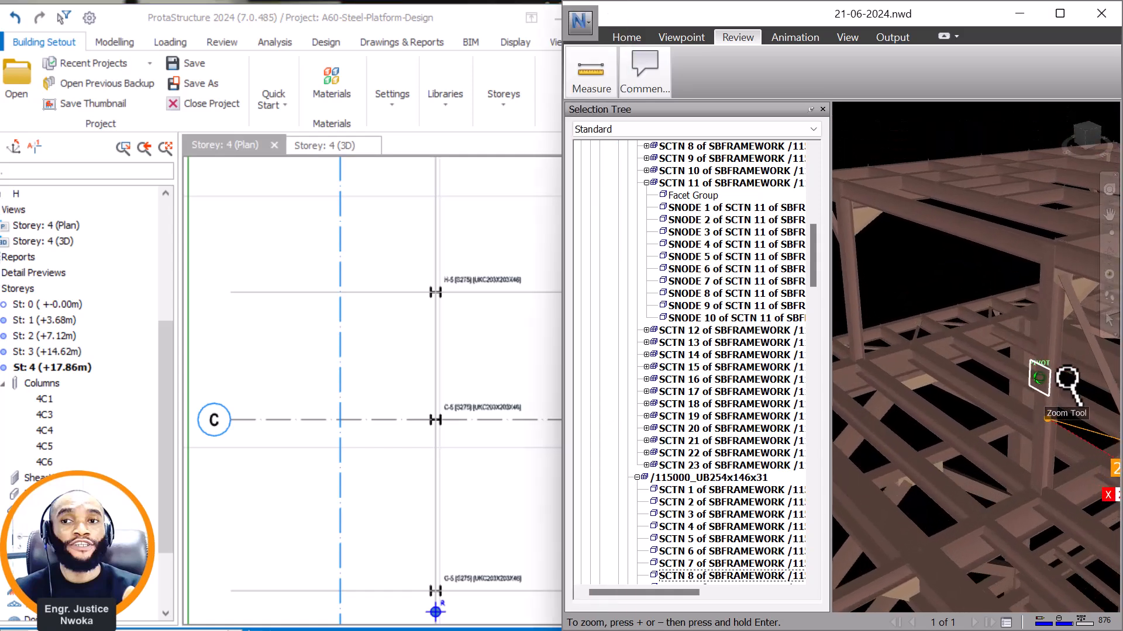
scroll(1064, 379, "up", 1)
middle_click_drag(1062, 423, 1033, 420)
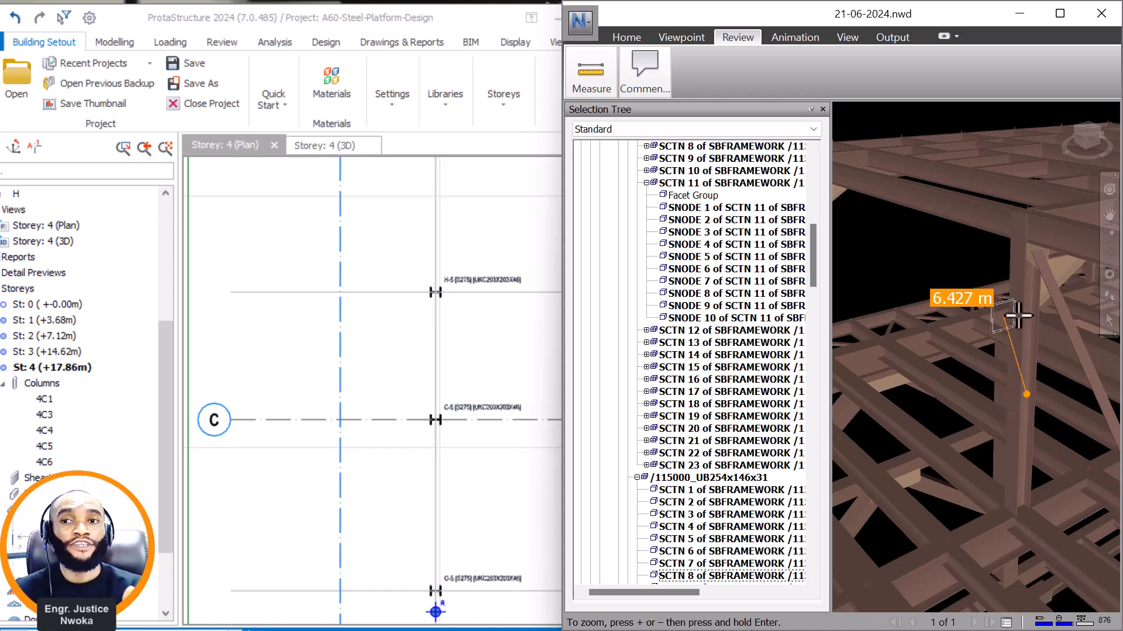
scroll(1002, 310, "down", 5)
scroll(881, 273, "up", 3)
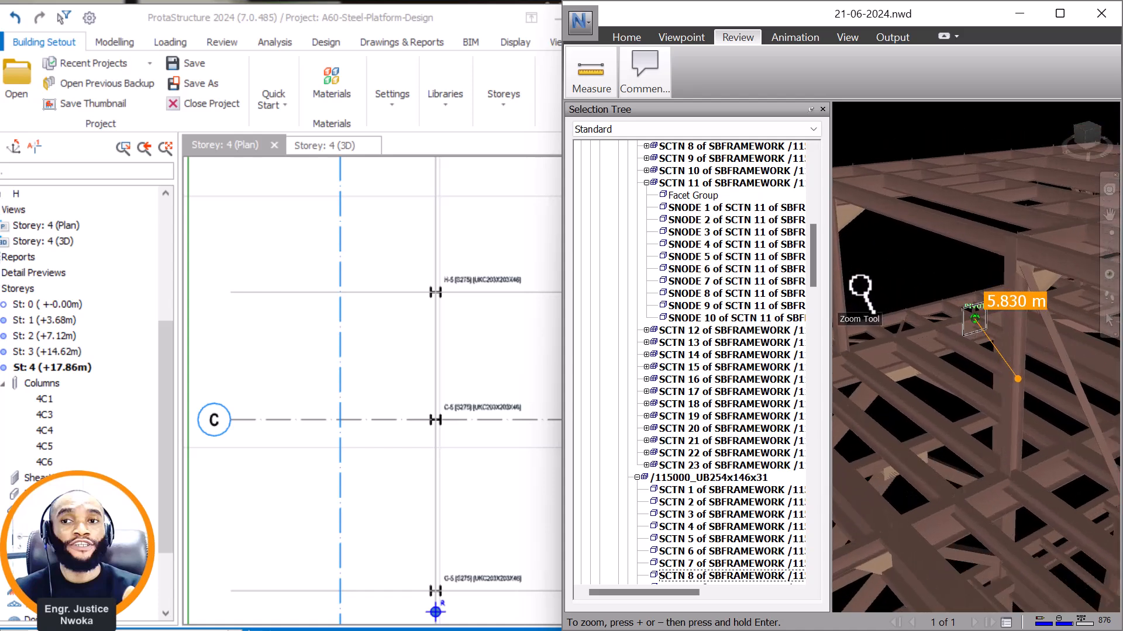
left_click(857, 300)
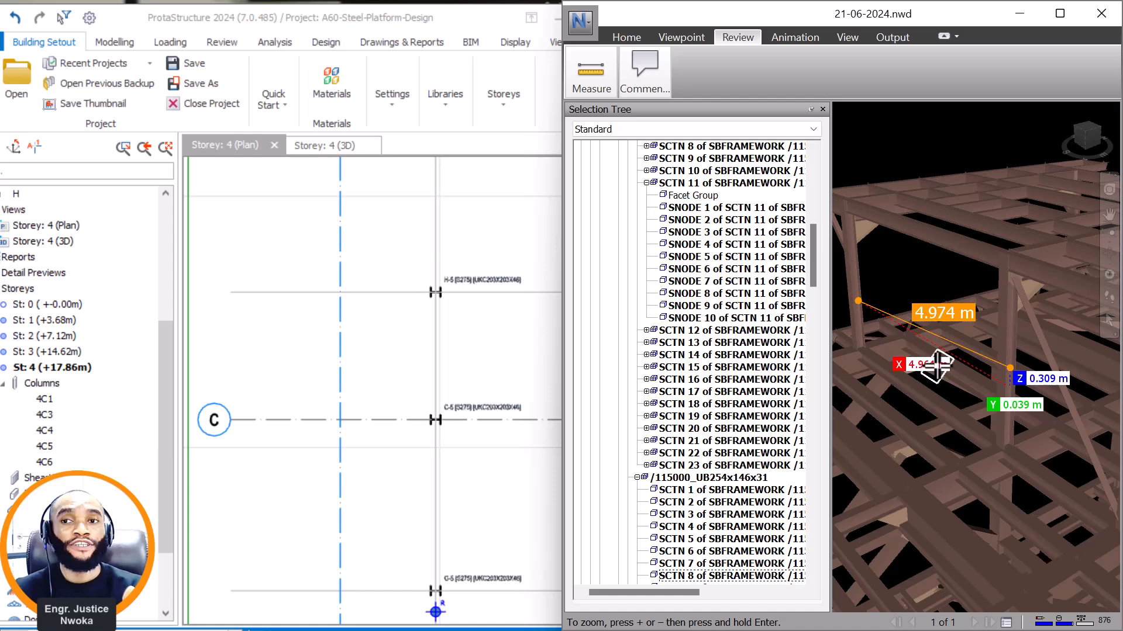
scroll(420, 284, "down", 2)
middle_click_drag(429, 262, 419, 349)
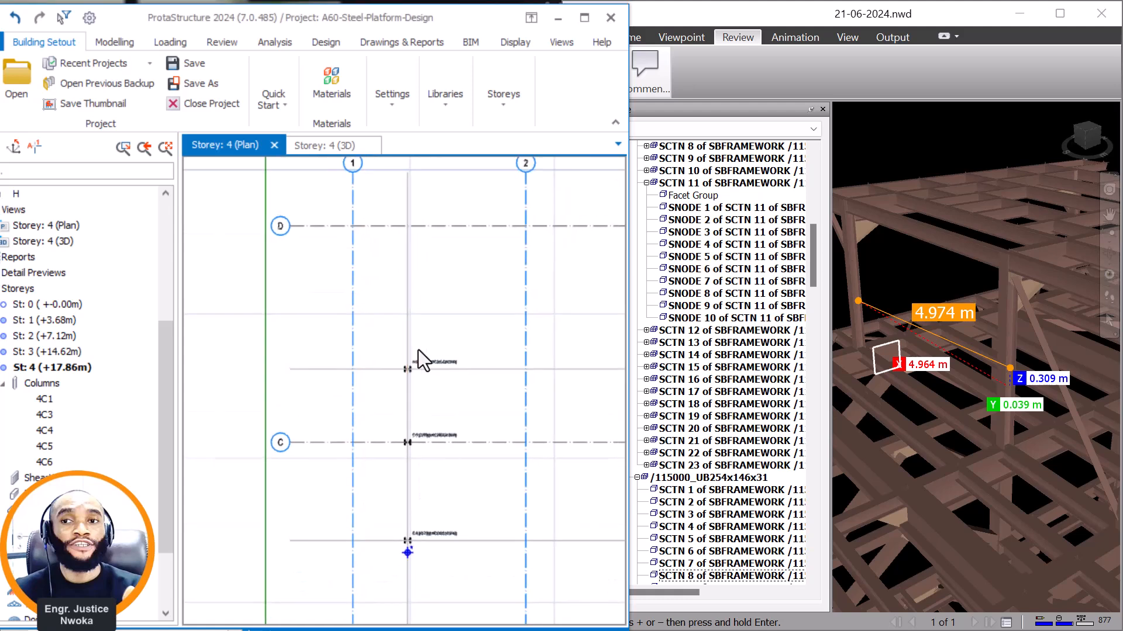
scroll(419, 350, "up", 1)
left_click(472, 376)
right_click(470, 350)
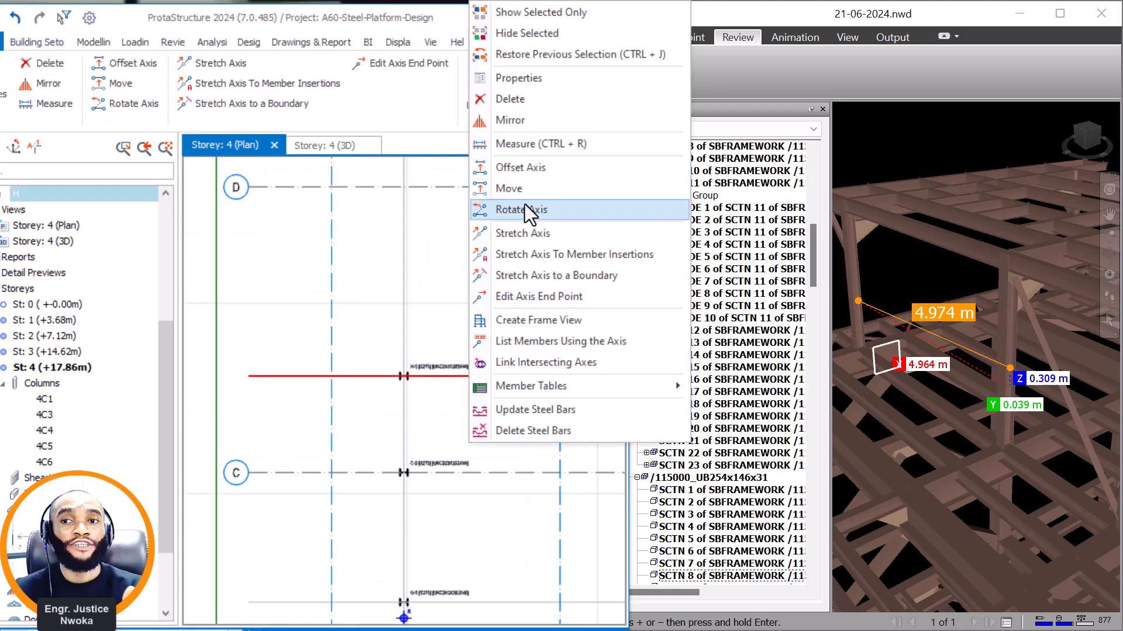
left_click(531, 170)
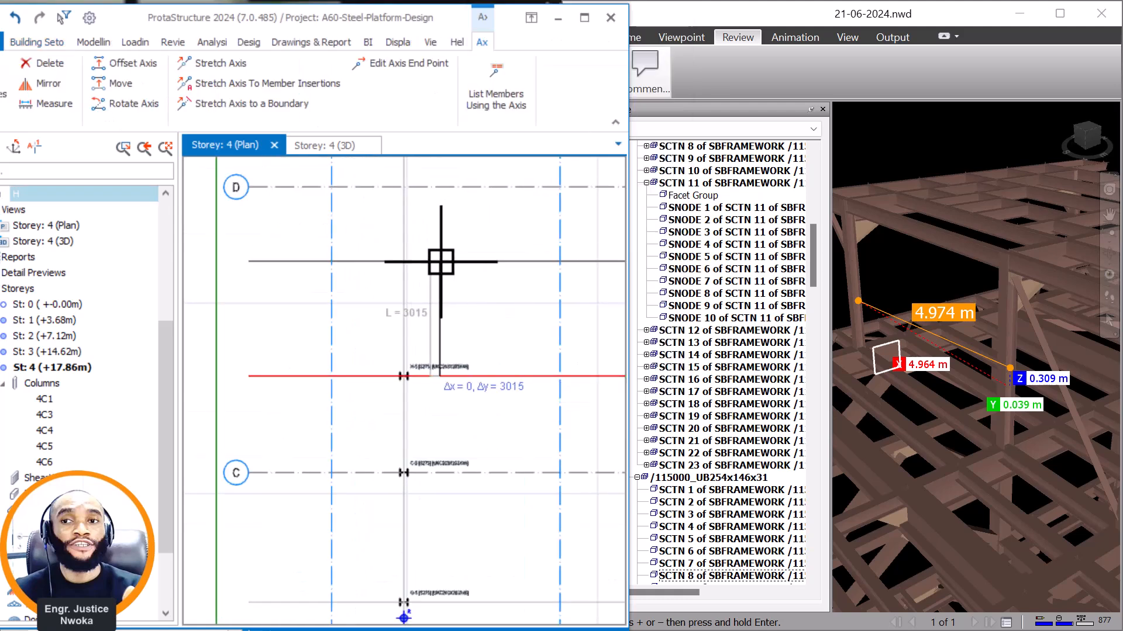
key("Tab")
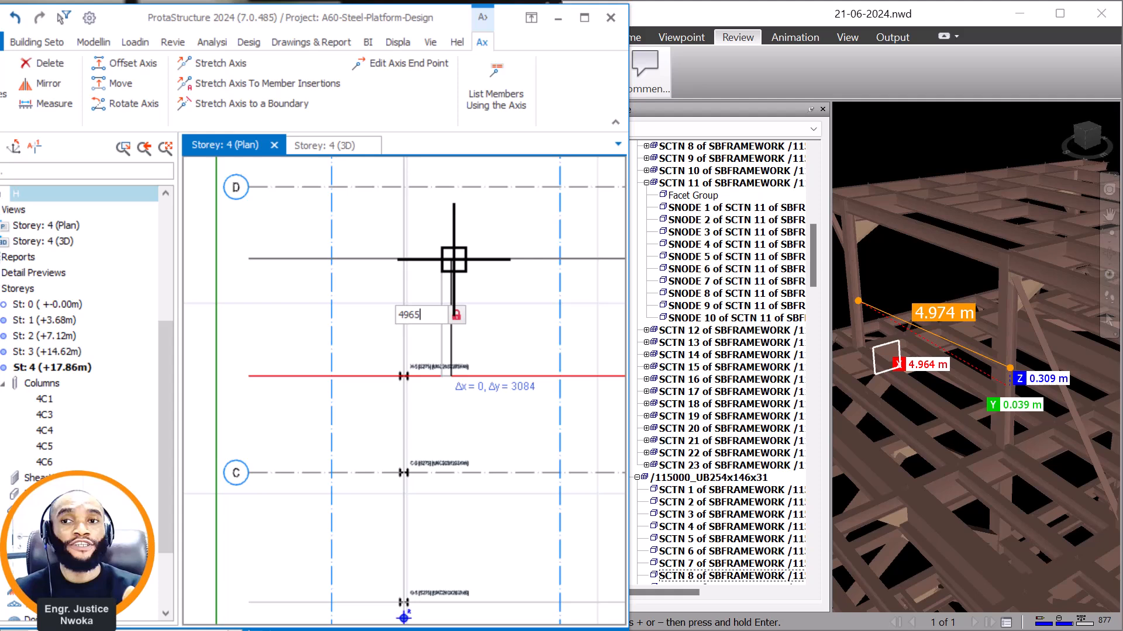
type("4965")
key("Return")
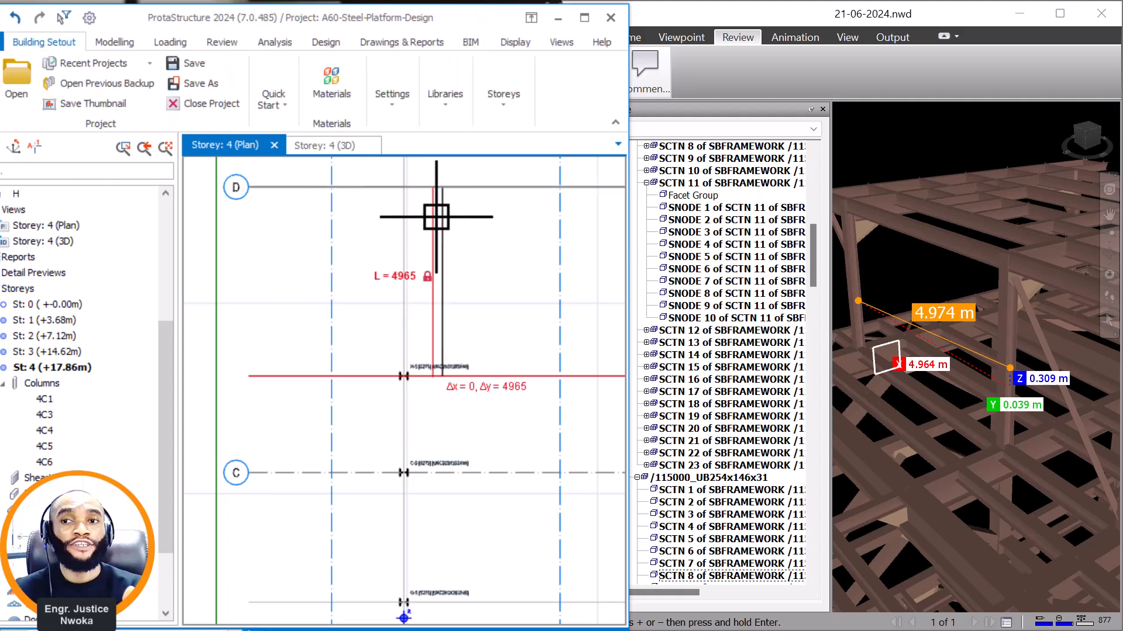
middle_click_drag(449, 210, 456, 419)
key("Escape")
Place a UKC203X203X46 column at the intersection of axes D and 5, reusing the properties of the column at H-5.
scroll(422, 395, "up", 3)
scroll(417, 403, "down", 3)
left_click(436, 538)
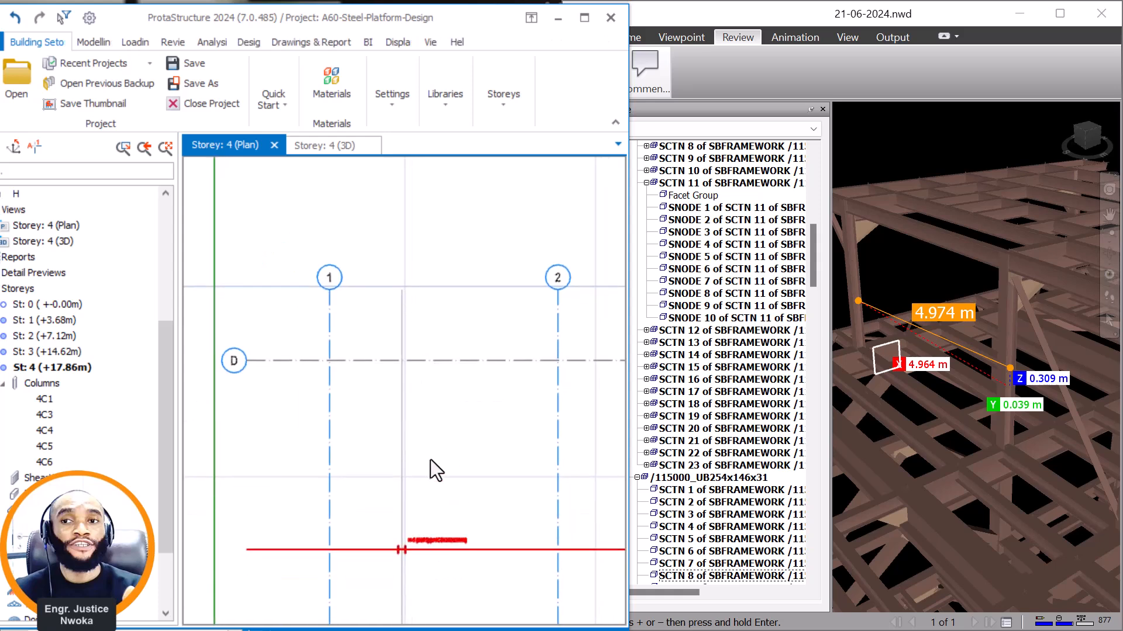
right_click(431, 460)
left_click(490, 82)
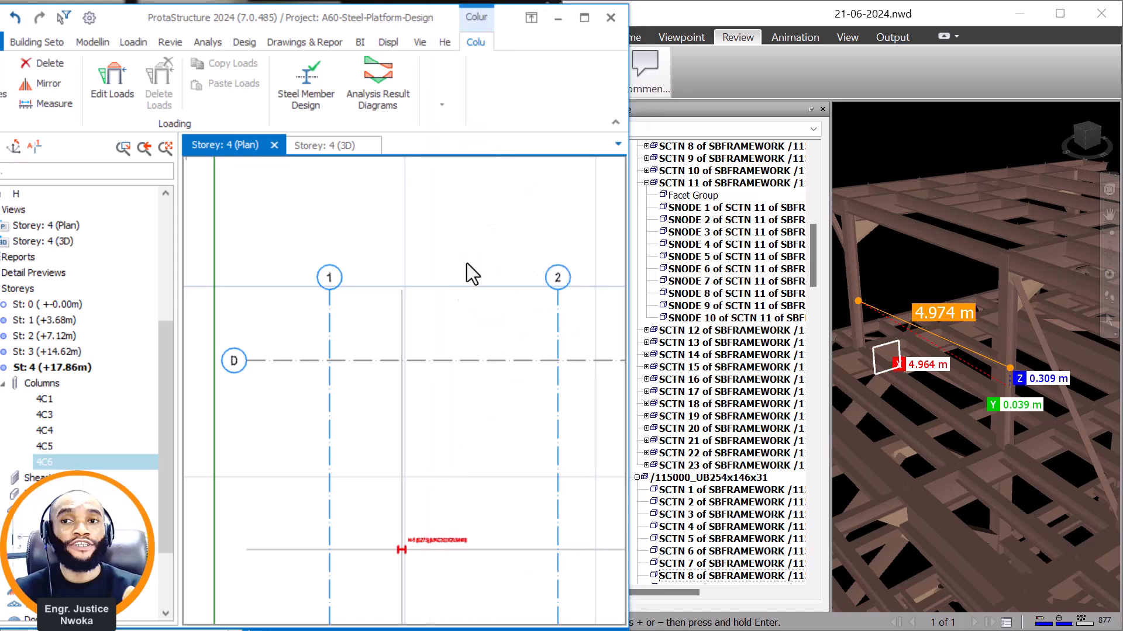
scroll(402, 369, "up", 3)
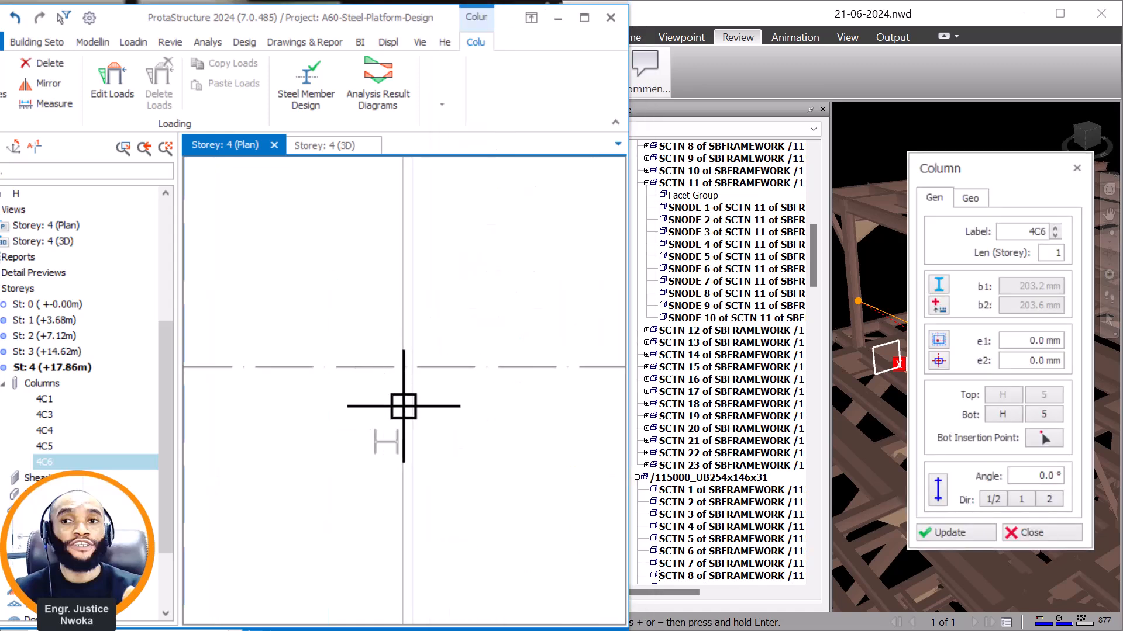
left_click(403, 368)
key("Escape")
scroll(403, 281, "down", 6)
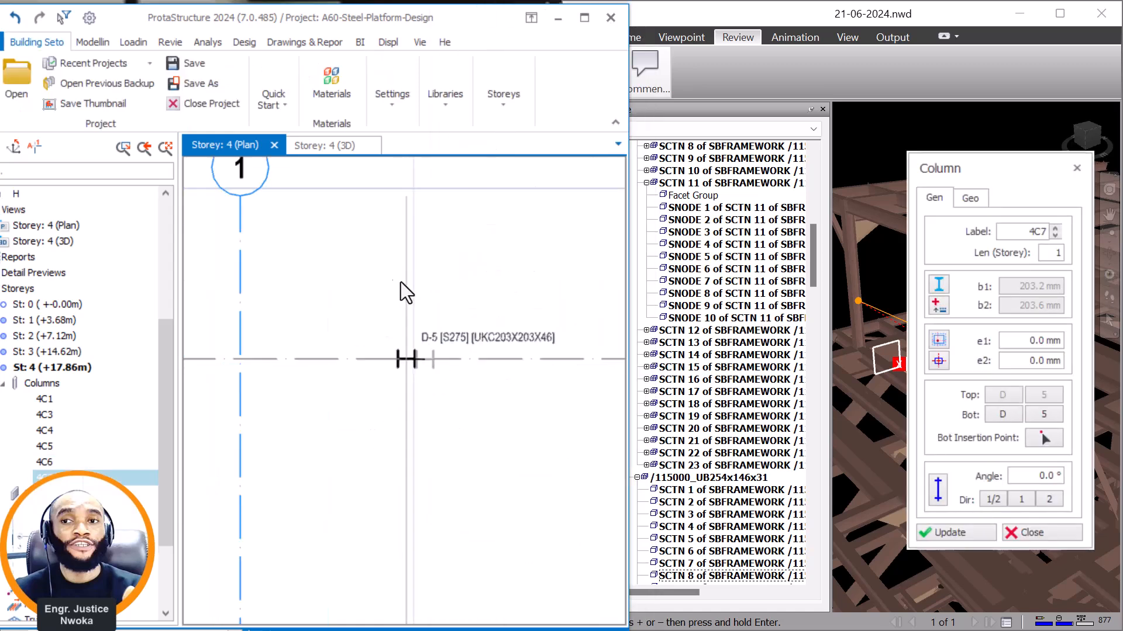
scroll(430, 368, "down", 2)
scroll(422, 445, "up", 2)
scroll(394, 556, "up", 2)
scroll(439, 391, "down", 2)
scroll(917, 286, "down", 6)
In Navisworks, view the whole platform and turn it to a side view of the raised roof columns.
middle_click_drag(947, 332, 869, 160)
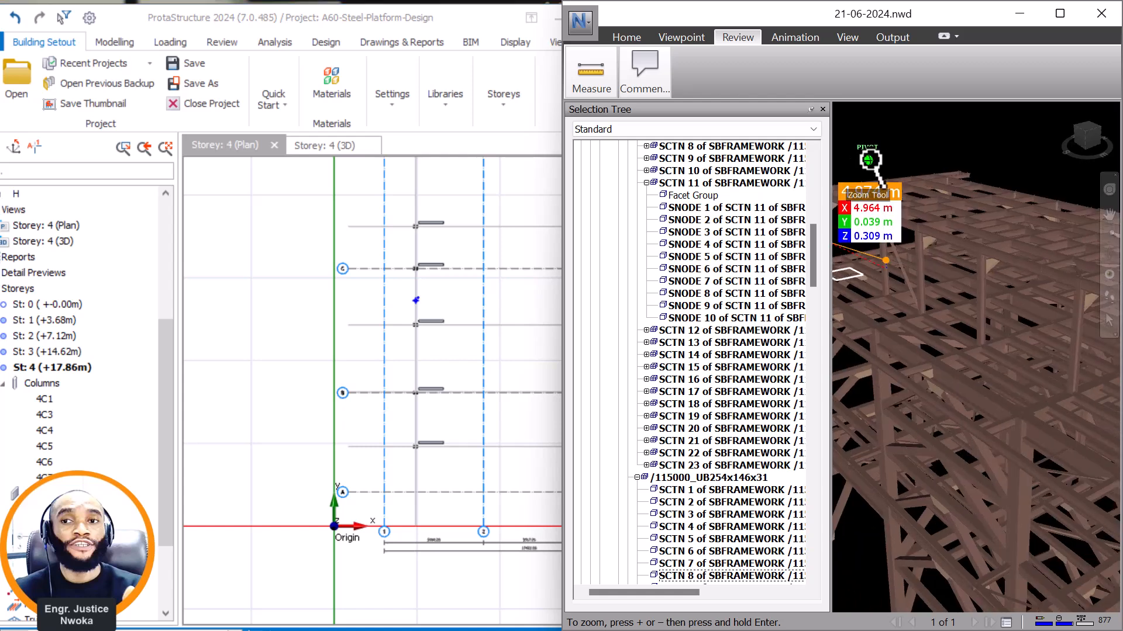
scroll(869, 160, "down", 4)
scroll(1019, 290, "down", 1)
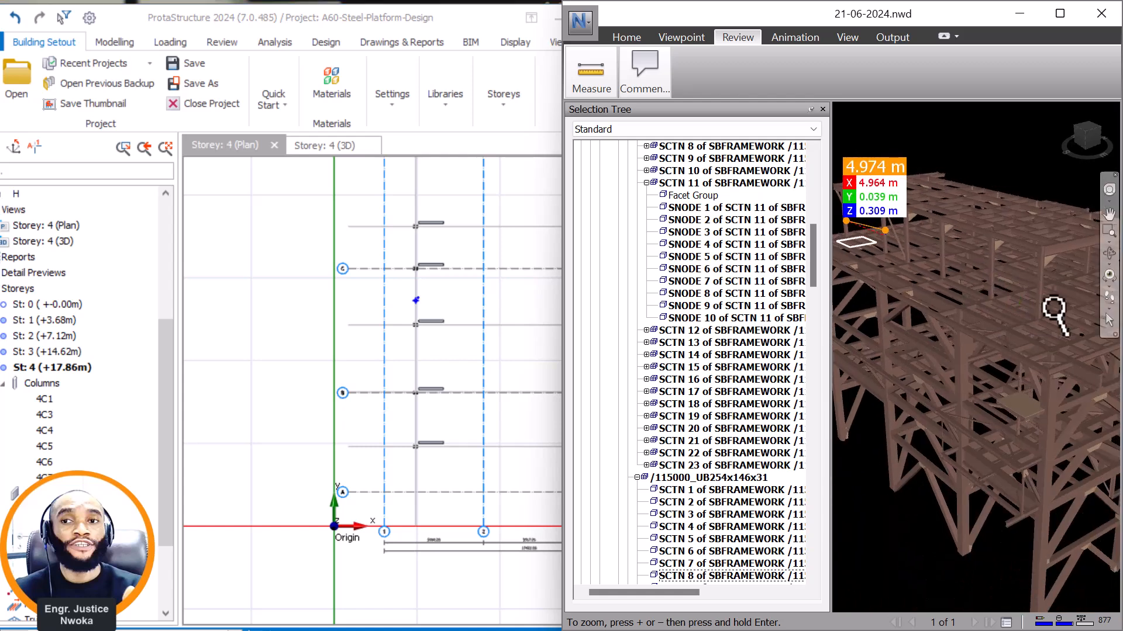
left_click(1110, 255)
left_click_drag(1030, 325, 993, 290)
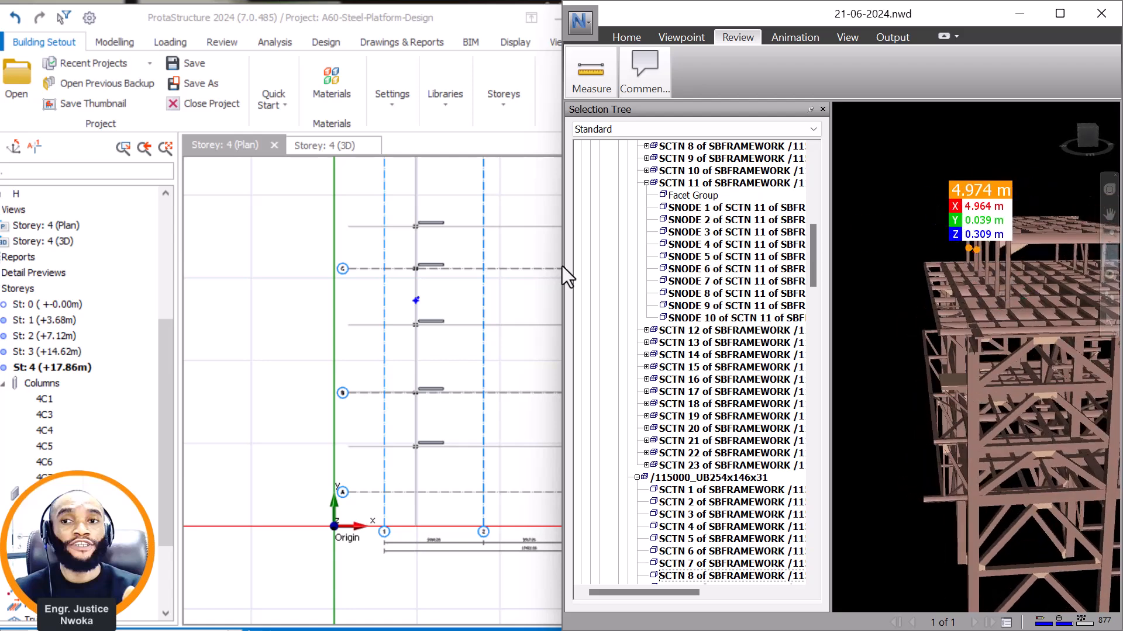
In ProtaStructure, open the storey 4 3D view and inspect how the raised roof columns, including 4C3, sit relative to the beams below.
left_click(316, 146)
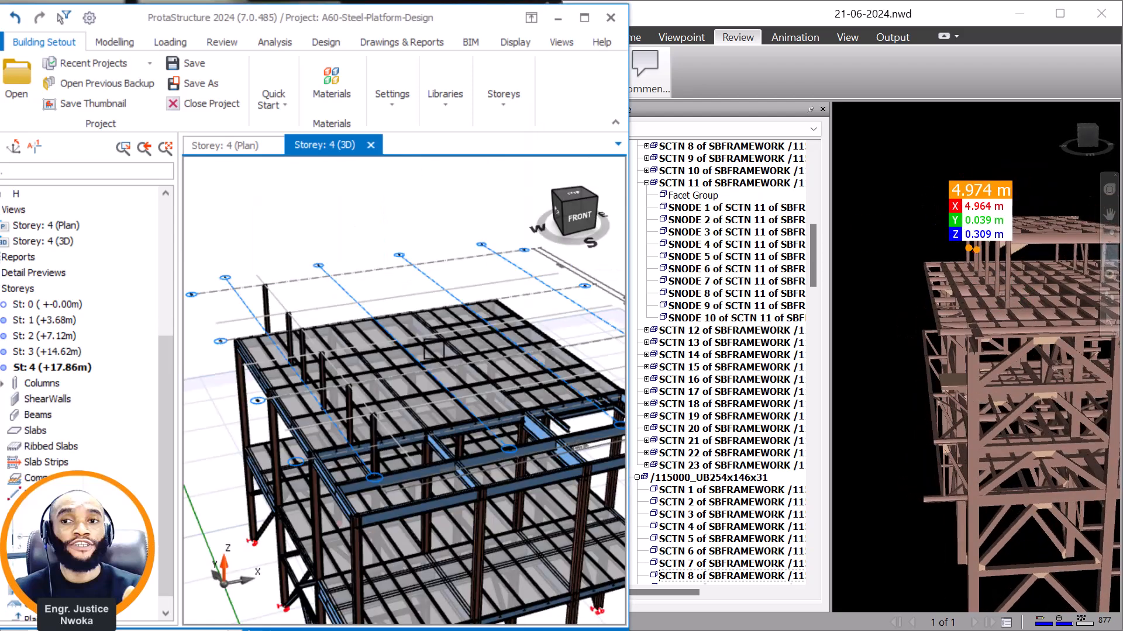
scroll(395, 289, "down", 2)
right_click_drag(390, 430, 376, 382)
middle_click_drag(366, 366, 401, 373)
scroll(401, 378, "up", 6)
right_click_drag(404, 390, 394, 465)
middle_click_drag(391, 465, 490, 454)
middle_click_drag(331, 306, 392, 380)
scroll(392, 379, "up", 3)
right_click_drag(393, 357, 413, 341)
middle_click_drag(327, 397, 471, 336)
scroll(471, 336, "up", 3)
right_click_drag(468, 338, 487, 373)
right_click_drag(428, 349, 431, 381)
middle_click_drag(467, 291, 430, 330)
scroll(444, 363, "up", 1)
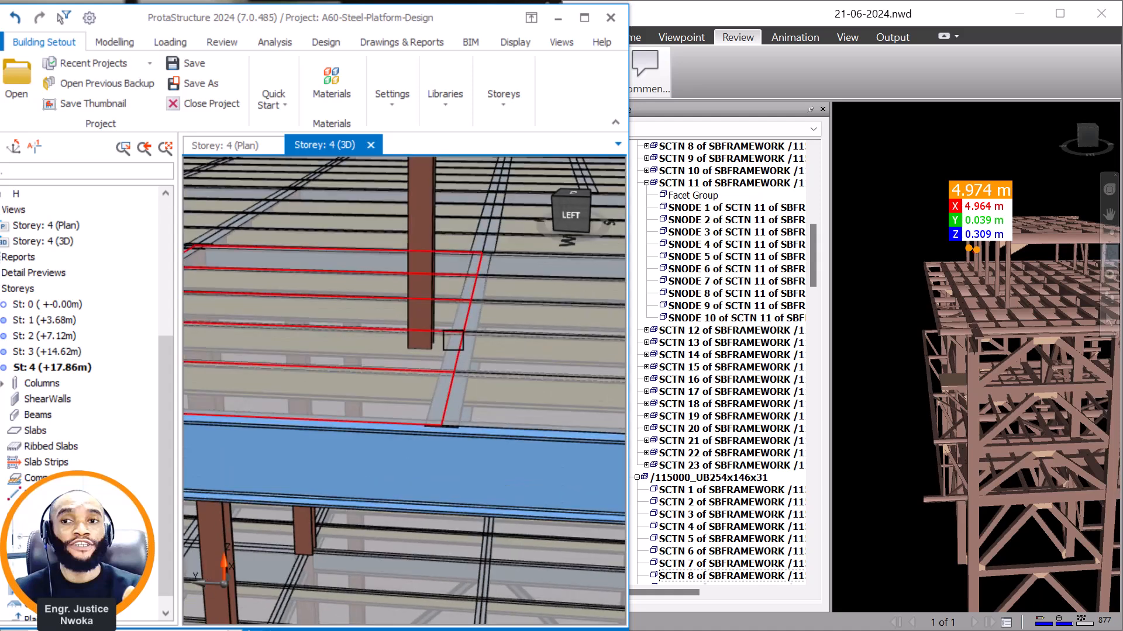
mouse_move(418, 237)
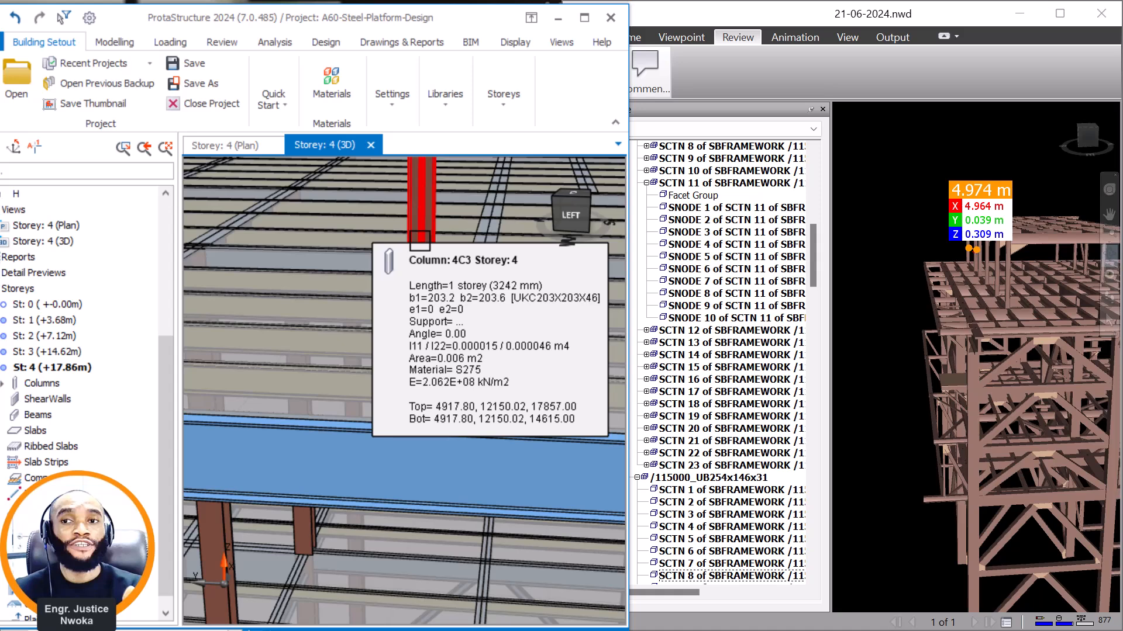
Locate column 4C3 on the storey 4 plan and examine its position on the grid.
left_click(228, 144)
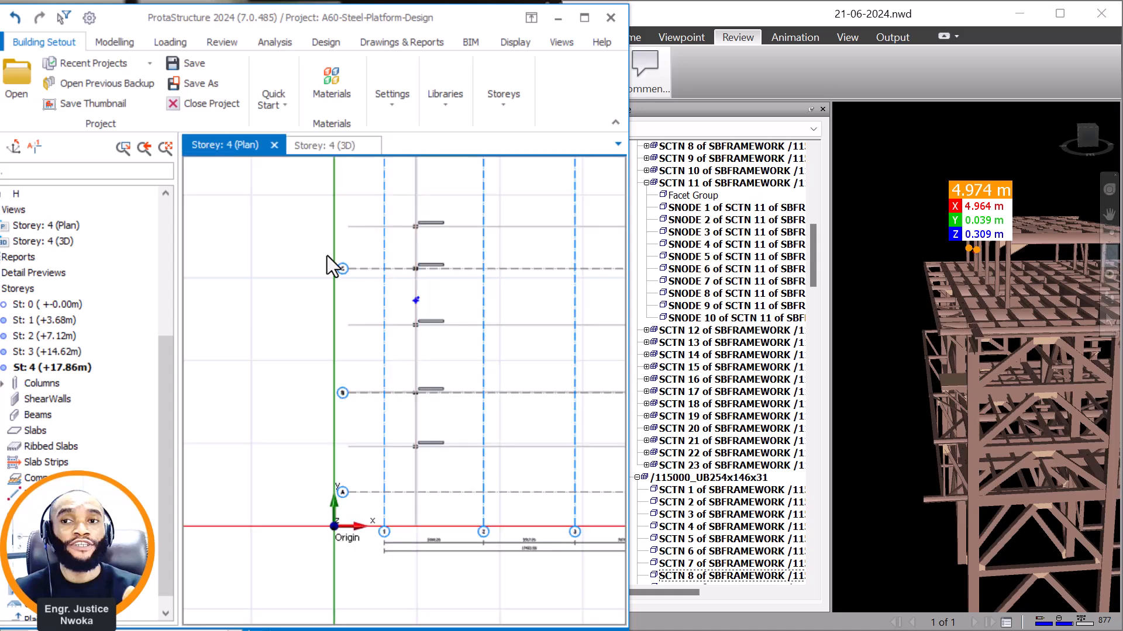
scroll(426, 327, "up", 5)
scroll(416, 344, "down", 3)
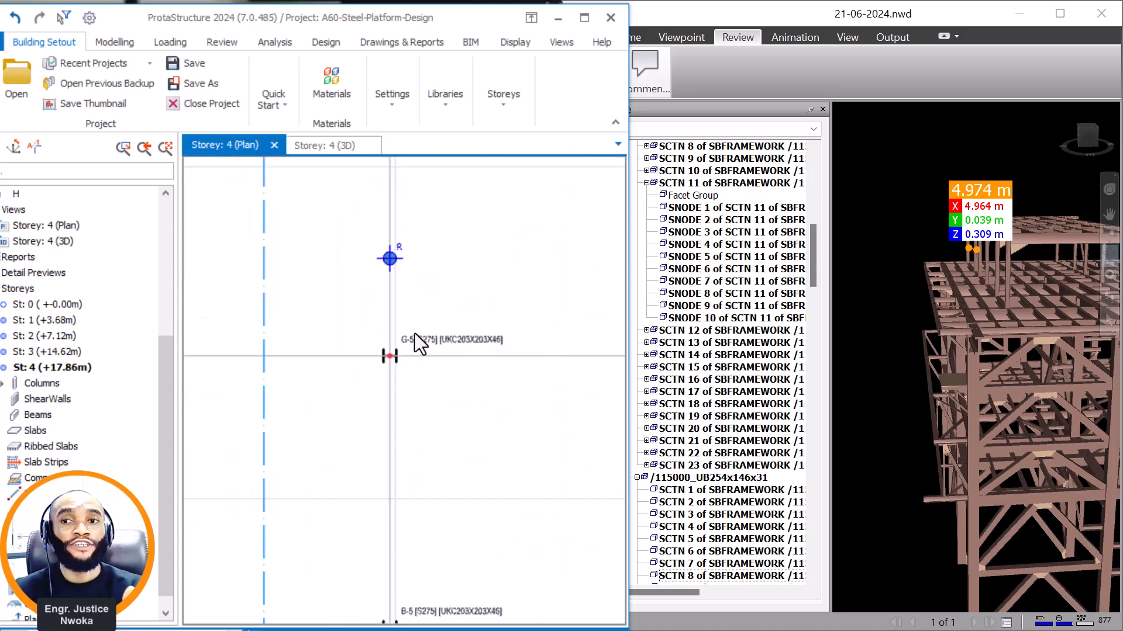
scroll(421, 343, "up", 3)
scroll(420, 342, "down", 5)
scroll(418, 444, "up", 2)
scroll(409, 404, "up", 4)
scroll(368, 345, "down", 2)
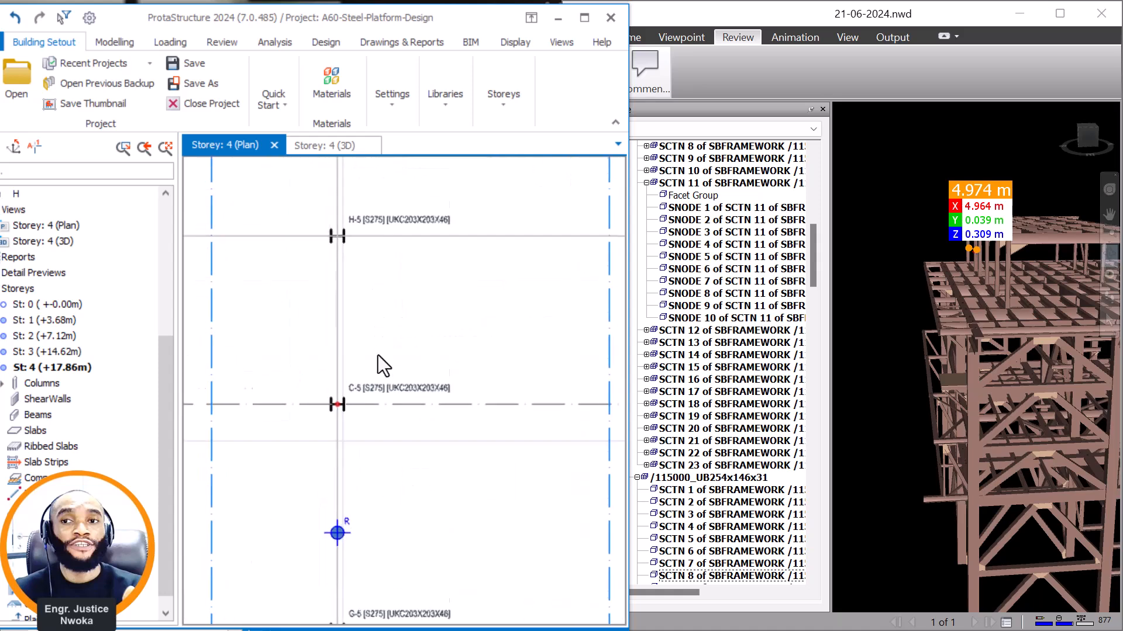
scroll(396, 312, "down", 1)
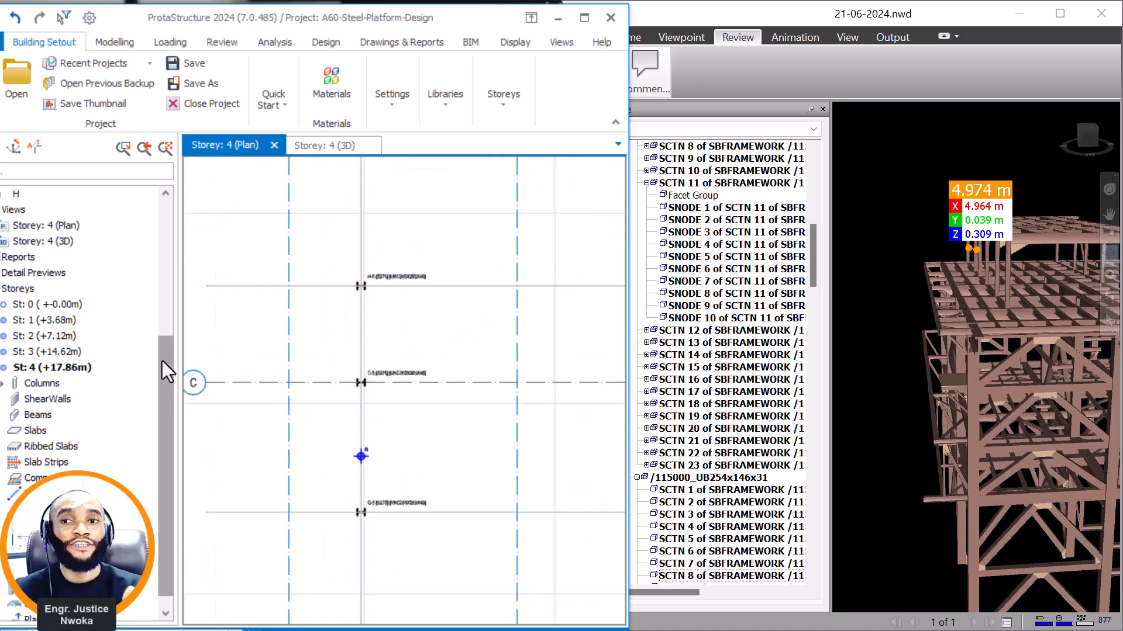
left_click(6, 385)
left_click(45, 415)
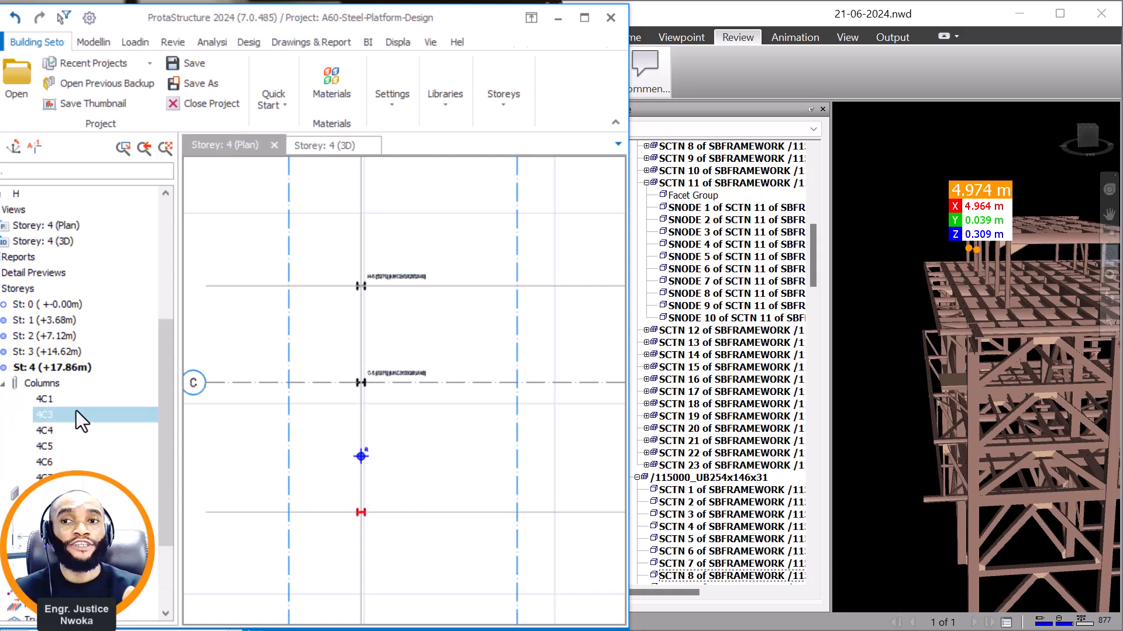
scroll(358, 328, "up", 4)
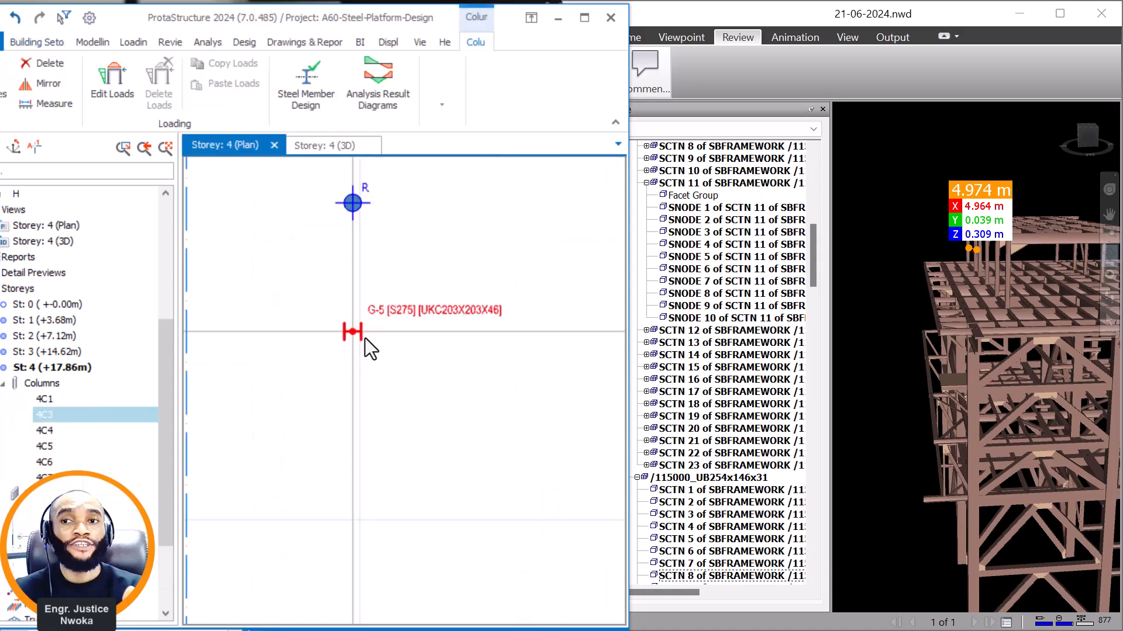
scroll(403, 334, "down", 4)
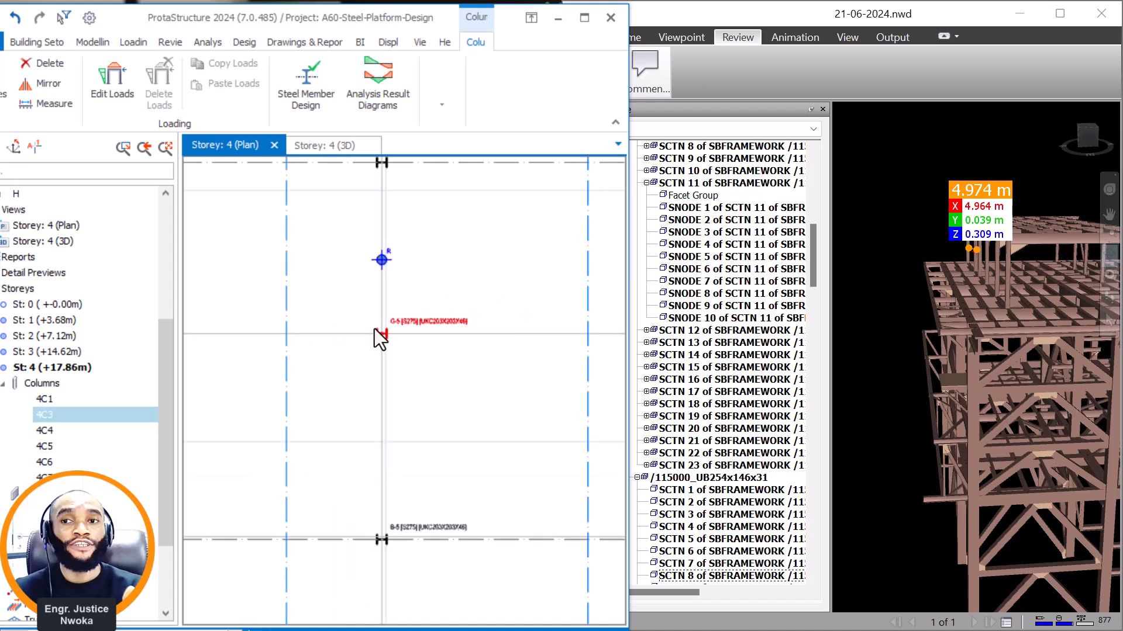
scroll(395, 345, "up", 3)
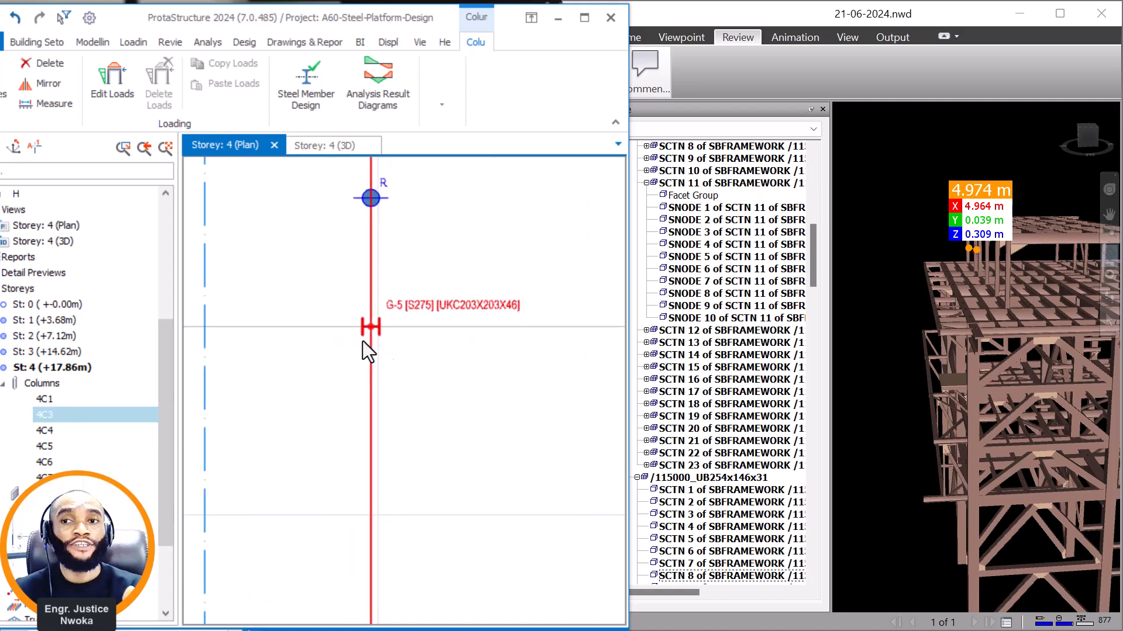
On the storey 3 plan, measure the offset from beam 3F37's centreline to the parallel hidden axis of column G-5.
double_click(55, 352)
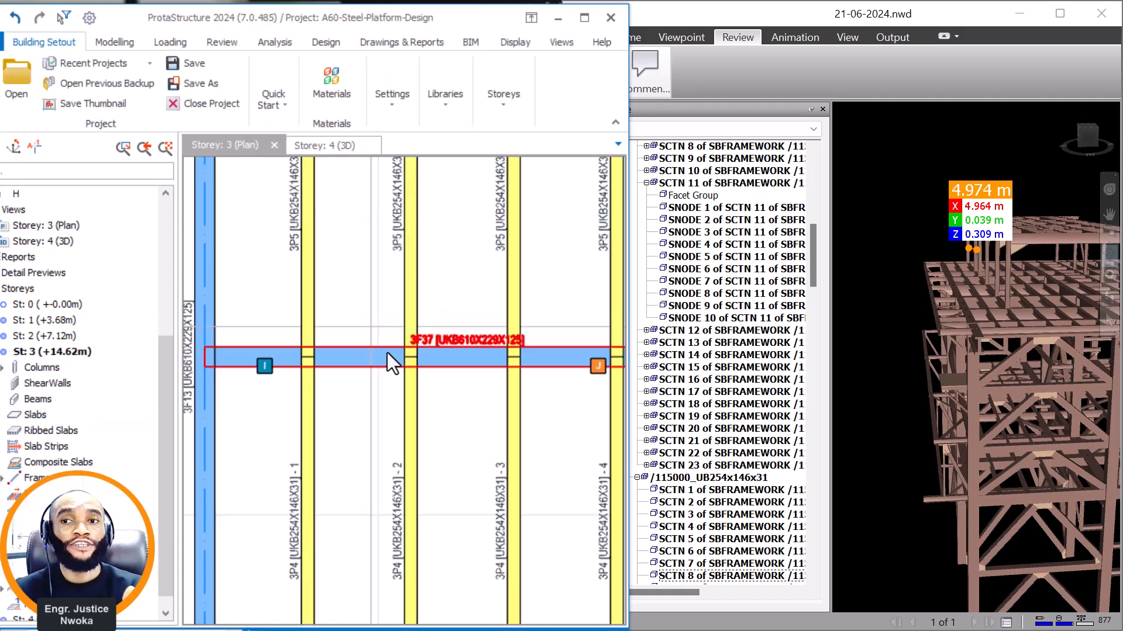
scroll(526, 363, "up", 2)
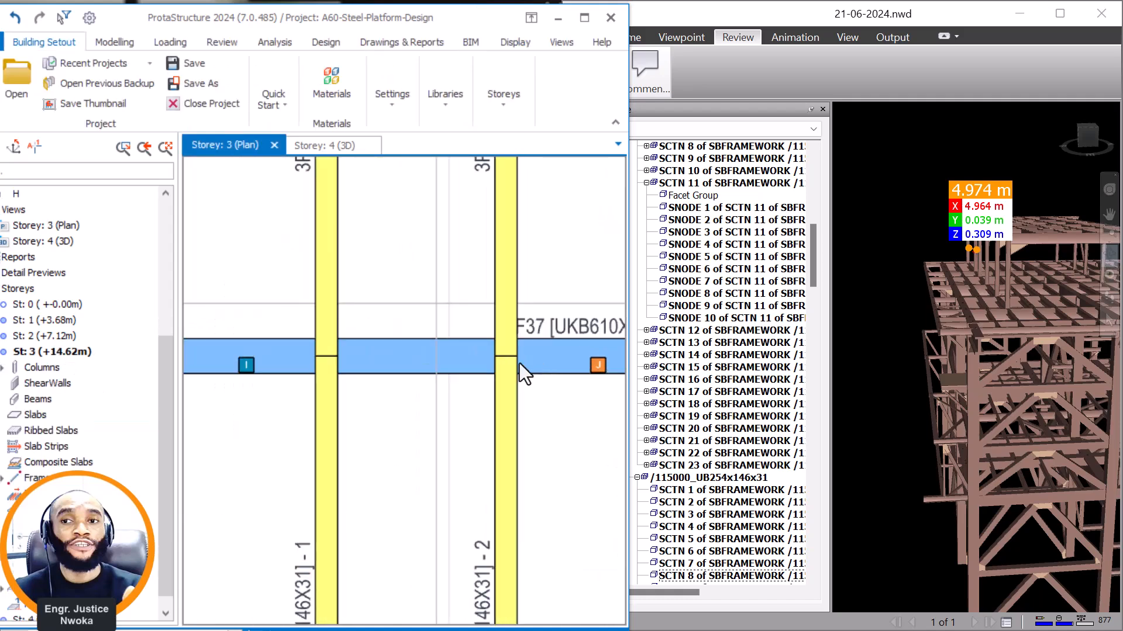
scroll(521, 311, "down", 2)
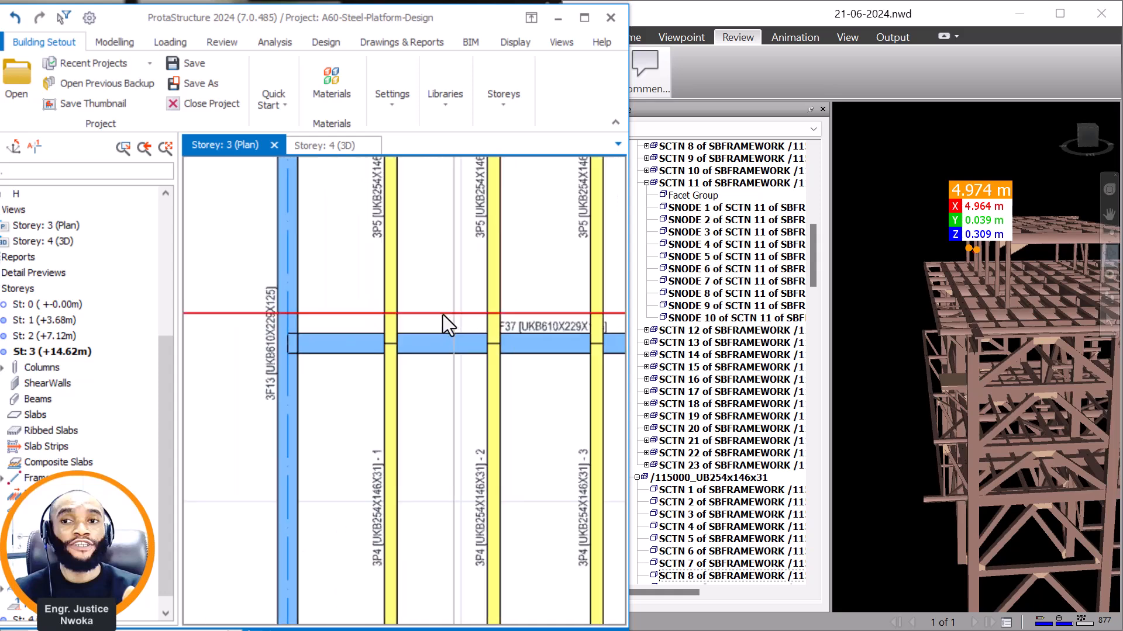
scroll(511, 336, "up", 2)
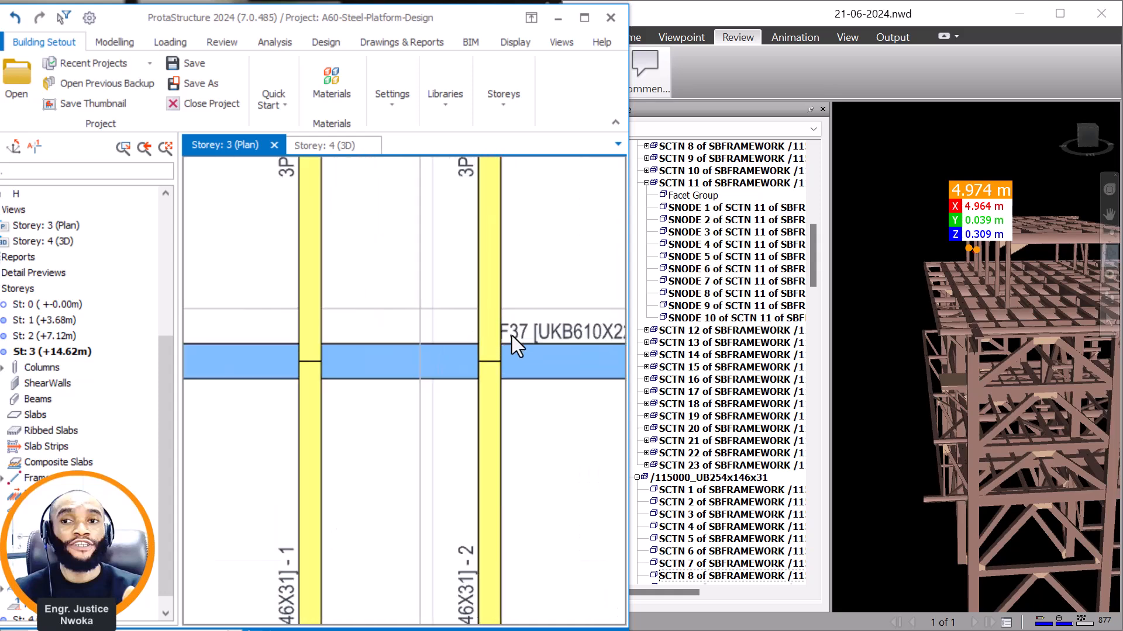
right_click(560, 271)
scroll(491, 351, "up", 2)
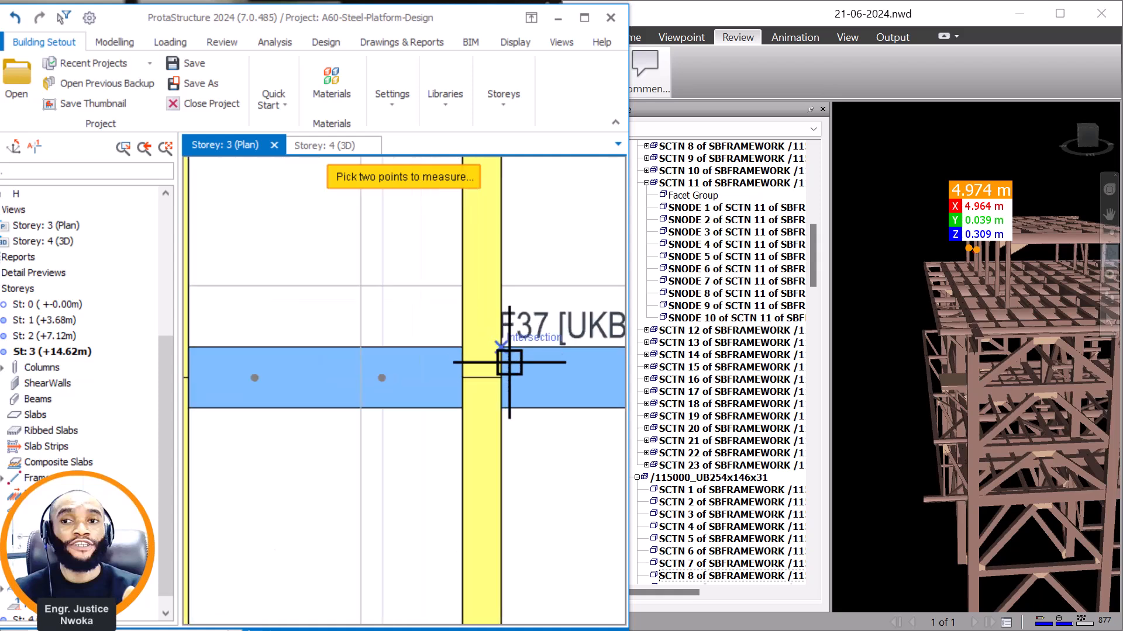
scroll(501, 382, "up", 1)
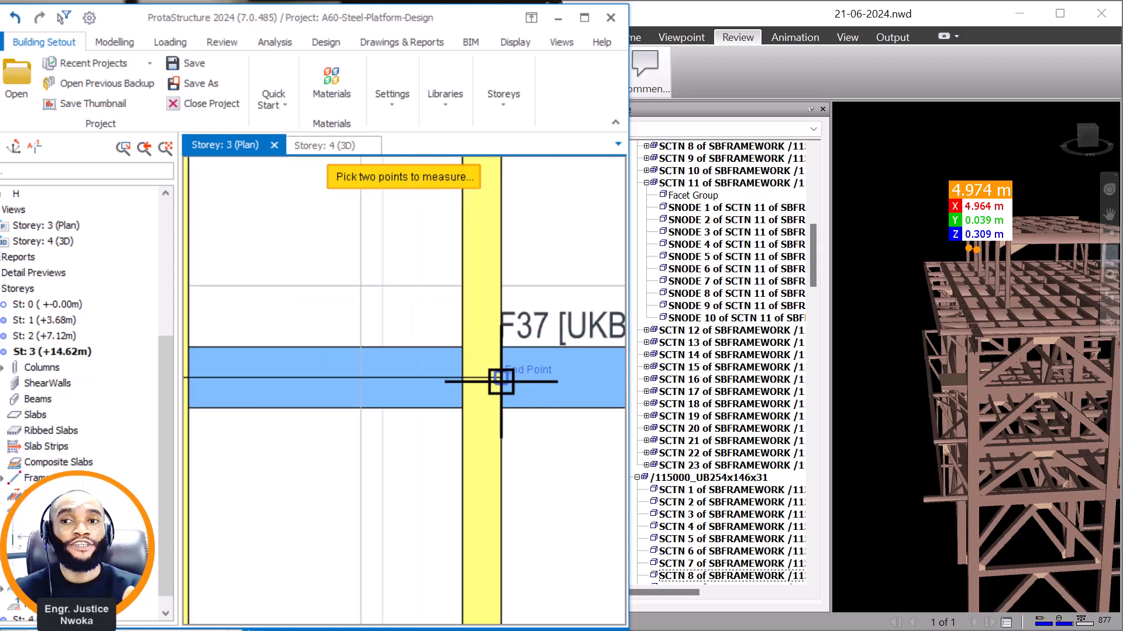
left_click(496, 285)
scroll(377, 292, "down", 1)
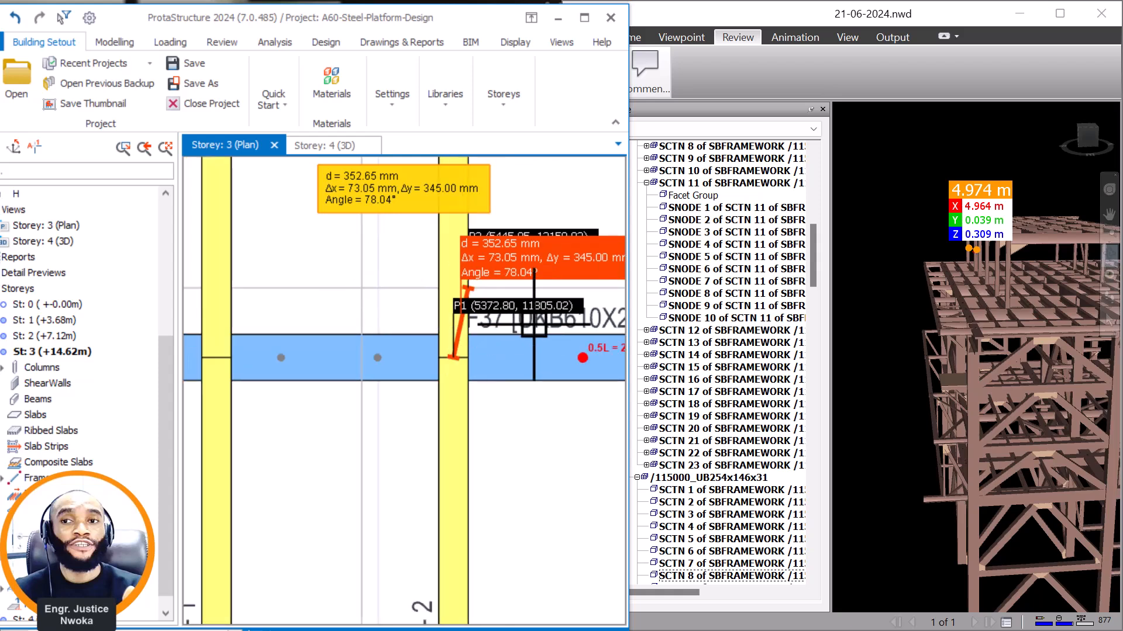
scroll(513, 238, "down", 1)
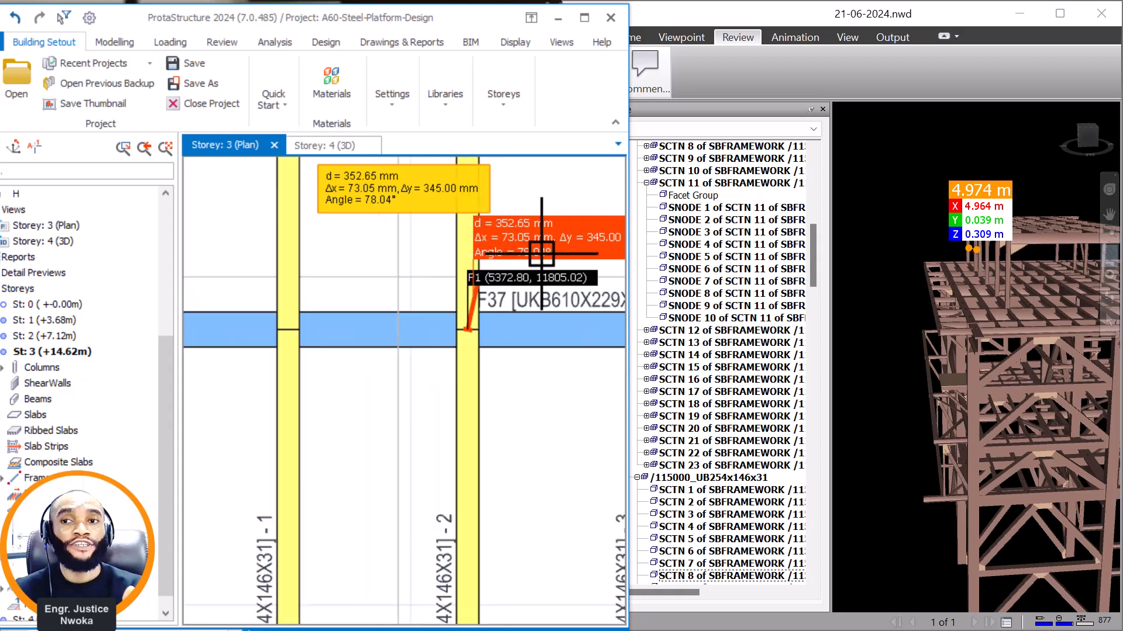
scroll(543, 246, "up", 1)
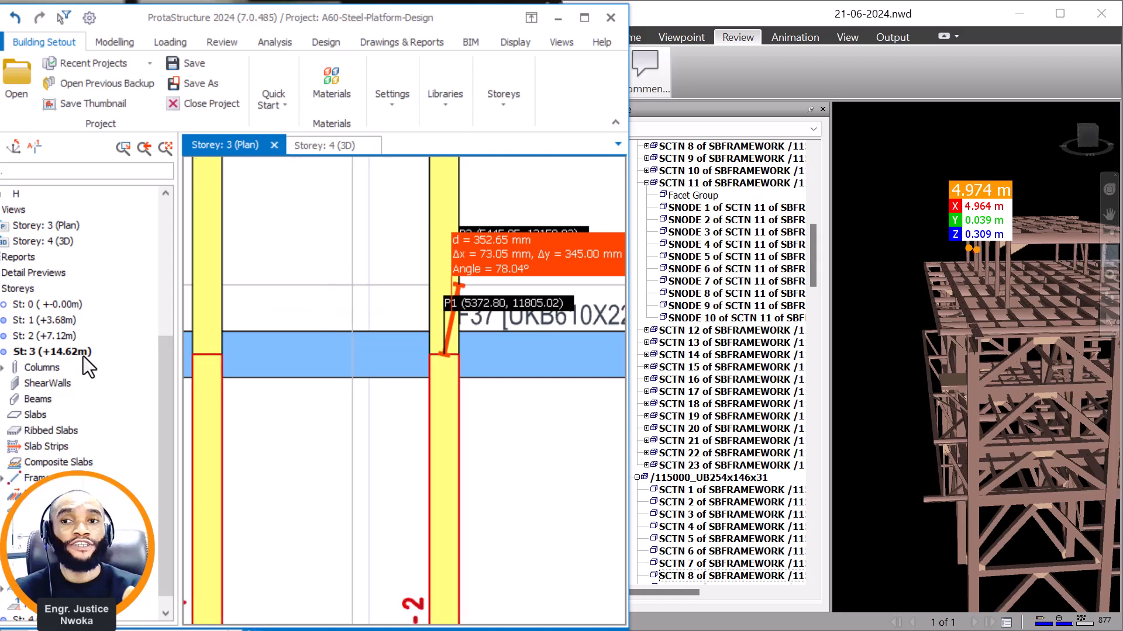
Open the storey 4 plan.
scroll(65, 379, "down", 1)
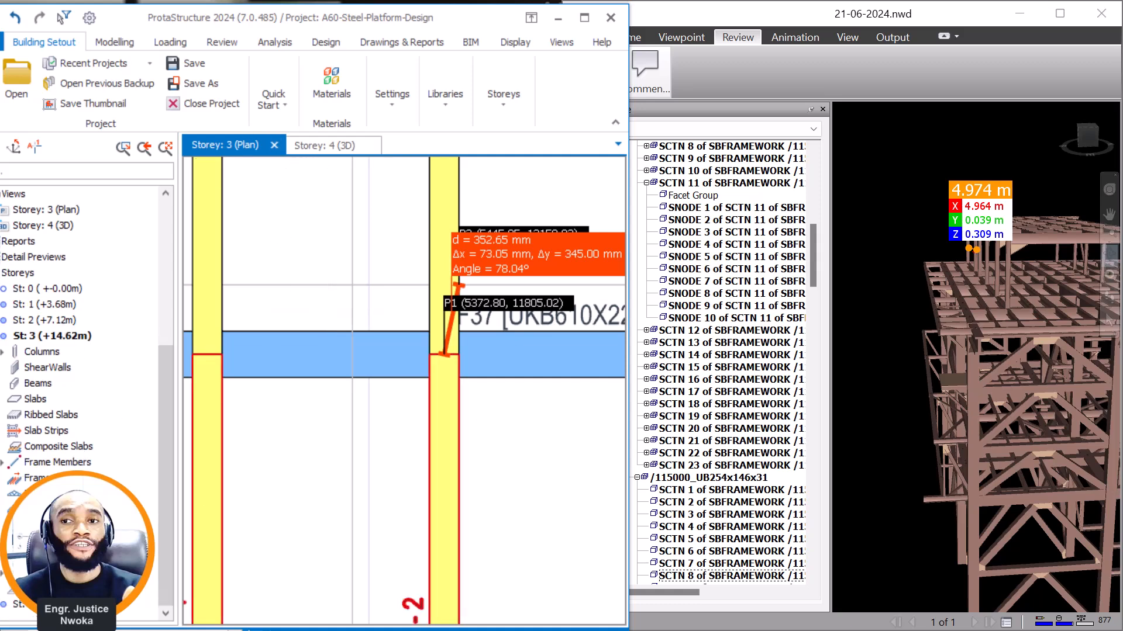
double_click(62, 605)
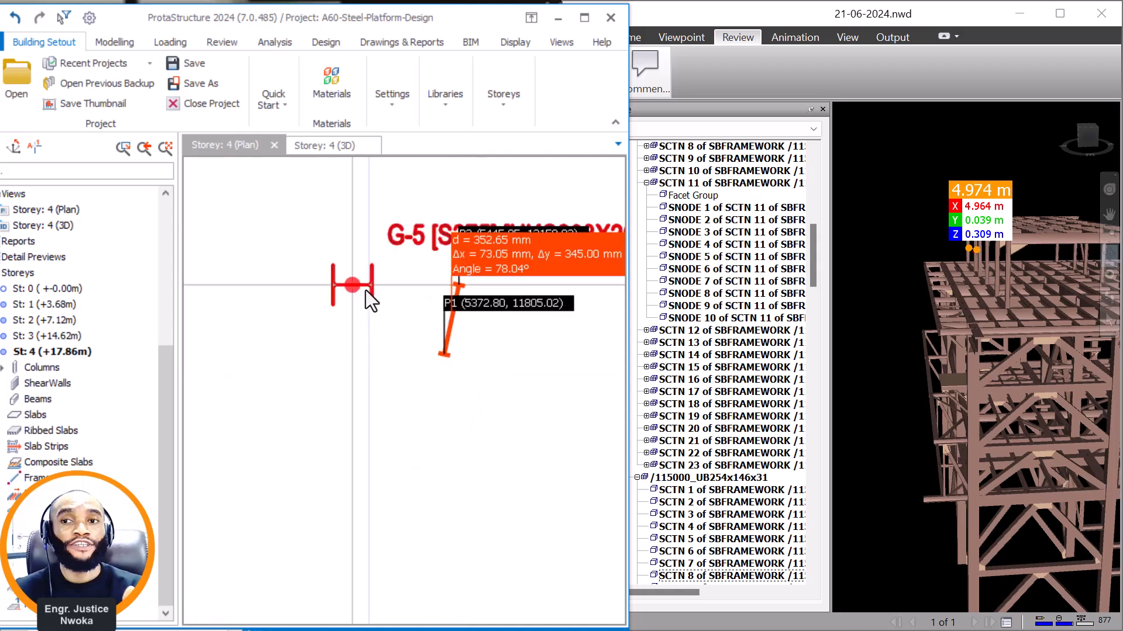
left_click(405, 287)
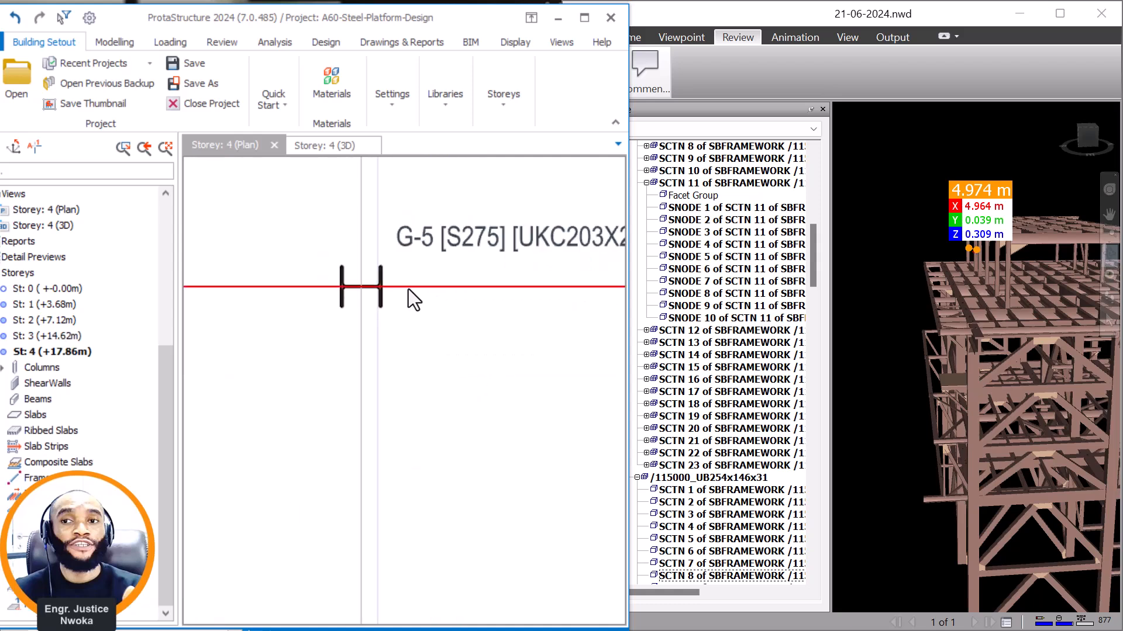
right_click(435, 272)
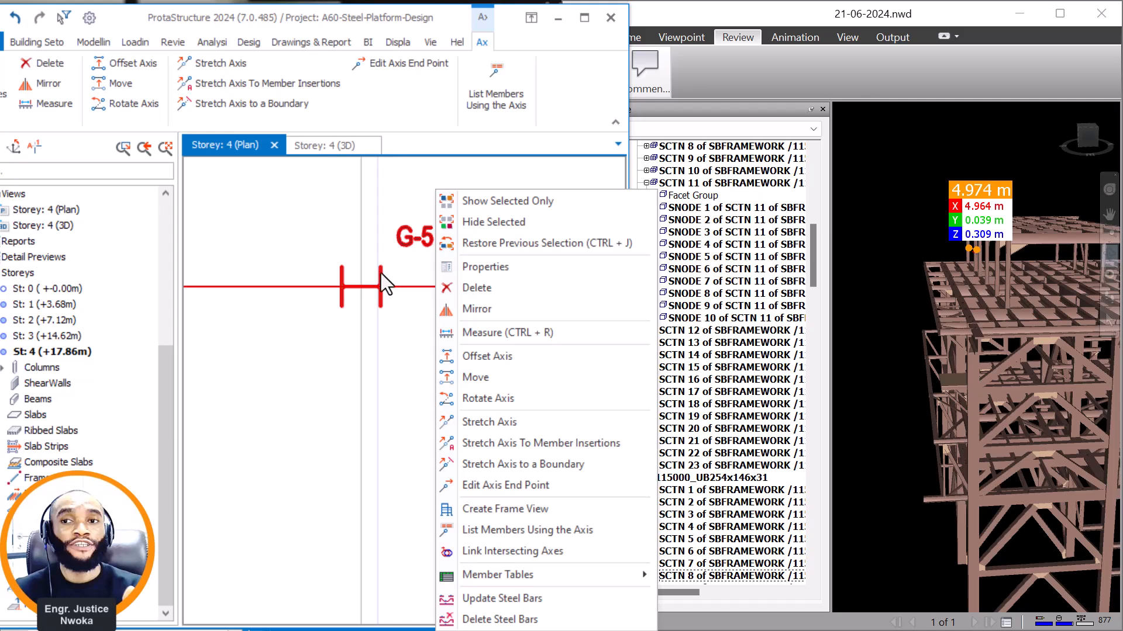
right_click(406, 276)
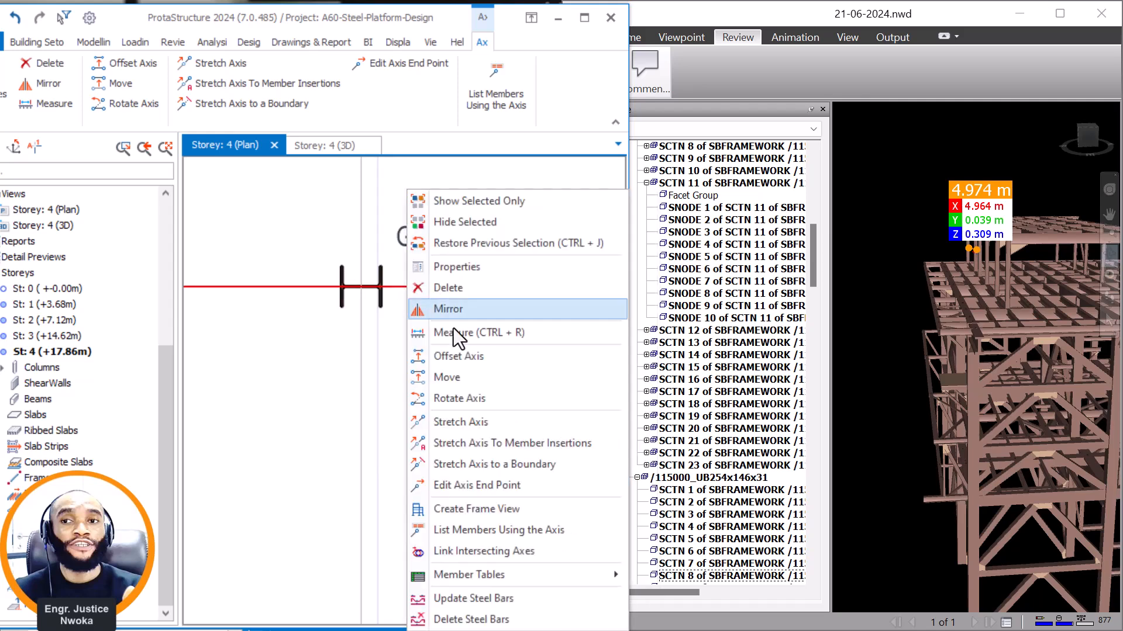
left_click(454, 377)
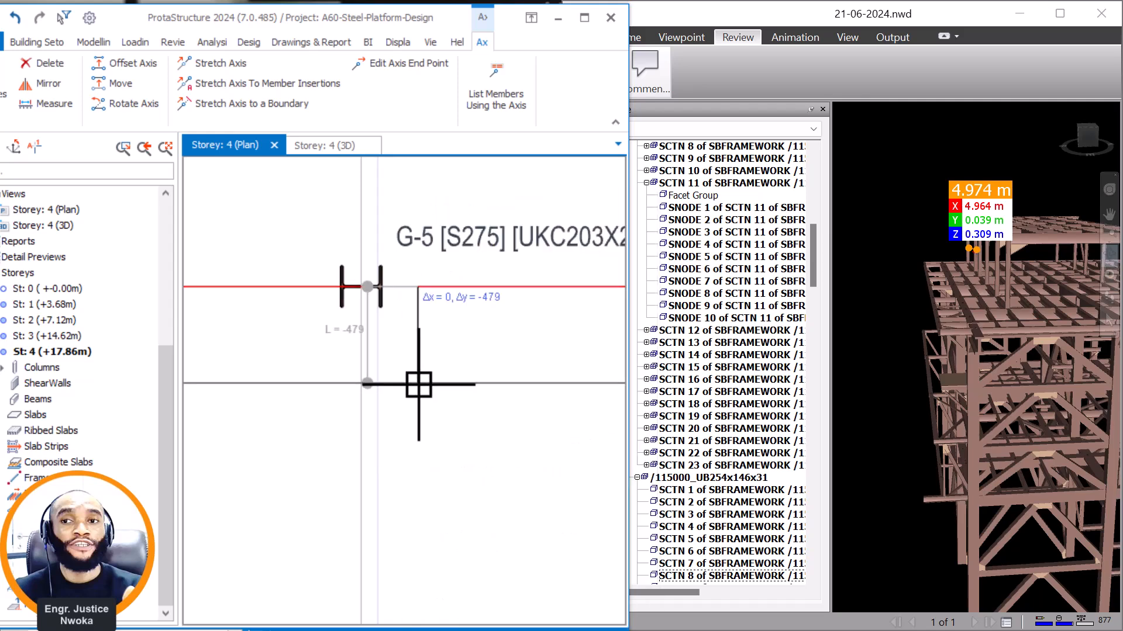
key("Tab")
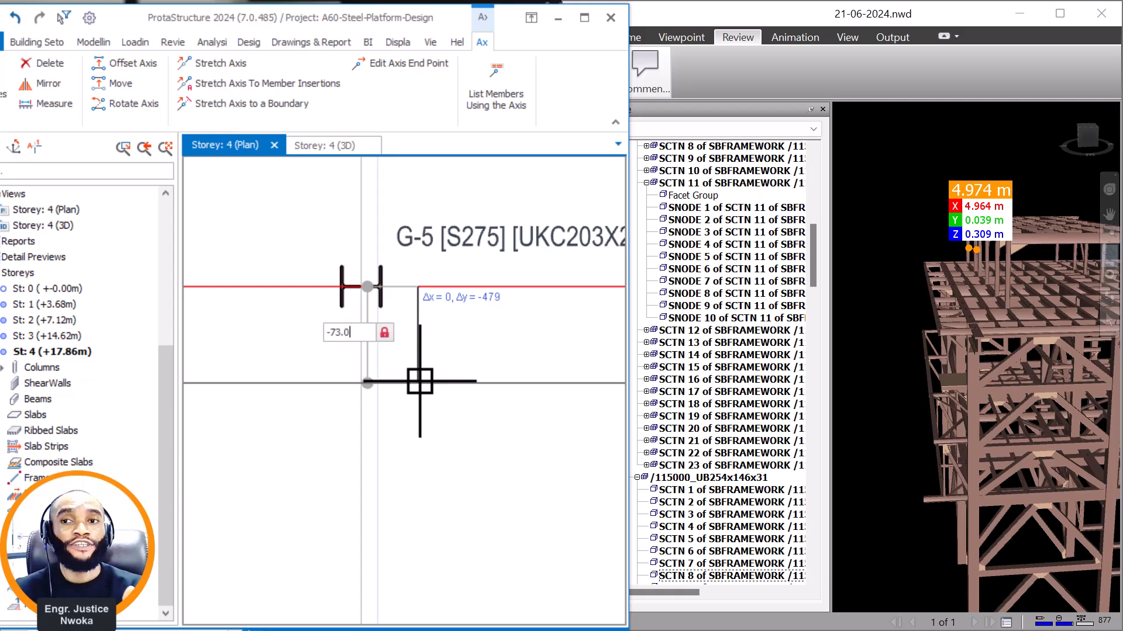
scroll(421, 381, "down", 4)
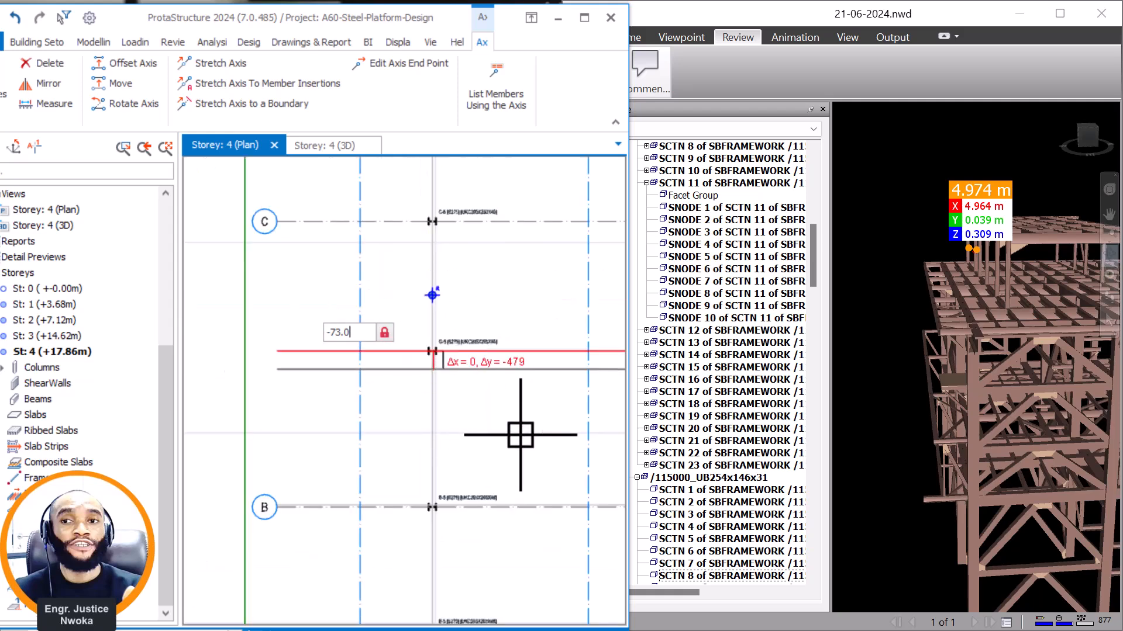
scroll(494, 368, "up", 4)
scroll(506, 364, "down", 2)
scroll(506, 363, "down", 2)
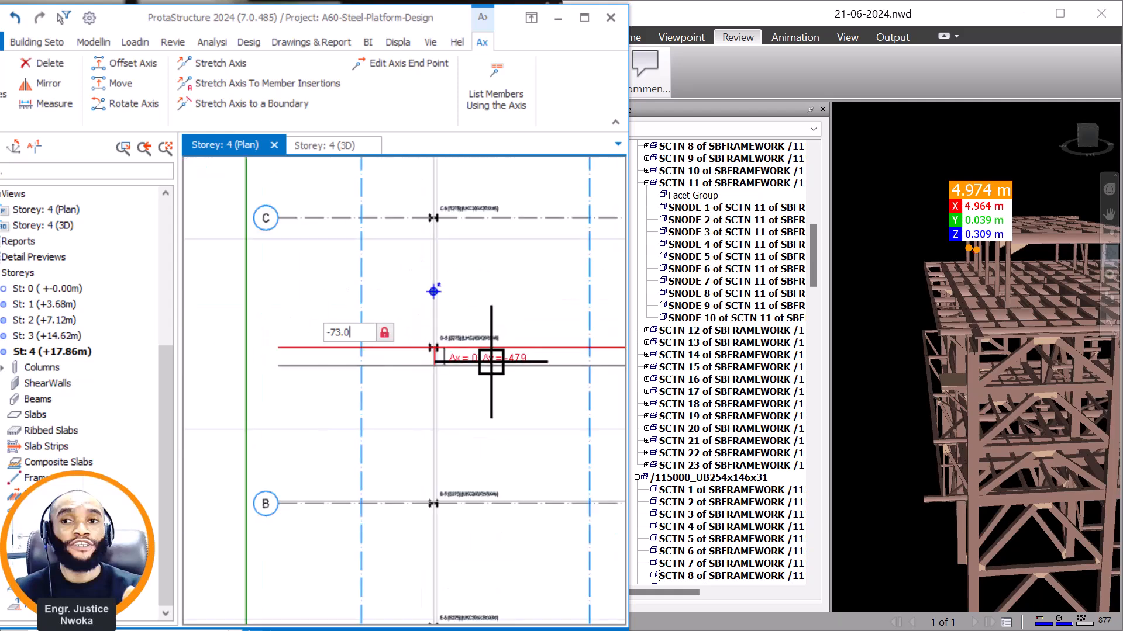
key("Escape")
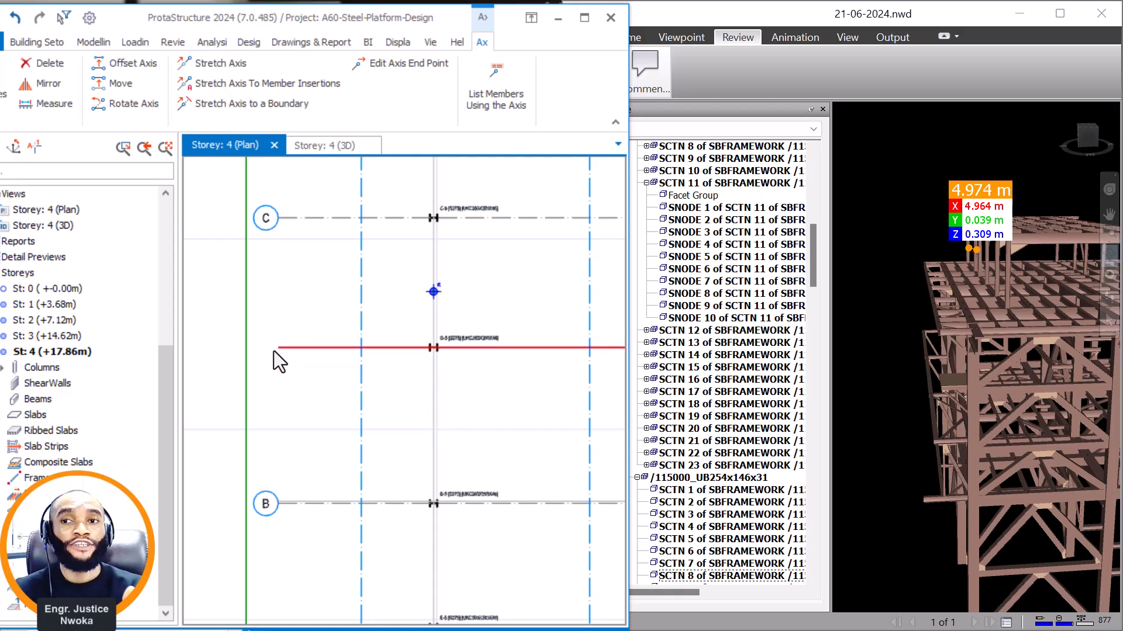
key("Escape")
Select column 4C3 among the storey 4 columns and inspect its position over the beams in the 3D view.
left_click(3, 367)
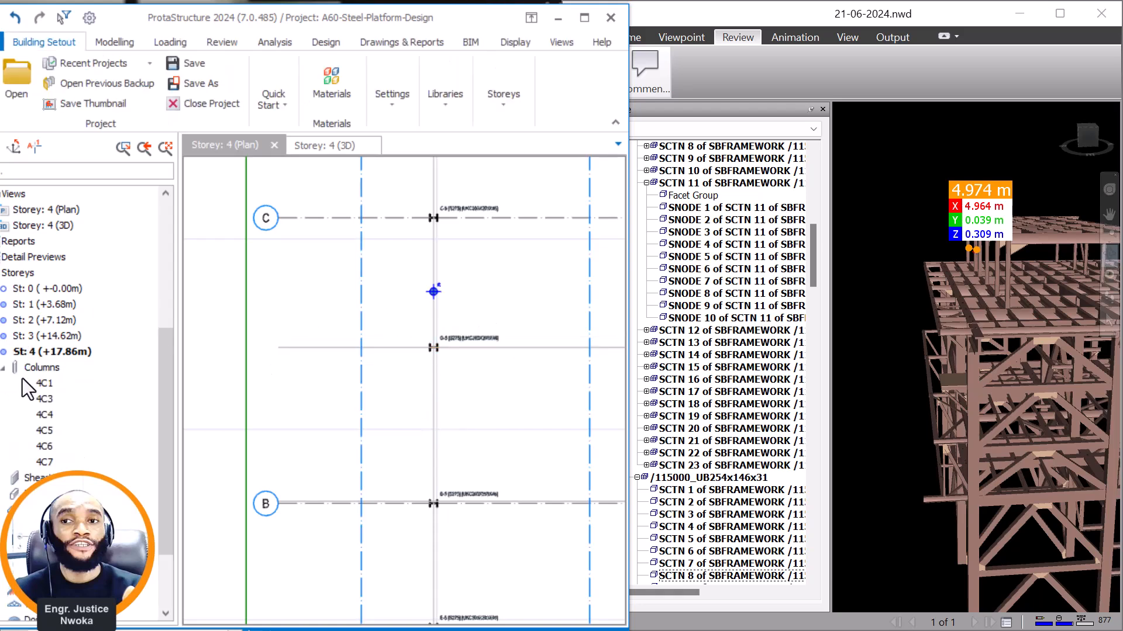
left_click(47, 400)
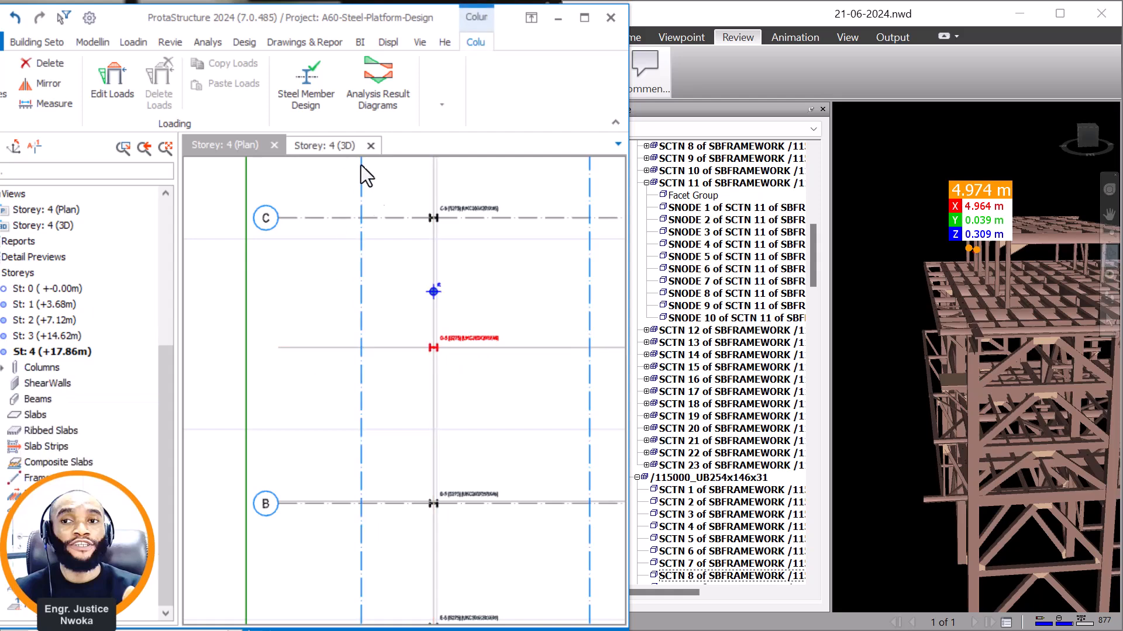
left_click(346, 151)
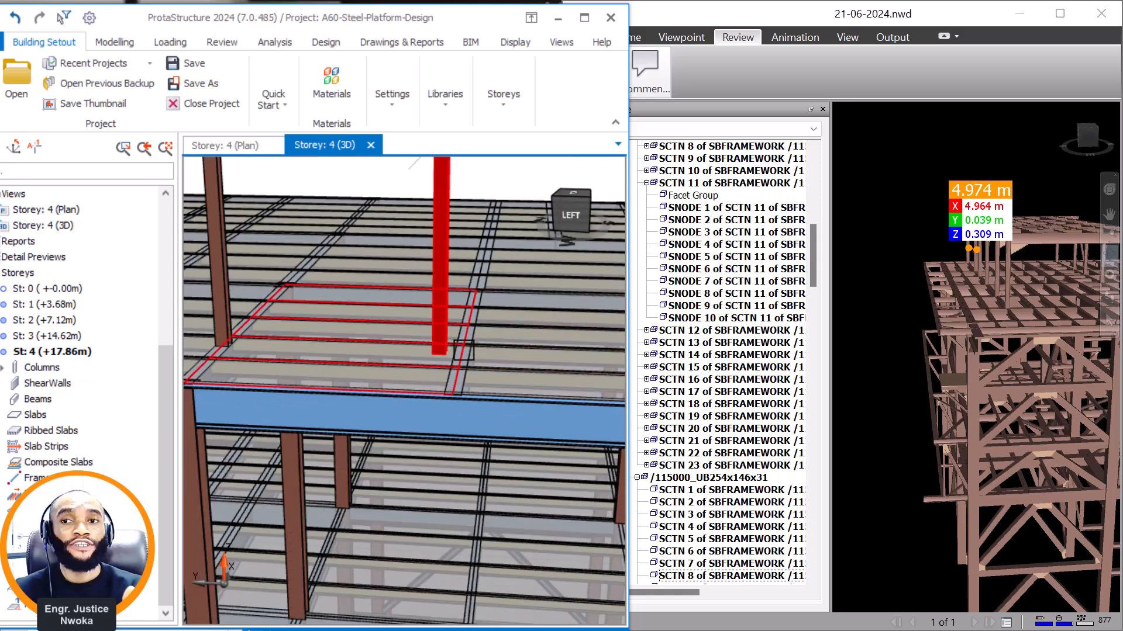
left_click(251, 151)
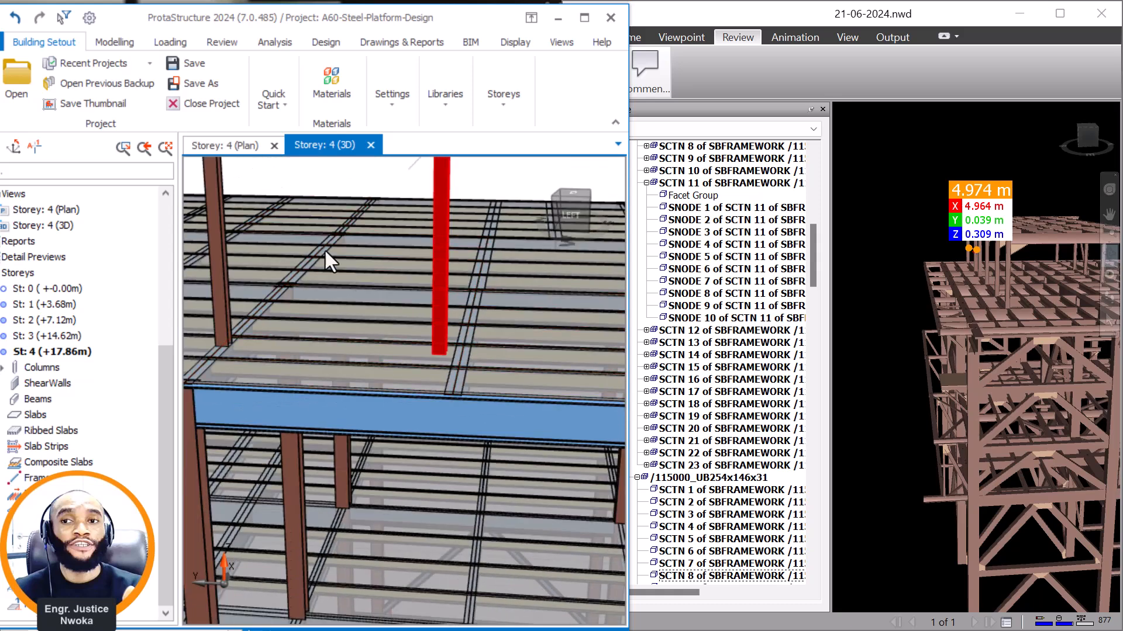
Move the horizontal axis through column G-5 by -73.05 mm on the storey 4 plan and check the column in 3D.
left_click(471, 344)
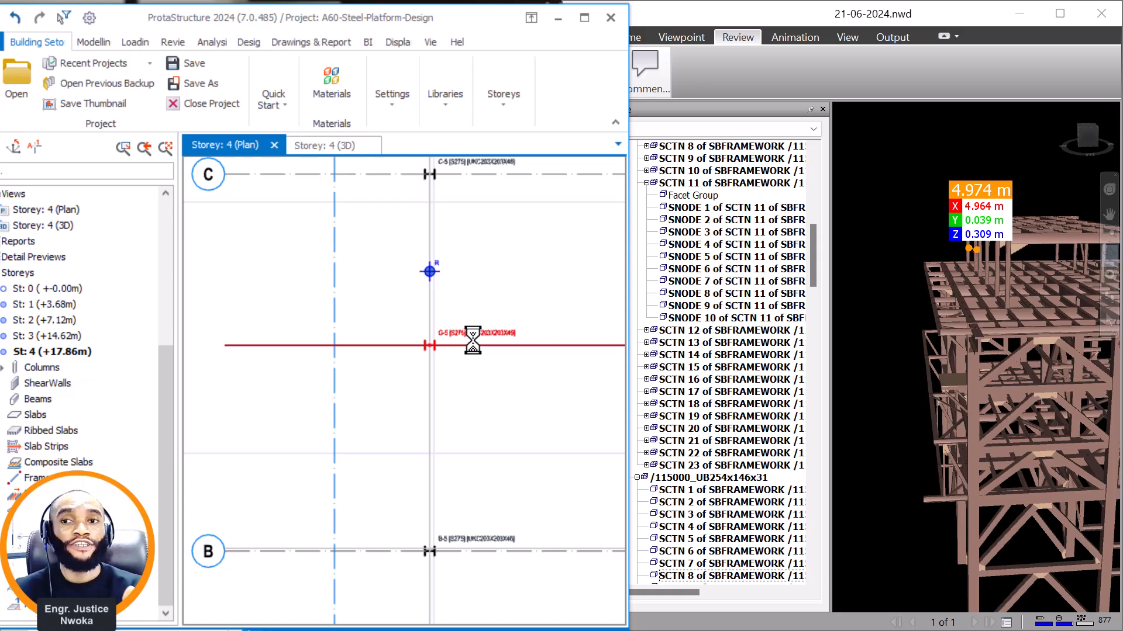
right_click(471, 298)
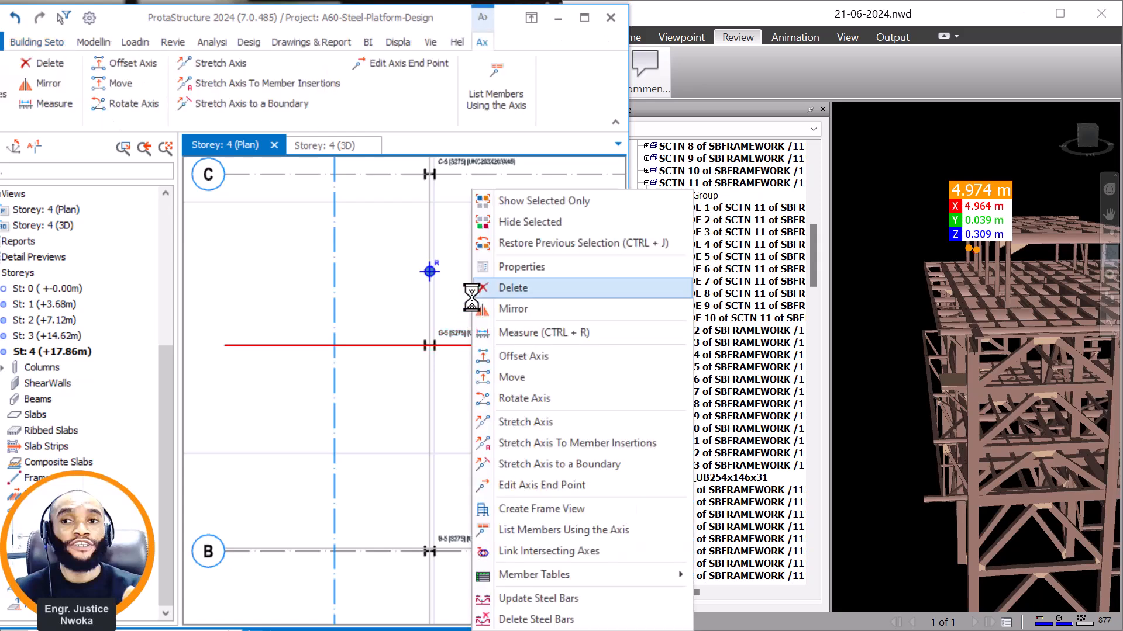
left_click(515, 374)
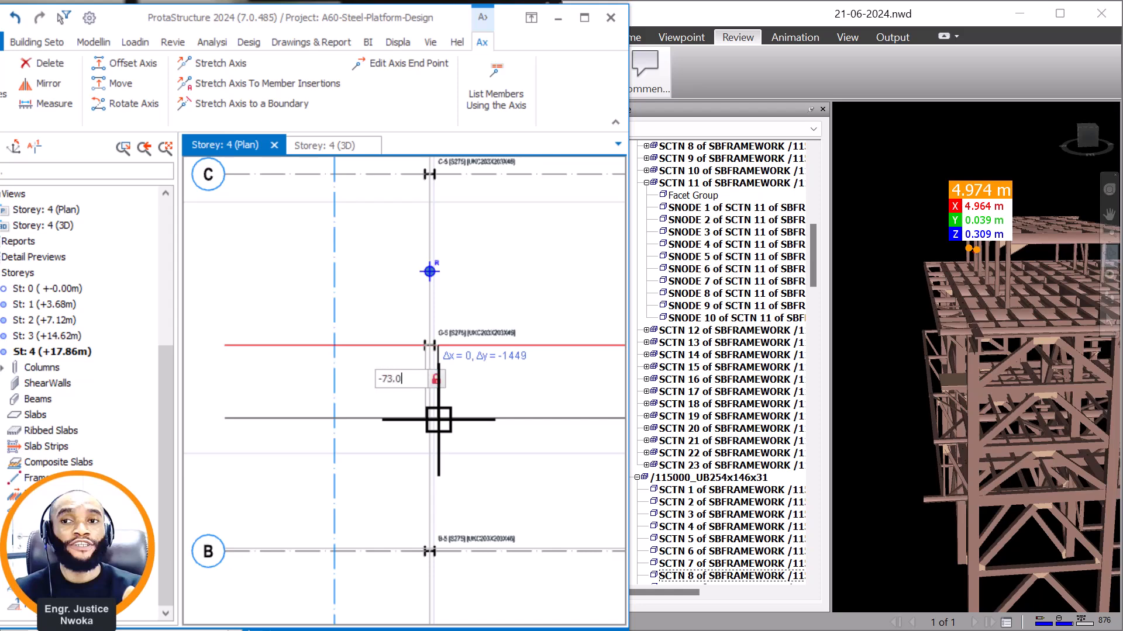
left_click(439, 420)
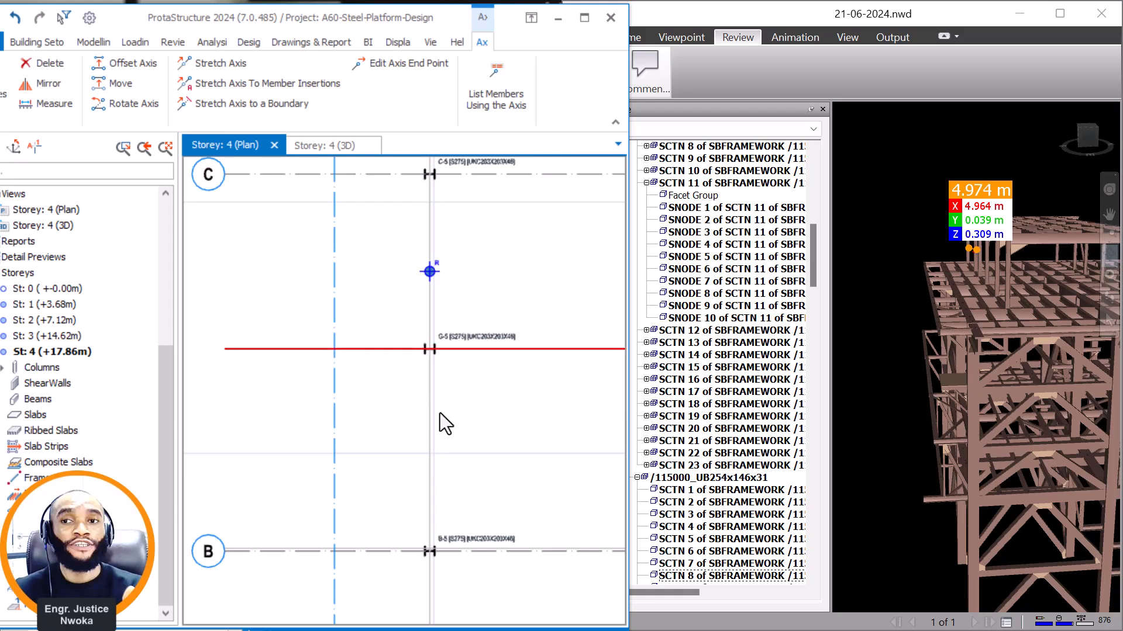
left_click(338, 147)
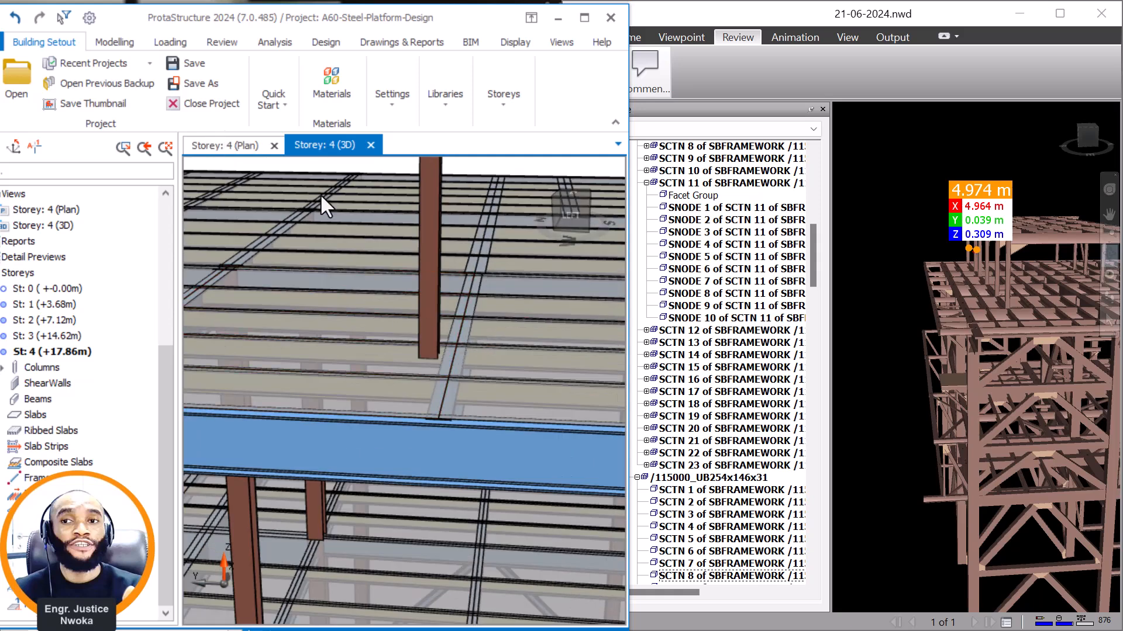
Offset the axis through column G-5 by -73.05 mm on the storey 4 plan to create a parallel axis.
right_click(457, 340)
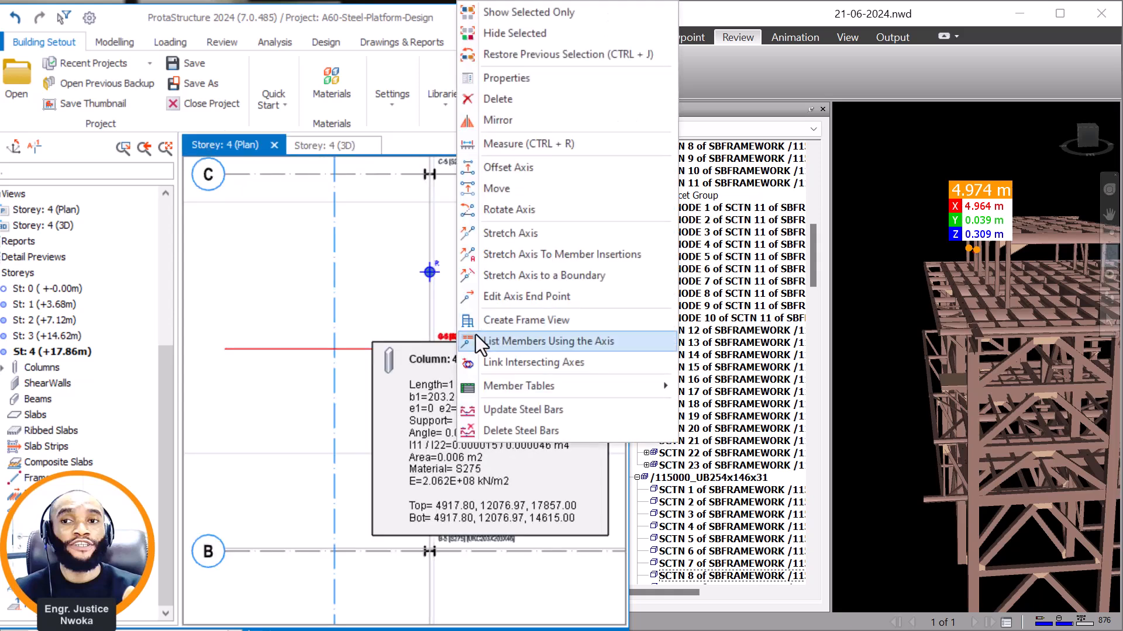
left_click(378, 343)
right_click(374, 329)
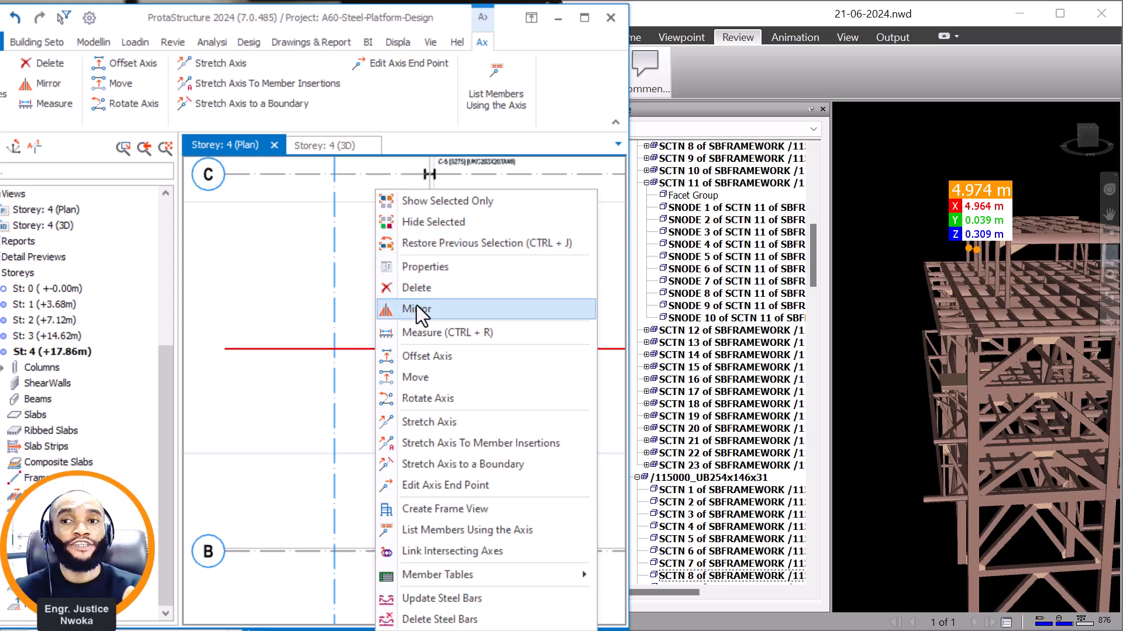
left_click(425, 362)
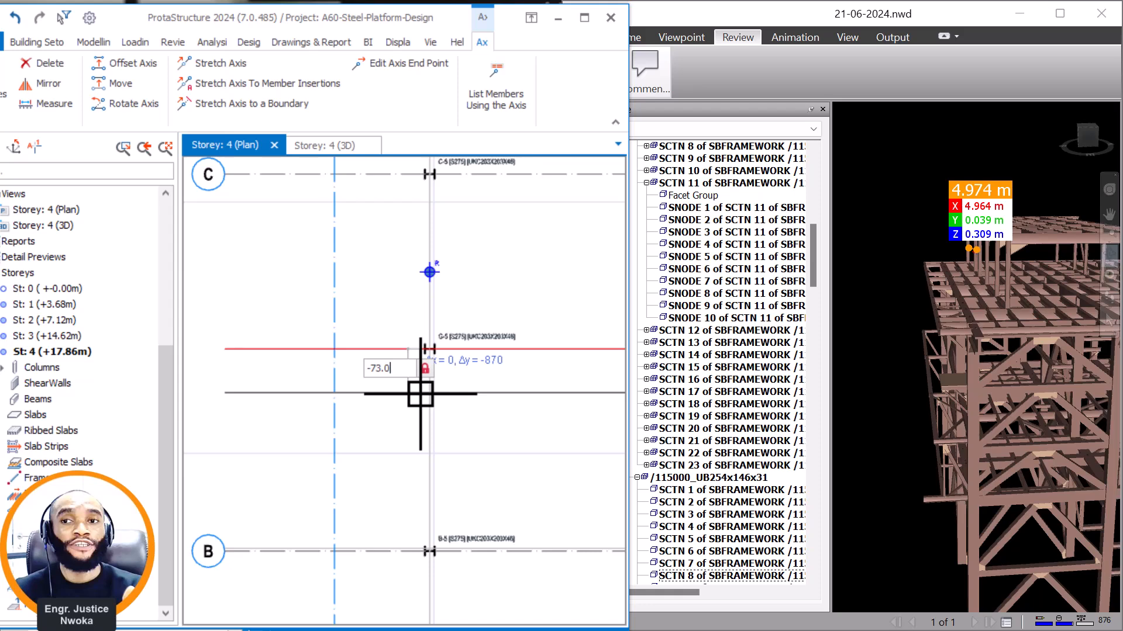
key("Return")
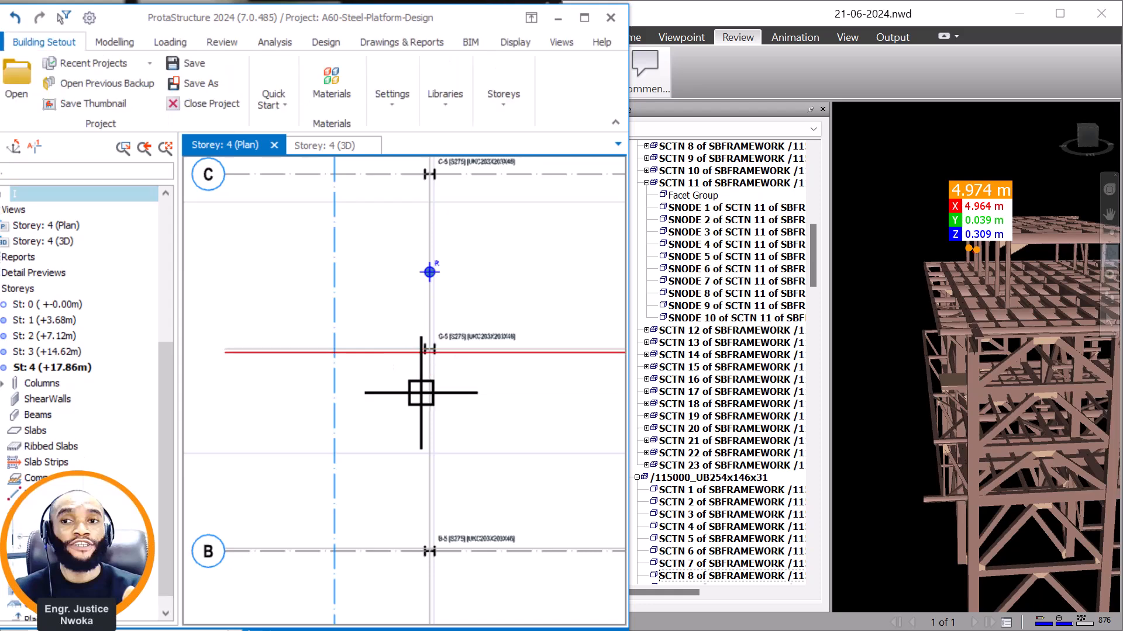
Insert a UKC203X203X46 column matching G-5 at the intersection of the new offset axis and axis 5.
scroll(450, 345, "up", 5)
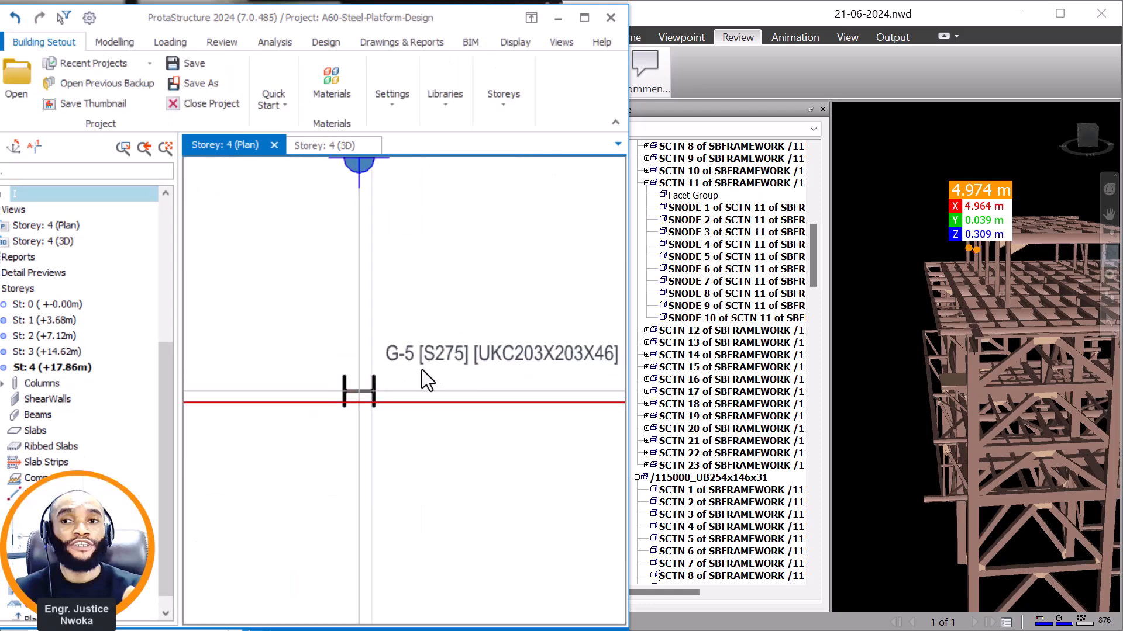
left_click(356, 380)
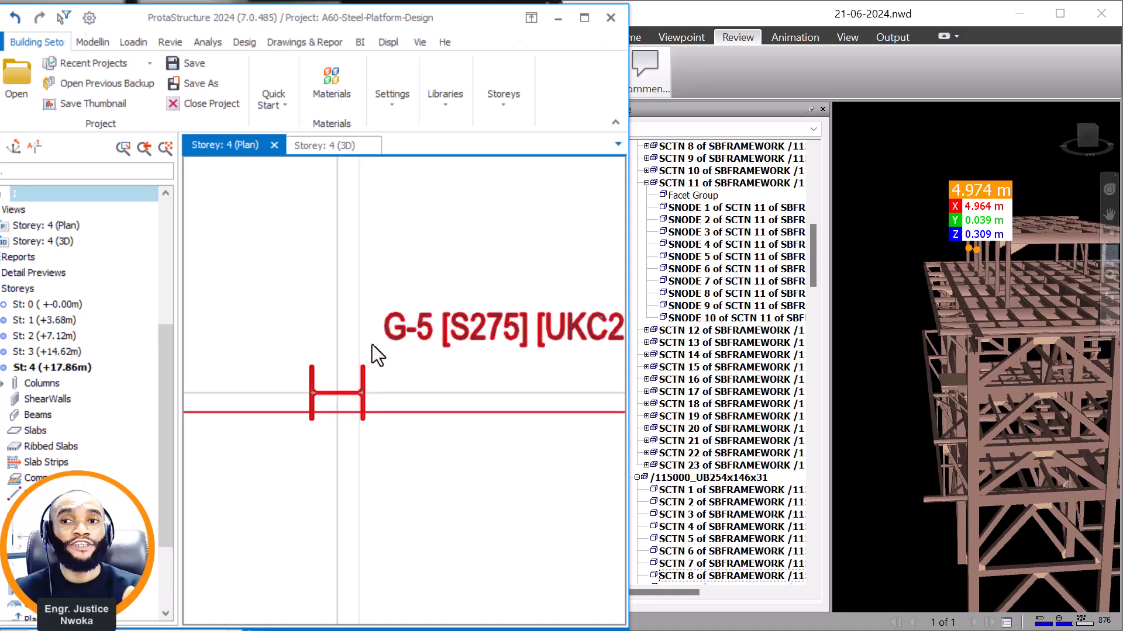
right_click(382, 275)
left_click(454, 79)
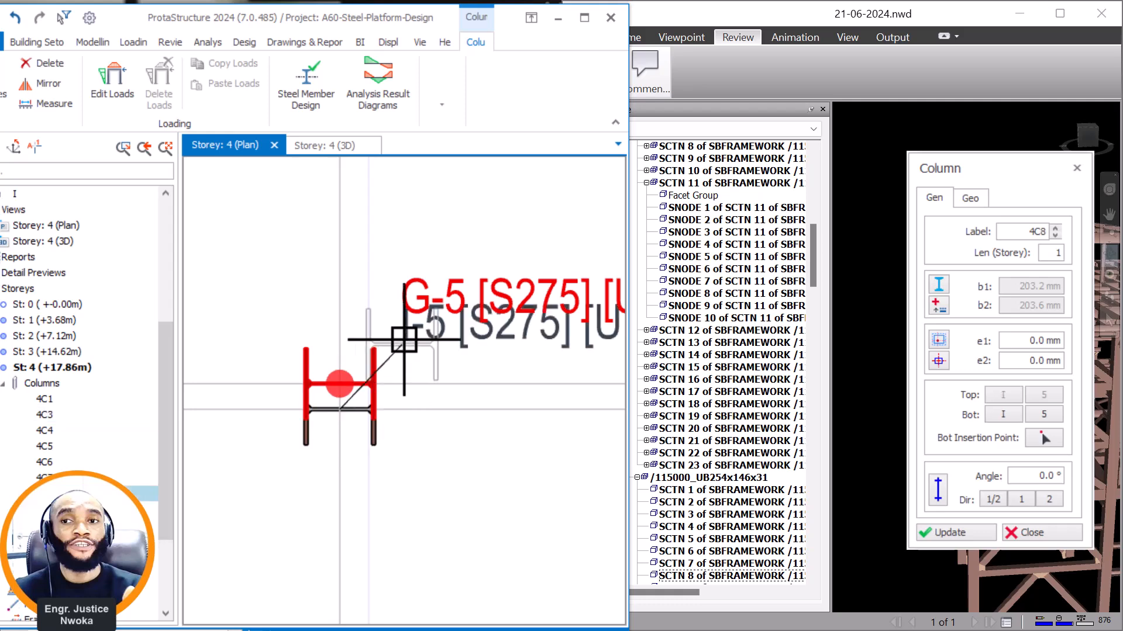
key("Escape")
Delete the original column 4C3 at G-5 and check the replacement column against the beam in the 3D view.
left_click(374, 349)
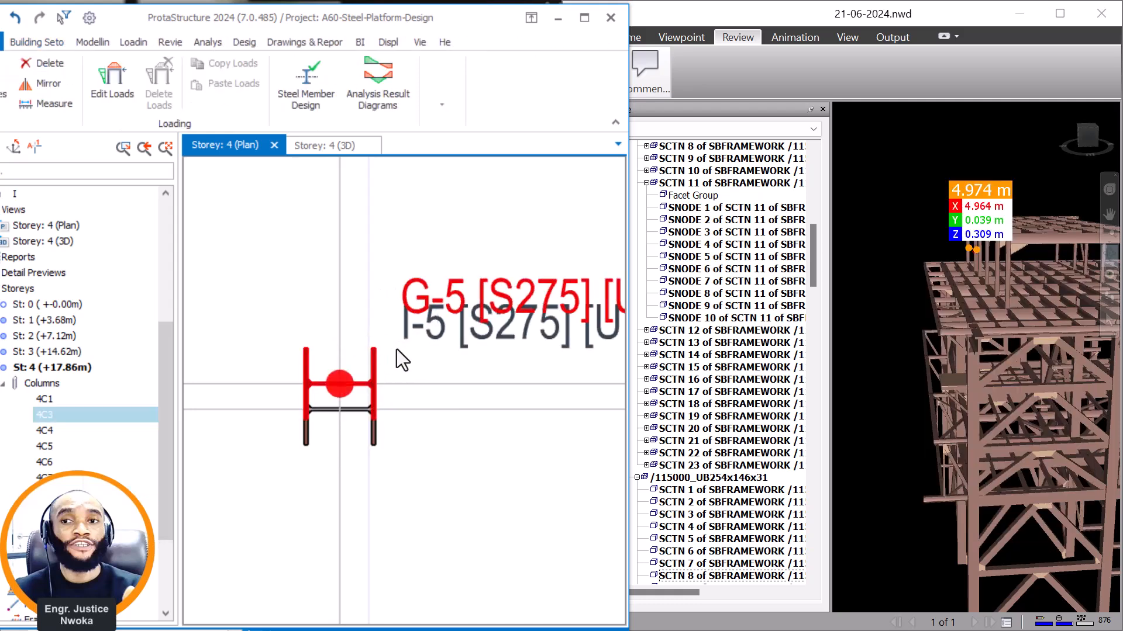
key("Delete")
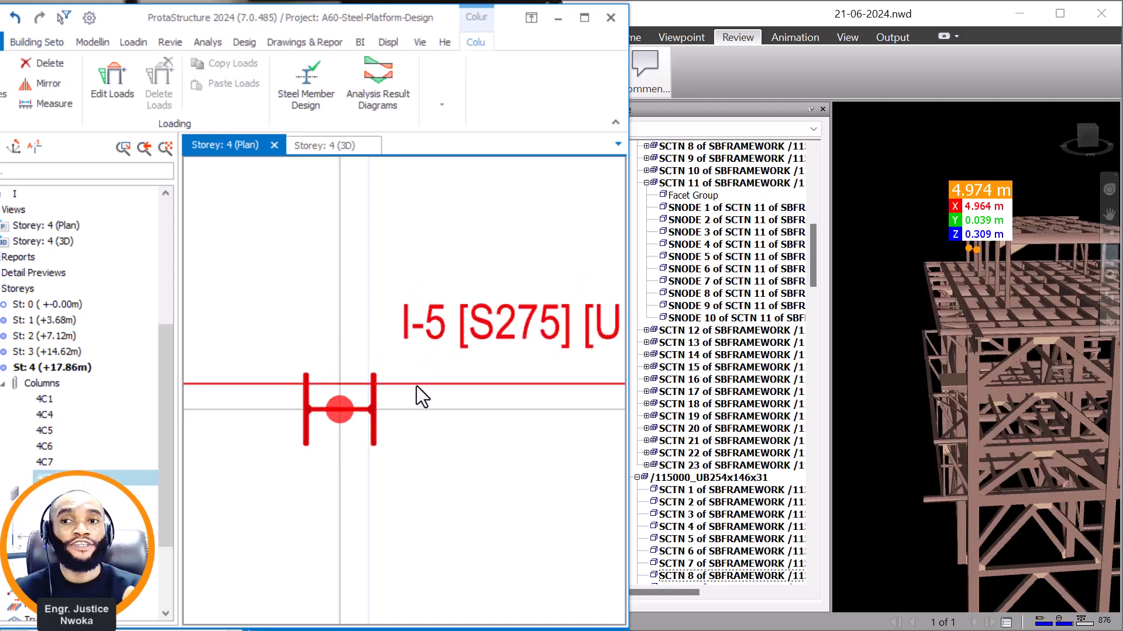
left_click(328, 146)
middle_click_drag(461, 366, 393, 376)
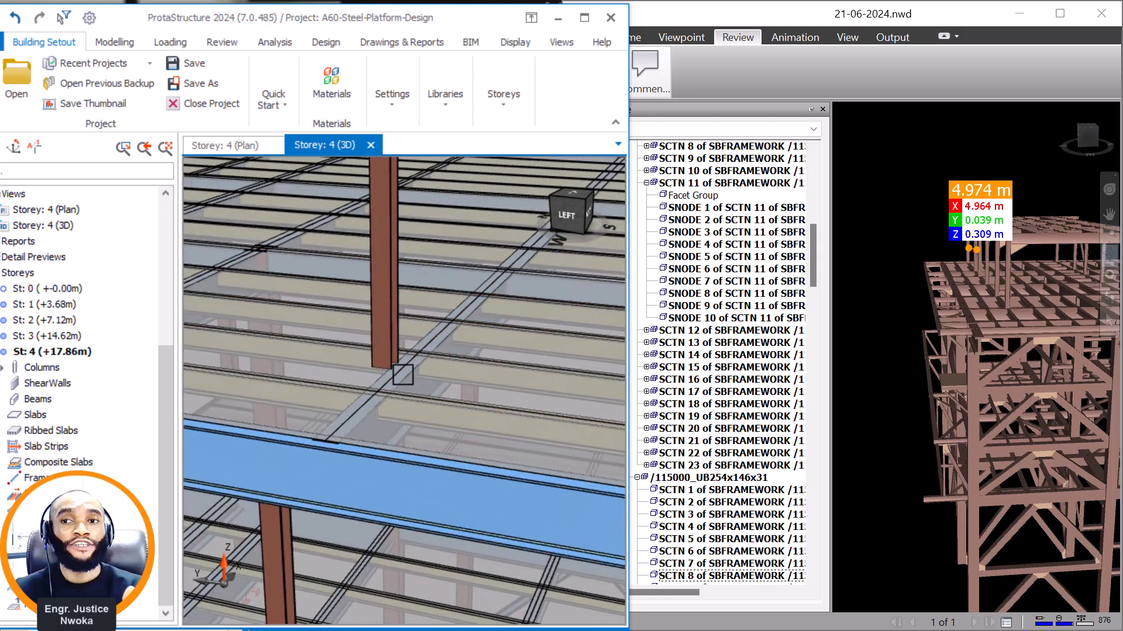
Compare the offset axis with the supporting beam between grids B and C on the storey 3 plan.
left_click(220, 147)
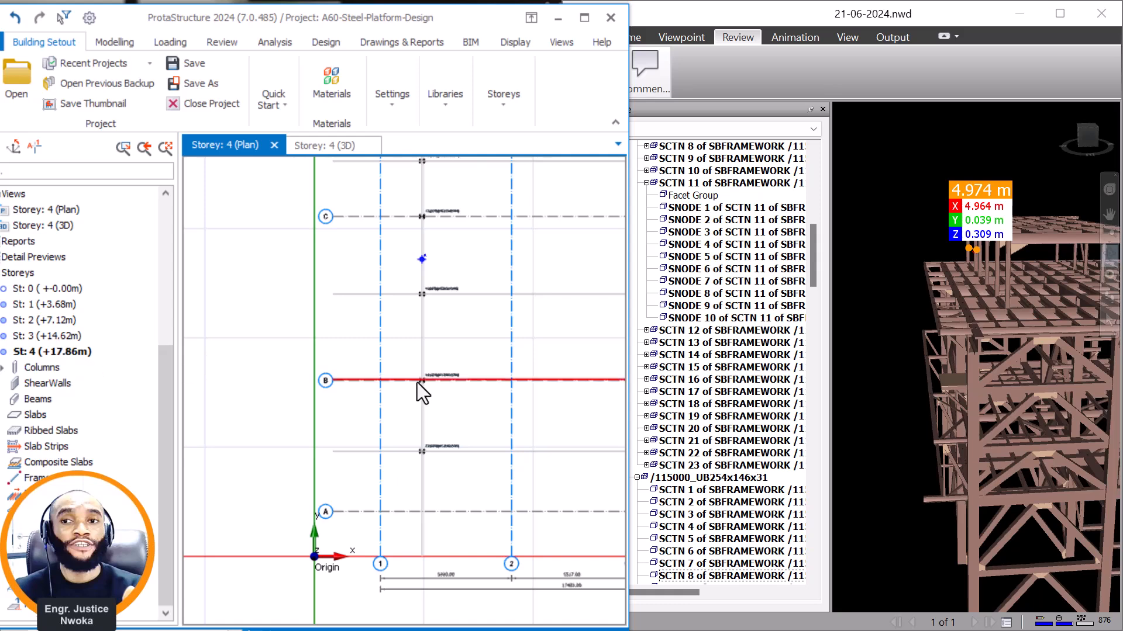
double_click(58, 338)
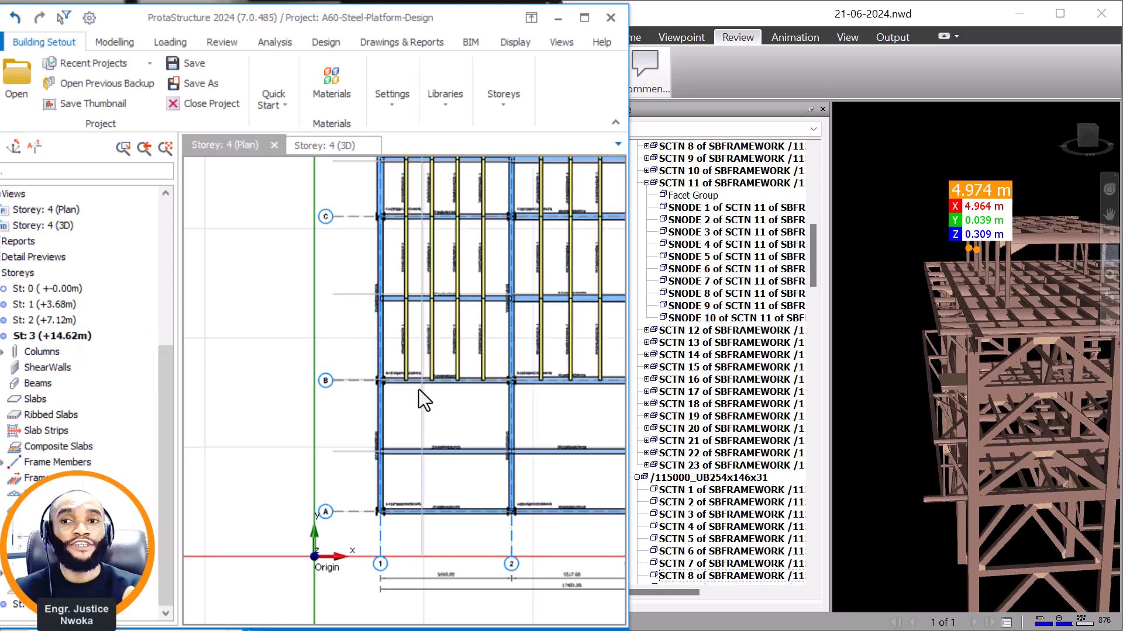
scroll(364, 292, "up", 8)
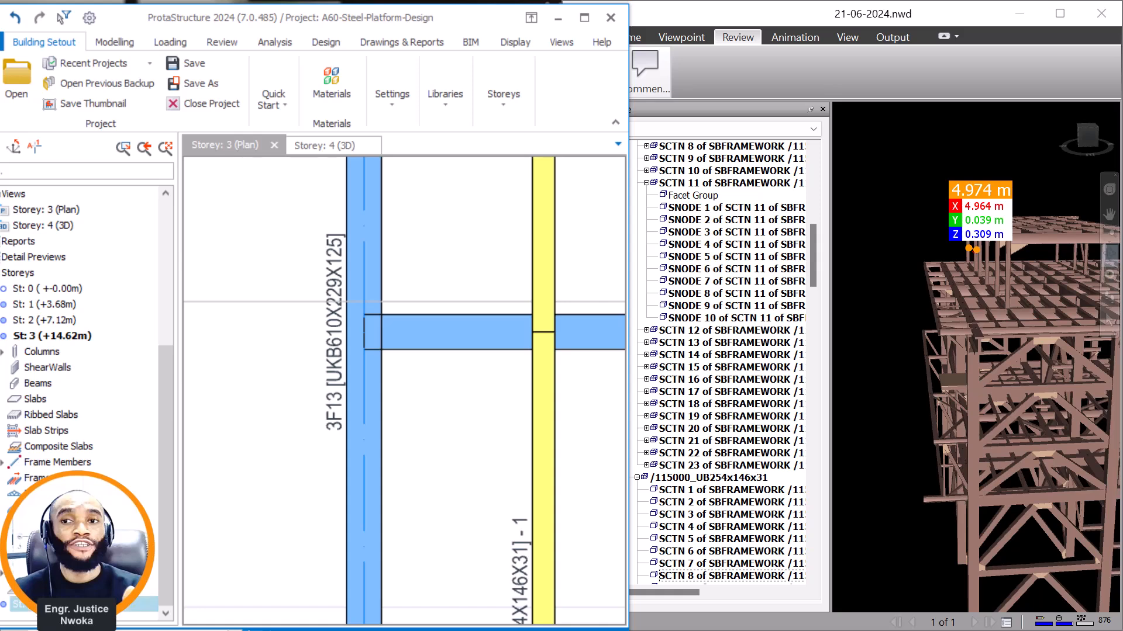
Delete the replacement column at I-5 on the storey 4 plan.
double_click(82, 605)
scroll(382, 279, "down", 7)
left_click(488, 269)
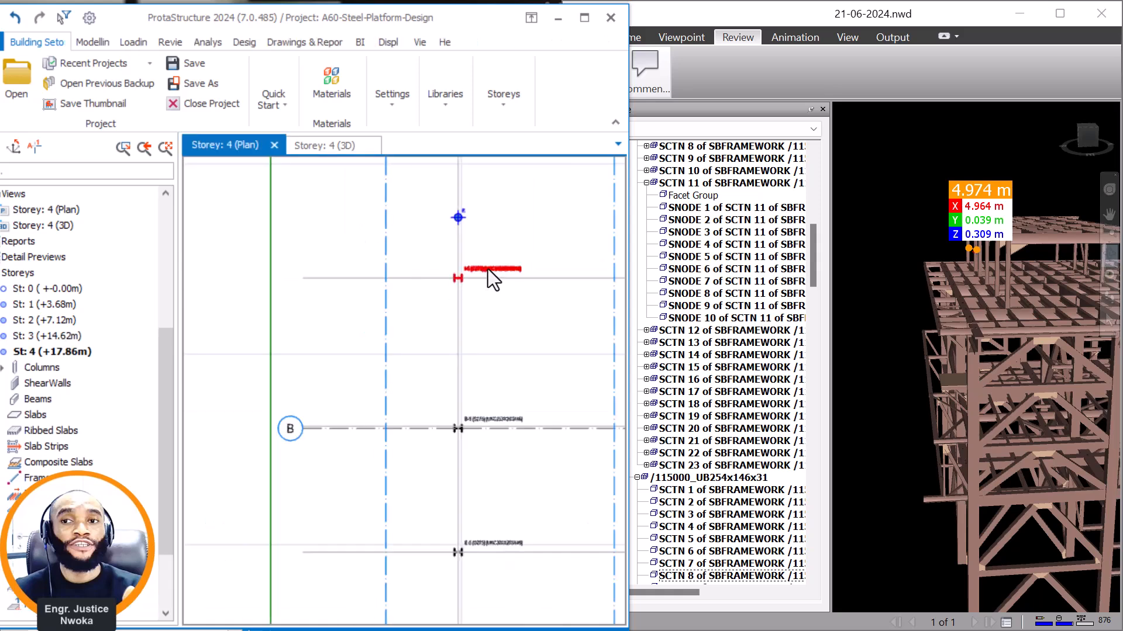
scroll(461, 298, "up", 2)
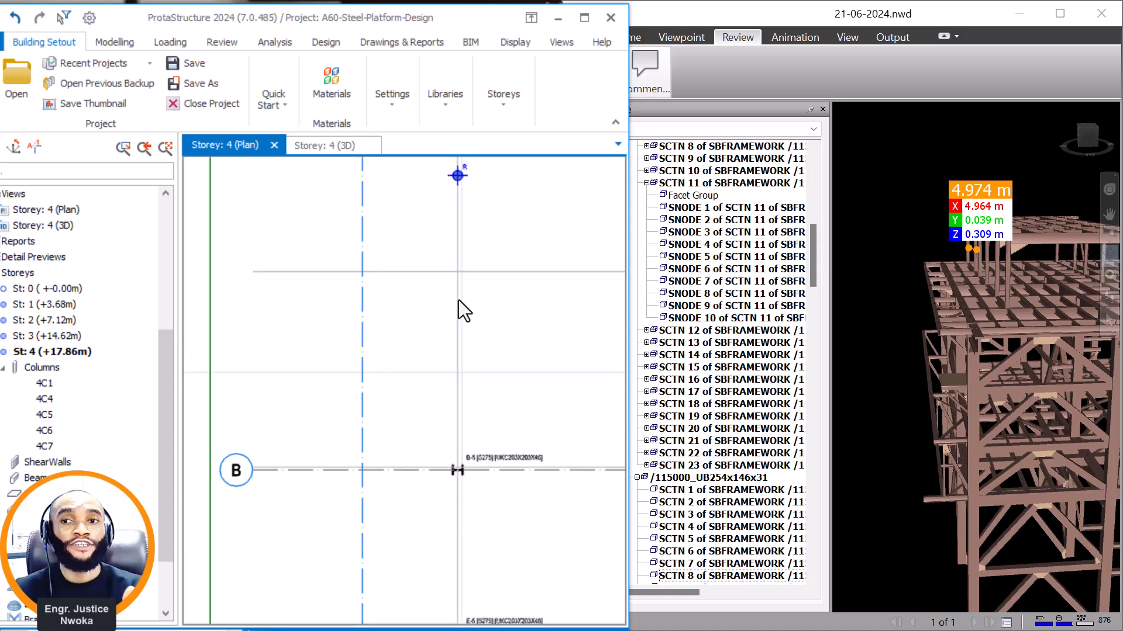
Move the offset axis between grids B and C onto the centreline of the supporting beam on the storey 3 plan.
scroll(459, 299, "up", 1)
scroll(41, 409, "down", 1)
double_click(68, 289)
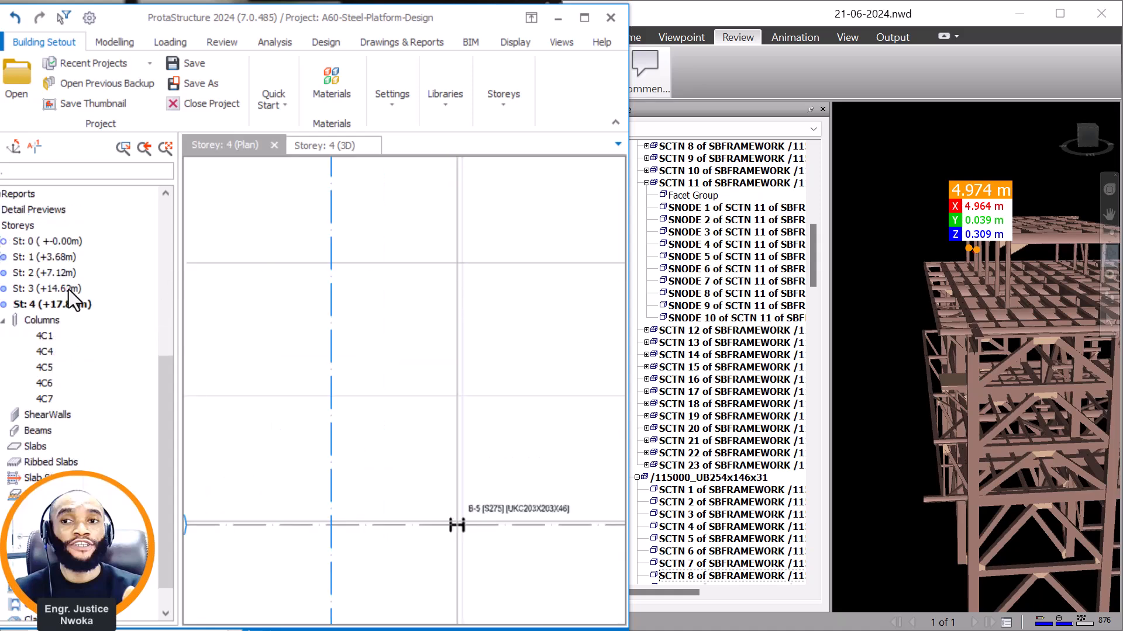
right_click(271, 263)
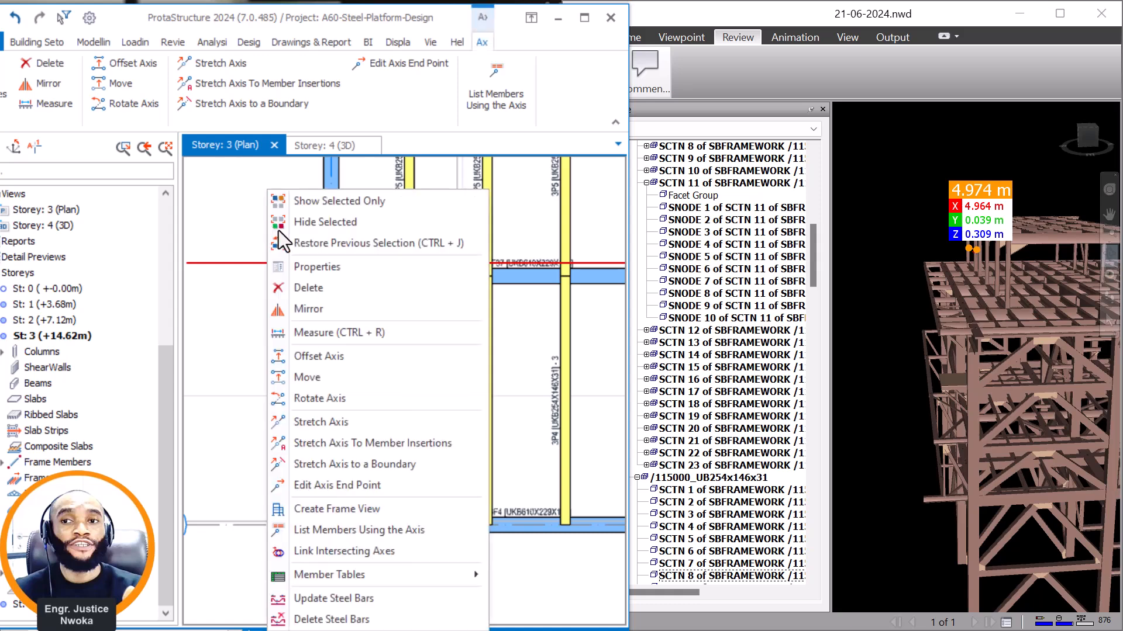
left_click(308, 376)
scroll(328, 281, "up", 2)
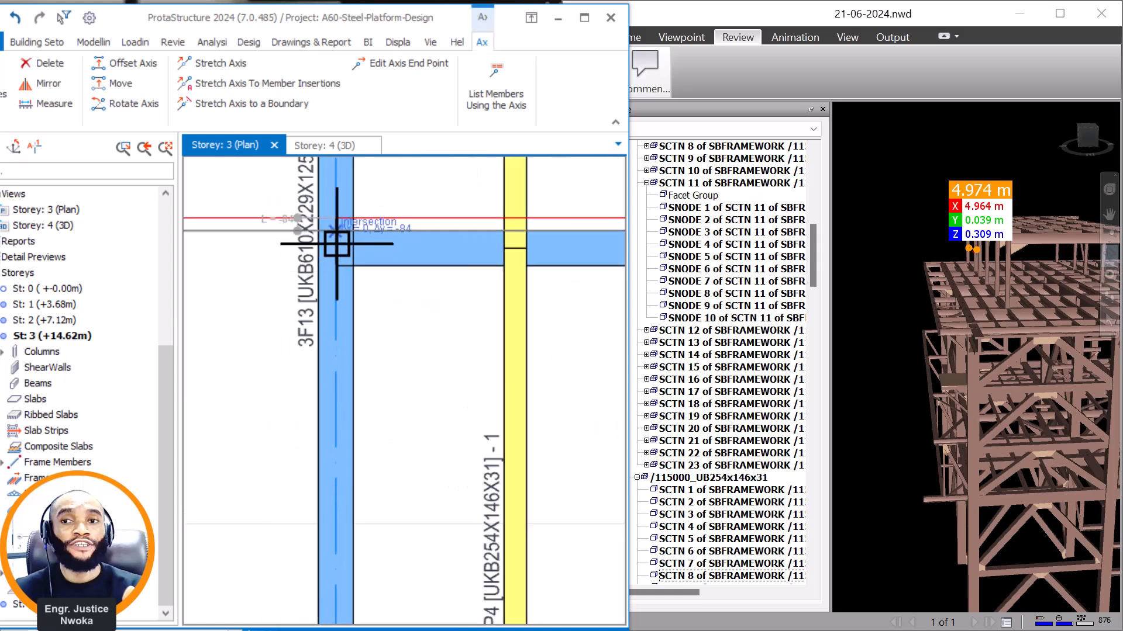
scroll(327, 246, "up", 2)
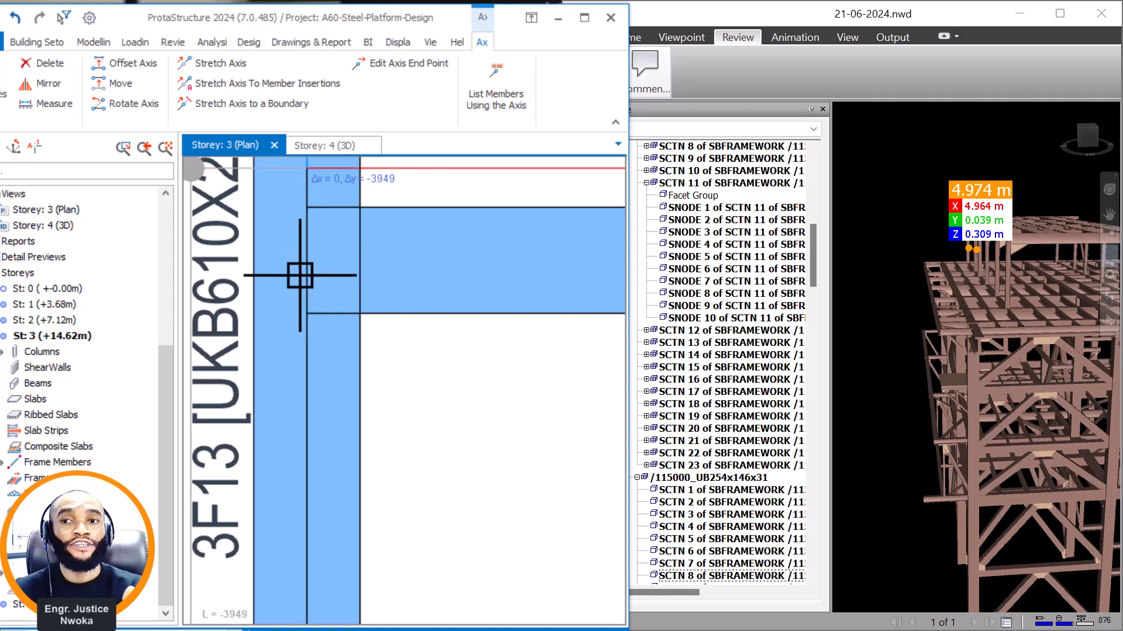
scroll(304, 270, "down", 4)
scroll(409, 269, "up", 2)
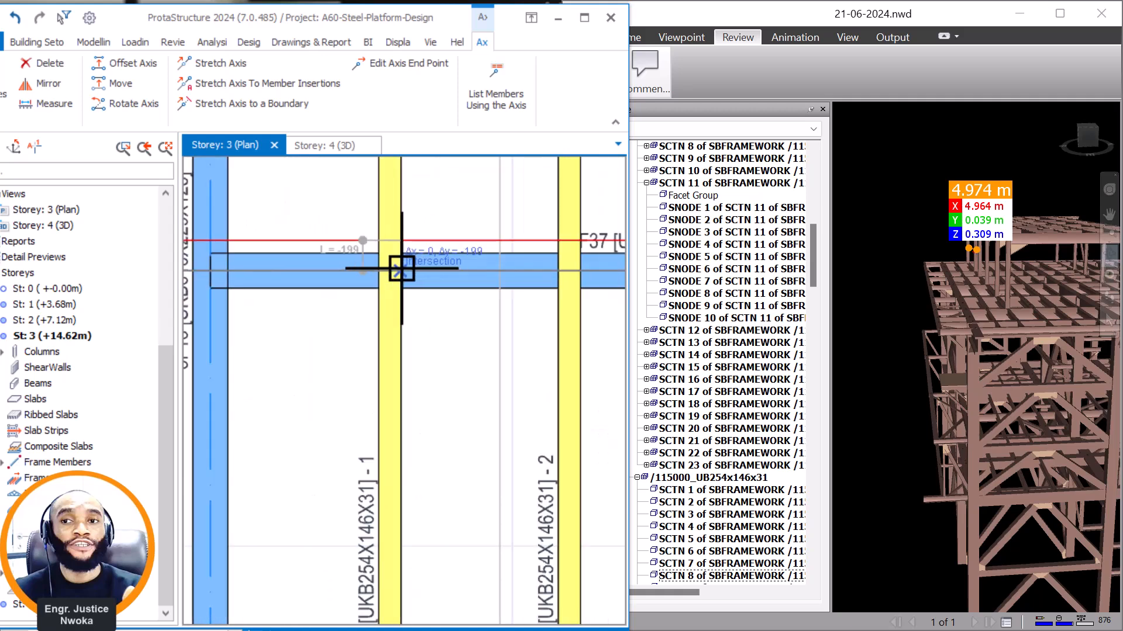
scroll(401, 269, "up", 3)
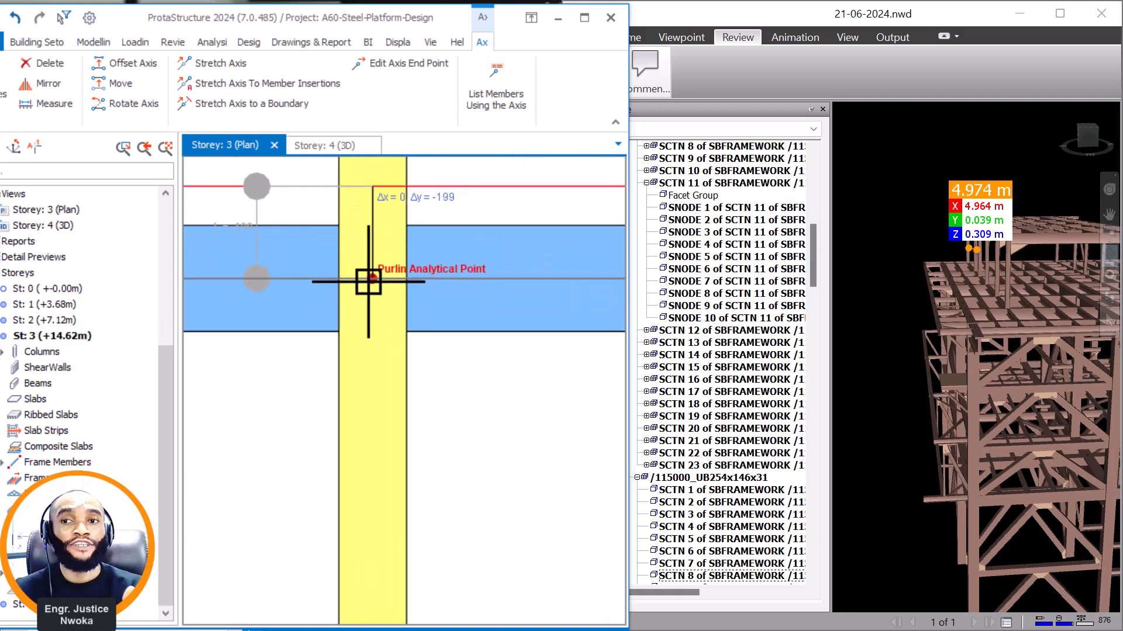
scroll(398, 289, "down", 3)
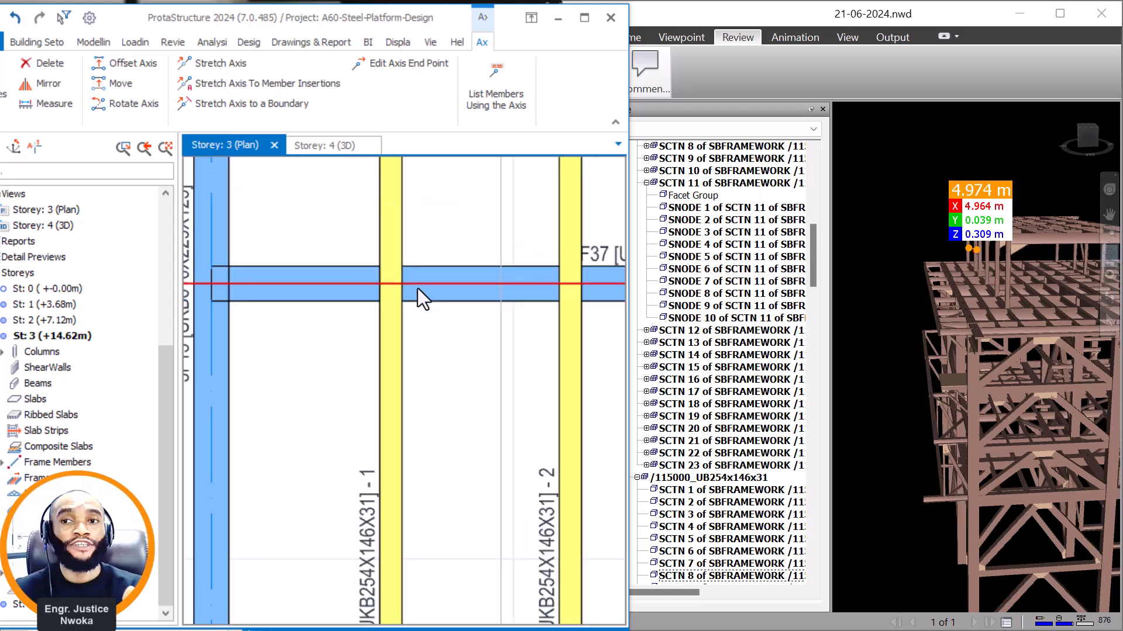
scroll(323, 316, "down", 1)
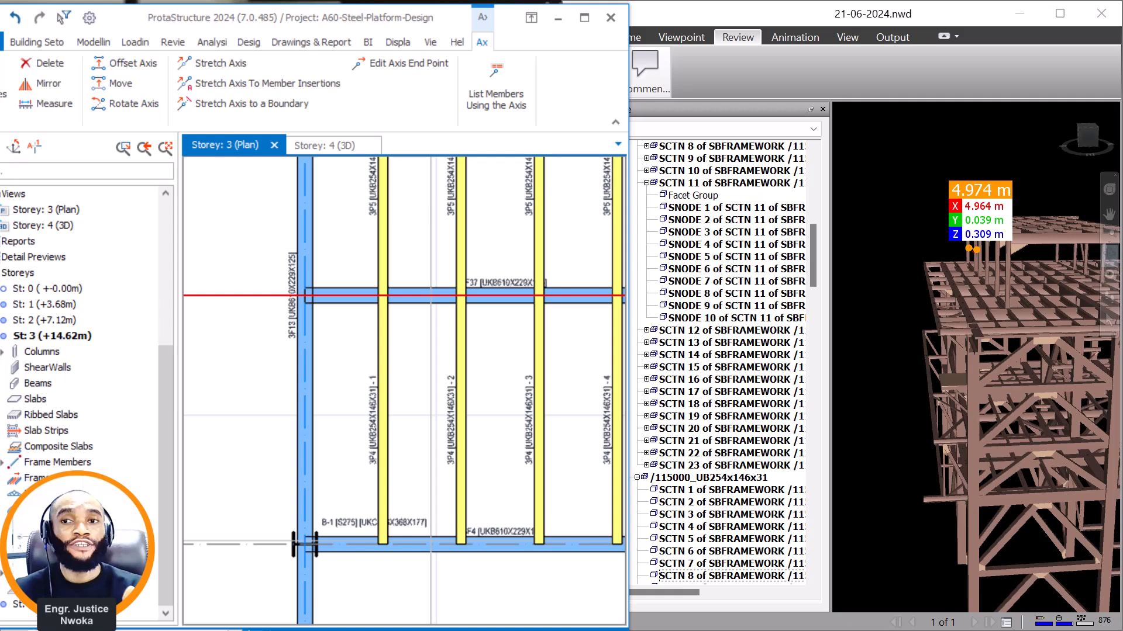
Insert a UKC203X203X46 column matching B-5 where the moved axis meets axis 5 on the storey 4 plan.
double_click(52, 605)
scroll(416, 296, "up", 1)
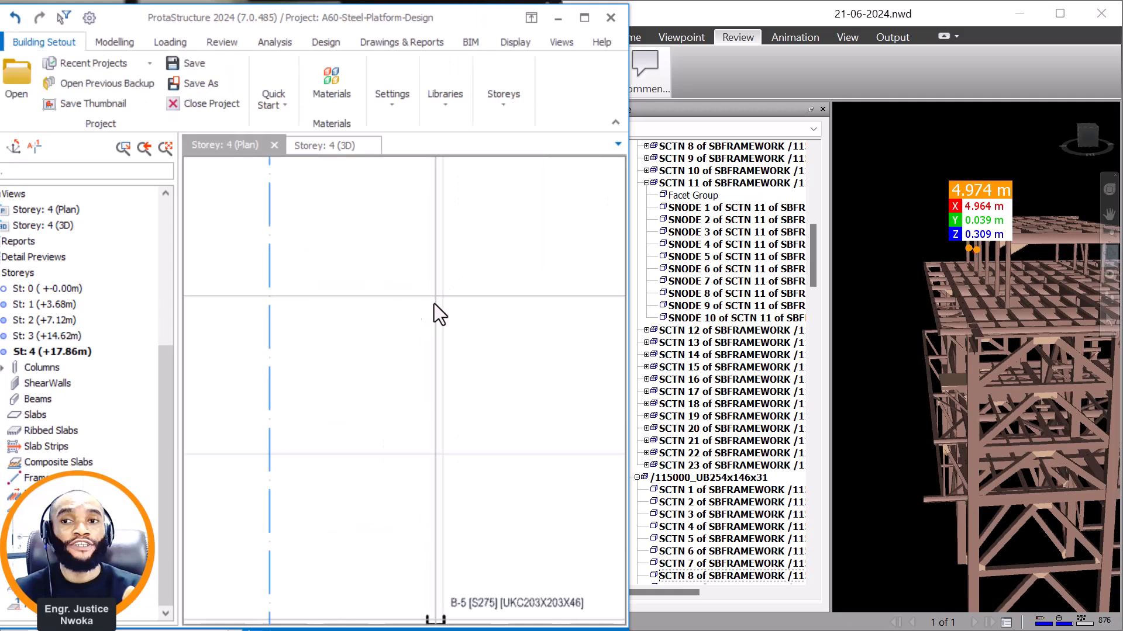
scroll(437, 302, "down", 1)
left_click(460, 524)
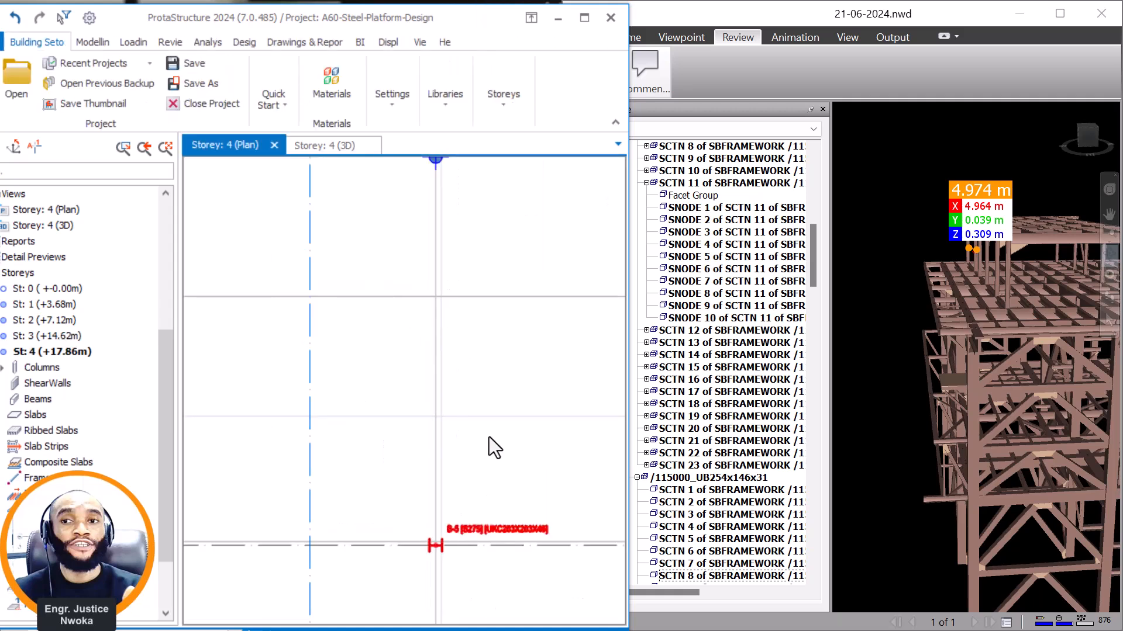
right_click(508, 280)
left_click(557, 83)
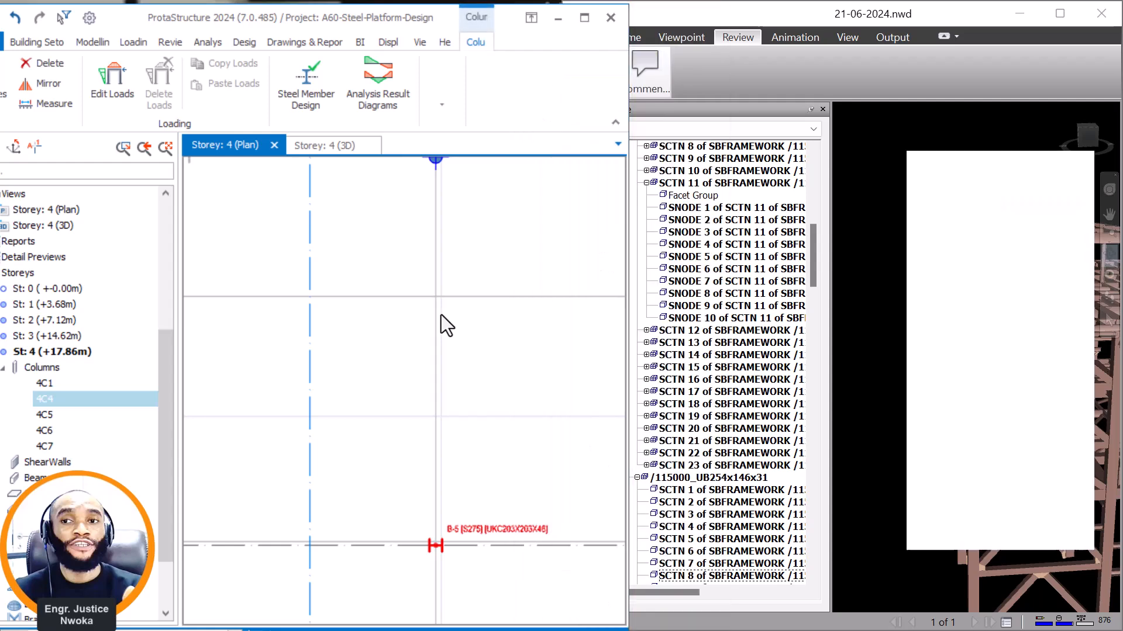
scroll(436, 313, "up", 1)
left_click(434, 292)
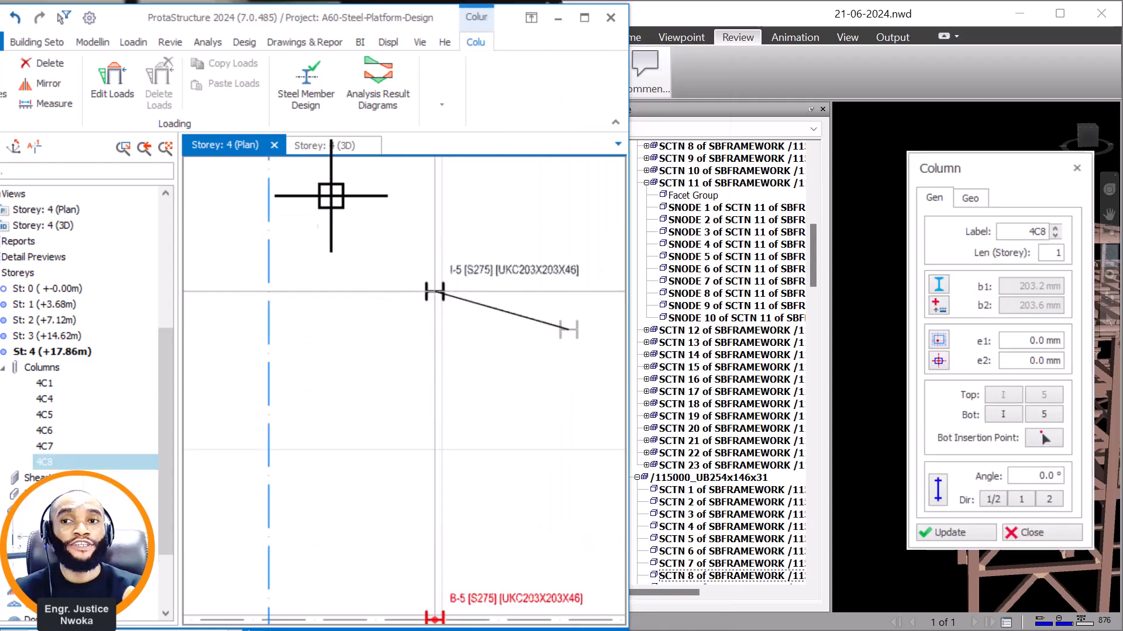
key("Escape")
Inspect the base of the new column and the whole row of roof columns against the supporting beams in the 3D view.
left_click(331, 145)
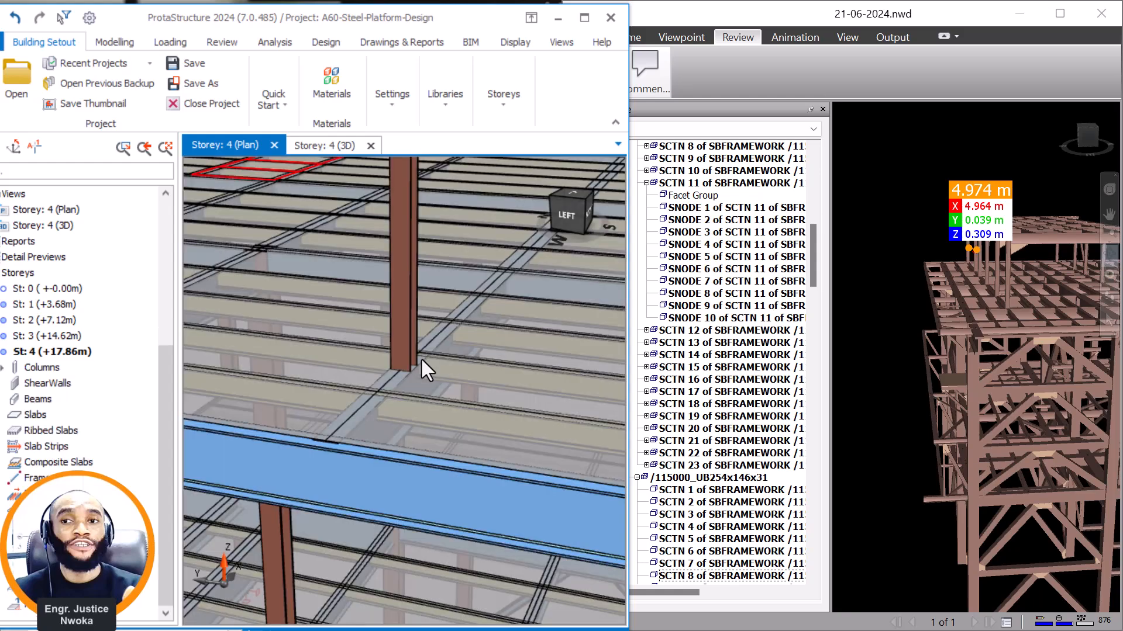
middle_click_drag(452, 373, 491, 401)
scroll(411, 372, "down", 5)
scroll(393, 391, "up", 3)
scroll(481, 388, "up", 3)
scroll(461, 380, "down", 1)
scroll(357, 384, "down", 4)
middle_click_drag(374, 389, 579, 428)
scroll(256, 342, "down", 1)
scroll(257, 343, "down", 3)
middle_click_drag(390, 341, 316, 332, "shift")
scroll(378, 338, "up", 3)
middle_click_drag(404, 389, 300, 348, "shift")
scroll(299, 348, "down", 2)
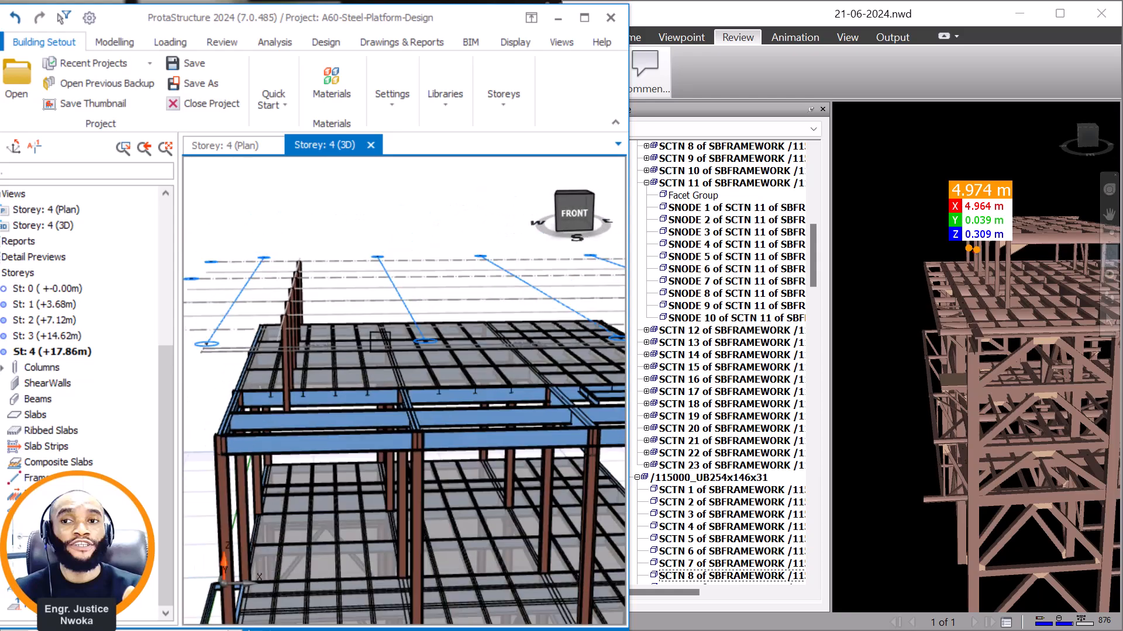
Switch to Navisworks and examine the raised roof's columns and end frame on the opposite side of the row already modelled.
left_click(1058, 255)
scroll(1059, 255, "up", 3)
middle_click_drag(1011, 213, 977, 271)
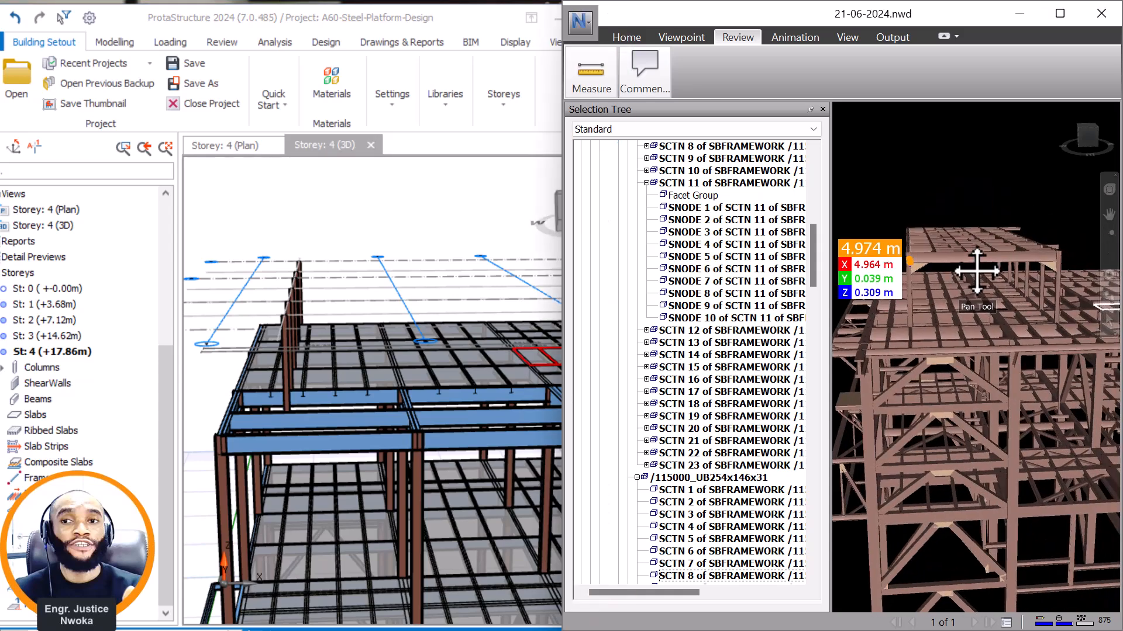
left_click_drag(1036, 280, 980, 285)
middle_click_drag(980, 285, 977, 316, "shift")
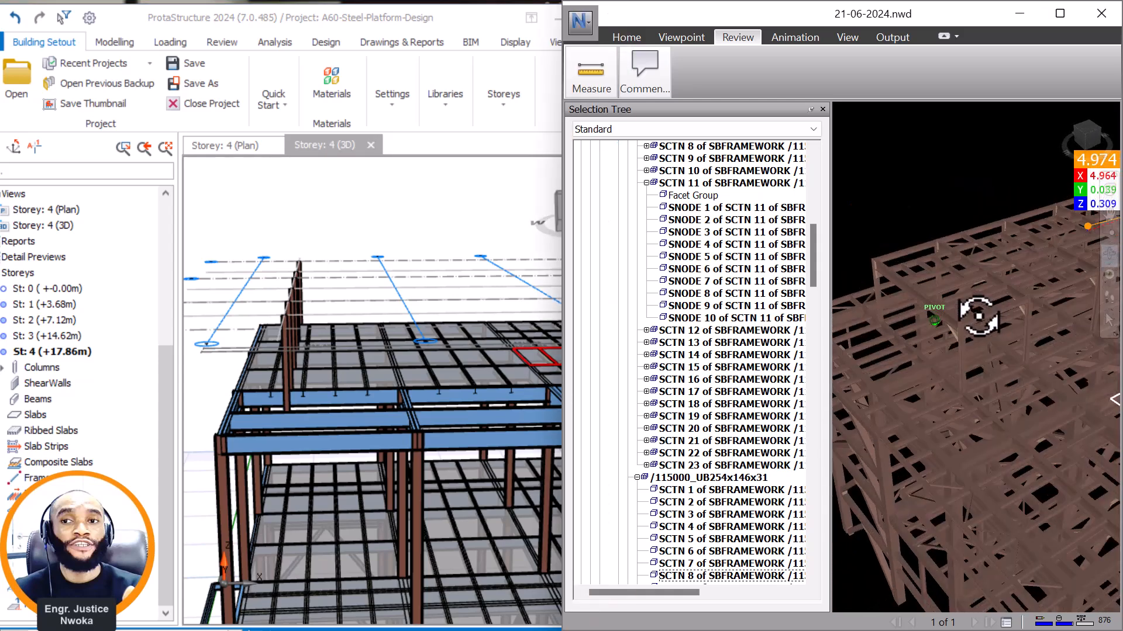
middle_click_drag(1040, 341, 1003, 300)
scroll(928, 342, "up", 1)
scroll(929, 350, "up", 3)
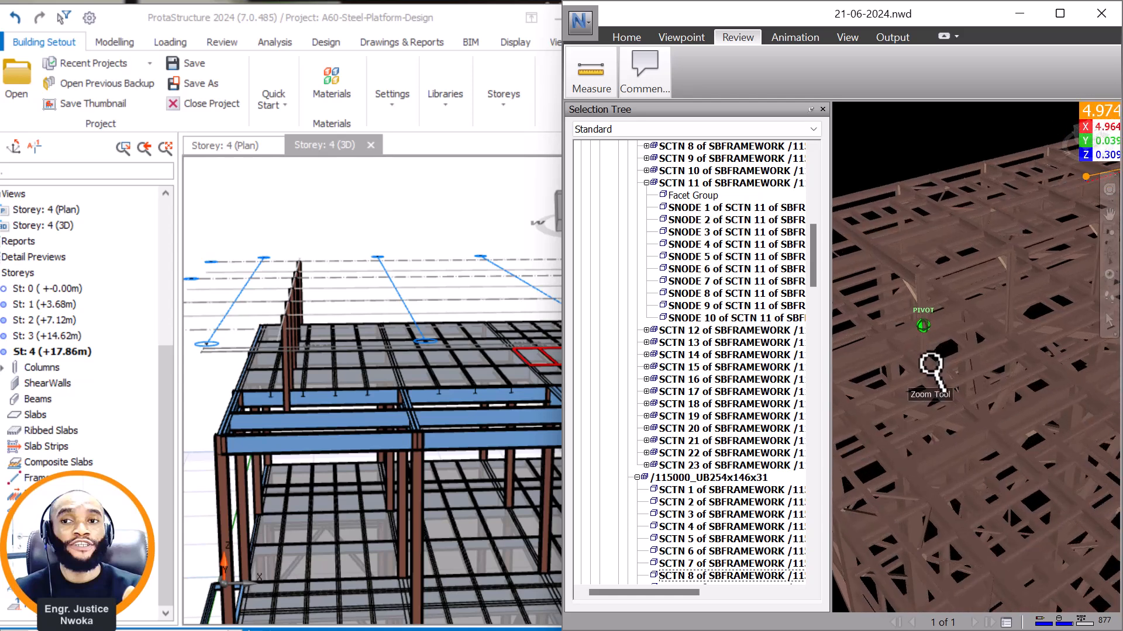
middle_click_drag(1000, 368, 1027, 556)
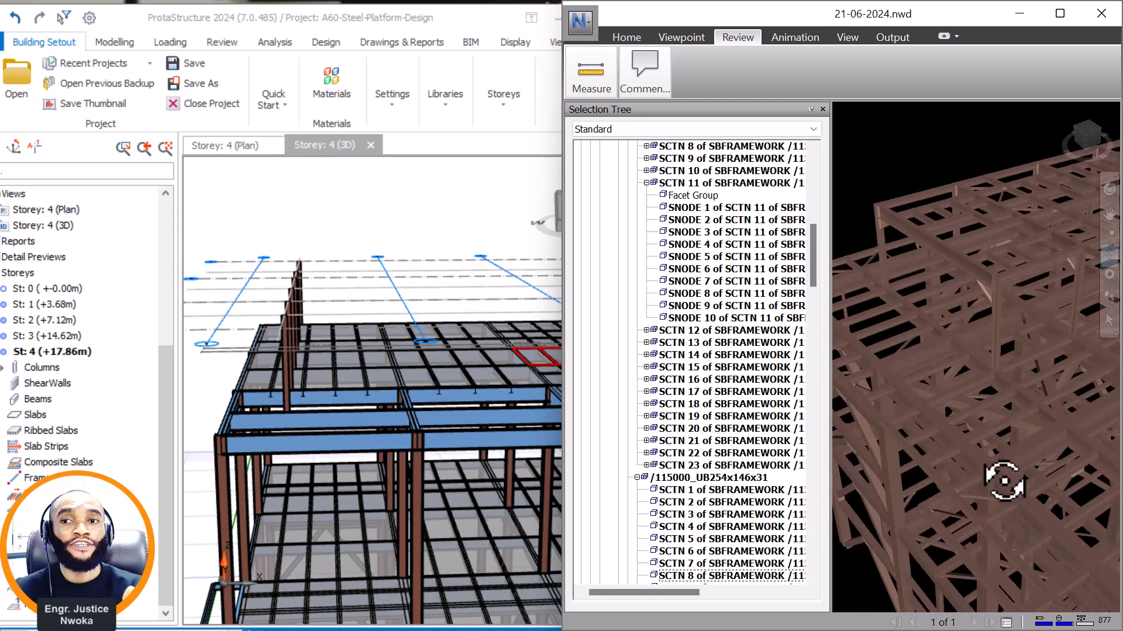
scroll(1035, 461, "down", 2)
left_click_drag(942, 324, 1011, 298)
left_click(320, 391)
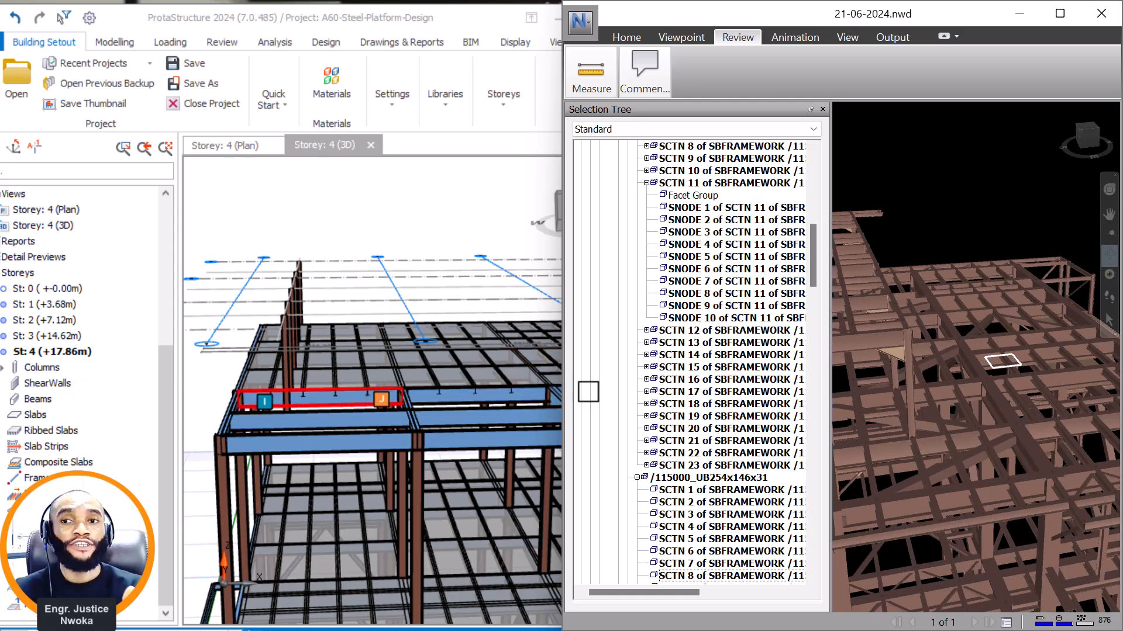
middle_click_drag(957, 364, 1081, 311)
scroll(927, 329, "up", 3)
middle_click_drag(894, 358, 897, 386)
left_click_drag(897, 386, 908, 387)
middle_click_drag(908, 387, 917, 431, "shift")
middle_click_drag(982, 396, 872, 436)
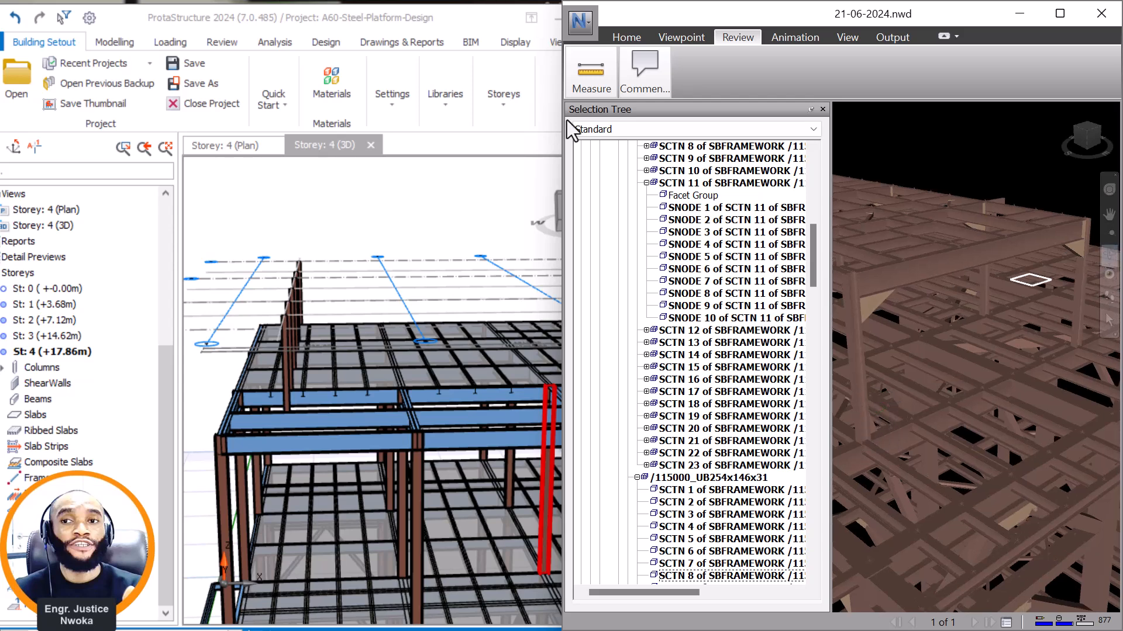
Measure the distance between the two corner columns across the raised roof's end frame in the enlarged Navisworks model.
left_click(591, 73)
left_click(595, 130)
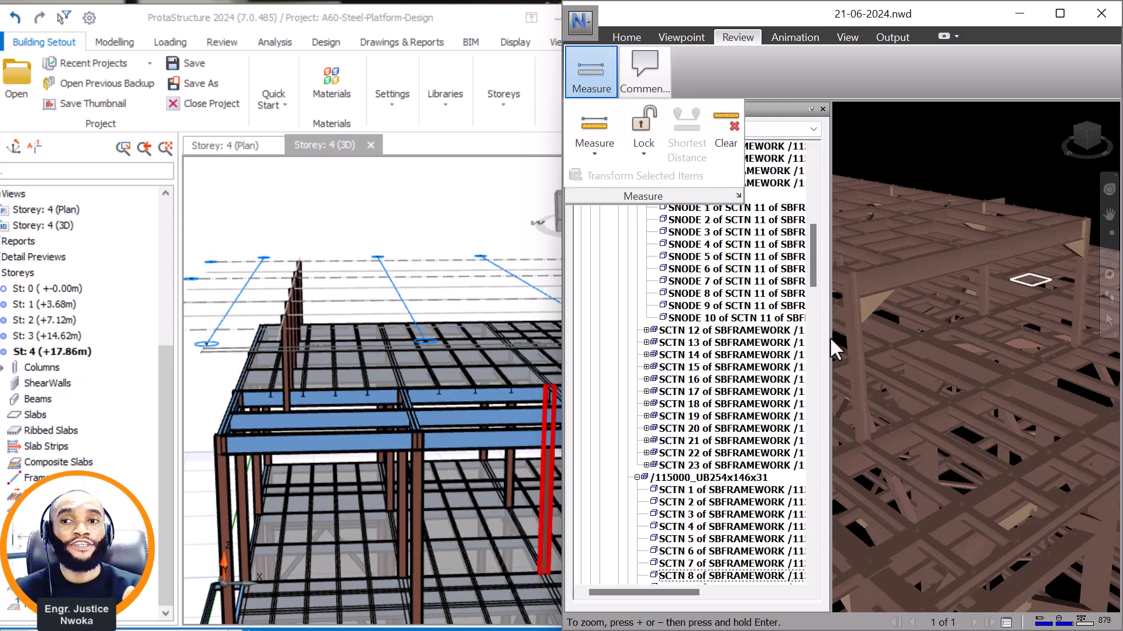
left_click(1059, 14)
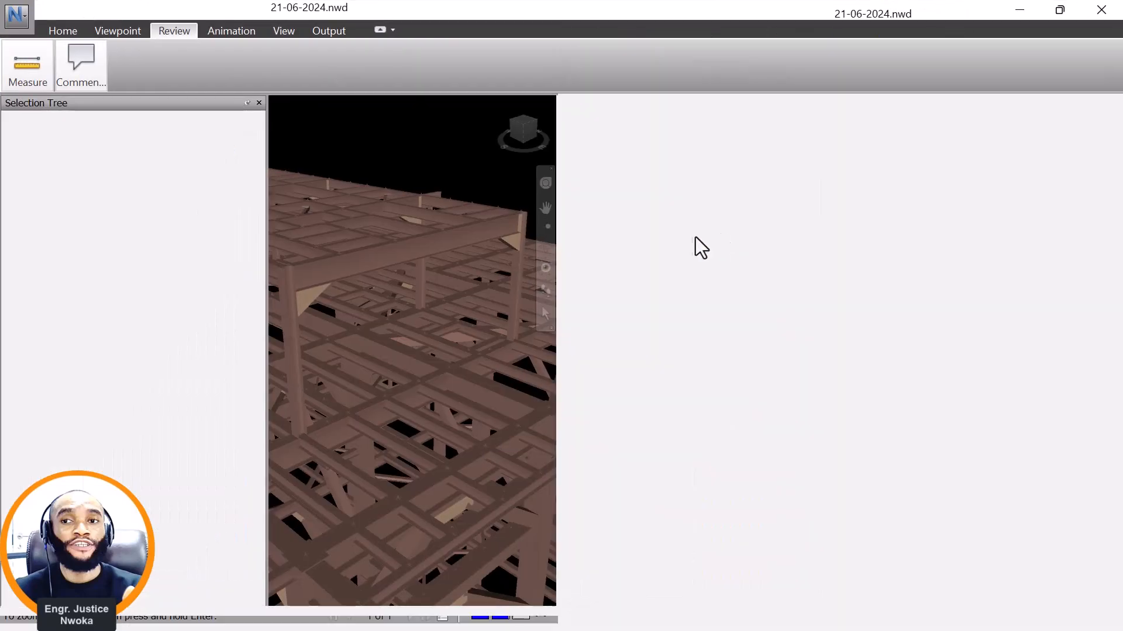
scroll(583, 389, "up", 2)
scroll(582, 380, "up", 4)
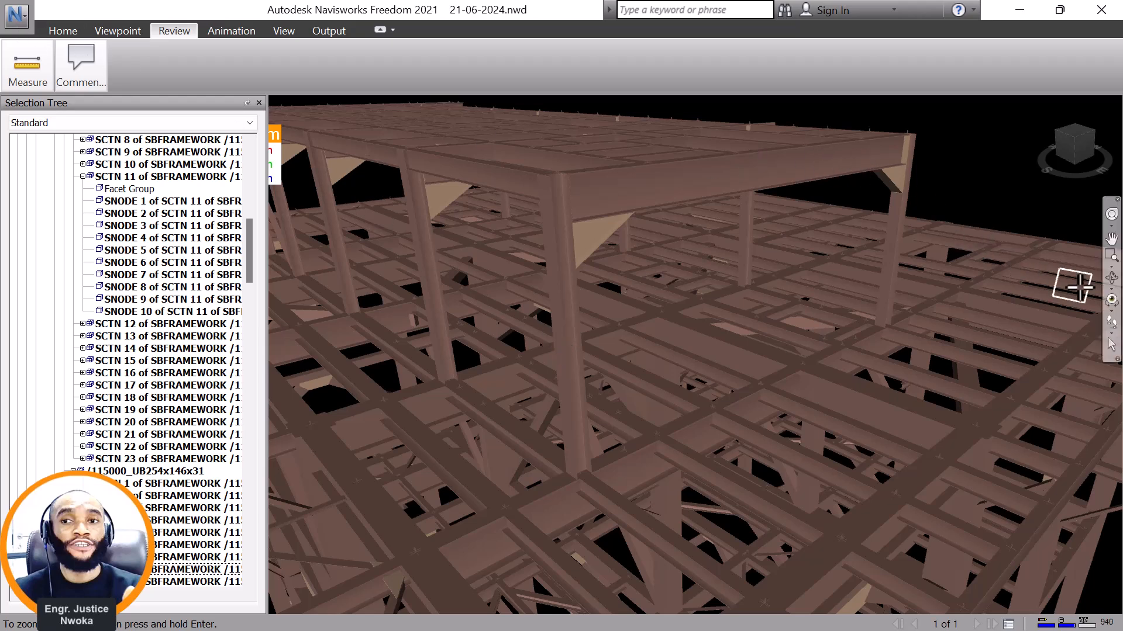
left_click(1111, 278)
left_click_drag(642, 363, 649, 373)
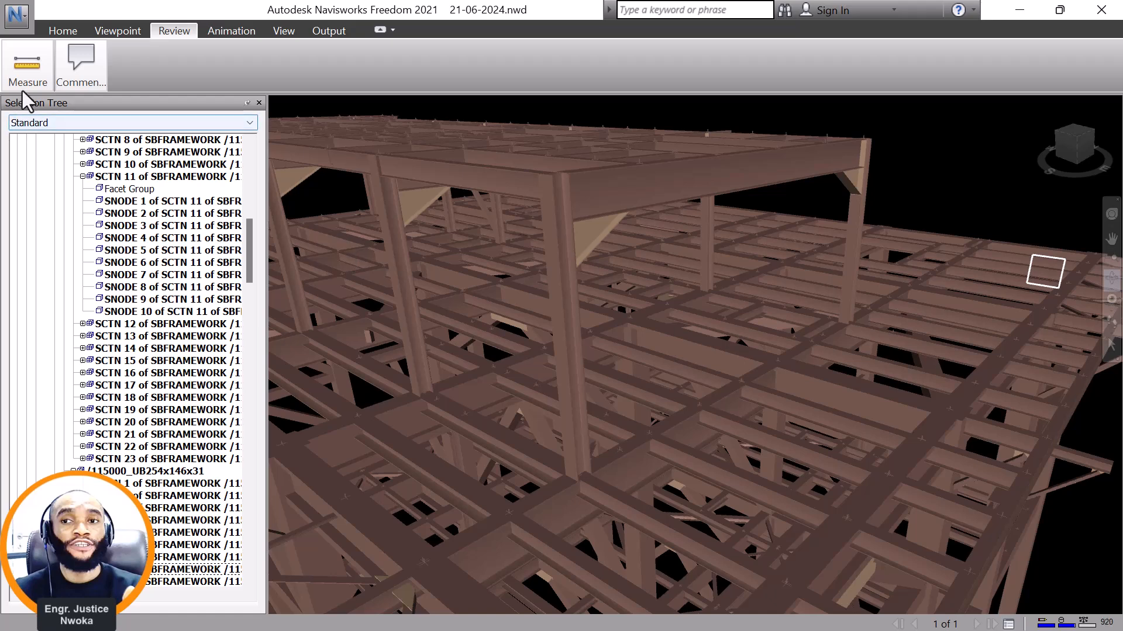
left_click(22, 66)
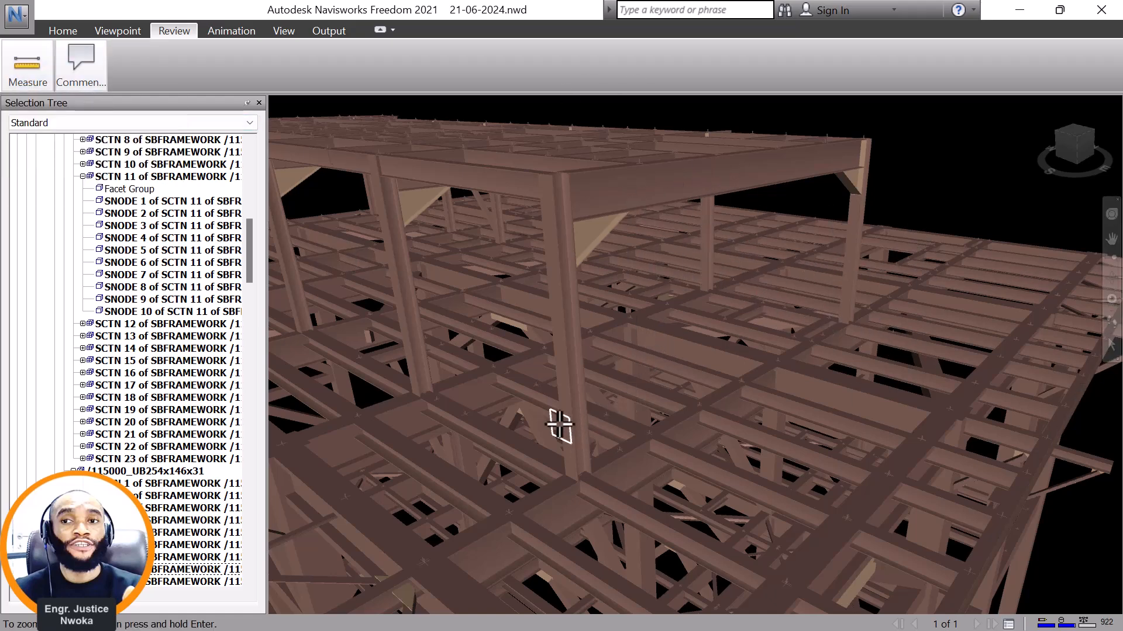
left_click(560, 347)
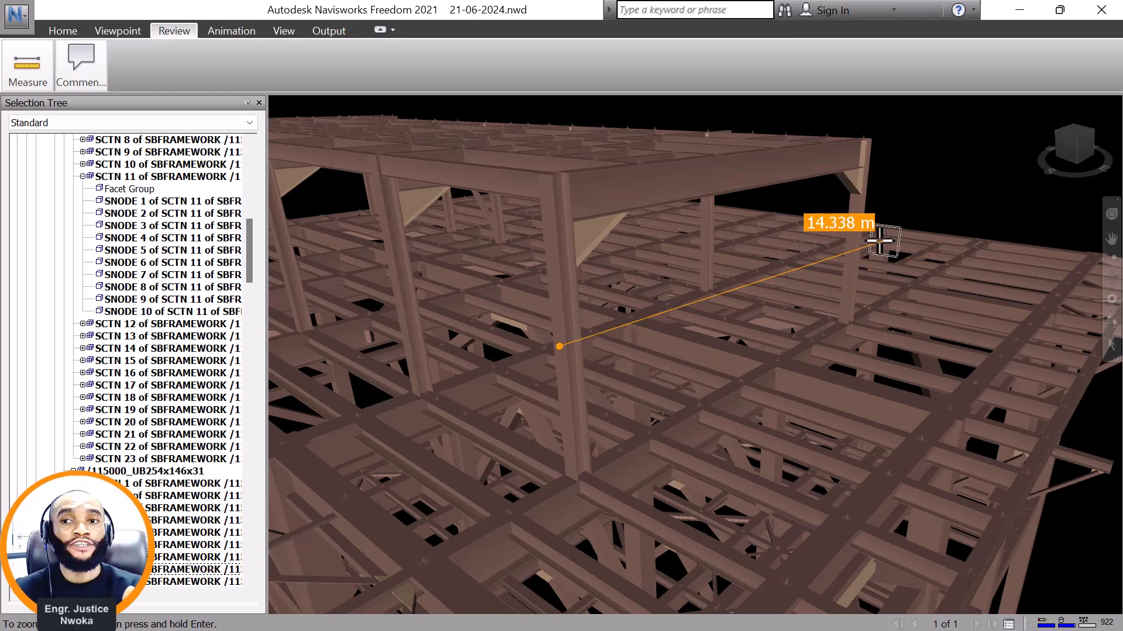
scroll(852, 238, "up", 2)
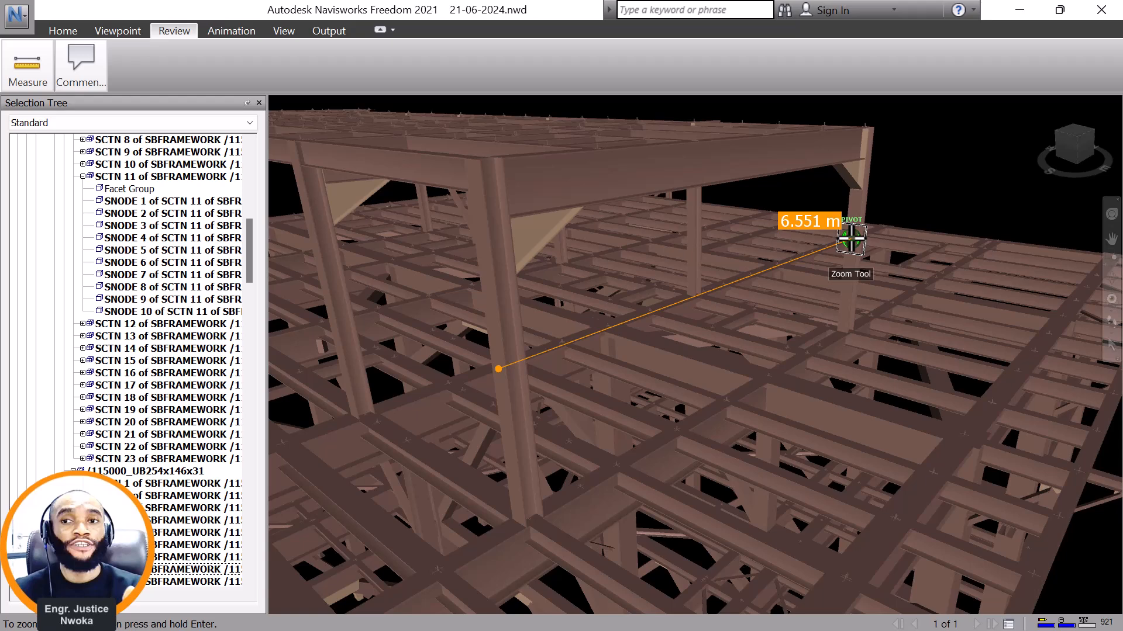
left_click(853, 233)
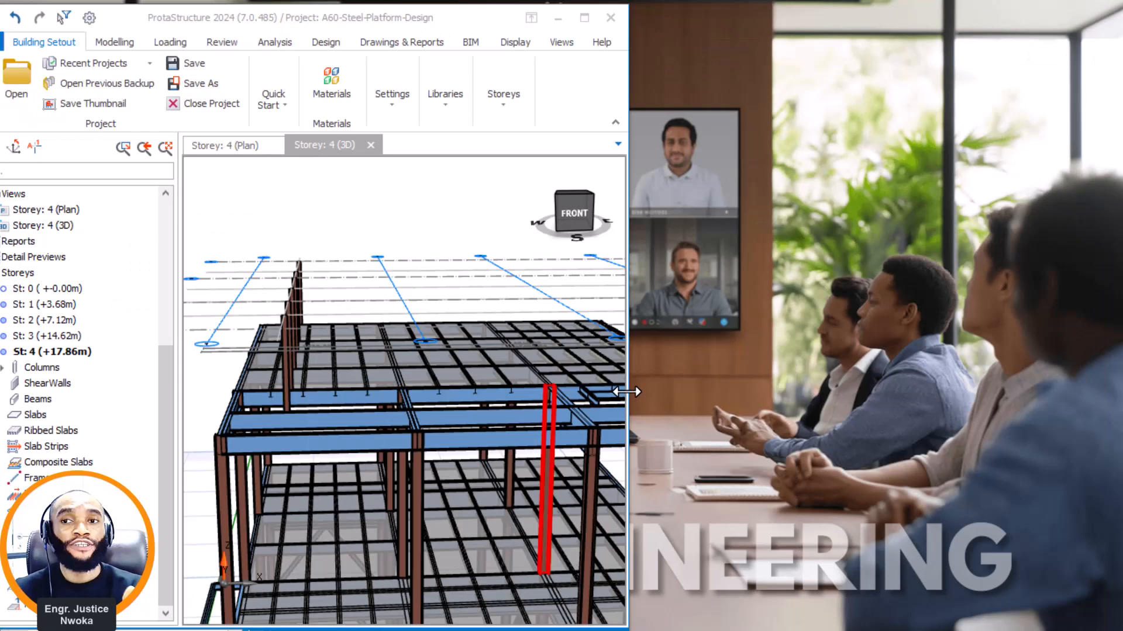
Return to ProtaStructure and offset axis 5 by 6550 mm towards axis 3 on the storey 4 plan.
left_click(582, 11)
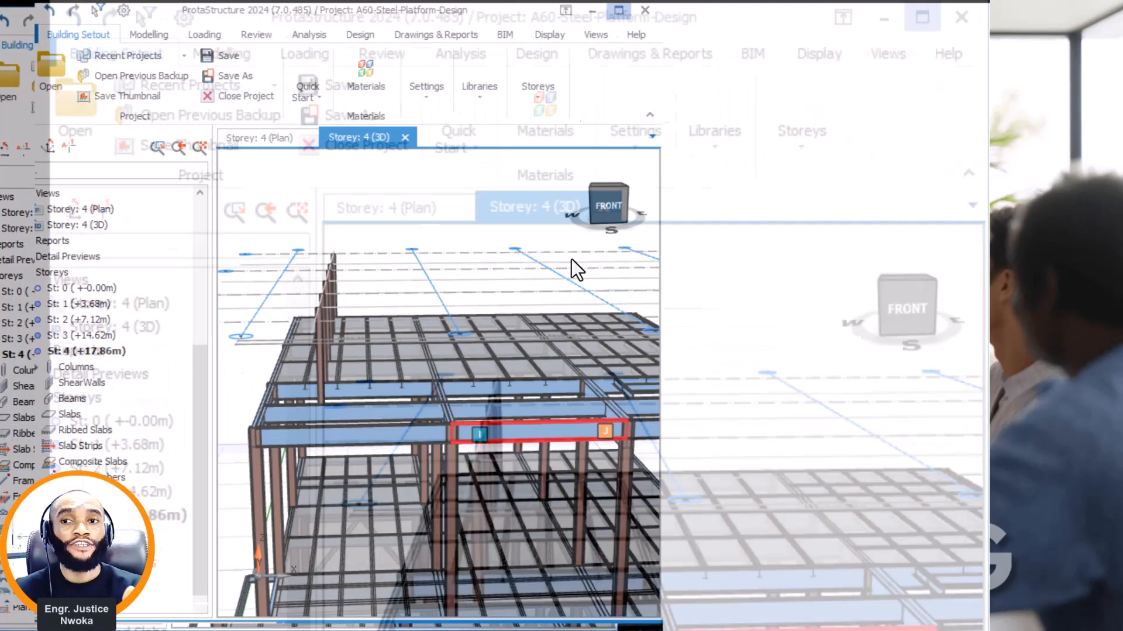
left_click(290, 144)
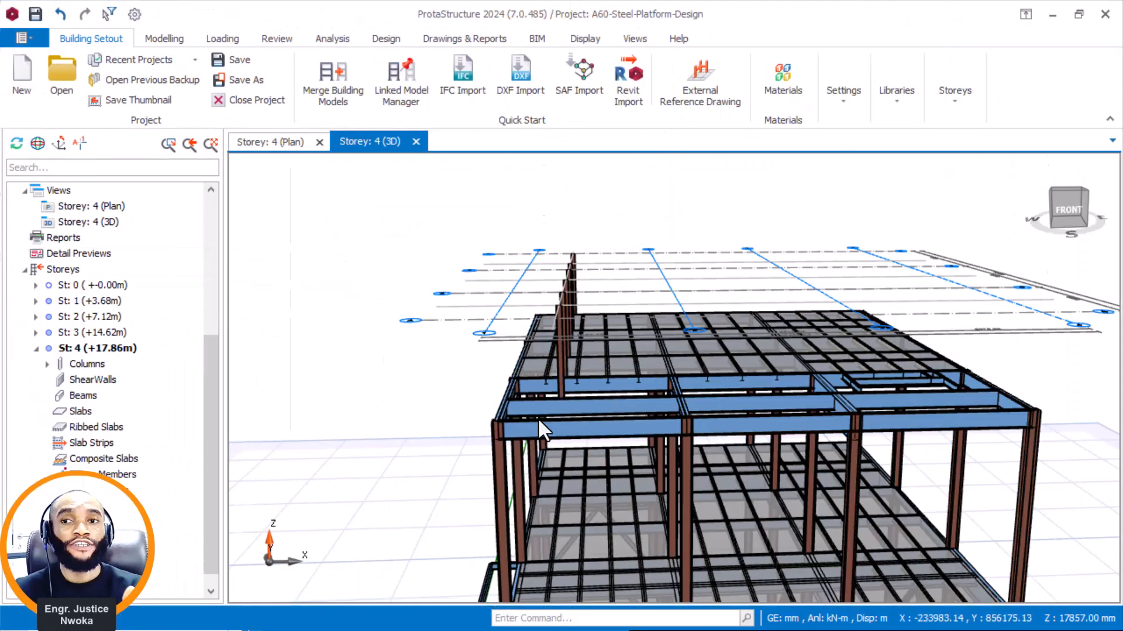
left_click(632, 444)
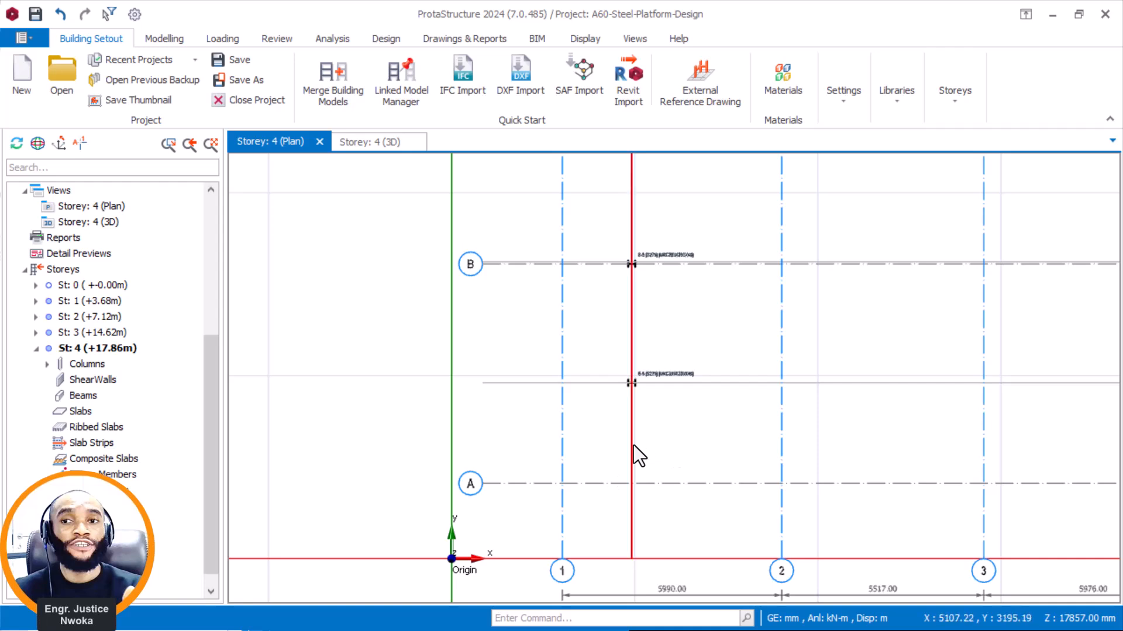
right_click(707, 313)
left_click(763, 358)
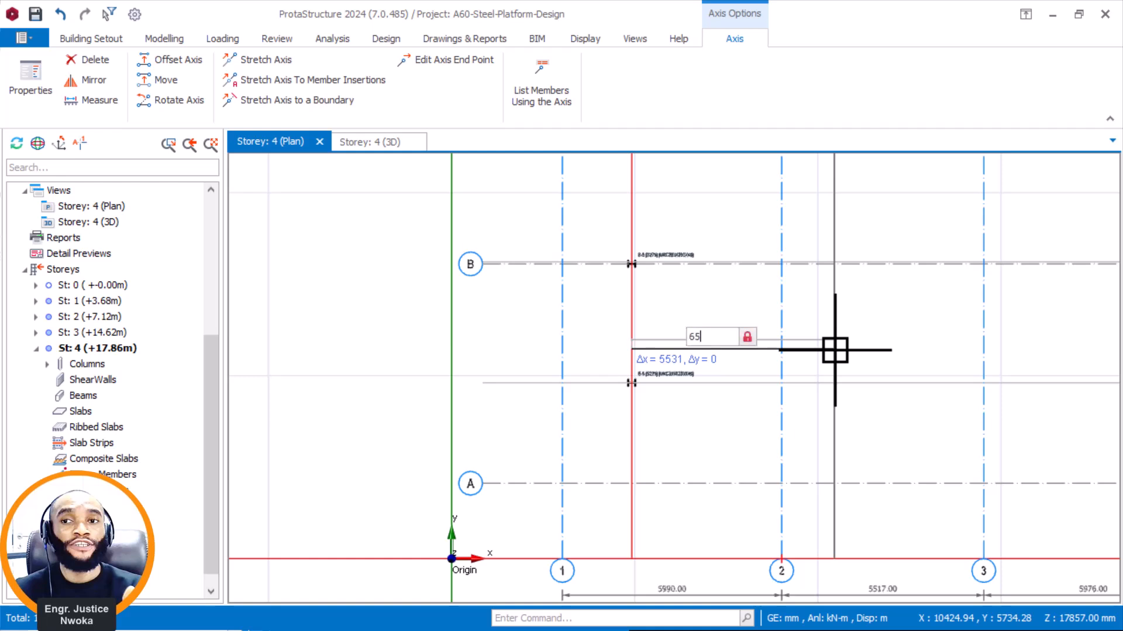
type("6550")
key("Return")
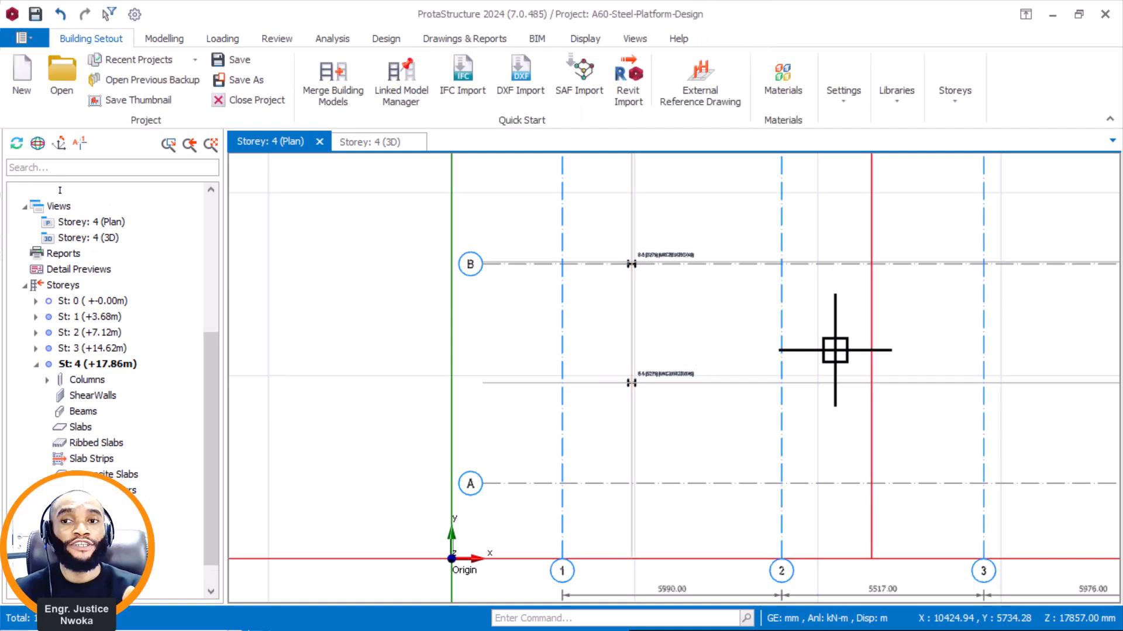
key("Escape")
Reuse the properties of the E/5 column to place a matching UKC203X203X46 column at the intersection of axes E and 6.
scroll(889, 386, "up", 2)
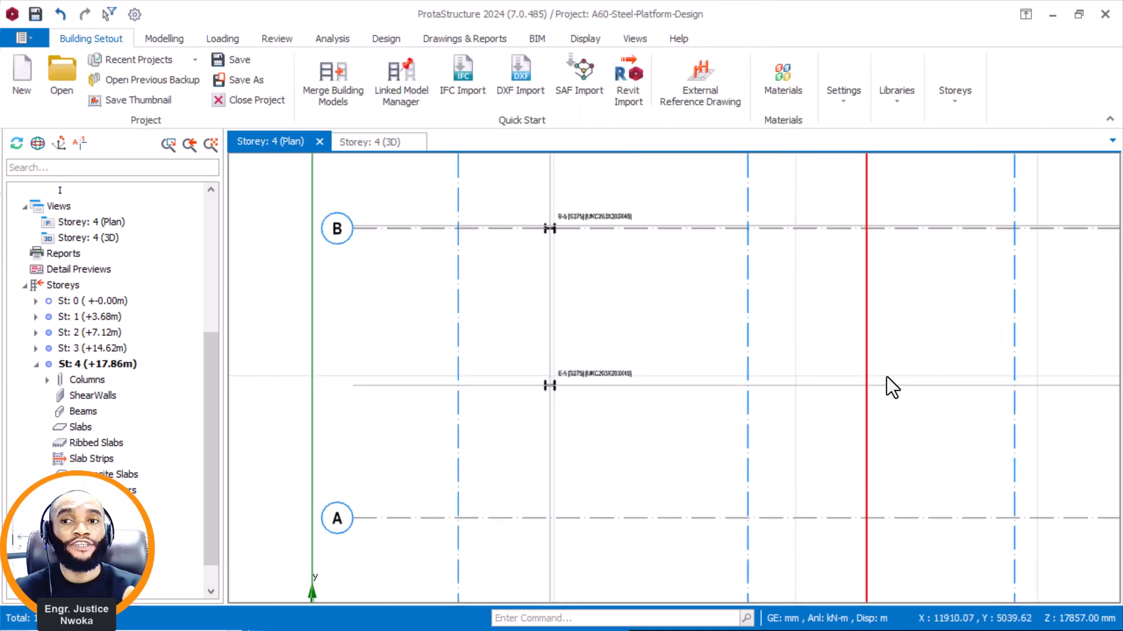
left_click(506, 373)
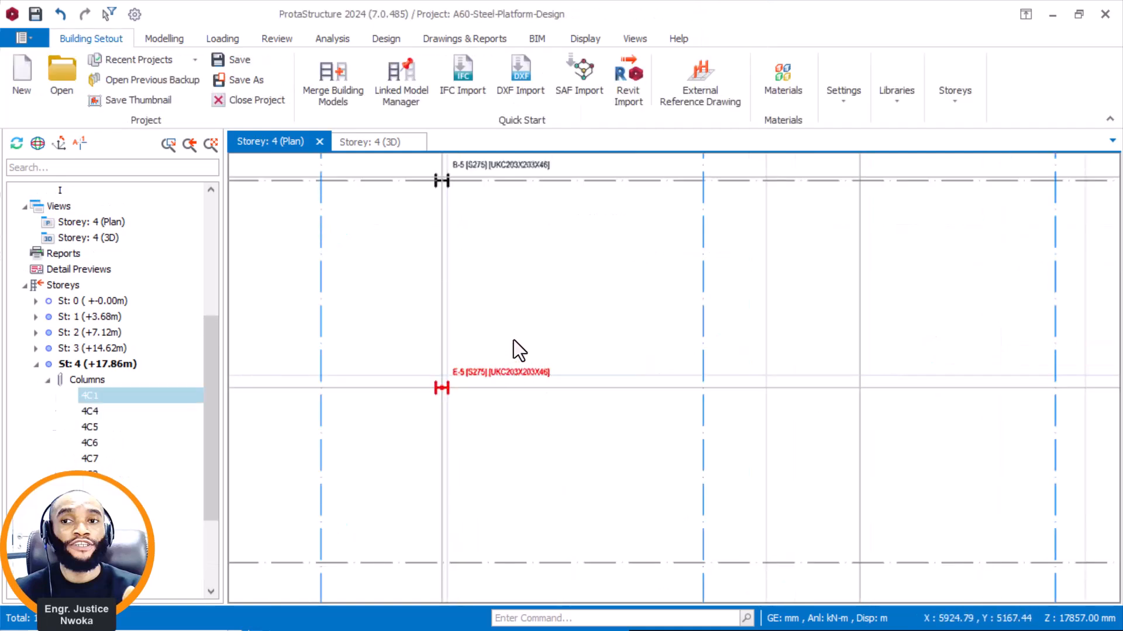
right_click(528, 311)
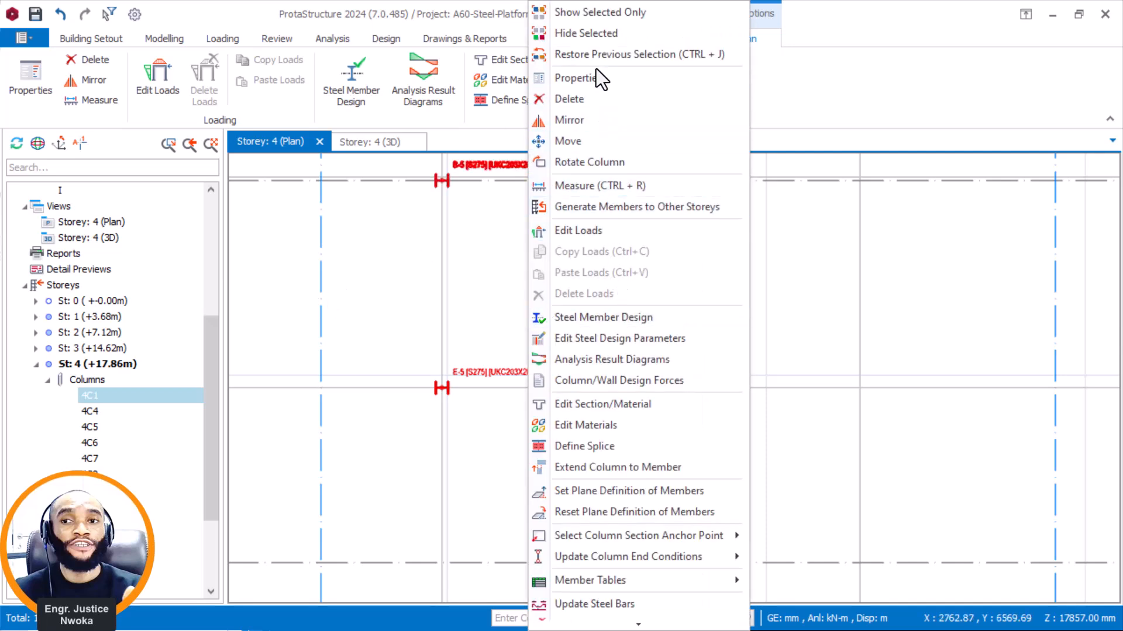
left_click(476, 378)
right_click(478, 377)
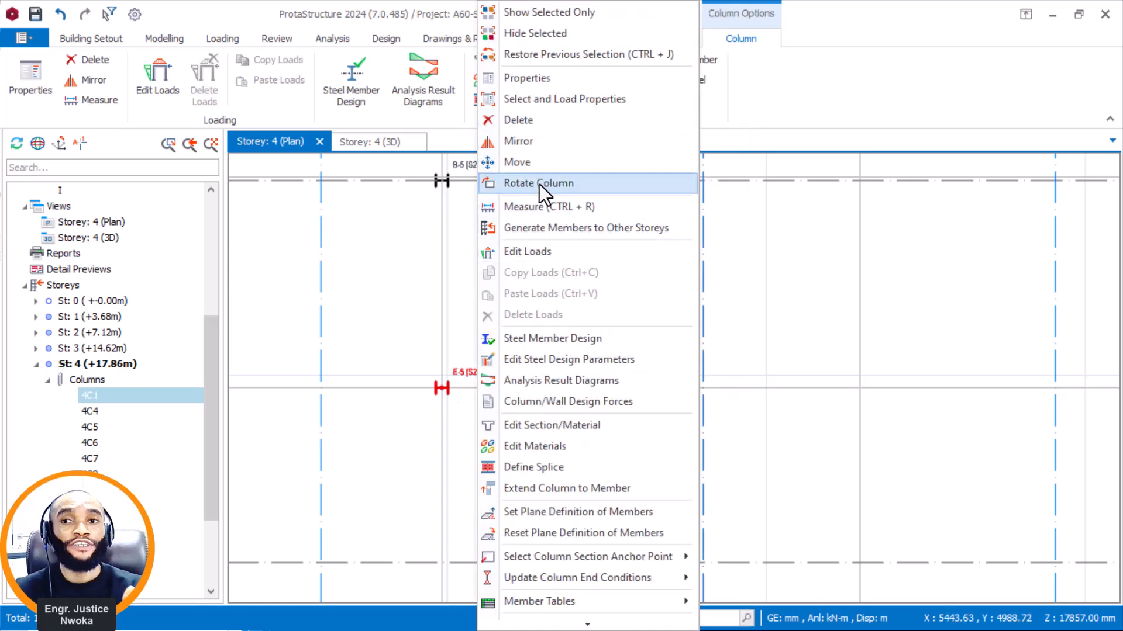
left_click(553, 86)
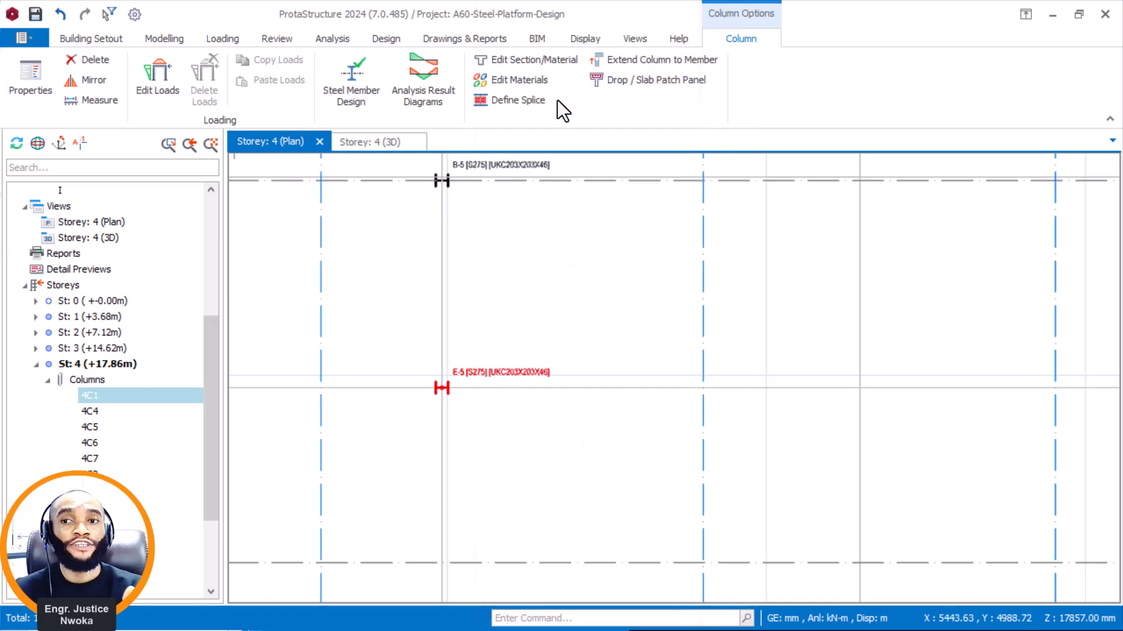
left_click(855, 383)
key("Escape")
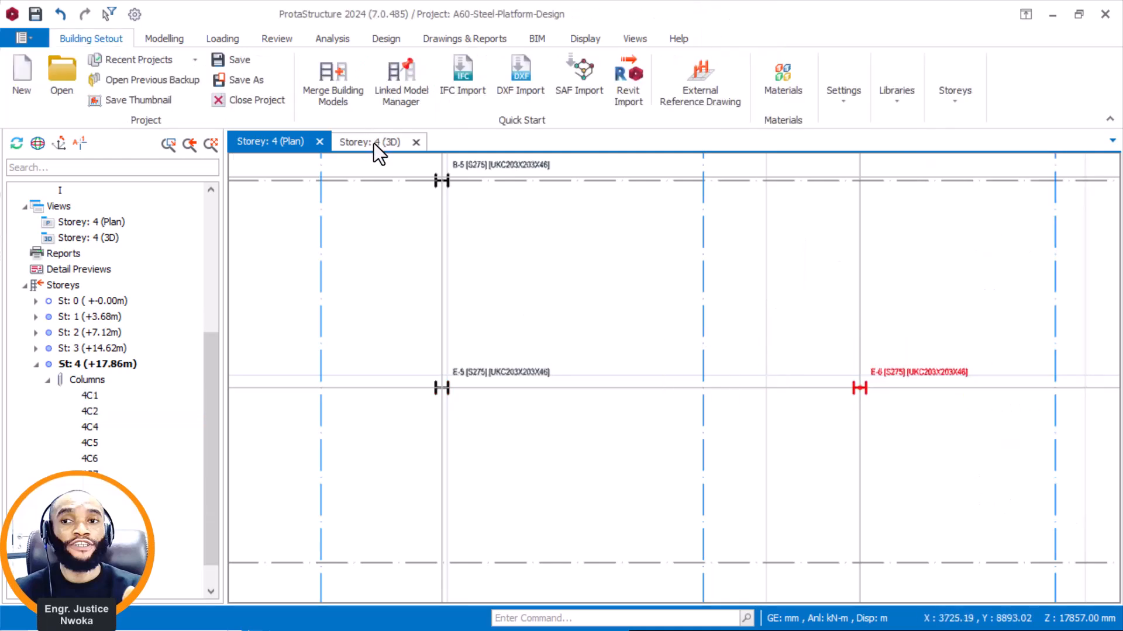
Examine the base of the new E/6 column against its supporting beam in the storey 4 3D view.
left_click(374, 142)
scroll(753, 391, "up", 3)
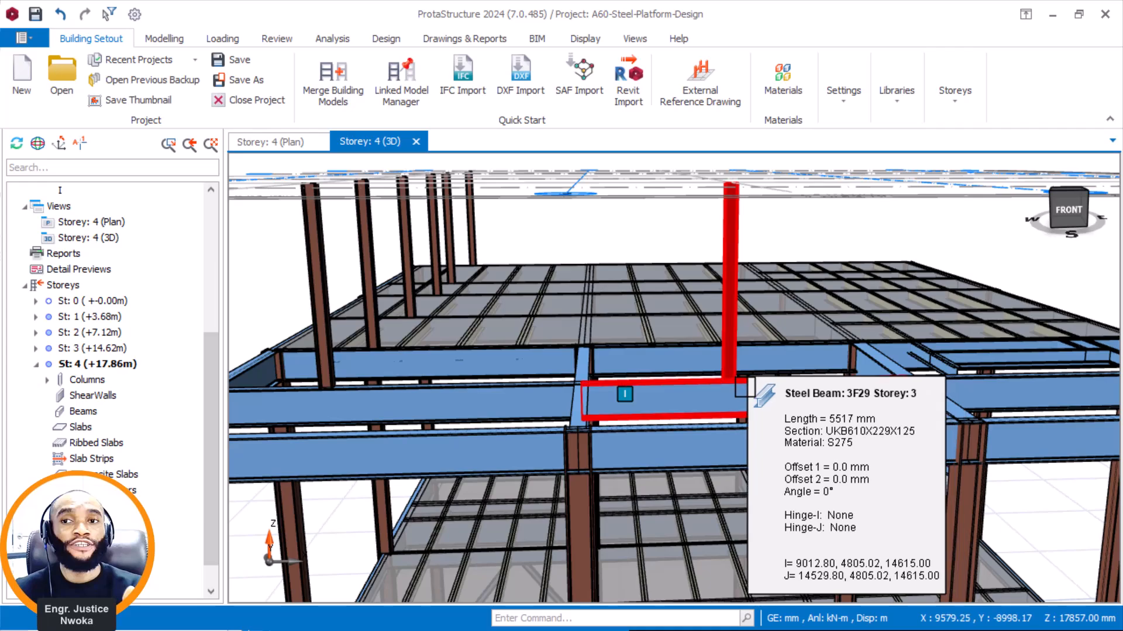
scroll(754, 391, "up", 5)
scroll(703, 286, "up", 3)
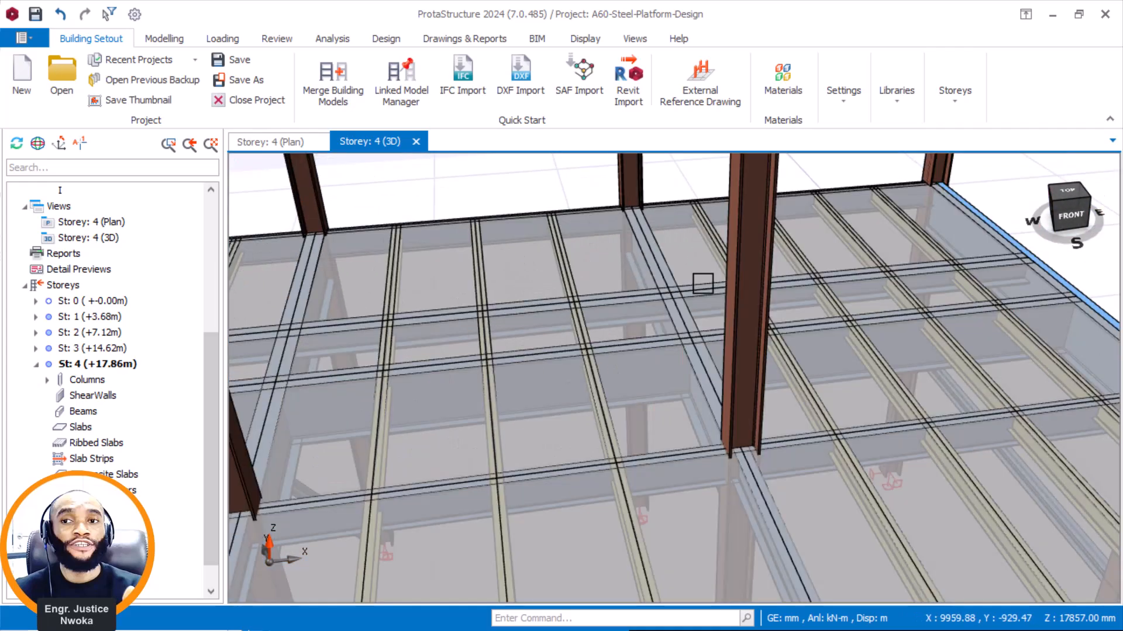
scroll(708, 285, "down", 2)
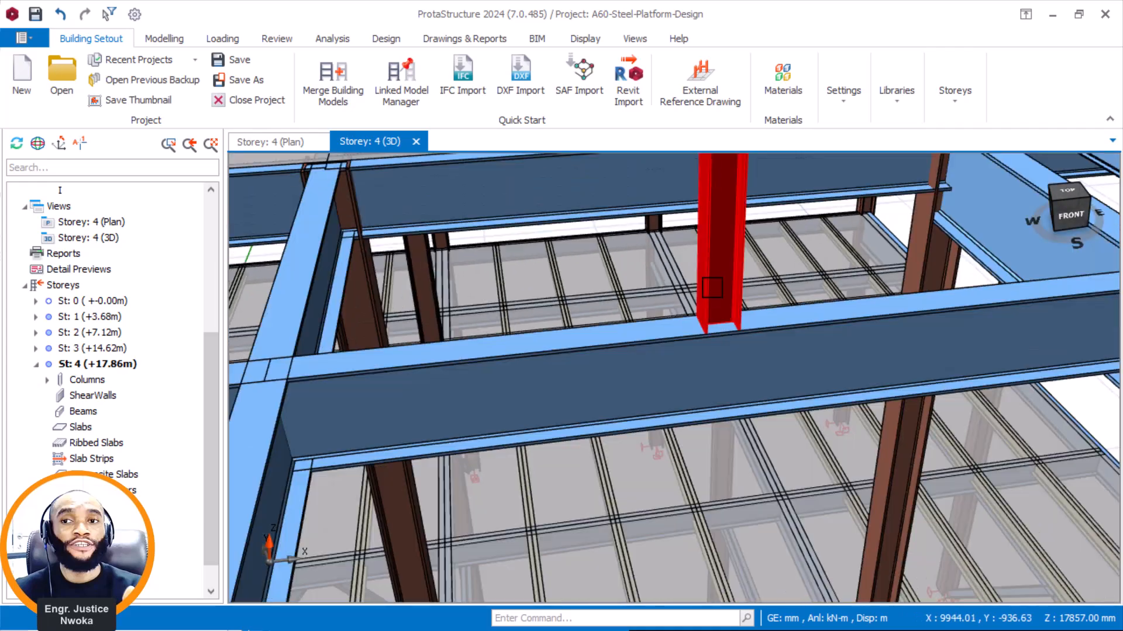
Return to the storey 4 plan and place a matching UKC203X203X46 column at B/6 from the B/5 column's properties.
left_click(285, 140)
scroll(638, 395, "down", 3)
middle_click_drag(620, 406, 615, 406)
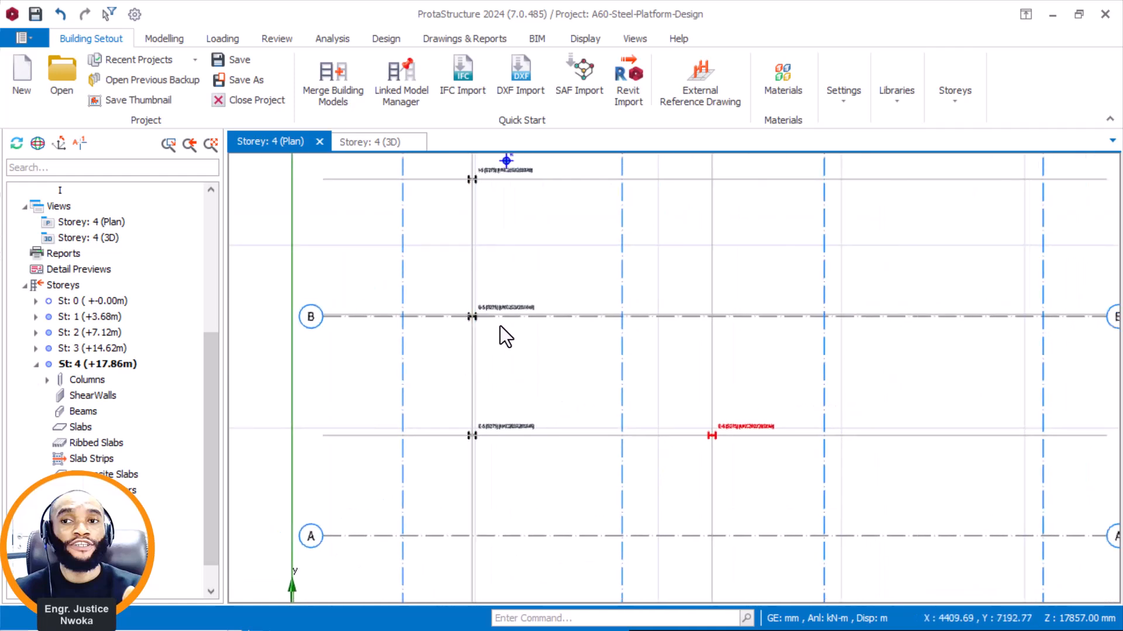
left_click(507, 308)
right_click(521, 280)
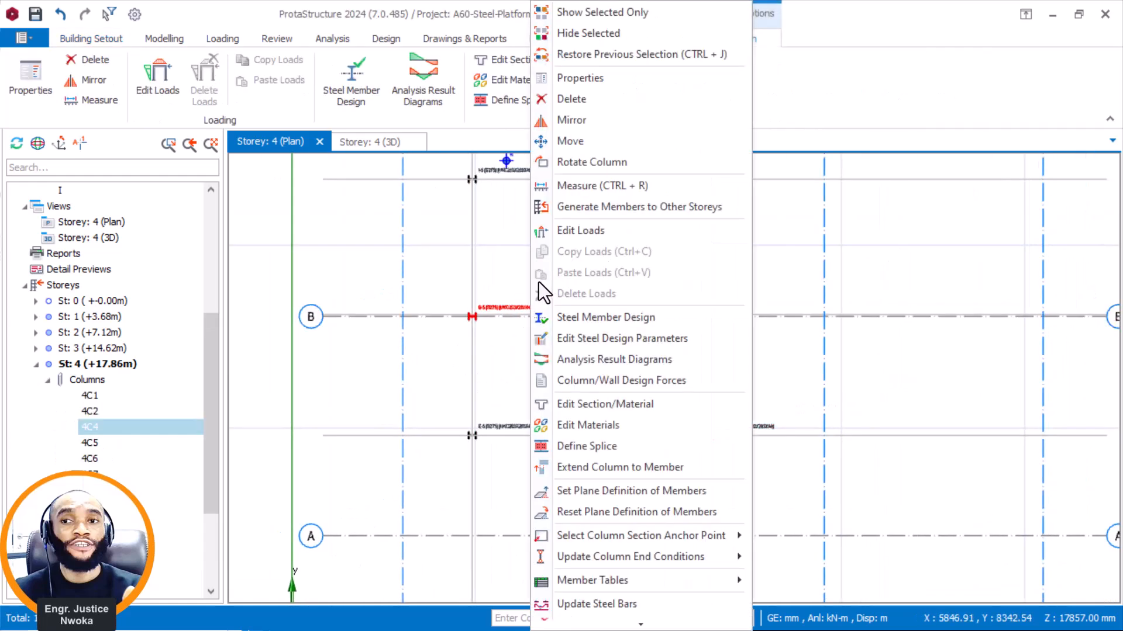
left_click(598, 85)
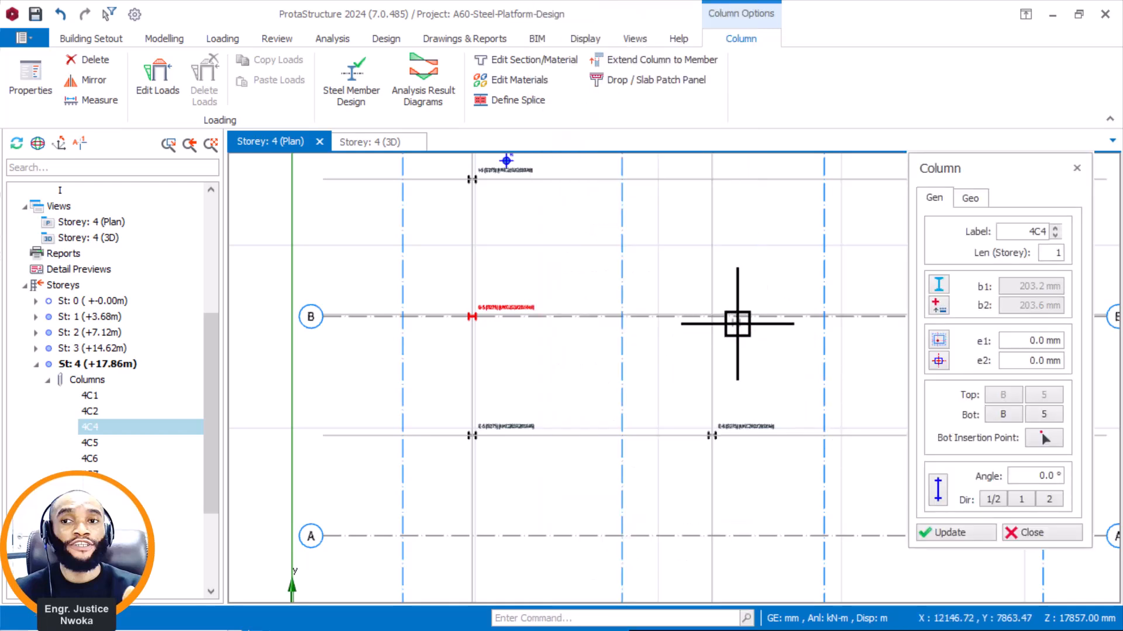
scroll(725, 319, "up", 2)
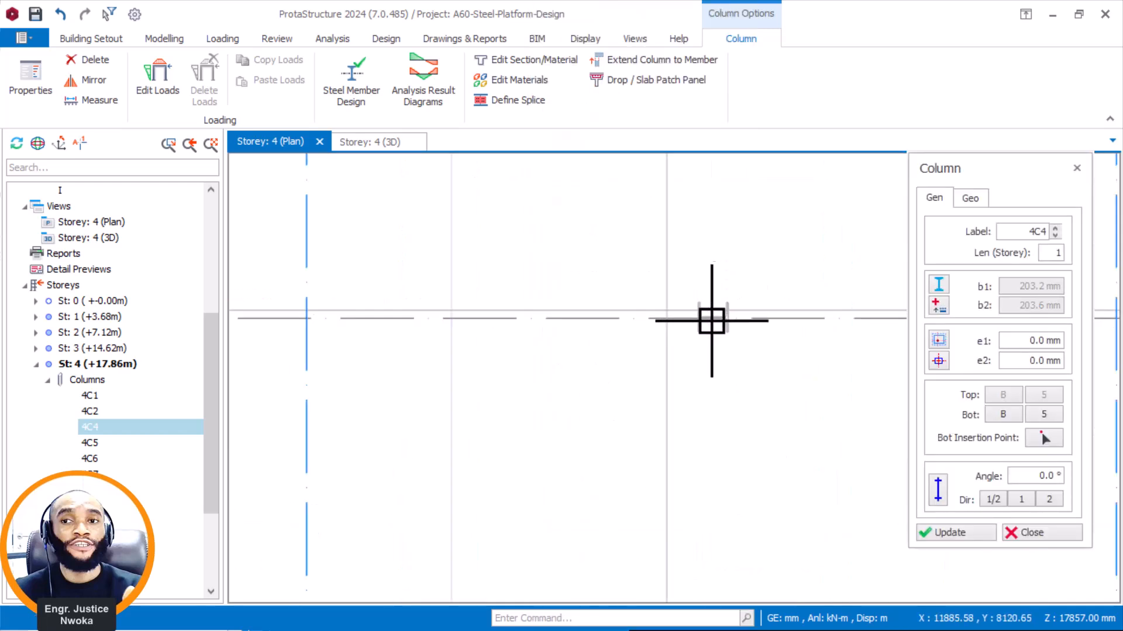
left_click(668, 326)
scroll(760, 369, "down", 3)
key("Escape")
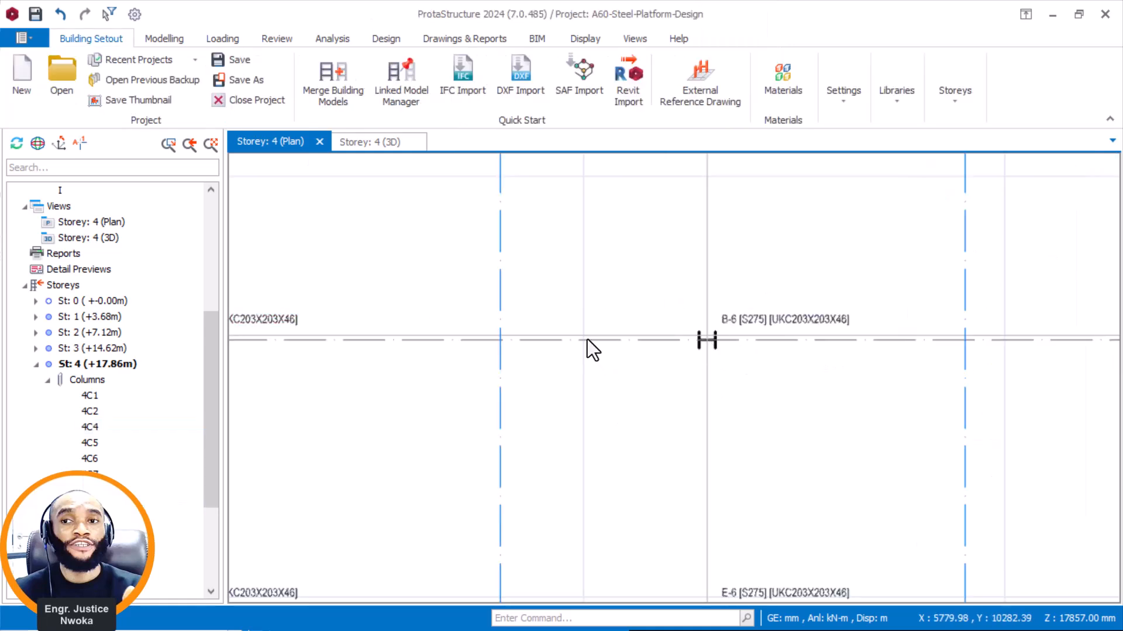
Delete the extra axis running just beside axis B on the storey 4 plan.
left_click(590, 338)
scroll(749, 301, "down", 2)
scroll(475, 278, "up", 2)
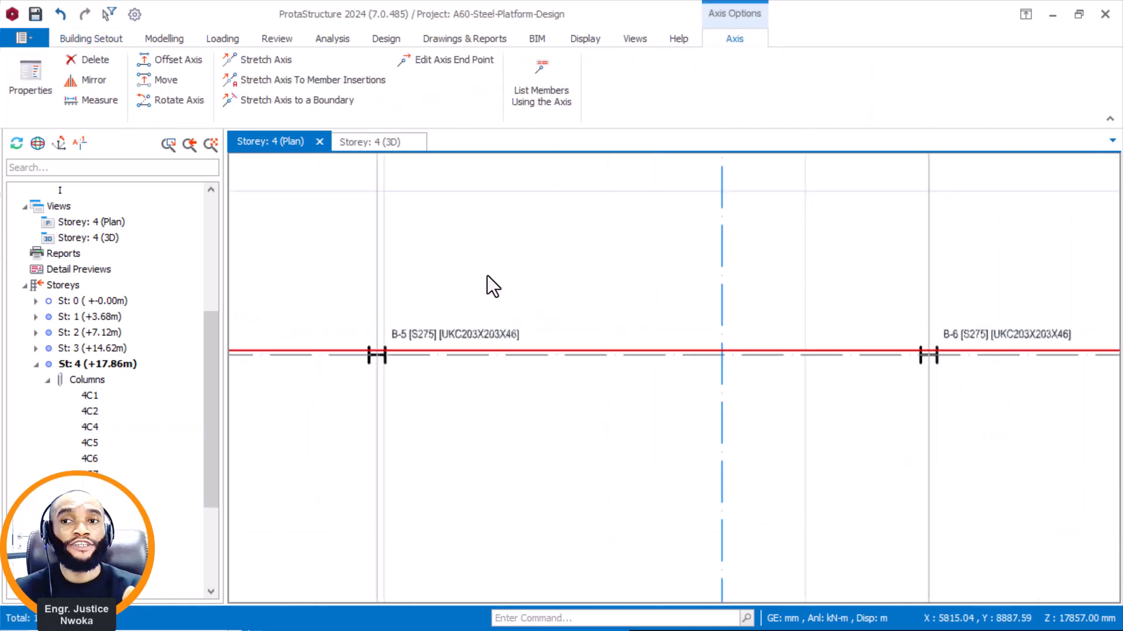
right_click(494, 275)
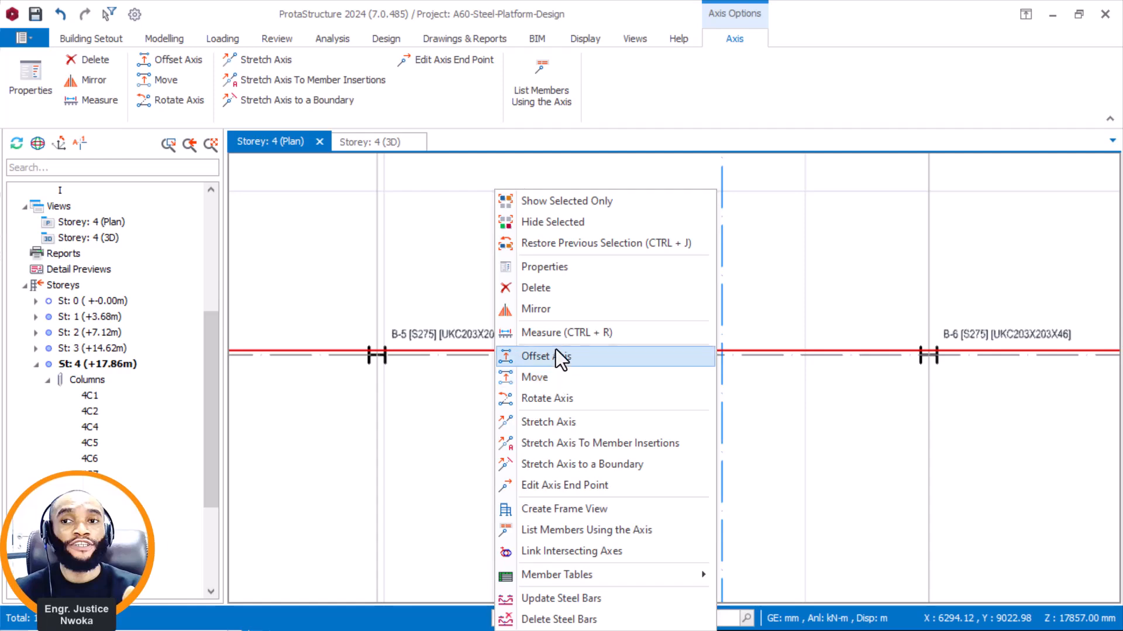
left_click(552, 289)
Place a UKC203X203X46 column at the intersection of axes I and 6 from the I/5 column's properties.
scroll(784, 367, "down", 3)
scroll(568, 339, "up", 3)
scroll(568, 339, "up", 2)
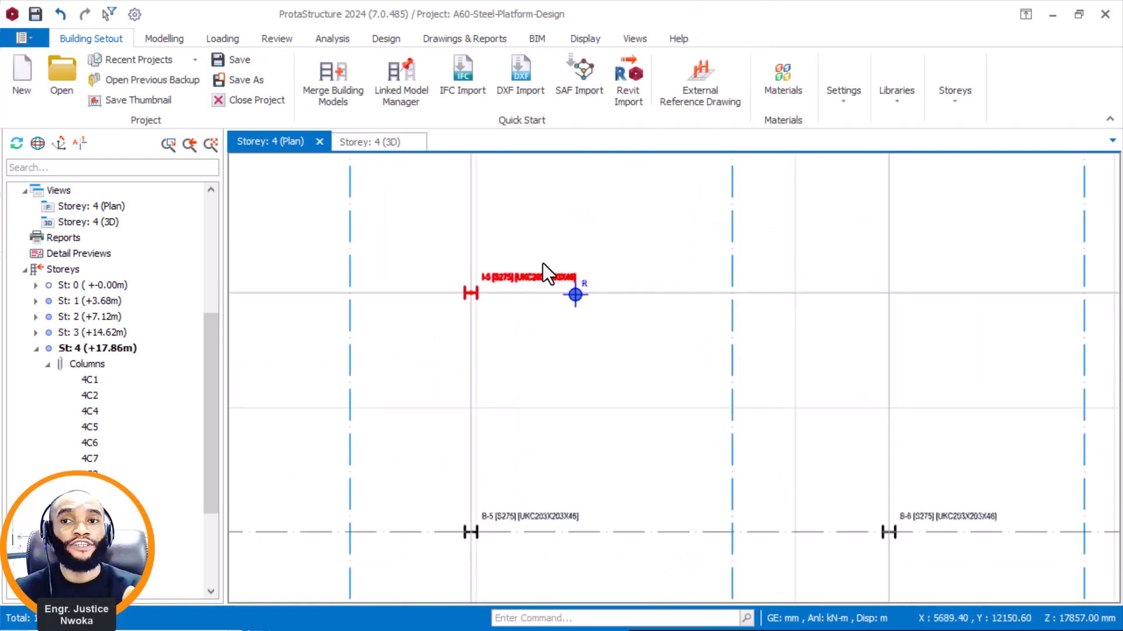
right_click(566, 278)
left_click(636, 83)
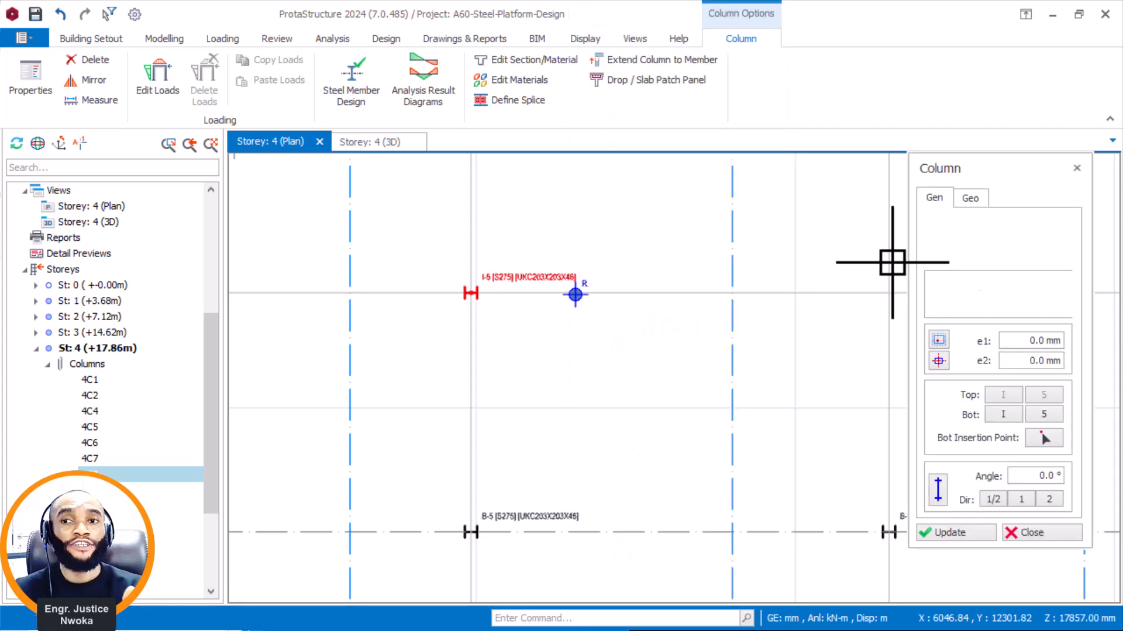
left_click(888, 287)
Complete the column row along axis 6 by placing UKC203X203X46 columns at its intersections with axes C, H and D.
scroll(449, 510, "down", 3)
scroll(710, 216, "up", 2)
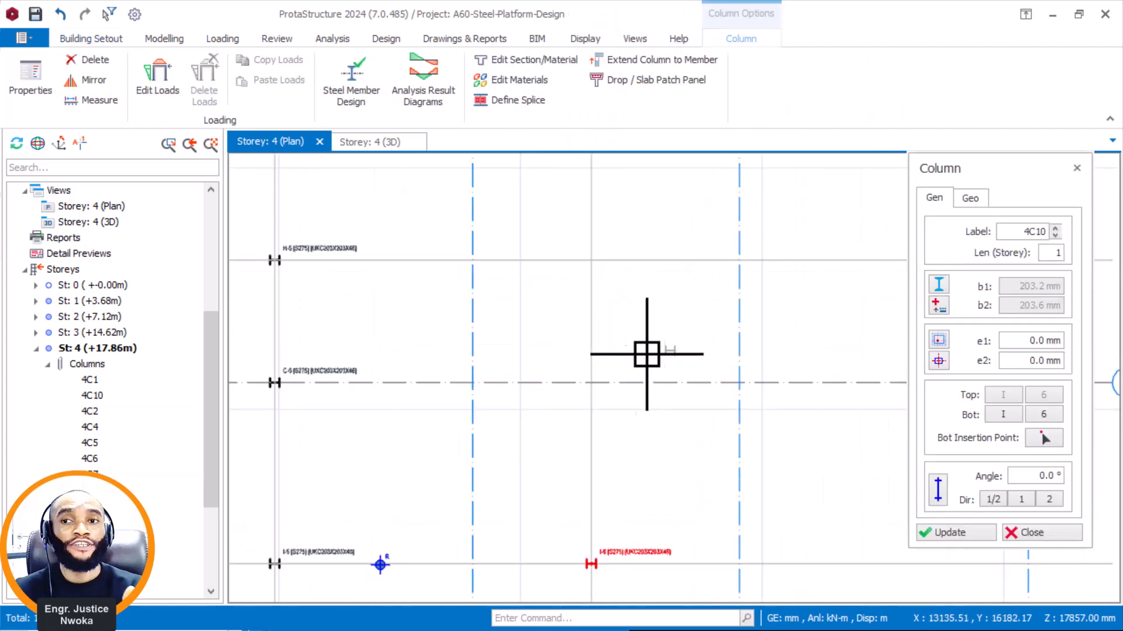
left_click(591, 383)
left_click(594, 262)
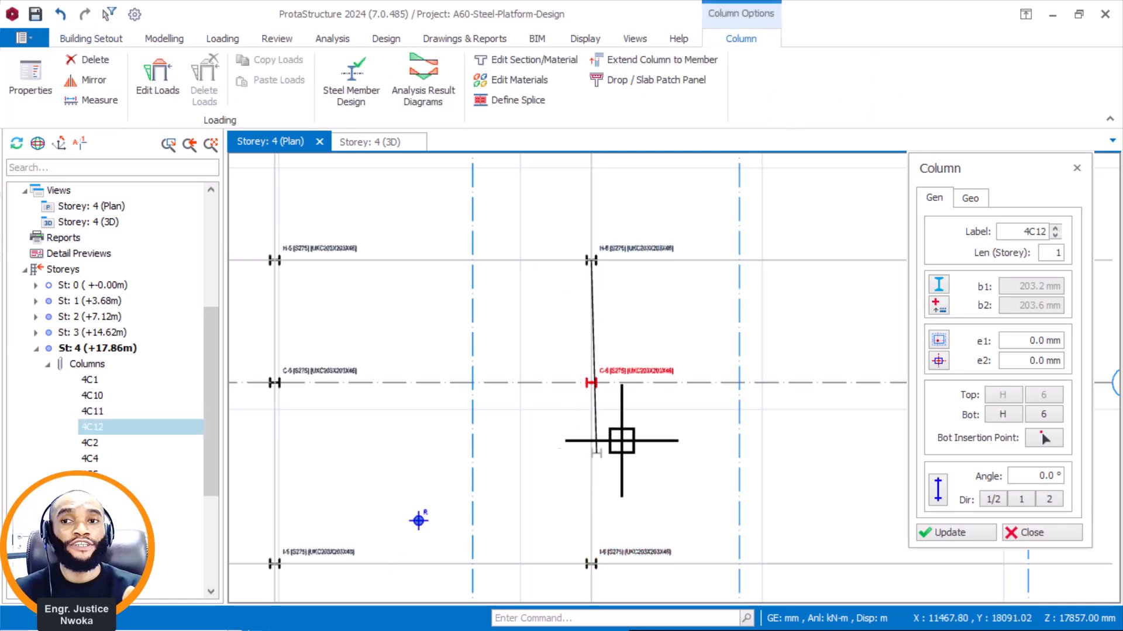
scroll(614, 448, "down", 1)
middle_click_drag(600, 227, 579, 402)
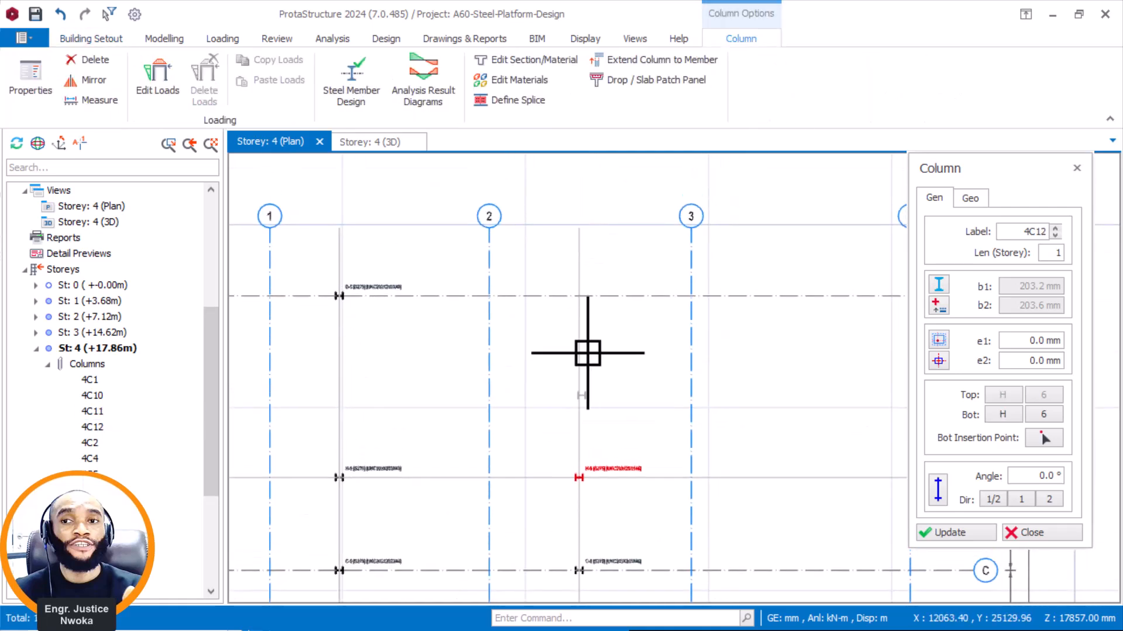
left_click(586, 303)
key("Escape")
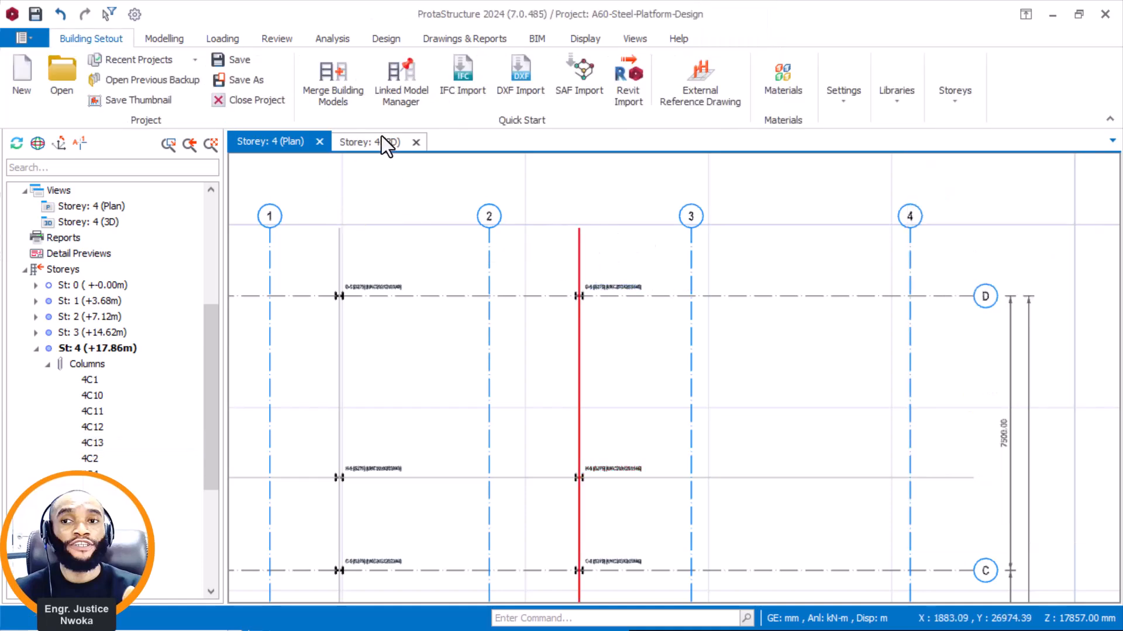
Inspect both rows of raised roof columns and how their bases meet the platform framing in the 3D view.
left_click(378, 142)
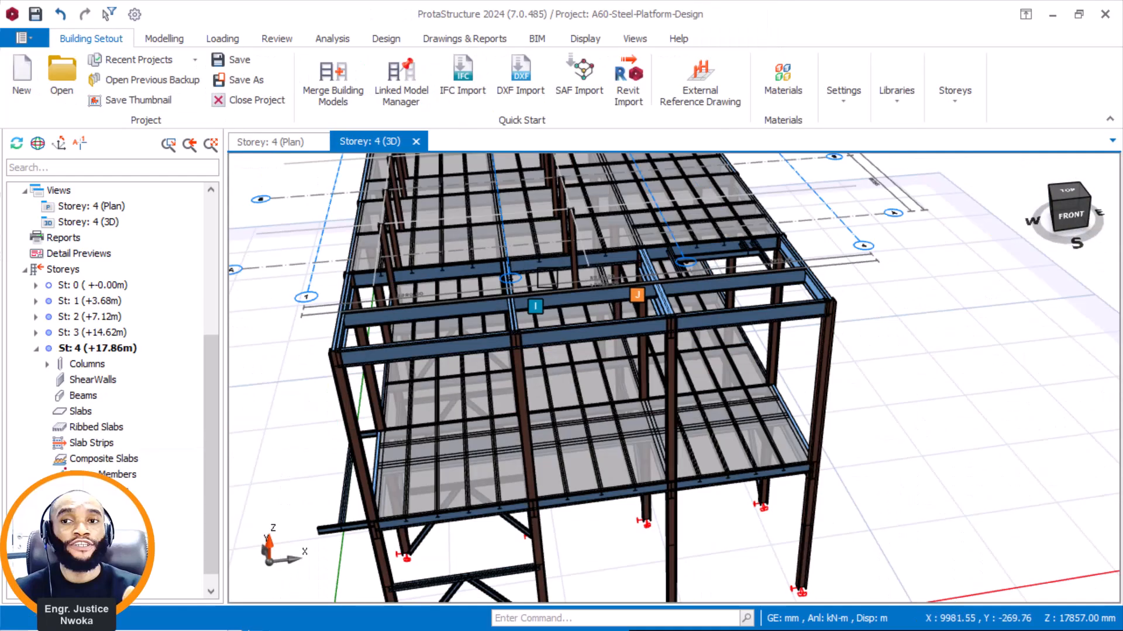
middle_click_drag(610, 249, 477, 263, "shift")
scroll(673, 201, "up", 4)
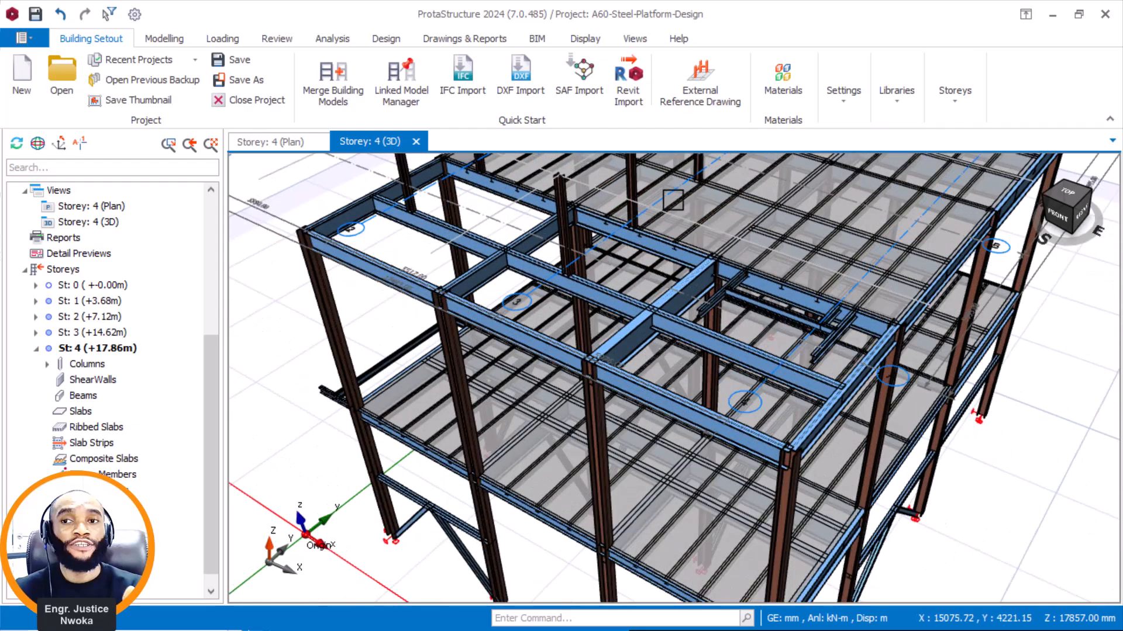
middle_click_drag(672, 200, 491, 367)
scroll(474, 395, "up", 3)
mouse_move(611, 312)
middle_mouse_down()
mouse_move(632, 281)
mouse_move(737, 238)
mouse_move(636, 203)
middle_mouse_up()
scroll(901, 398, "up", 3)
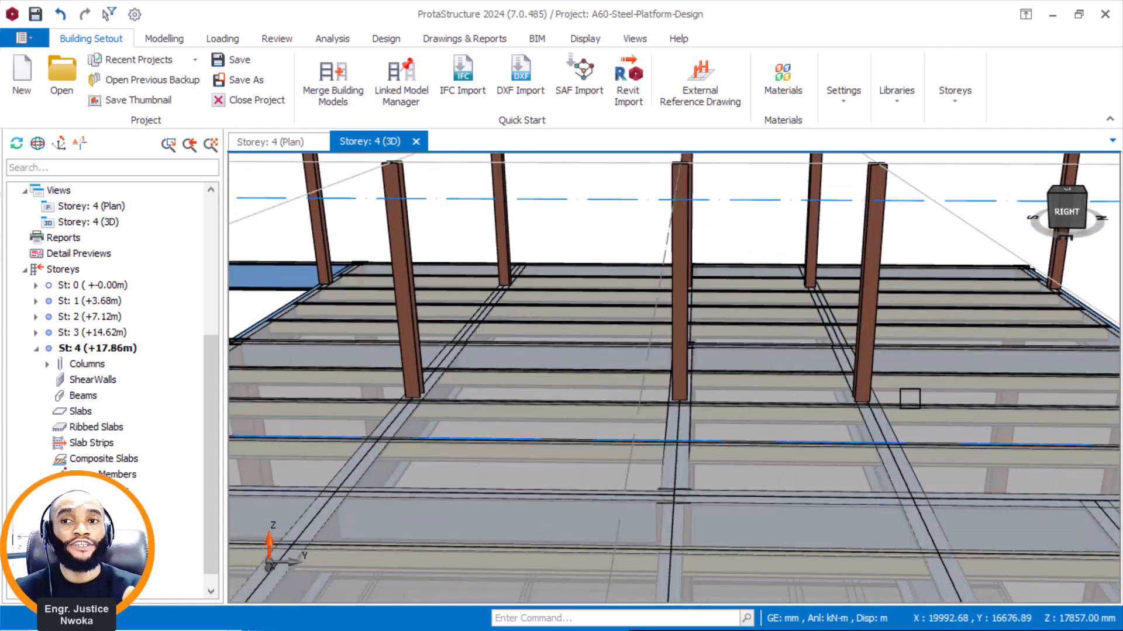
Examine the alignment of the axis H columns with their supporting beam in an enlarged 3D view.
scroll(910, 399, "down", 6)
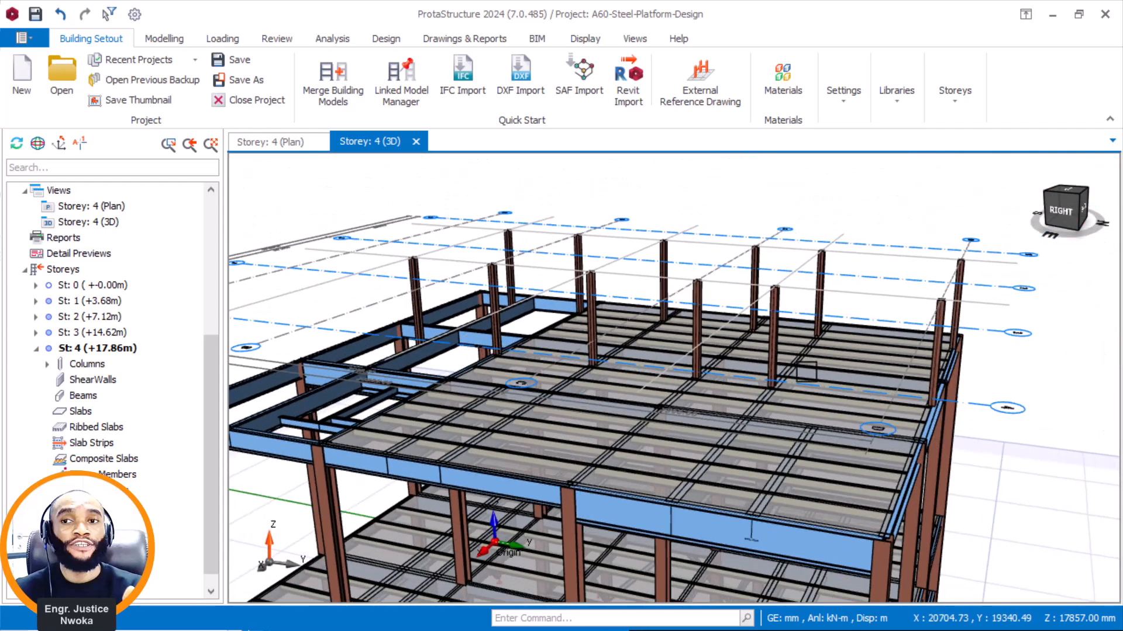
scroll(810, 395, "up", 5)
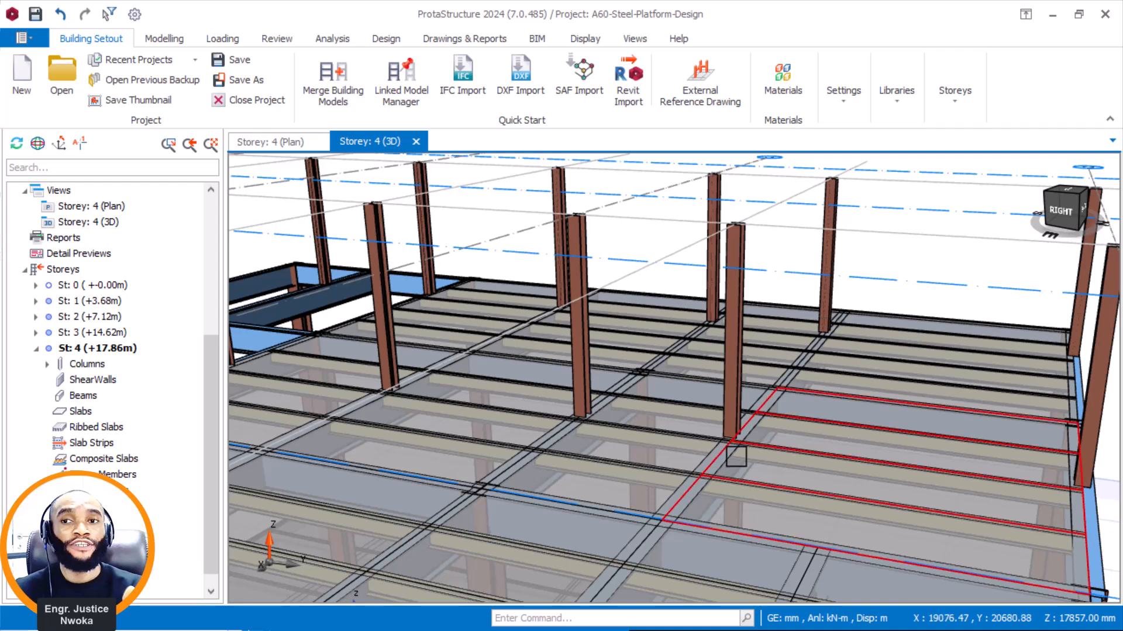
scroll(692, 454, "up", 4)
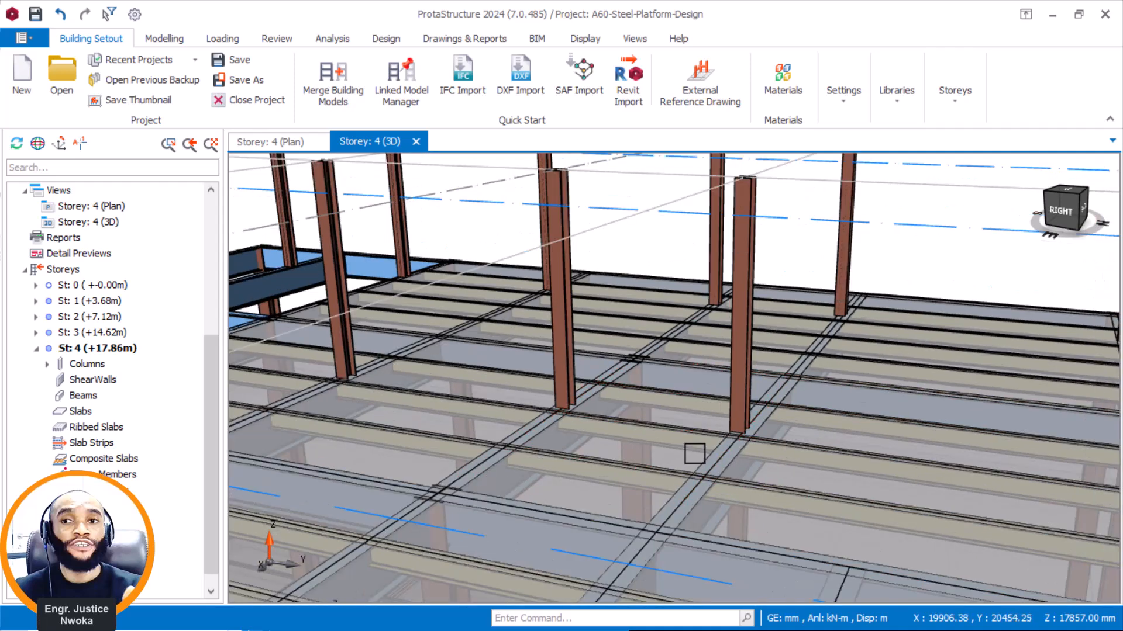
middle_click_drag(779, 415, 807, 419)
scroll(792, 427, "up", 3)
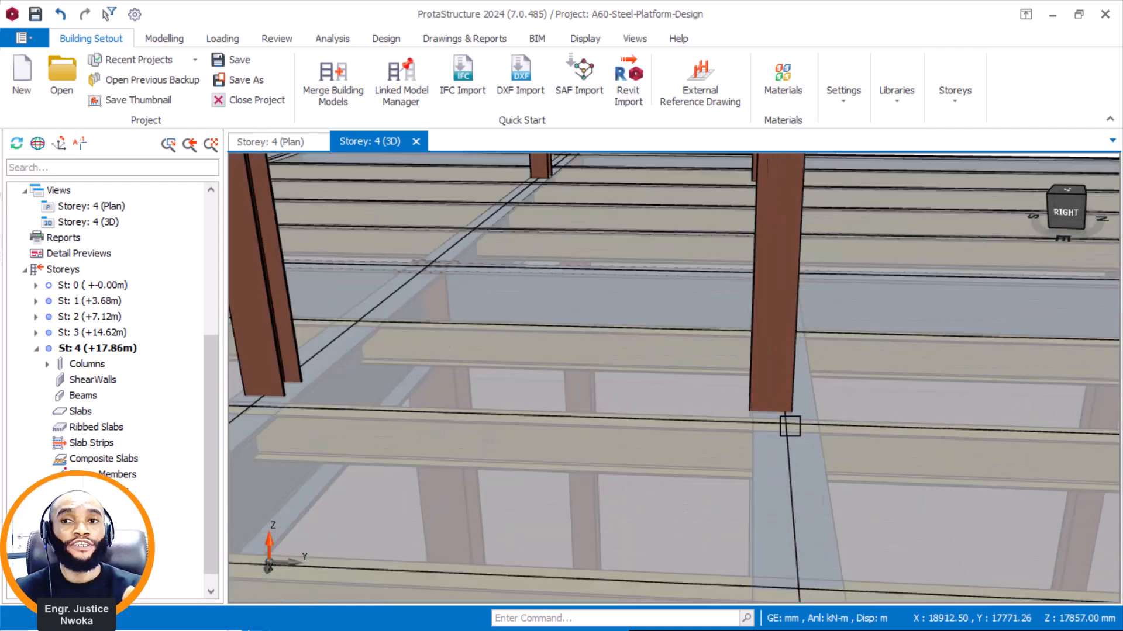
mouse_move(784, 381)
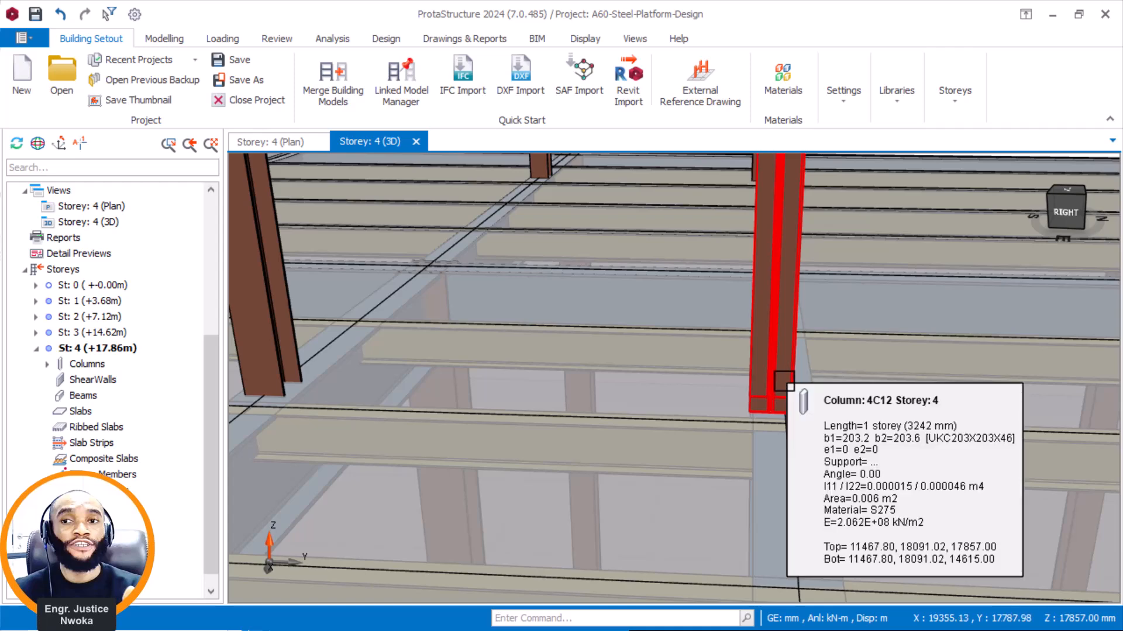
scroll(783, 381, "down", 4)
middle_click_drag(672, 246, 775, 254)
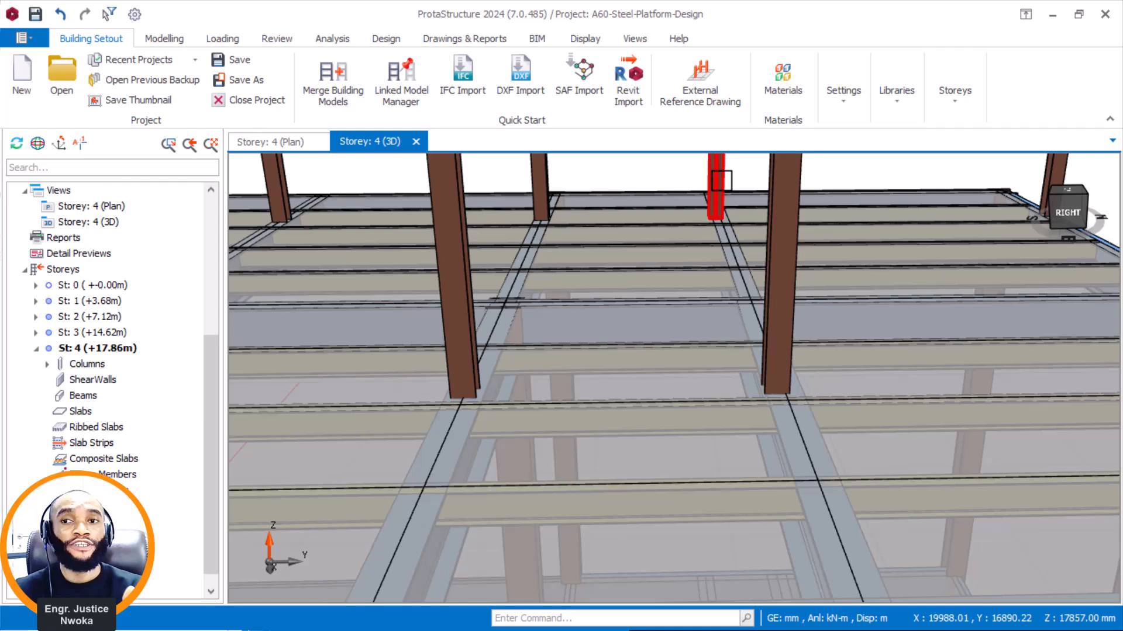
mouse_move(722, 181)
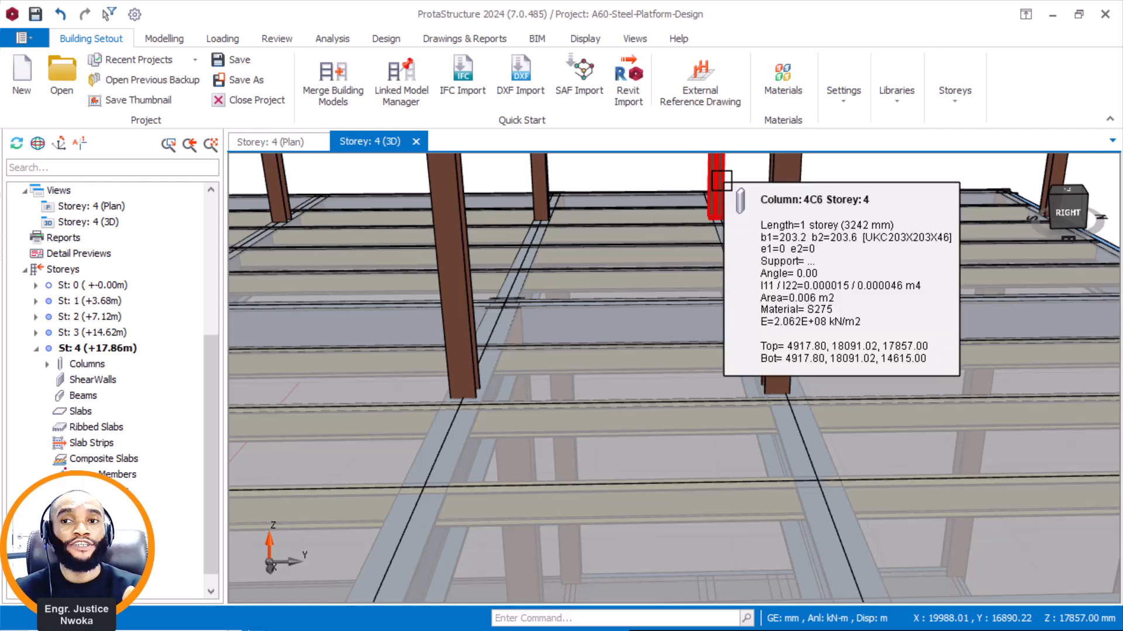
Delete the two axis H columns, at its intersections with axes 5 and 6, from the Storey 4 plan.
left_click(279, 143)
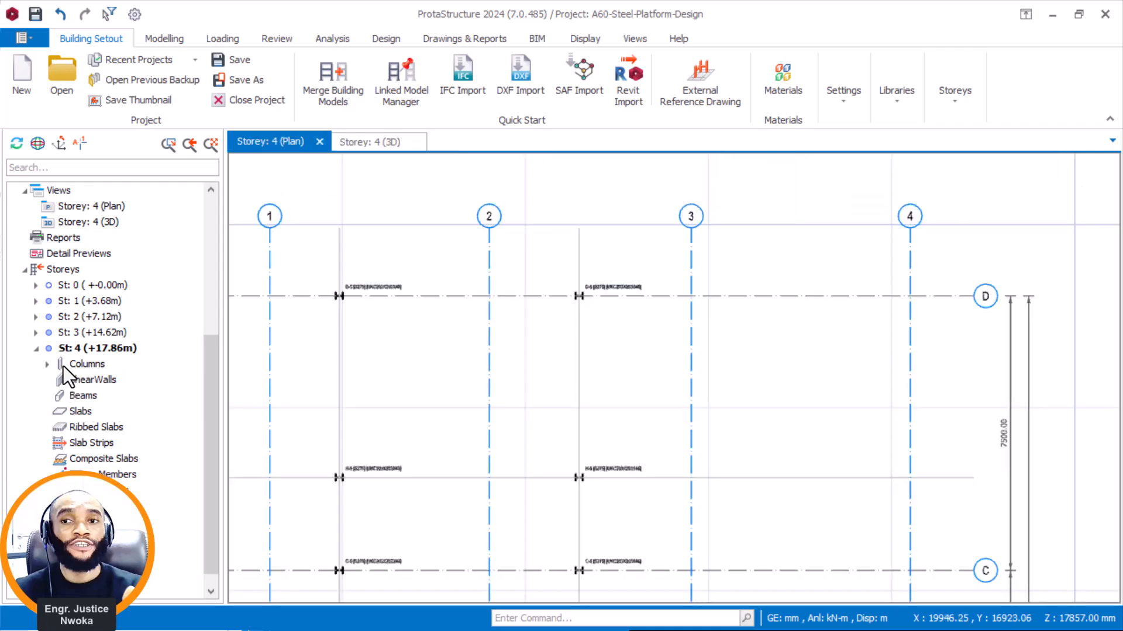
left_click(48, 364)
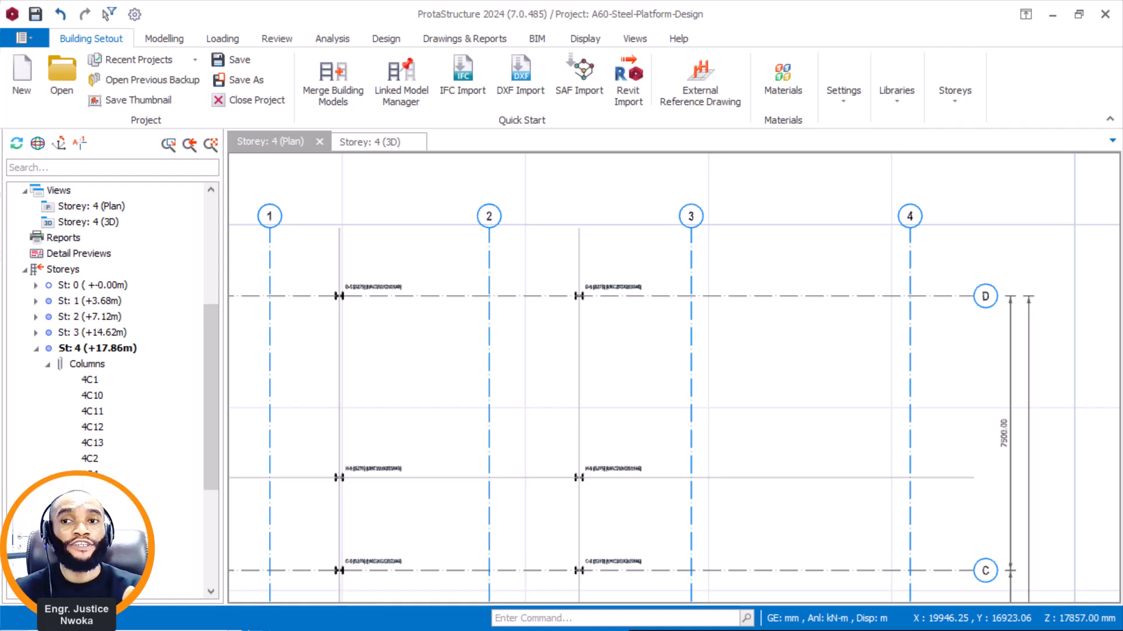
left_click(339, 478)
scroll(456, 404, "down", 2)
scroll(491, 403, "up", 6)
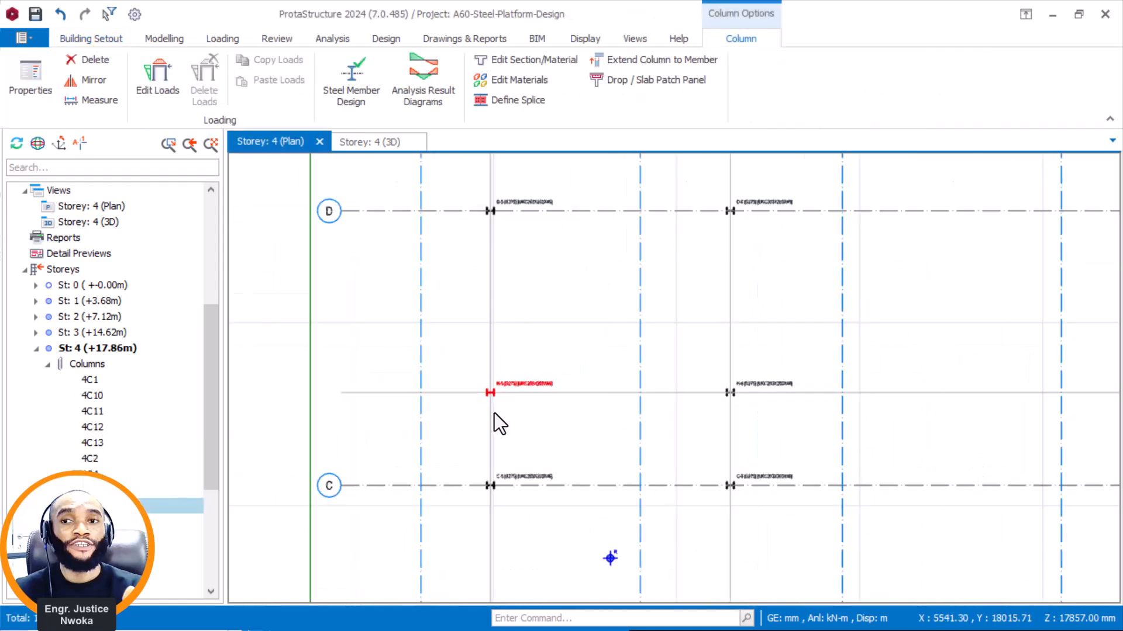
scroll(488, 388, "down", 4)
scroll(740, 369, "up", 2)
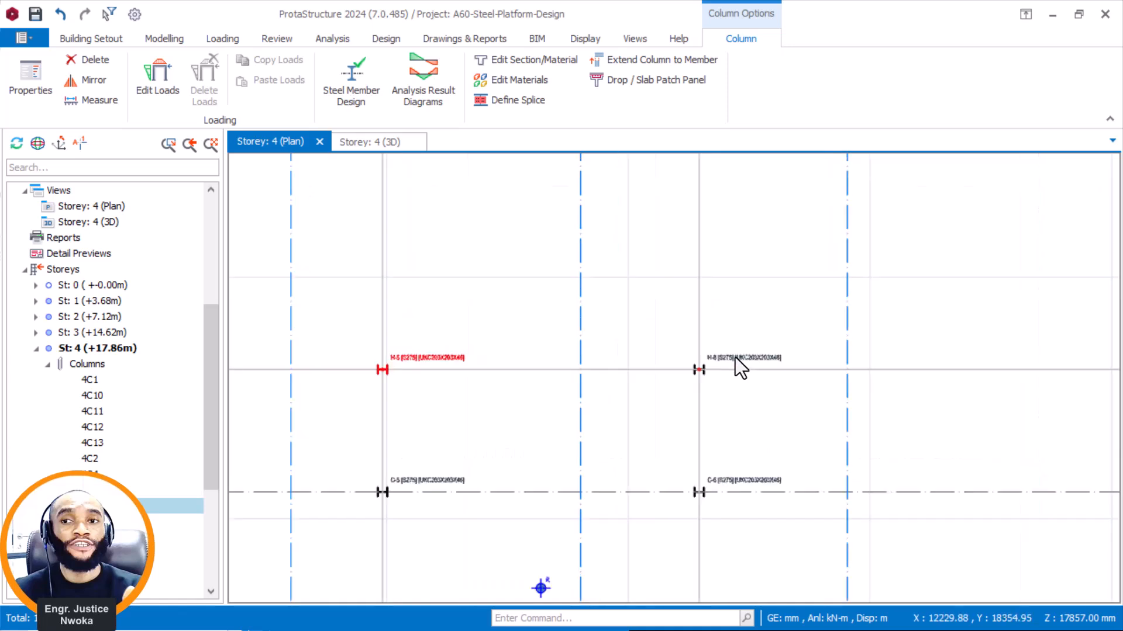
left_click(720, 372)
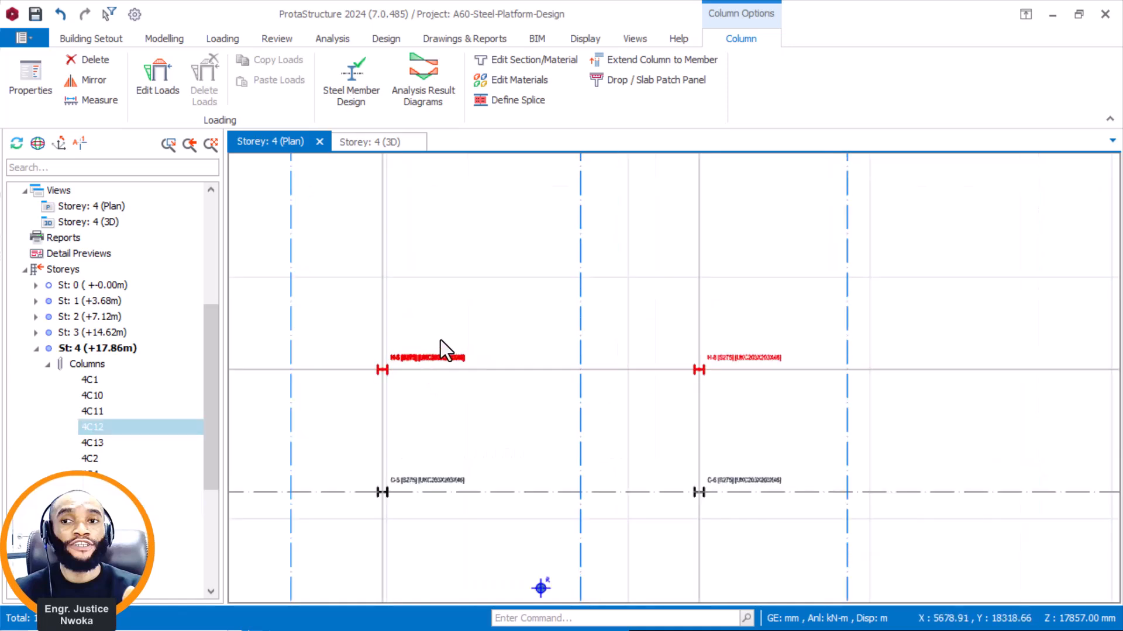
right_click(464, 311)
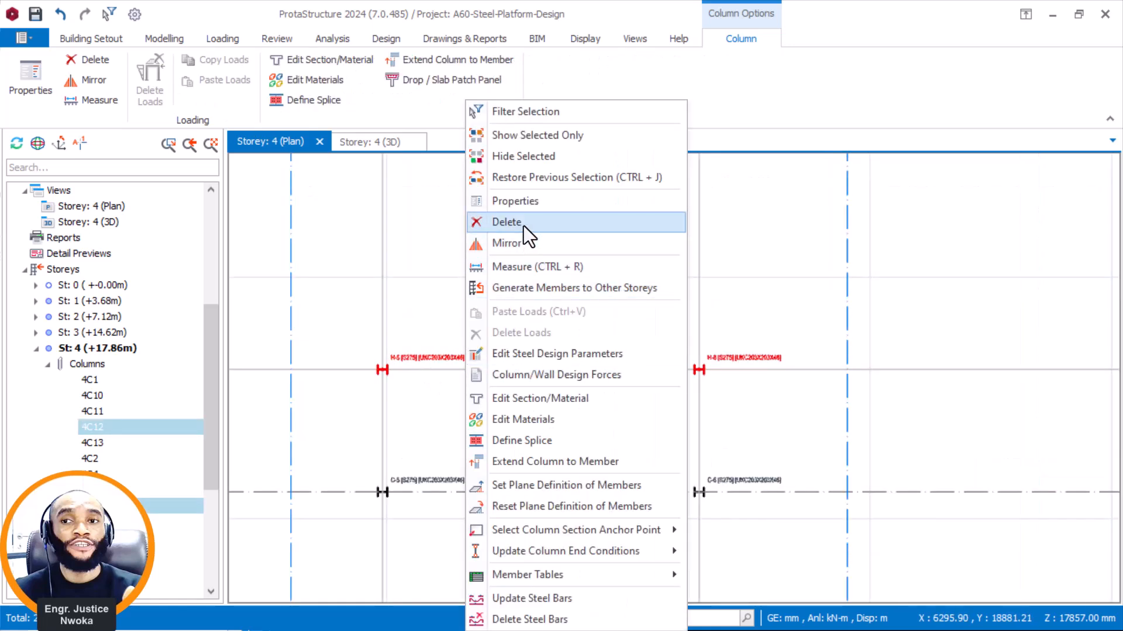
left_click(503, 110)
left_click(565, 510)
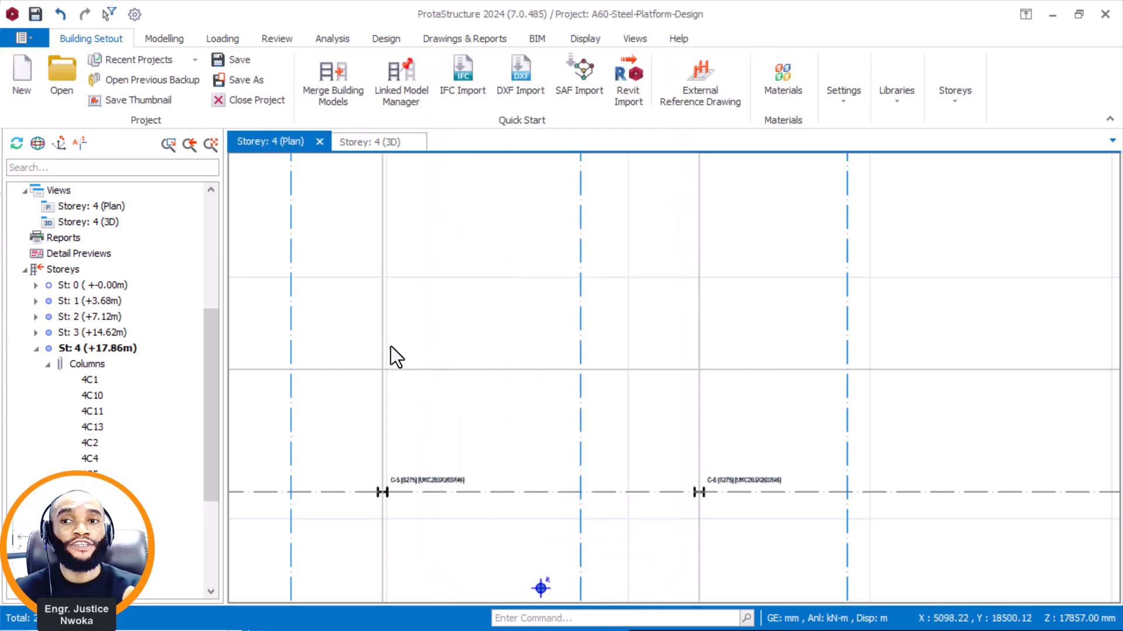
In the Storey 3 plan, move axis H onto the centreline of the supporting beam 3F31.
middle_click_drag(391, 346, 483, 365)
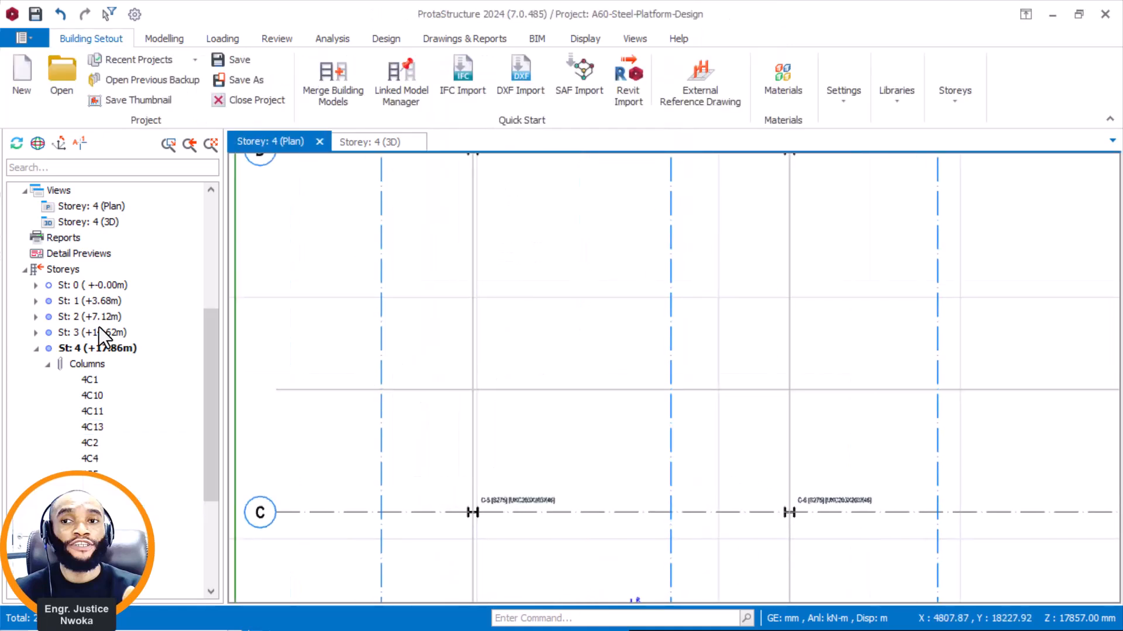
double_click(113, 334)
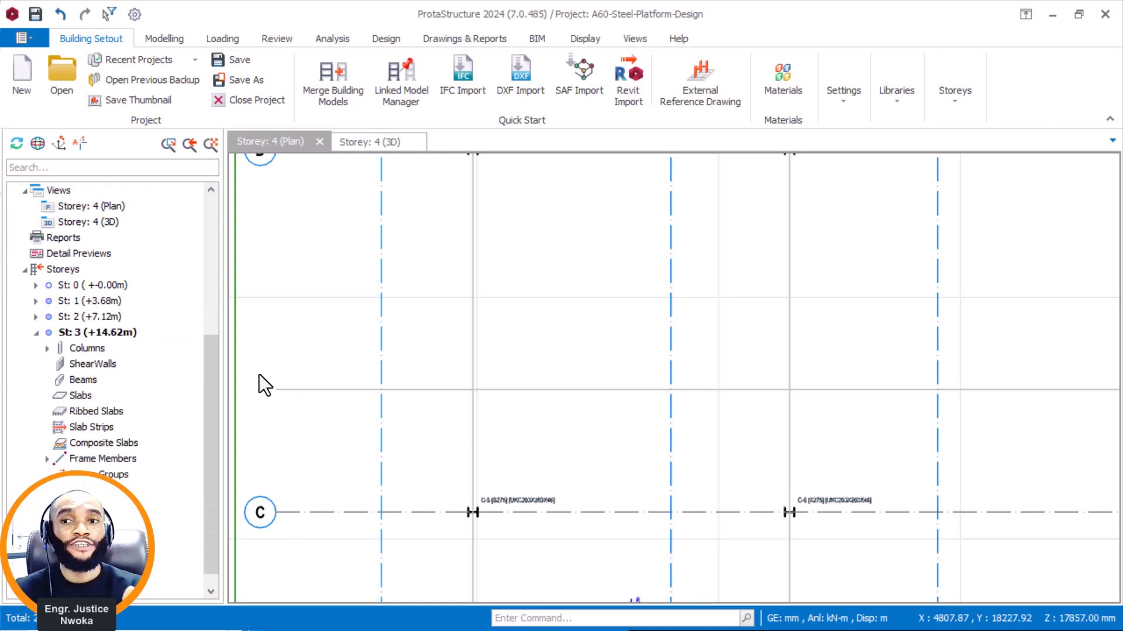
scroll(354, 388, "up", 3)
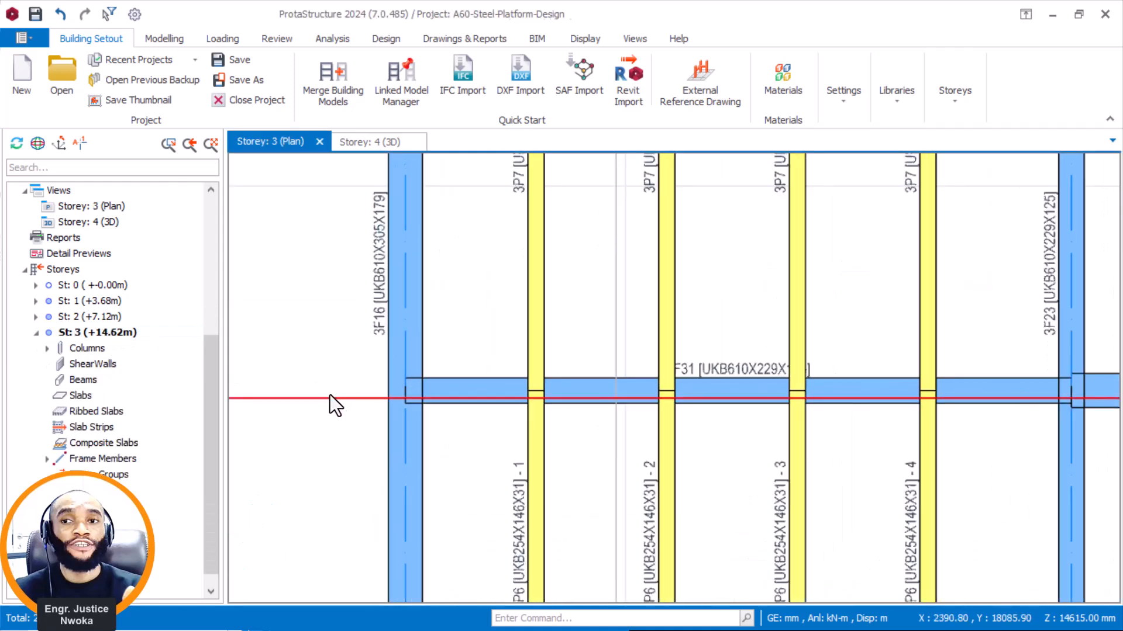
left_click(335, 400)
right_click(320, 362)
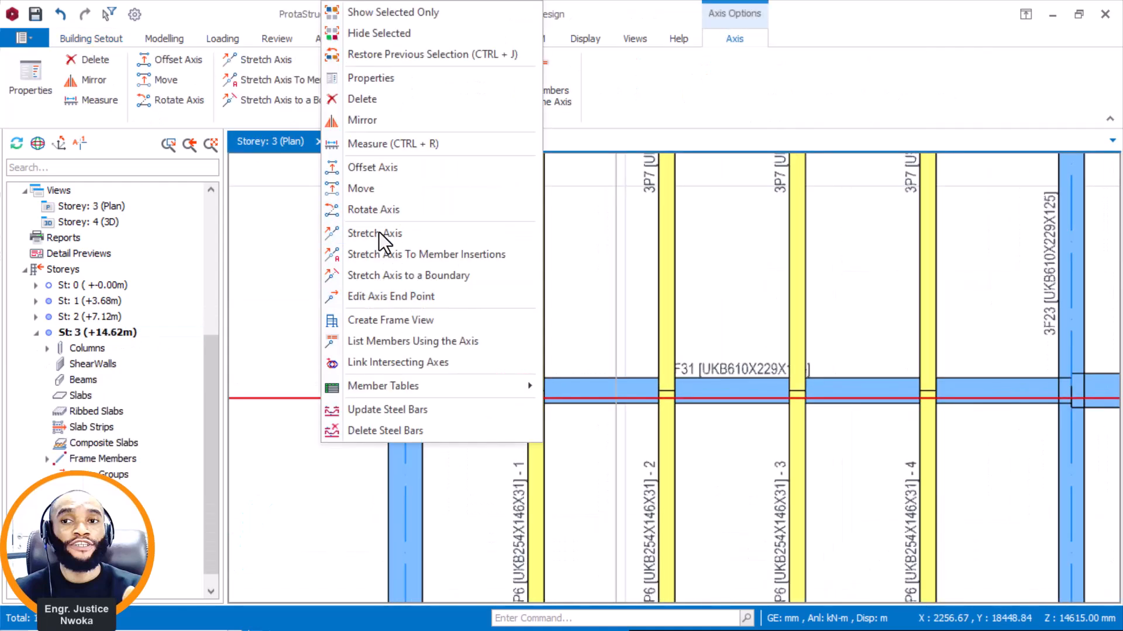
left_click(362, 186)
scroll(397, 363, "up", 3)
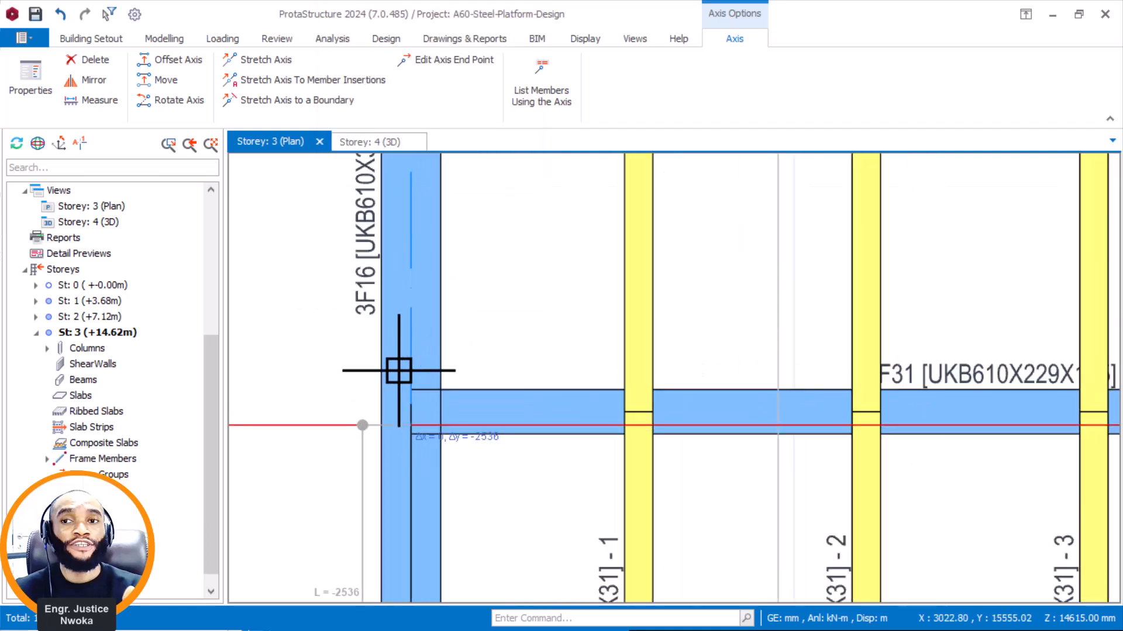
left_click(638, 413)
key("Escape")
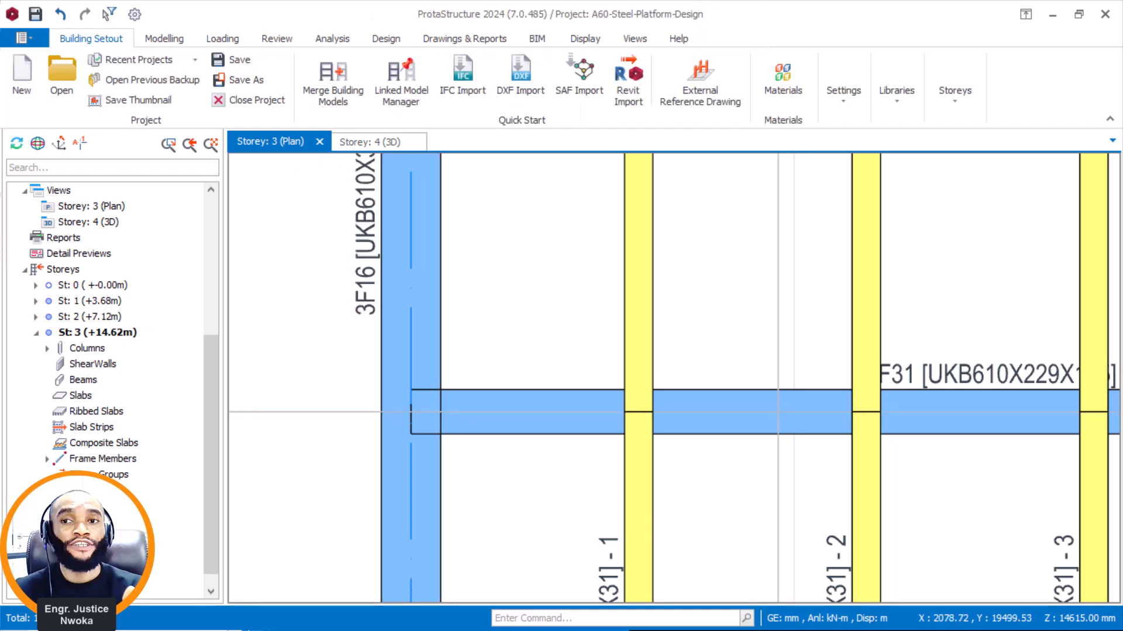
In the Storey 4 plan, place UKC203X203X46 columns at the H/5 and H/6 intersections using the C/5 column's properties.
key("Page_Up")
scroll(595, 378, "down", 5)
left_click(697, 478)
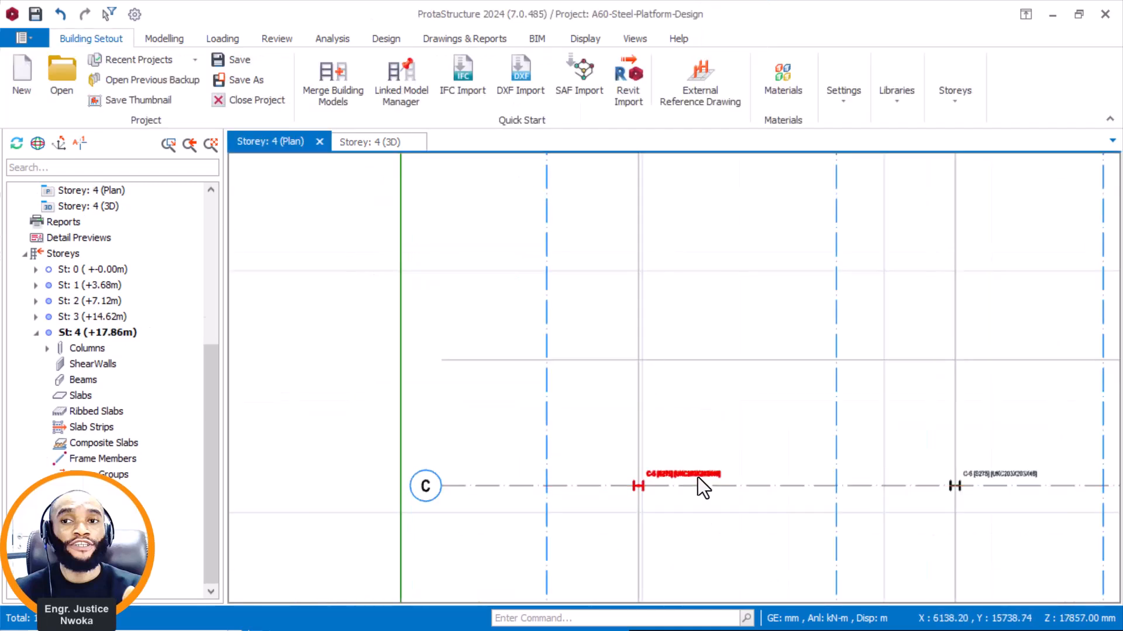
right_click(707, 270)
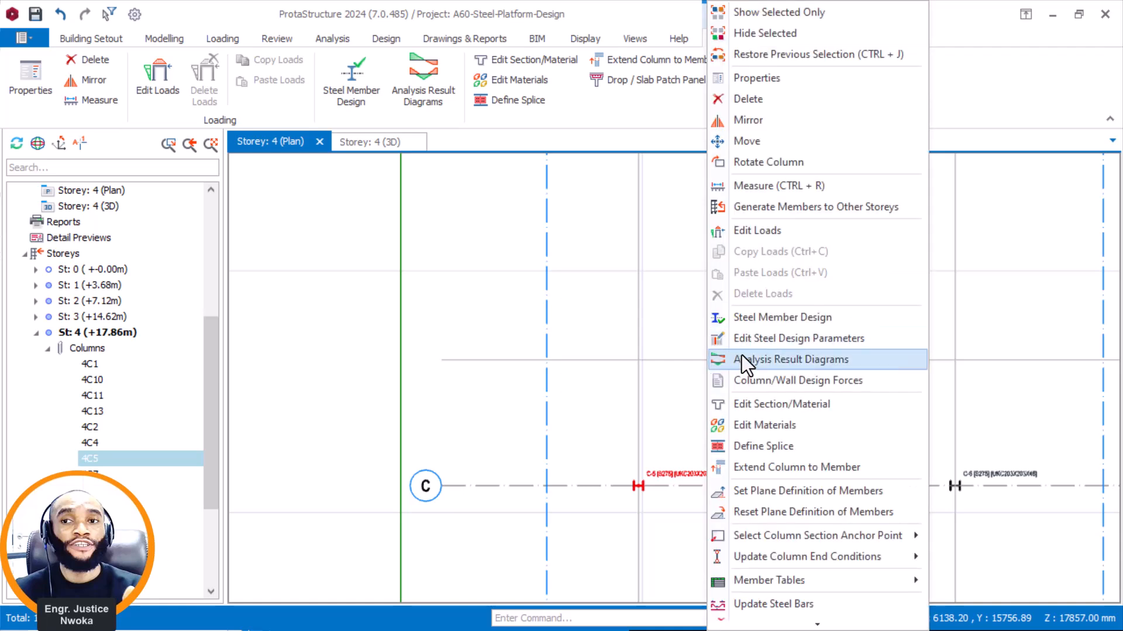
left_click(782, 80)
scroll(647, 364, "up", 2)
middle_click_drag(657, 364, 461, 360)
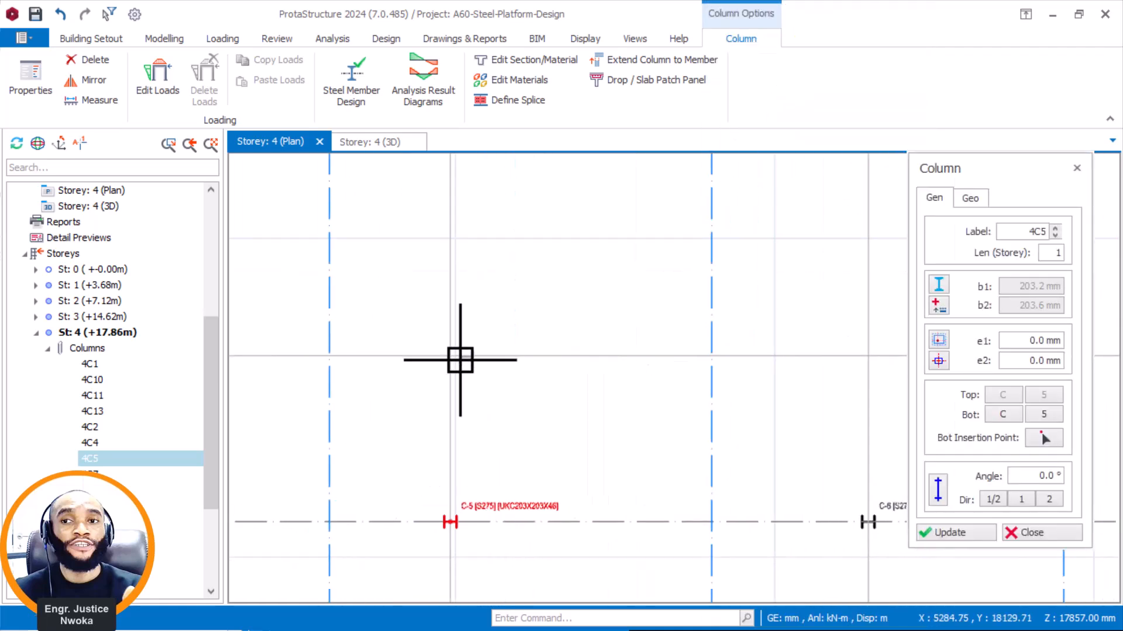
left_click(445, 361)
scroll(352, 379, "down", 1)
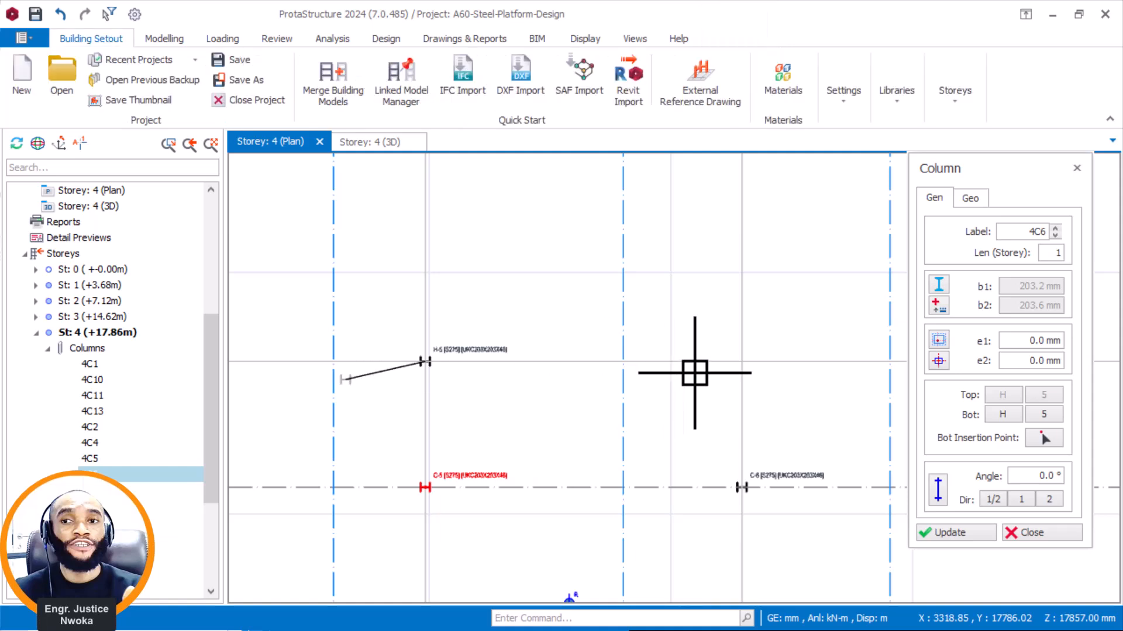
scroll(504, 374, "down", 2)
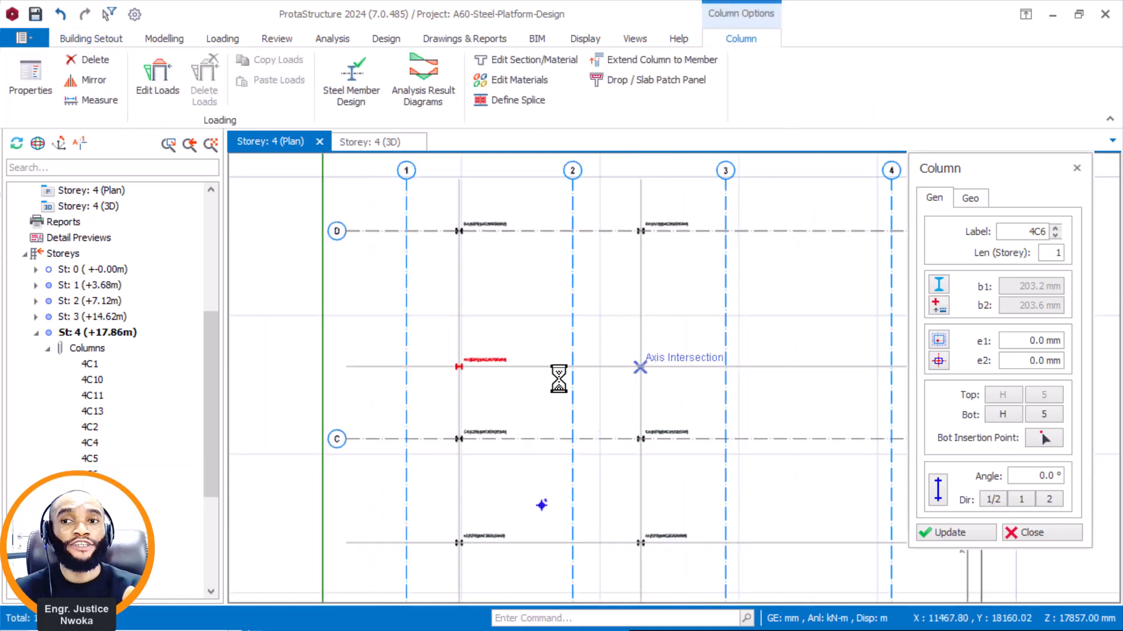
Inspect the 3D view for how the axis H columns and both raised roof column rows sit on their supporting beams.
left_click(396, 140)
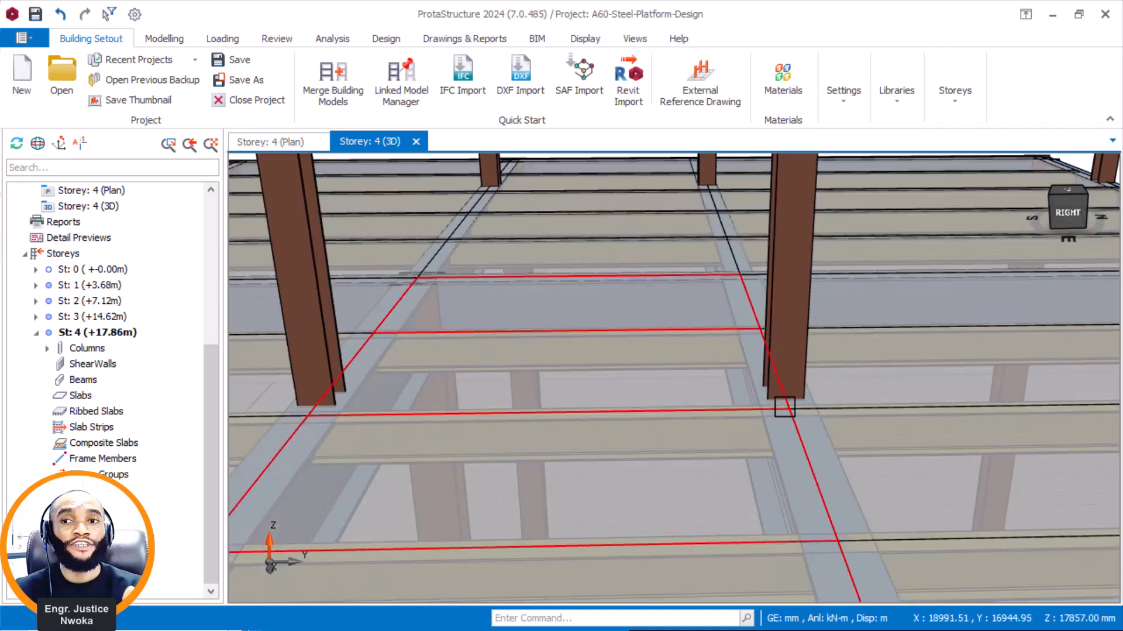
middle_click_drag(785, 407, 779, 406, "shift")
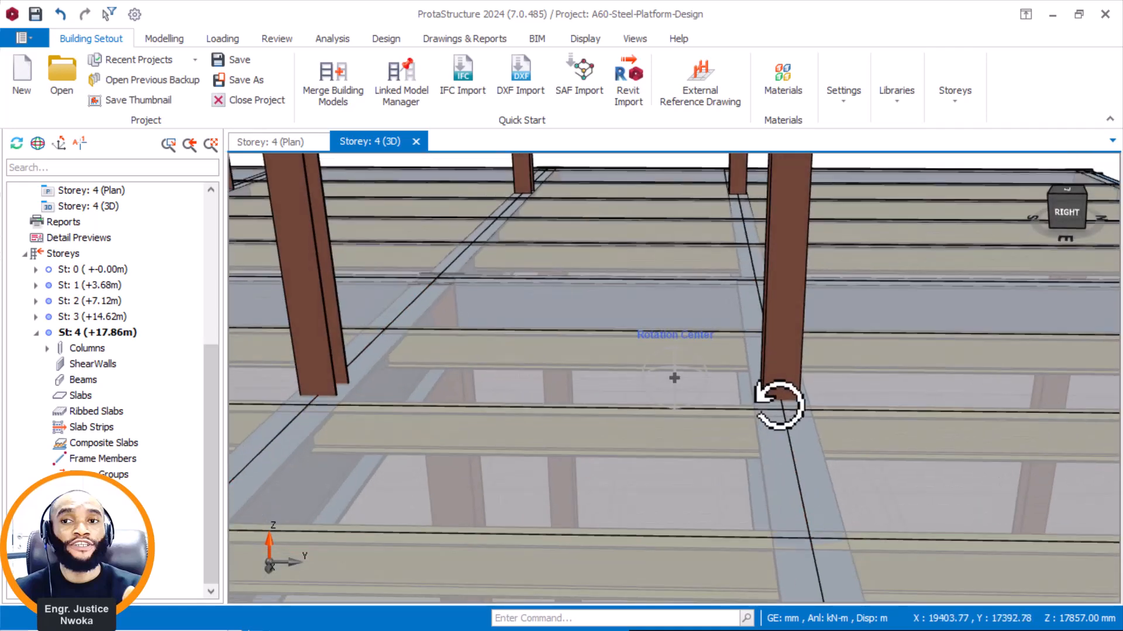
scroll(780, 405, "down", 2)
middle_click_drag(381, 394, 750, 417)
scroll(750, 417, "down", 2)
scroll(649, 412, "down", 5)
middle_click_drag(606, 413, 715, 377, "shift")
middle_click_drag(592, 438, 678, 351)
scroll(626, 313, "down", 2)
scroll(612, 296, "up", 2)
middle_click_drag(612, 286, 680, 340)
scroll(680, 349, "up", 4)
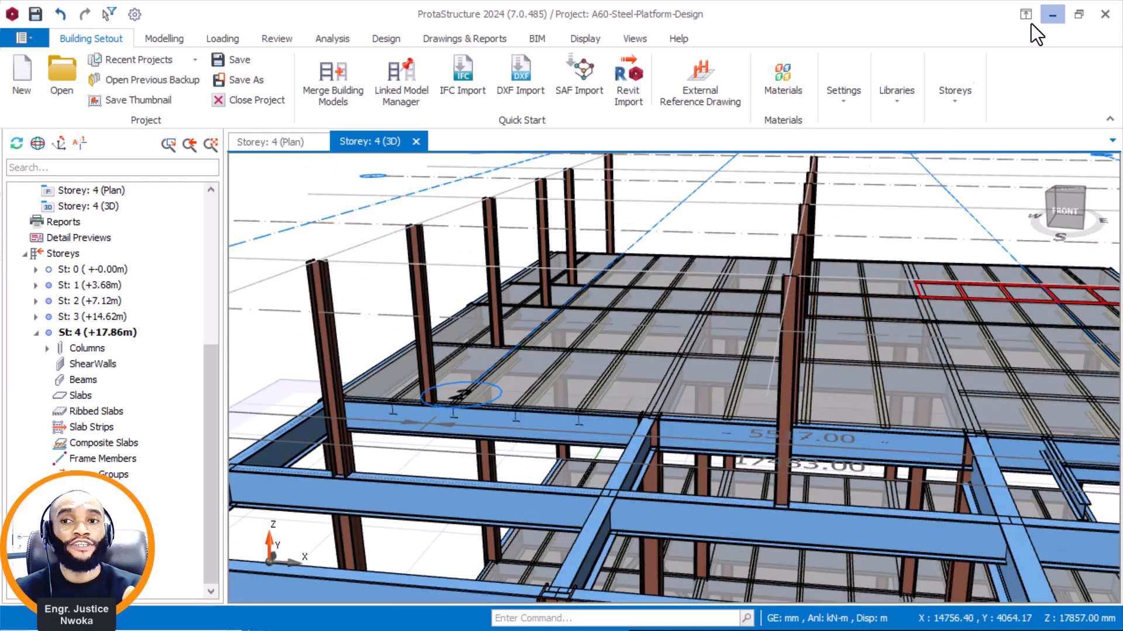
Switch to Navisworks and identify the raised roof's end beam by selecting its /118250_UB457x191x74 group.
left_click(1059, 15)
mouse_move(807, 626)
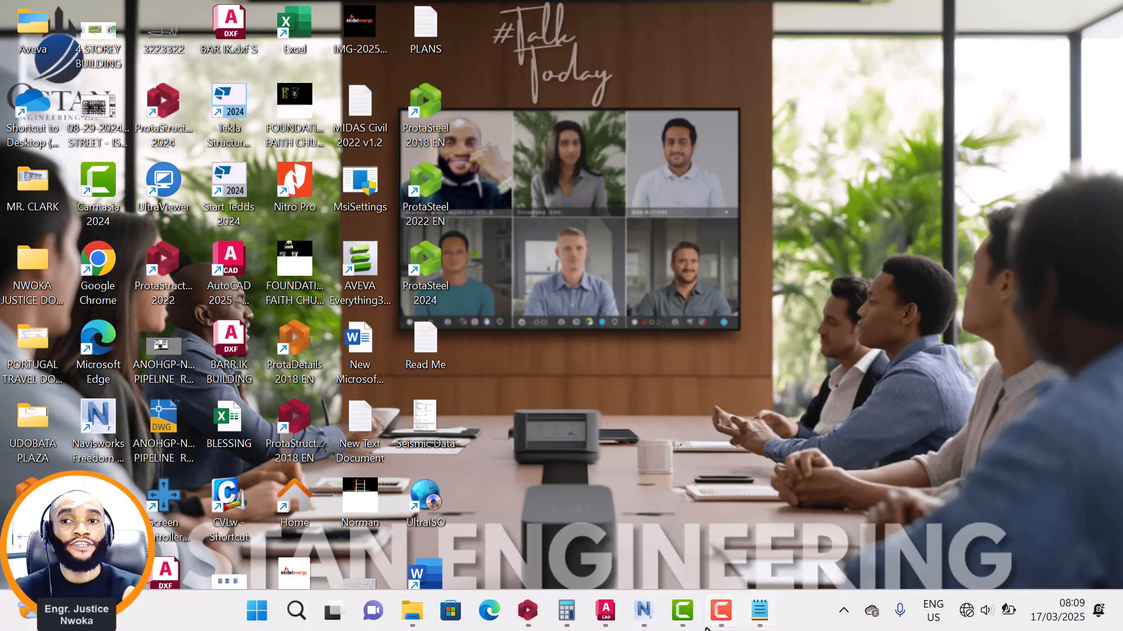
left_click(645, 611)
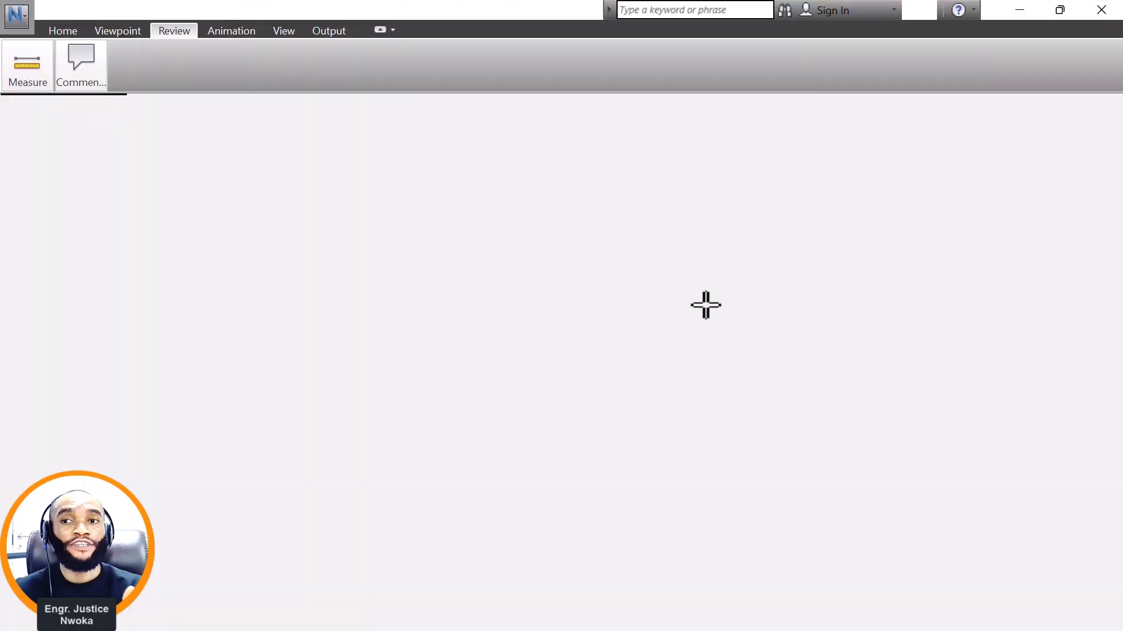
scroll(706, 305, "down", 2)
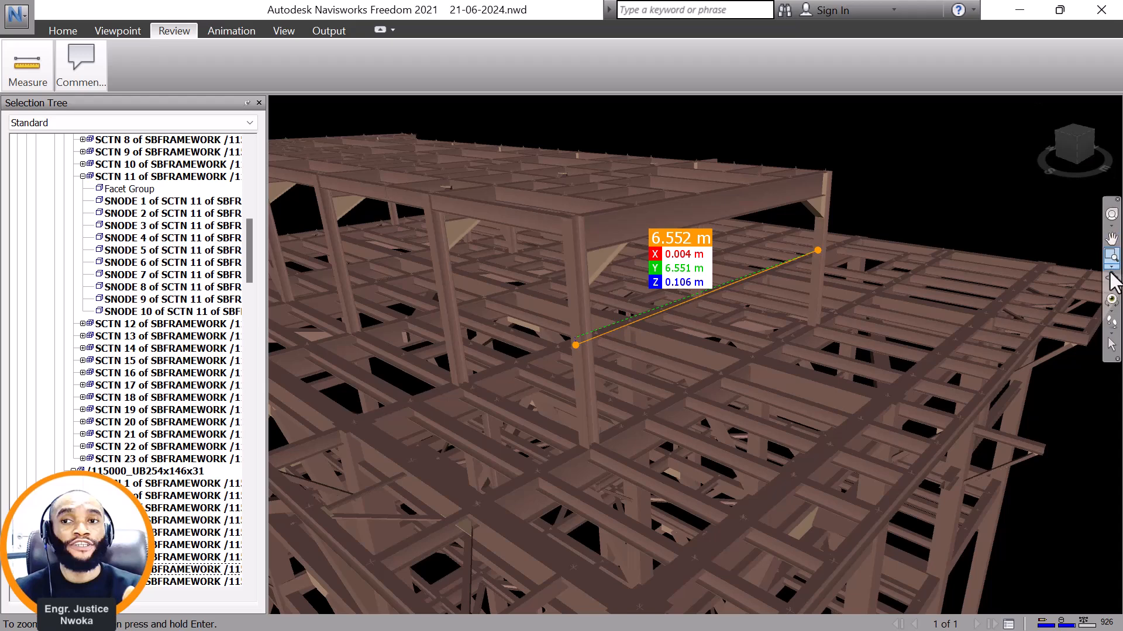
left_click(1110, 278)
left_click_drag(672, 326, 604, 328)
scroll(450, 205, "up", 1)
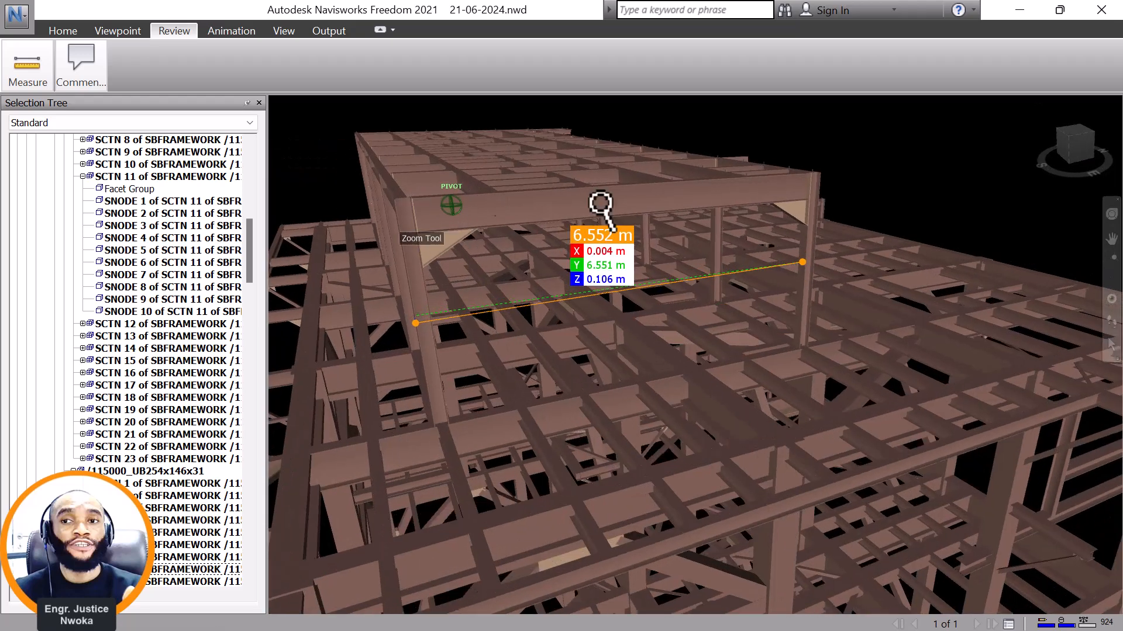
right_click(587, 197)
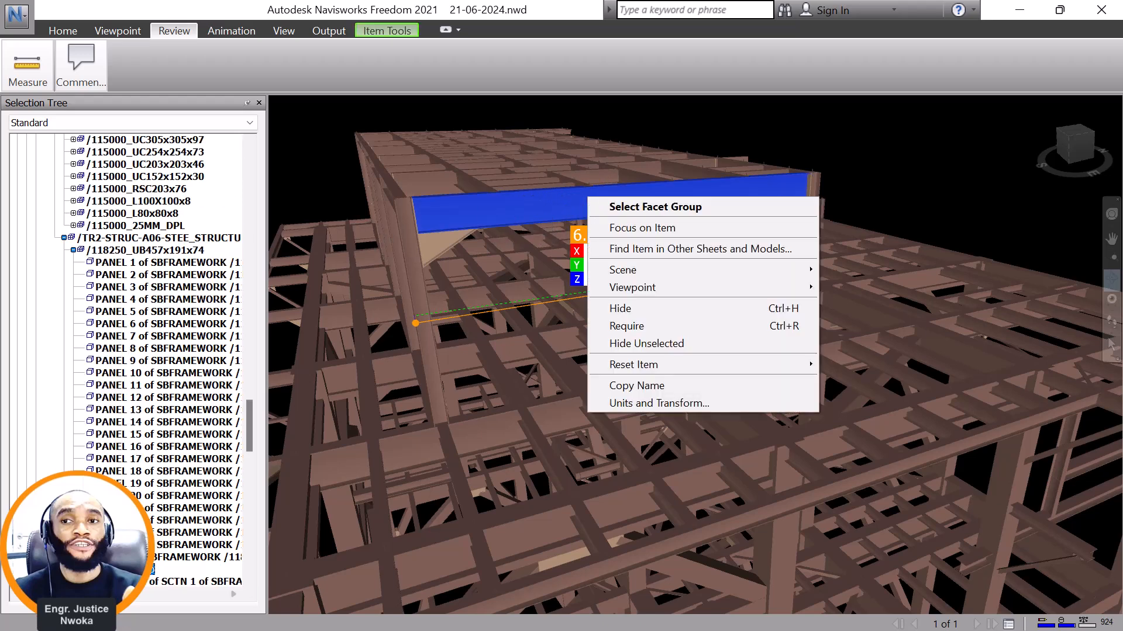
left_click(156, 252)
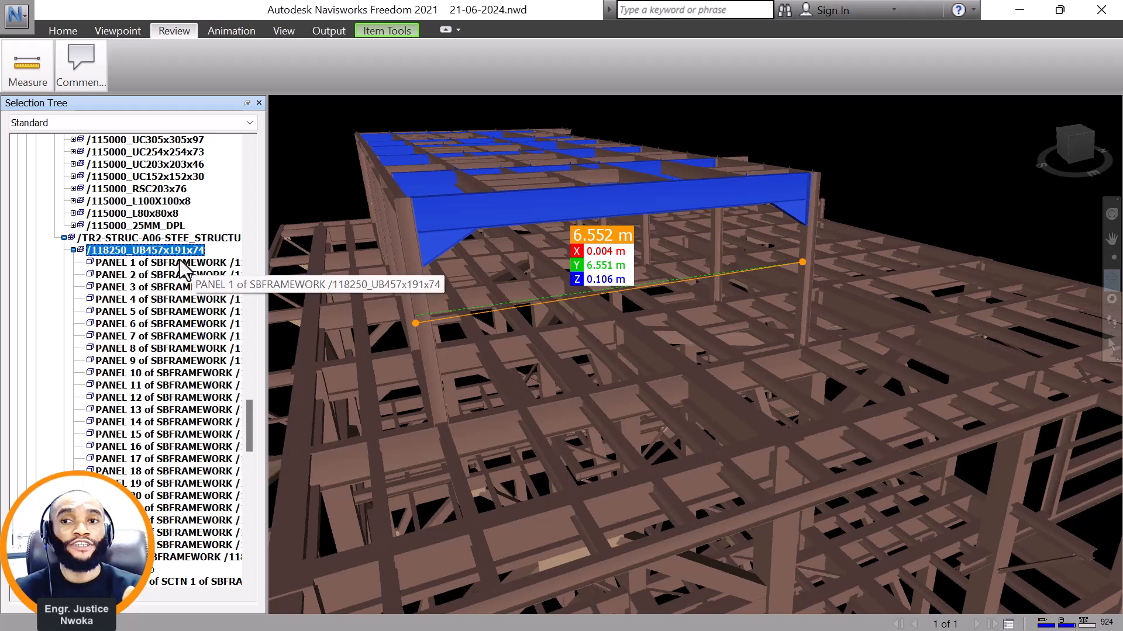
Arrange the Navisworks and ProtaStructure windows side by side, with the Navisworks window at full height.
left_click(1063, 8)
left_click_drag(776, 42, 1120, 3)
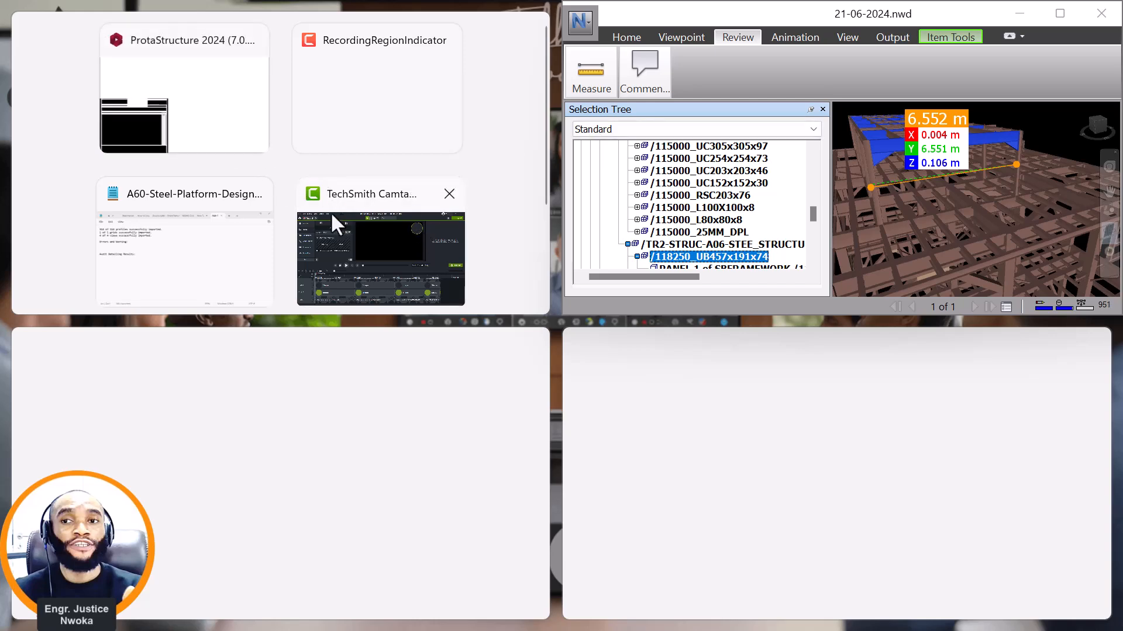
left_click(193, 117)
left_click_drag(762, 316, 787, 614)
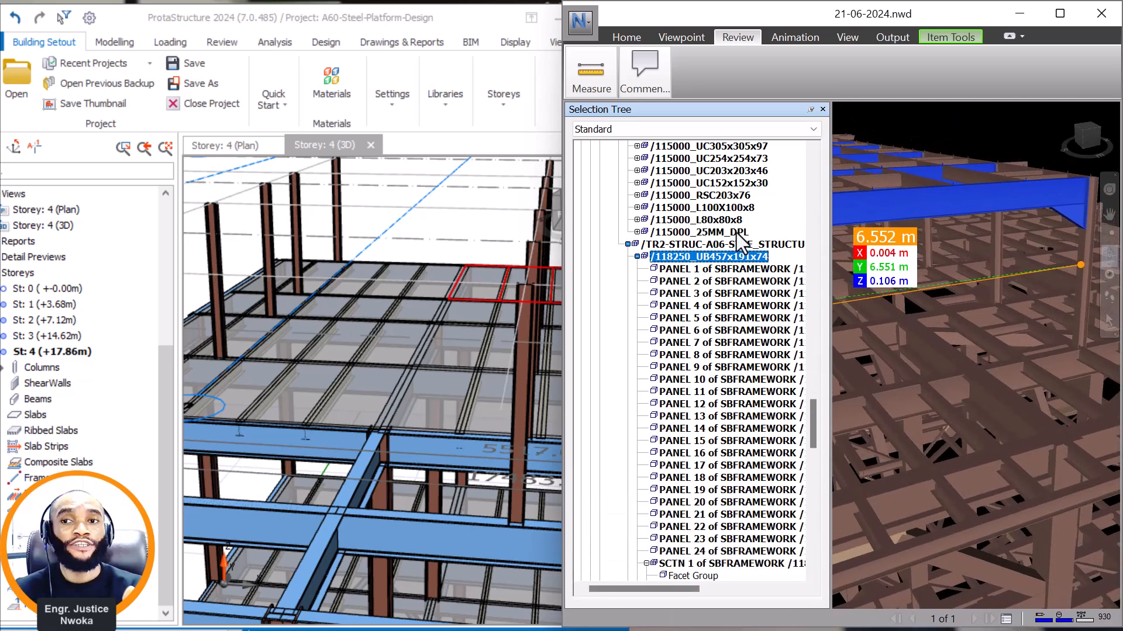
In ProtaStructure's Storey 4 plan, start a steel beam and set its section to UKB457X191X74 from the BS UB database.
scroll(297, 251, "down", 3)
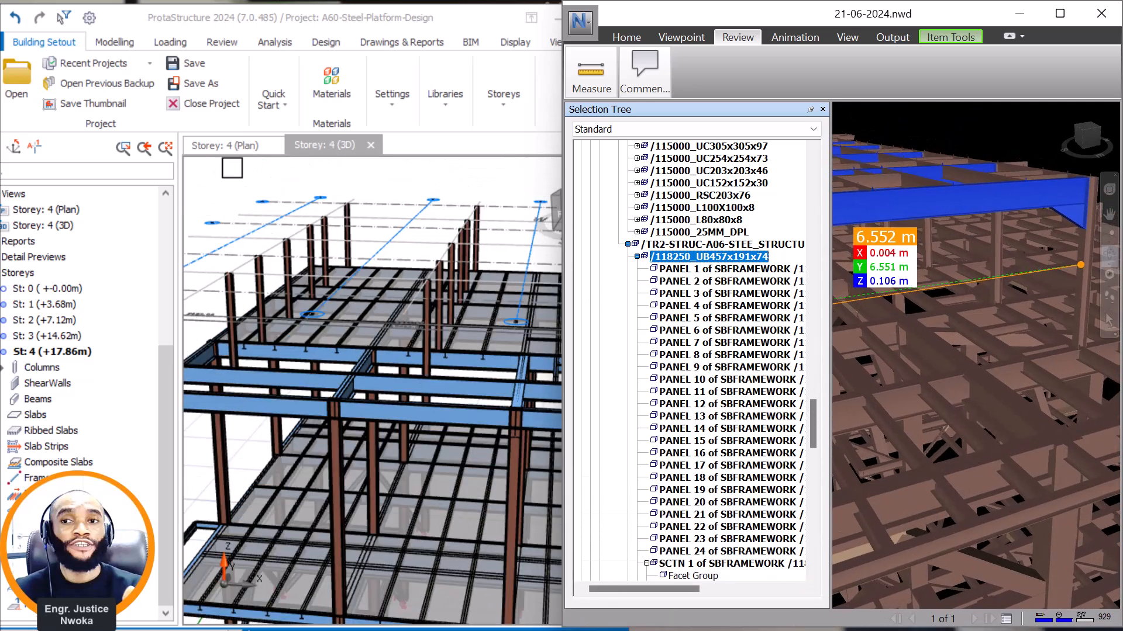
left_click(236, 150)
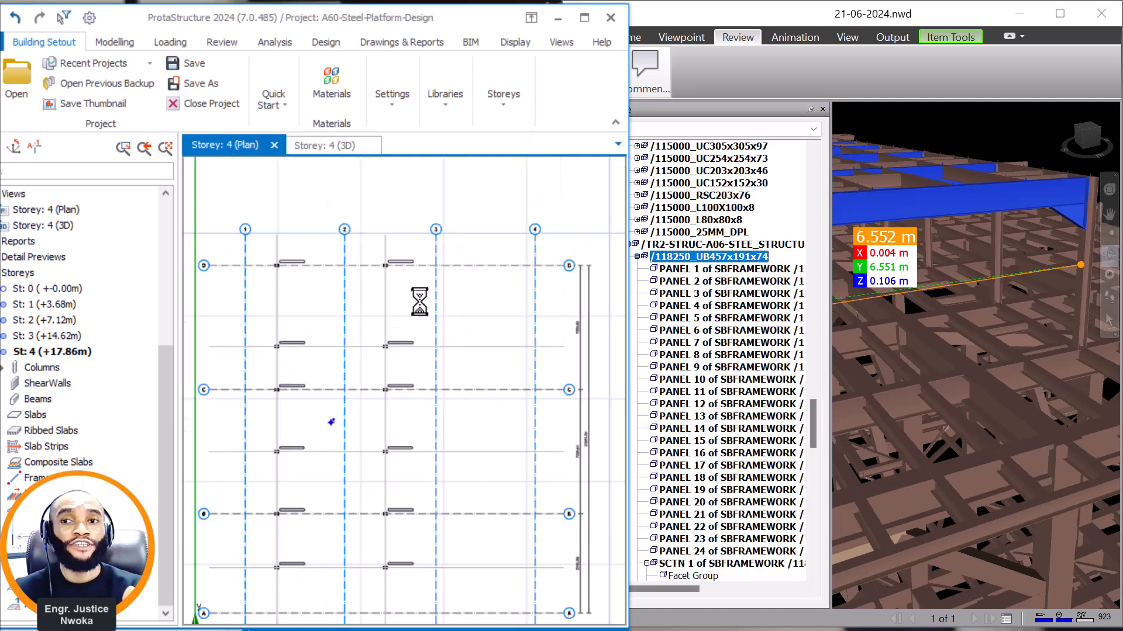
scroll(346, 489, "up", 3)
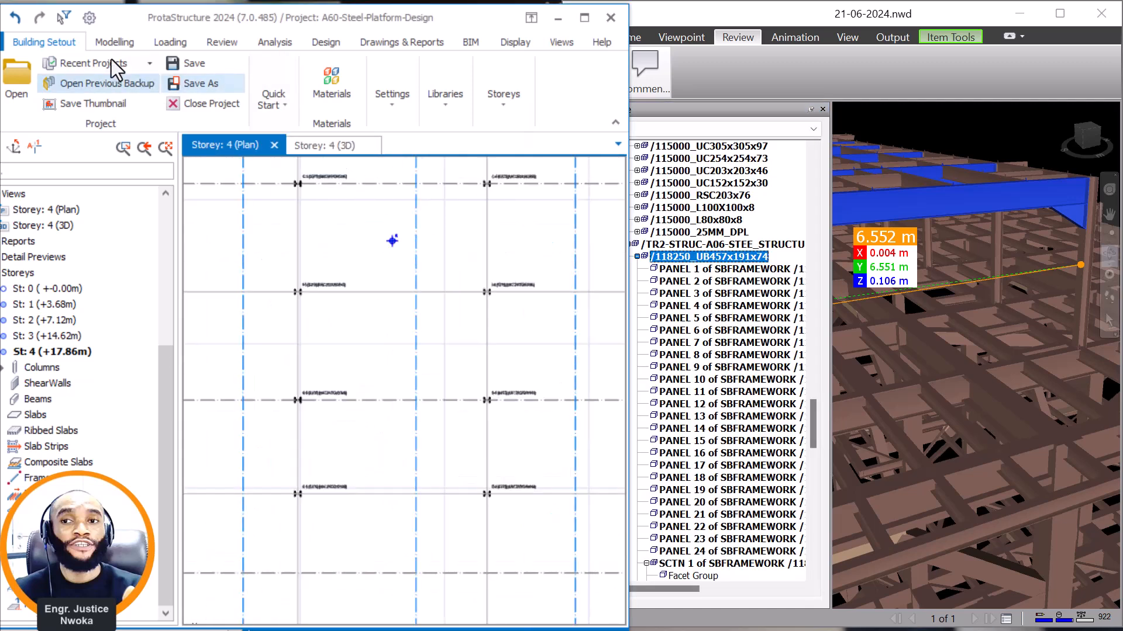
left_click(112, 43)
left_click(360, 102)
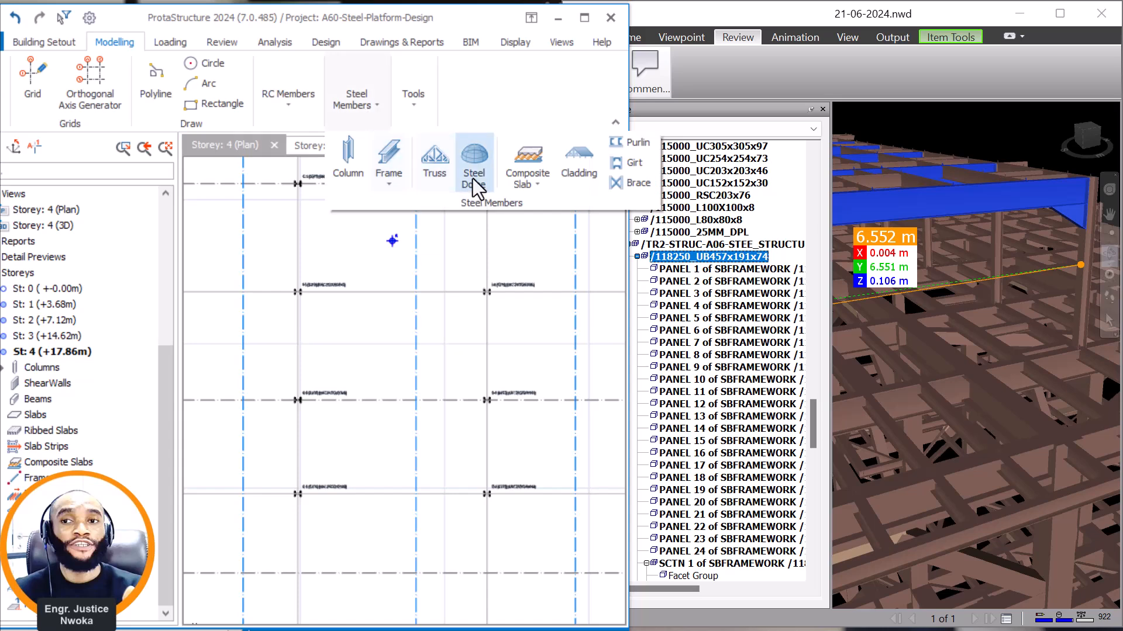
left_click(384, 191)
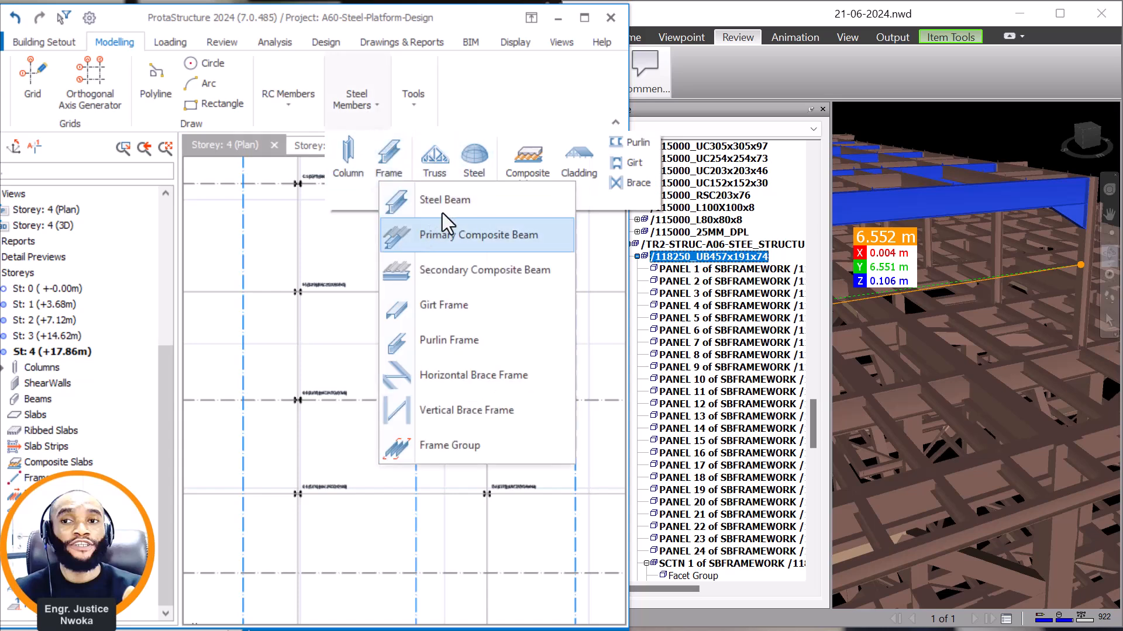
left_click(450, 199)
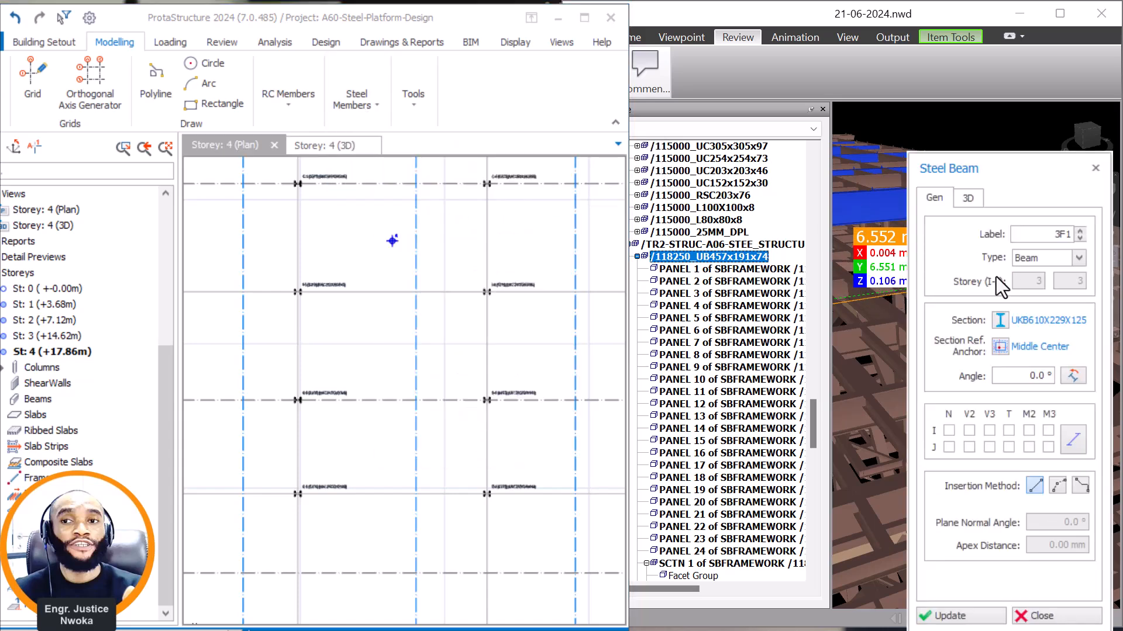
left_click(968, 198)
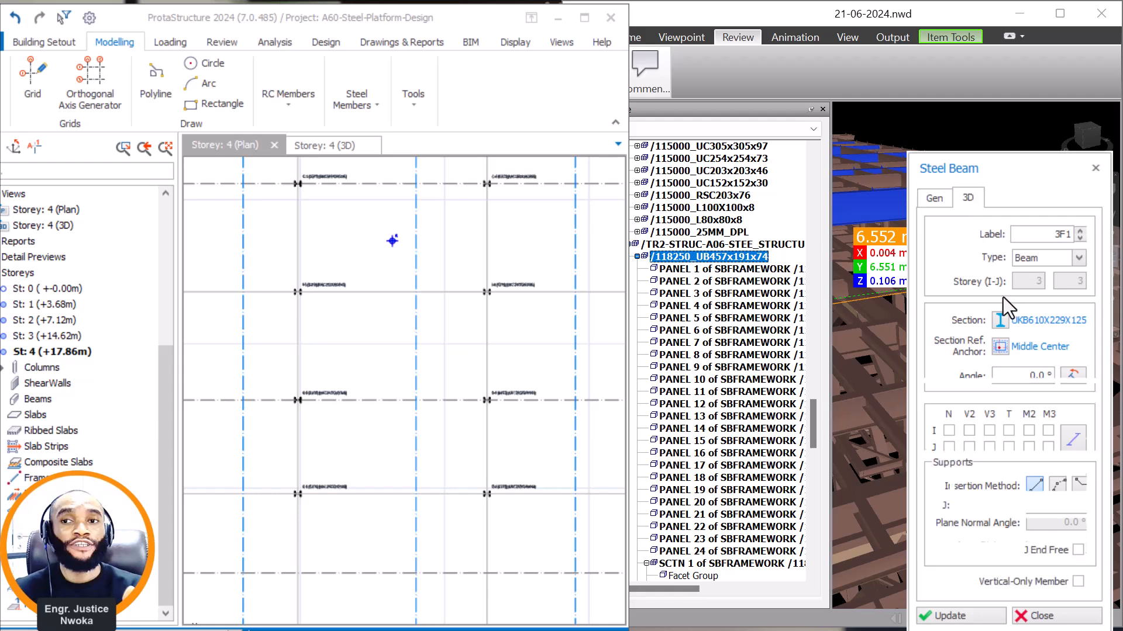
left_click(934, 198)
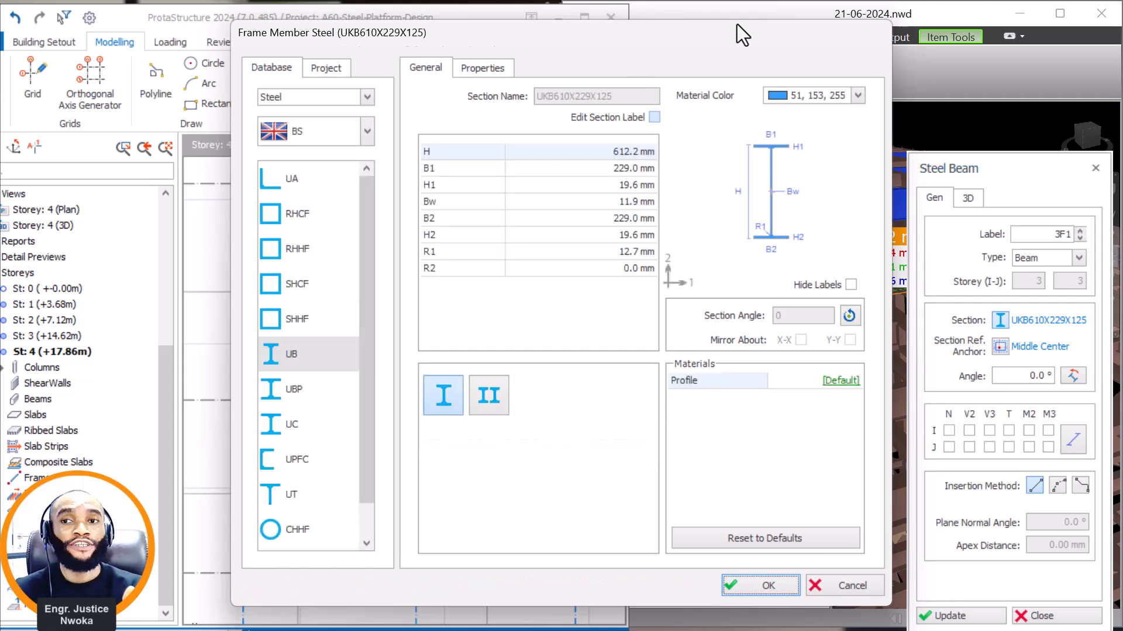
left_click(304, 355)
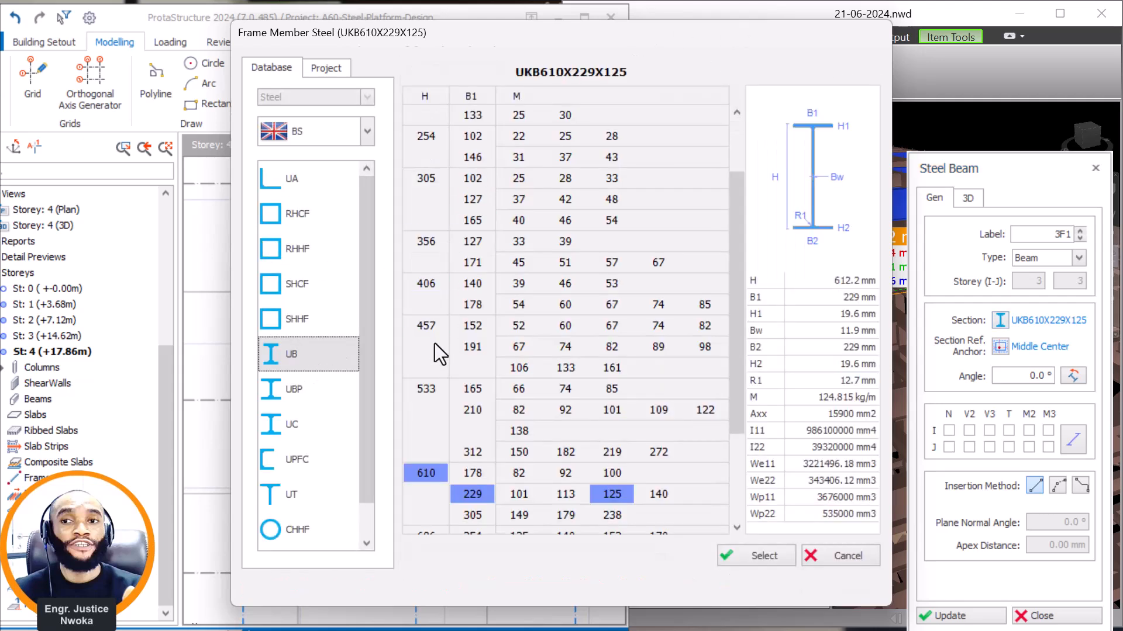
left_click(471, 347)
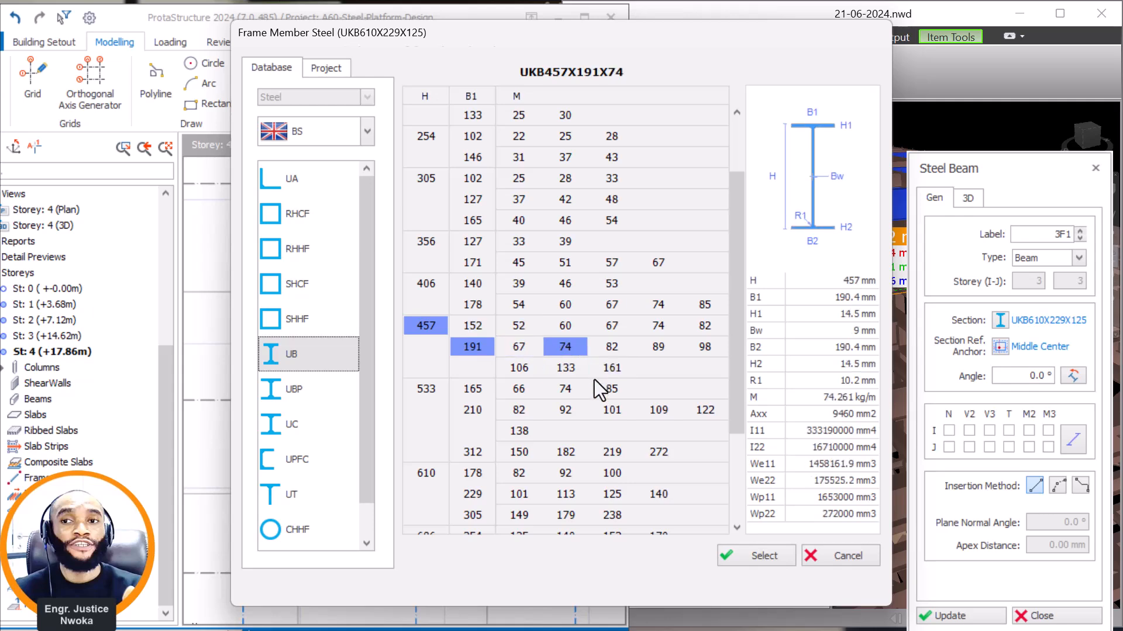
left_click(736, 552)
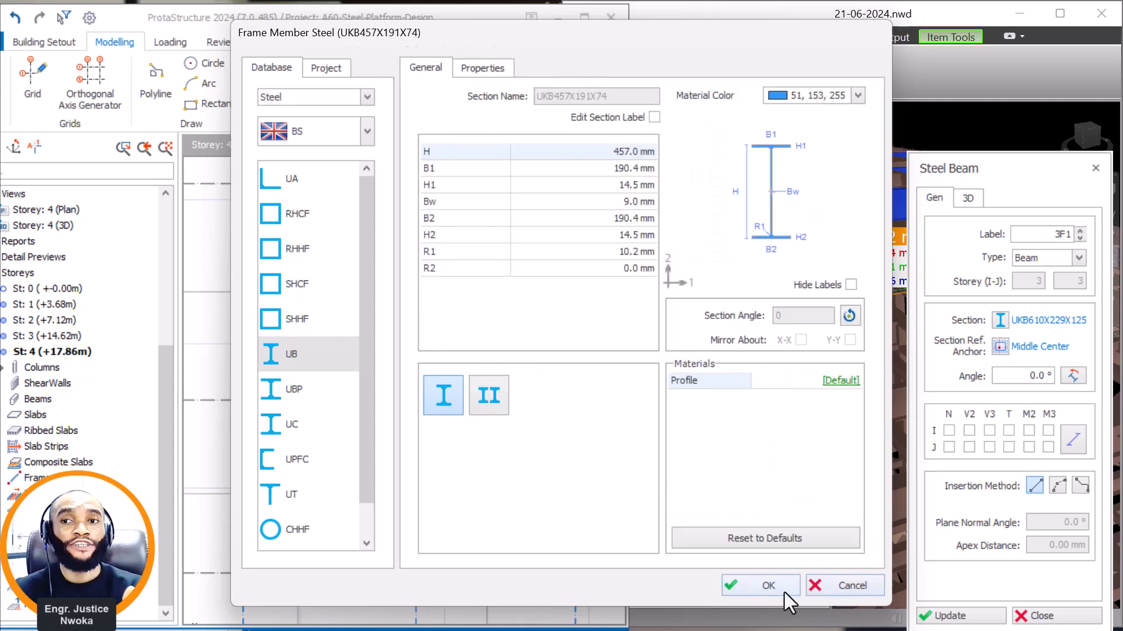
left_click(772, 585)
Draw the UKB457X191X74 beam between the insertion points of columns E-5 and E-6.
scroll(414, 451, "up", 6)
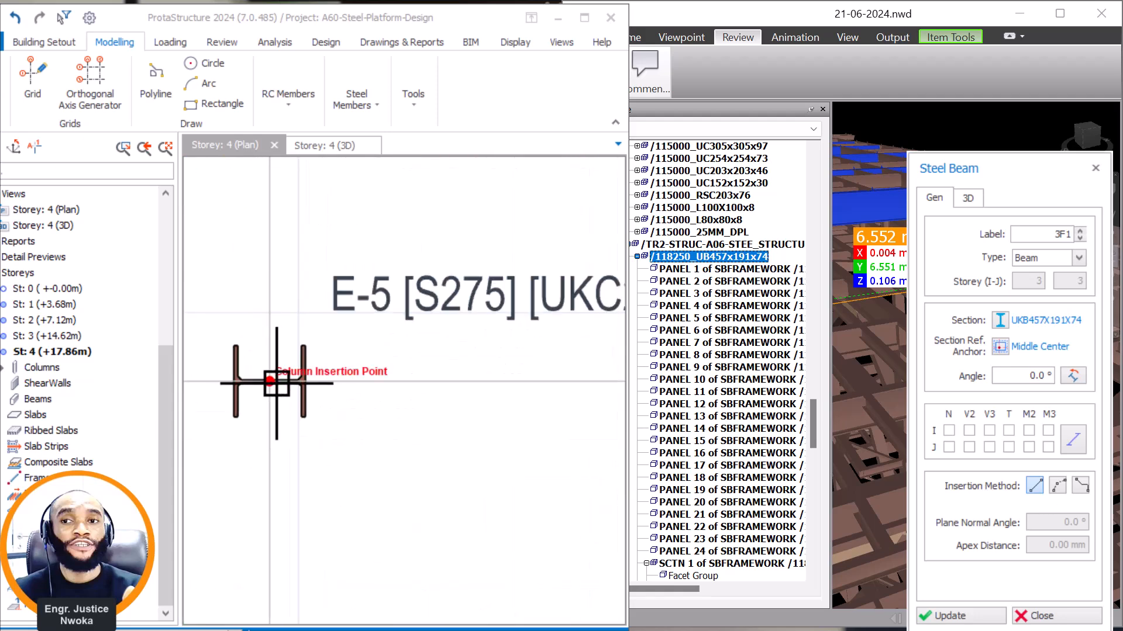
left_click(272, 386)
scroll(188, 402, "down", 5)
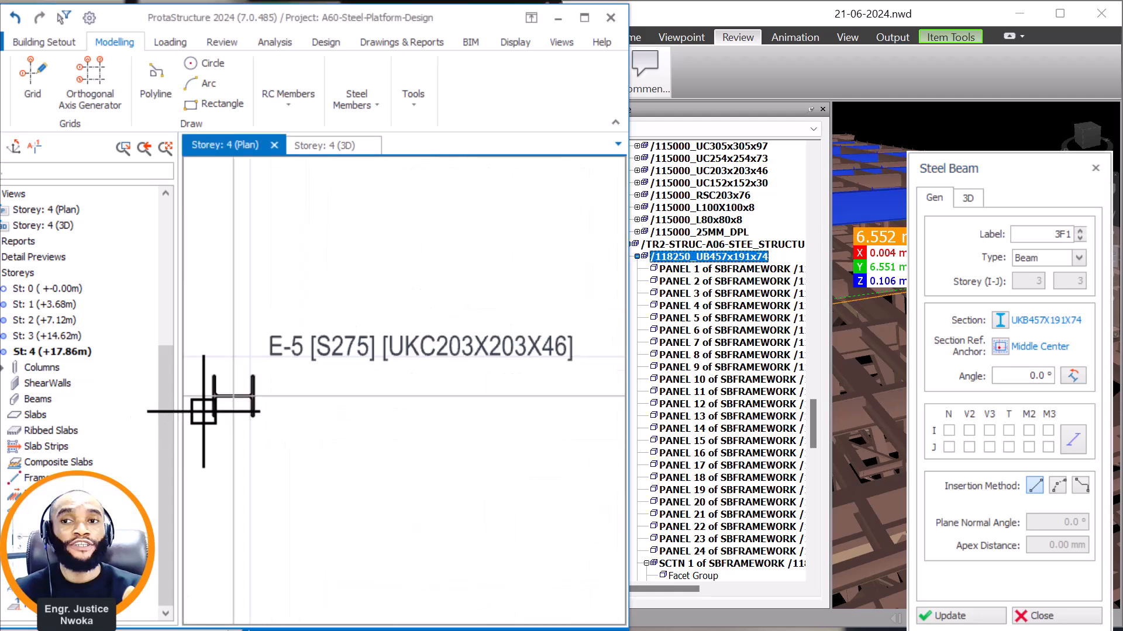
scroll(576, 411, "up", 3)
scroll(577, 411, "up", 2)
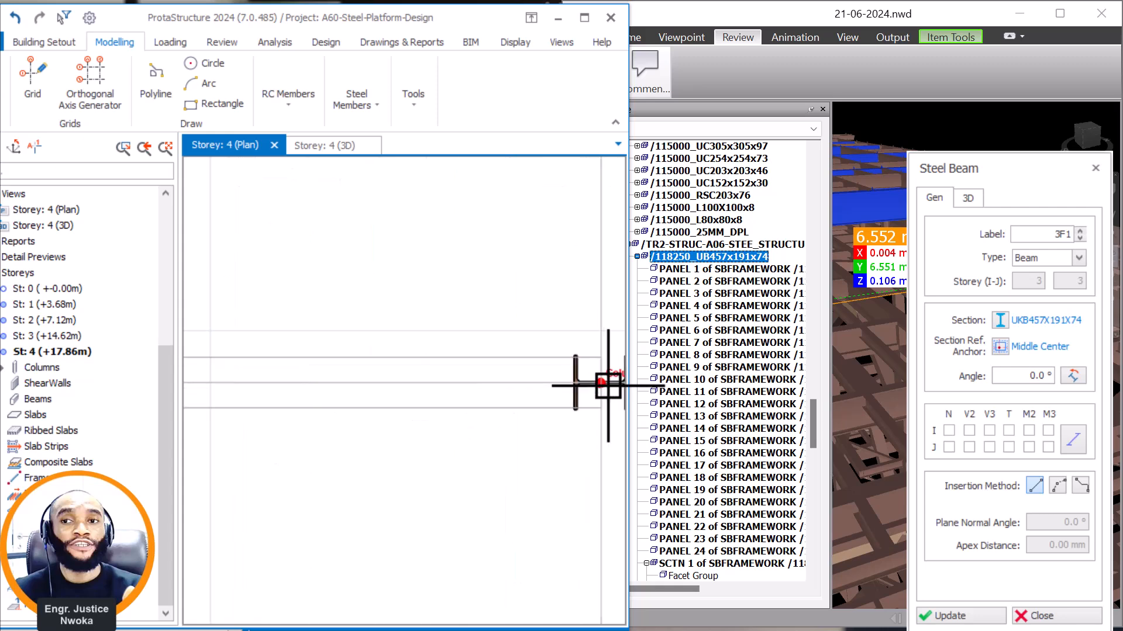
left_click(580, 388)
key("Escape")
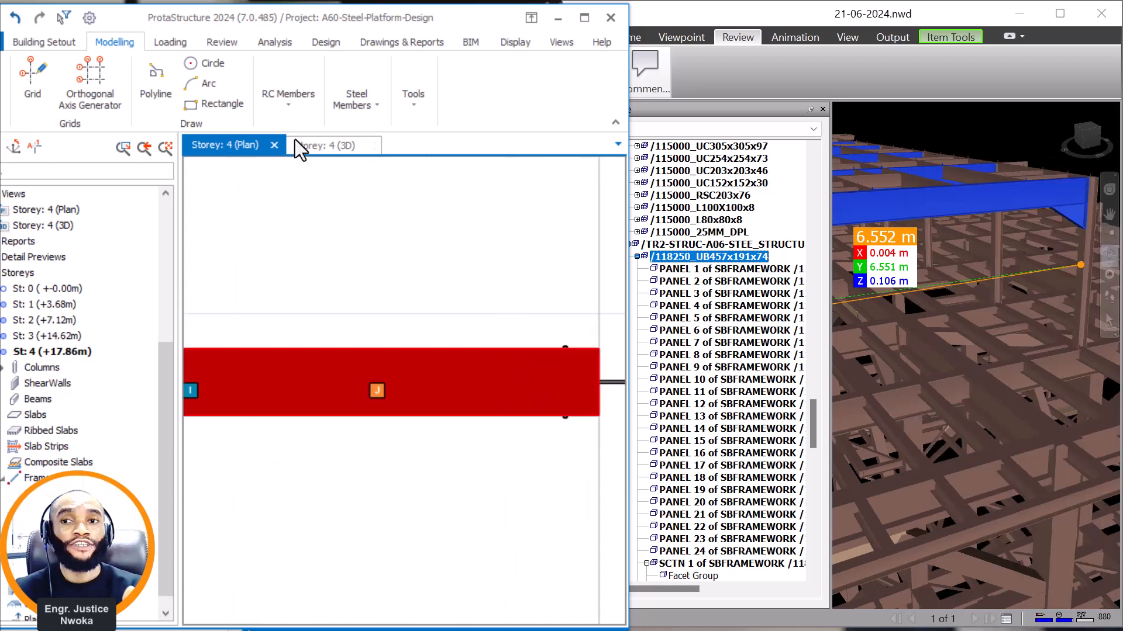
Check the new E-5 to E-6 beam in the 3D view and examine the highlighted roof beam arrangement in Navisworks.
left_click(324, 146)
scroll(377, 299, "up", 3)
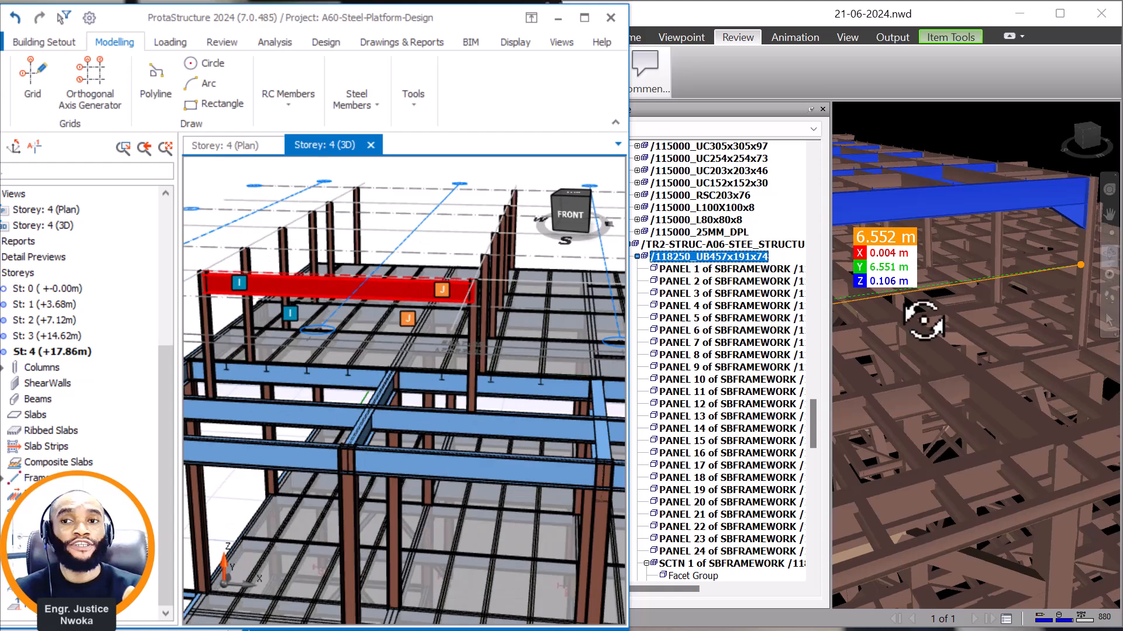
scroll(1010, 252, "down", 5)
mouse_move(944, 218)
middle_mouse_down()
mouse_move(998, 306)
mouse_move(983, 314)
mouse_move(978, 371)
middle_mouse_up()
scroll(980, 314, "up", 2)
scroll(927, 297, "up", 3)
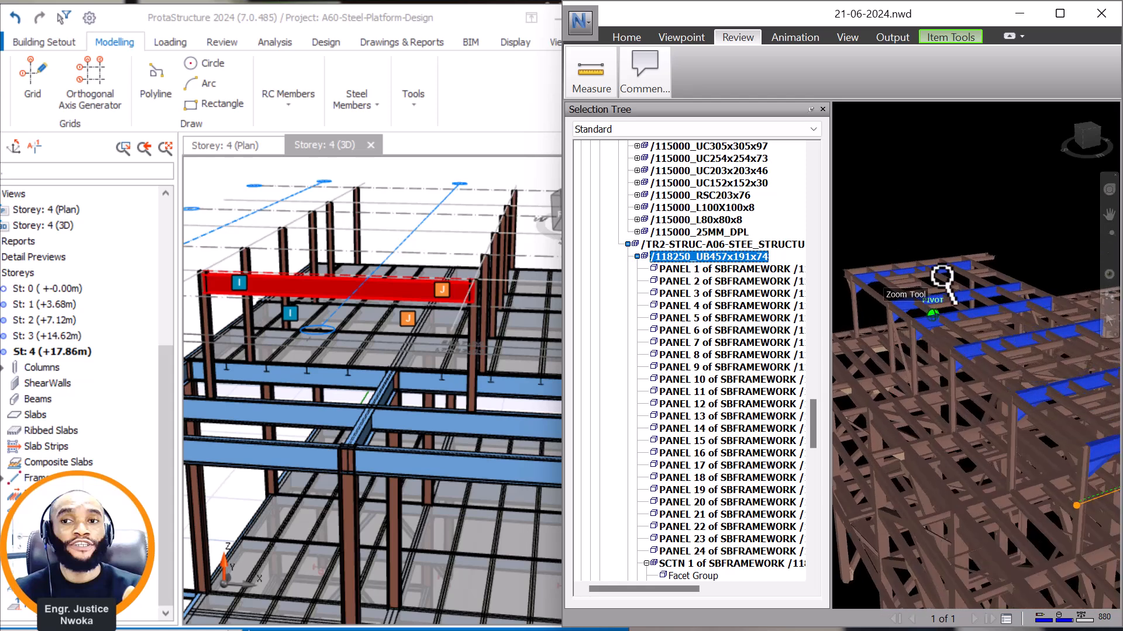
scroll(905, 243, "down", 1)
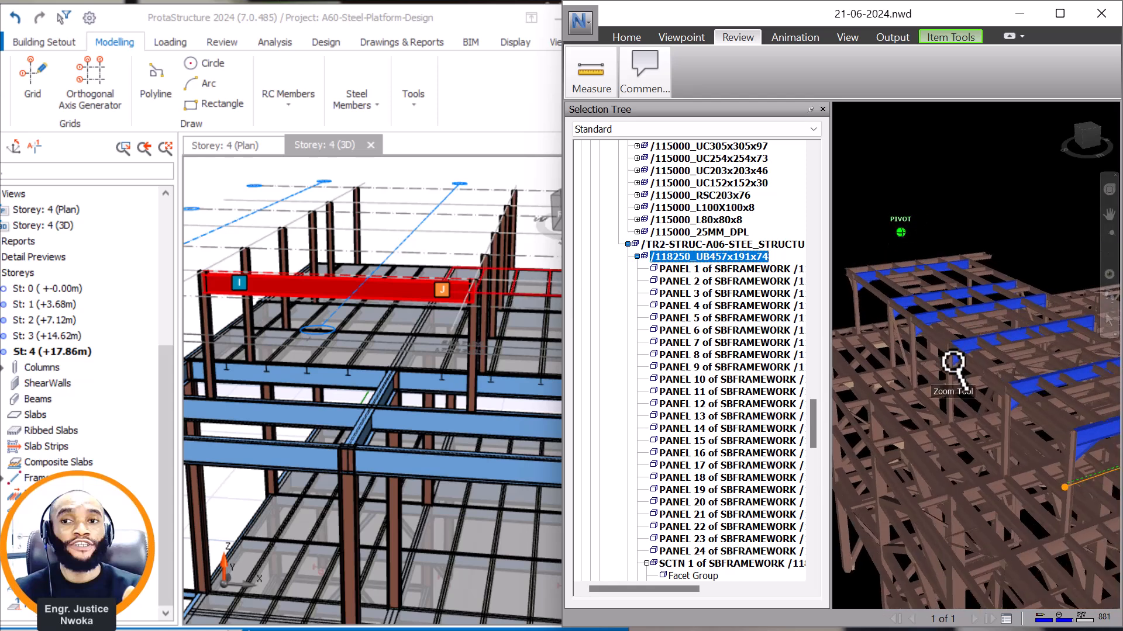
mouse_move(956, 365)
middle_mouse_down("shift")
mouse_move(977, 368)
mouse_move(956, 362)
middle_mouse_up("shift")
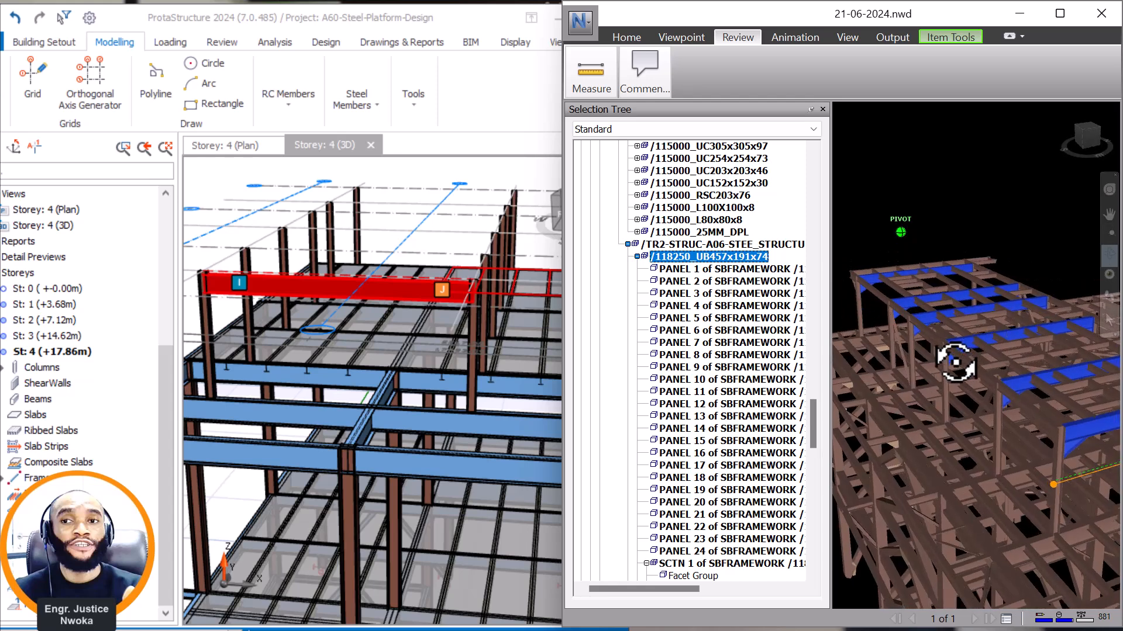
Reuse the E-5 to E-6 beam's properties to draw a UKB457X191X74 beam between columns B-5 and B-6 in the plan.
left_click(229, 149)
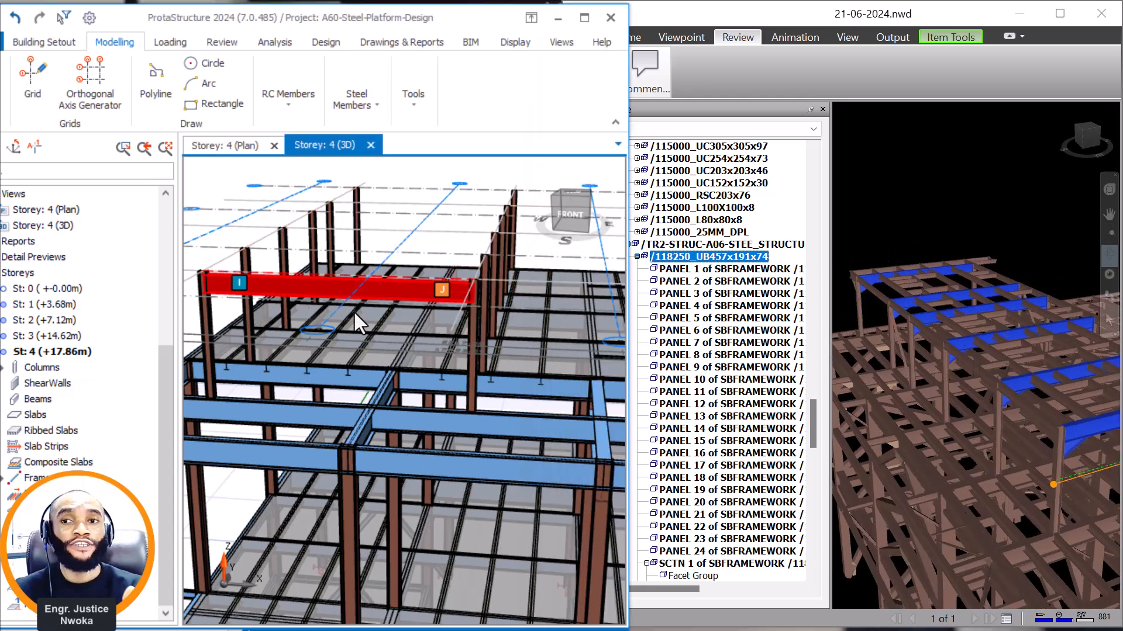
right_click(337, 271)
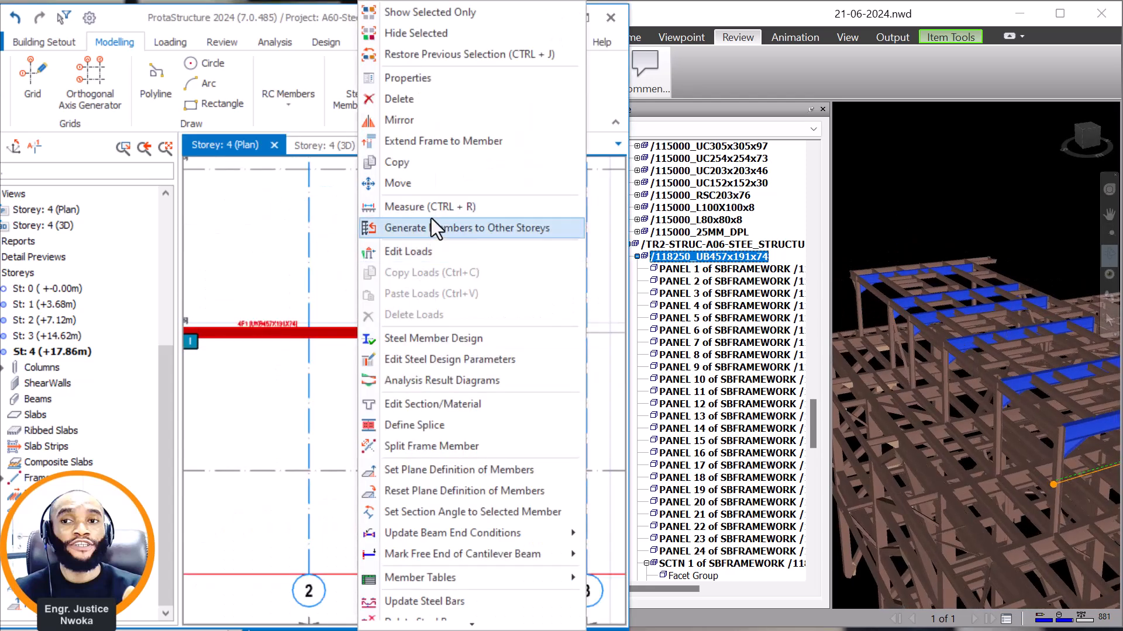
left_click(408, 77)
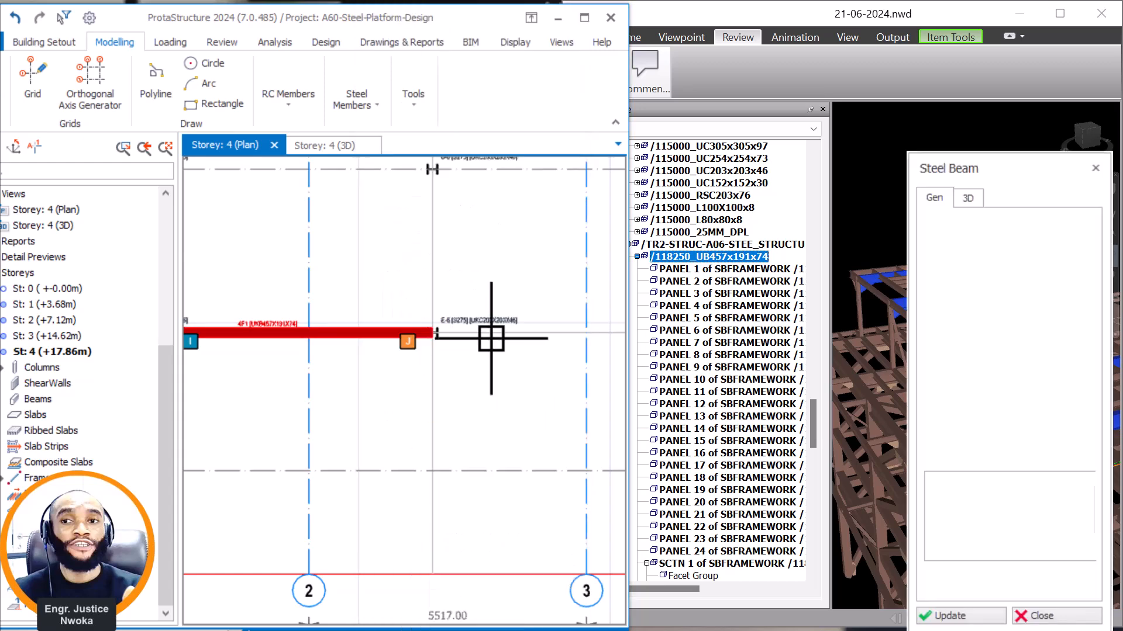
scroll(514, 336, "down", 3)
scroll(418, 328, "up", 6)
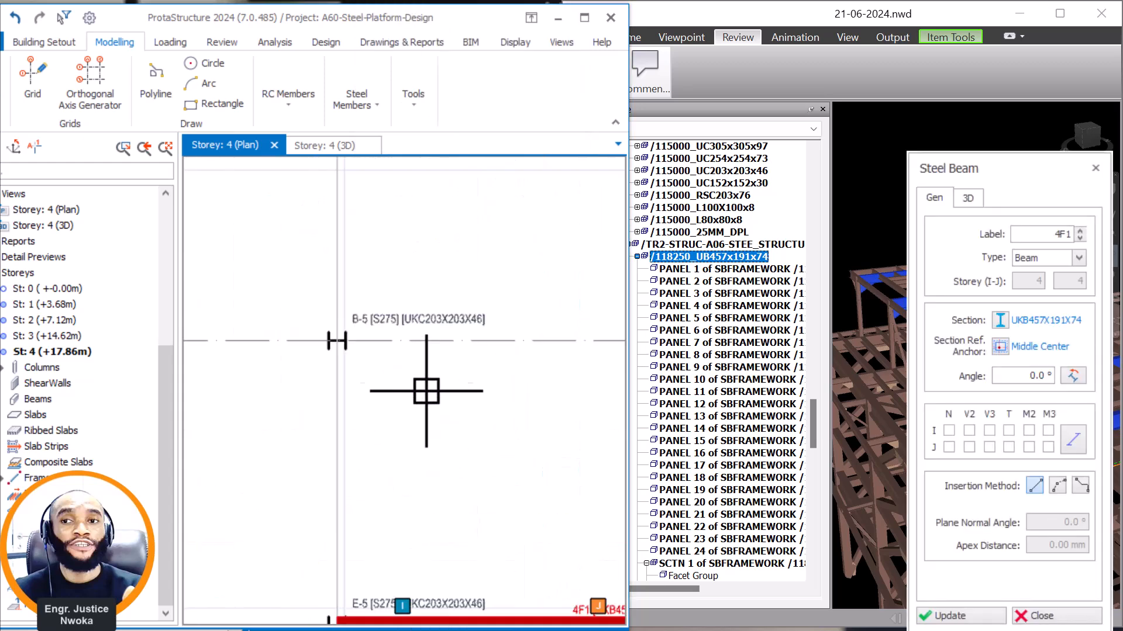
scroll(213, 296, "down", 4)
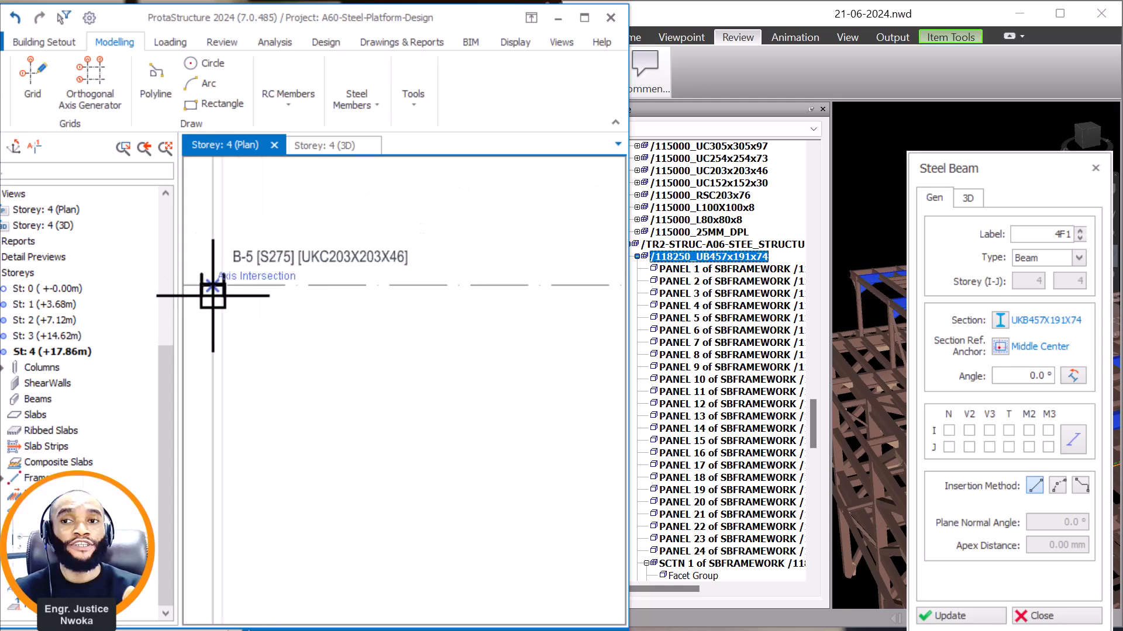
scroll(494, 288, "up", 4)
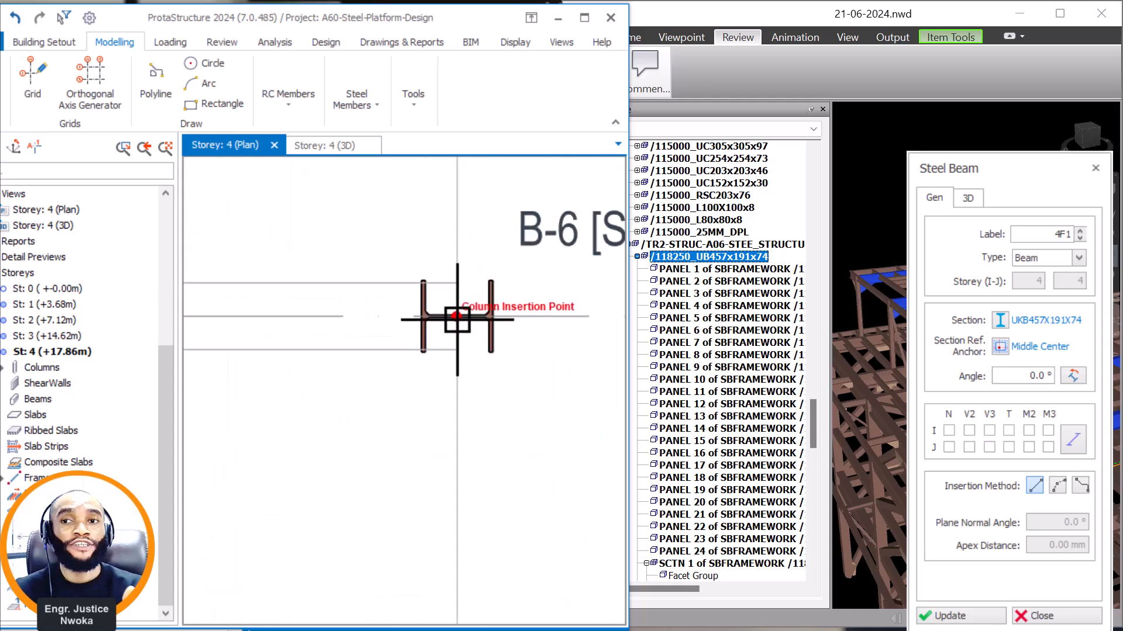
left_click(484, 341)
scroll(519, 371, "down", 5)
Draw another UKB457X191X74 beam between the insertion points of columns I-5 and I-6, and end the beam command.
middle_click_drag(441, 269, 514, 390)
scroll(274, 311, "up", 2)
scroll(212, 287, "up", 2)
left_click(194, 294)
scroll(241, 329, "down", 6)
scroll(475, 325, "up", 7)
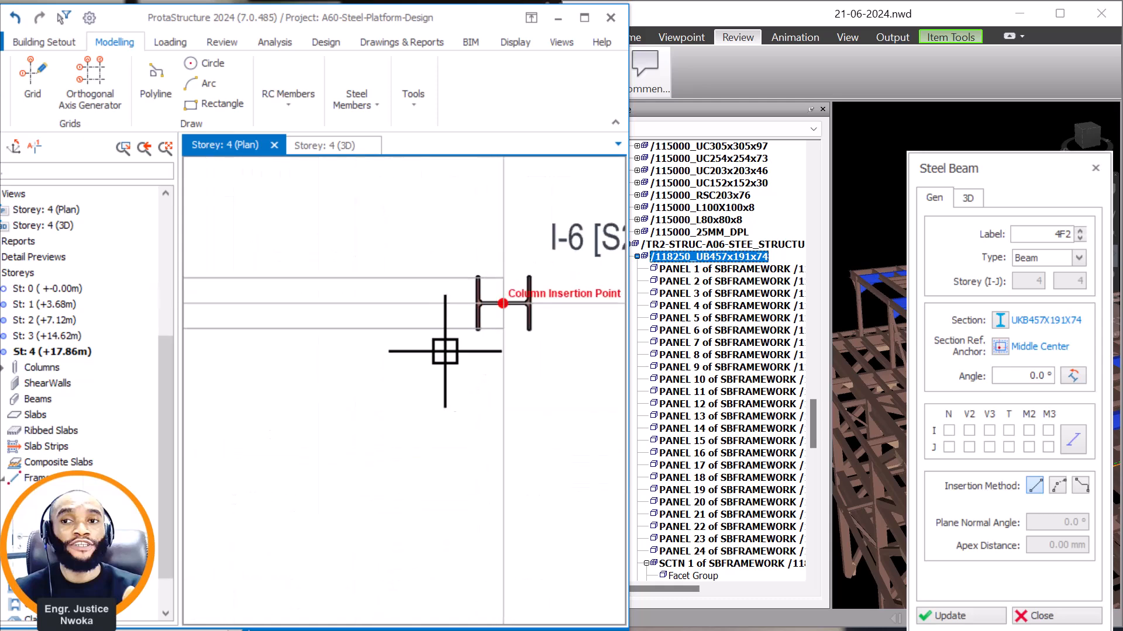
left_click(495, 331)
scroll(525, 325, "down", 6)
key("Escape")
Copy the axis I beam from its I-5 end point to the insertion point of column C-5.
middle_click_drag(342, 250, 418, 285)
right_click(372, 282)
left_click(428, 162)
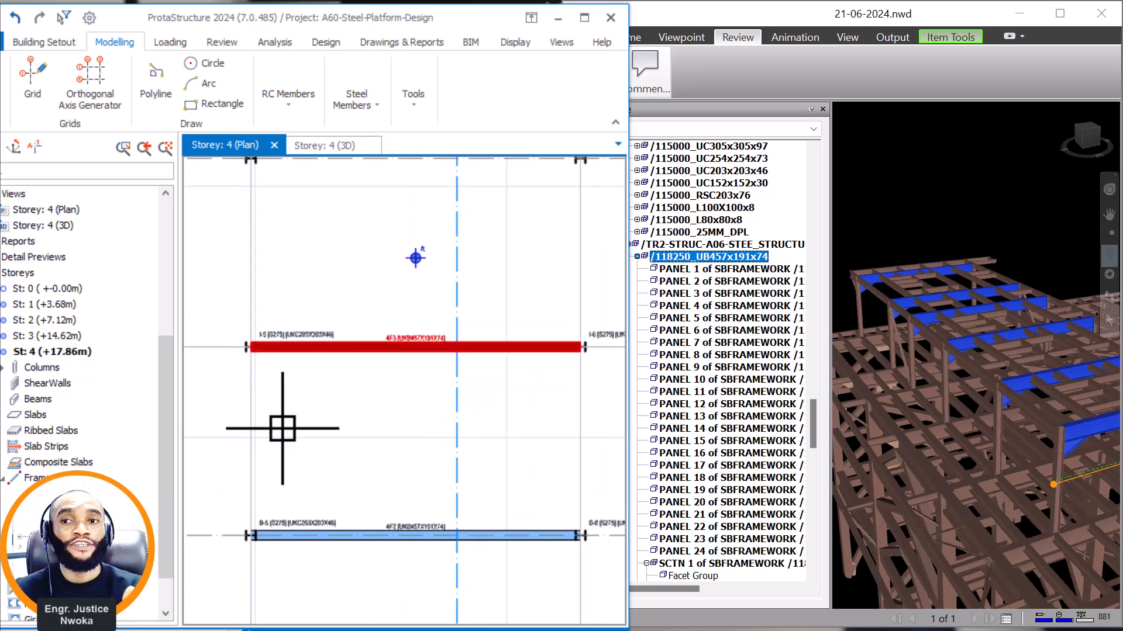
scroll(243, 353, "up", 8)
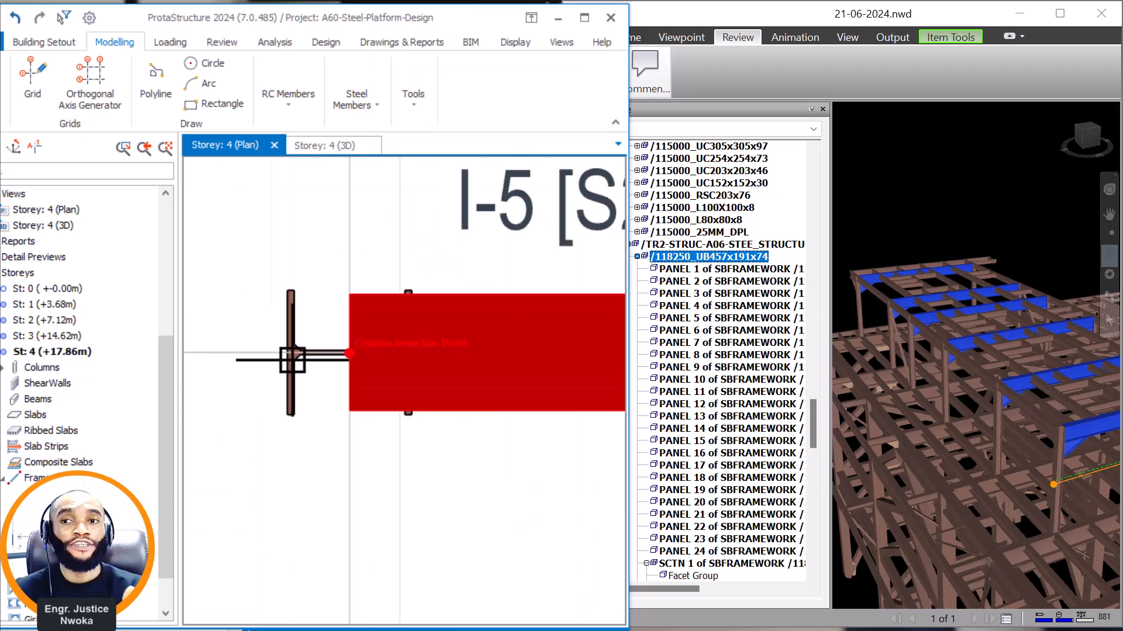
scroll(321, 358, "up", 2)
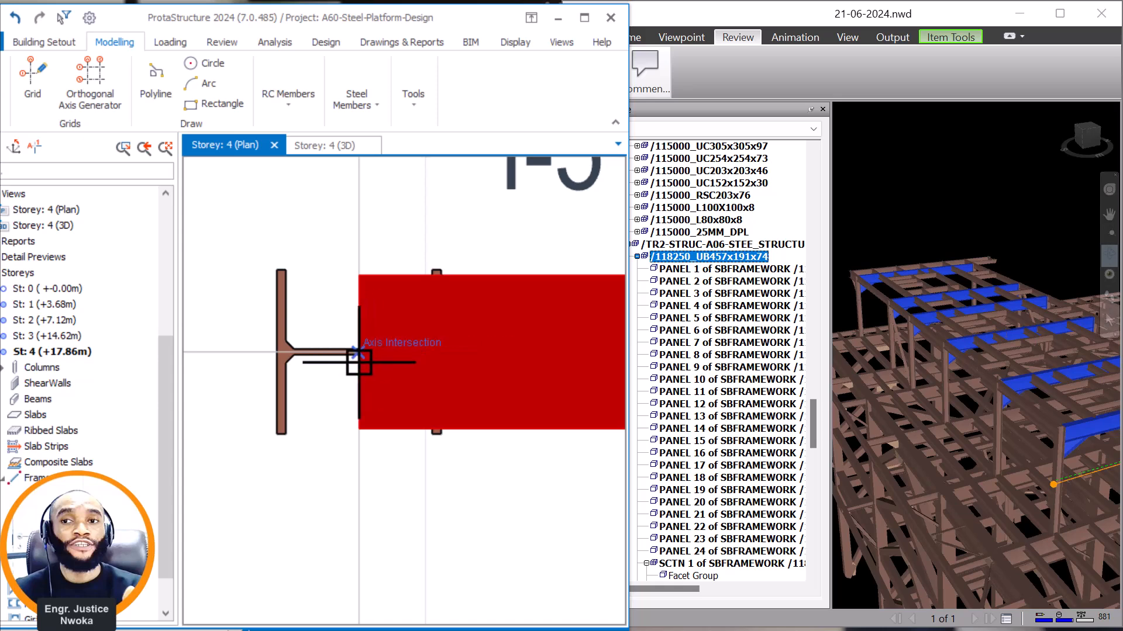
left_click(361, 360)
scroll(351, 504, "down", 9)
scroll(363, 293, "up", 1)
middle_click_drag(359, 234, 334, 353)
scroll(321, 282, "up", 1)
scroll(321, 282, "up", 4)
left_click(323, 298)
scroll(291, 532, "down", 1)
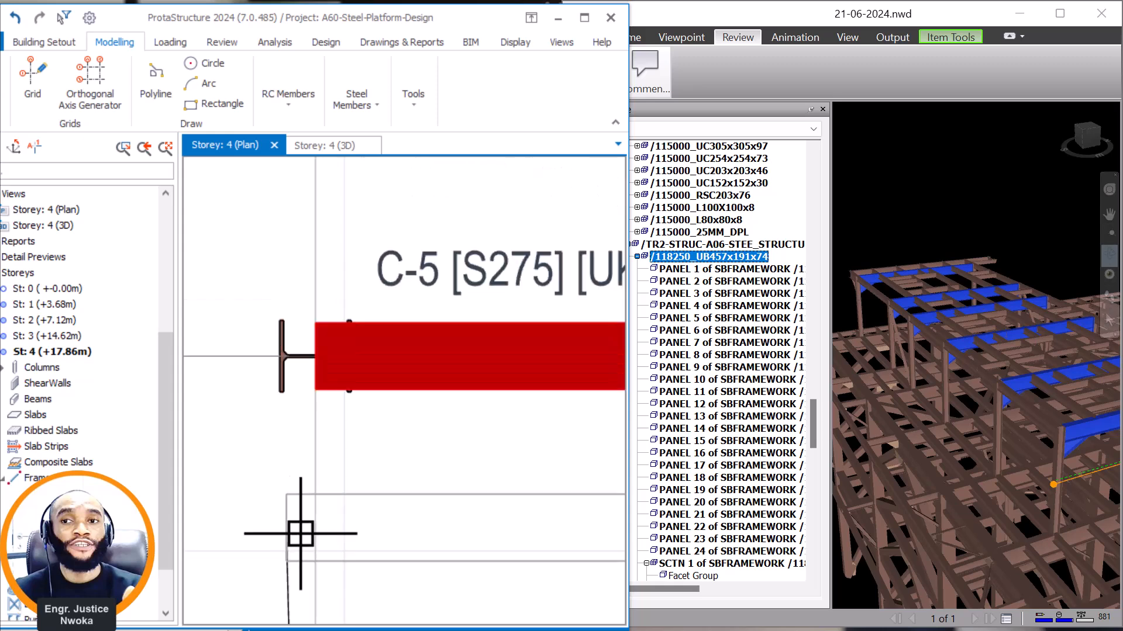
Place another copy of the axis I beam at column H-5's insertion point, enlarging the ProtaStructure window to full screen.
scroll(325, 540, "down", 2)
scroll(337, 388, "down", 2)
middle_click_drag(349, 290, 326, 381)
scroll(310, 345, "up", 1)
scroll(294, 289, "up", 3)
left_click(294, 287)
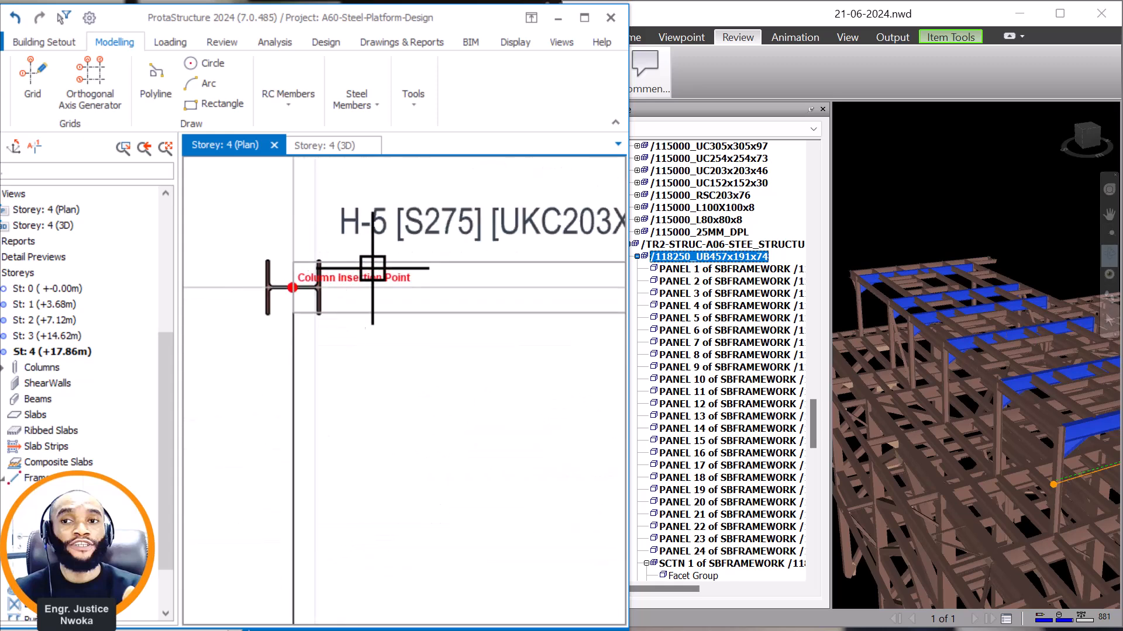
left_click(584, 18)
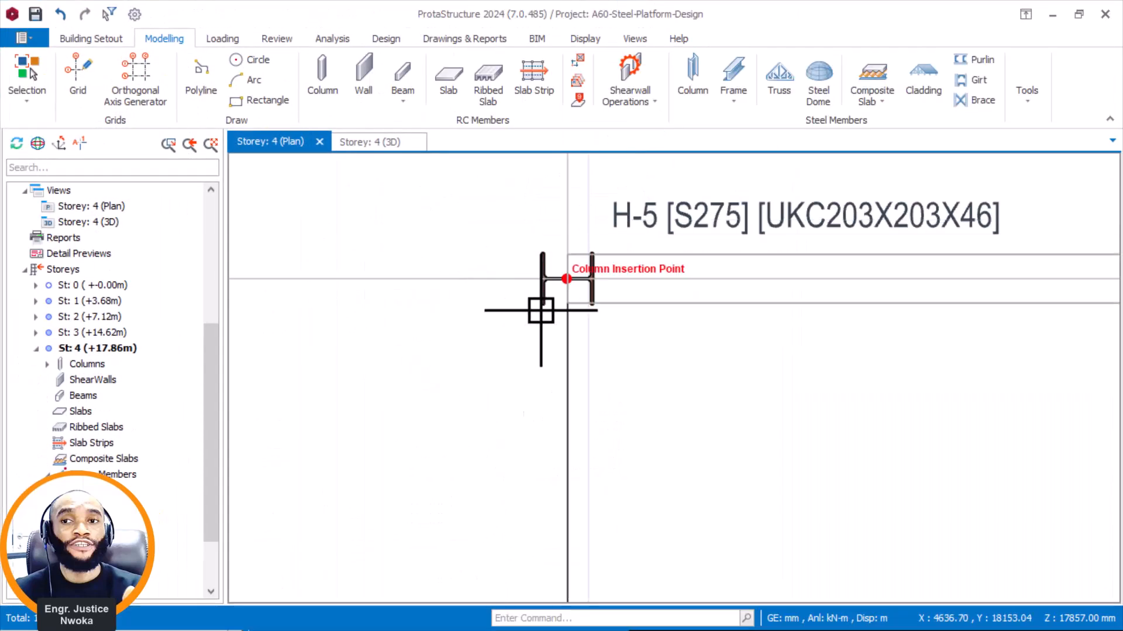
scroll(579, 280, "up", 2)
left_click(552, 278)
scroll(421, 434, "down", 6)
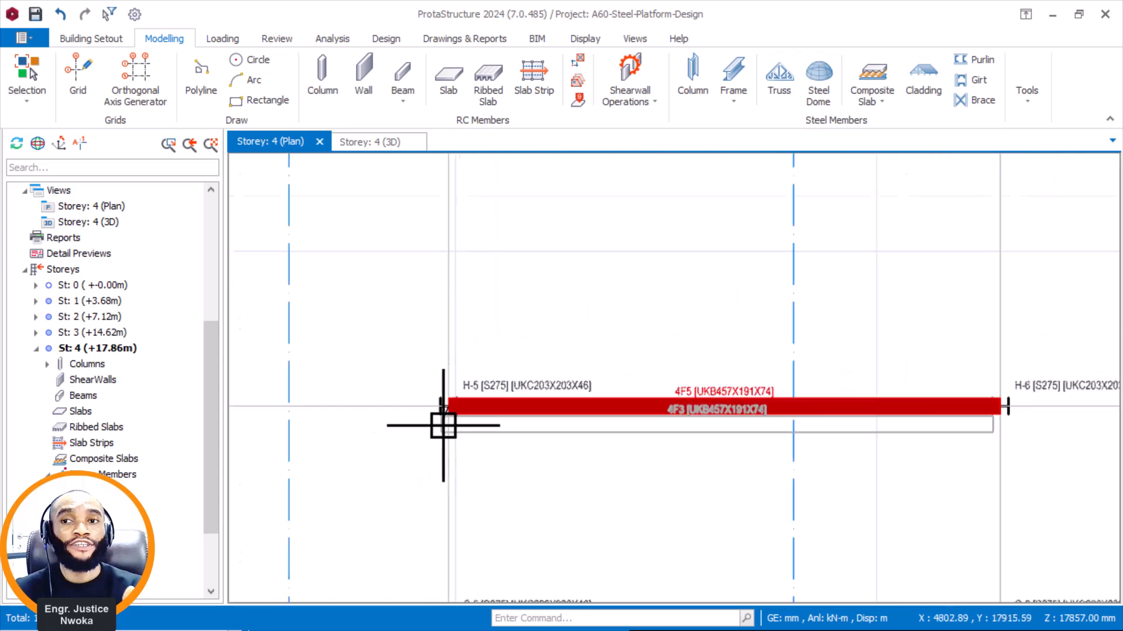
Place a further copy of the axis I beam at column D-5's insertion point.
middle_click_drag(496, 283, 463, 466)
scroll(438, 358, "up", 5)
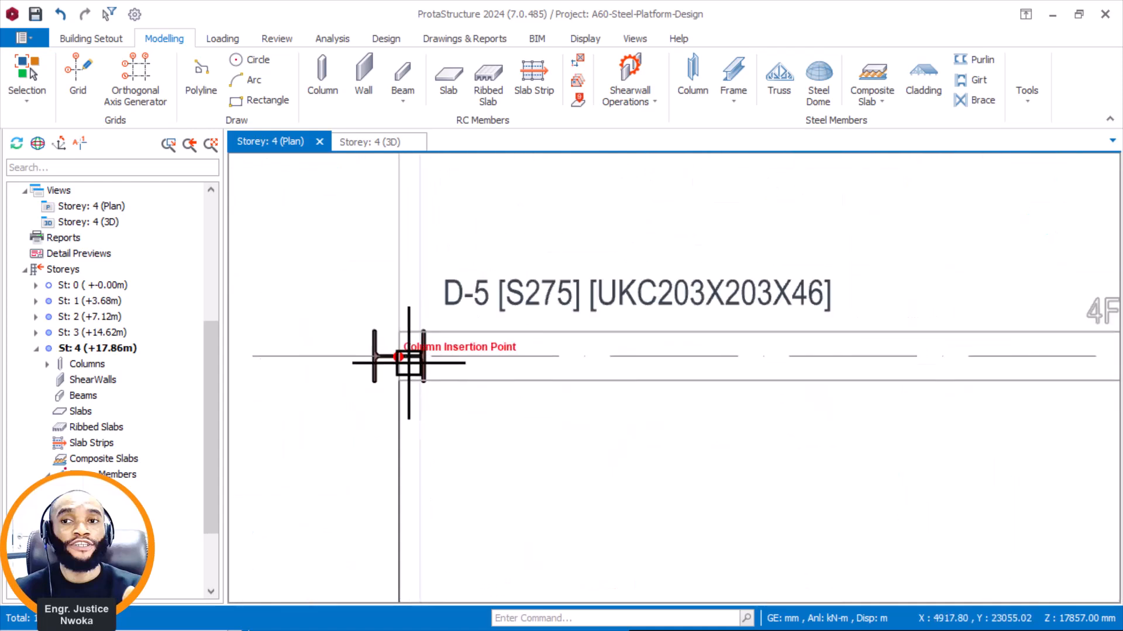
left_click(372, 355)
scroll(371, 355, "down", 7)
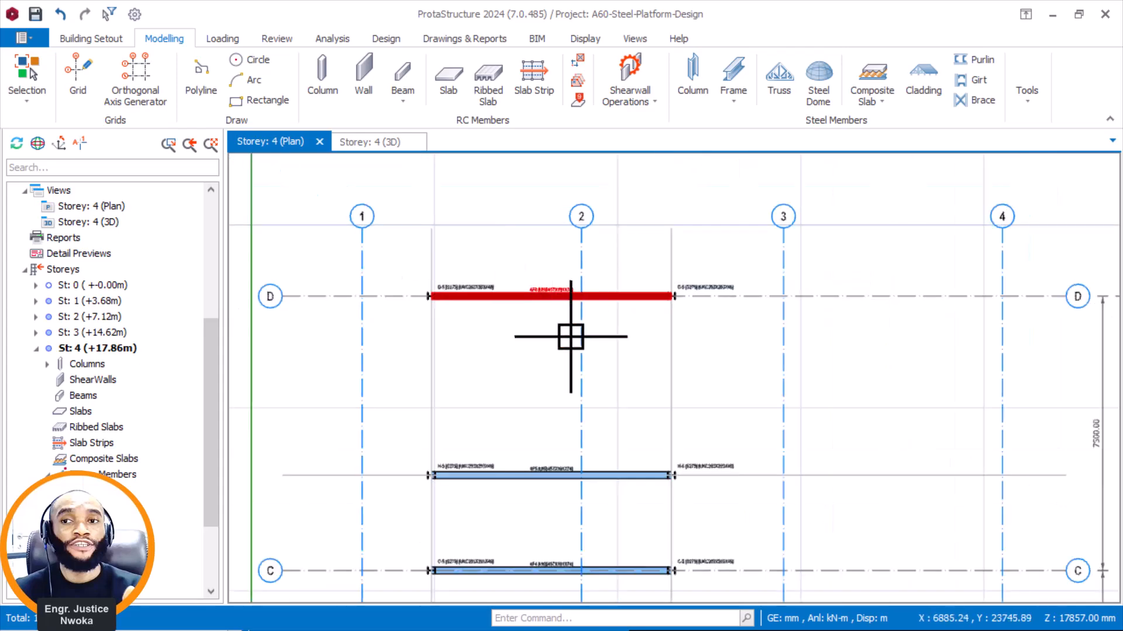
Inspect the new roof beams in the storey 4 3D view, and restore the window beside Navisworks.
left_click(377, 146)
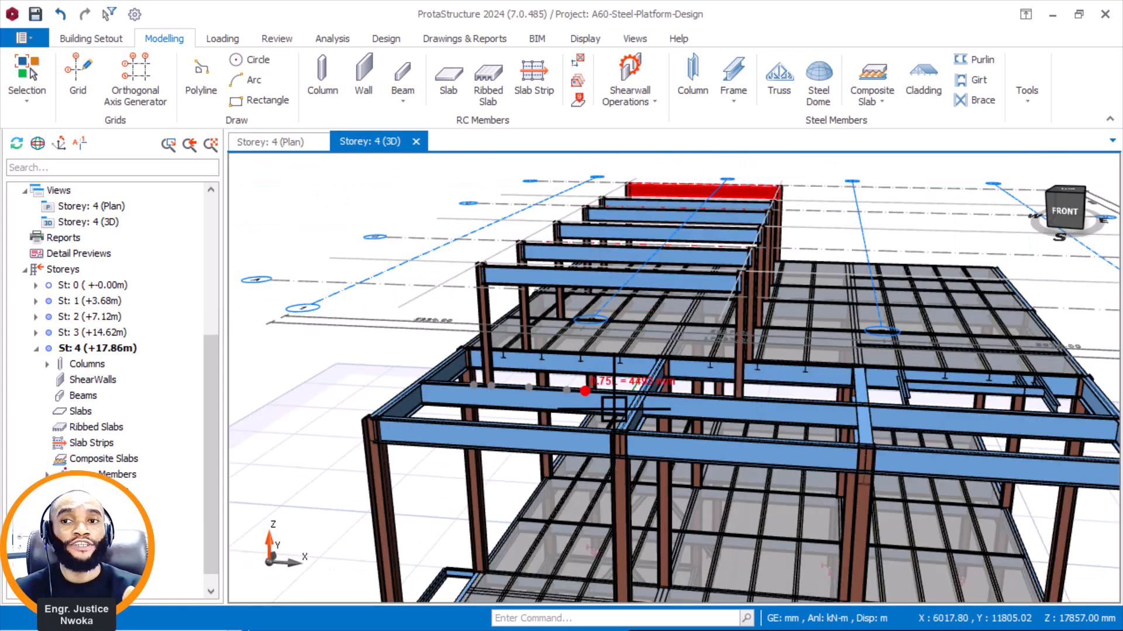
middle_click_drag(599, 242, 647, 233)
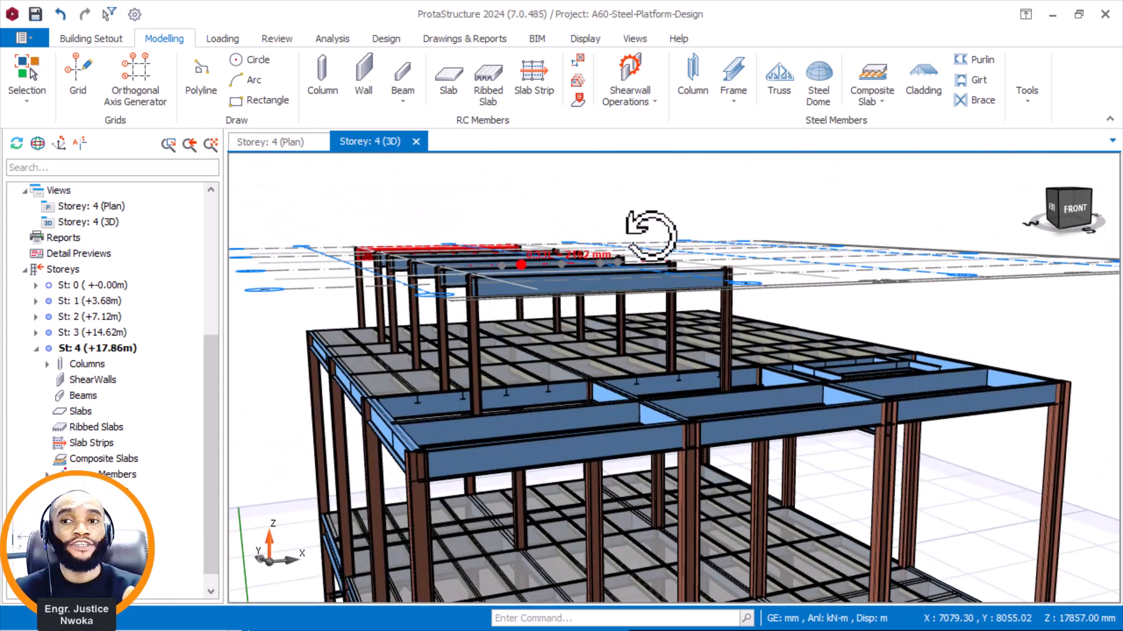
left_click(1079, 14)
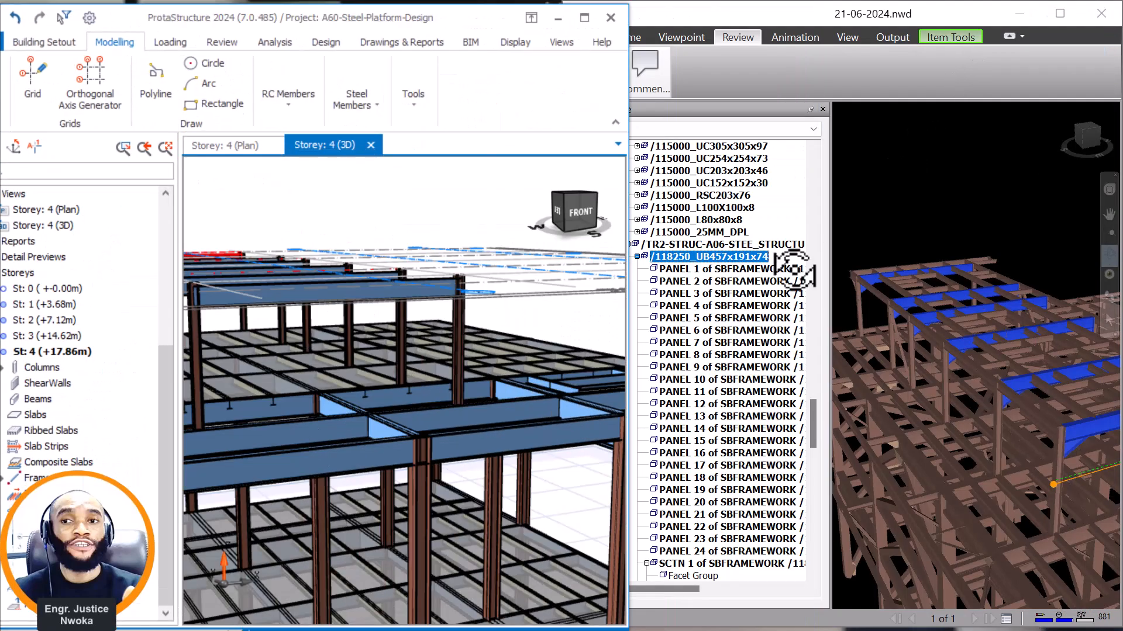
Switch to Navisworks and identify the section of the longitudinal beam joining the raised roof's column tops.
scroll(1027, 392, "up", 8)
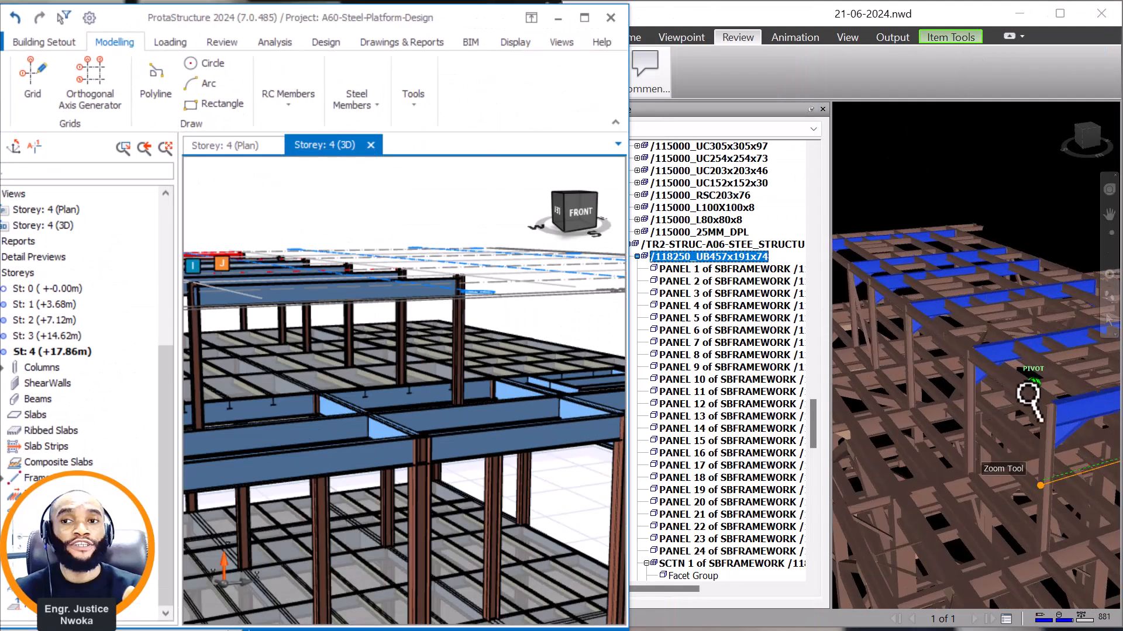
left_click(990, 387)
right_click(991, 379)
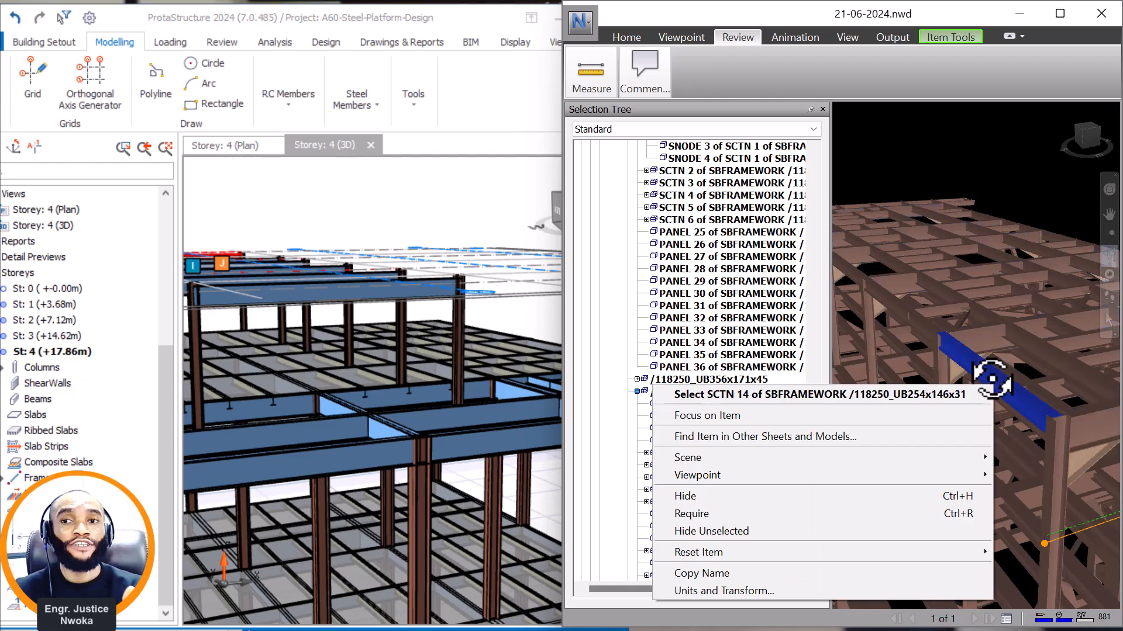
scroll(1007, 387, "down", 6)
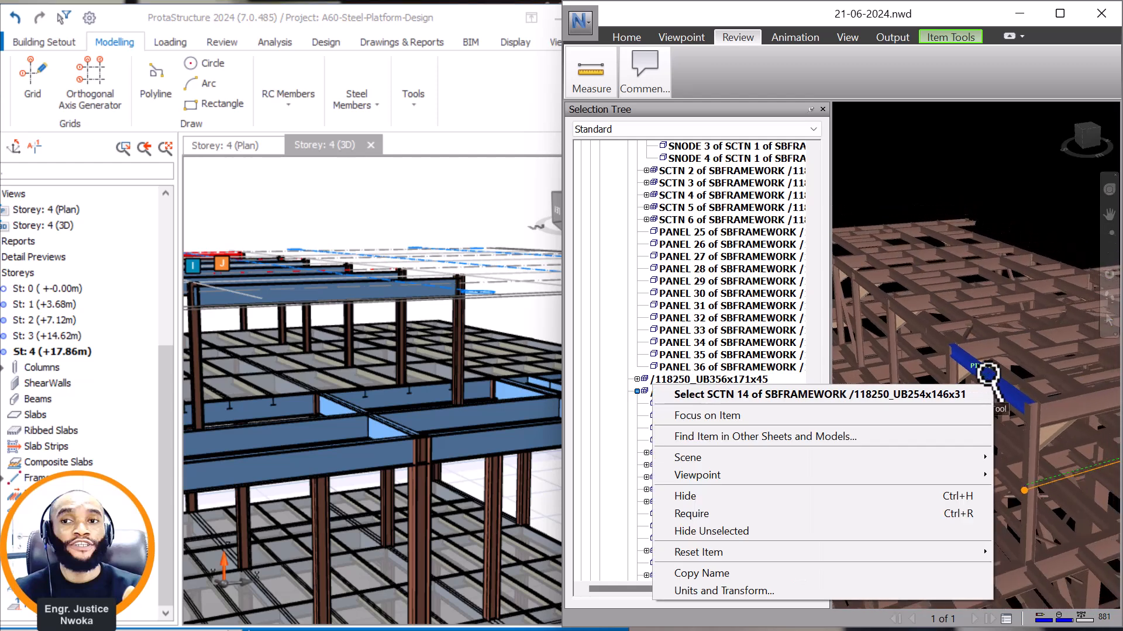
scroll(955, 362, "up", 4)
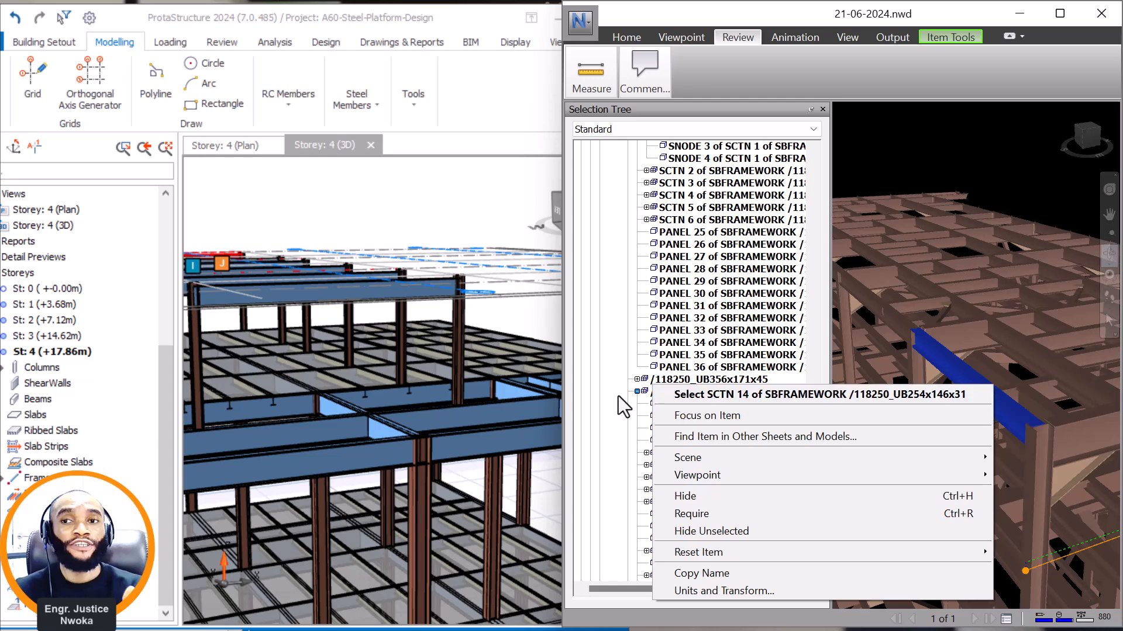
Return ProtaStructure to the storey 4 plan and recheck the longitudinal roof beam's section in Navisworks.
left_click(336, 200)
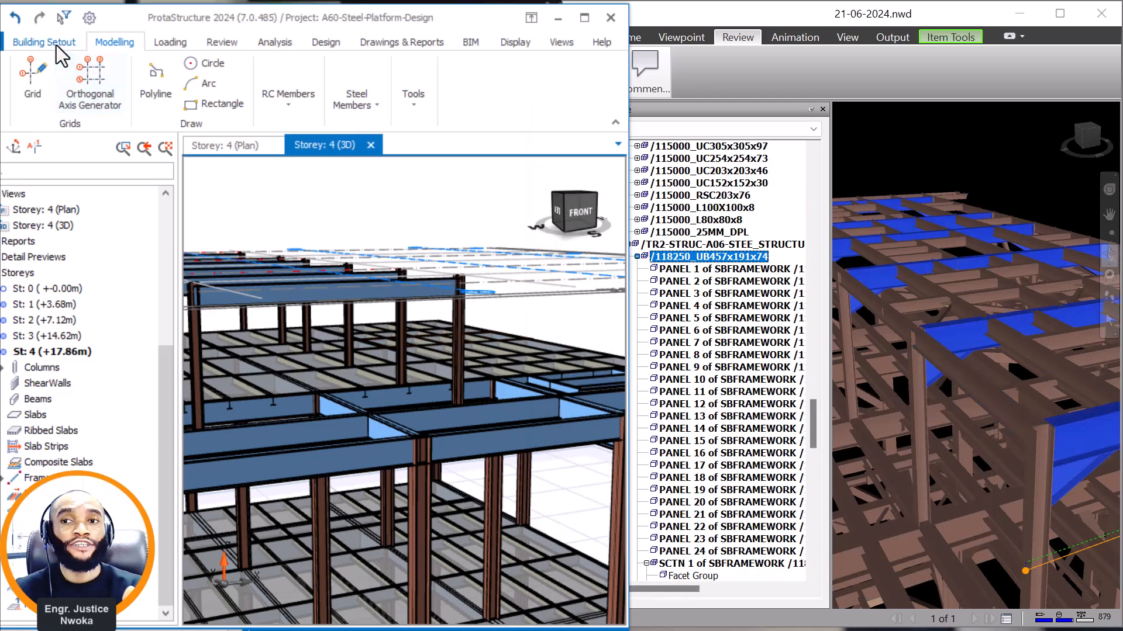
left_click(253, 146)
scroll(400, 294, "up", 10)
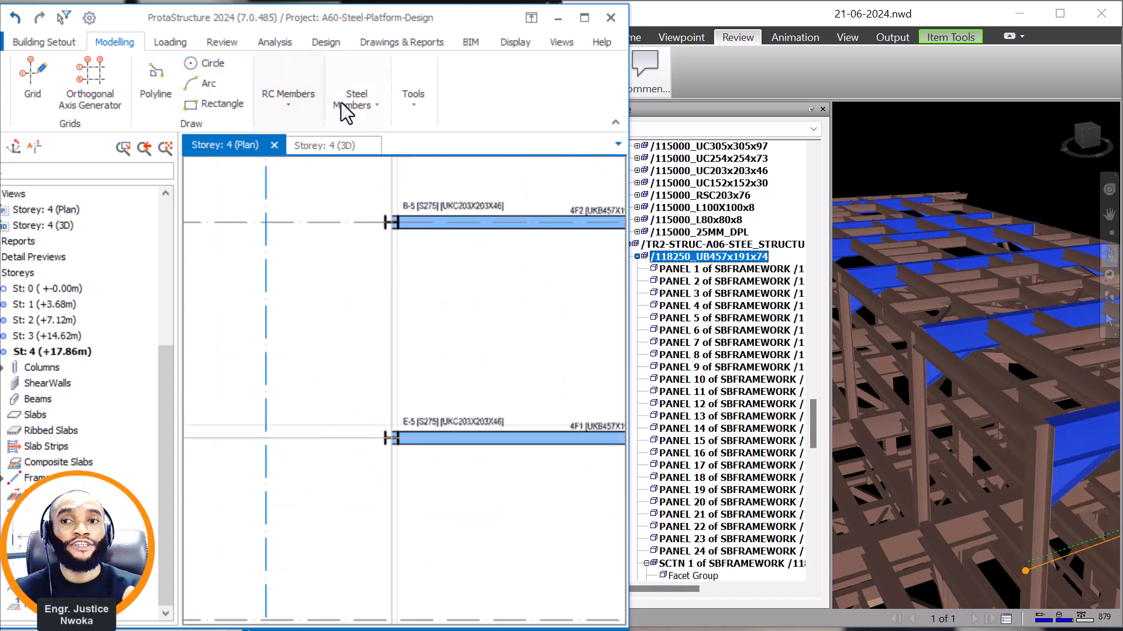
left_click(376, 125)
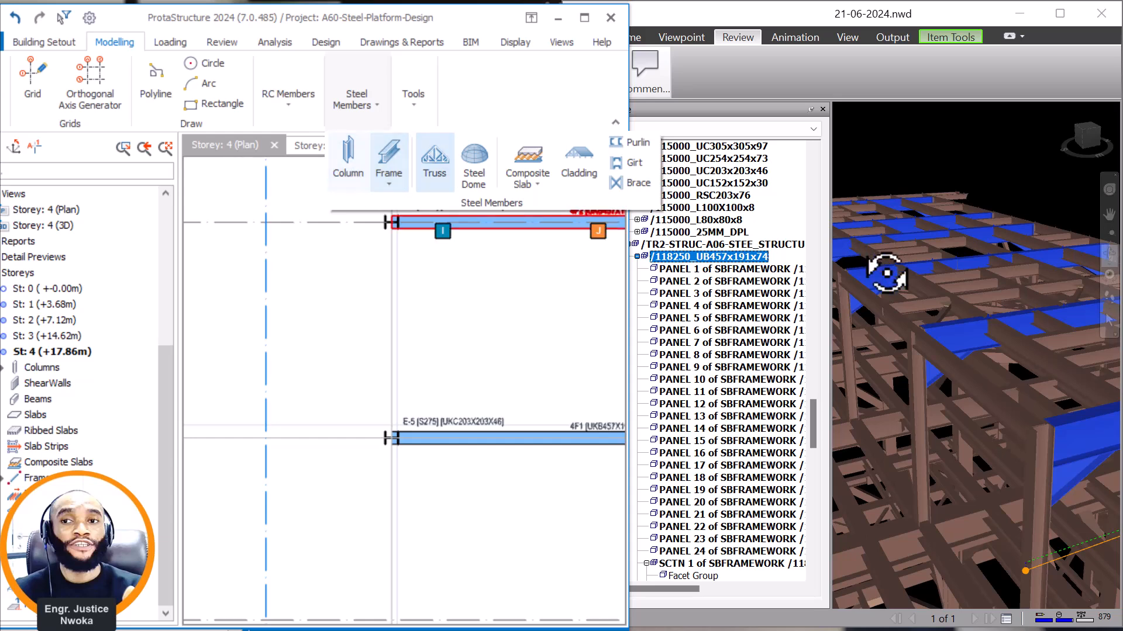
left_click(950, 371)
right_click(950, 371)
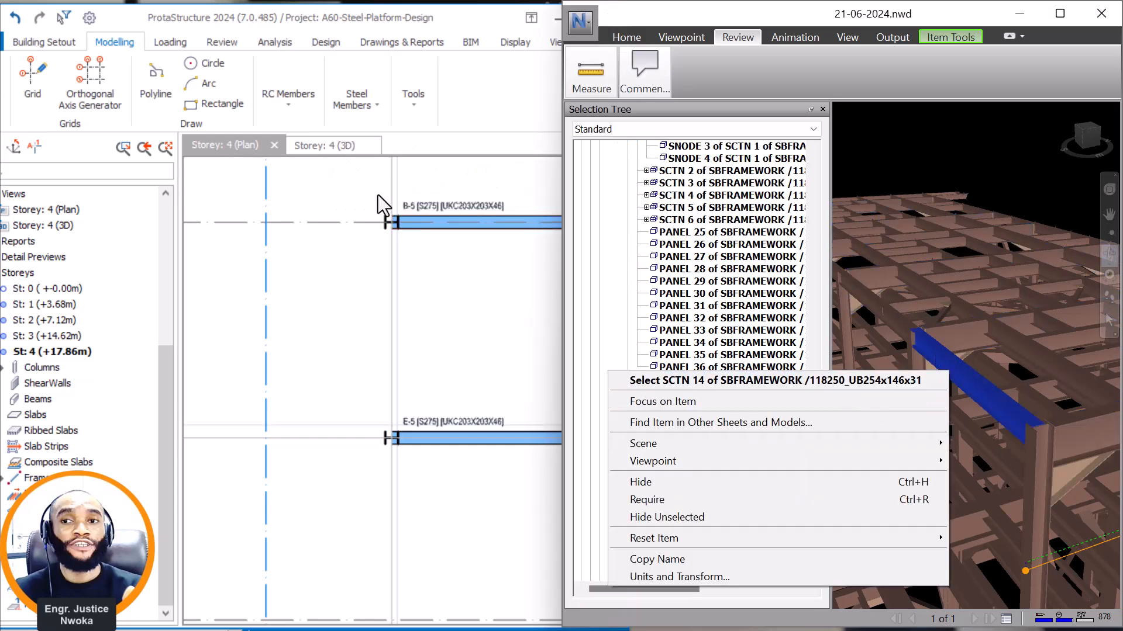
Start a steel beam in ProtaStructure and set its section to UKB254X146X31 from the BS UB database.
left_click(366, 99)
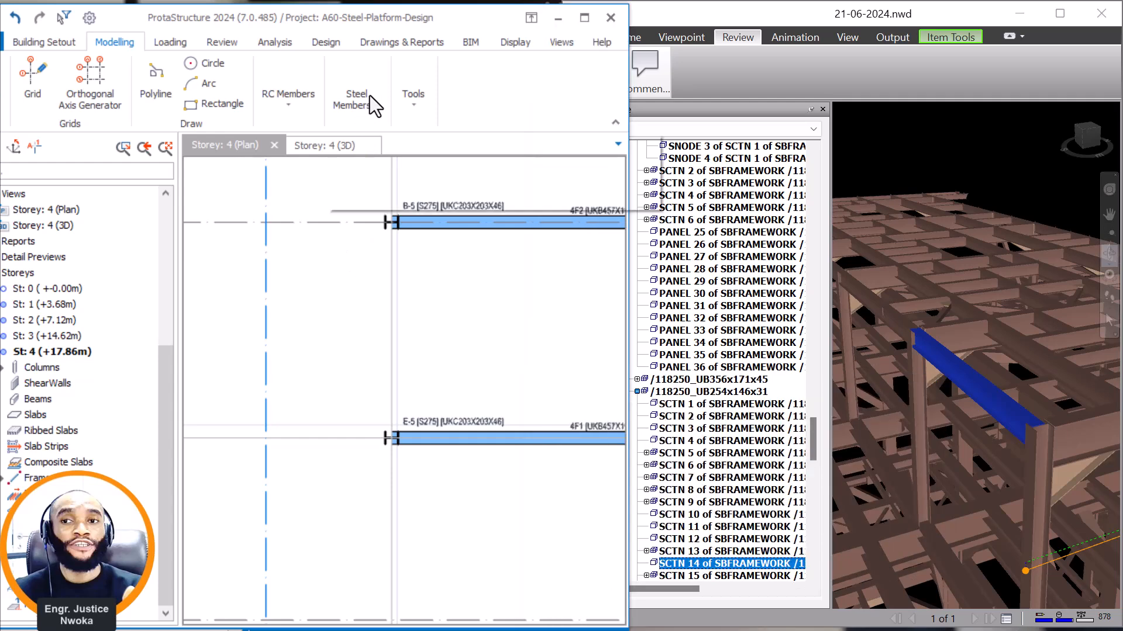
left_click(385, 169)
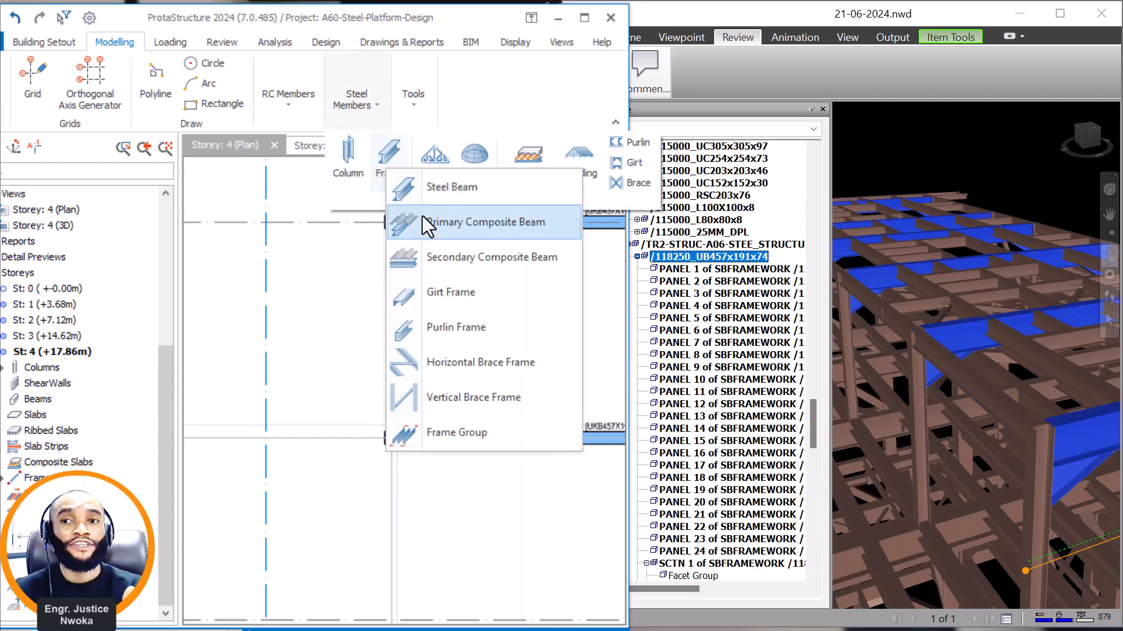
left_click(470, 186)
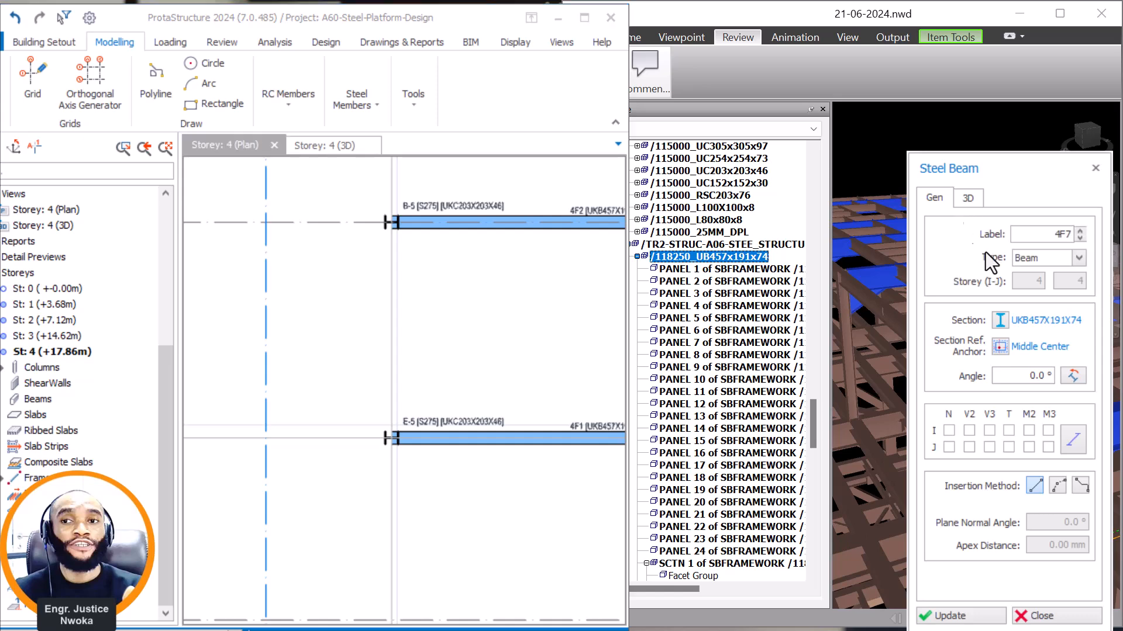
left_click(998, 323)
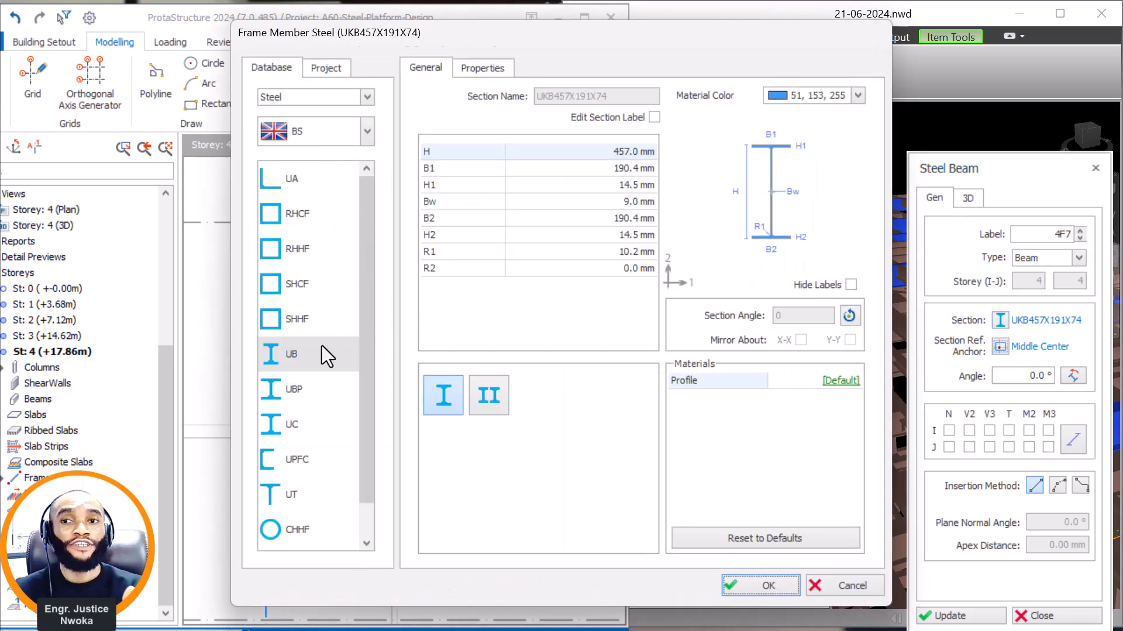
left_click(322, 346)
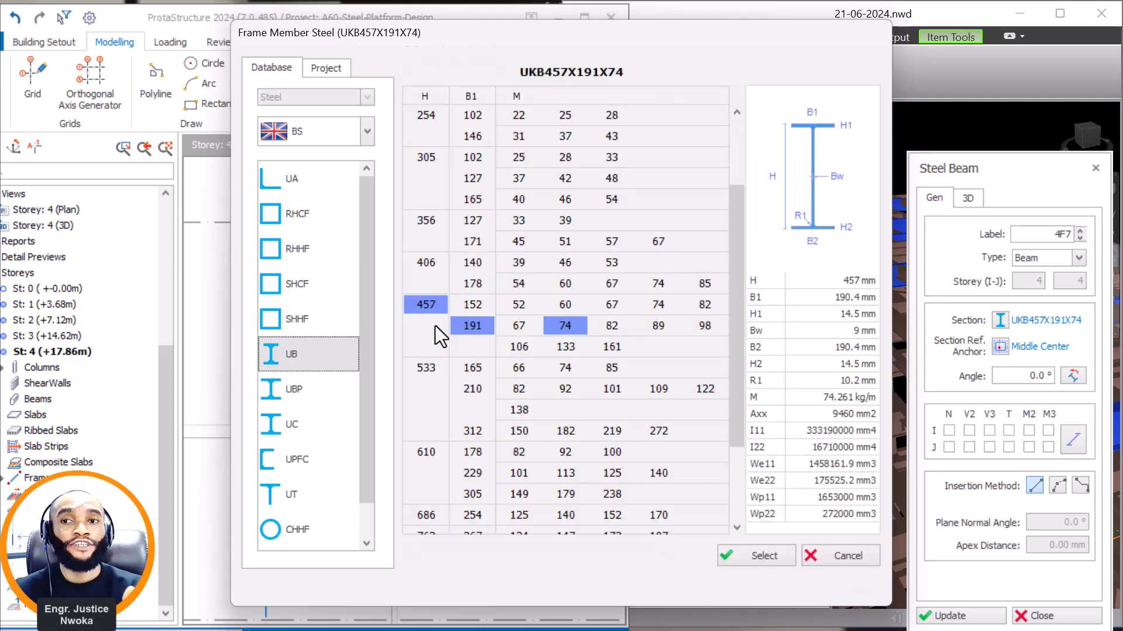
scroll(432, 228, "up", 2)
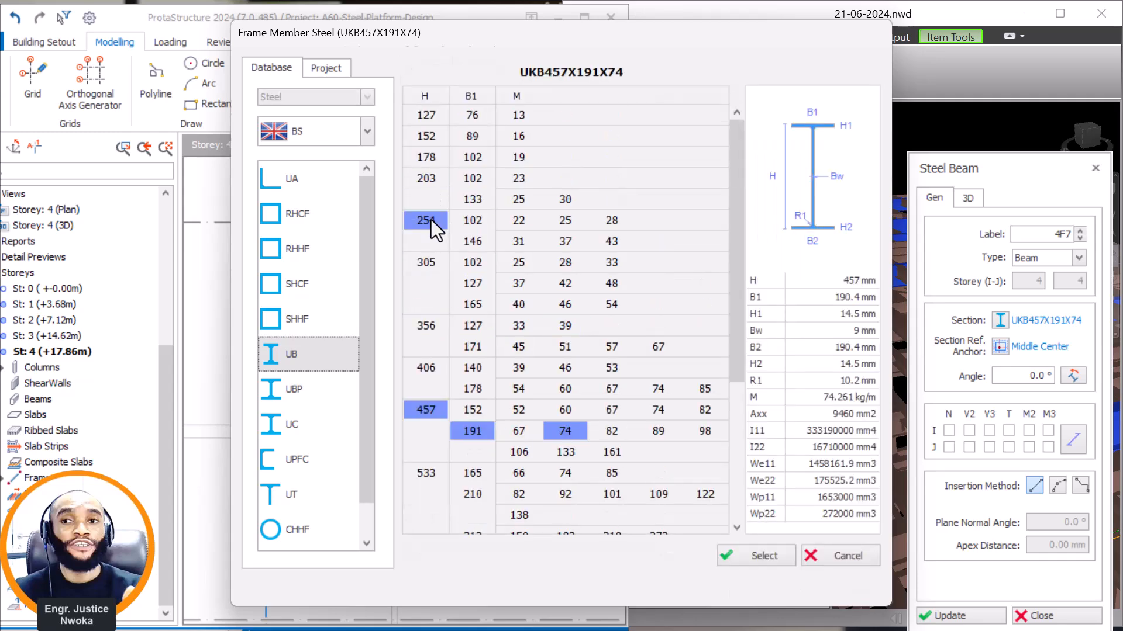
left_click(430, 220)
left_click(479, 236)
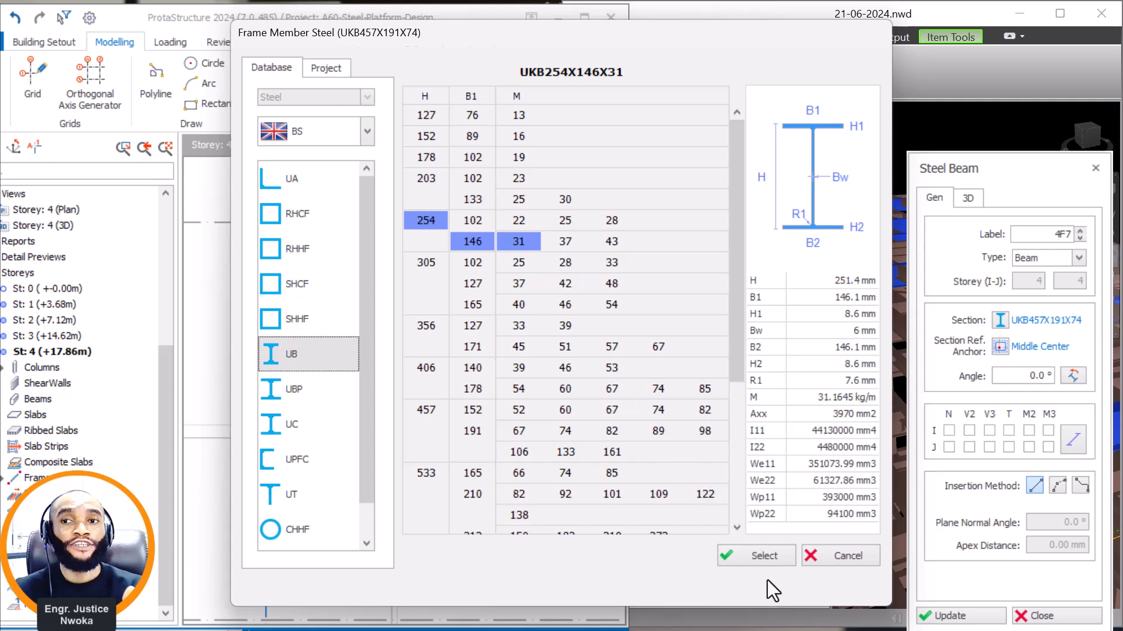
left_click(774, 553)
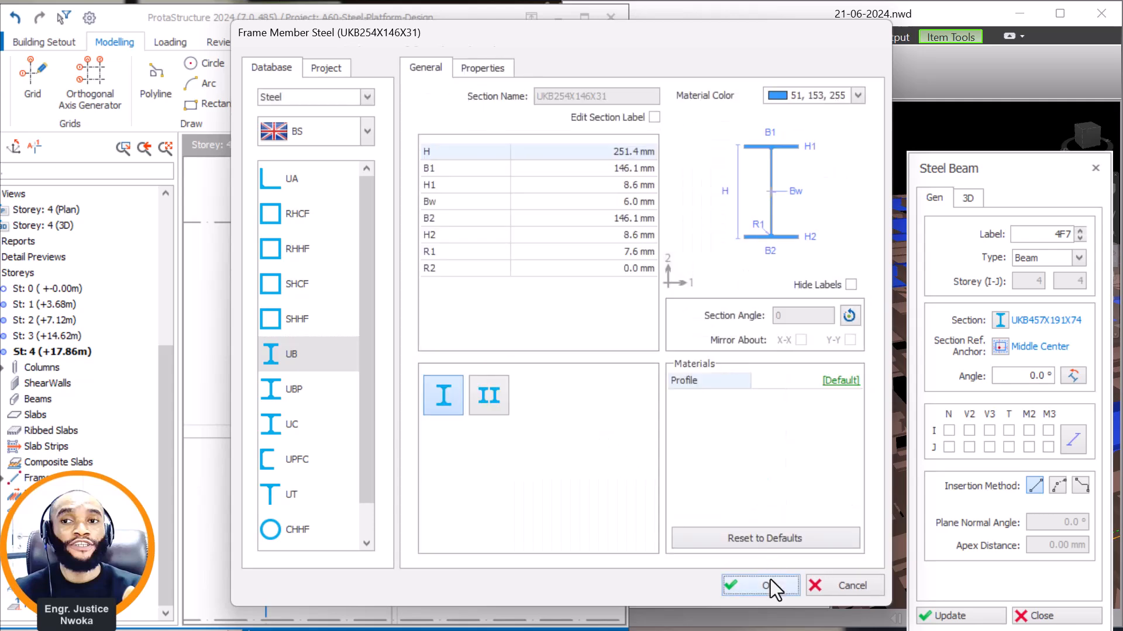
left_click(770, 580)
Draw a UKB254X146X31 beam from the insertion point of column E-5 to column B-5.
scroll(401, 458, "up", 5)
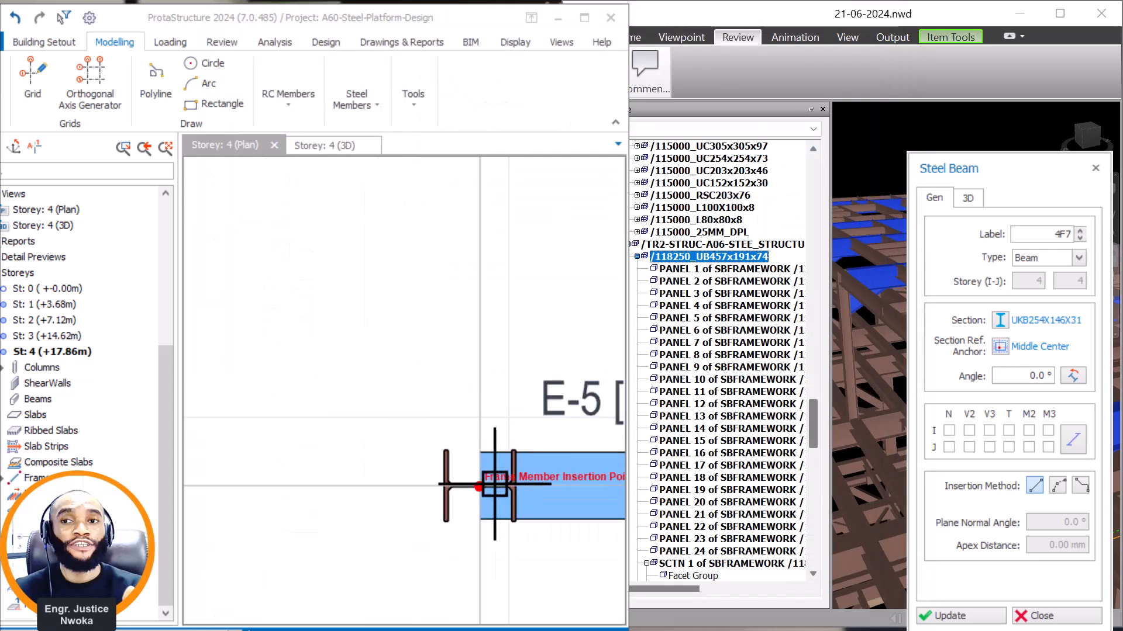
scroll(478, 487, "down", 5)
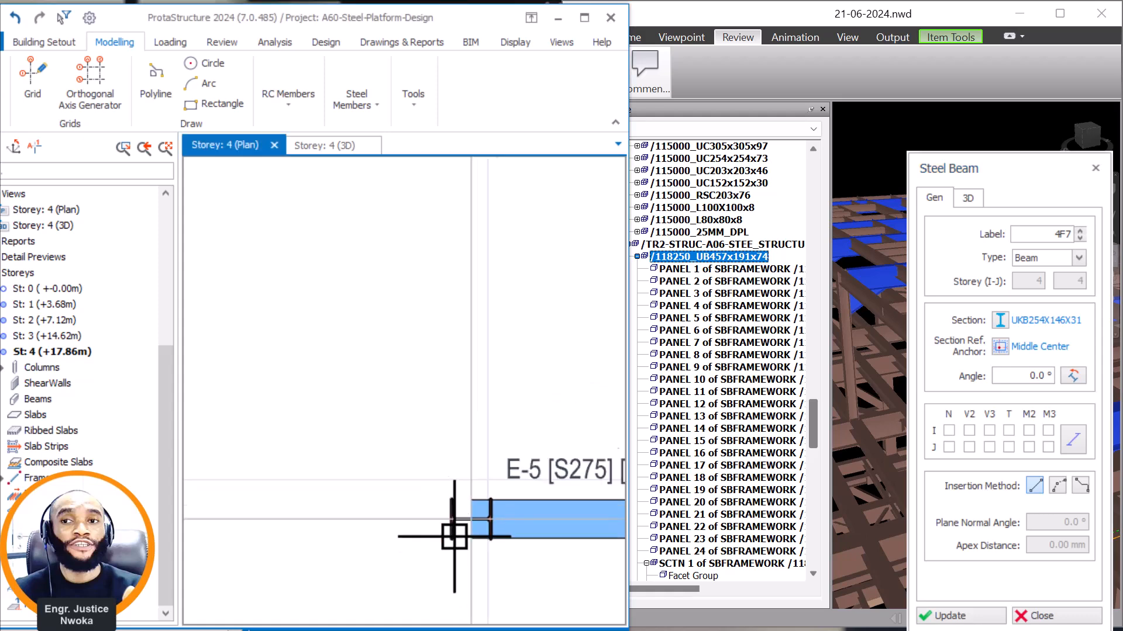
scroll(450, 302, "up", 5)
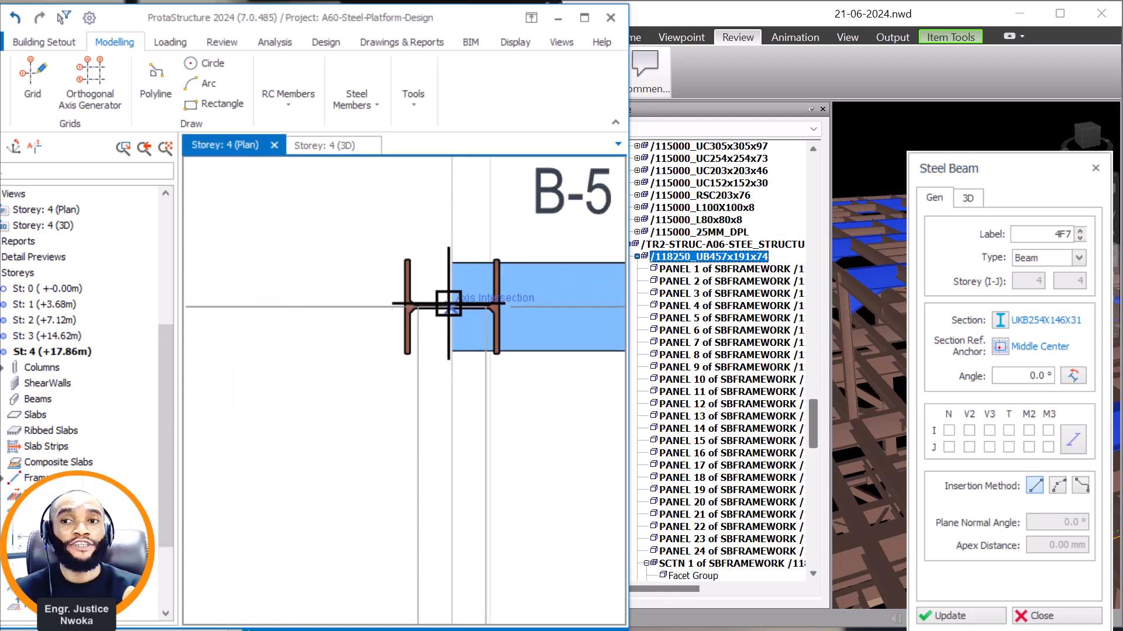
left_click(451, 301)
scroll(444, 309, "down", 4)
Draw a UKB254X146X31 beam from the insertion point of column B-5 to column I-5.
scroll(427, 353, "up", 5)
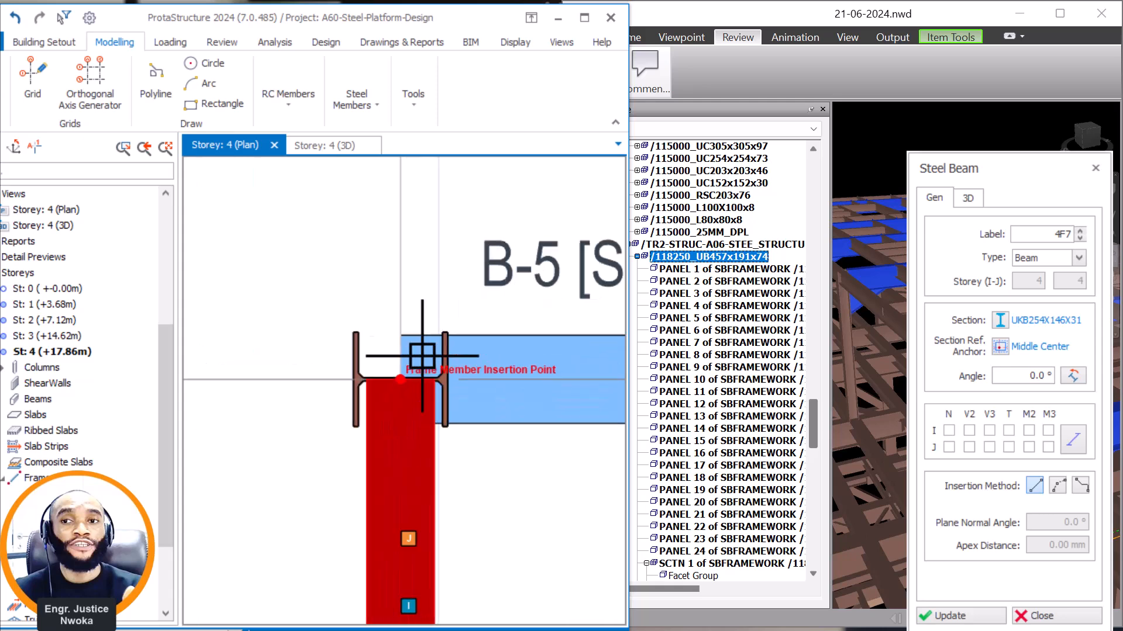
left_click(385, 399)
scroll(398, 491, "down", 6)
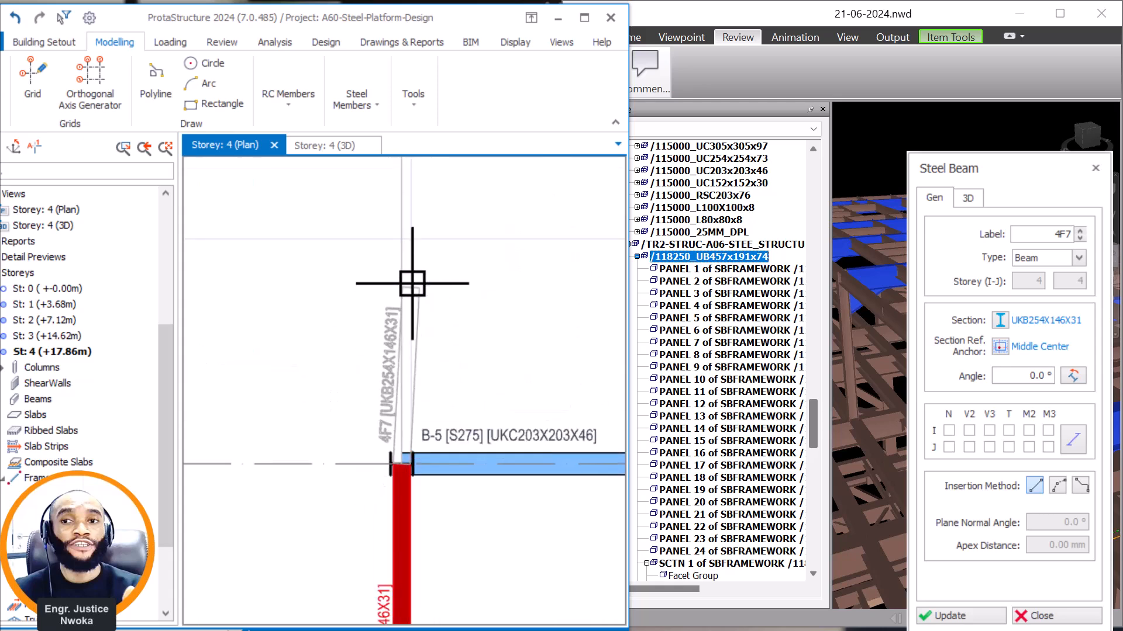
middle_click_drag(411, 282, 393, 435)
scroll(374, 234, "up", 3)
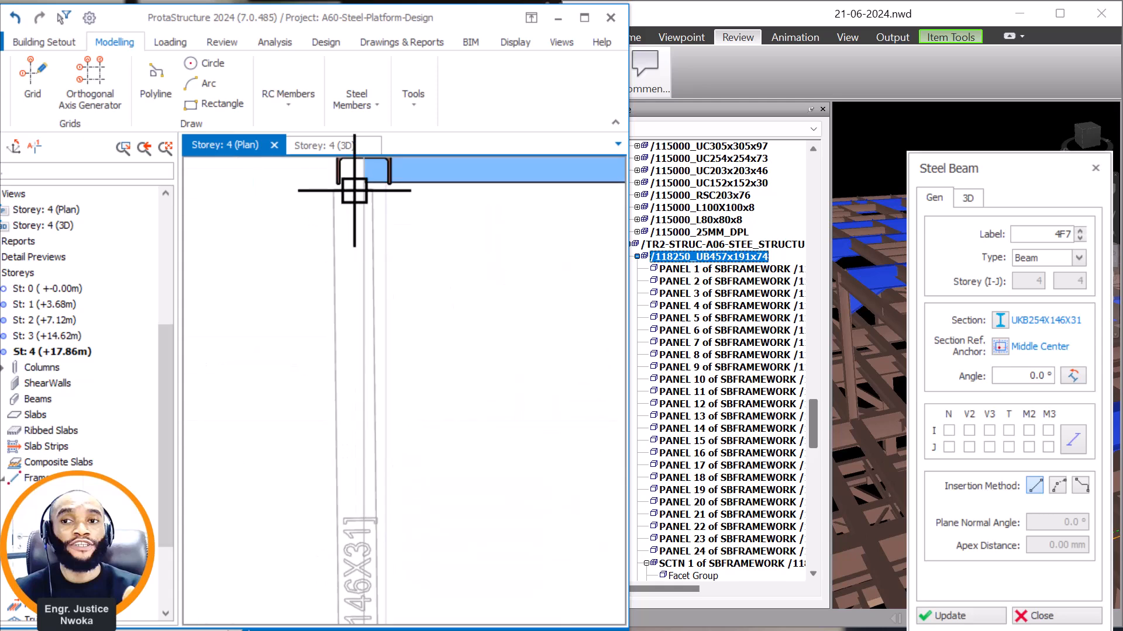
middle_click_drag(356, 181, 354, 408)
left_click(367, 380)
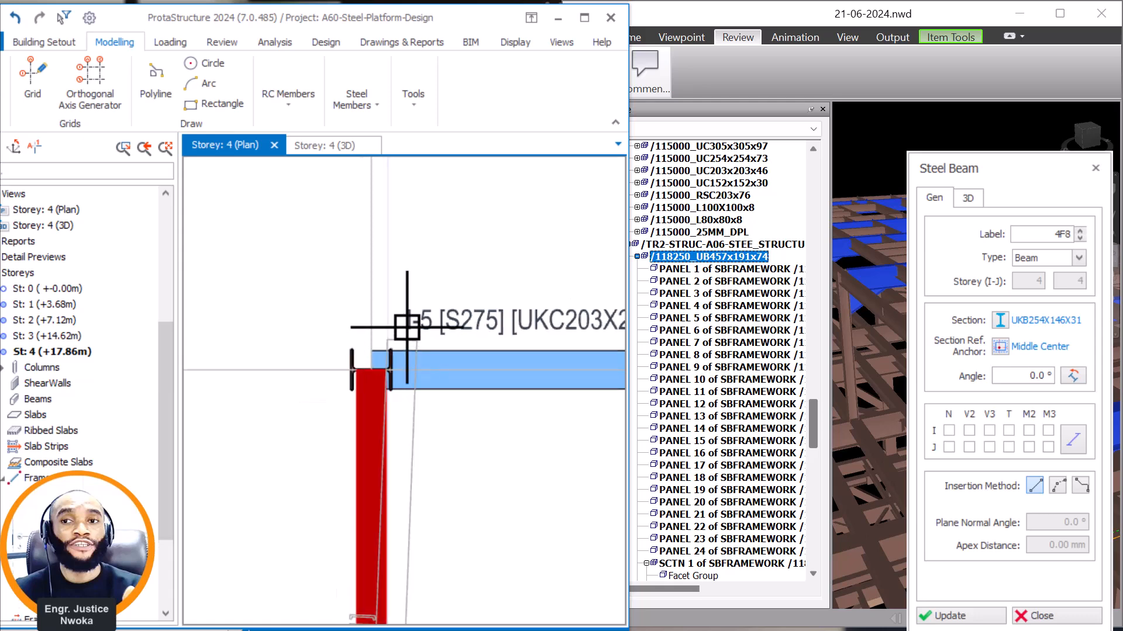
Draw a UKB254X146X31 beam from the insertion point of column I-5 to column C-5.
scroll(375, 363, "down", 5)
middle_click_drag(389, 433, 403, 477)
scroll(300, 538, "up", 5)
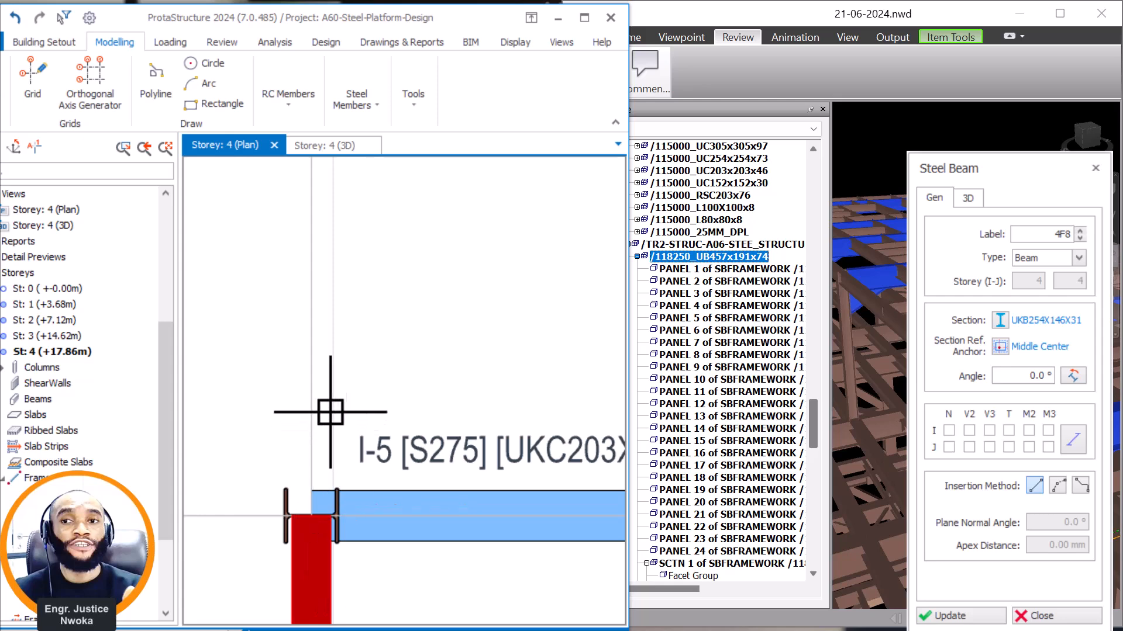
scroll(326, 516, "up", 1)
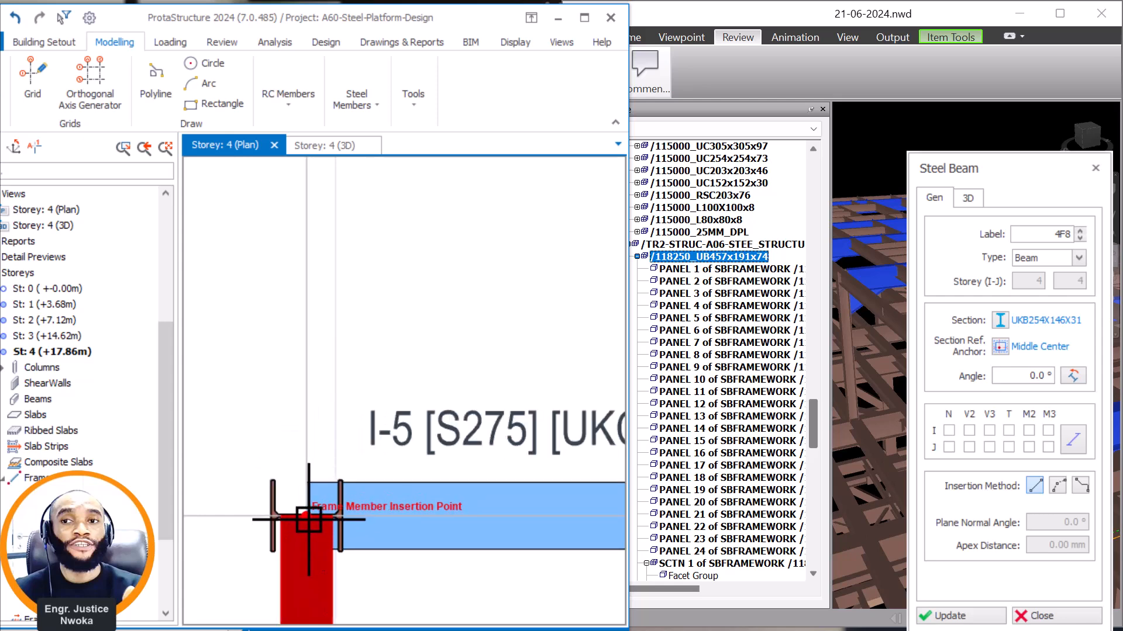
scroll(310, 519, "down", 3)
scroll(357, 465, "up", 3)
scroll(357, 465, "up", 2)
left_click(385, 481)
scroll(388, 321, "down", 5)
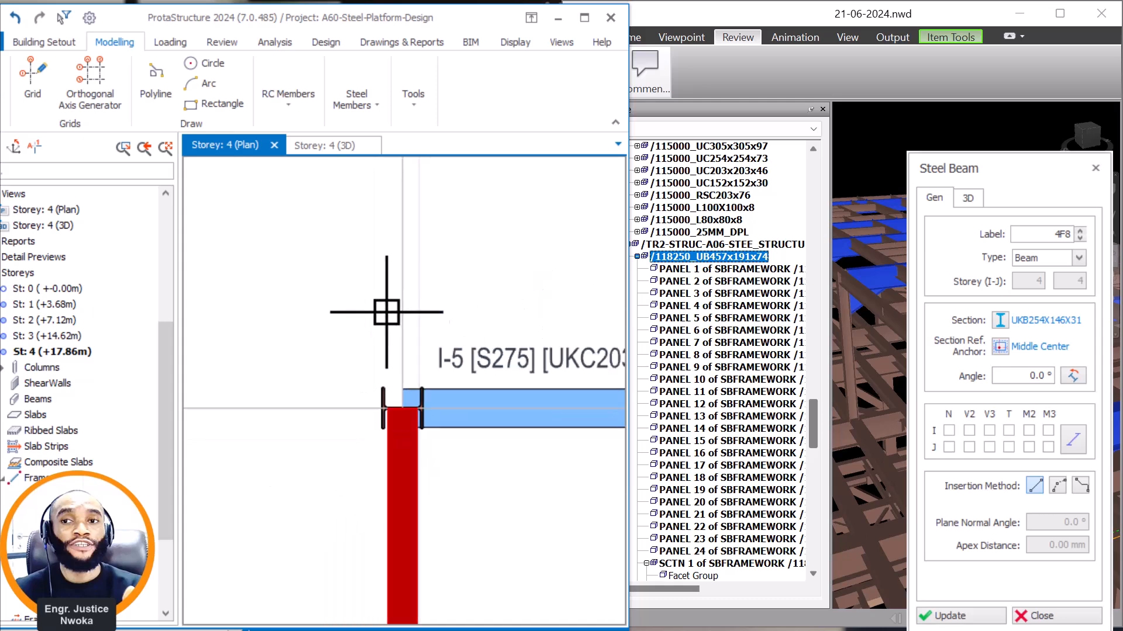
scroll(393, 430, "up", 5)
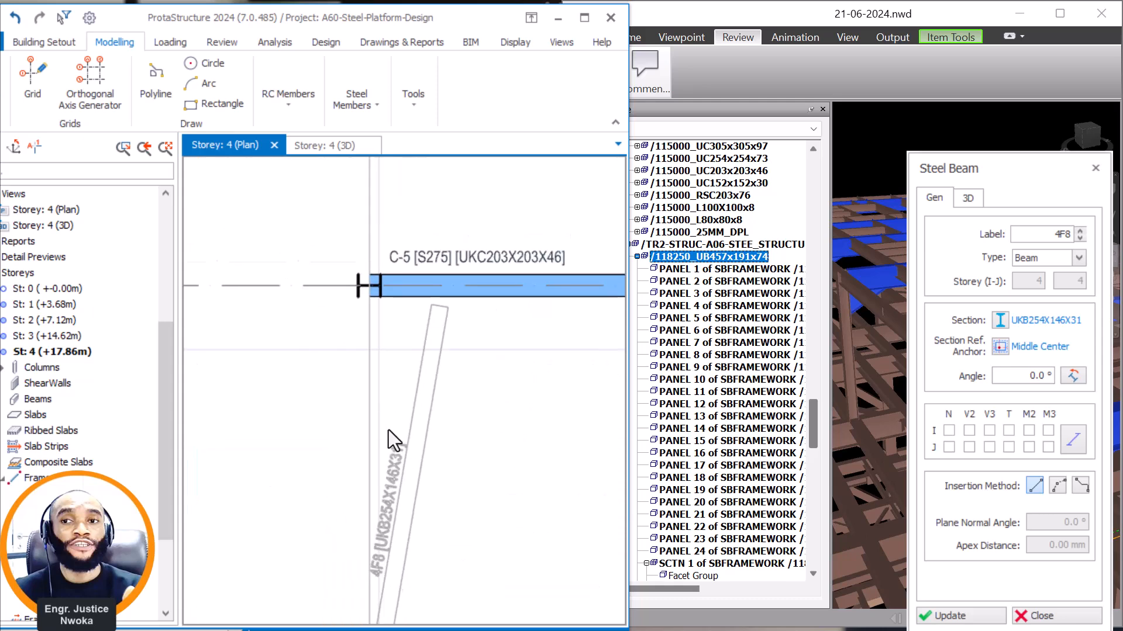
left_click(355, 246)
Draw a UKB254X146X31 beam from the insertion point of column C-5 to column H-5.
scroll(370, 426, "down", 3)
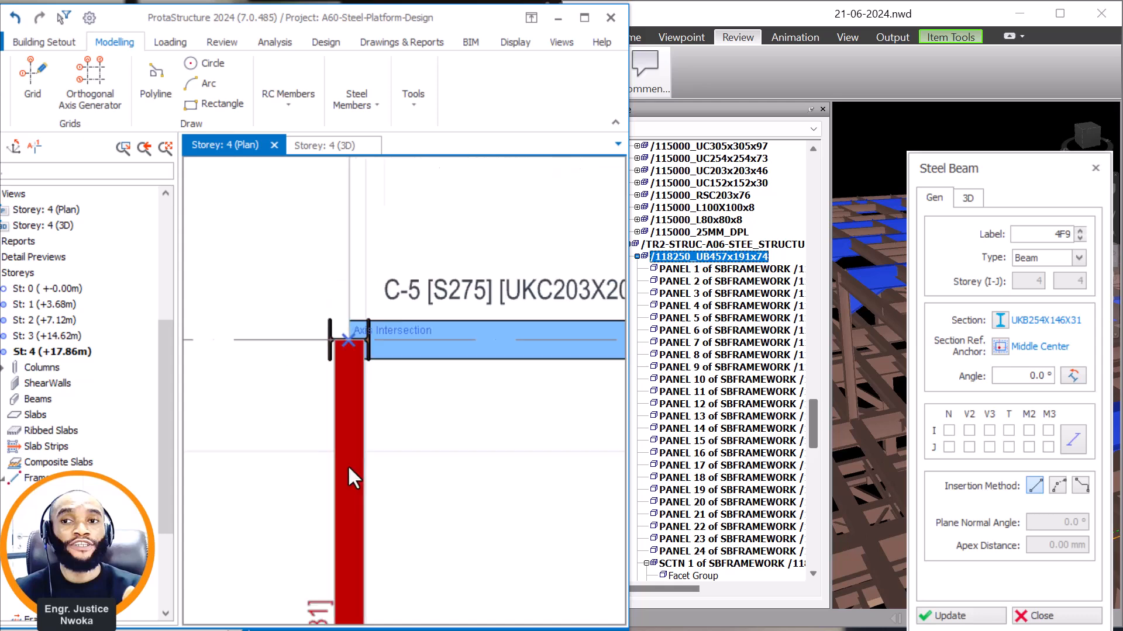
scroll(362, 380, "up", 3)
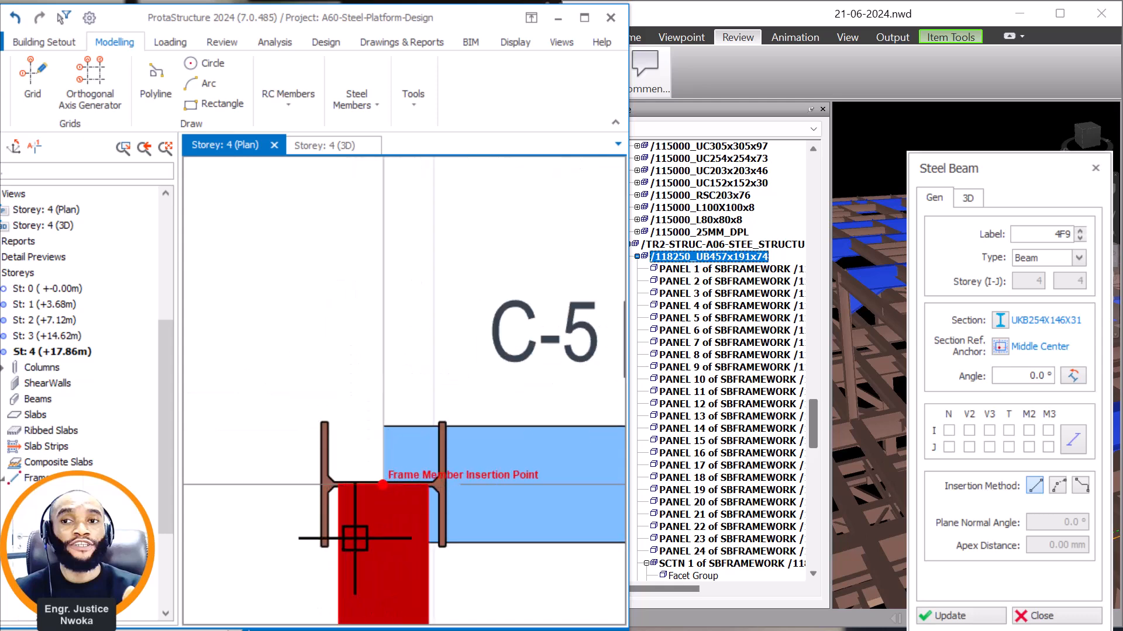
scroll(395, 483, "down", 3)
middle_click_drag(386, 293, 380, 555)
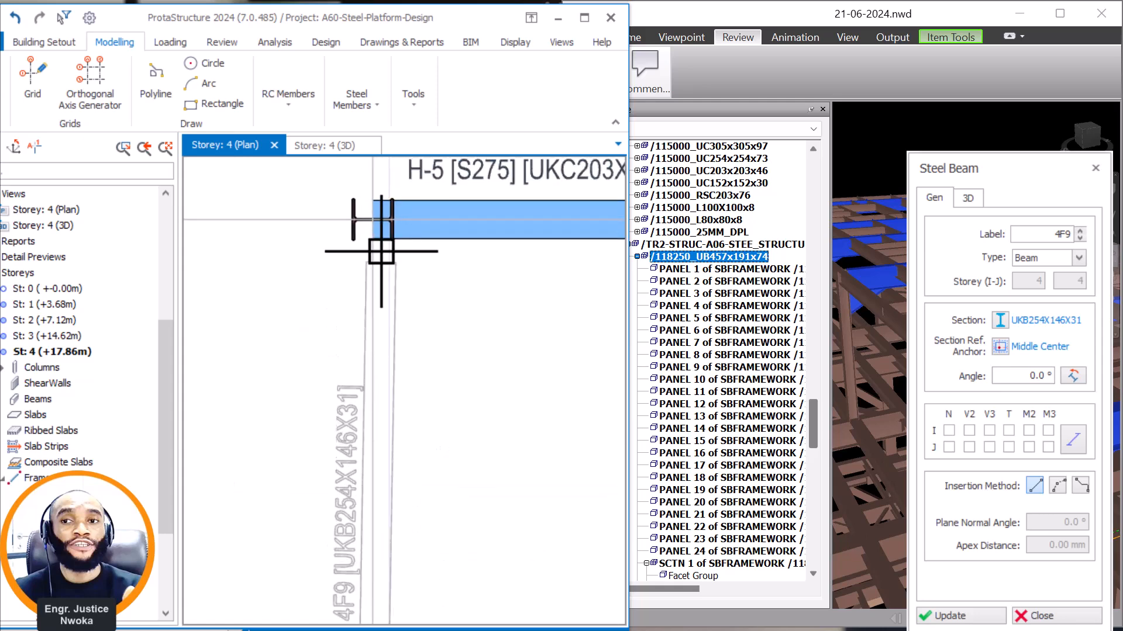
scroll(376, 227, "up", 3)
left_click(351, 279)
scroll(363, 351, "down", 5)
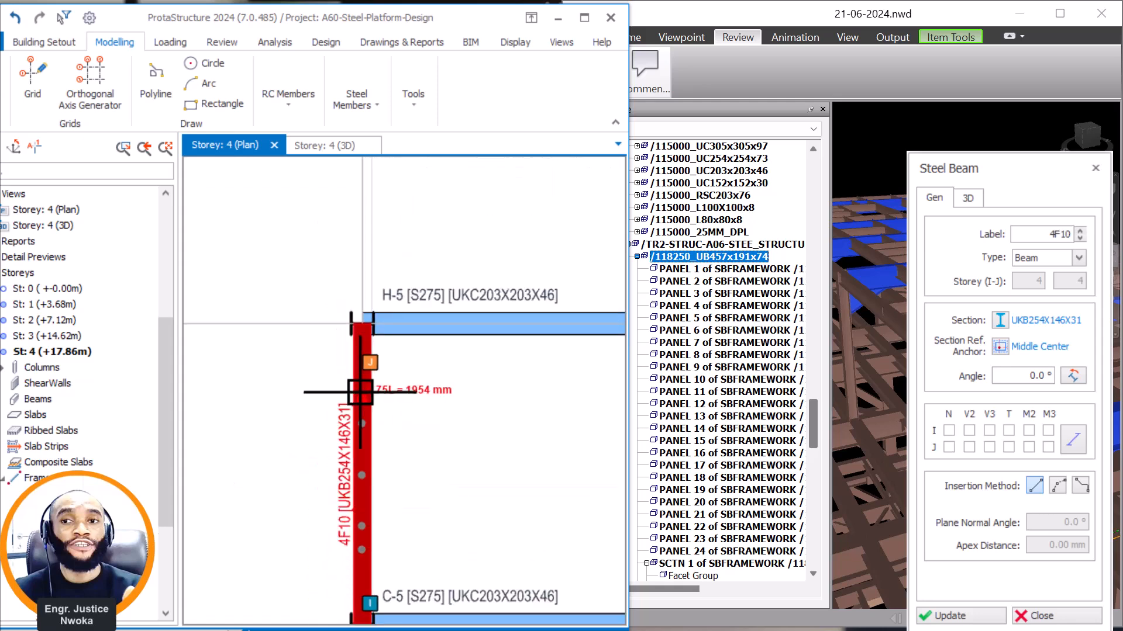
scroll(368, 367, "up", 4)
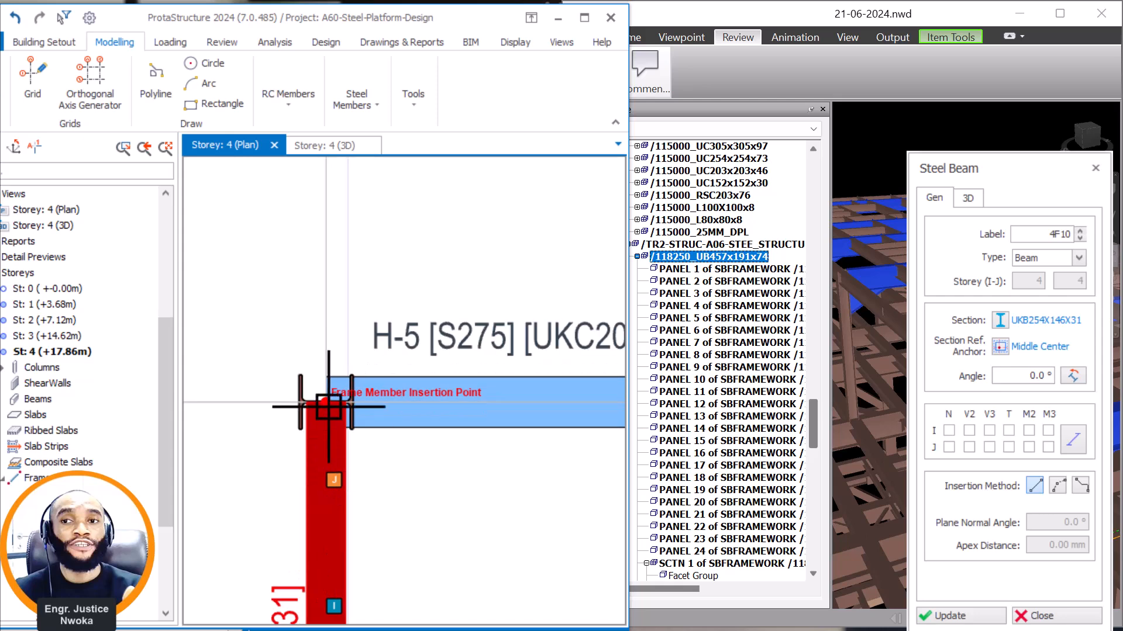
Draw a UKB254X146X31 beam from the insertion point of column H-5 to column D-5 and end the beam command.
scroll(327, 404, "down", 5)
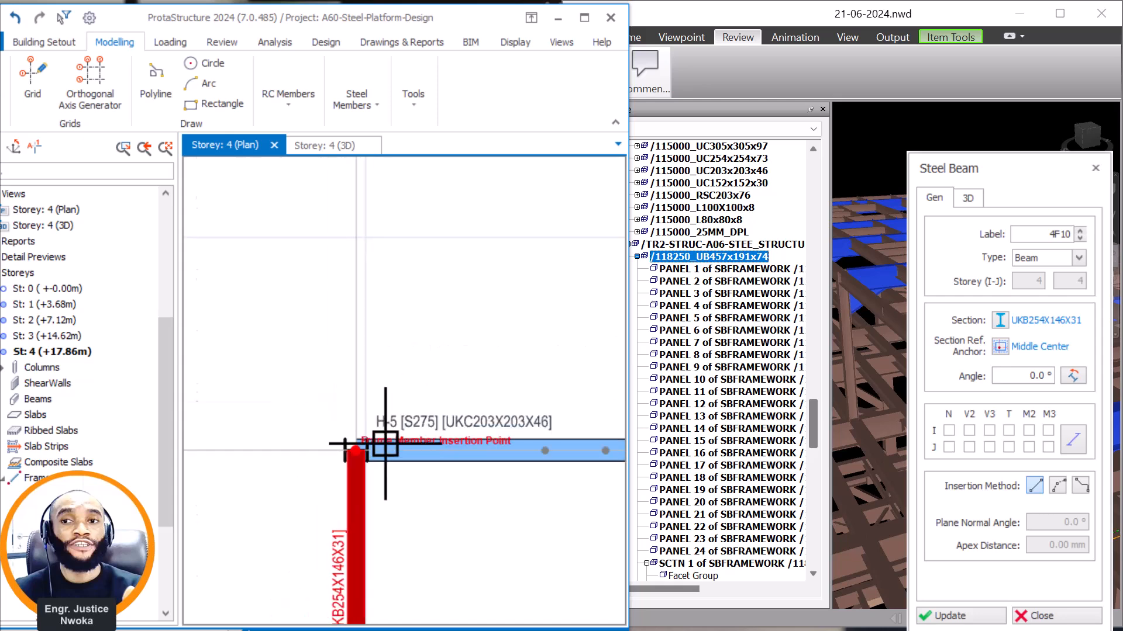
scroll(351, 275, "up", 5)
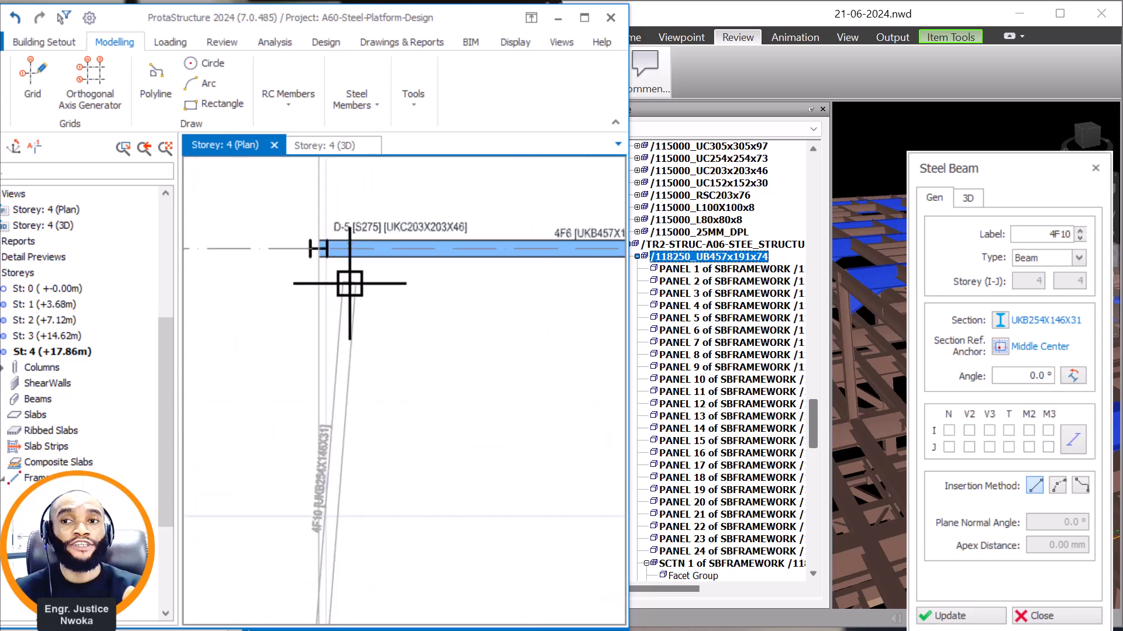
left_click(309, 240)
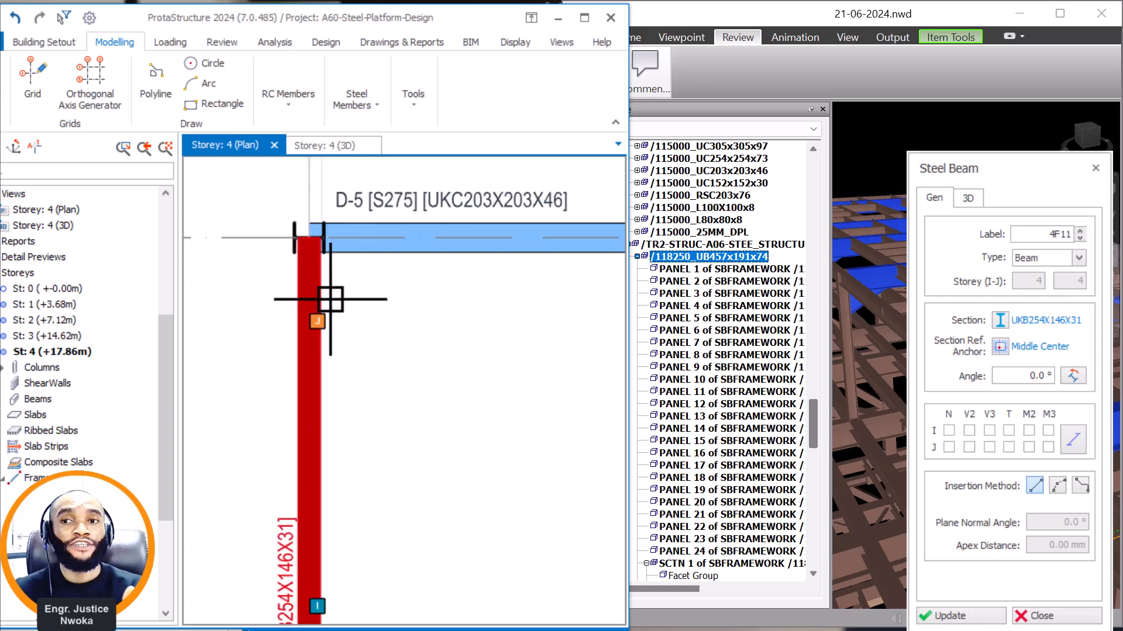
scroll(398, 409, "down", 8)
key("Escape")
scroll(384, 446, "up", 3)
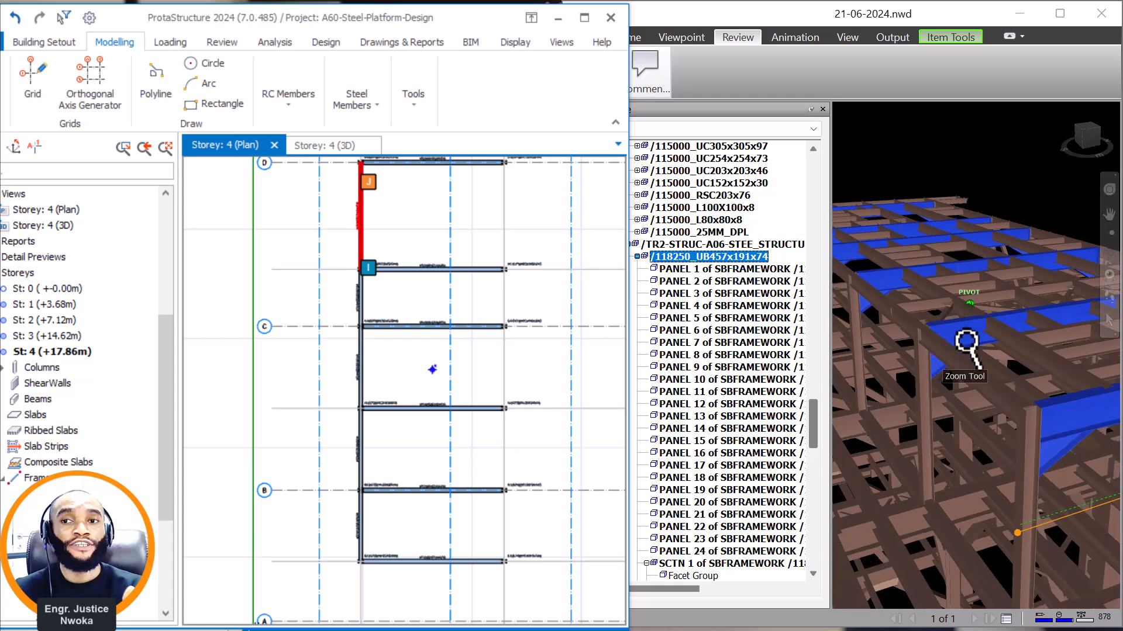
In Navisworks, highlight all members of the 118250_UB254x146x31 group and examine how they are arranged in the raised roof framing.
right_click(974, 378)
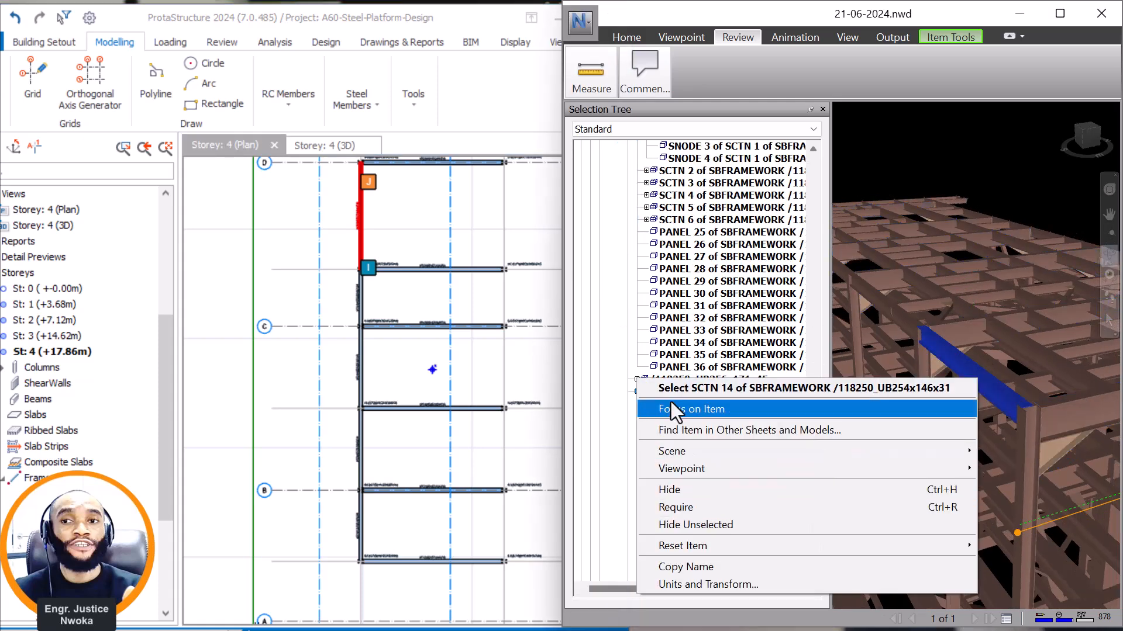
left_click(754, 388)
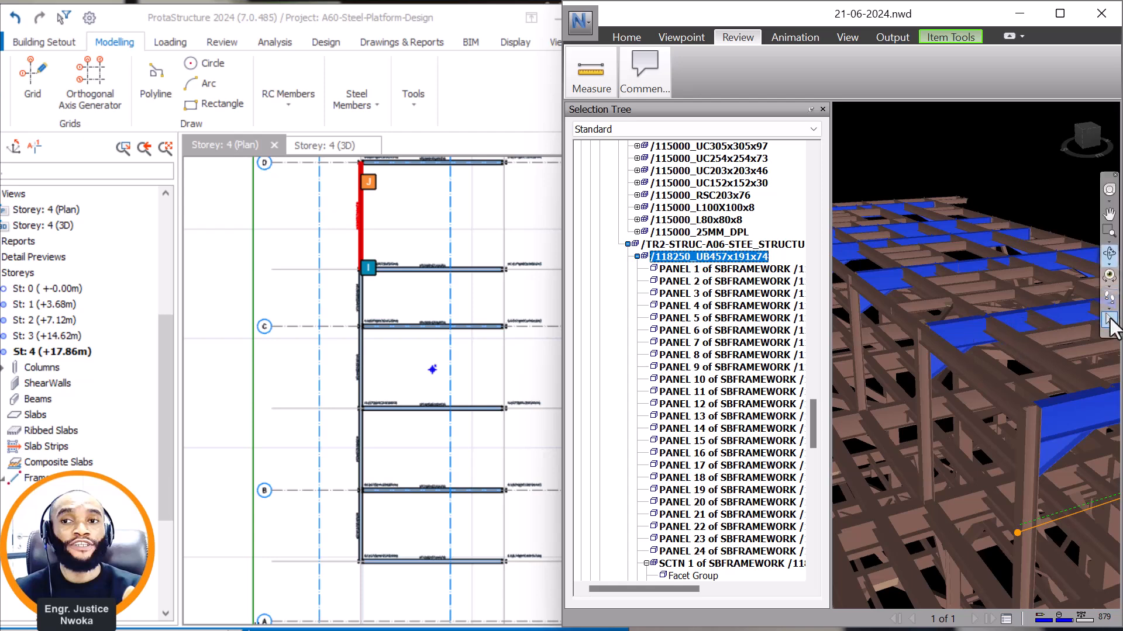
left_click(975, 383)
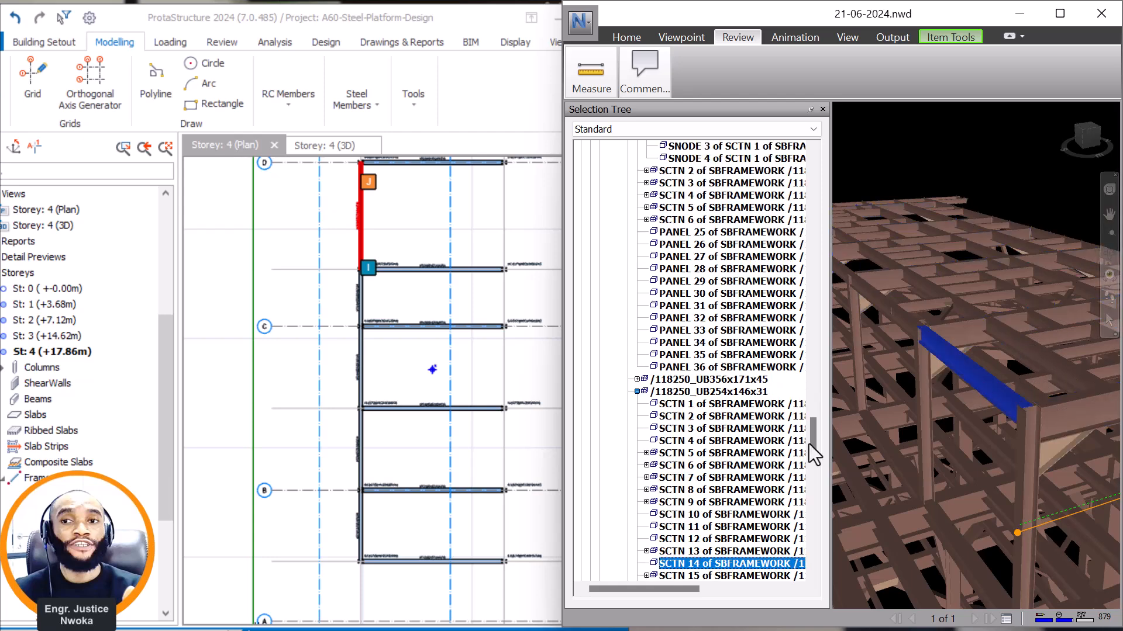
left_click(733, 388)
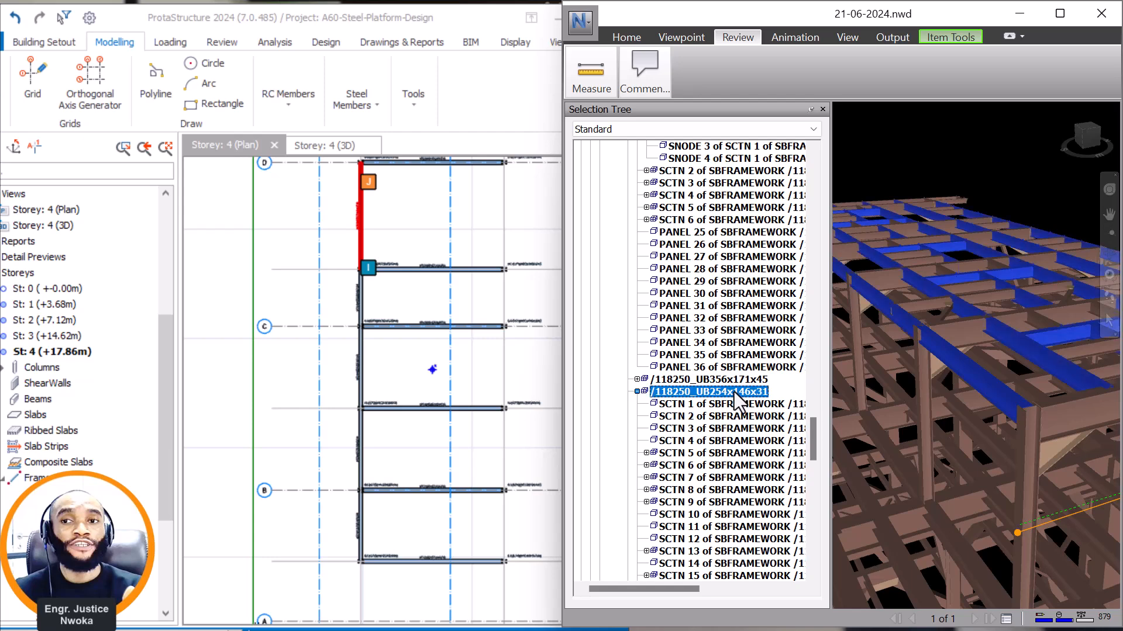
scroll(994, 275, "up", 3)
scroll(975, 287, "down", 1)
middle_click_drag(1010, 287, 927, 320)
scroll(1060, 313, "up", 1)
scroll(881, 225, "down", 2)
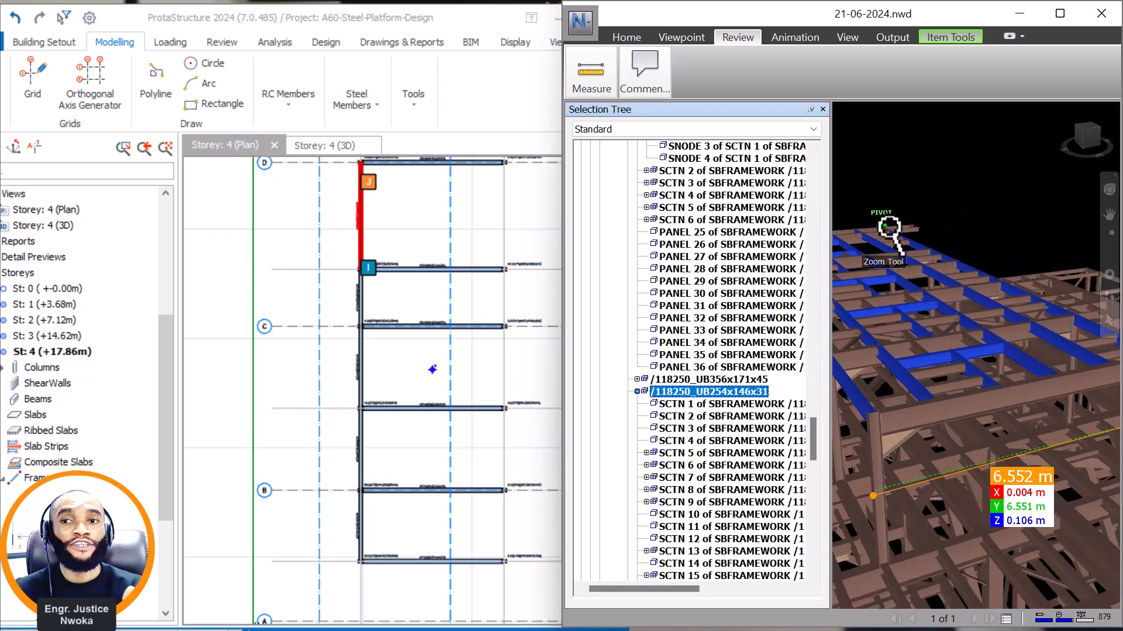
In ProtaStructure, copy the five UKB254X146X31 longitudinal beams from column E-5's insertion point to the column at the opposite end of its cross beam.
left_click(426, 367)
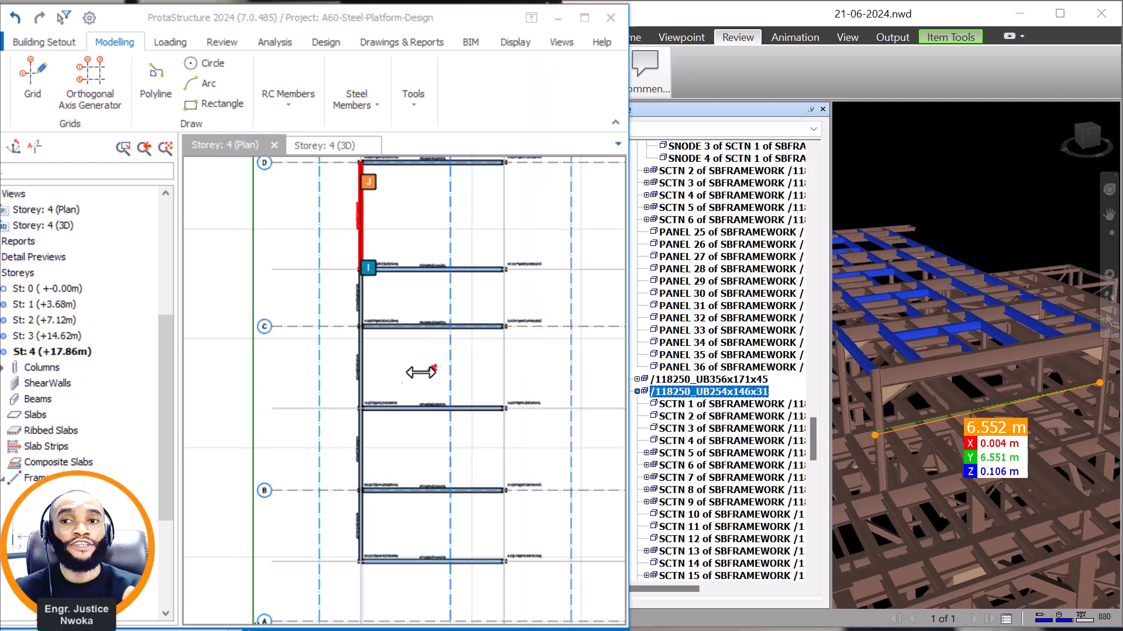
left_click(369, 521)
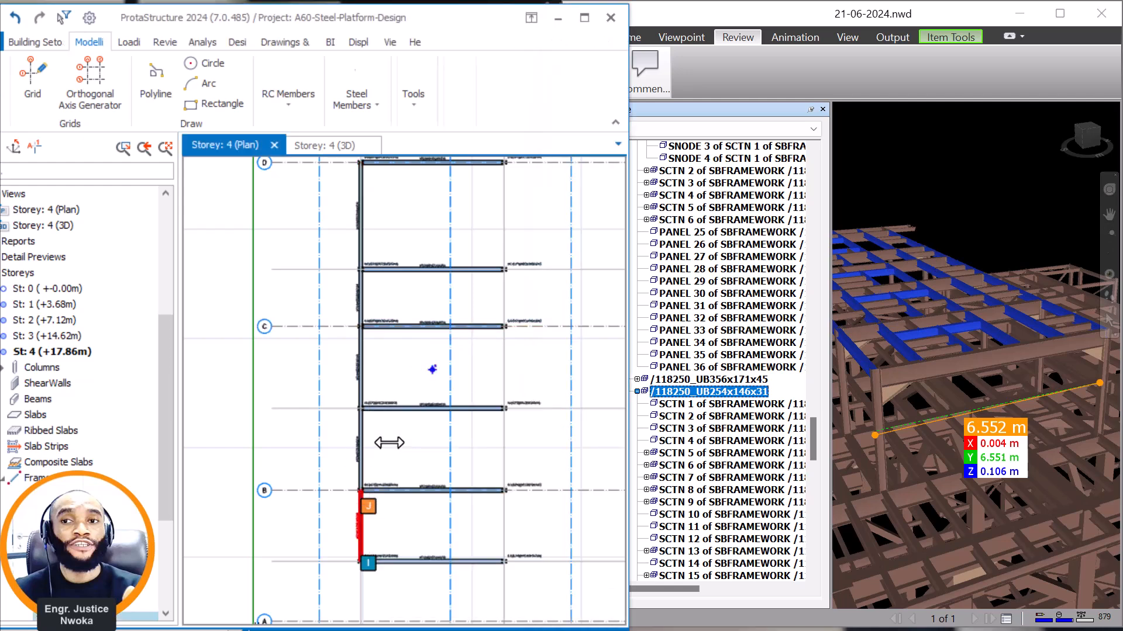
left_click(365, 372)
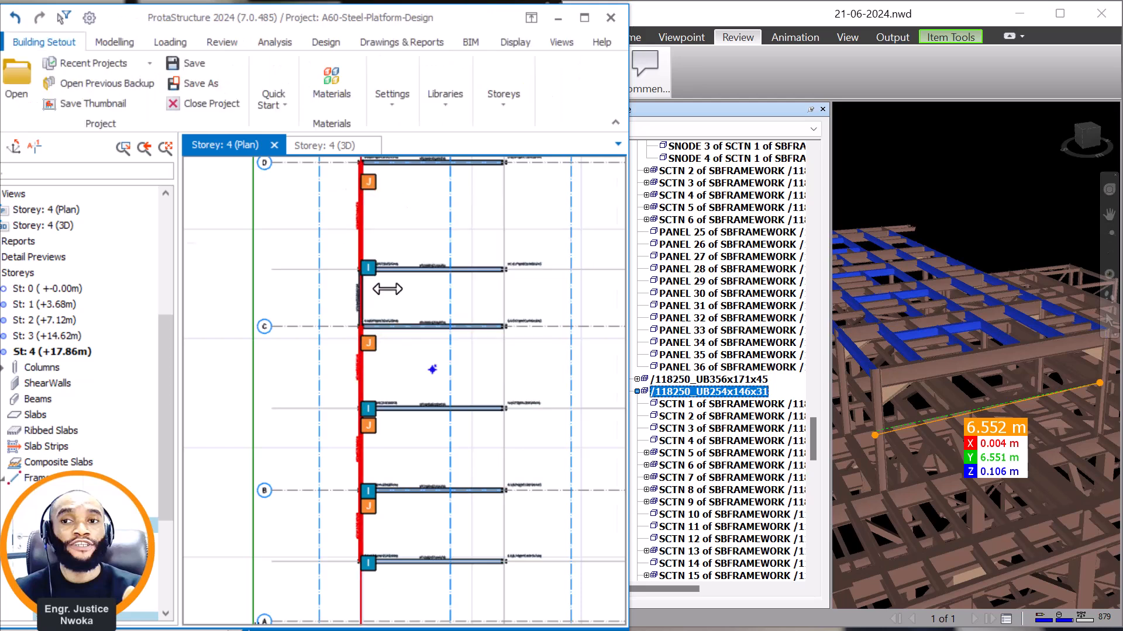
scroll(388, 286, "down", 2)
left_click(374, 196)
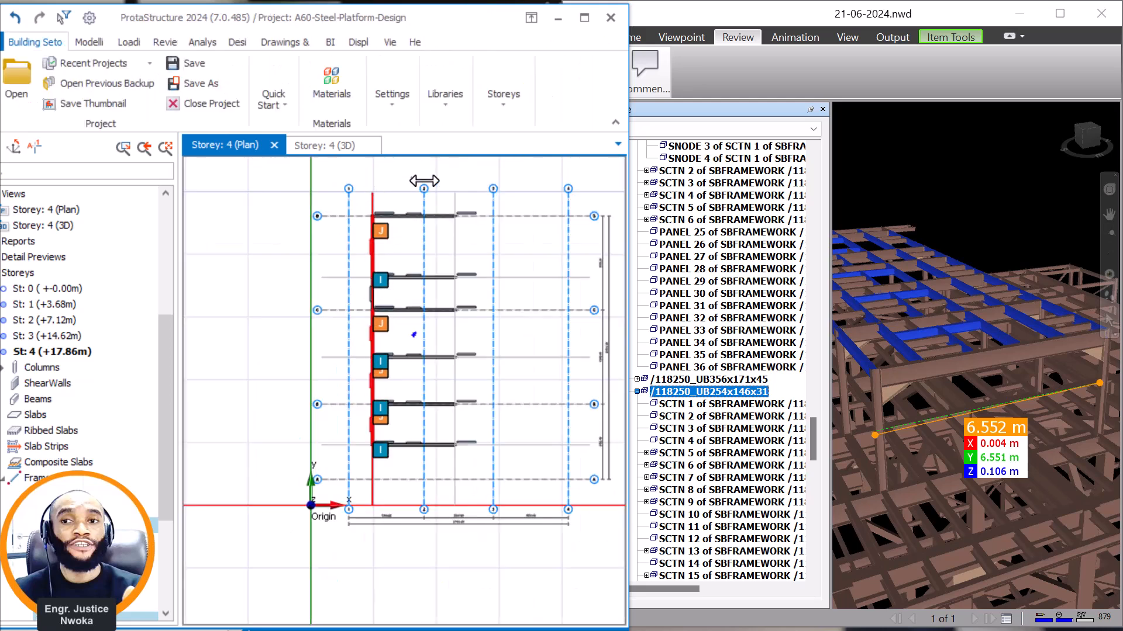
scroll(387, 219, "up", 2)
right_click(384, 242)
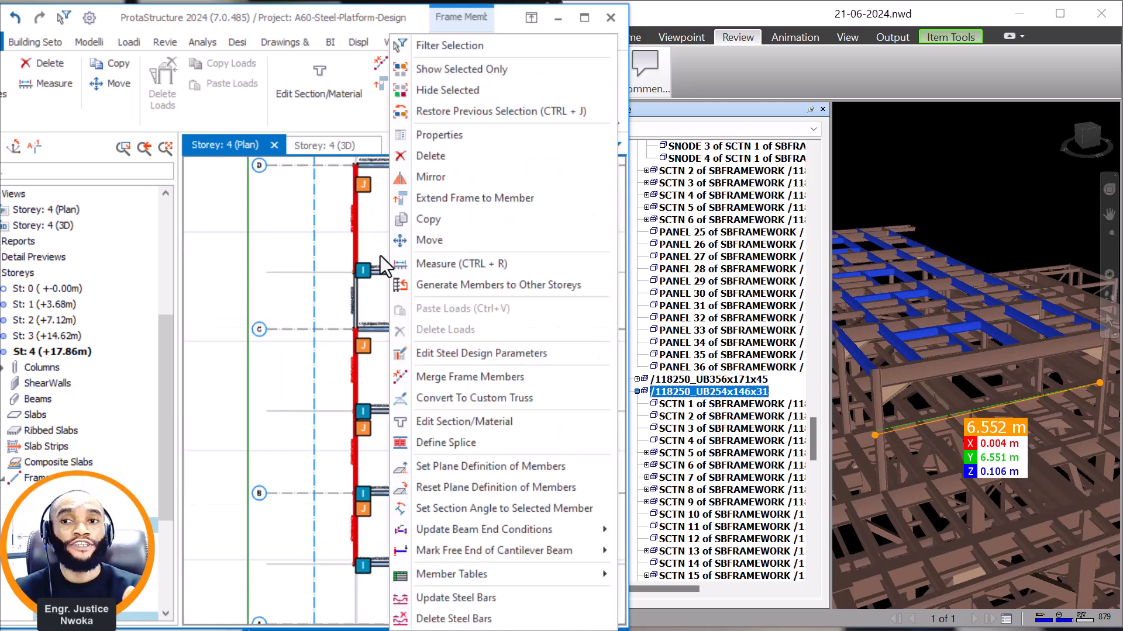
key("Escape")
scroll(405, 289, "down", 2)
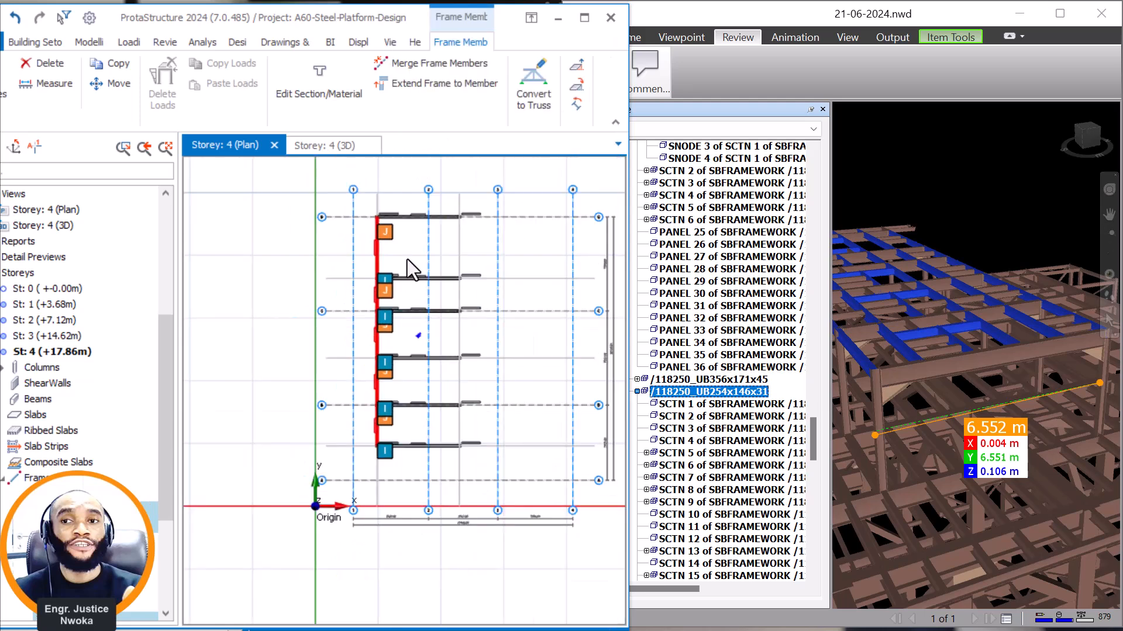
right_click(409, 257)
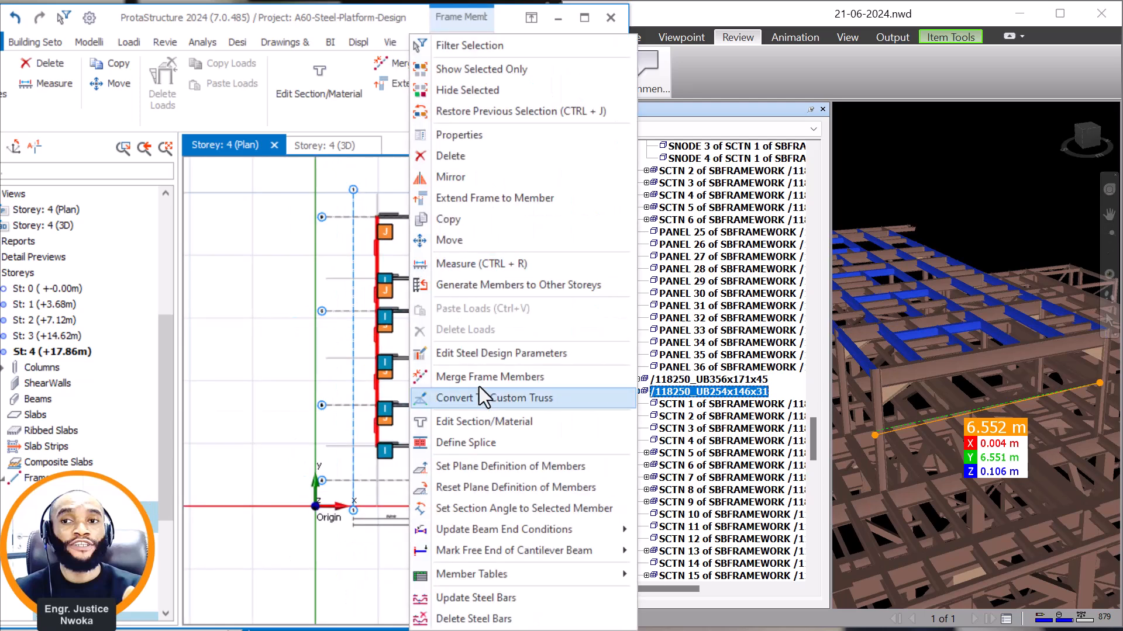
left_click(471, 221)
scroll(398, 466, "up", 6)
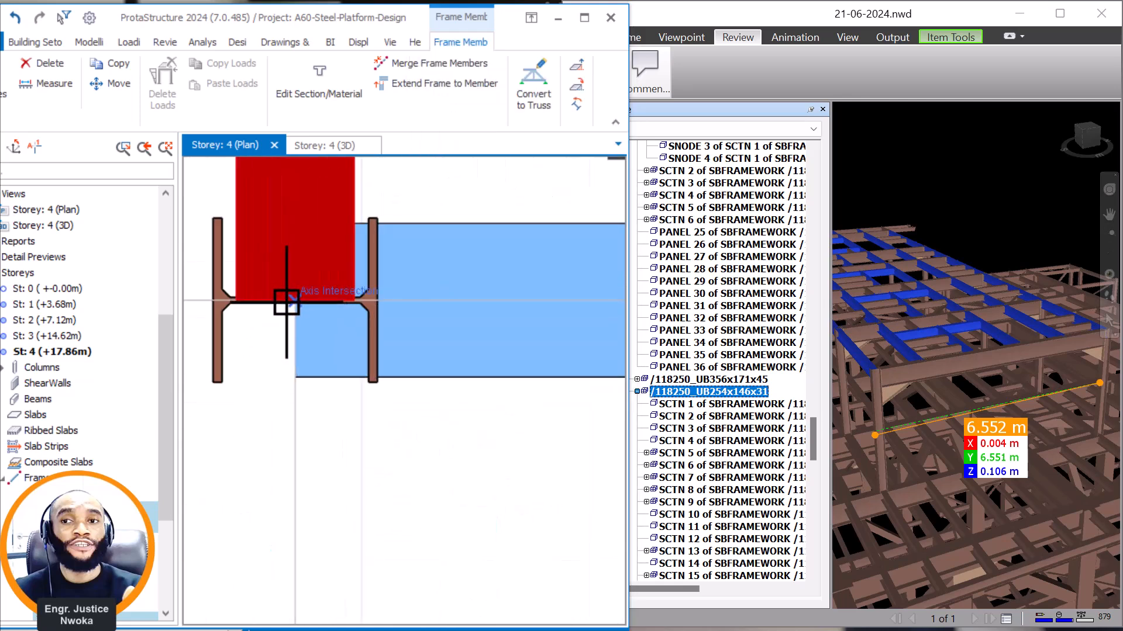
scroll(288, 306, "up", 2)
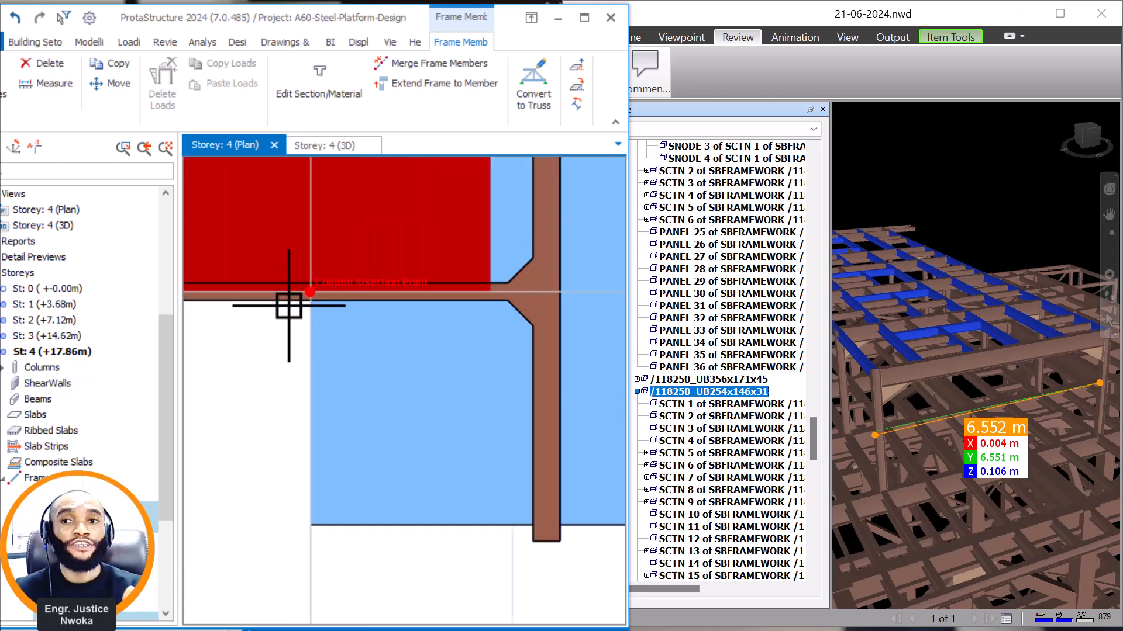
scroll(231, 329, "down", 6)
scroll(326, 313, "down", 1)
scroll(416, 326, "up", 5)
scroll(344, 334, "up", 4)
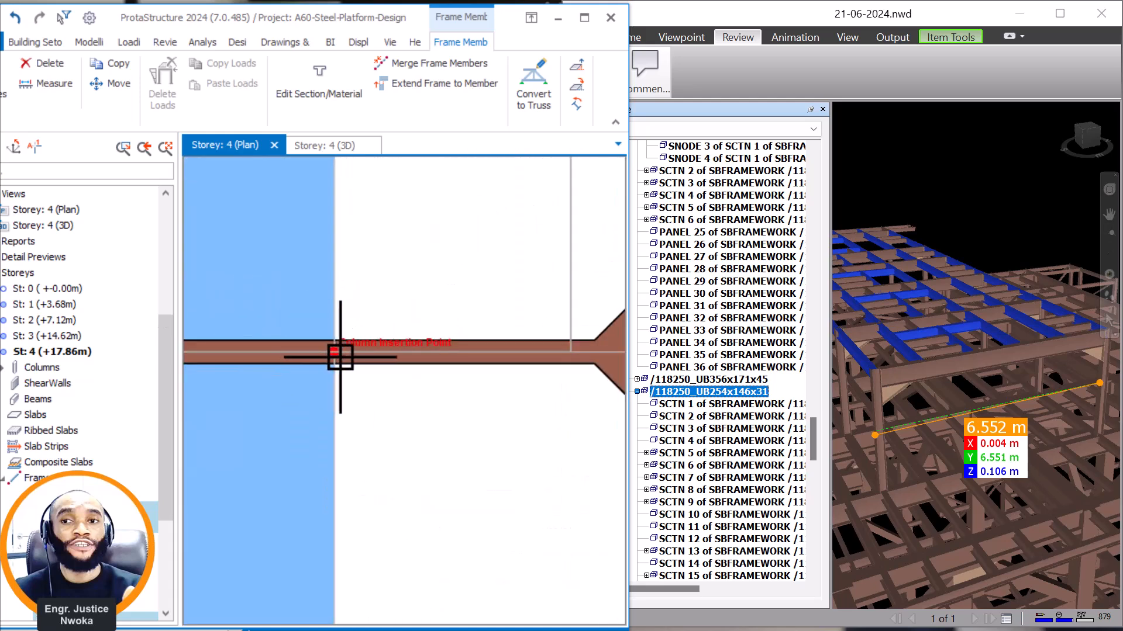
left_click(335, 356)
scroll(451, 471, "down", 10)
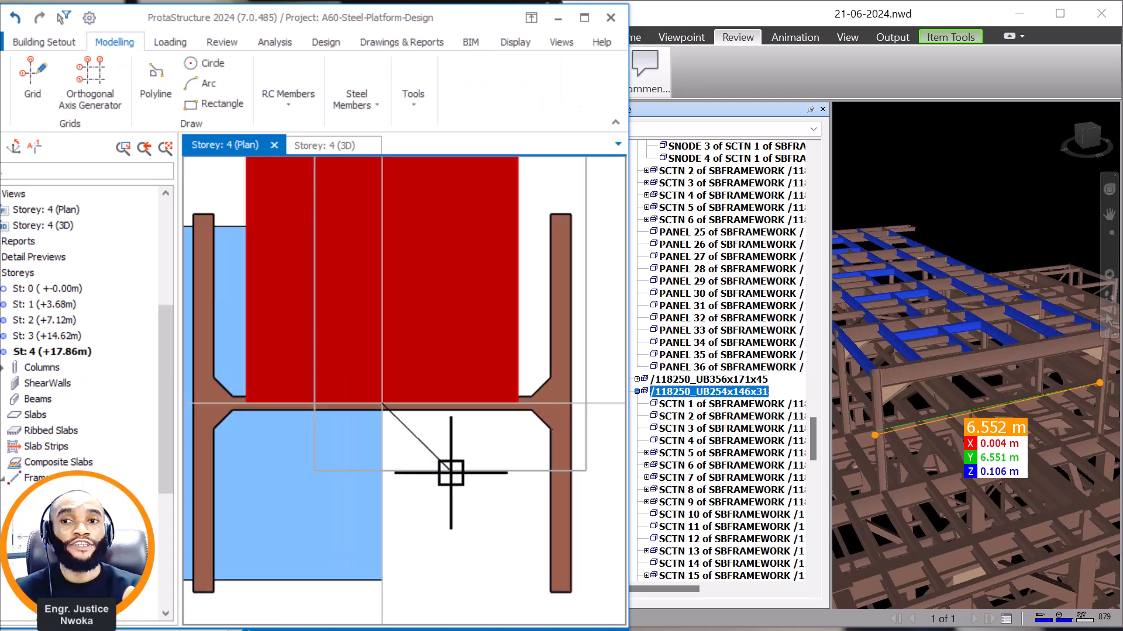
scroll(459, 391, "down", 5)
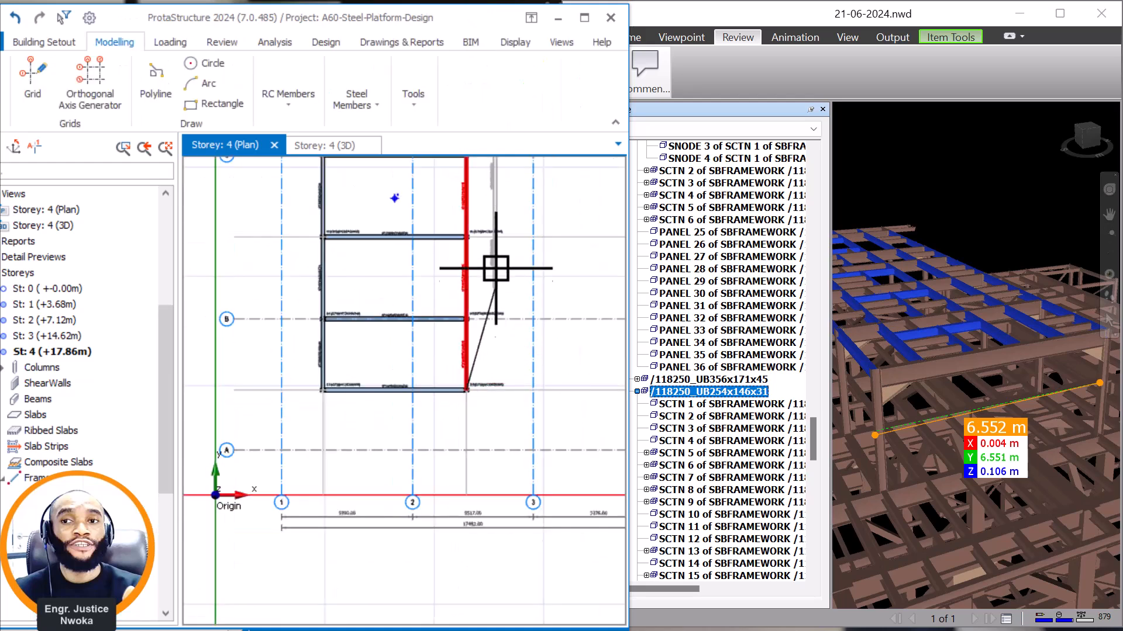
scroll(476, 255, "up", 2)
scroll(408, 270, "down", 4)
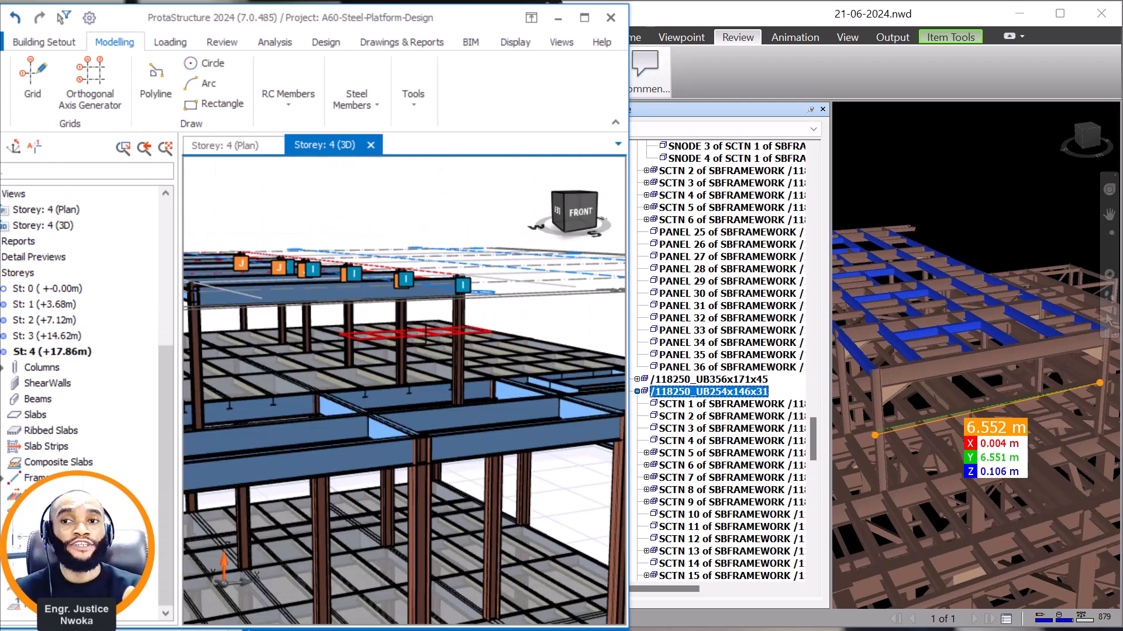
Examine the raised roof framing in 3D for storeys 4 and 3, including how the longitudinal beams meet the columns.
scroll(424, 336, "down", 4)
scroll(336, 279, "up", 5)
right_click(353, 240)
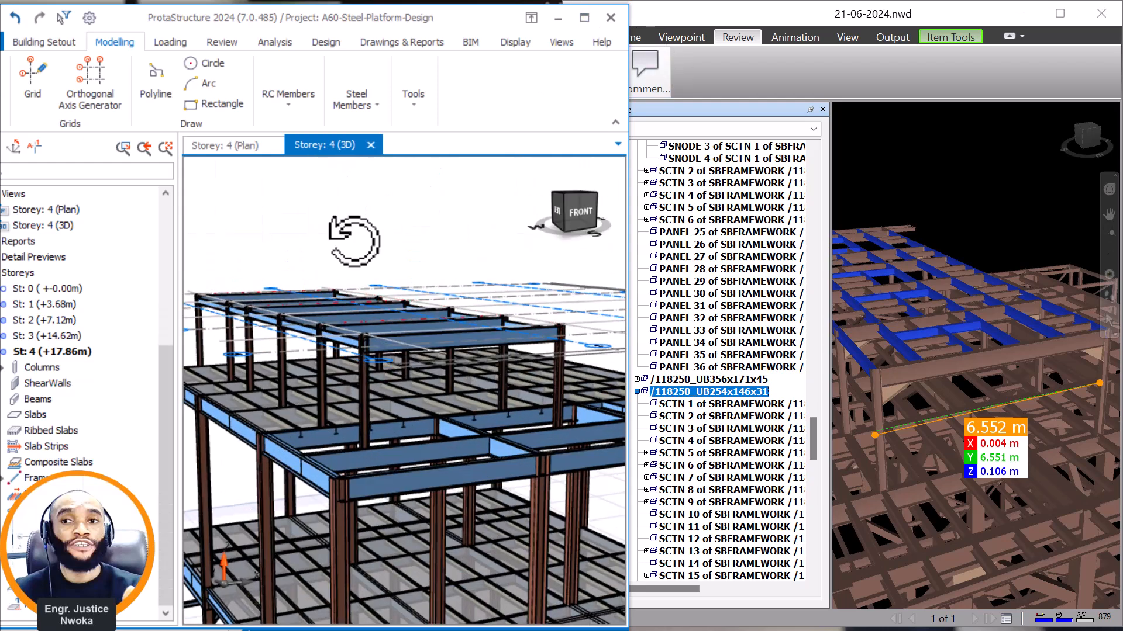
left_click(345, 239)
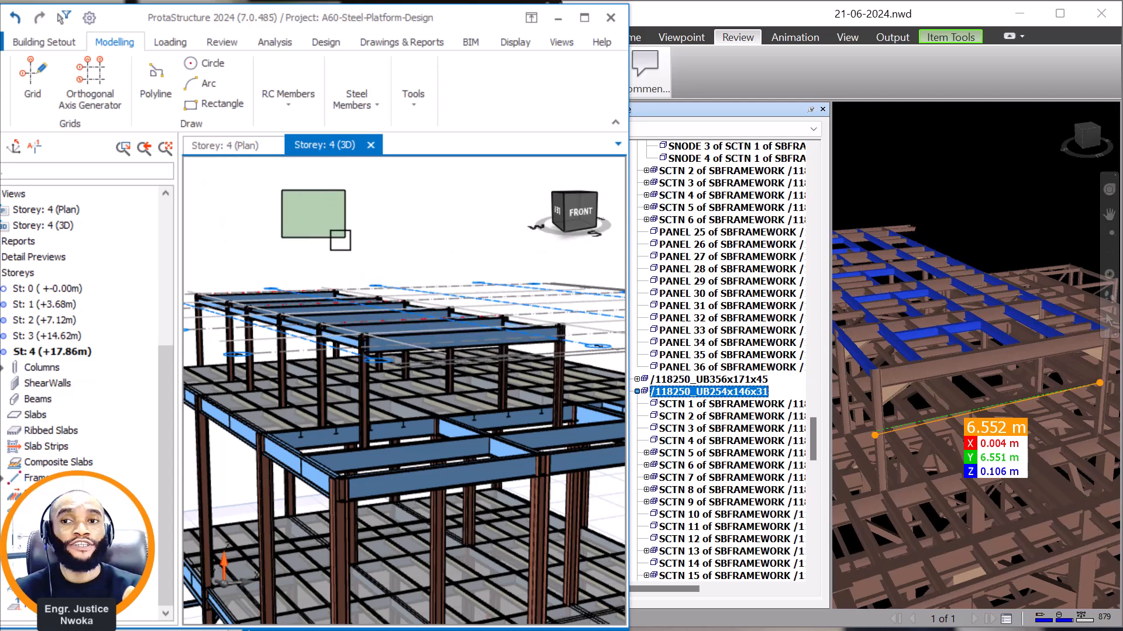
scroll(342, 245, "down", 2)
left_click(65, 338)
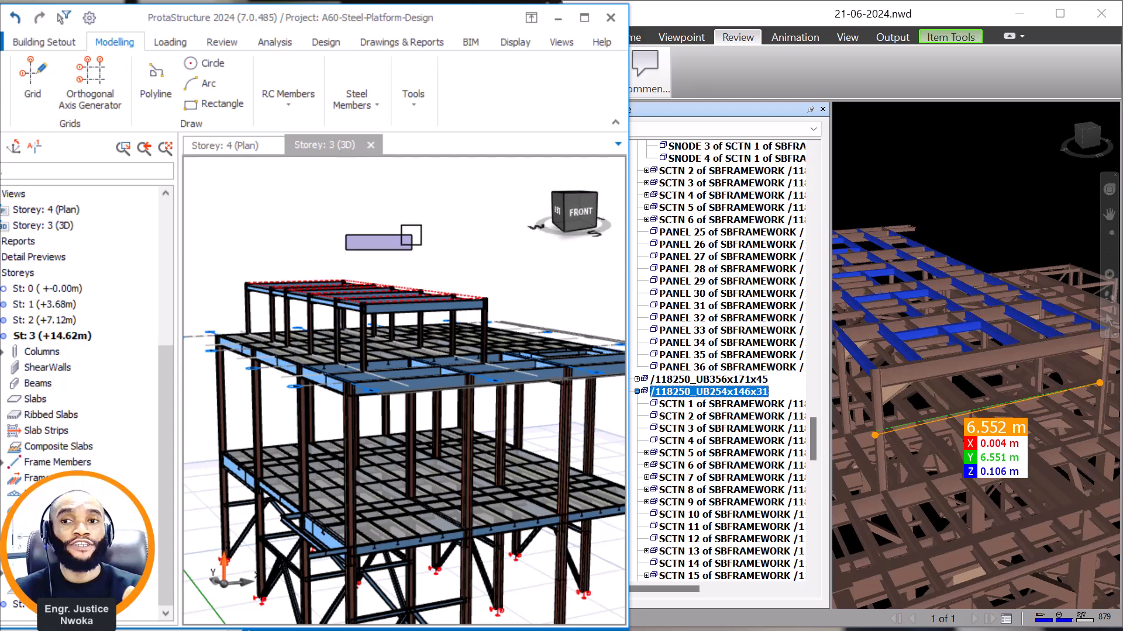
left_click(404, 247)
scroll(408, 251, "up", 6)
middle_click_drag(417, 256, 407, 283)
middle_click_drag(369, 359, 429, 371)
scroll(341, 348, "up", 4)
scroll(363, 377, "up", 3)
Set the analytical wire reference point of the frontmost UKB254X146X31 longitudinal beam to Top Center and check its level in 3D.
left_click(433, 367)
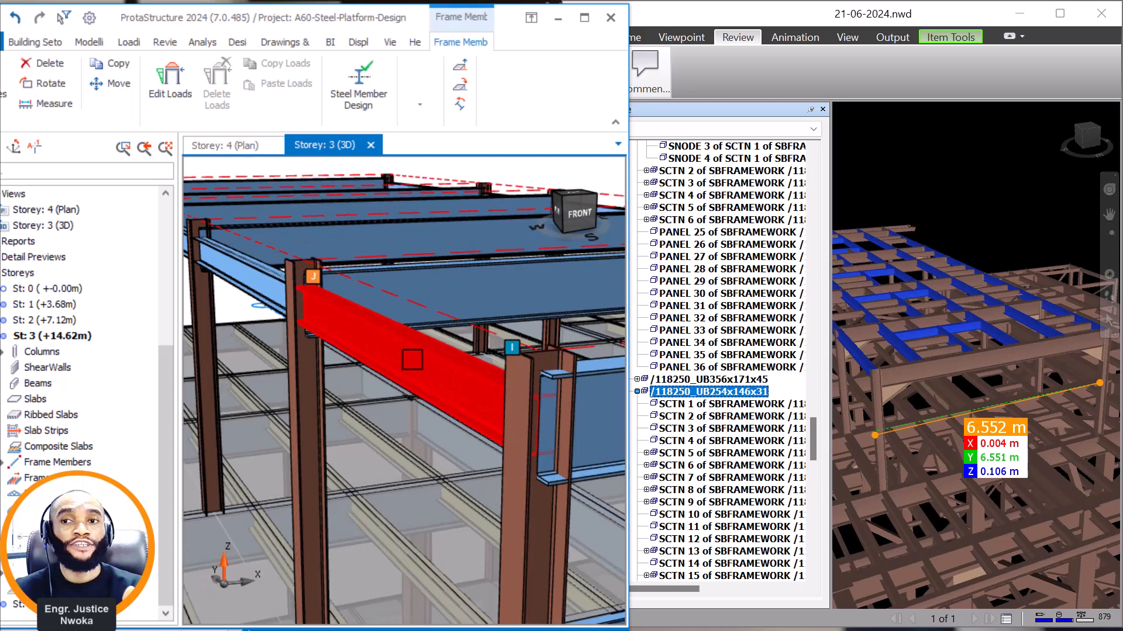
right_click(411, 359)
left_click(480, 105)
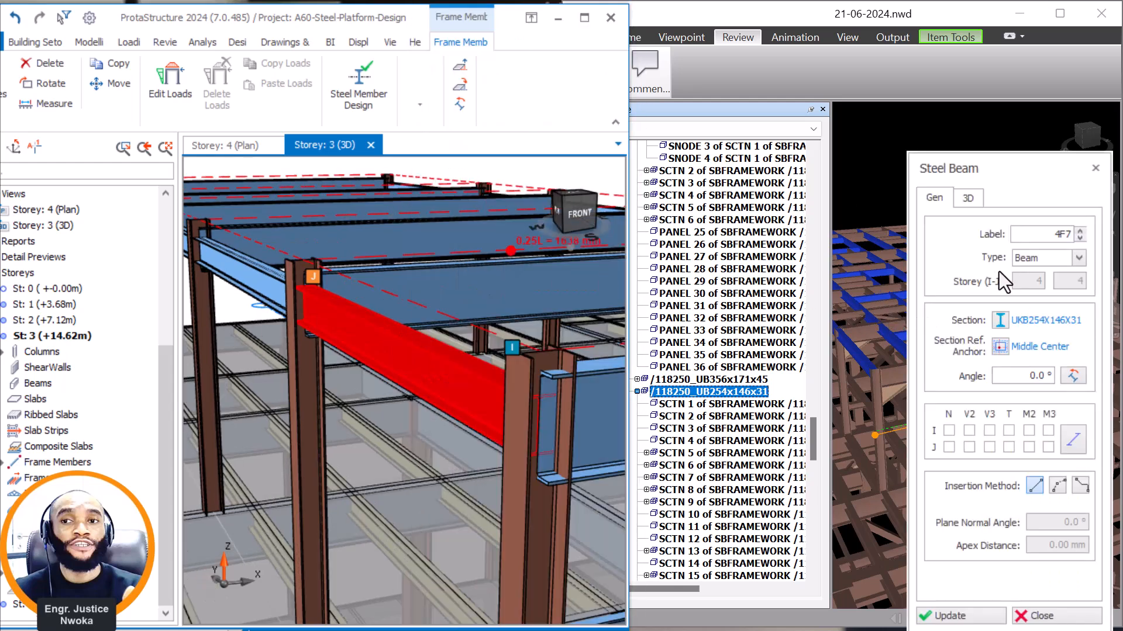
left_click(976, 201)
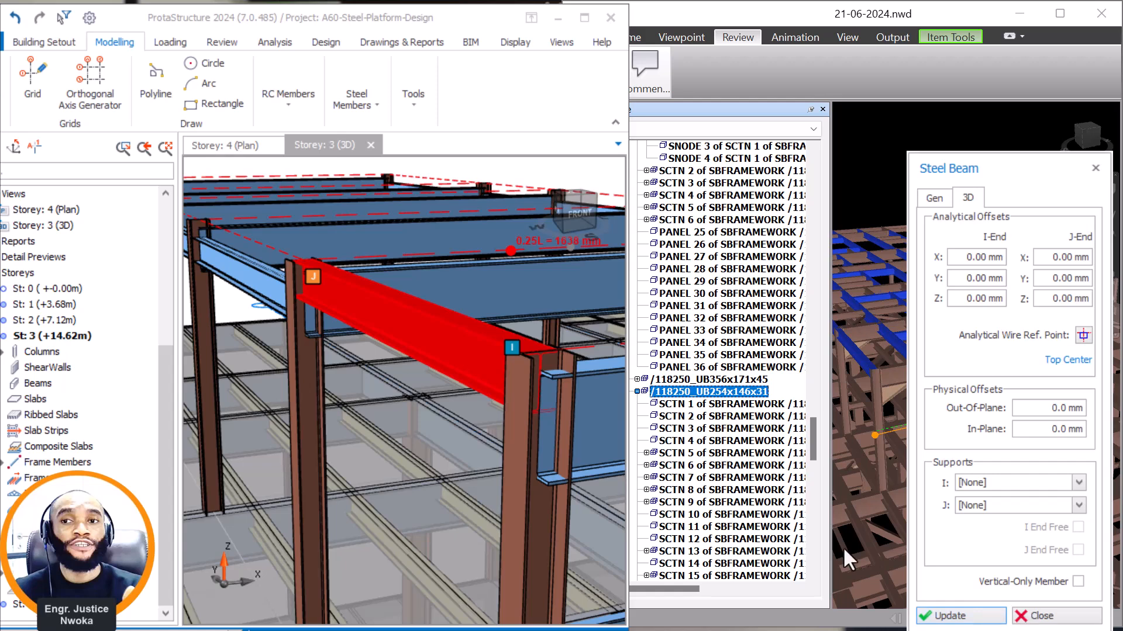
scroll(456, 380, "down", 3)
key("Escape")
scroll(263, 283, "down", 2)
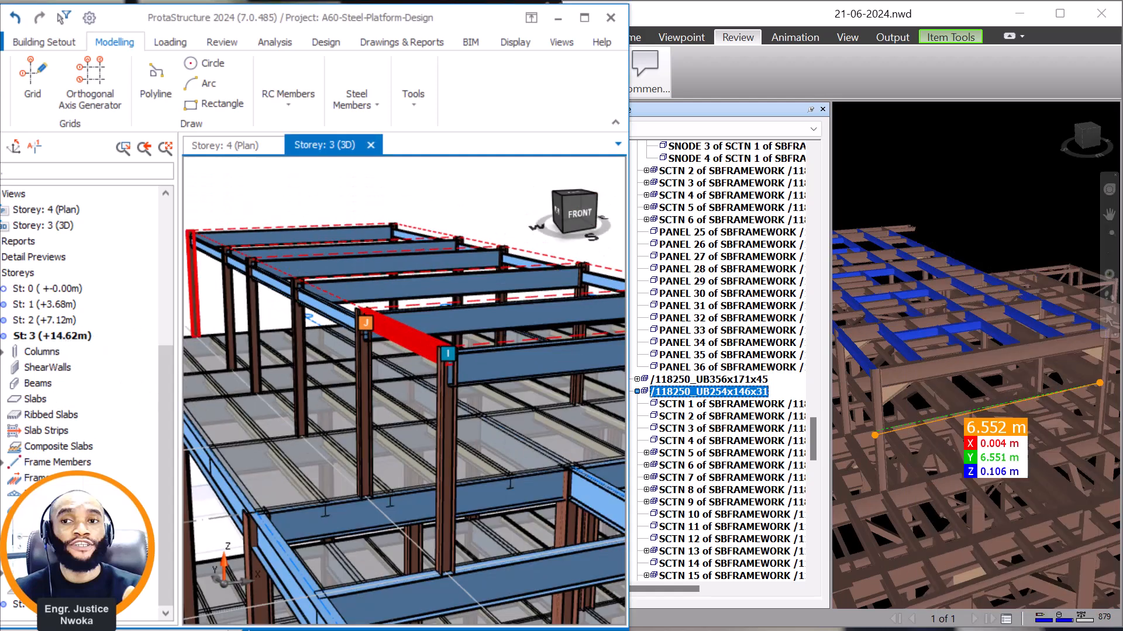
left_click(90, 605)
scroll(259, 271, "up", 3)
scroll(258, 241, "up", 2)
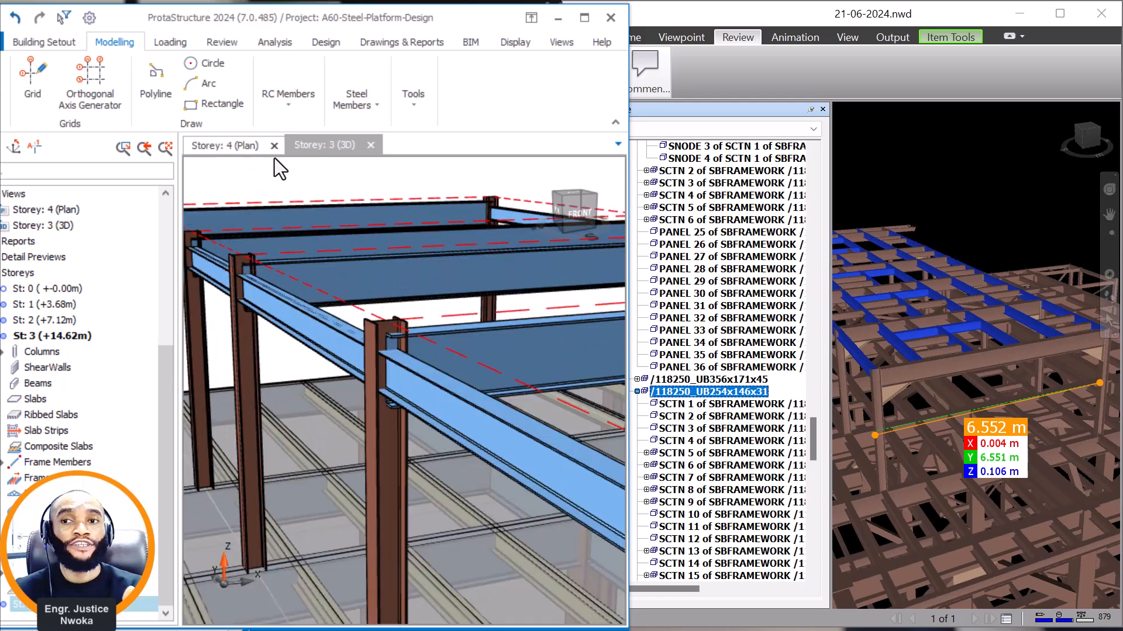
Set the in-plane offset of all storey 4 frame members, 4F1 to 4F16, to 0 mm.
left_click(256, 154)
scroll(393, 269, "up", 2)
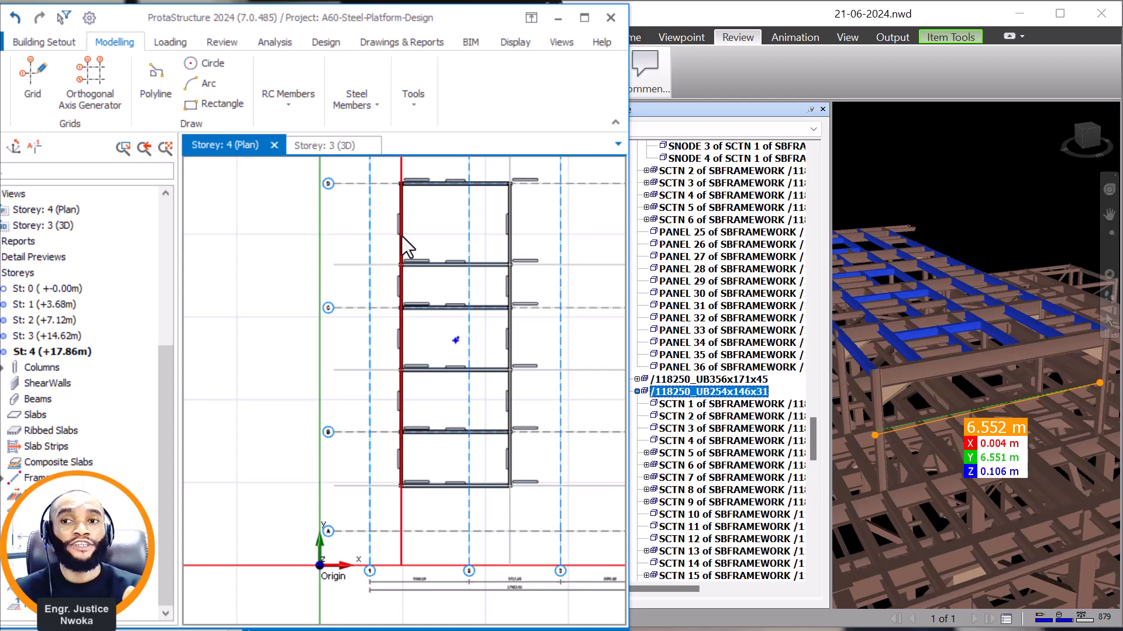
left_click(402, 217)
scroll(409, 219, "up", 3)
left_click(422, 212)
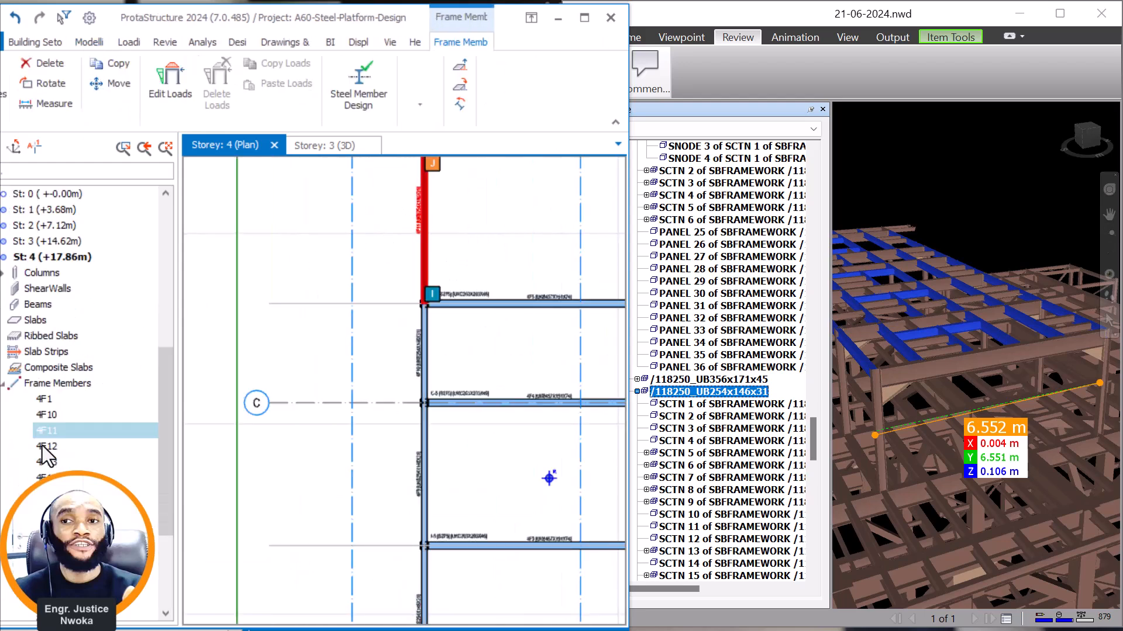
left_click(47, 400)
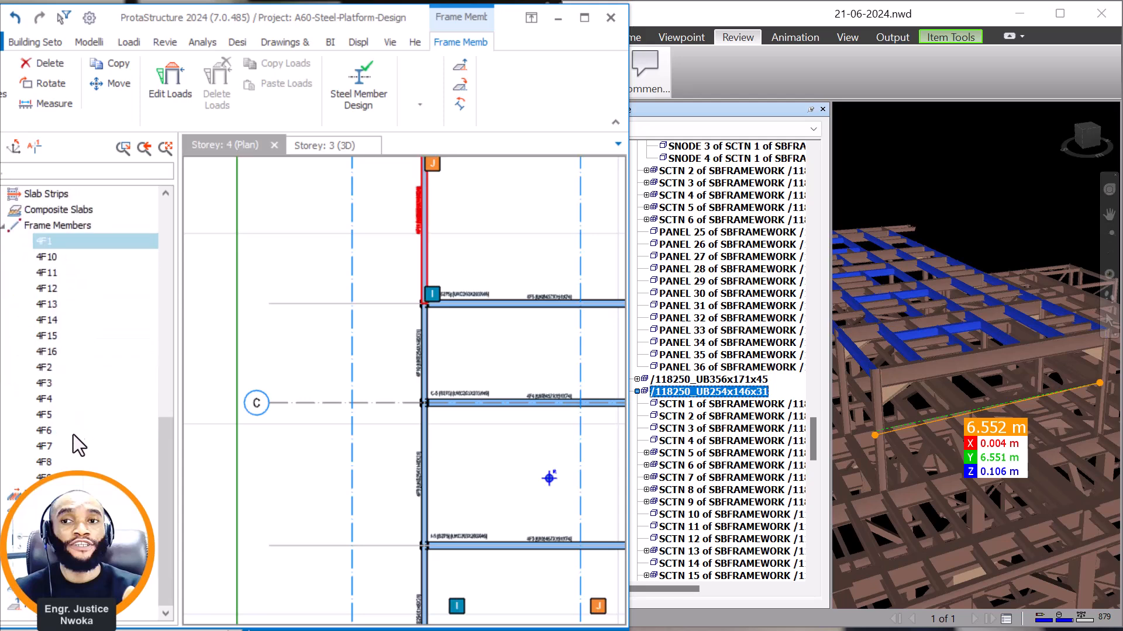
left_click(46, 475, "shift")
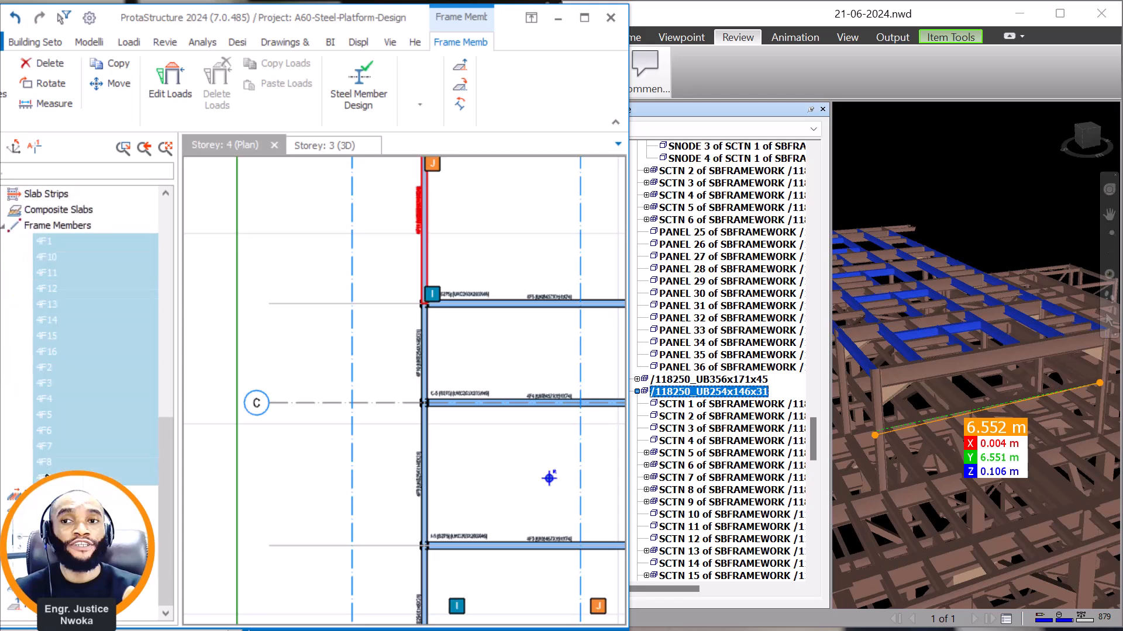
right_click(72, 362)
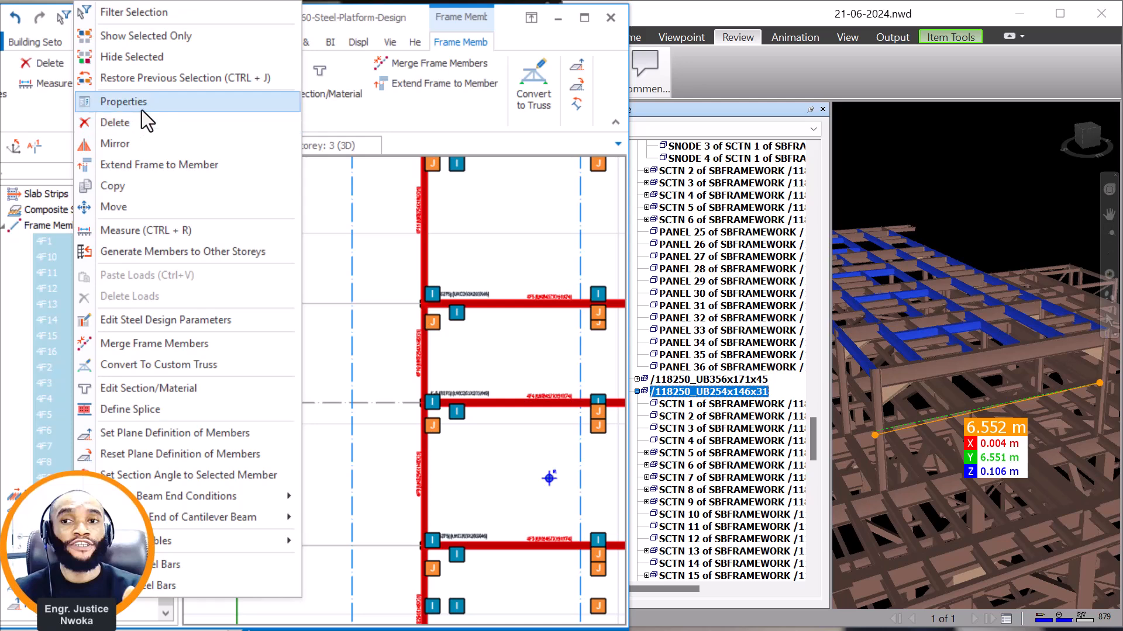
left_click(164, 117)
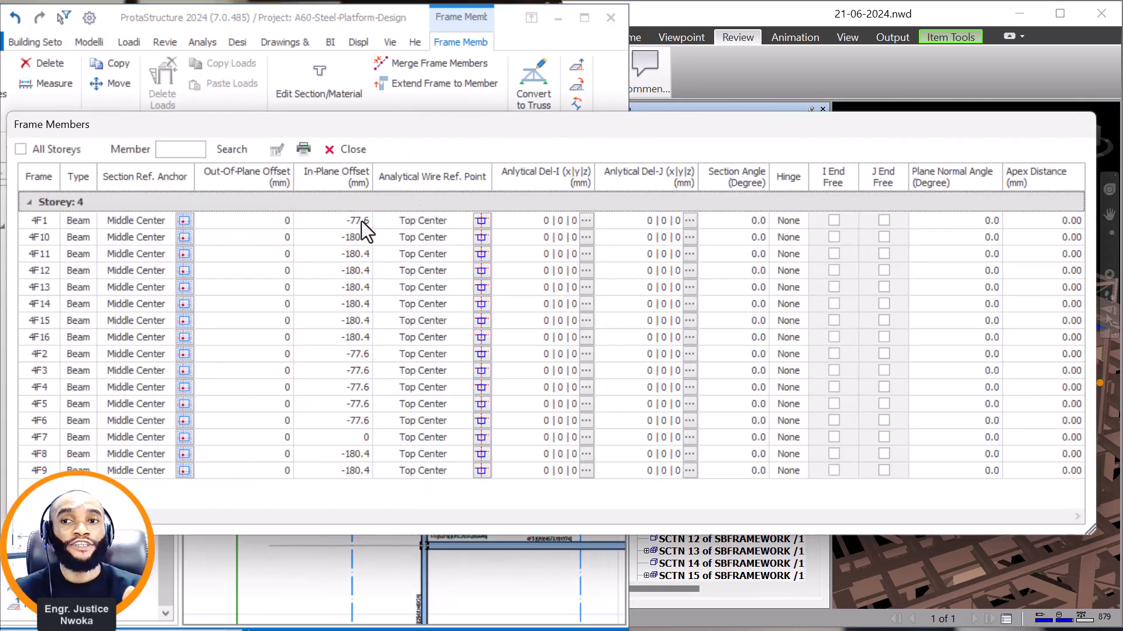
left_click(360, 177)
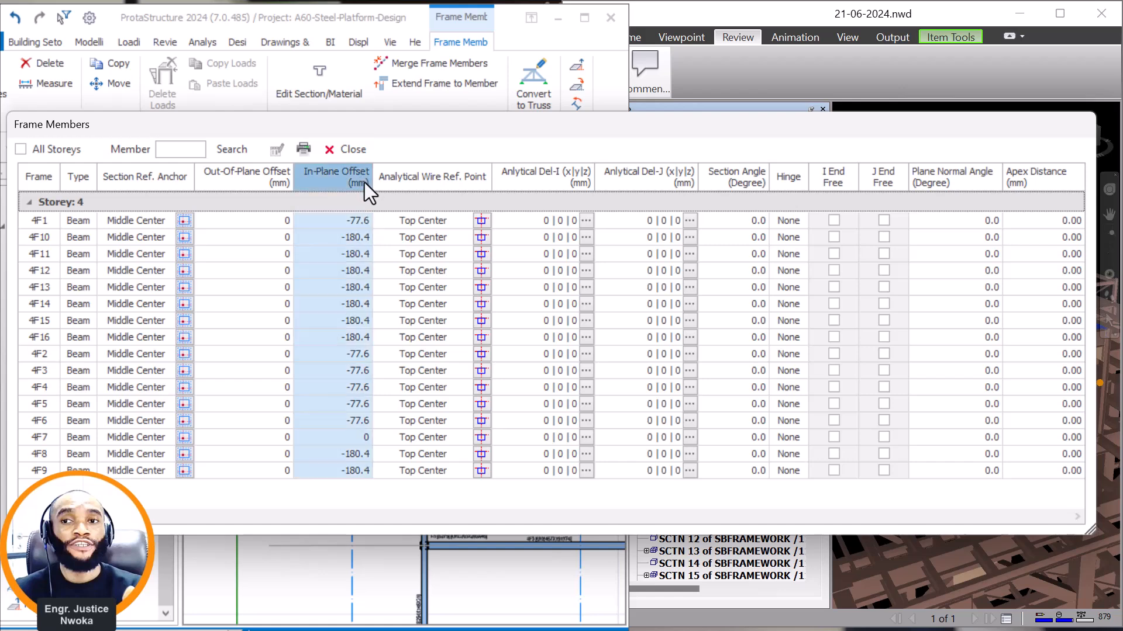
left_click(276, 151)
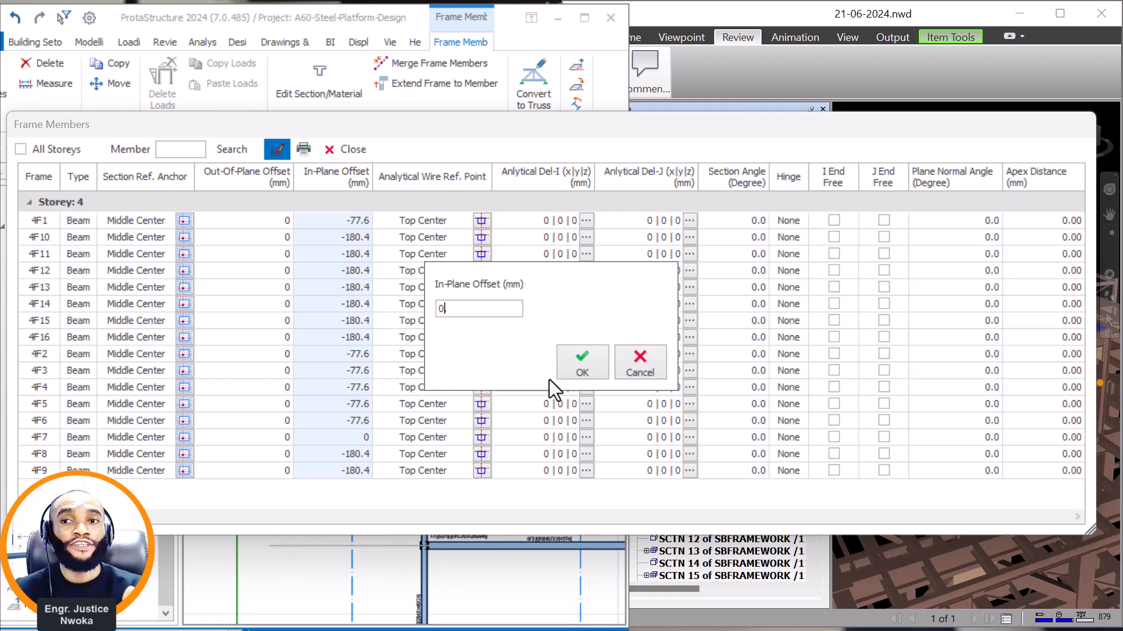
left_click(568, 360)
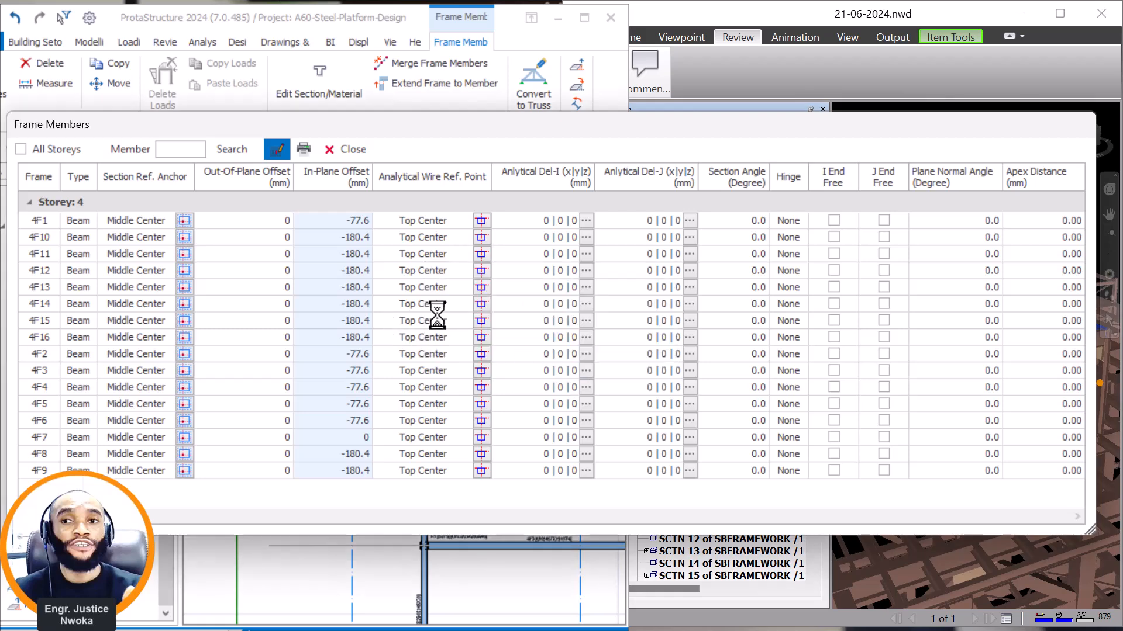
left_click(346, 149)
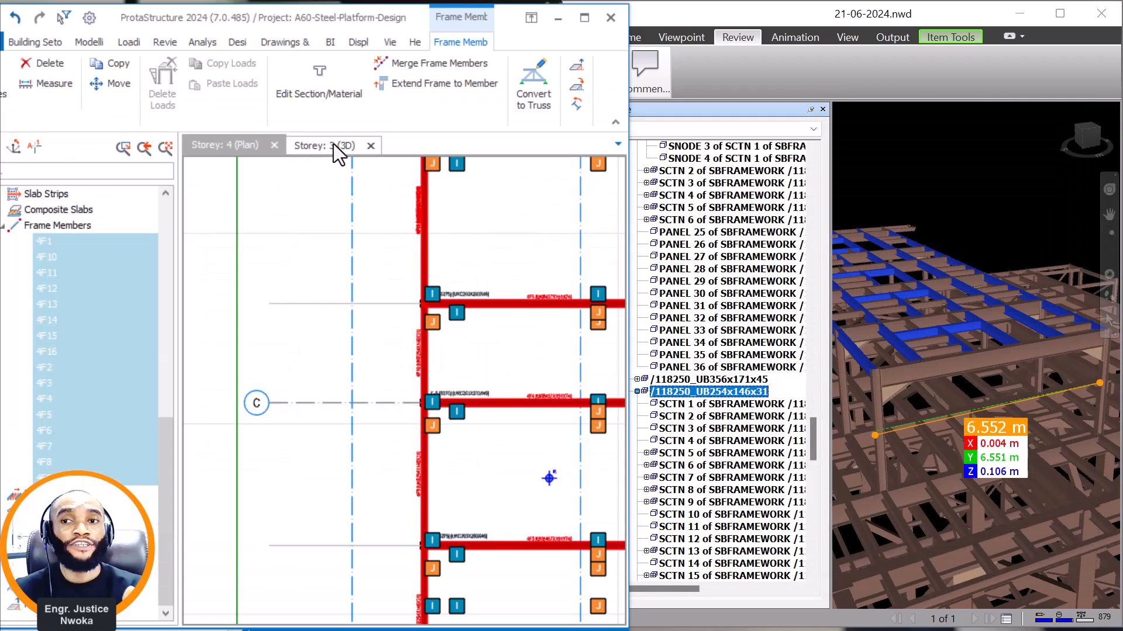
Examine the raised roof framing in 3D to check how the beam levels align, including the whole platform model.
left_click(331, 147)
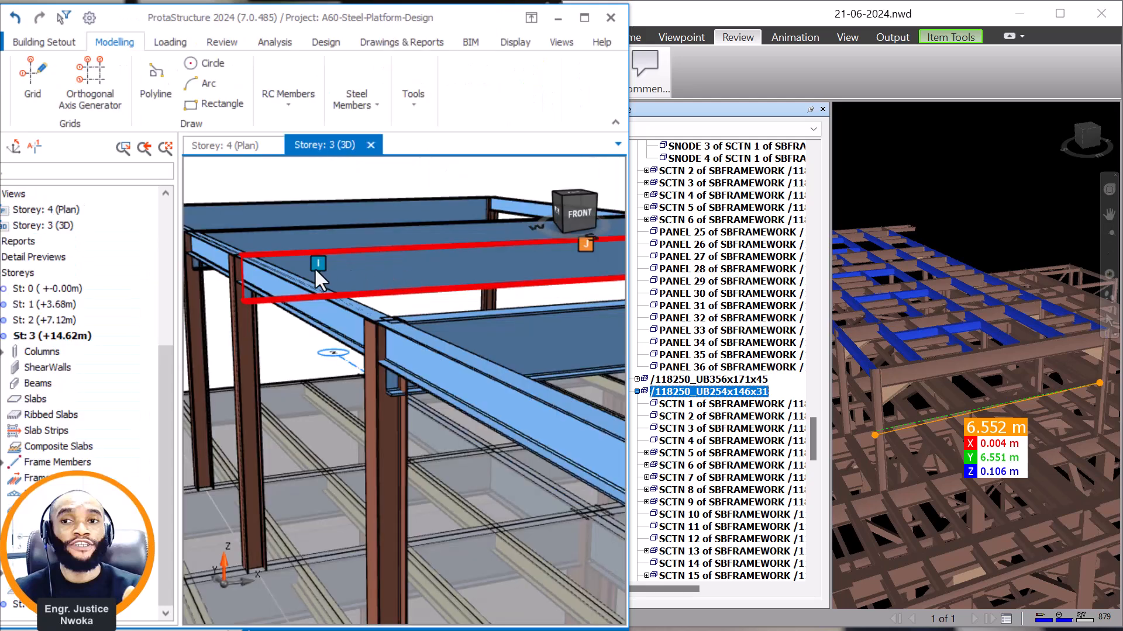
scroll(319, 267, "down", 5)
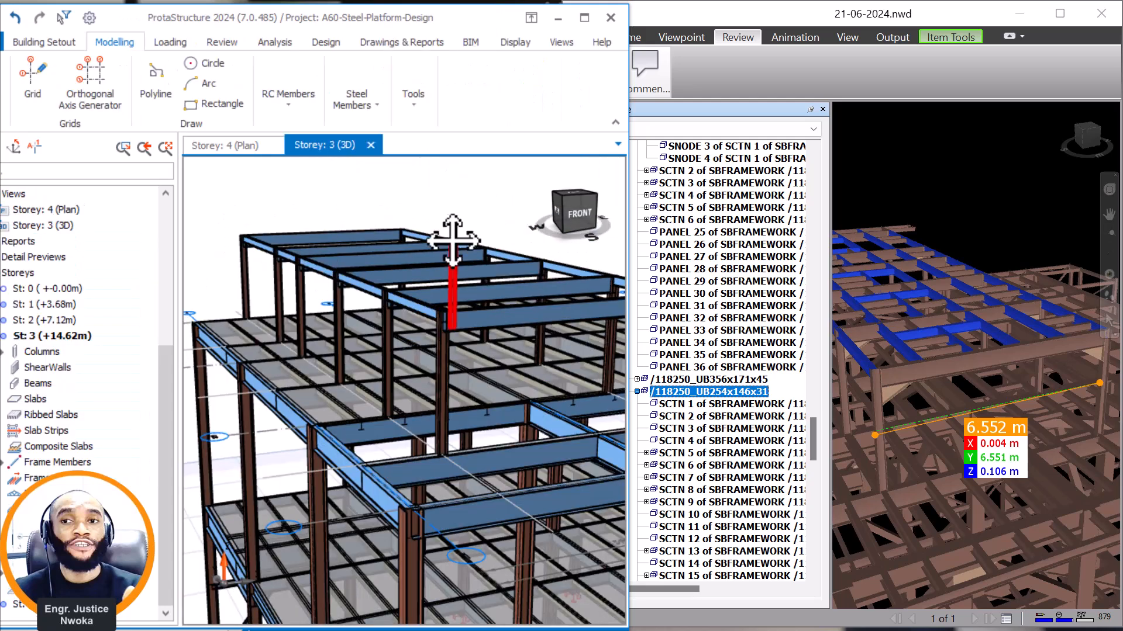
middle_click_drag(454, 241, 428, 275)
scroll(428, 279, "up", 2)
scroll(353, 365, "up", 1)
mouse_move(345, 361)
middle_mouse_down()
mouse_move(245, 383)
mouse_move(366, 353)
middle_mouse_up()
scroll(234, 387, "up", 1)
scroll(377, 358, "down", 4)
scroll(381, 361, "down", 2)
scroll(521, 364, "up", 4)
mouse_move(480, 304)
middle_mouse_down()
mouse_move(390, 287)
mouse_move(410, 308)
middle_mouse_up()
scroll(389, 286, "down", 3)
scroll(386, 292, "down", 4)
scroll(936, 260, "up", 1)
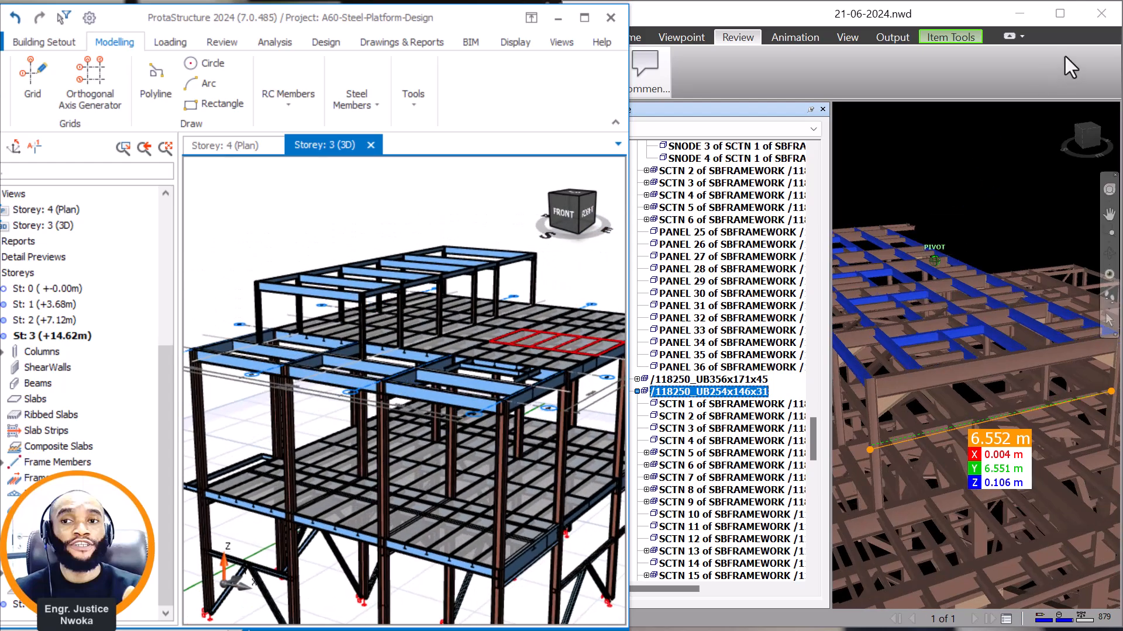
In Navisworks, enlarge the model view and examine the highlighted UB254x146x31 members of the raised roof framing from above.
left_click(1060, 13)
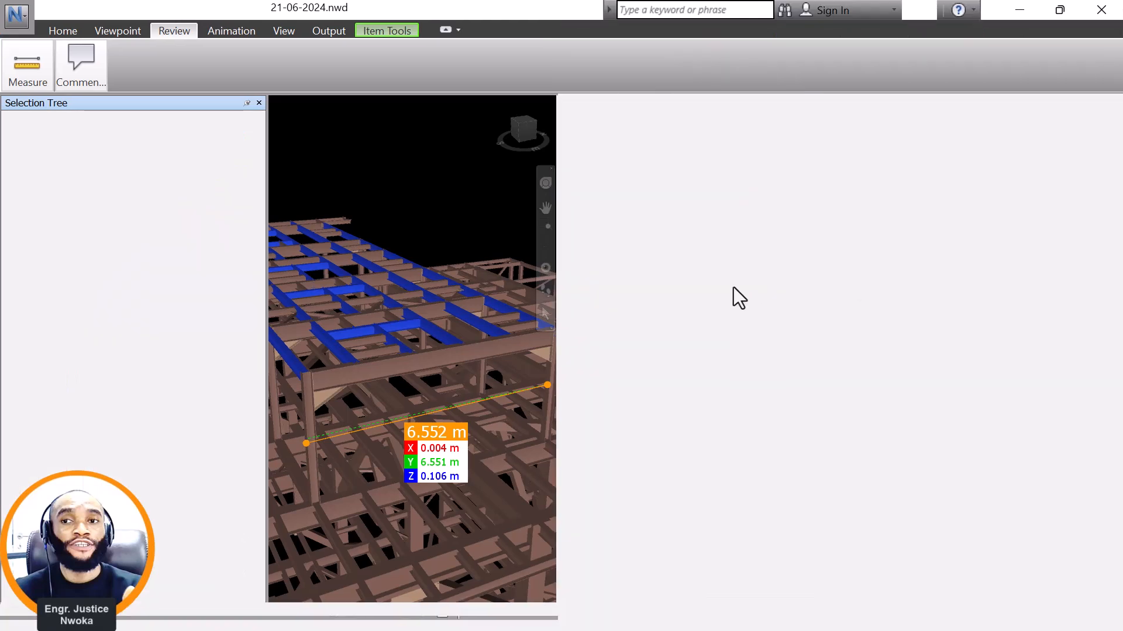
scroll(600, 306, "up", 1)
scroll(631, 320, "up", 3)
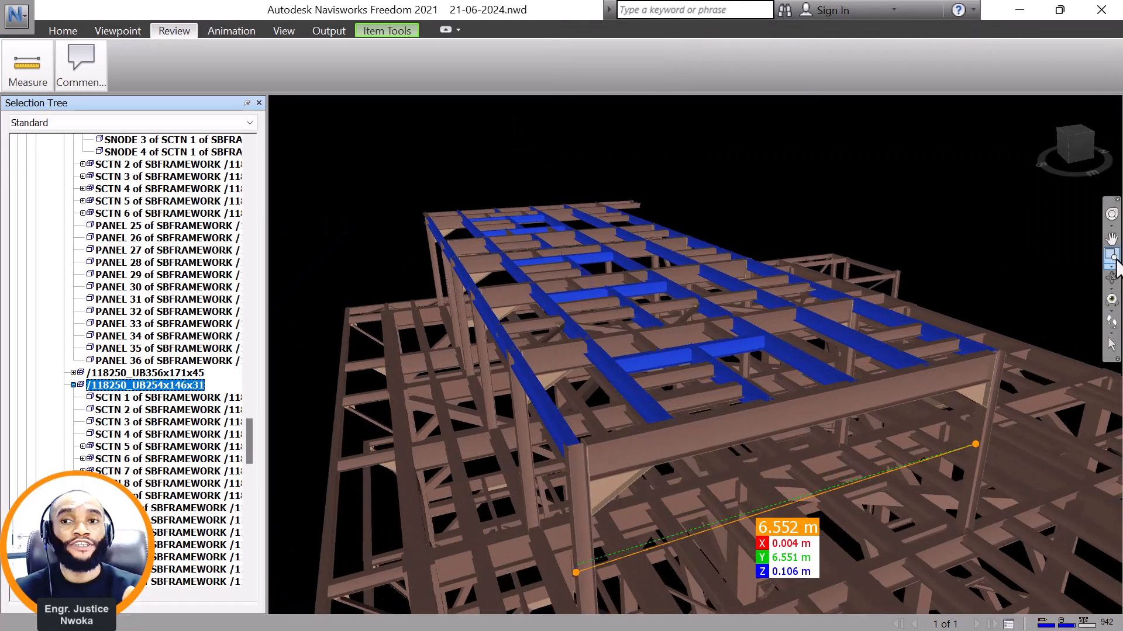
left_click(1112, 279)
left_click_drag(892, 379, 788, 390)
mouse_move(522, 374)
left_mouse_down()
mouse_move(538, 426)
mouse_move(591, 459)
mouse_move(650, 450)
mouse_move(696, 396)
left_mouse_up()
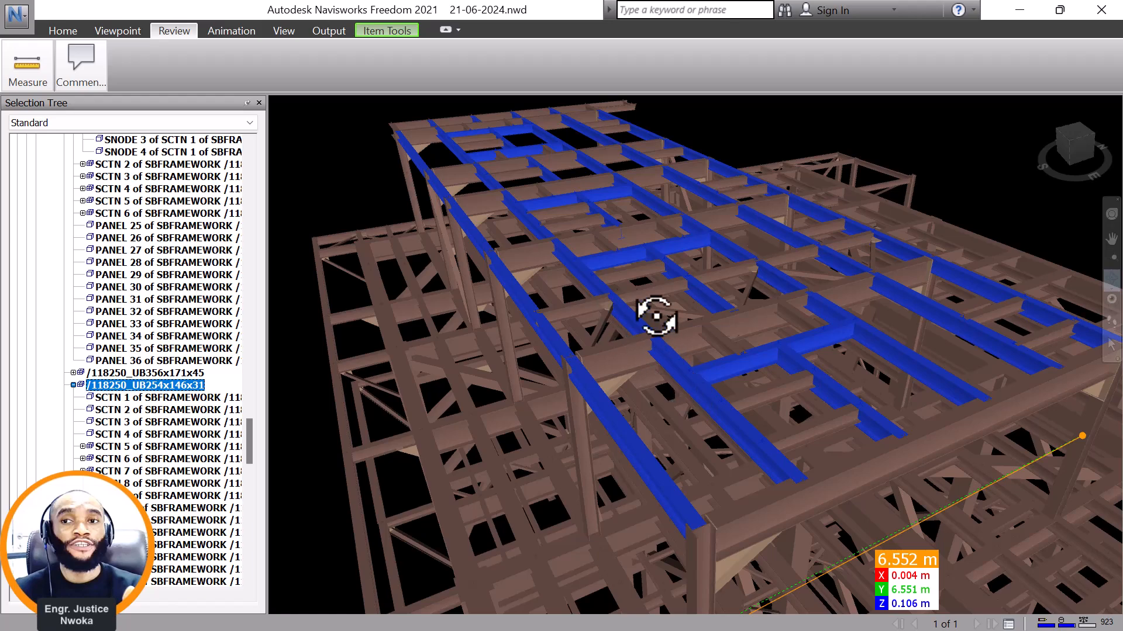
mouse_move(729, 278)
left_mouse_down()
mouse_move(585, 228)
mouse_move(624, 225)
mouse_move(583, 222)
left_mouse_up()
scroll(584, 222, "down", 6)
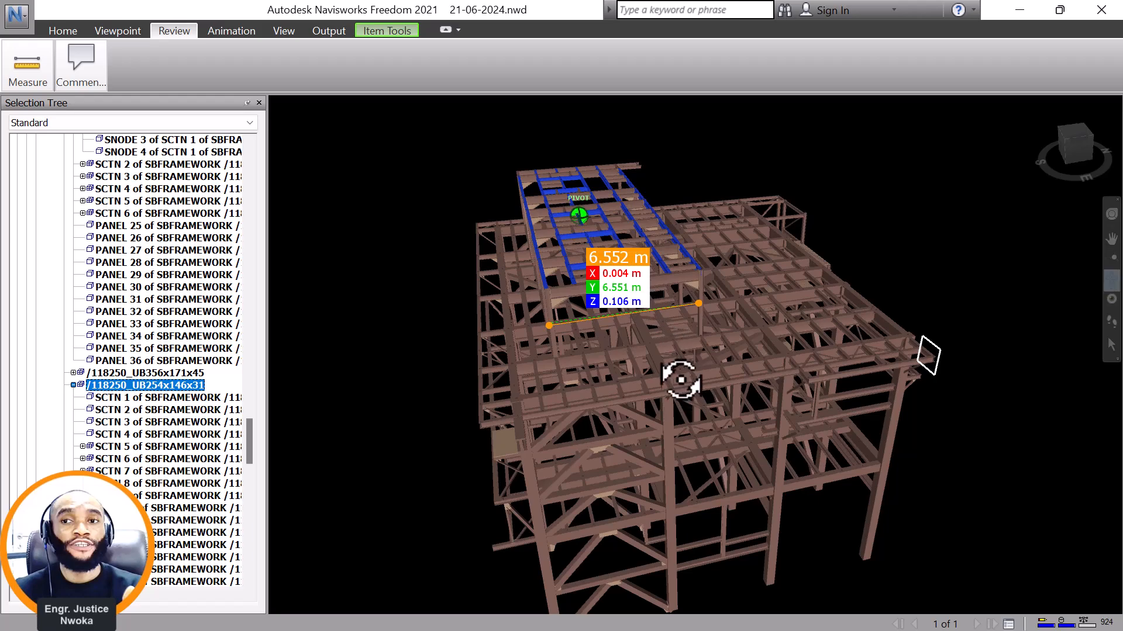
Examine the platform in side views, including the bracing and framing of the lower floors beneath the raised roof.
left_click_drag(680, 380, 536, 349)
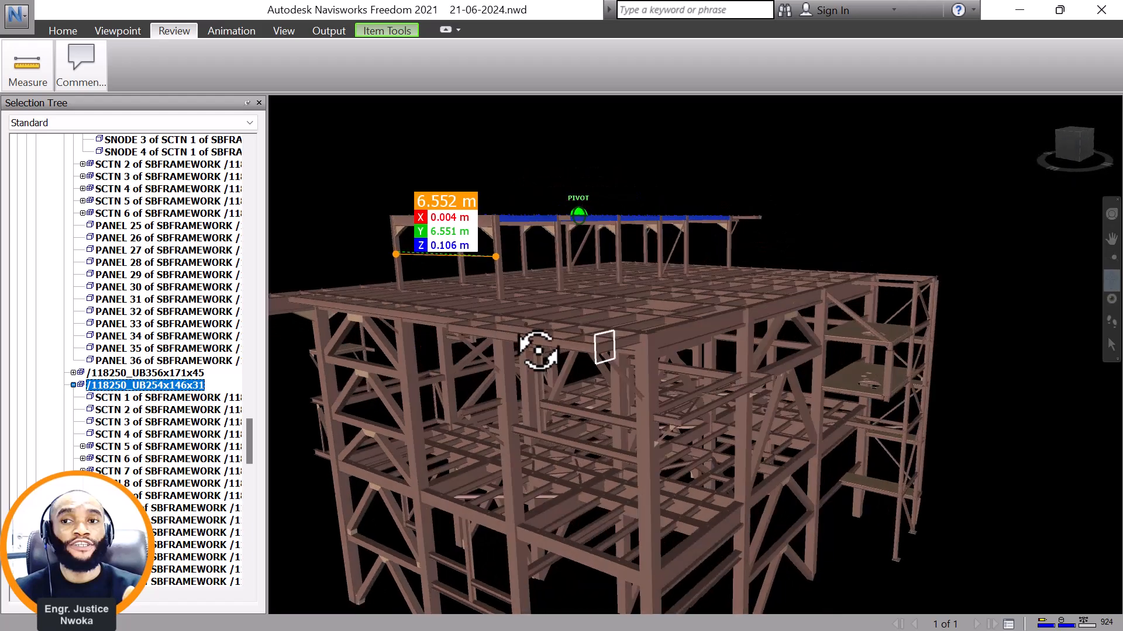
scroll(709, 426, "up", 5)
middle_click_drag(709, 426, 758, 296)
left_click_drag(636, 306, 692, 293)
scroll(747, 293, "up", 5)
left_click_drag(677, 157, 637, 165)
scroll(672, 244, "down", 5)
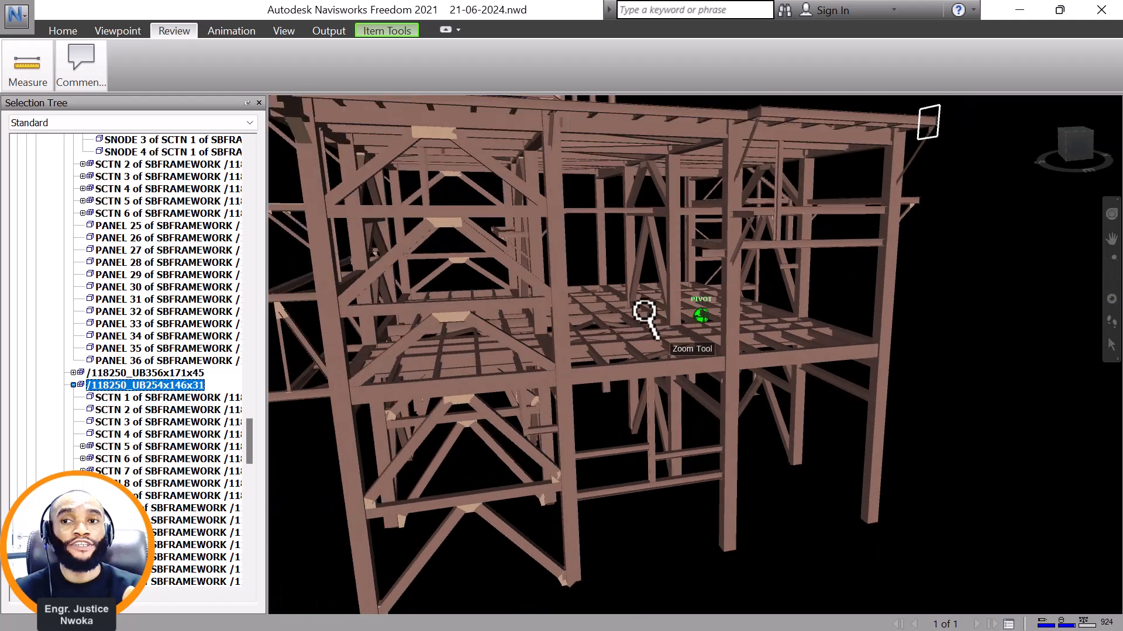
left_click_drag(619, 298, 626, 364)
scroll(602, 257, "up", 1)
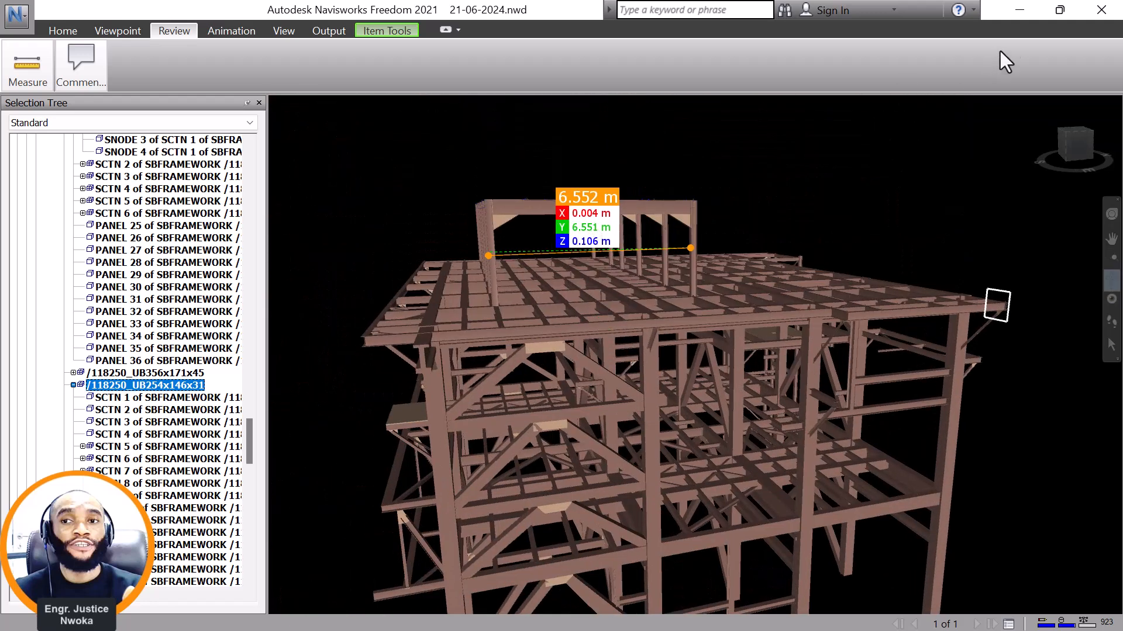
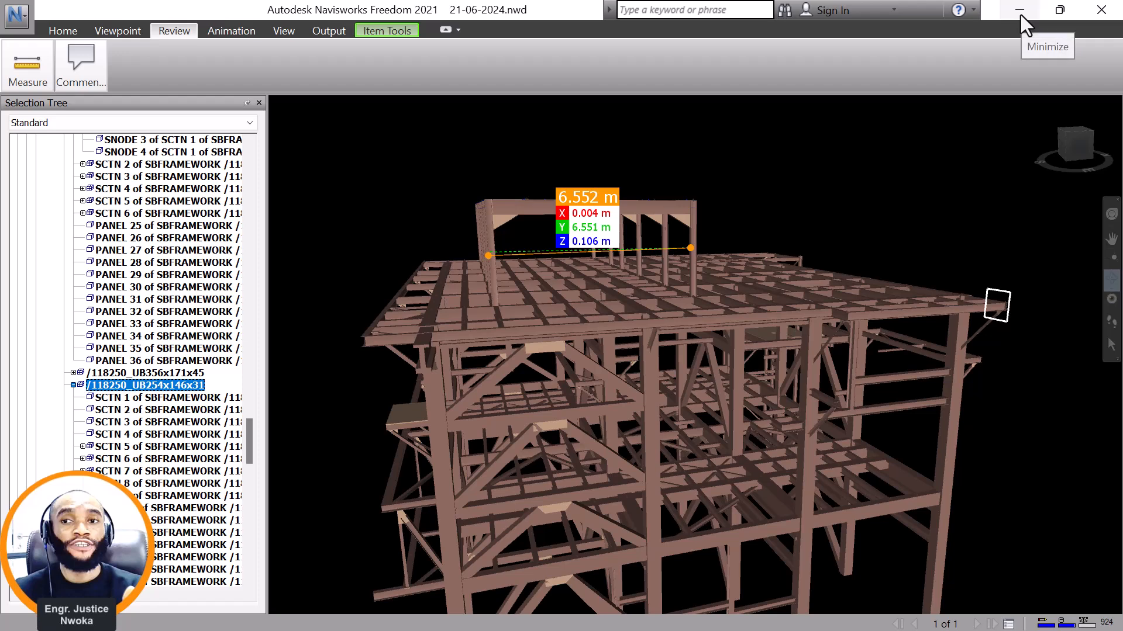
Examine the roof frame and top deck of the isolated steel structure from several angles.
left_click_drag(570, 256, 594, 238)
middle_click_drag(594, 238, 594, 286)
scroll(597, 367, "up", 6)
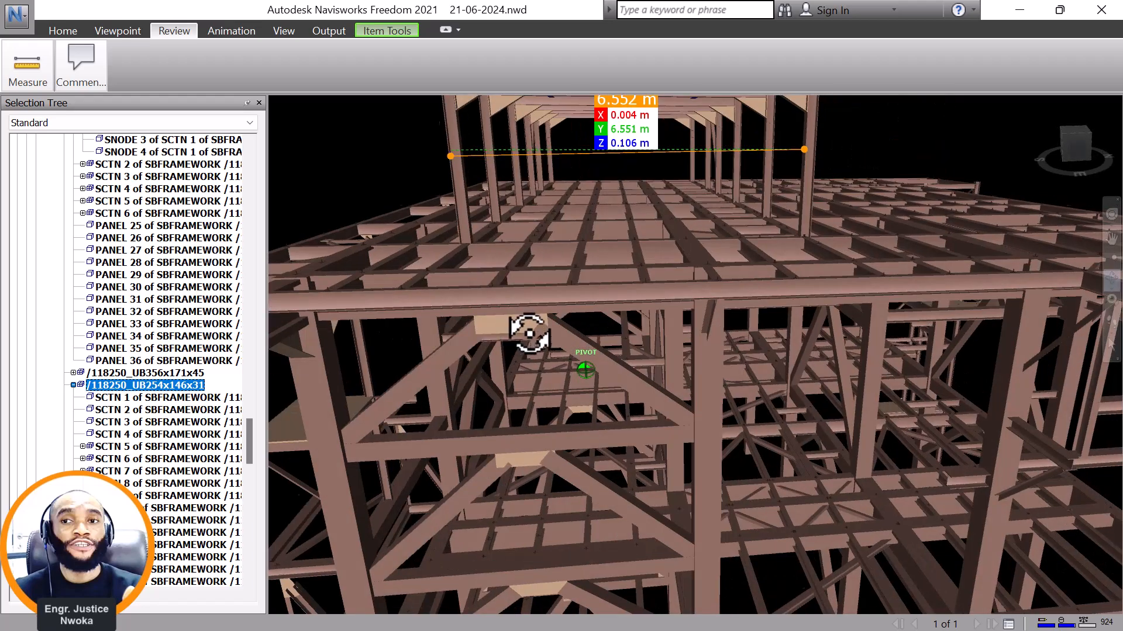
left_click_drag(529, 333, 551, 332)
scroll(429, 357, "down", 2)
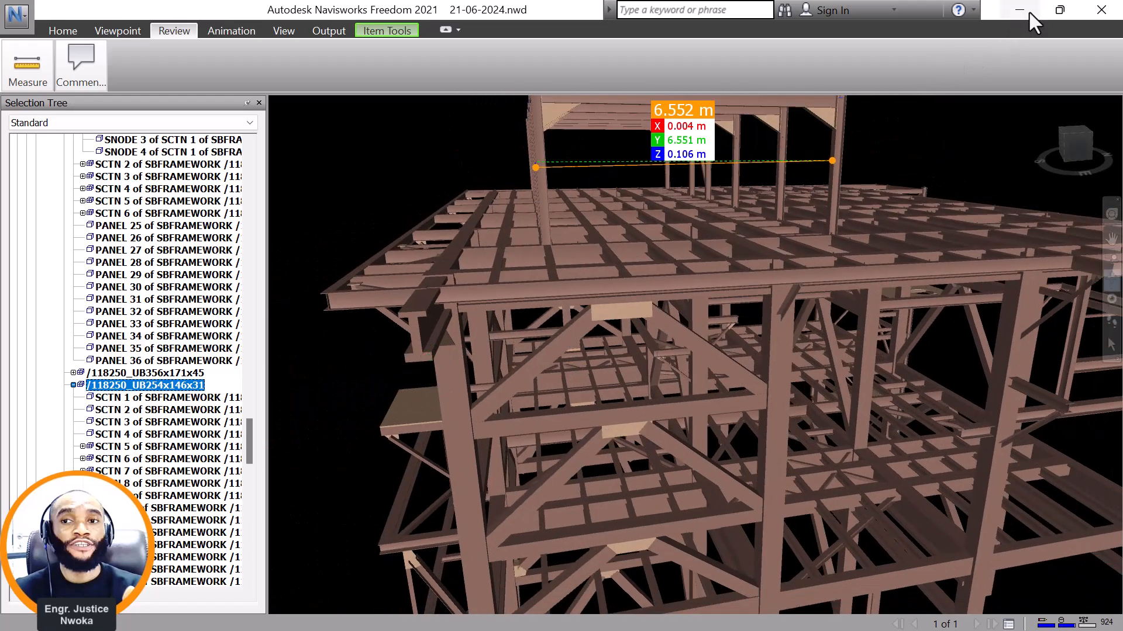
Switch to ProtaStructure in a maximized window and examine the Storey 3 deck and the roof frame above it in 3D.
left_click(1048, 12)
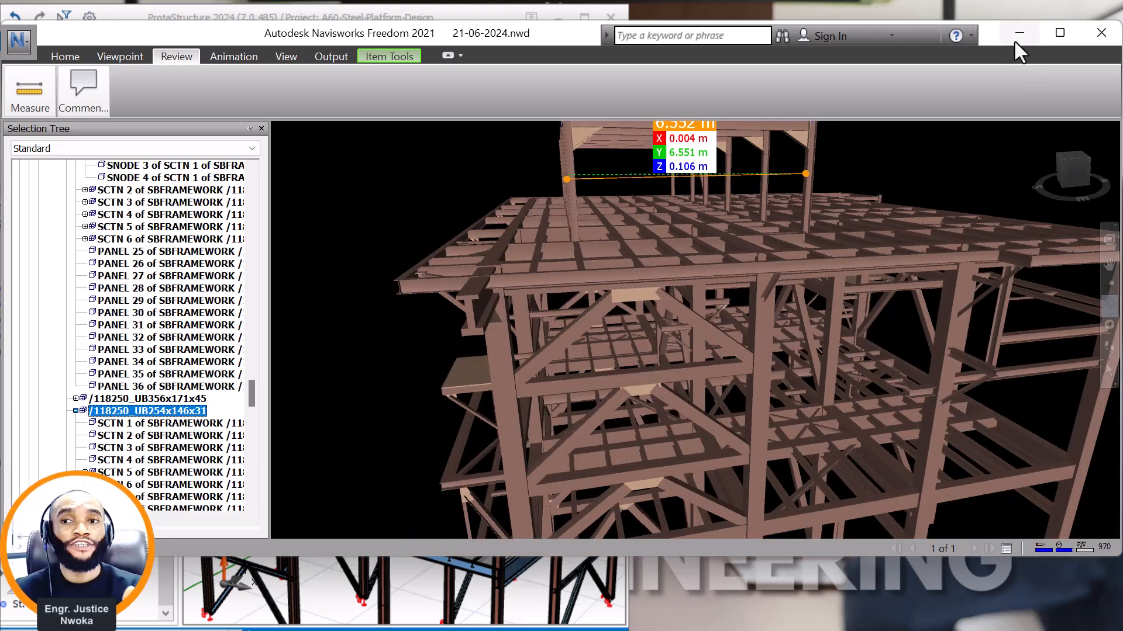
left_click(1019, 33)
left_click(584, 18)
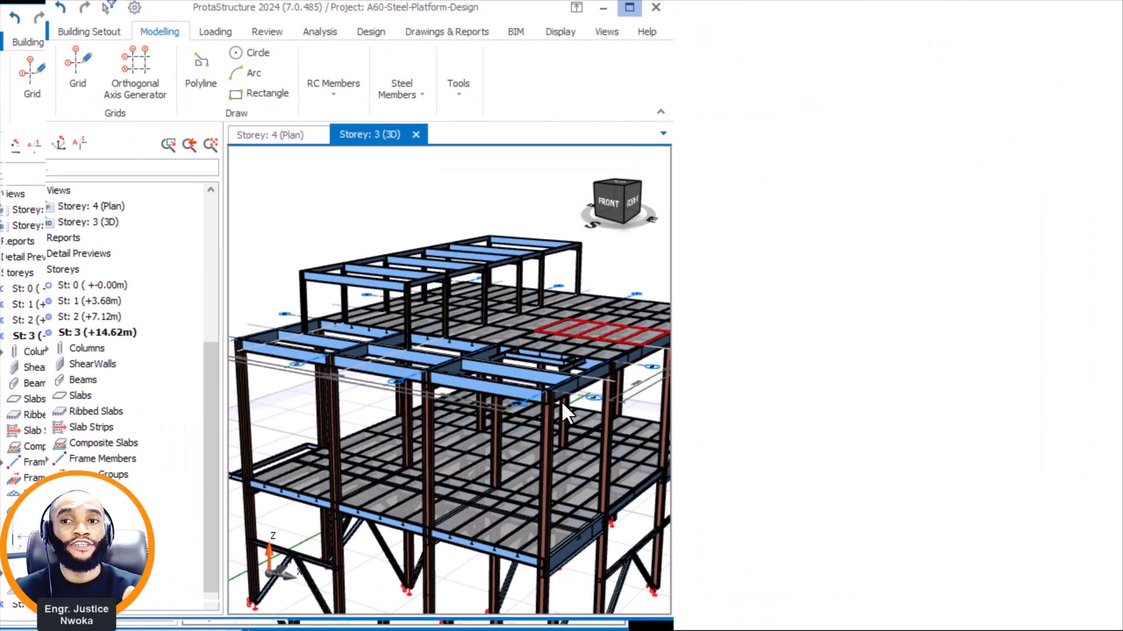
scroll(662, 280, "down", 2)
middle_click_drag(629, 373, 683, 376)
scroll(608, 329, "up", 2)
middle_click_drag(608, 328, 602, 301)
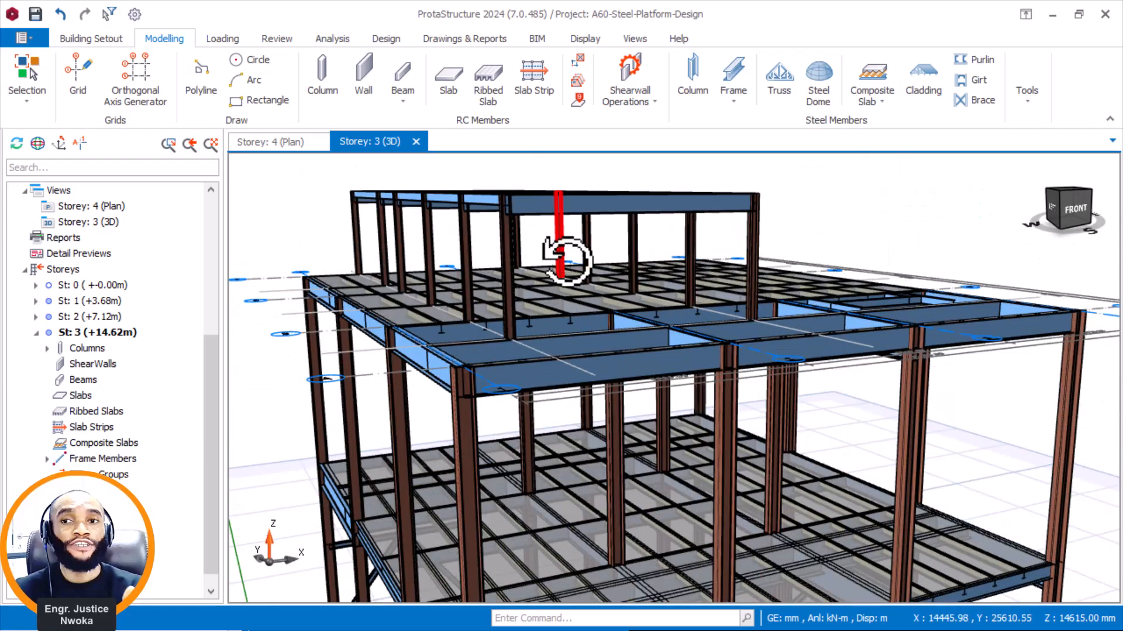
middle_click_drag(567, 262, 545, 269)
middle_click_drag(619, 277, 588, 310)
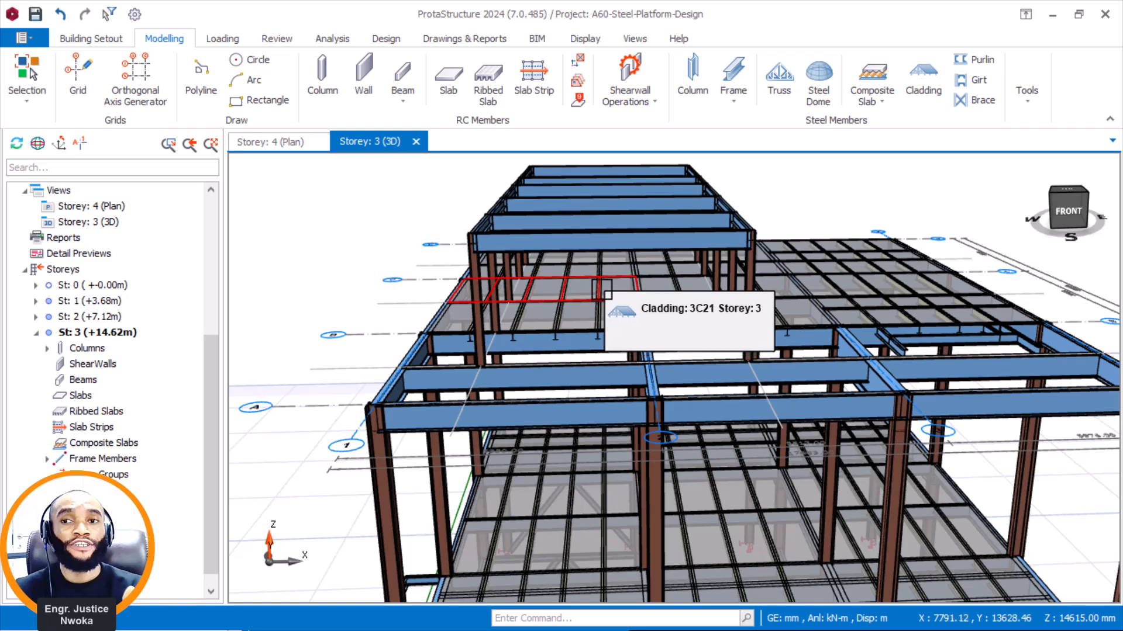
scroll(749, 285, "down", 2)
mouse_move(748, 240)
middle_mouse_down()
mouse_move(631, 221)
mouse_move(666, 228)
mouse_move(550, 223)
middle_mouse_up()
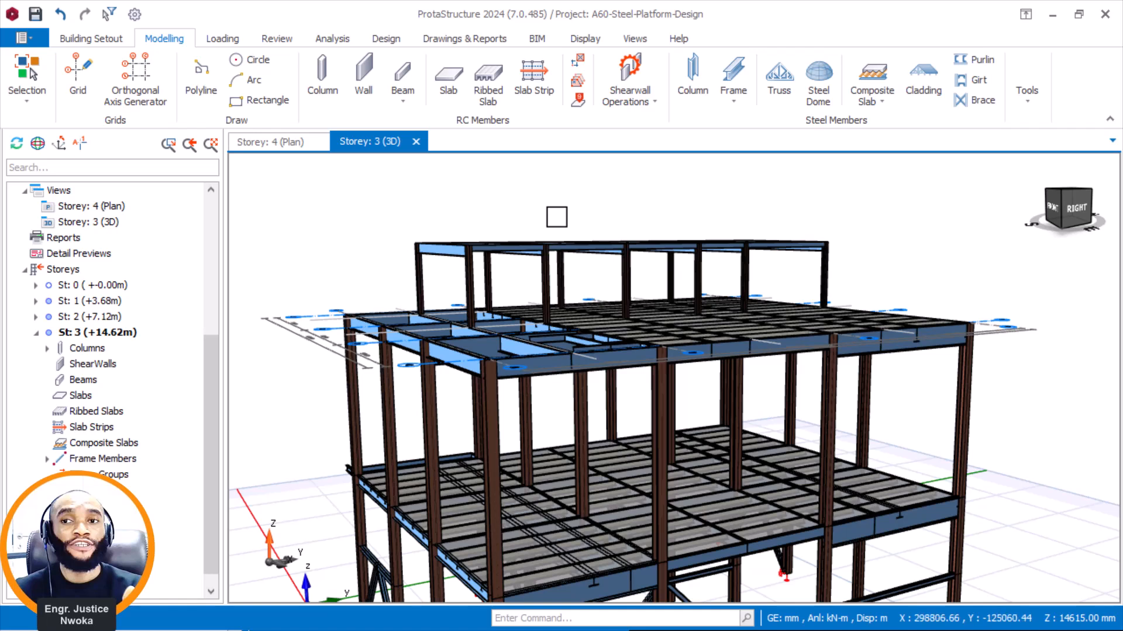
middle_click_drag(554, 224, 576, 254)
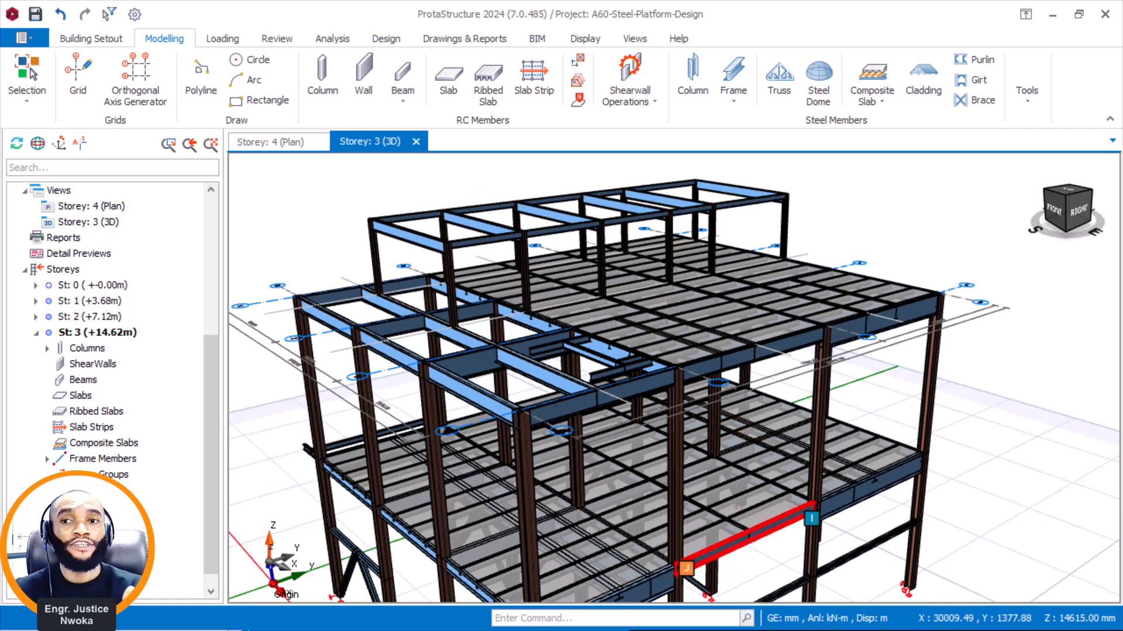
Switch back to Navisworks in a maximized window and examine the whole isolated steel structure and its roof beams.
left_click(1052, 14)
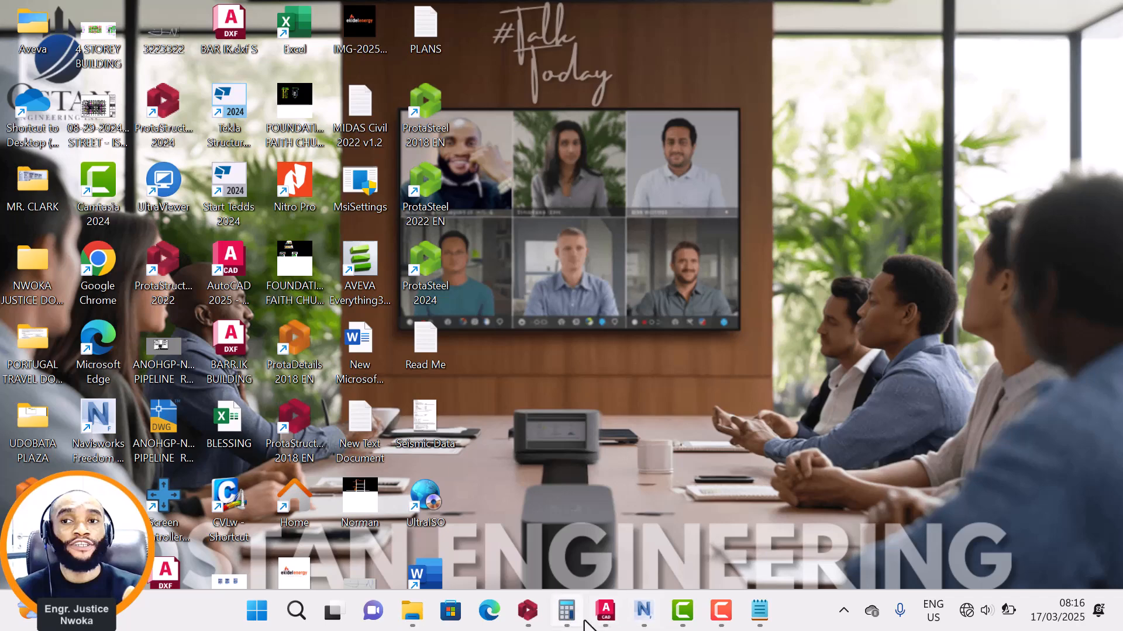
left_click(645, 614)
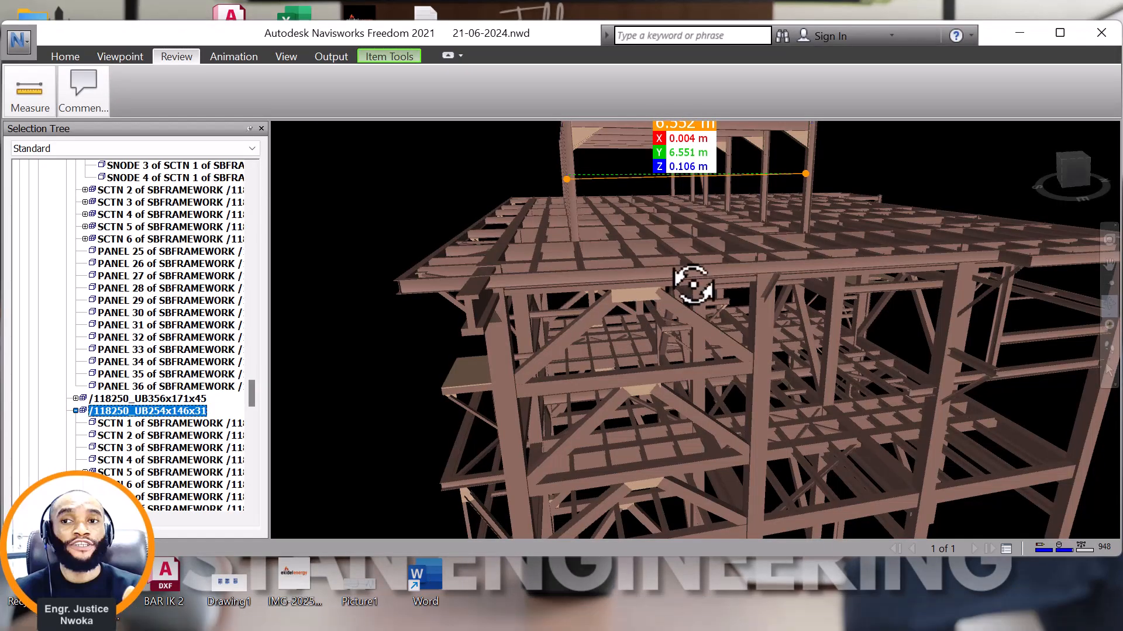
left_click(1059, 33)
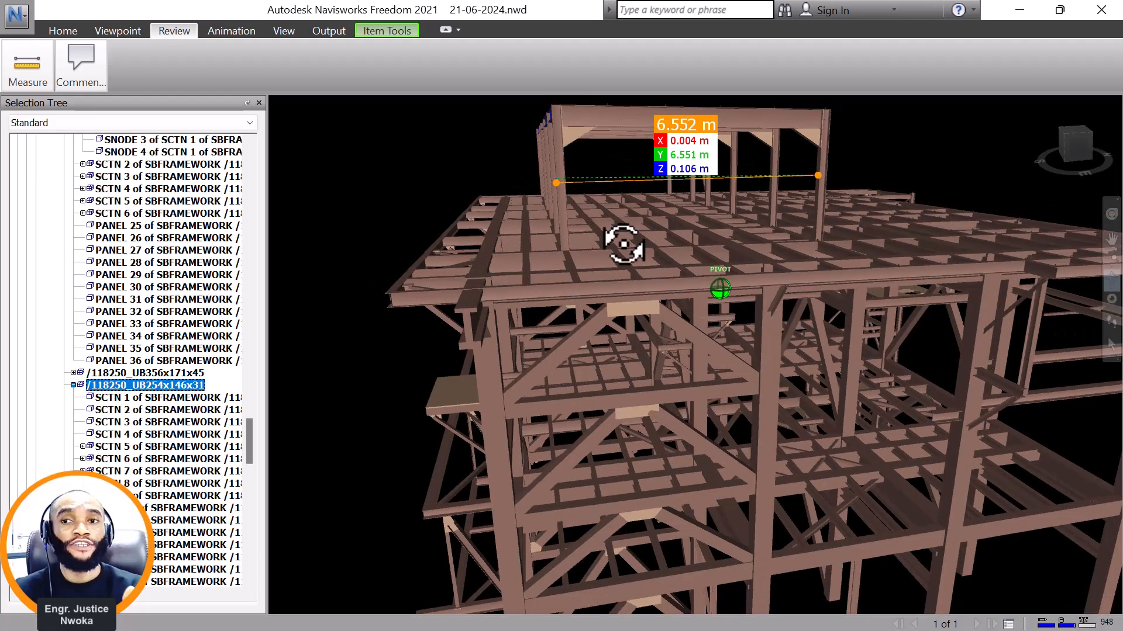
mouse_move(622, 244)
left_mouse_down()
mouse_move(577, 257)
mouse_move(972, 358)
left_mouse_up()
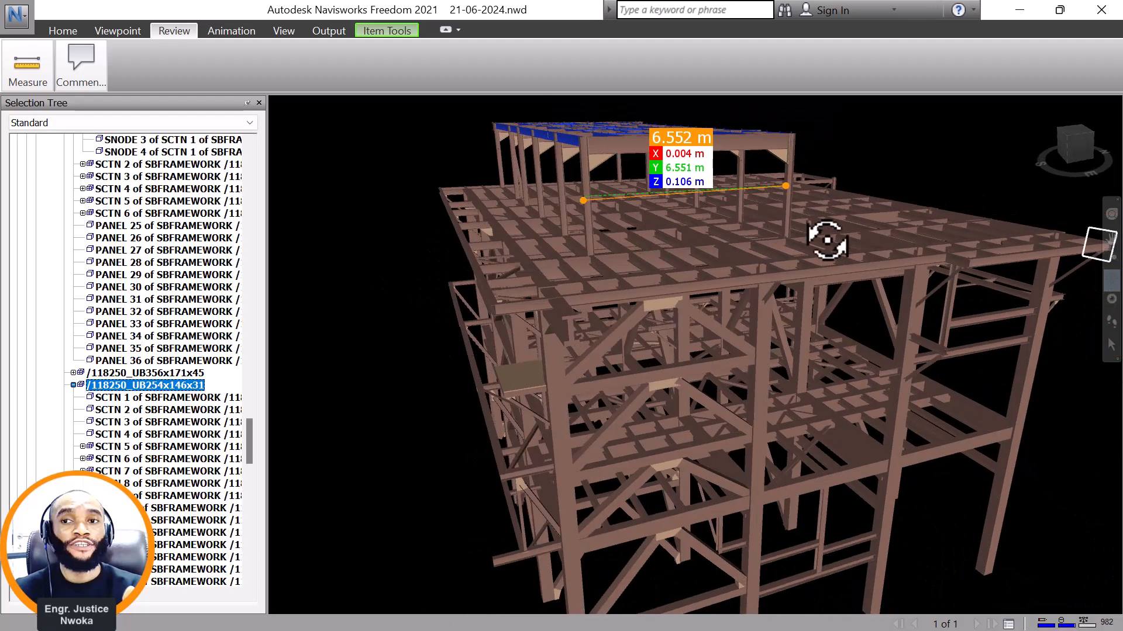
scroll(680, 215, "down", 1)
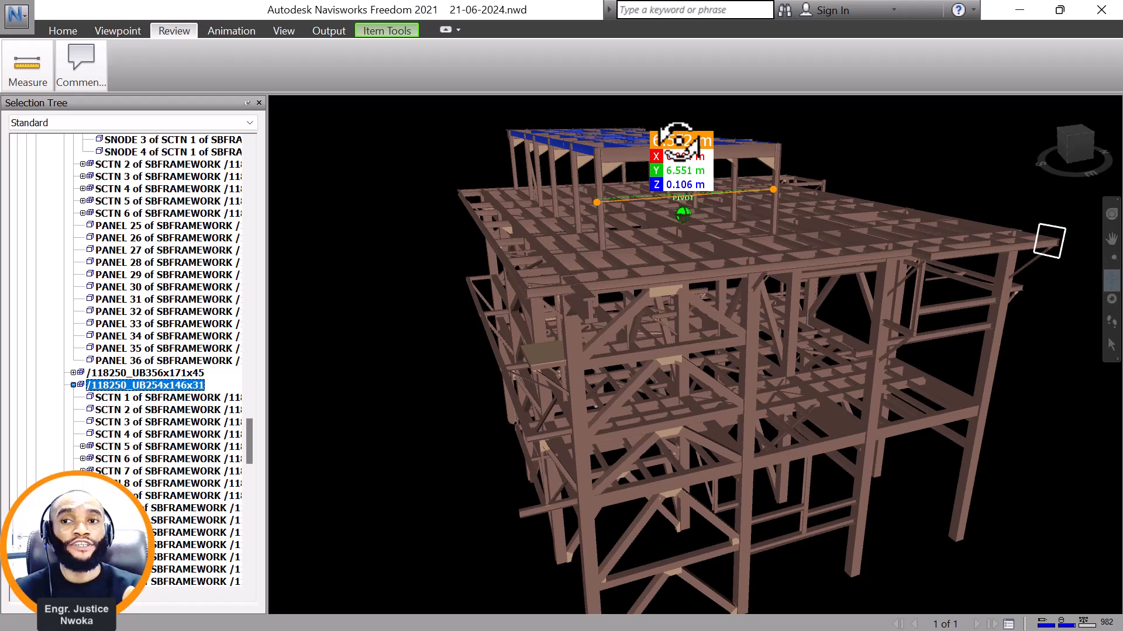
scroll(740, 230, "down", 2)
mouse_move(663, 310)
left_mouse_down()
mouse_move(713, 313)
mouse_move(654, 300)
left_mouse_up()
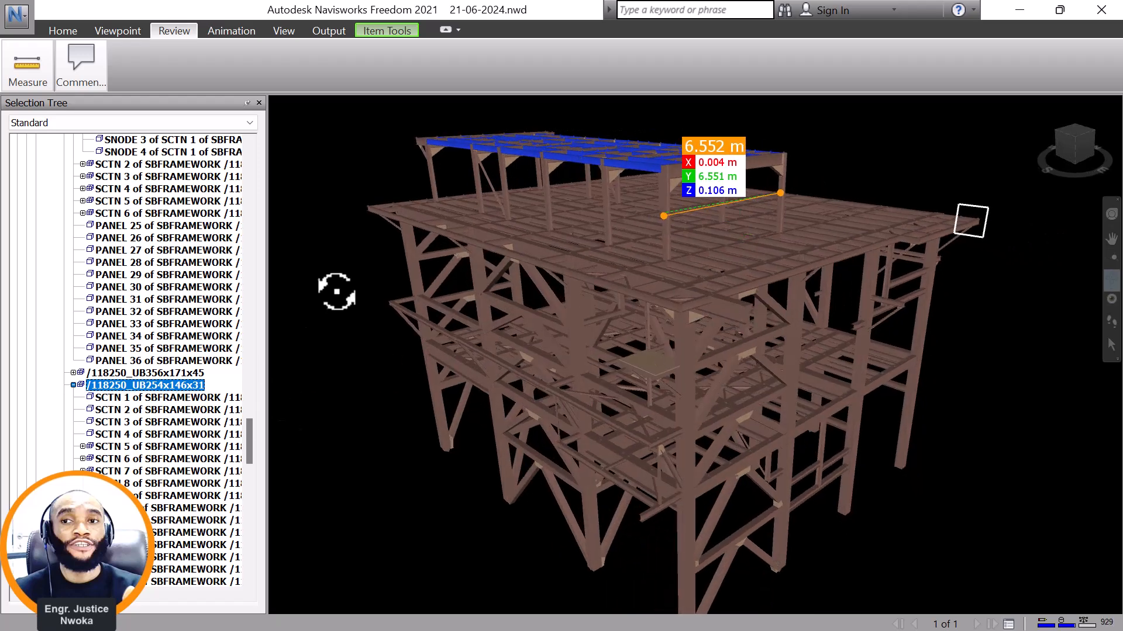
Unhide all hidden items in the plant model.
left_click(62, 29)
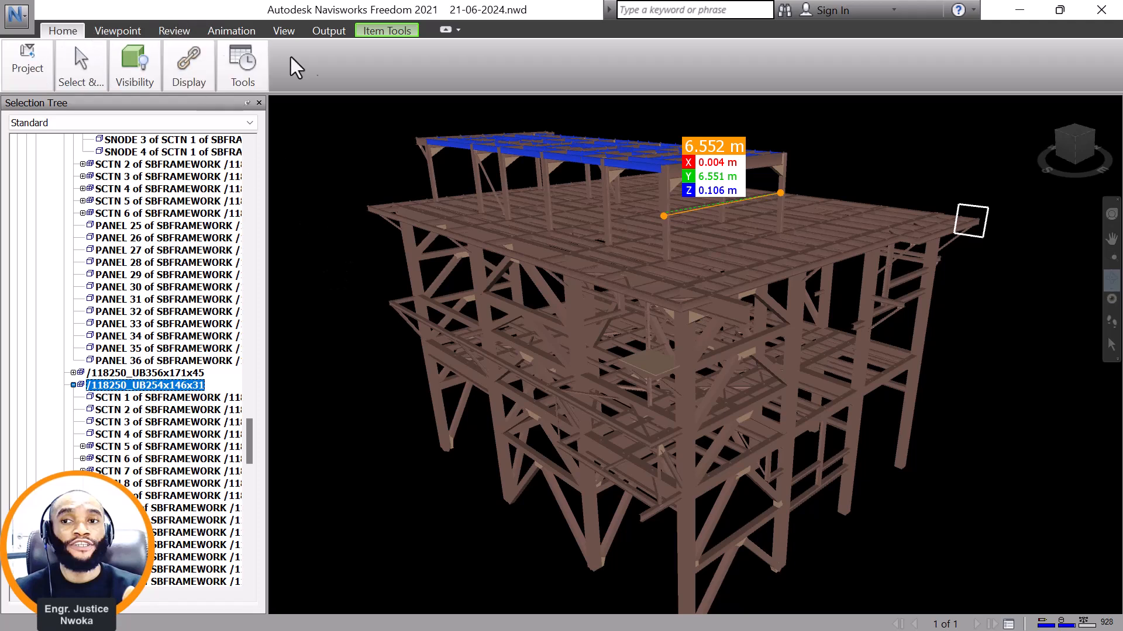
left_click(152, 89)
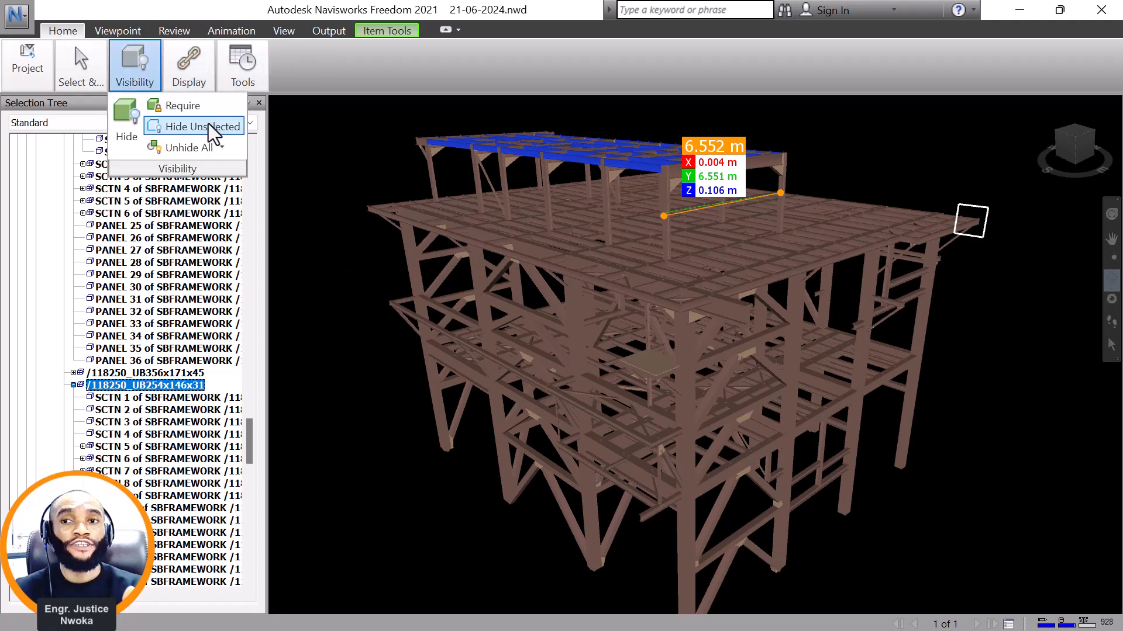
left_click(179, 147)
Examine the complete plant model, from the piping around the steel structure out to the overall site layout.
scroll(717, 295, "up", 5)
scroll(717, 295, "up", 6)
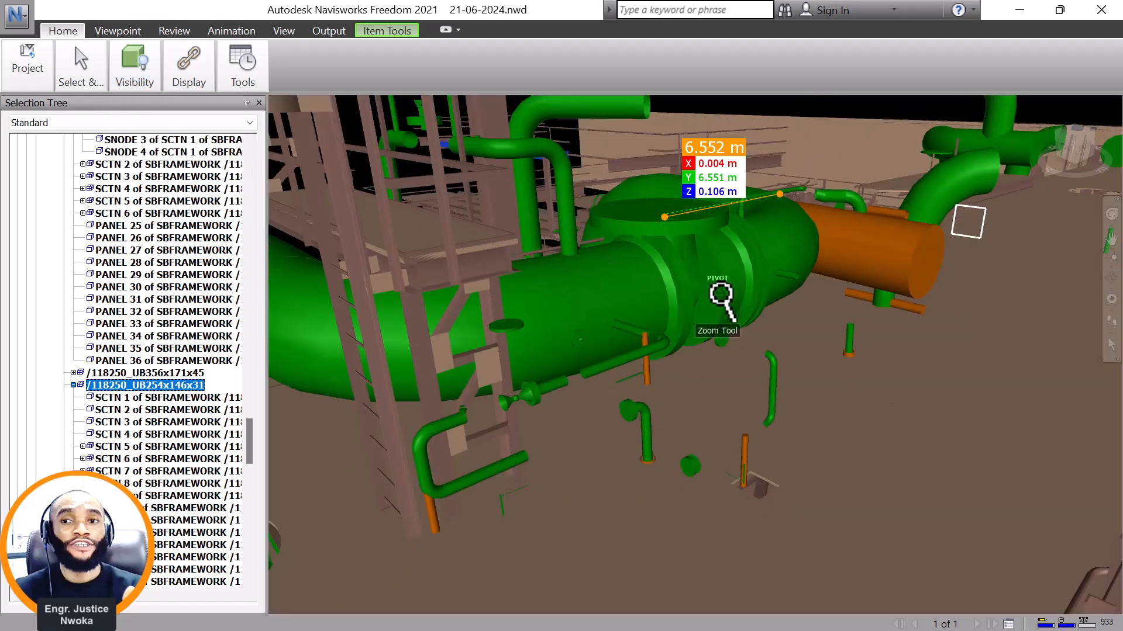
scroll(765, 280, "down", 4)
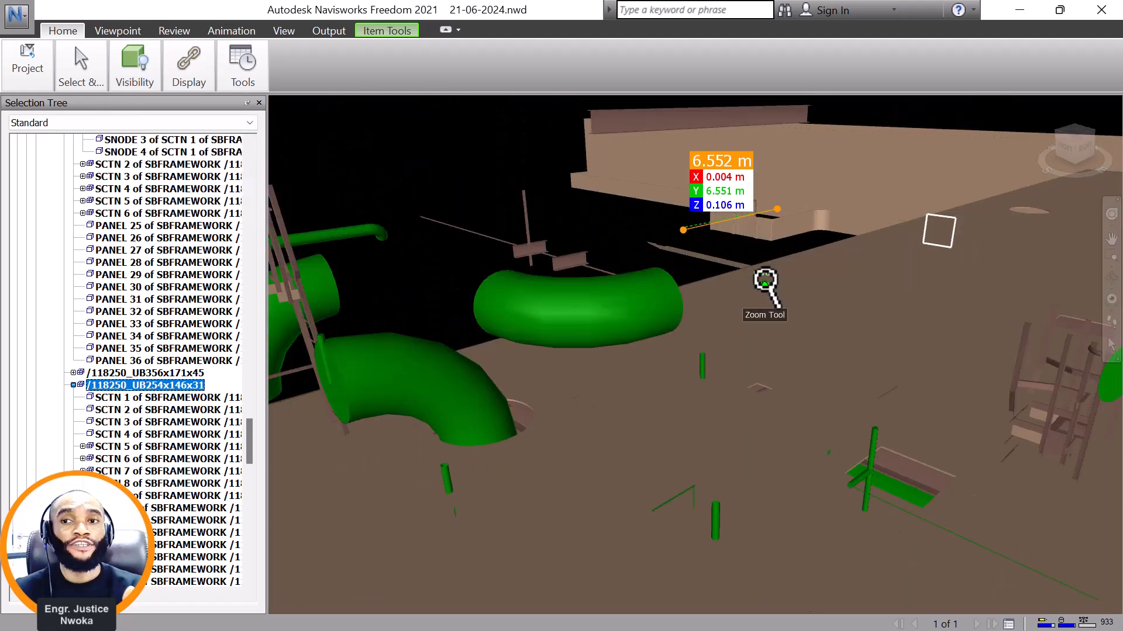
scroll(721, 199, "down", 2)
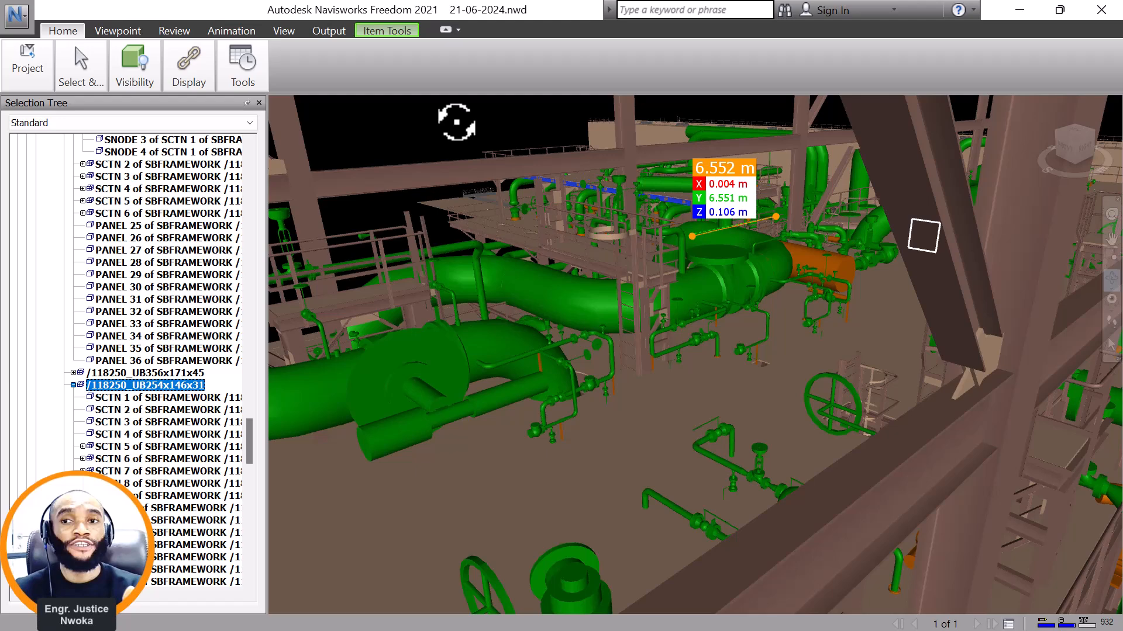
scroll(667, 231, "up", 8)
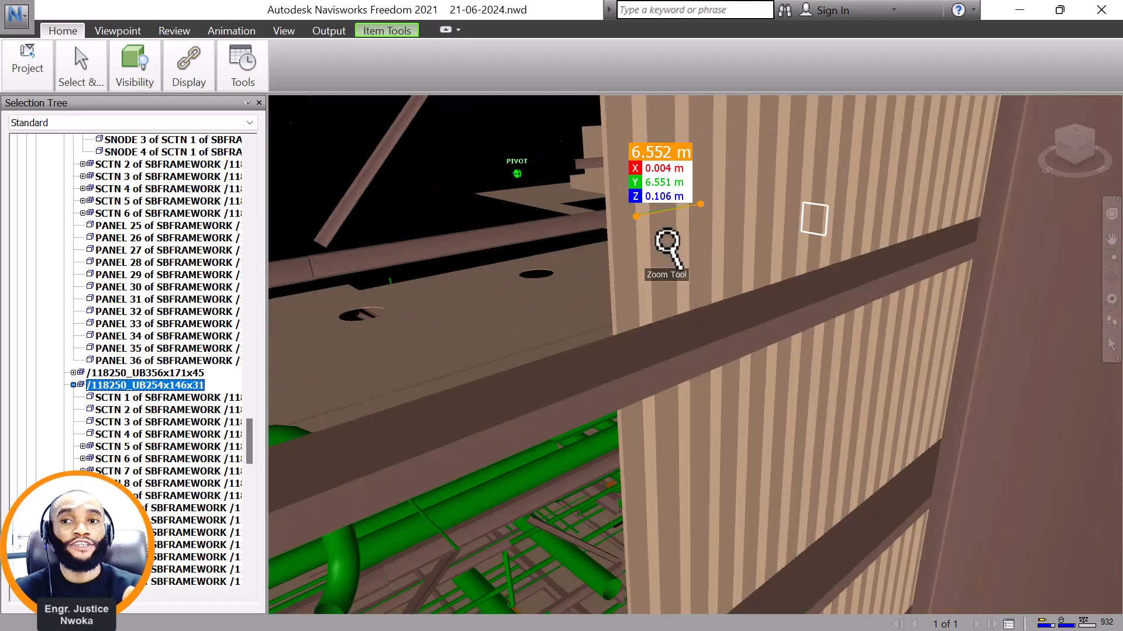
scroll(659, 243, "down", 8)
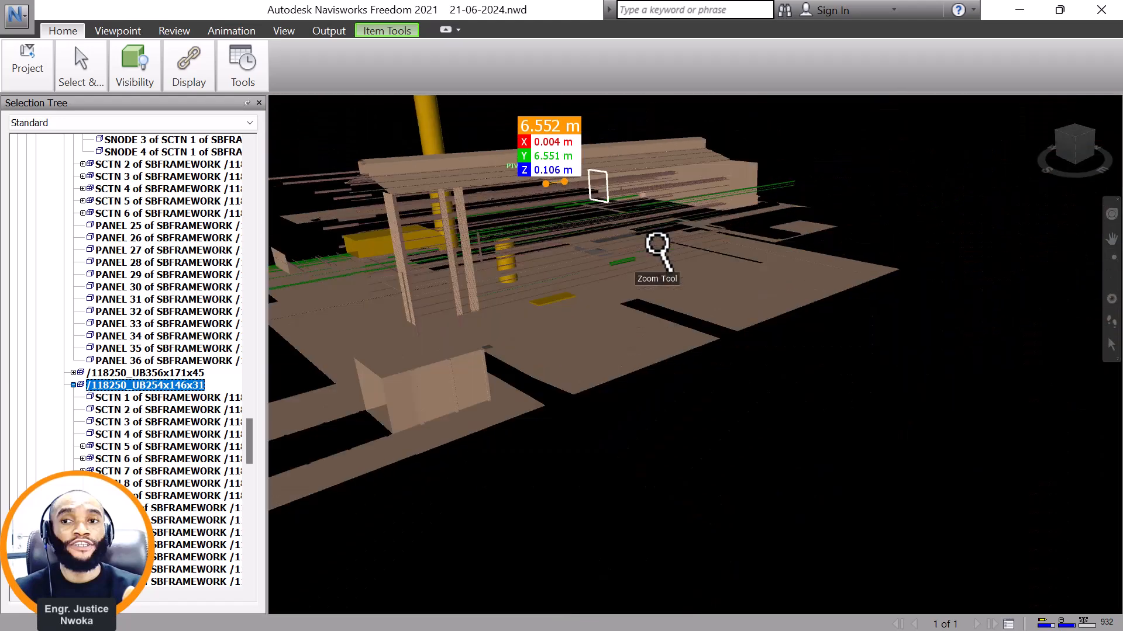
middle_click_drag(512, 218, 764, 275)
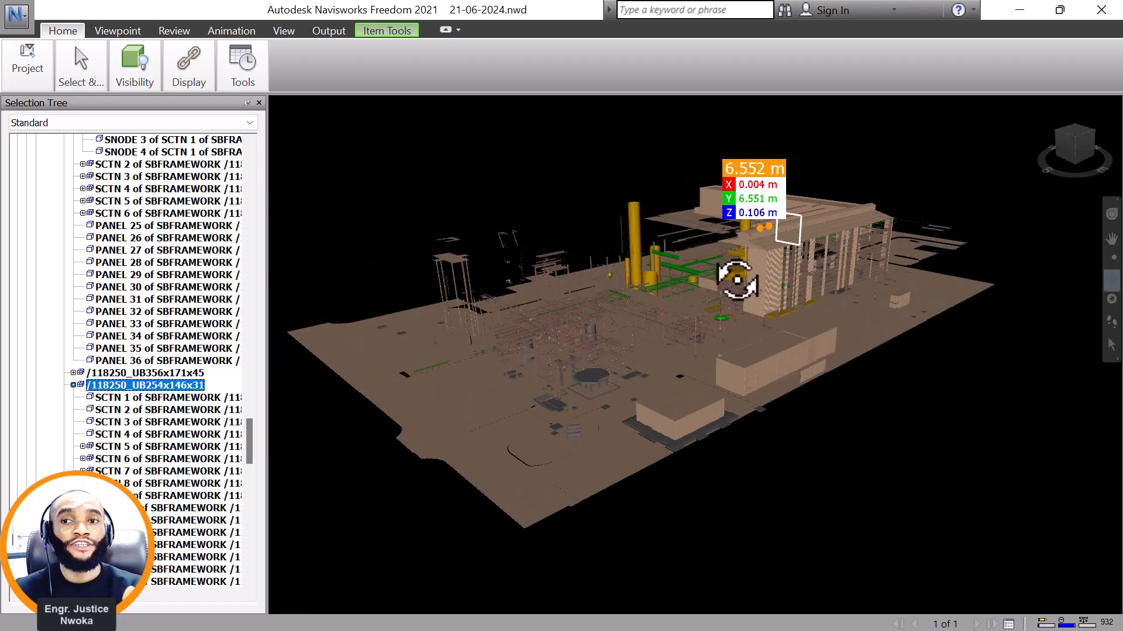
scroll(696, 283, "up", 2)
left_click_drag(896, 254, 864, 233)
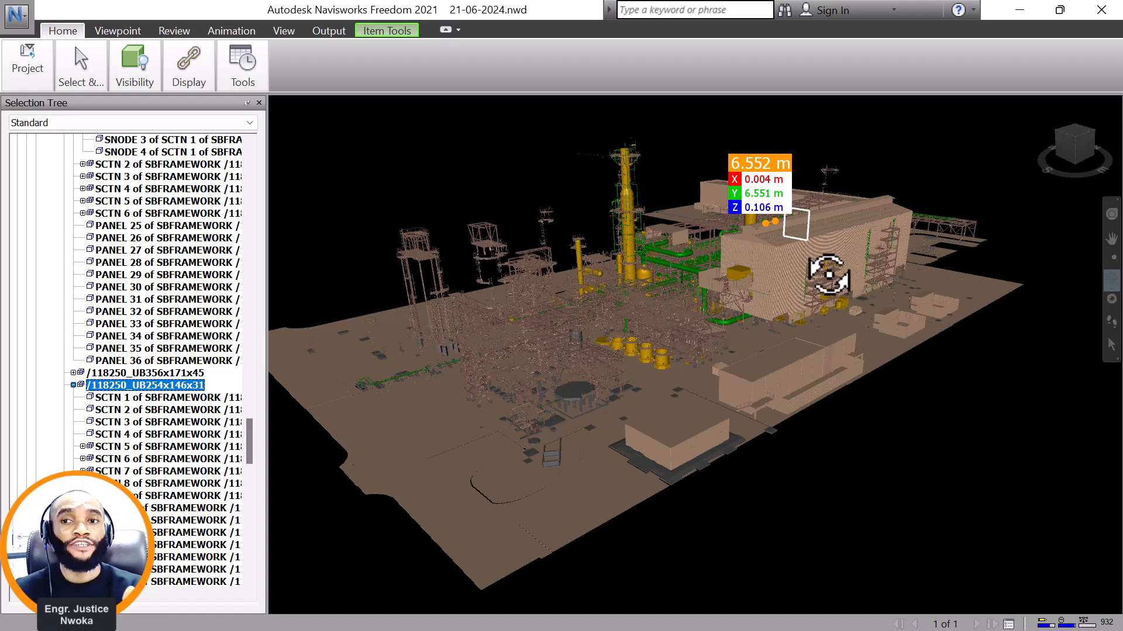
scroll(813, 266, "up", 3)
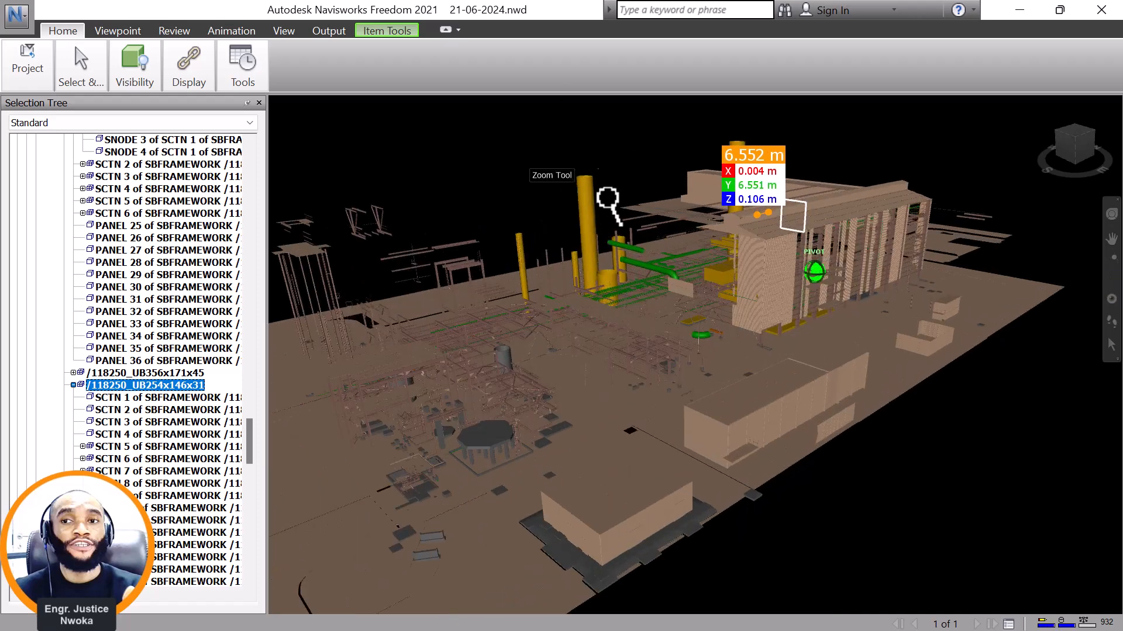
scroll(680, 277, "up", 2)
scroll(690, 270, "up", 1)
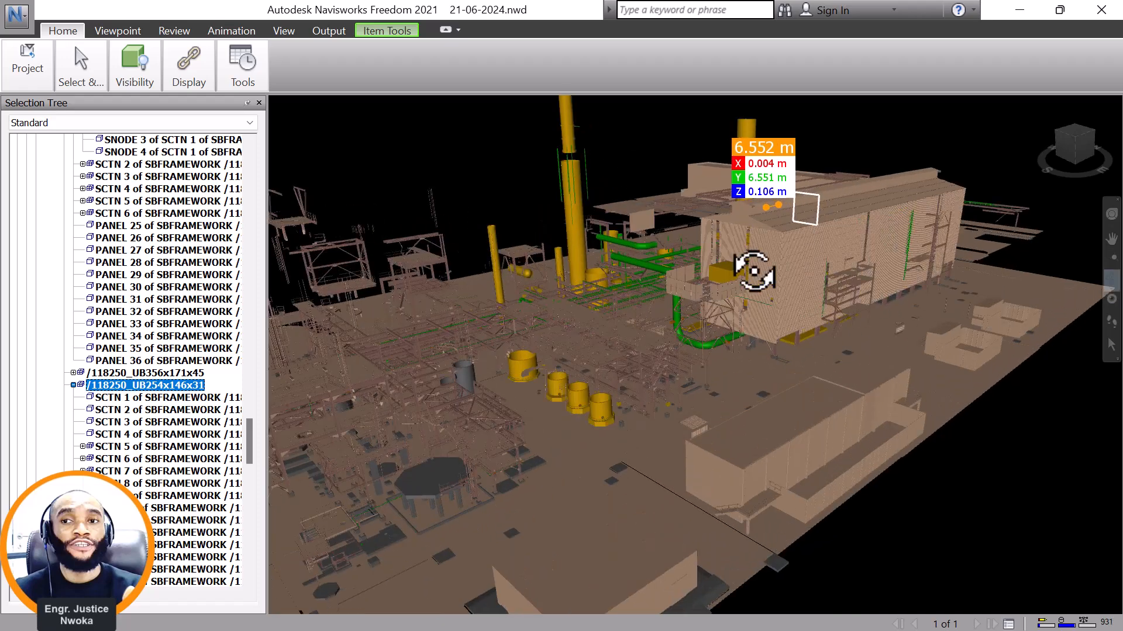
left_click_drag(662, 253, 681, 256)
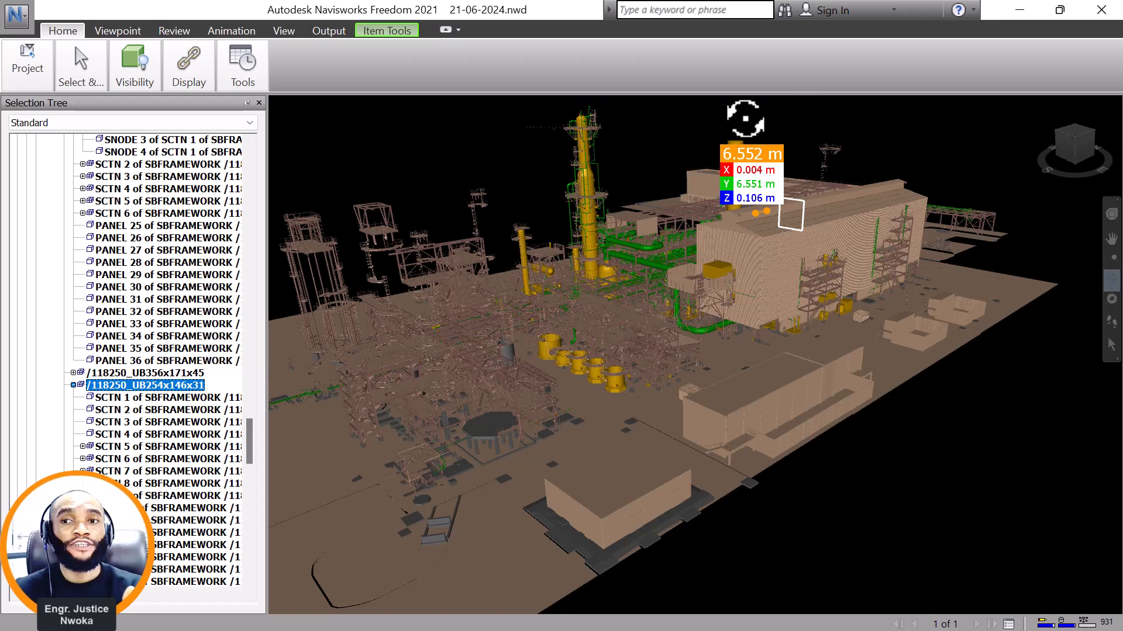
Switch to the ProtaStructure project and view the steel platform's 3D frame from a low angle.
left_click(1019, 10)
mouse_move(420, 587)
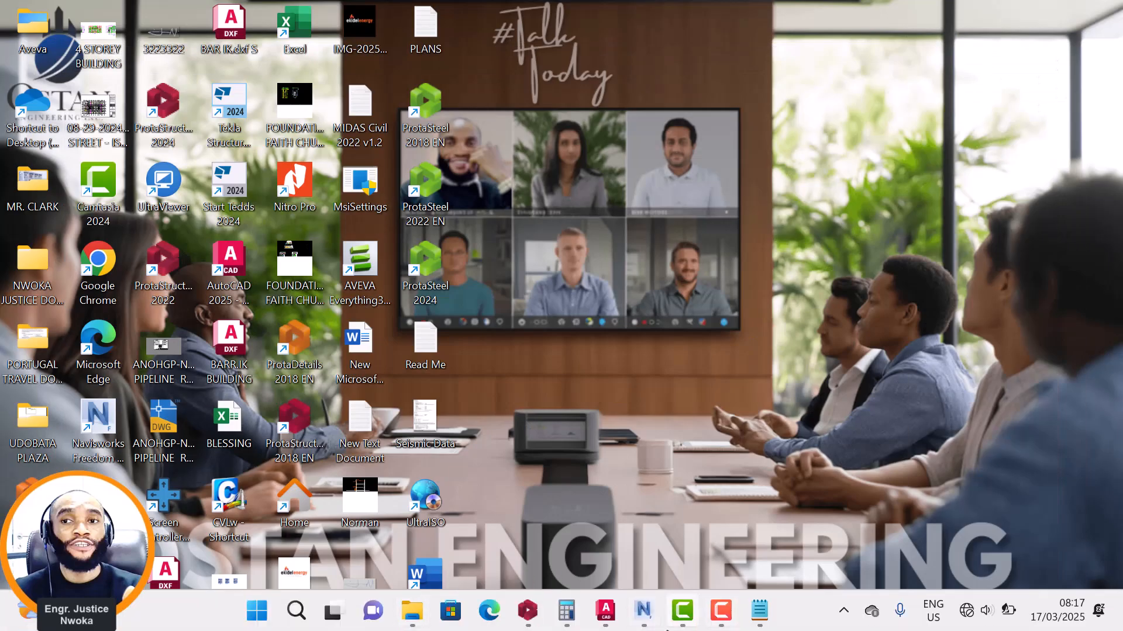
left_click(652, 618)
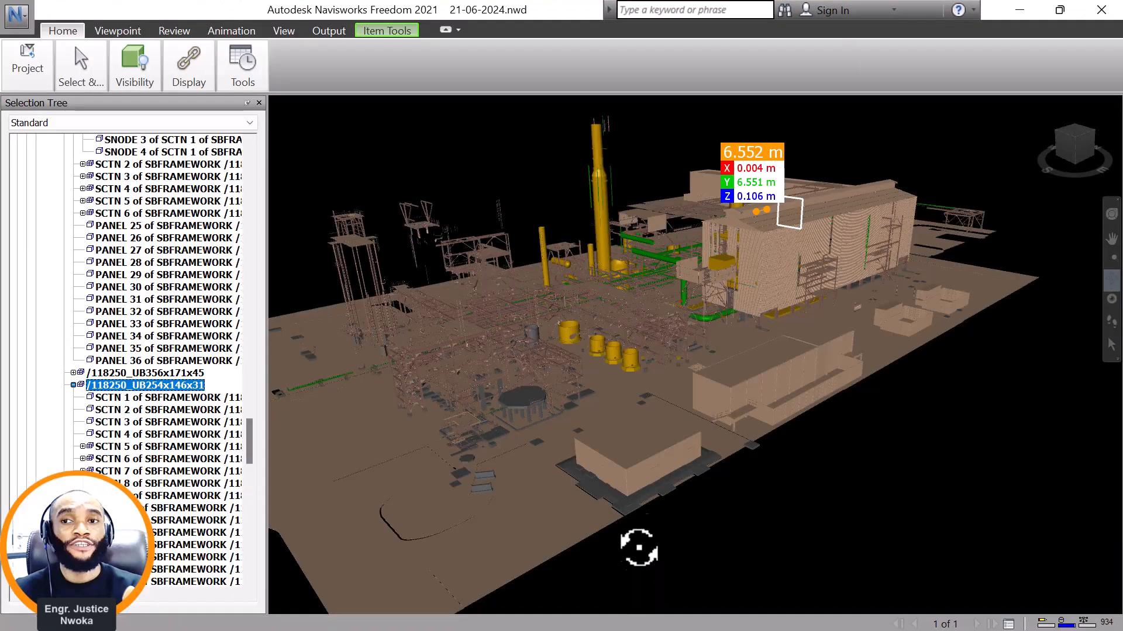
left_click(1019, 10)
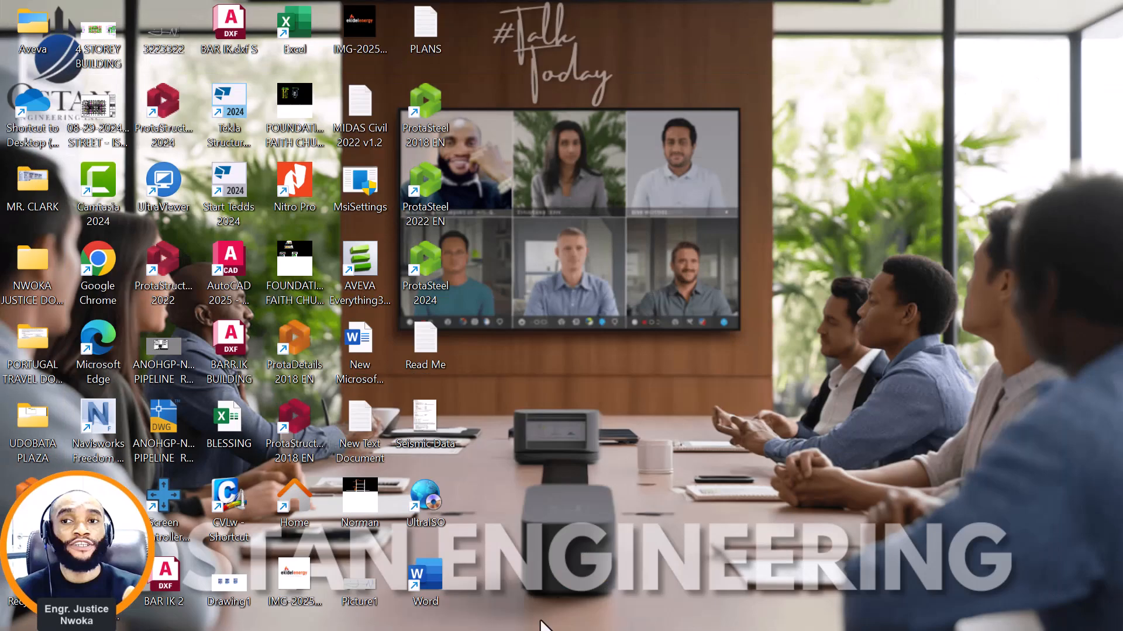
mouse_move(565, 627)
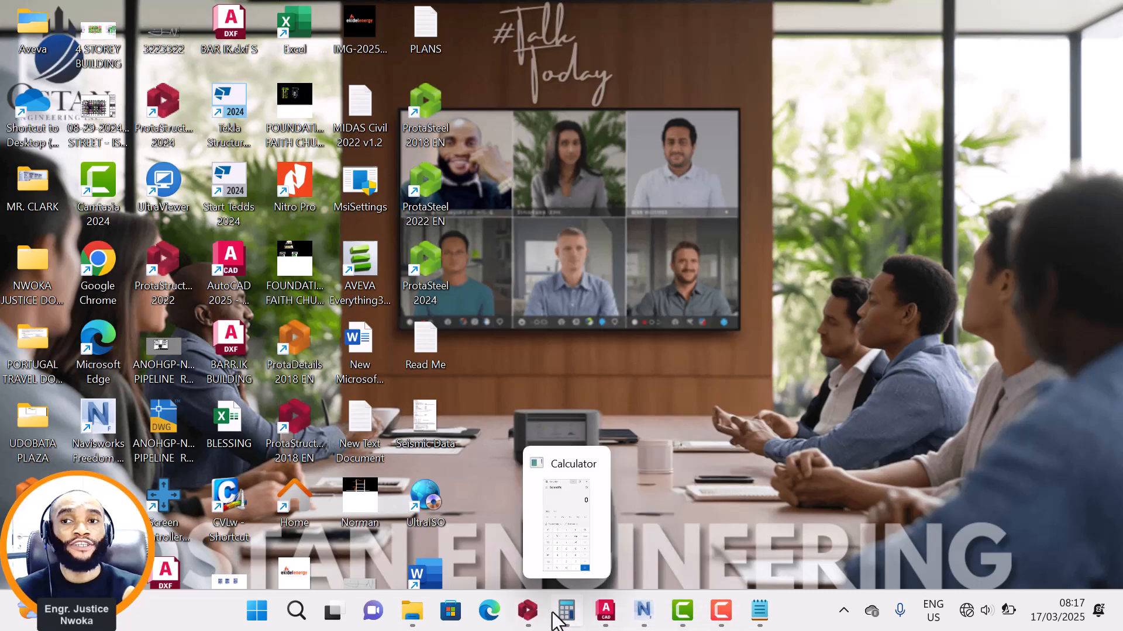
mouse_move(632, 614)
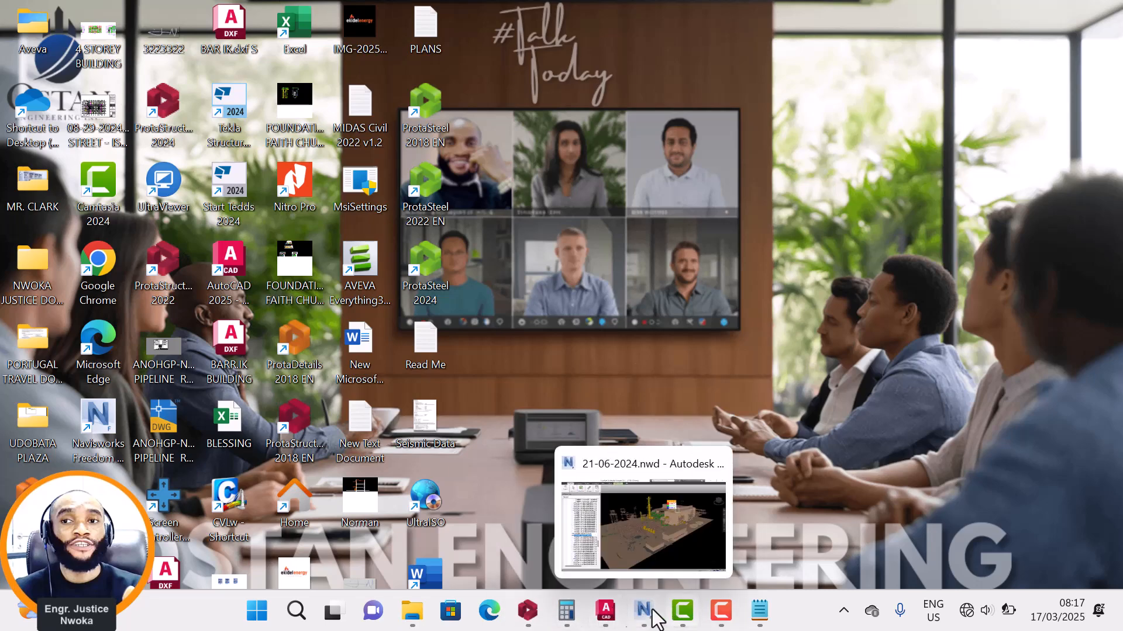
left_click(528, 611)
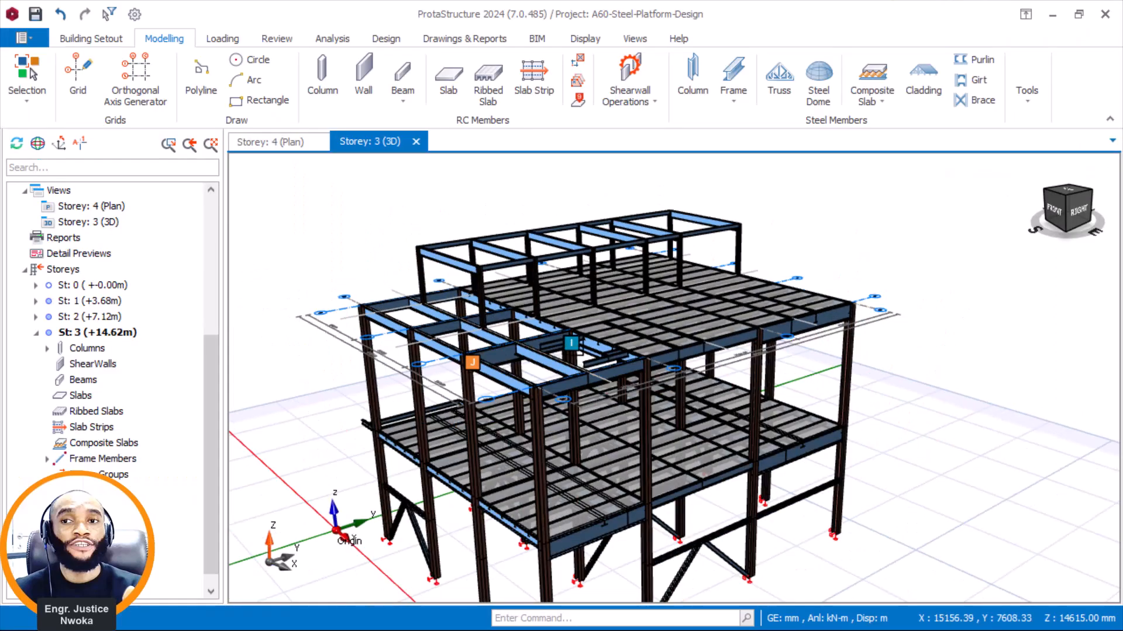
mouse_move(579, 350)
middle_mouse_down()
mouse_move(602, 344)
mouse_move(578, 328)
mouse_move(604, 220)
middle_mouse_up()
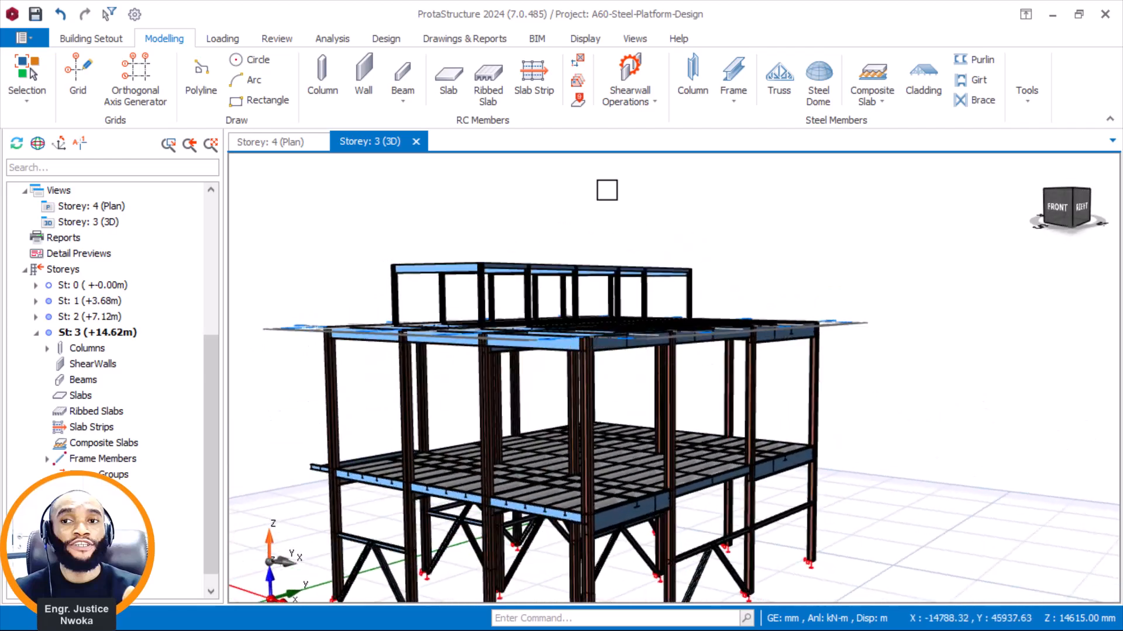